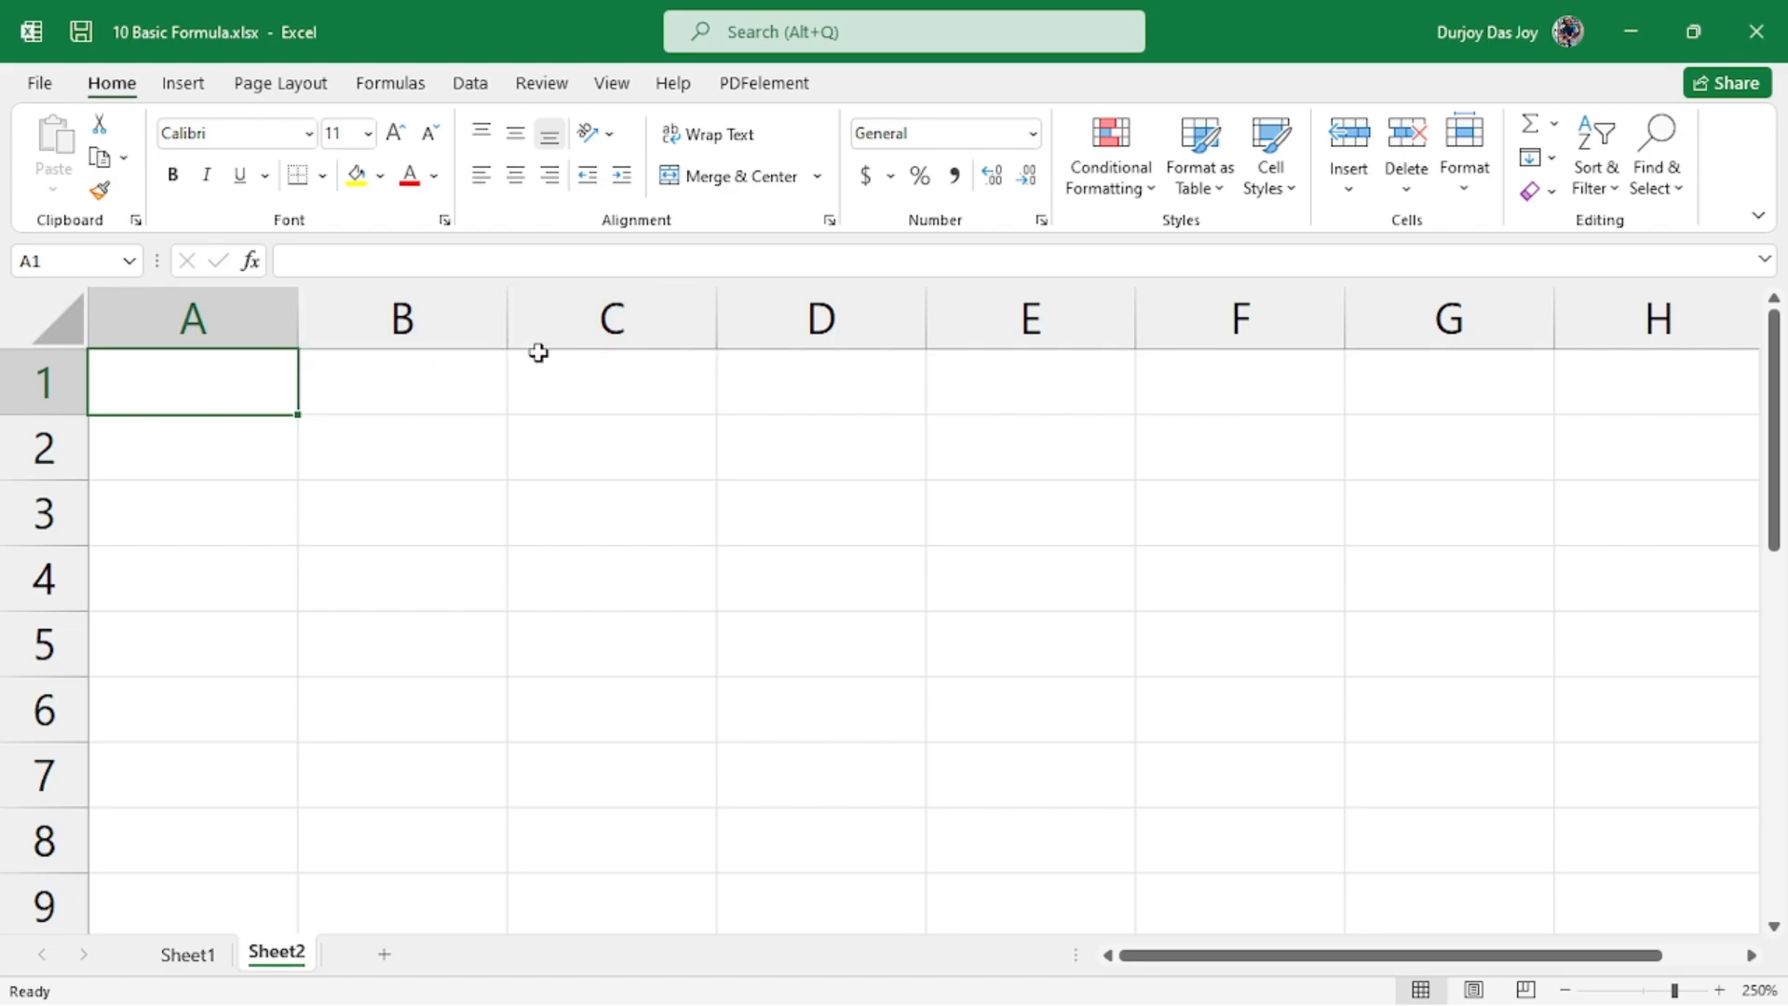
# - Enter the heading "1. Sum" in cell A1 of Sheet2
pyautogui.scroll(-3, 577, 358)
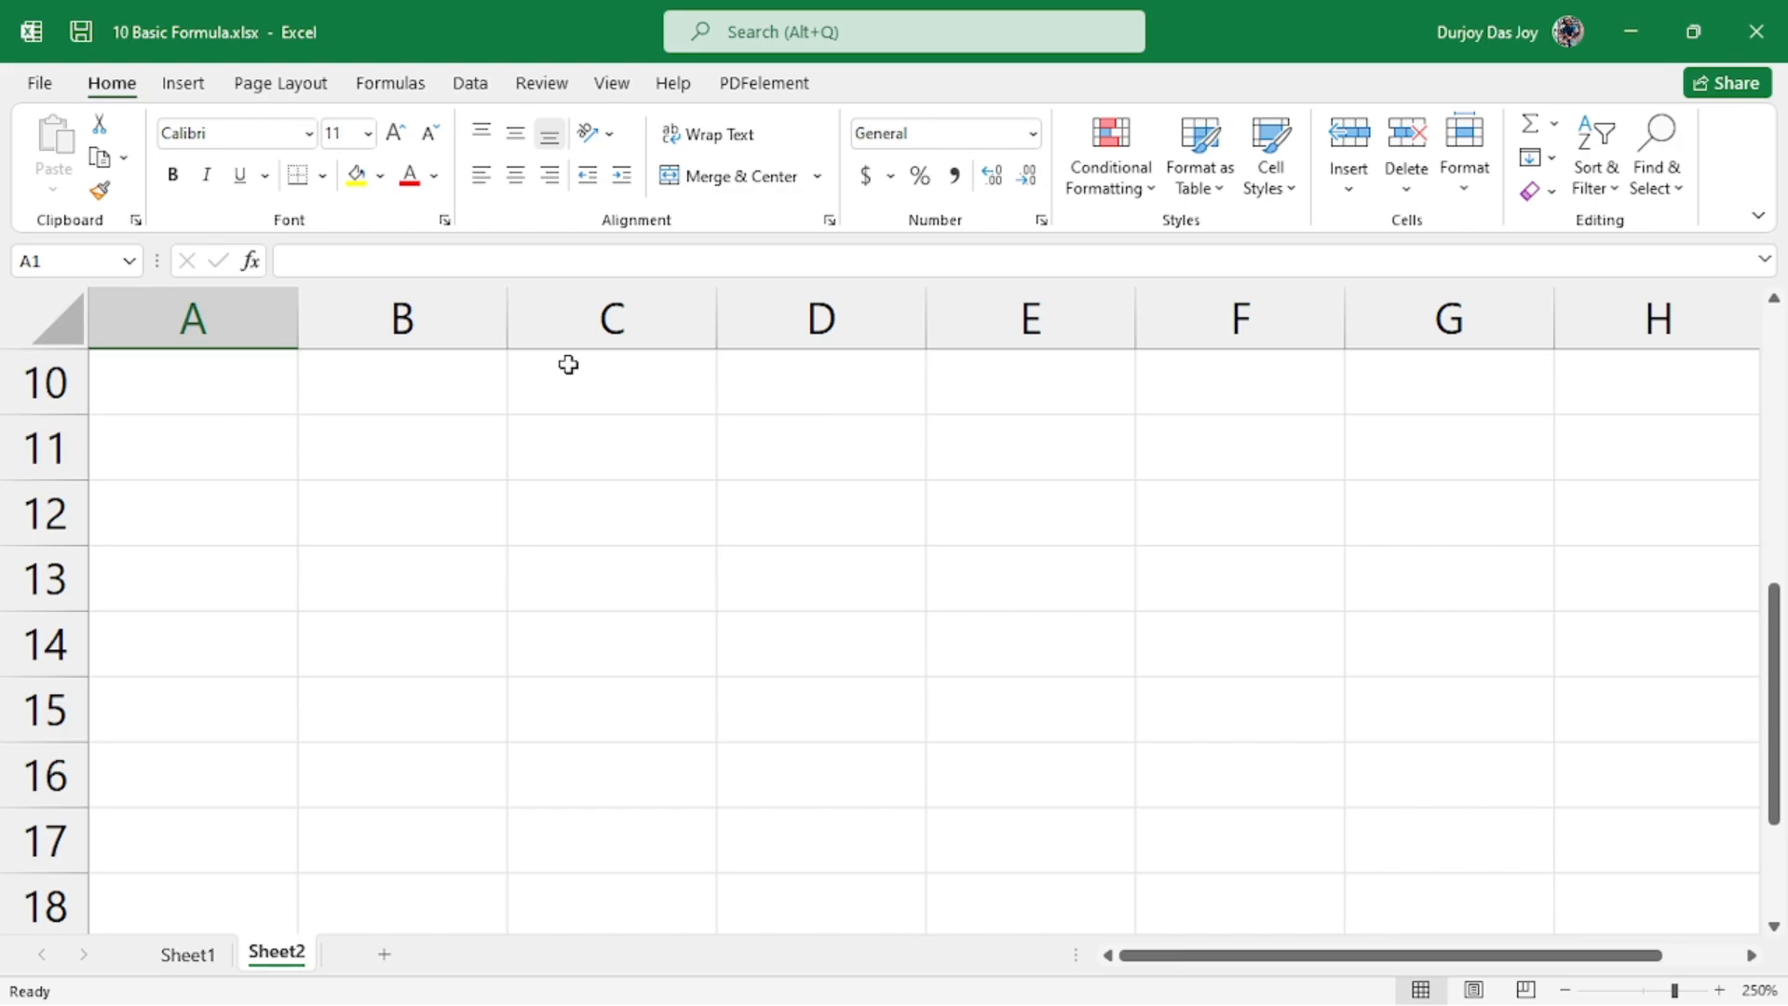
pyautogui.scroll(3, 559, 373)
pyautogui.click(347, 410)
pyautogui.click(261, 384)
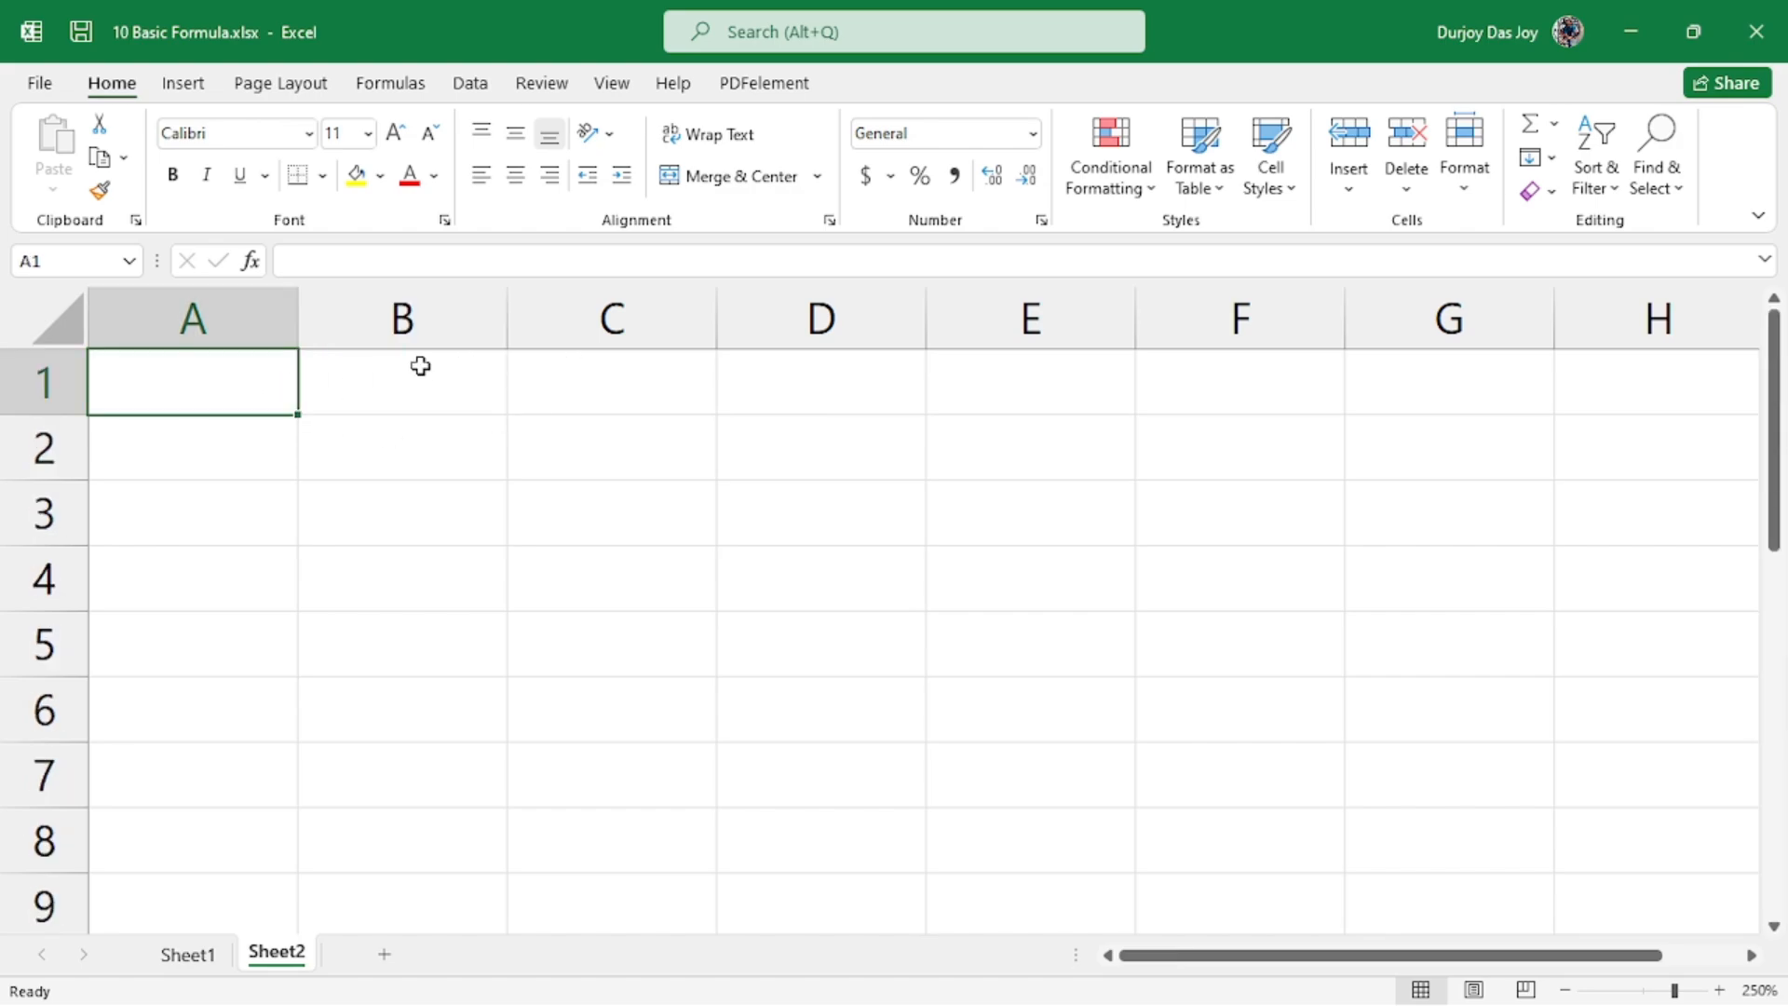
pyautogui.write('S')
pyautogui.press('BackSpace')
pyautogui.write('1')
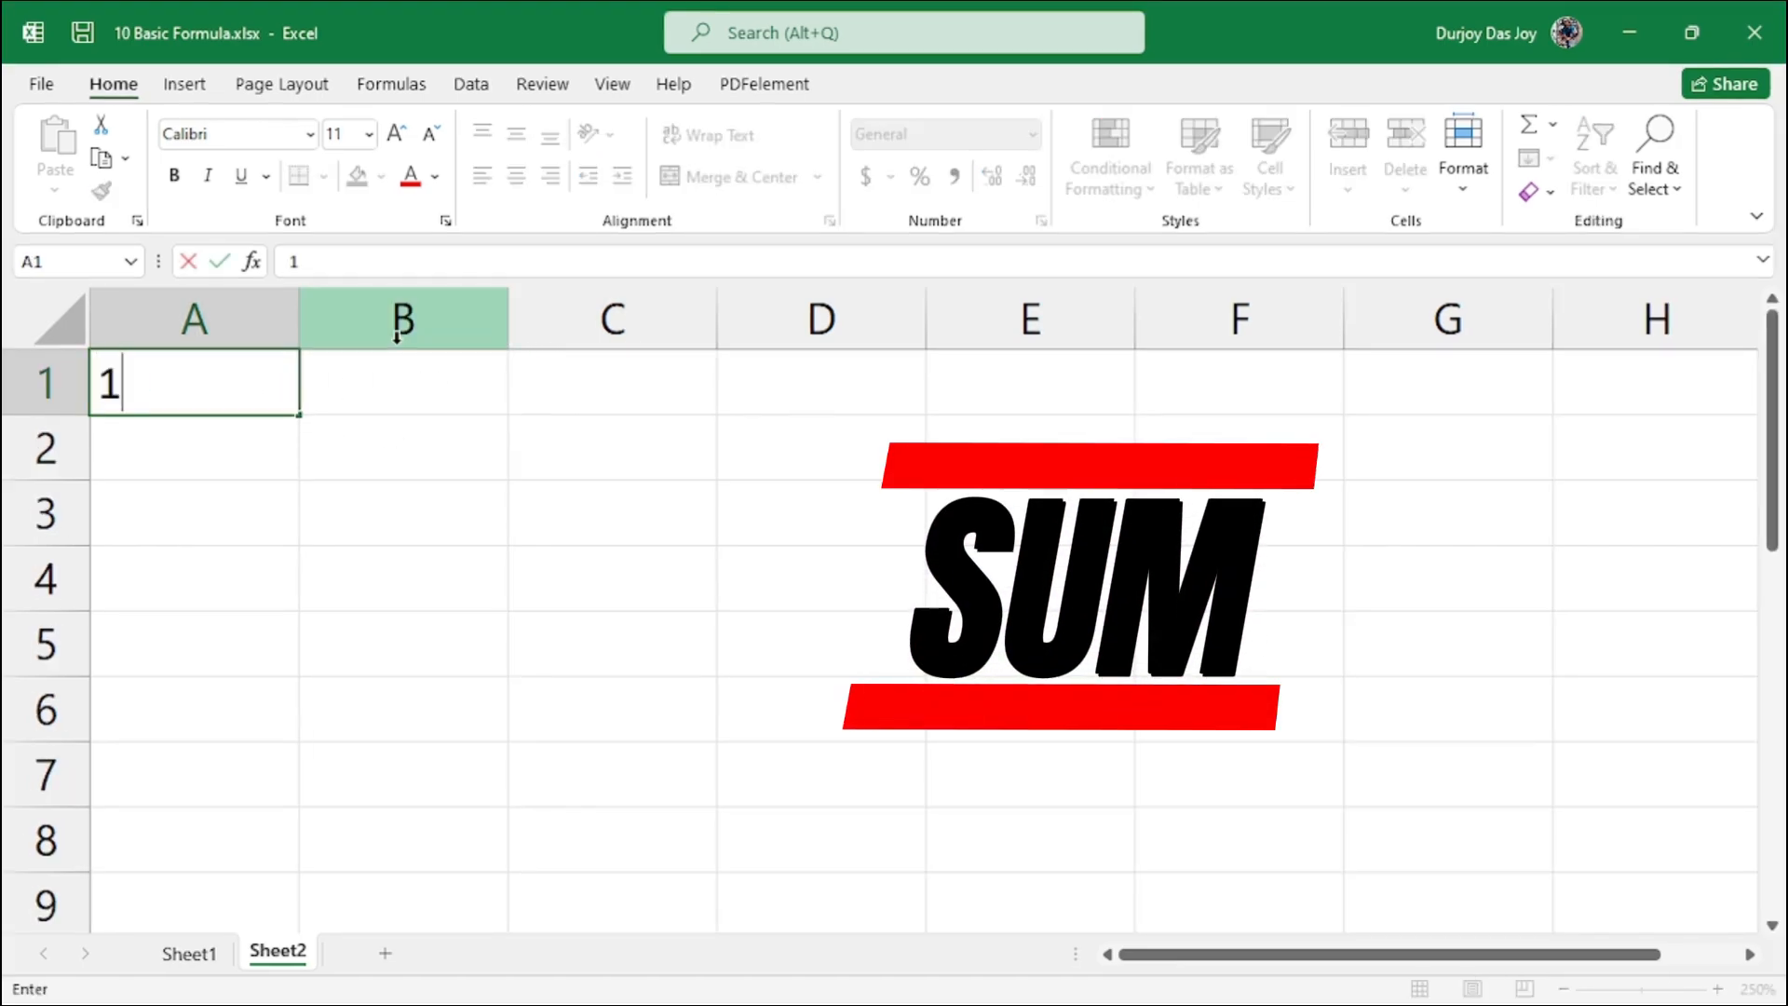
pyautogui.write('. Su')
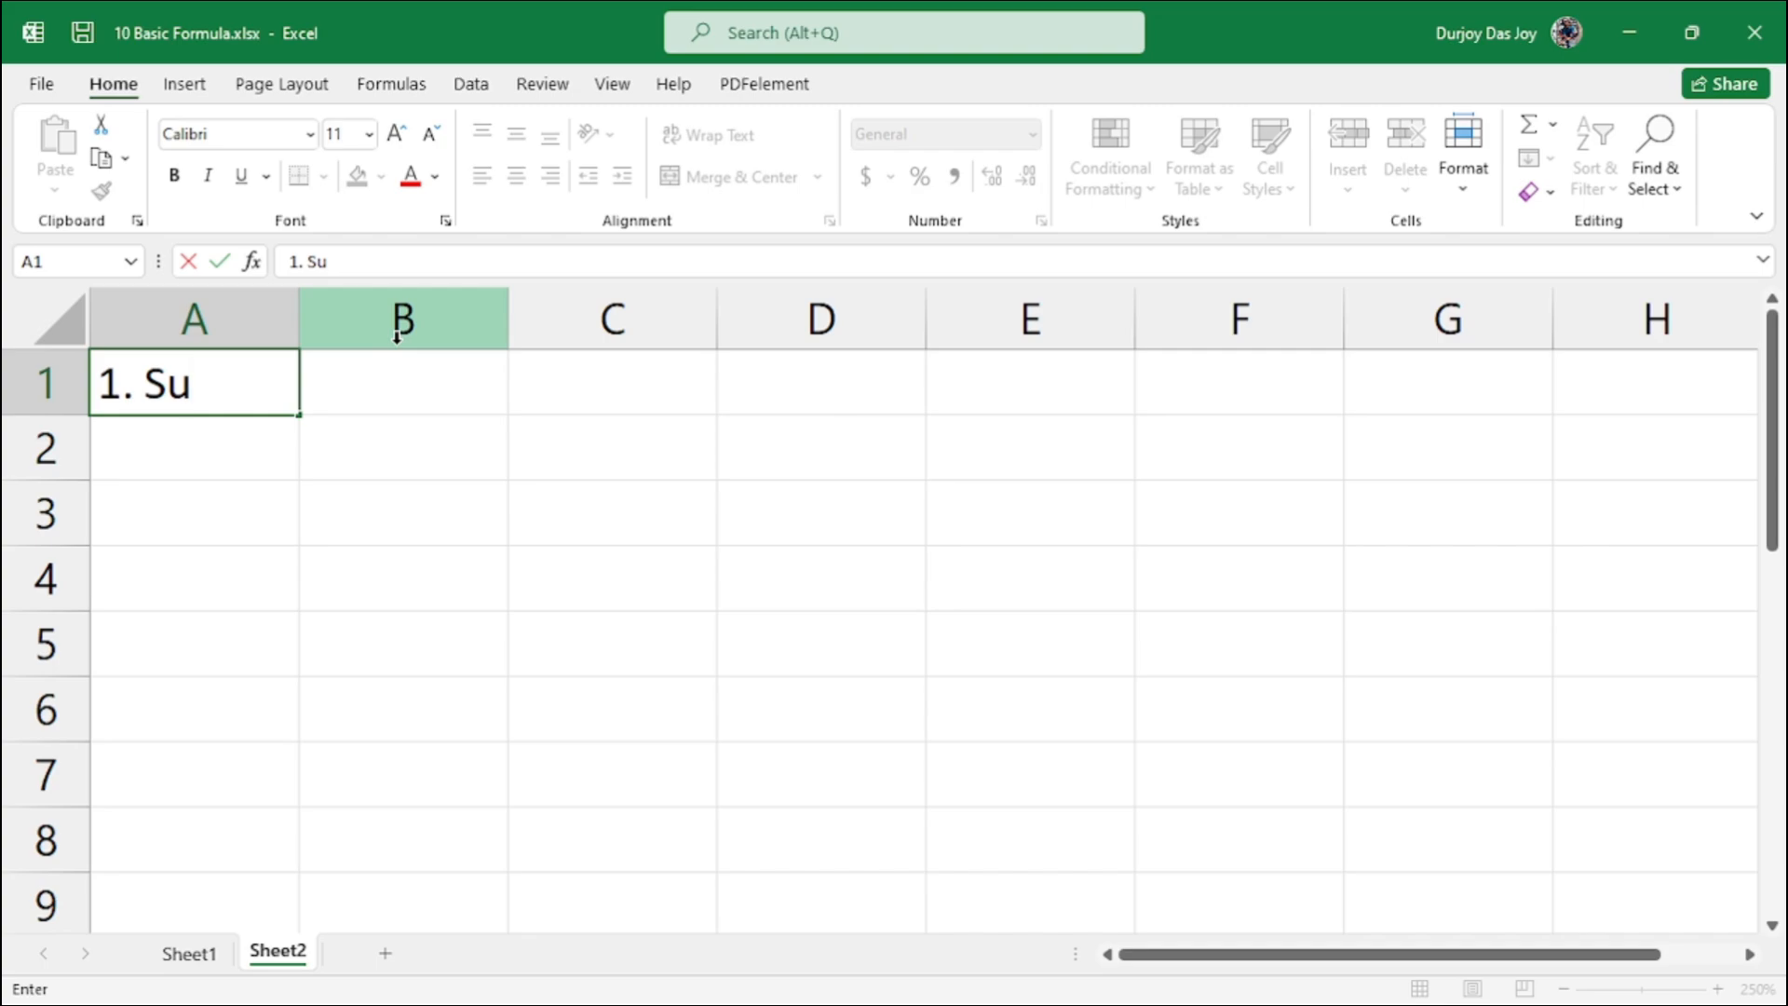
pyautogui.write('m')
pyautogui.click(494, 391)
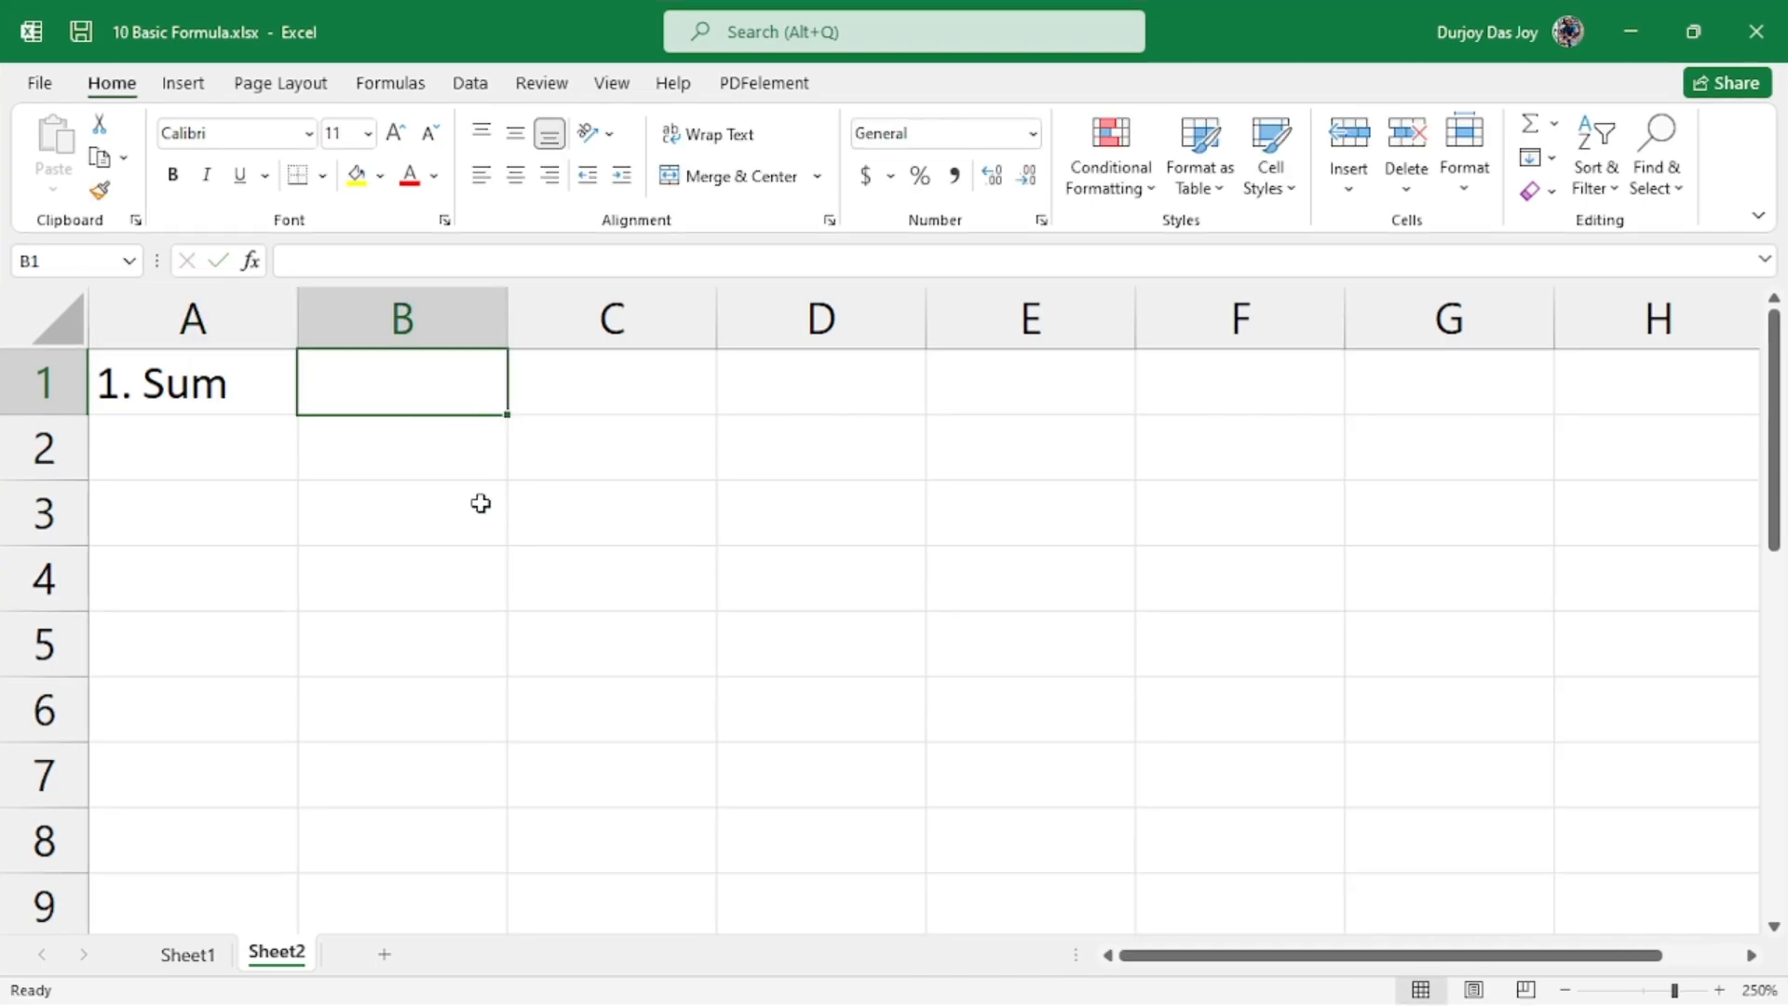
# - Enter the numbers 12, 25, 18 and 212 in cells B1 to B4
pyautogui.click(387, 594)
pyautogui.click(439, 423)
pyautogui.click(441, 386)
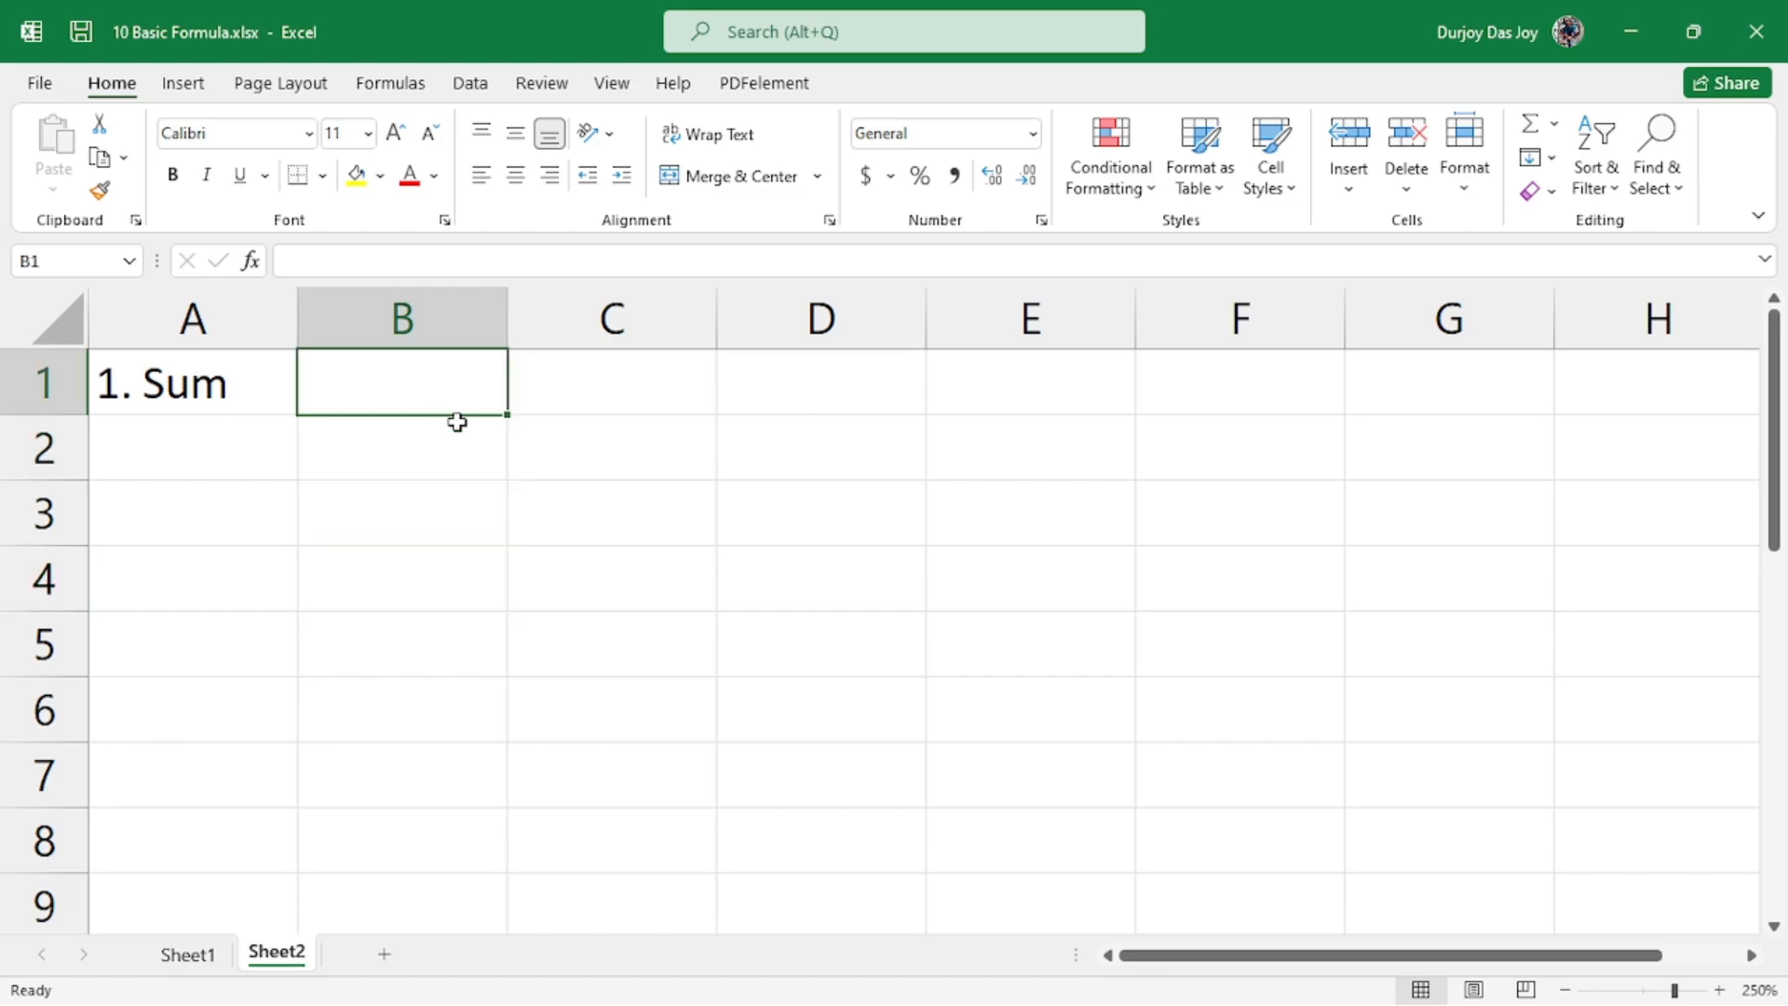
pyautogui.write('12')
pyautogui.press('Return')
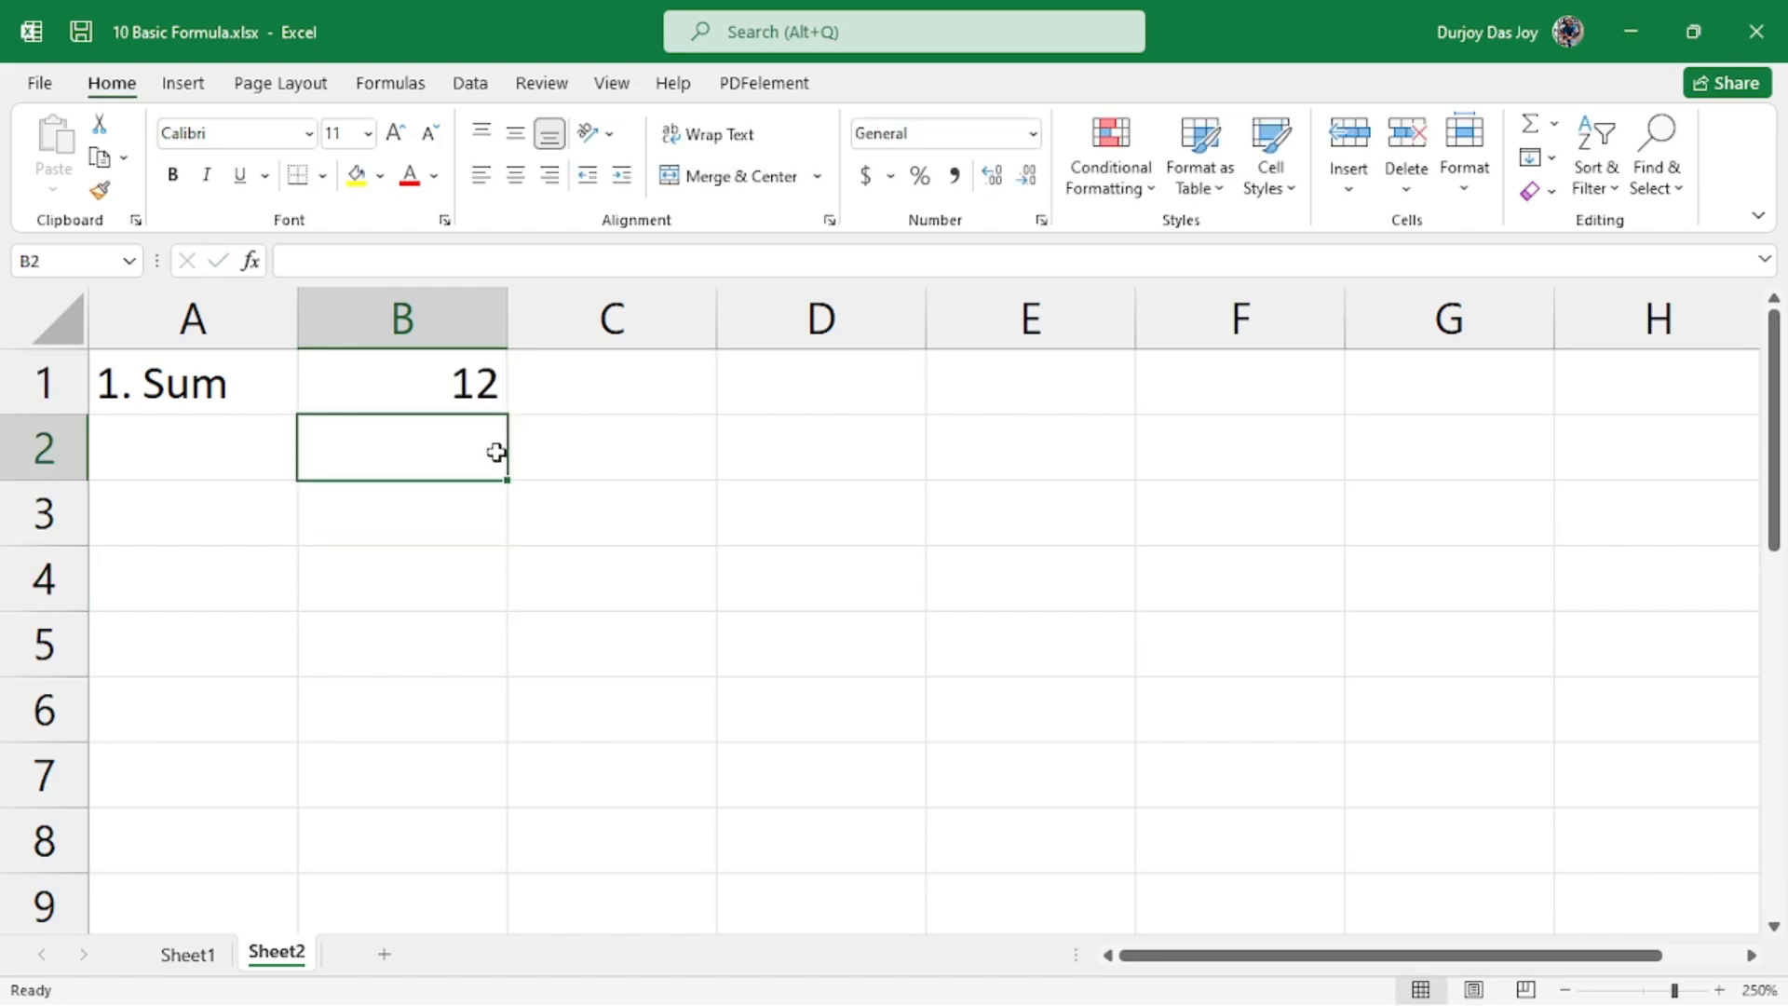
pyautogui.write('25')
pyautogui.press('Return')
pyautogui.write('18')
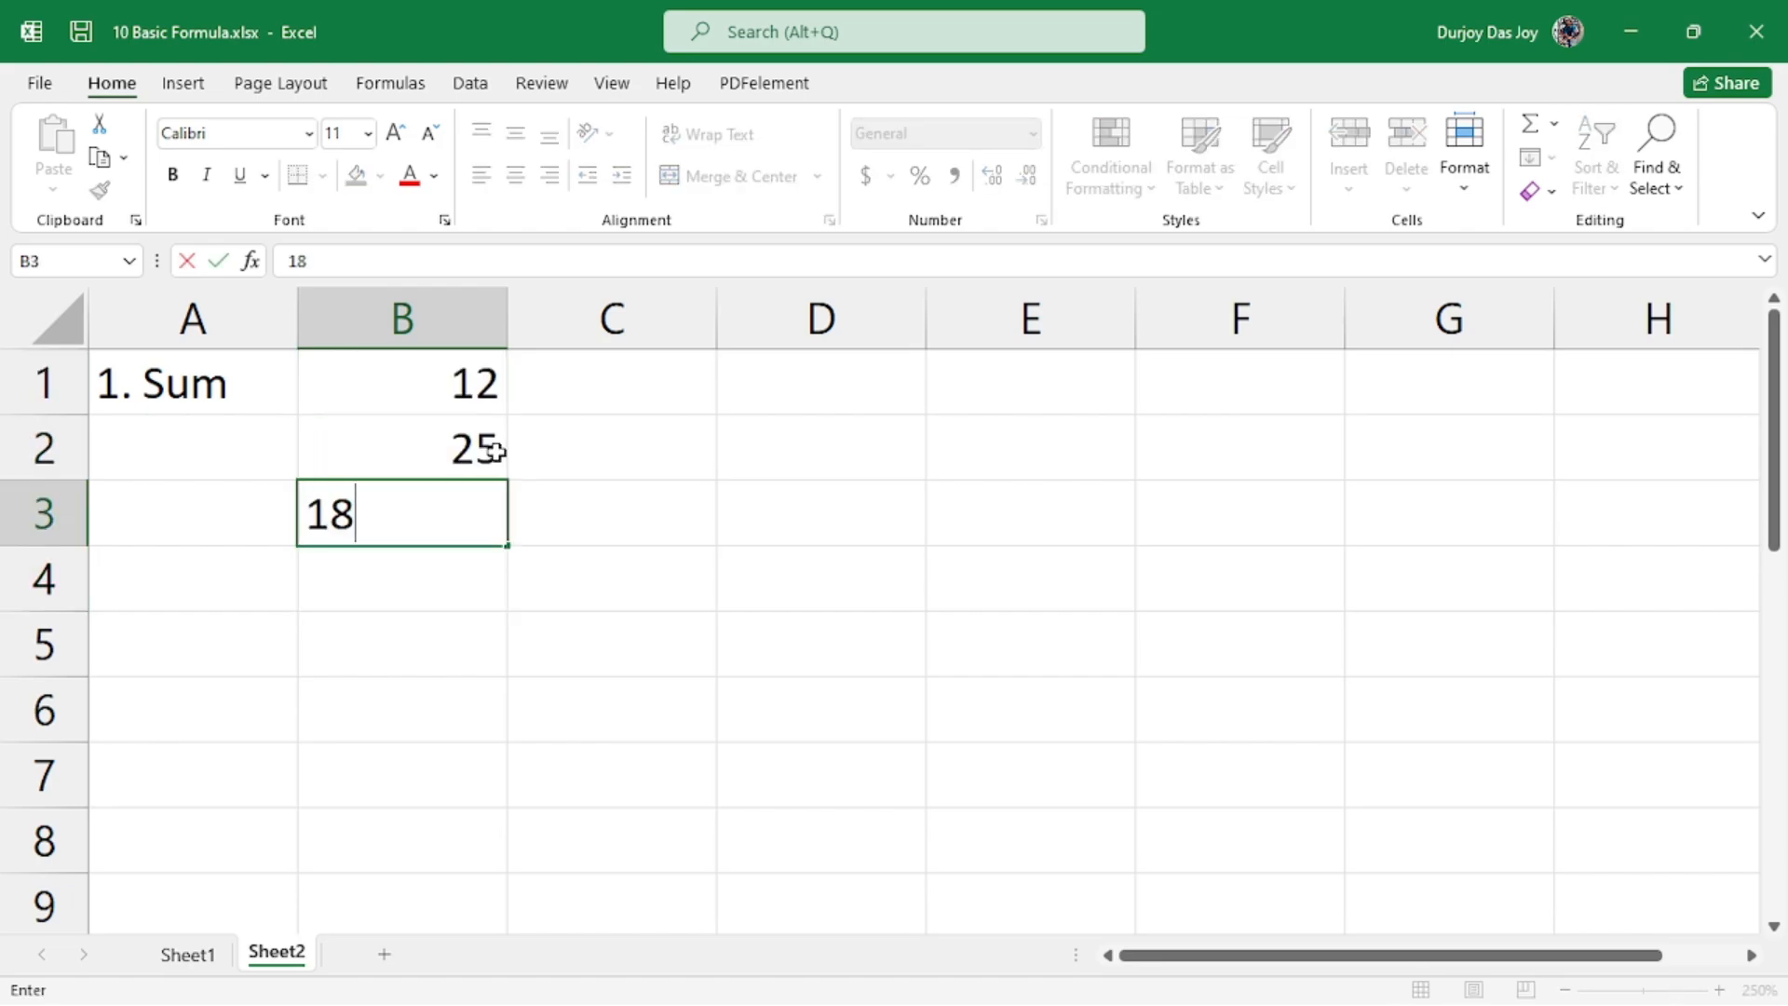
pyautogui.press('Return')
pyautogui.write('212')
pyautogui.press('Return')
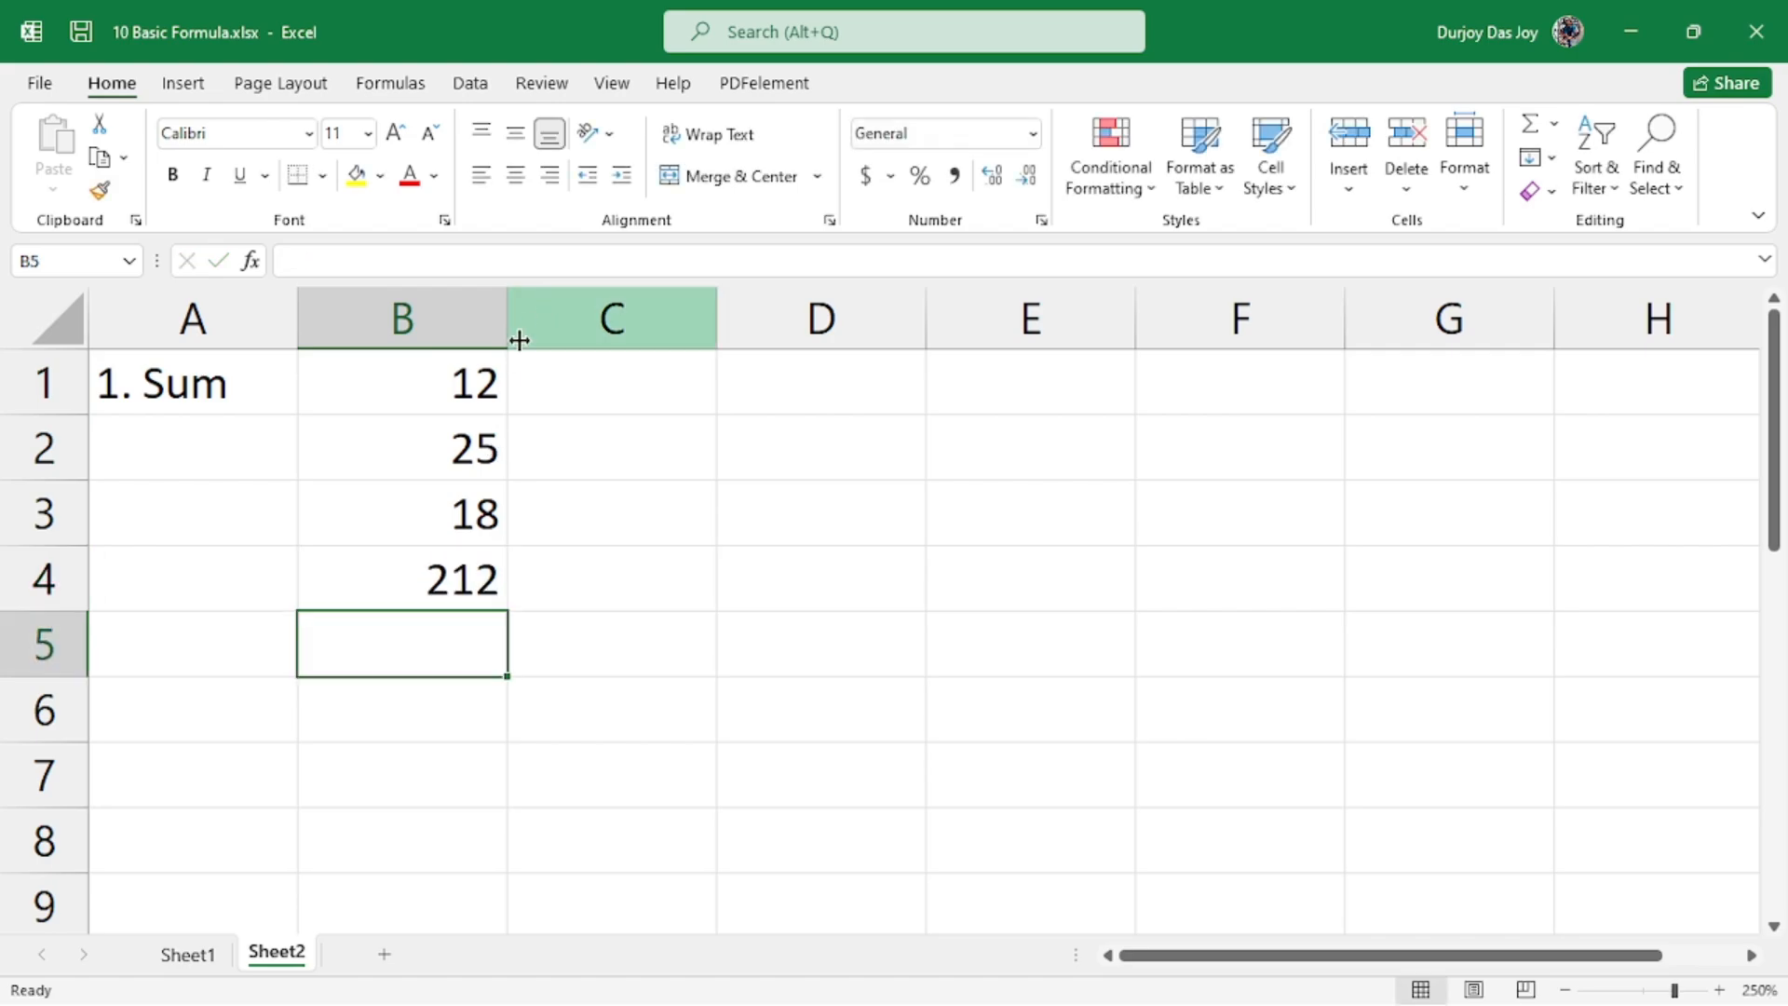
# - Add up the four numbers in cell B5 with the formula =SUM(B1:B4)
pyautogui.moveTo(472, 385); pyautogui.dragTo(437, 587)
pyautogui.click(615, 556)
pyautogui.click(407, 646)
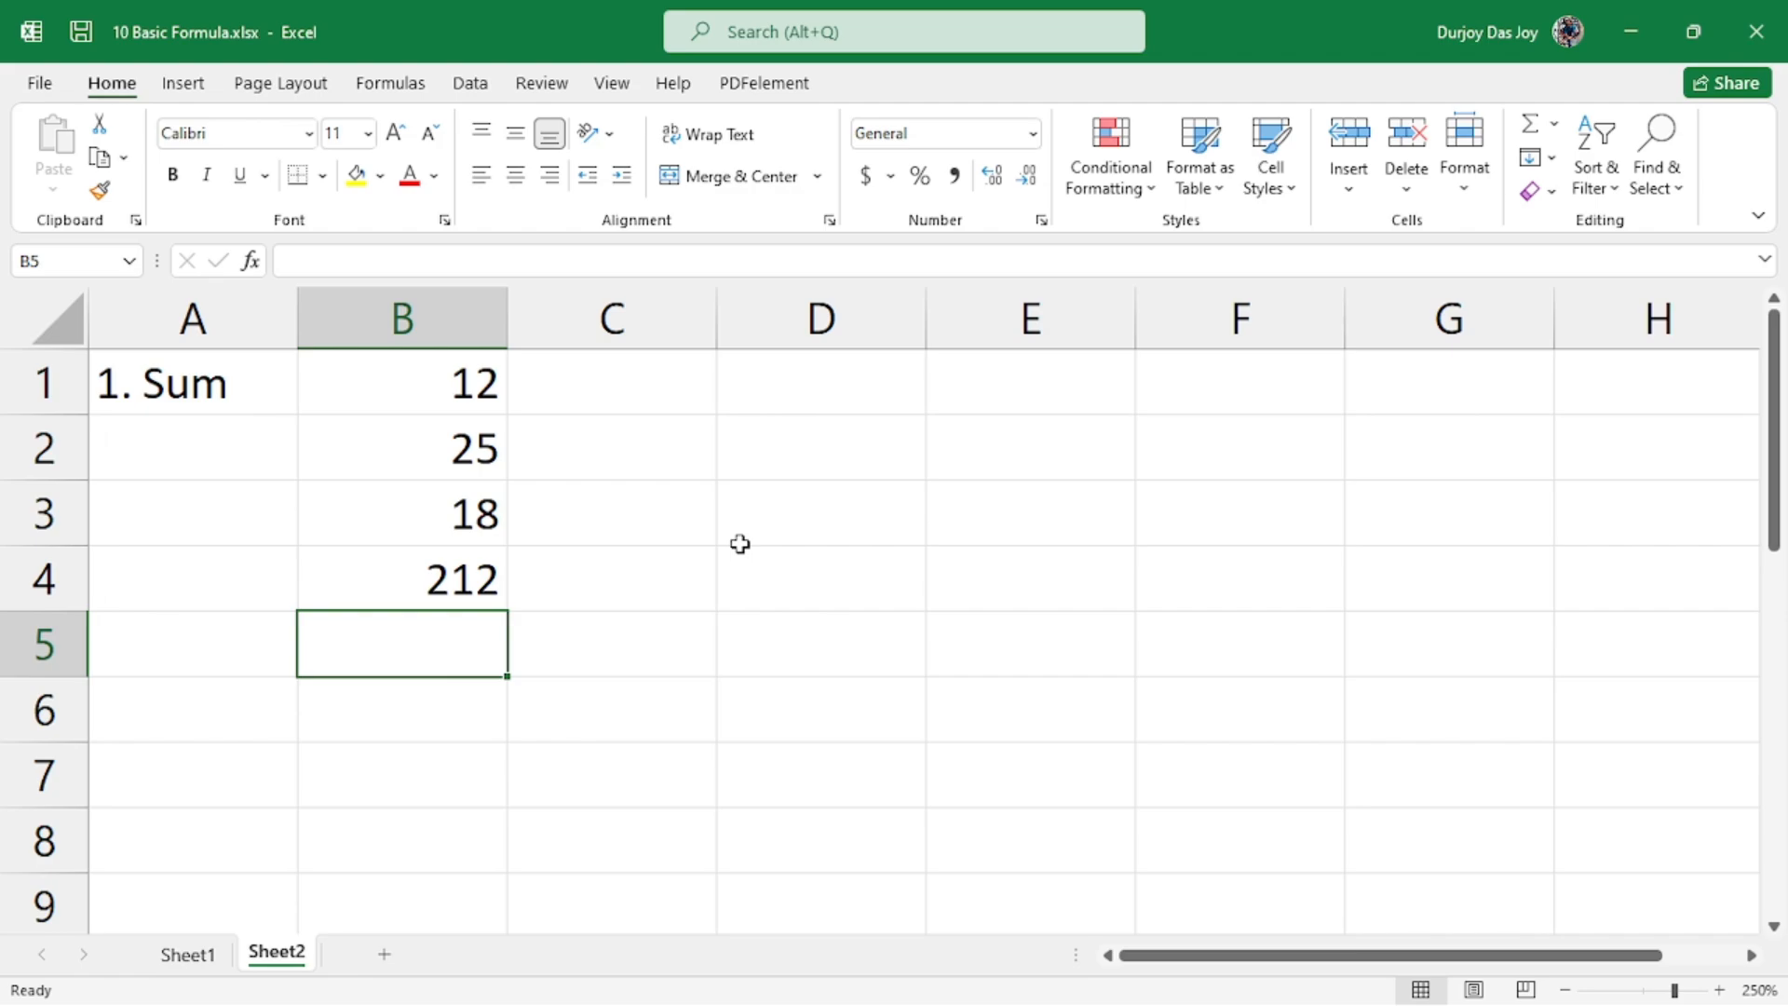
pyautogui.click(975, 486)
pyautogui.click(364, 645)
pyautogui.write('=')
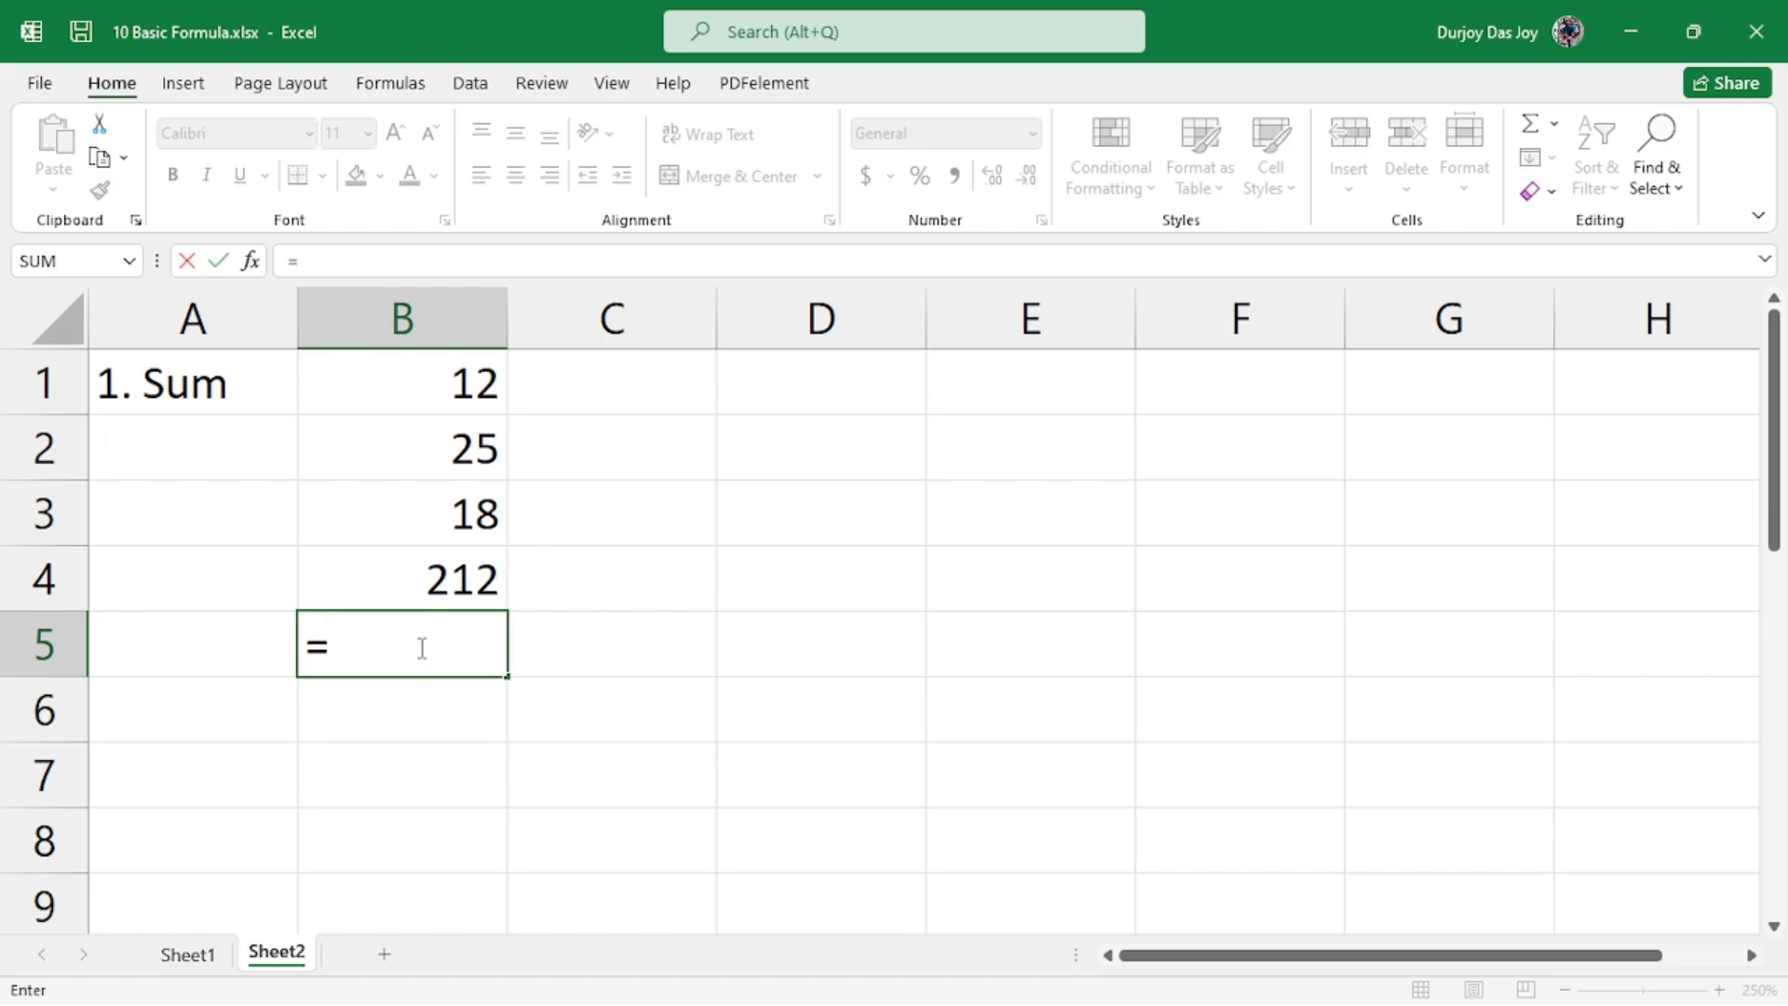
pyautogui.click(352, 657)
pyautogui.write('sum')
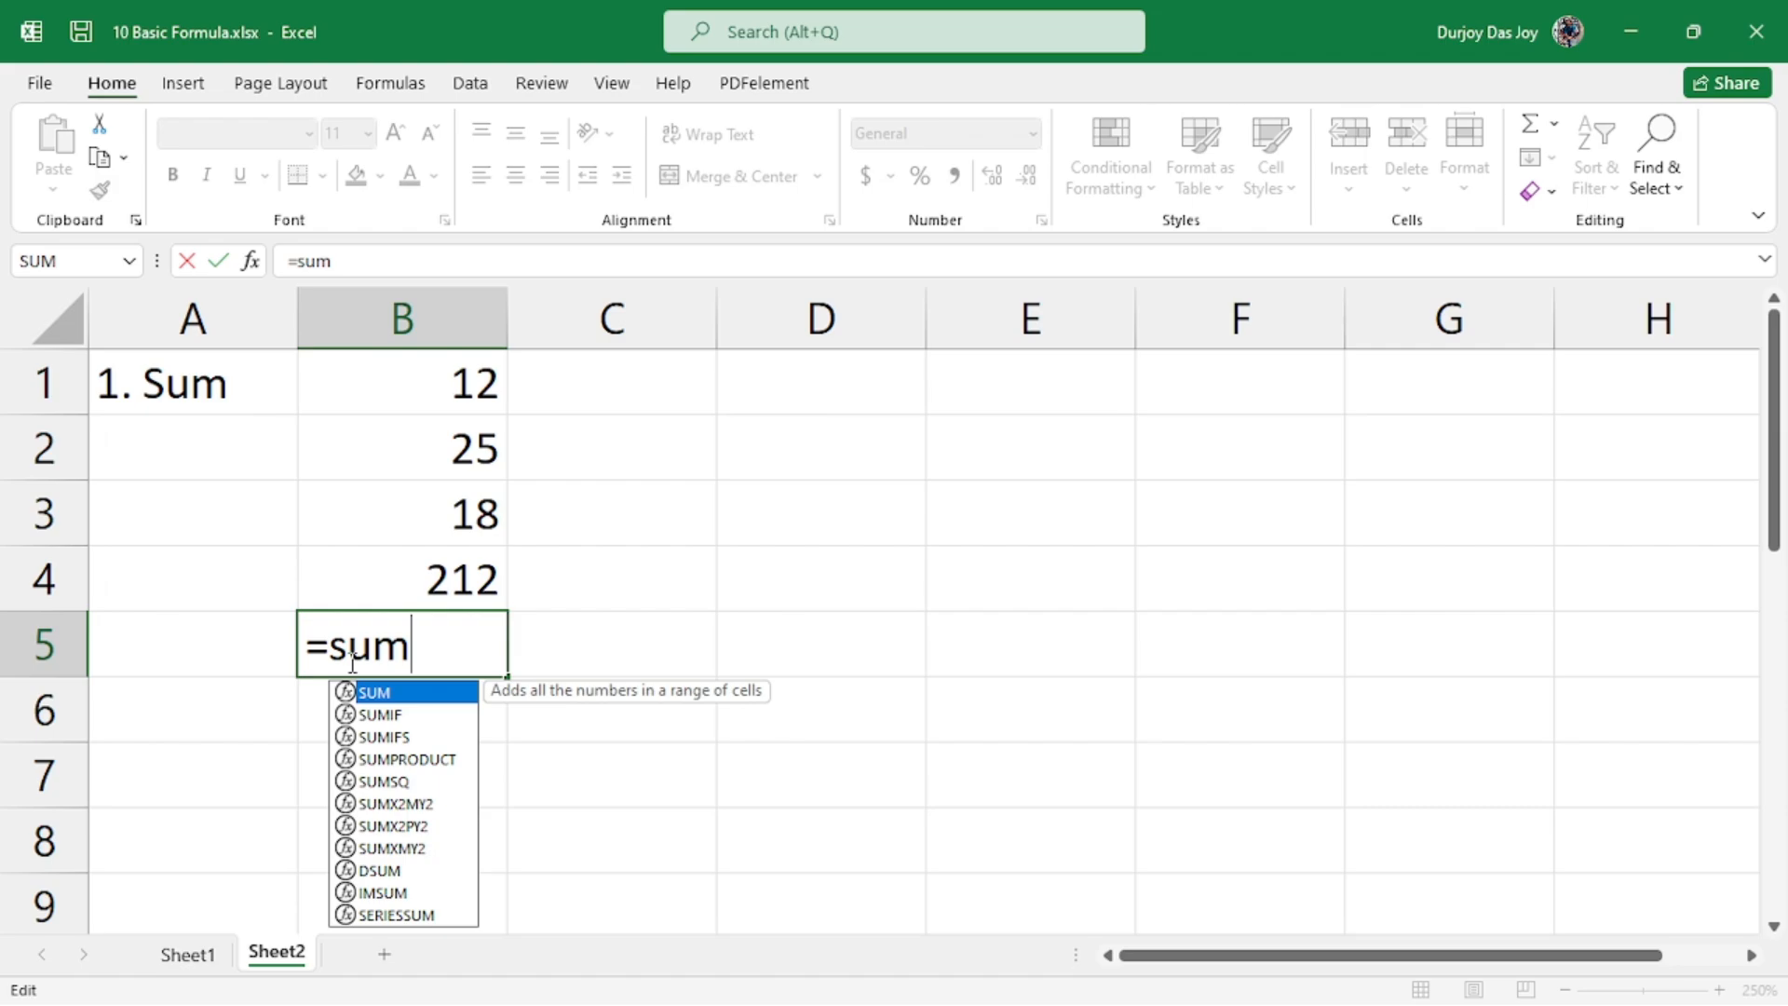
pyautogui.write('(')
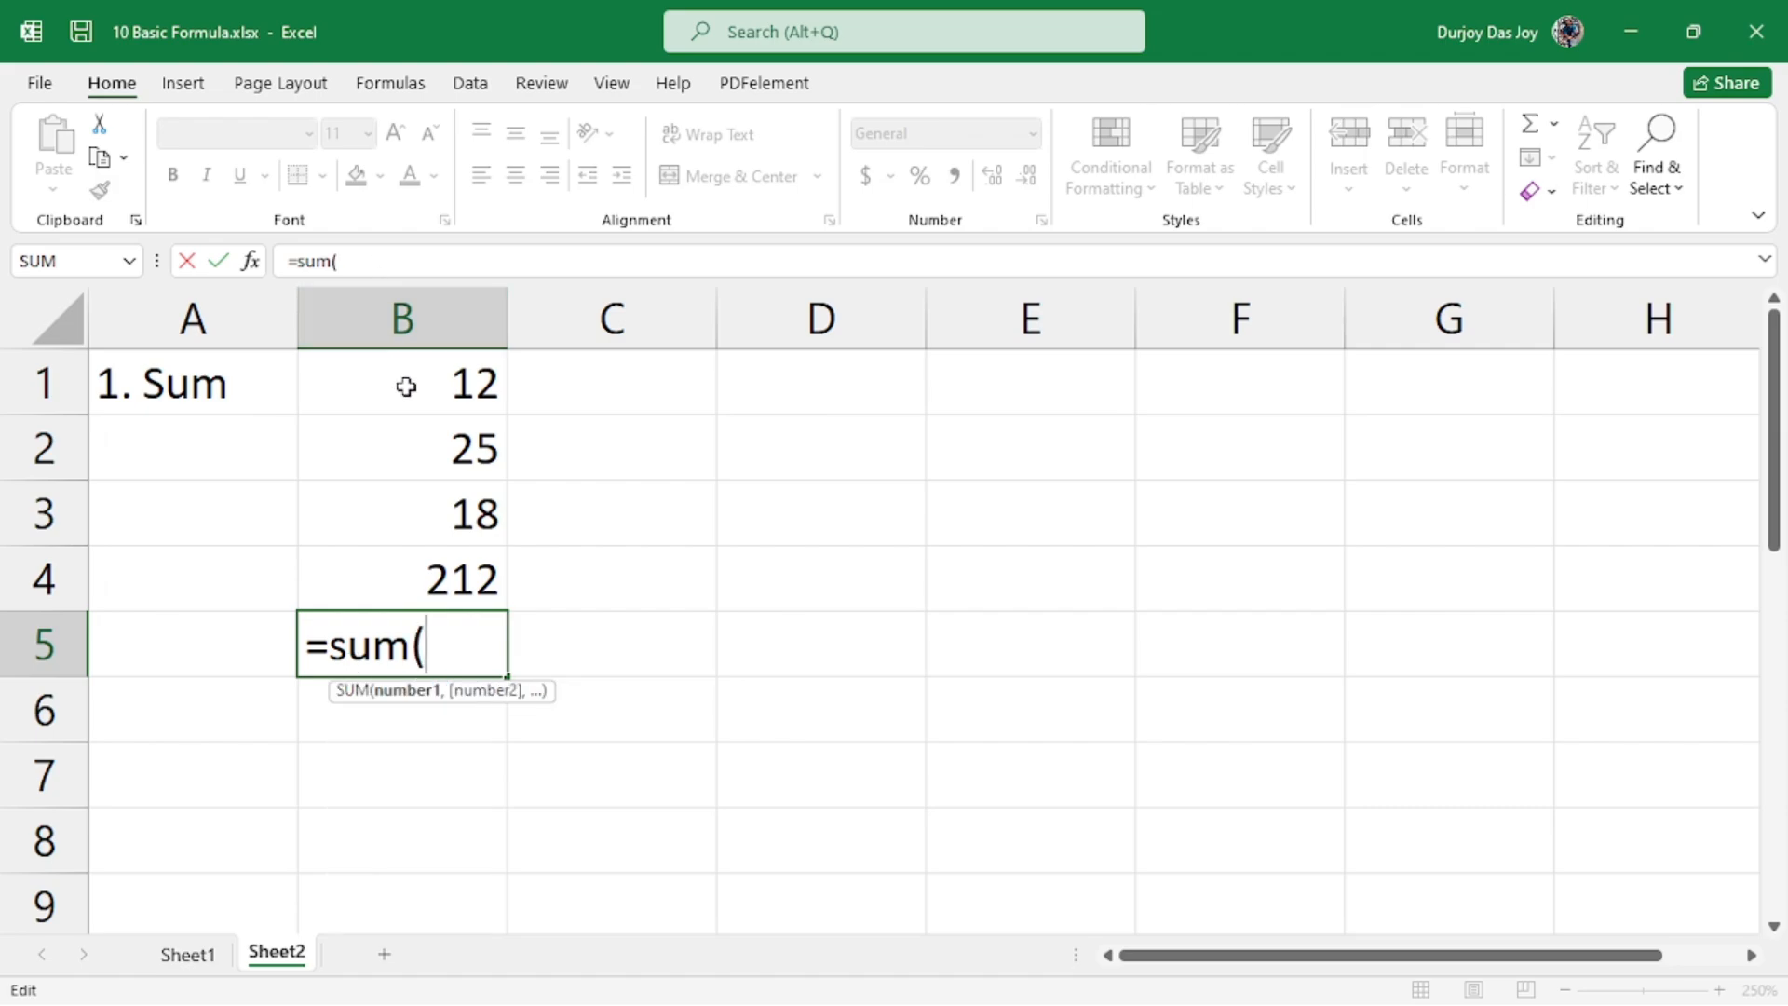
pyautogui.moveTo(403, 387); pyautogui.dragTo(410, 572)
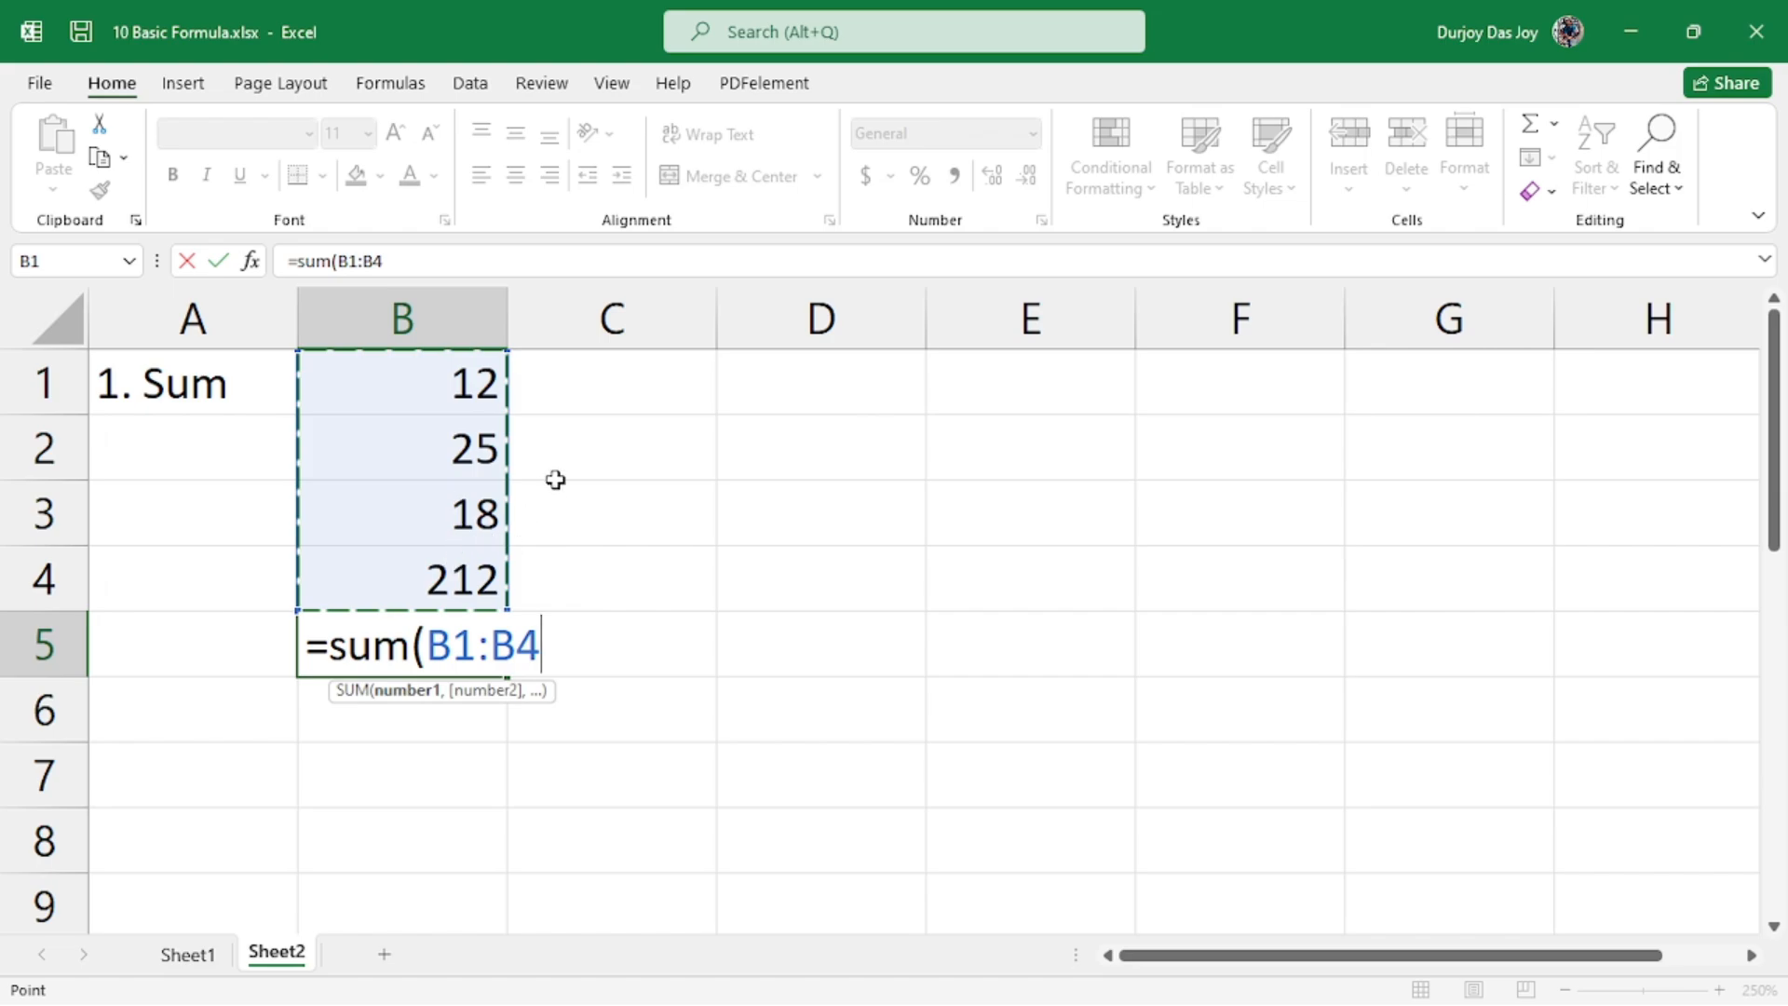
pyautogui.write(')')
pyautogui.press('Return')
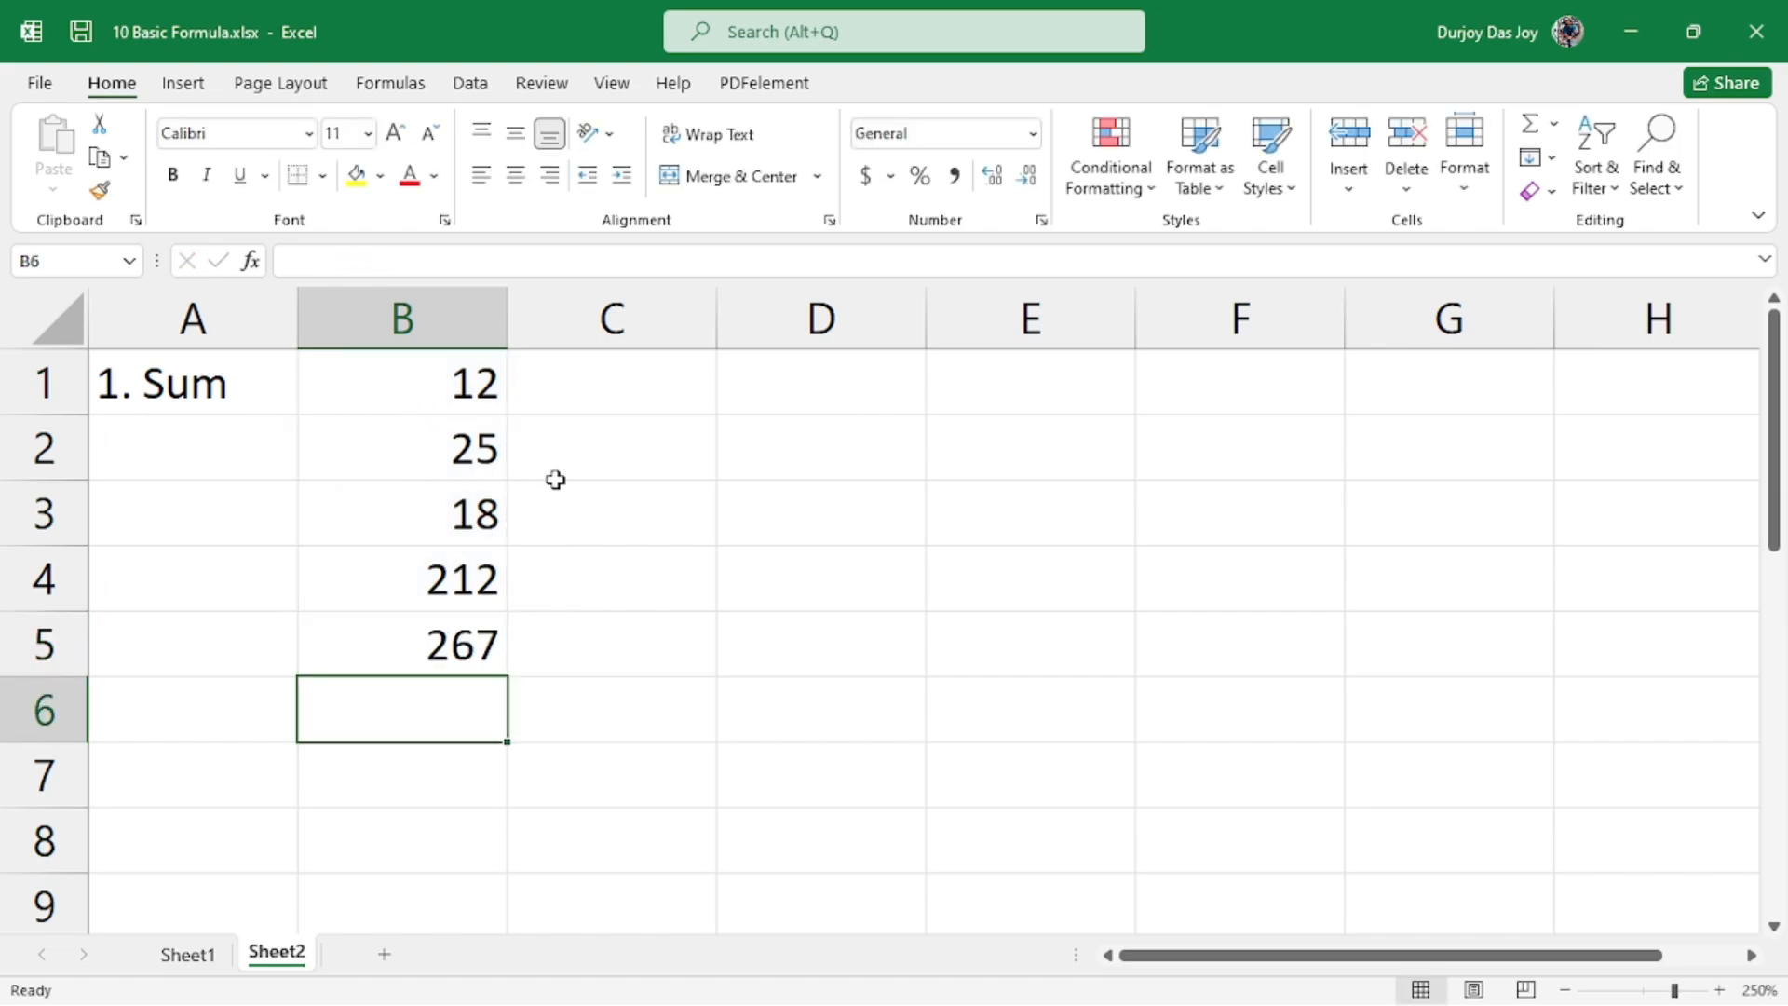
# - Open the formula in B5 and examine its function name, parentheses and cell range
pyautogui.click(479, 650)
pyautogui.doubleClick(470, 648)
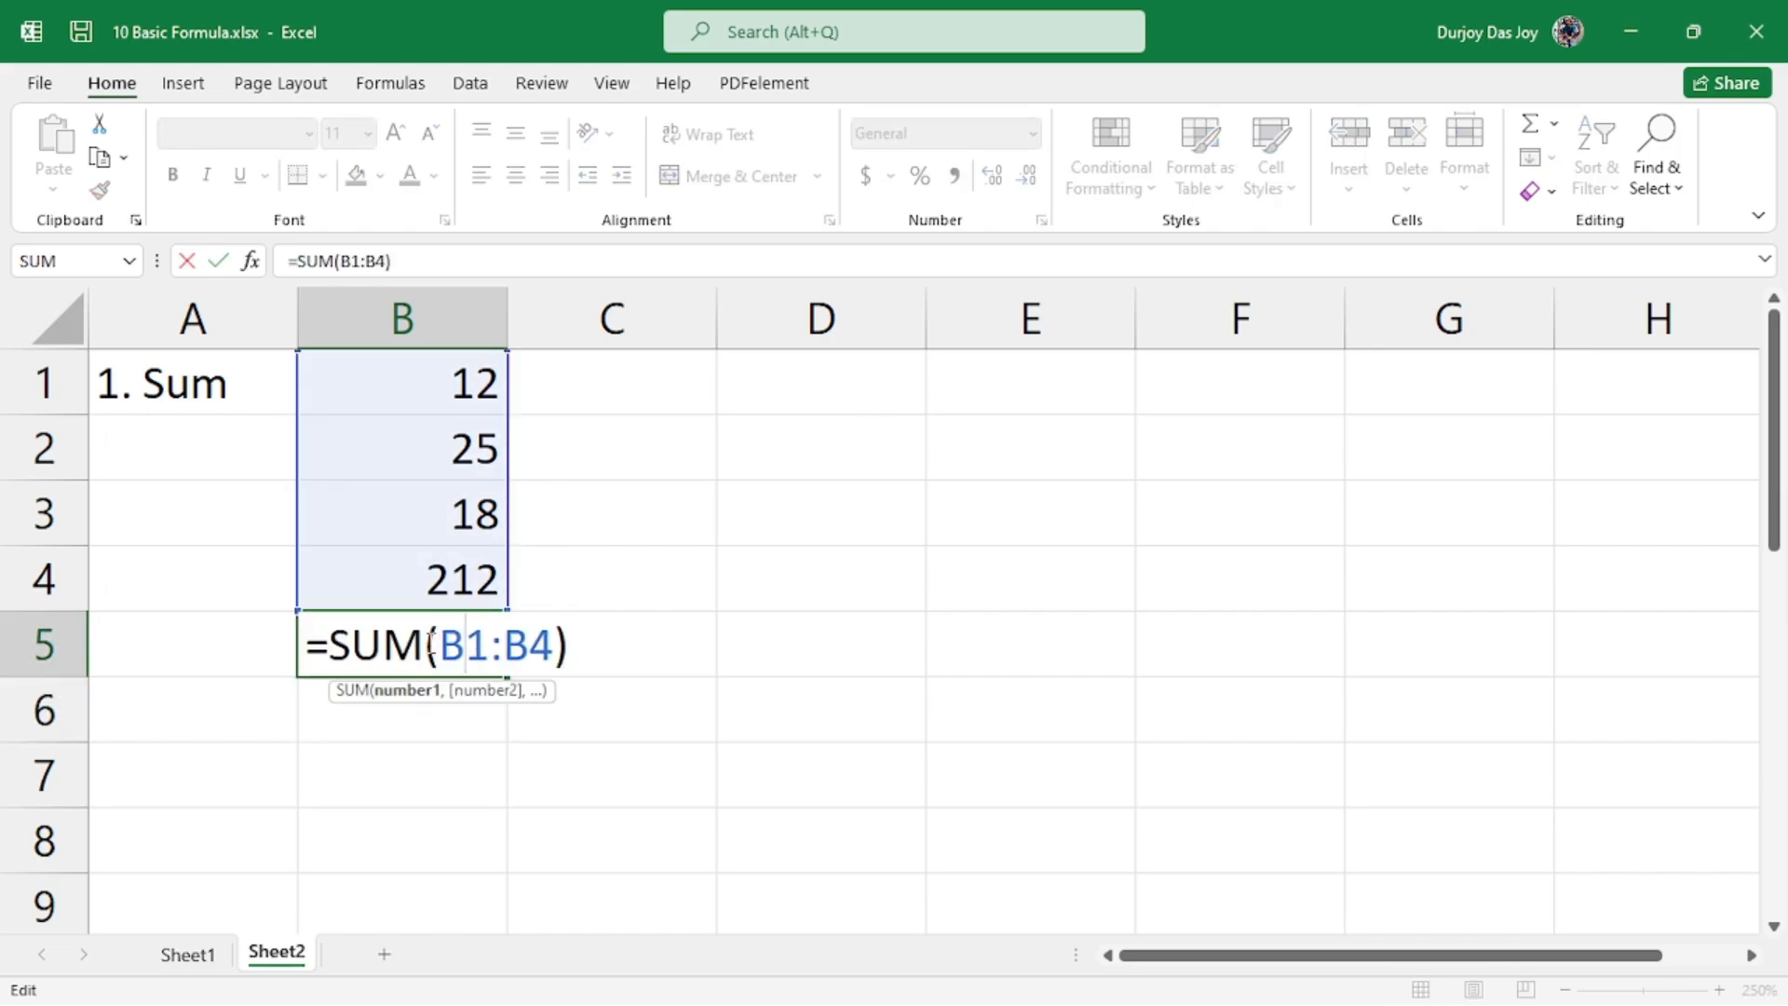
pyautogui.click(429, 644)
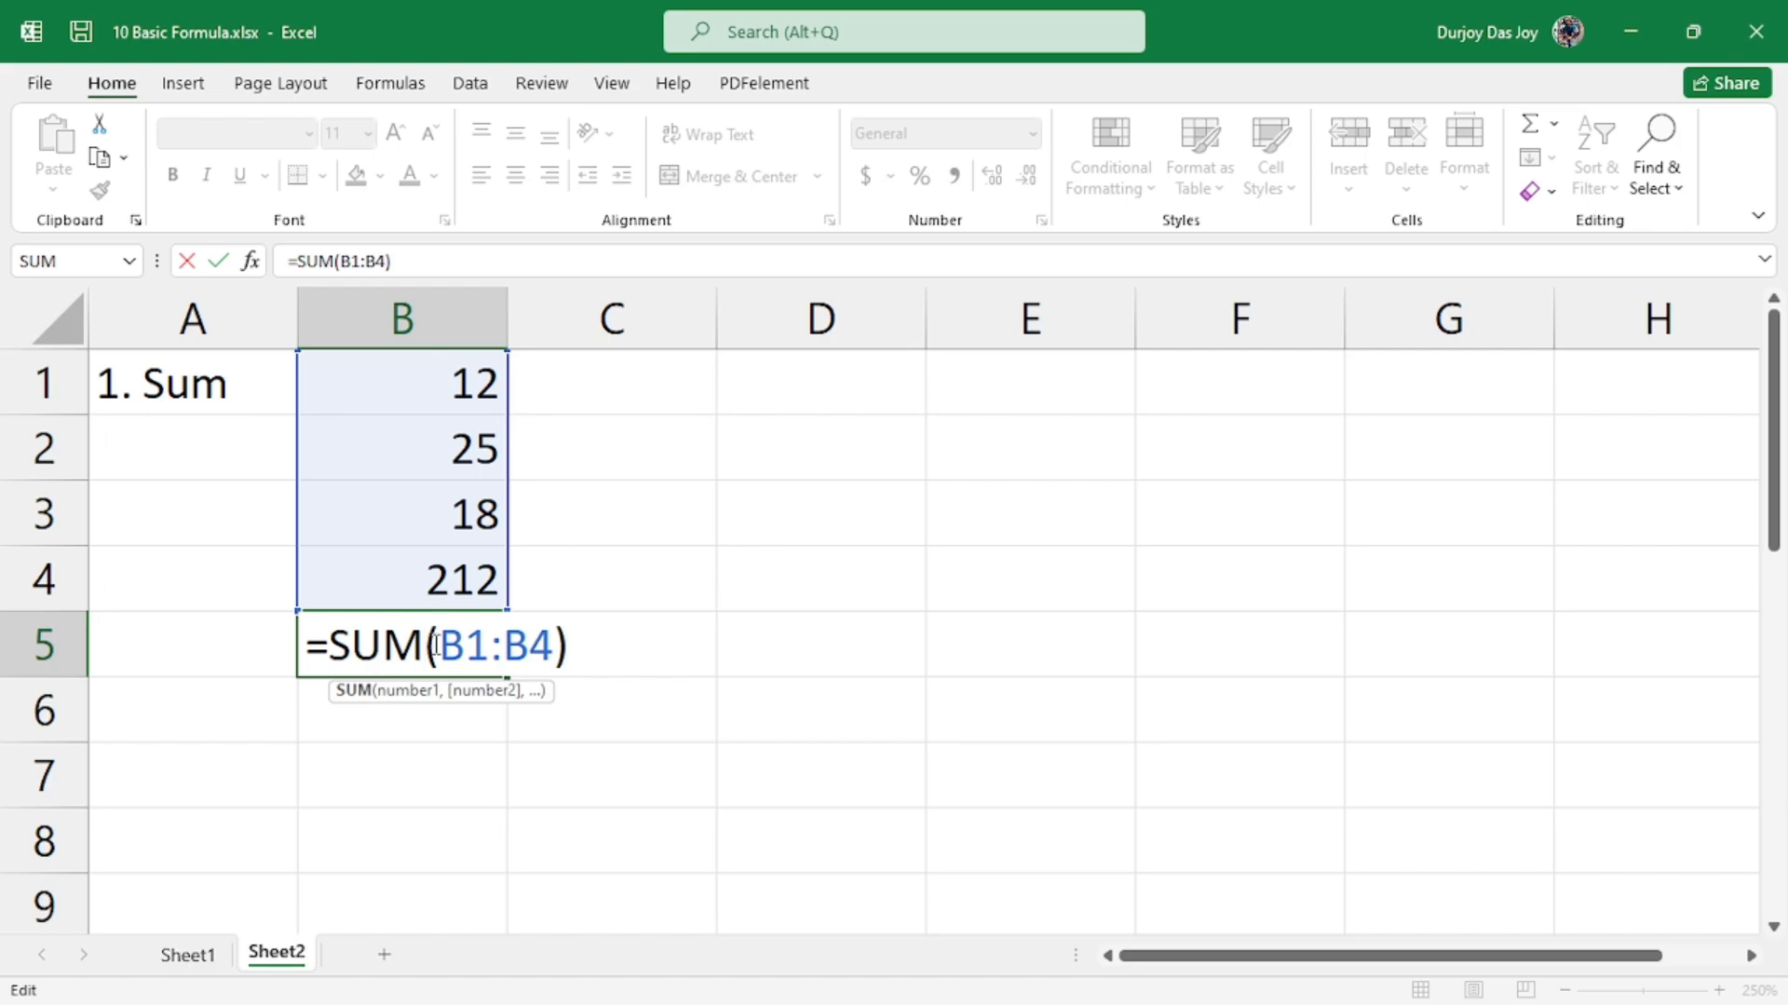
pyautogui.click(438, 644)
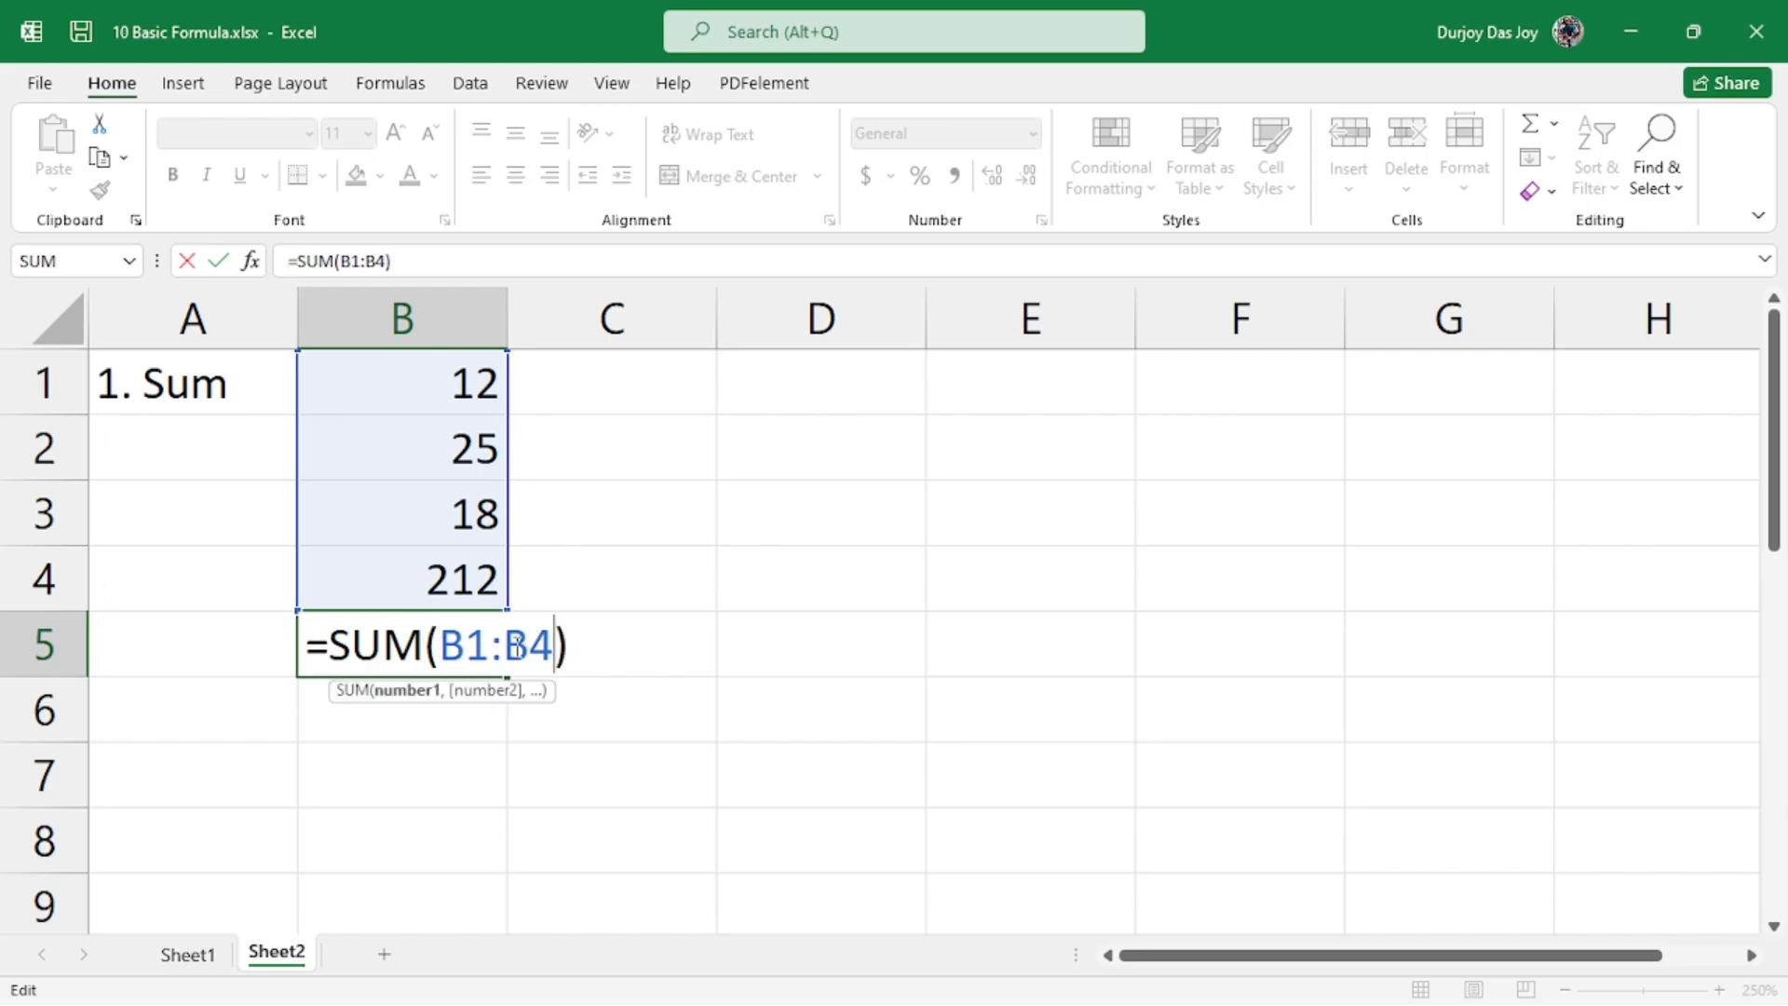
pyautogui.press('Return')
pyautogui.click(399, 658)
pyautogui.doubleClick(398, 659)
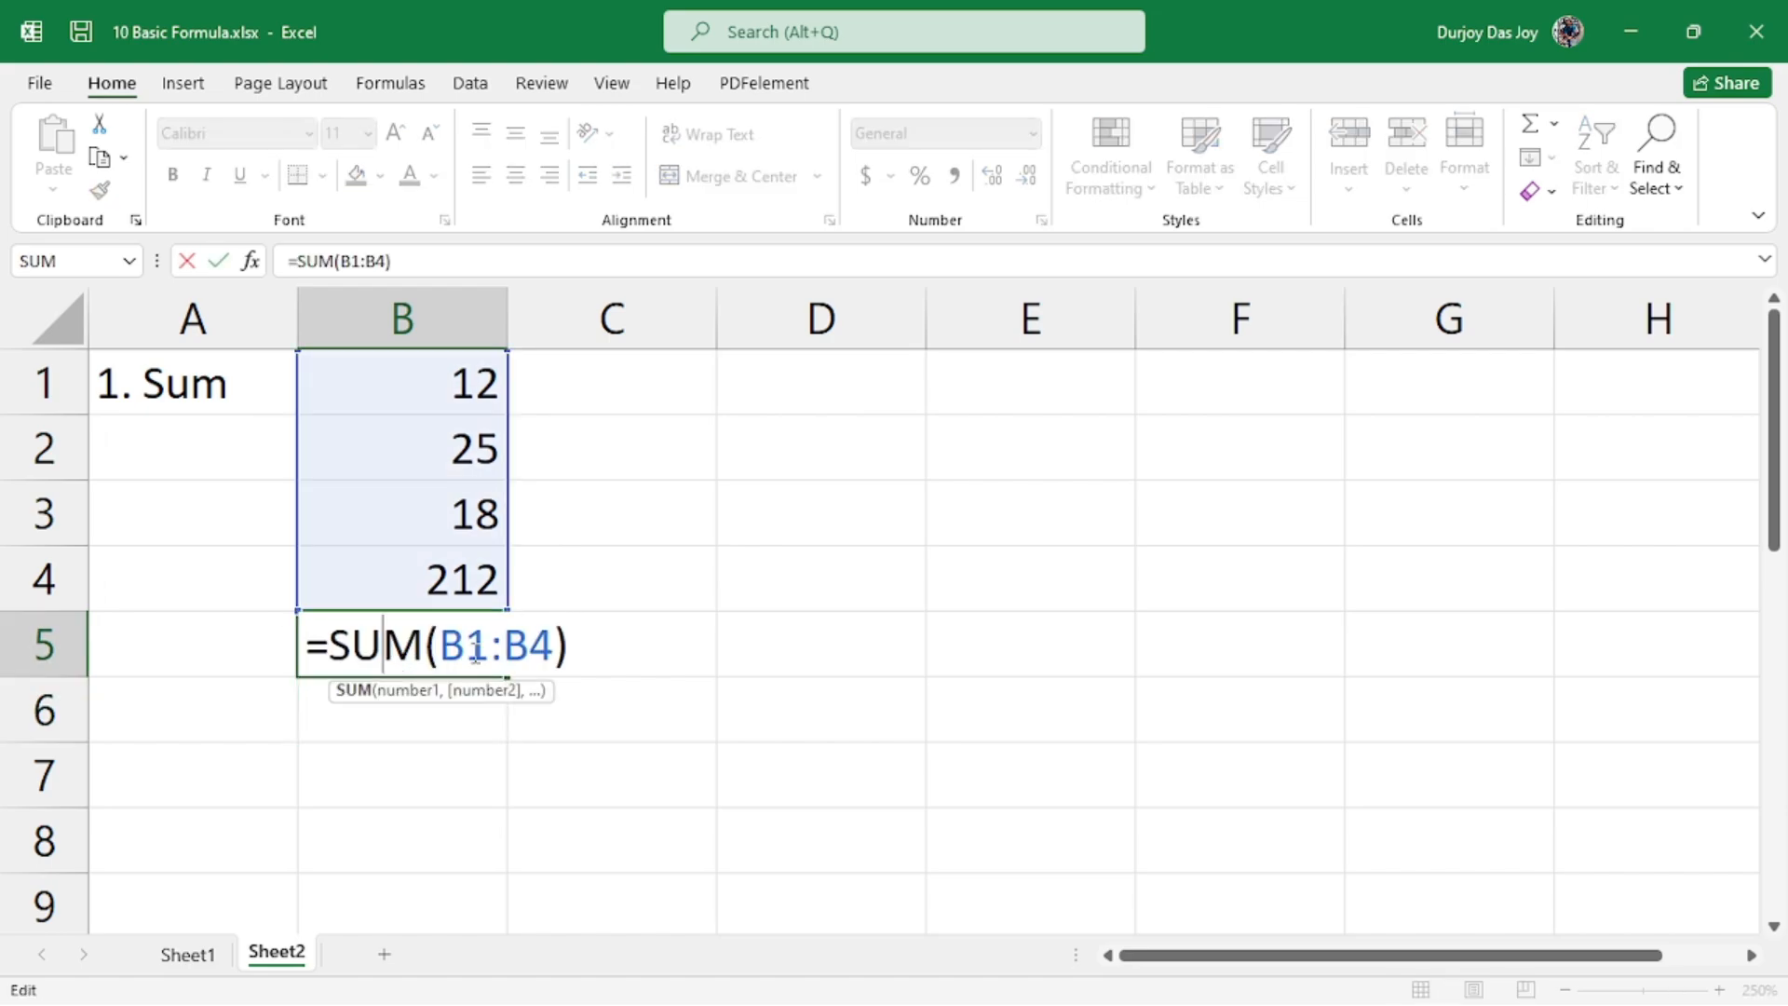
pyautogui.click(570, 652)
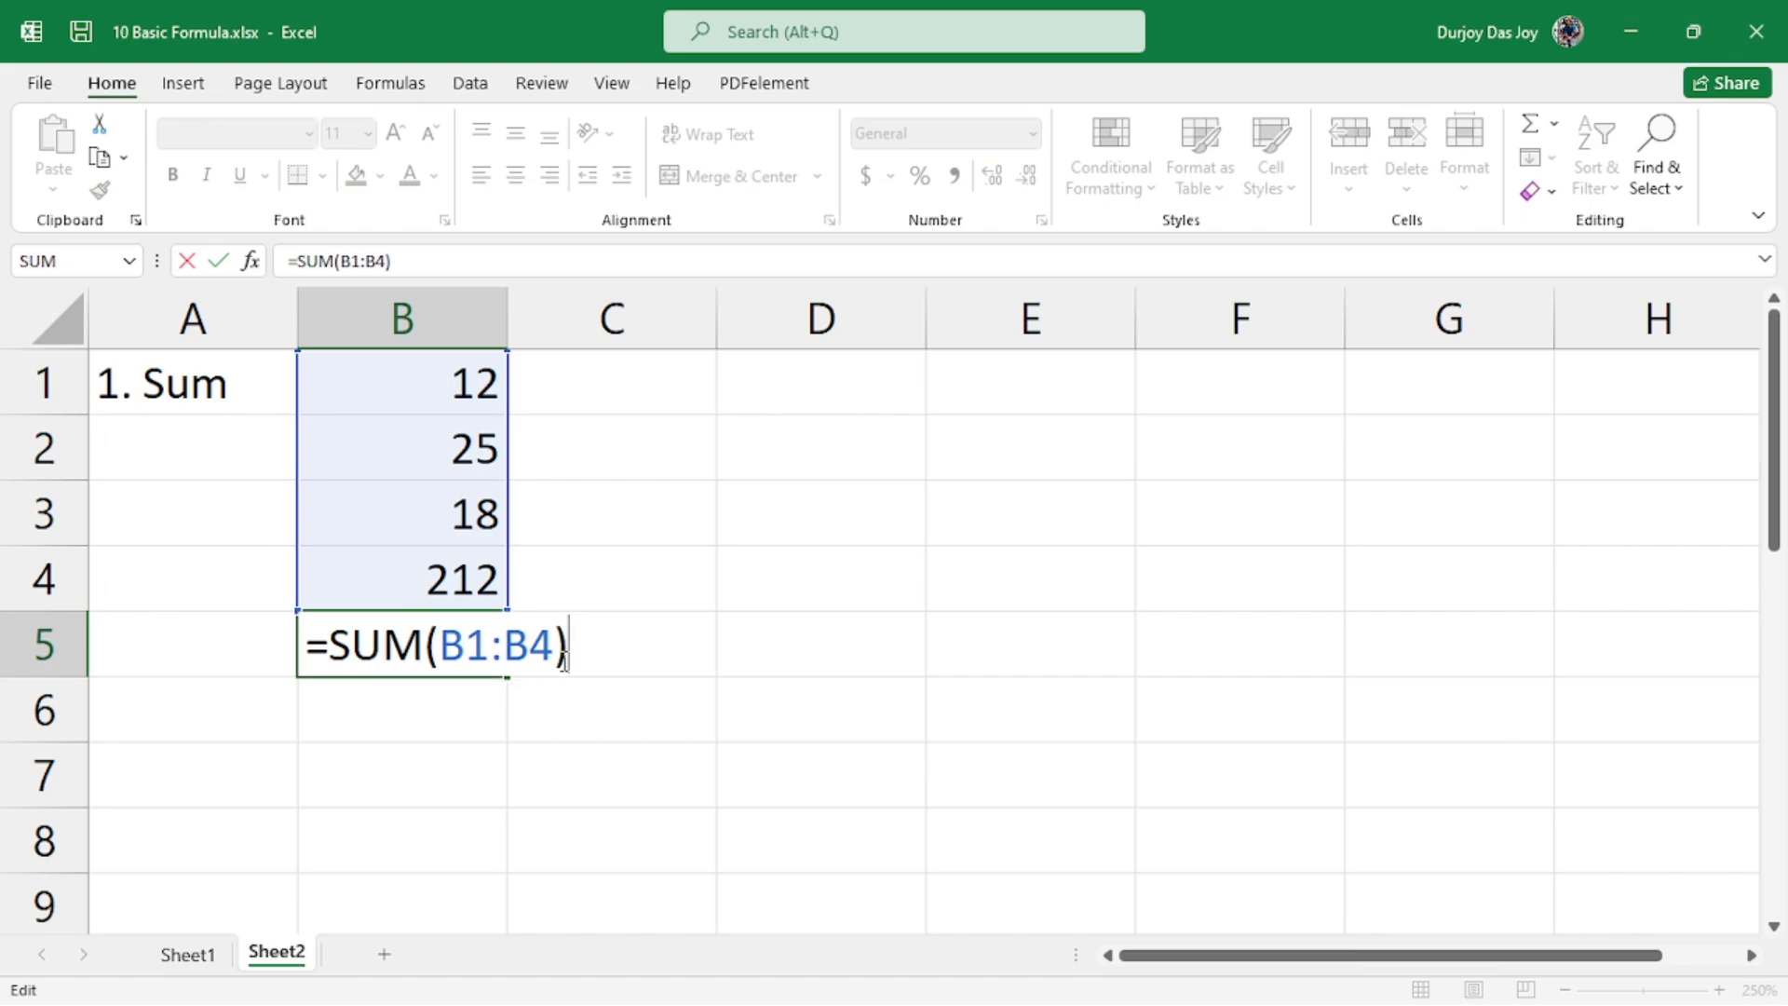
# - Remove the SUM function and its range from the formula in B5, keeping only the equals sign
pyautogui.press('BackSpace')
pyautogui.write(')')
pyautogui.doubleClick(498, 649)
pyautogui.press('BackSpace')
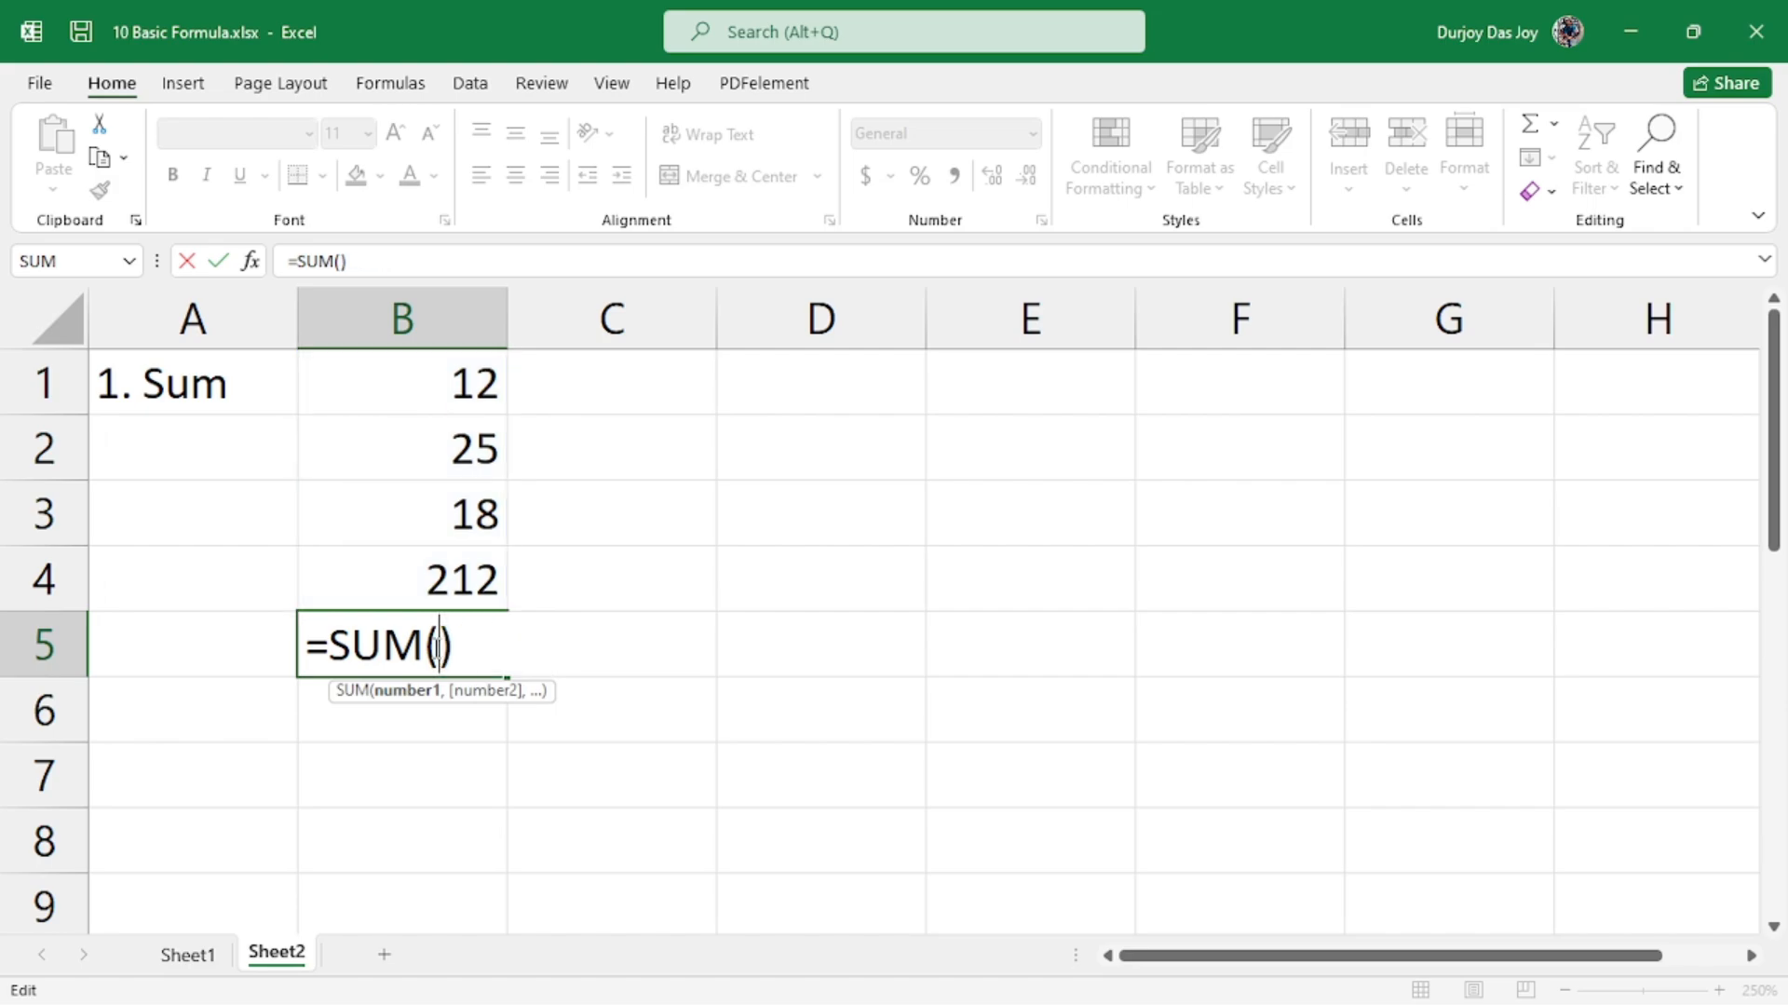
pyautogui.write('0')
pyautogui.press('Delete')
pyautogui.press('BackSpace')
pyautogui.press('BackSpace')
pyautogui.press('BackSpace')
pyautogui.press('BackSpace')
pyautogui.press('BackSpace')
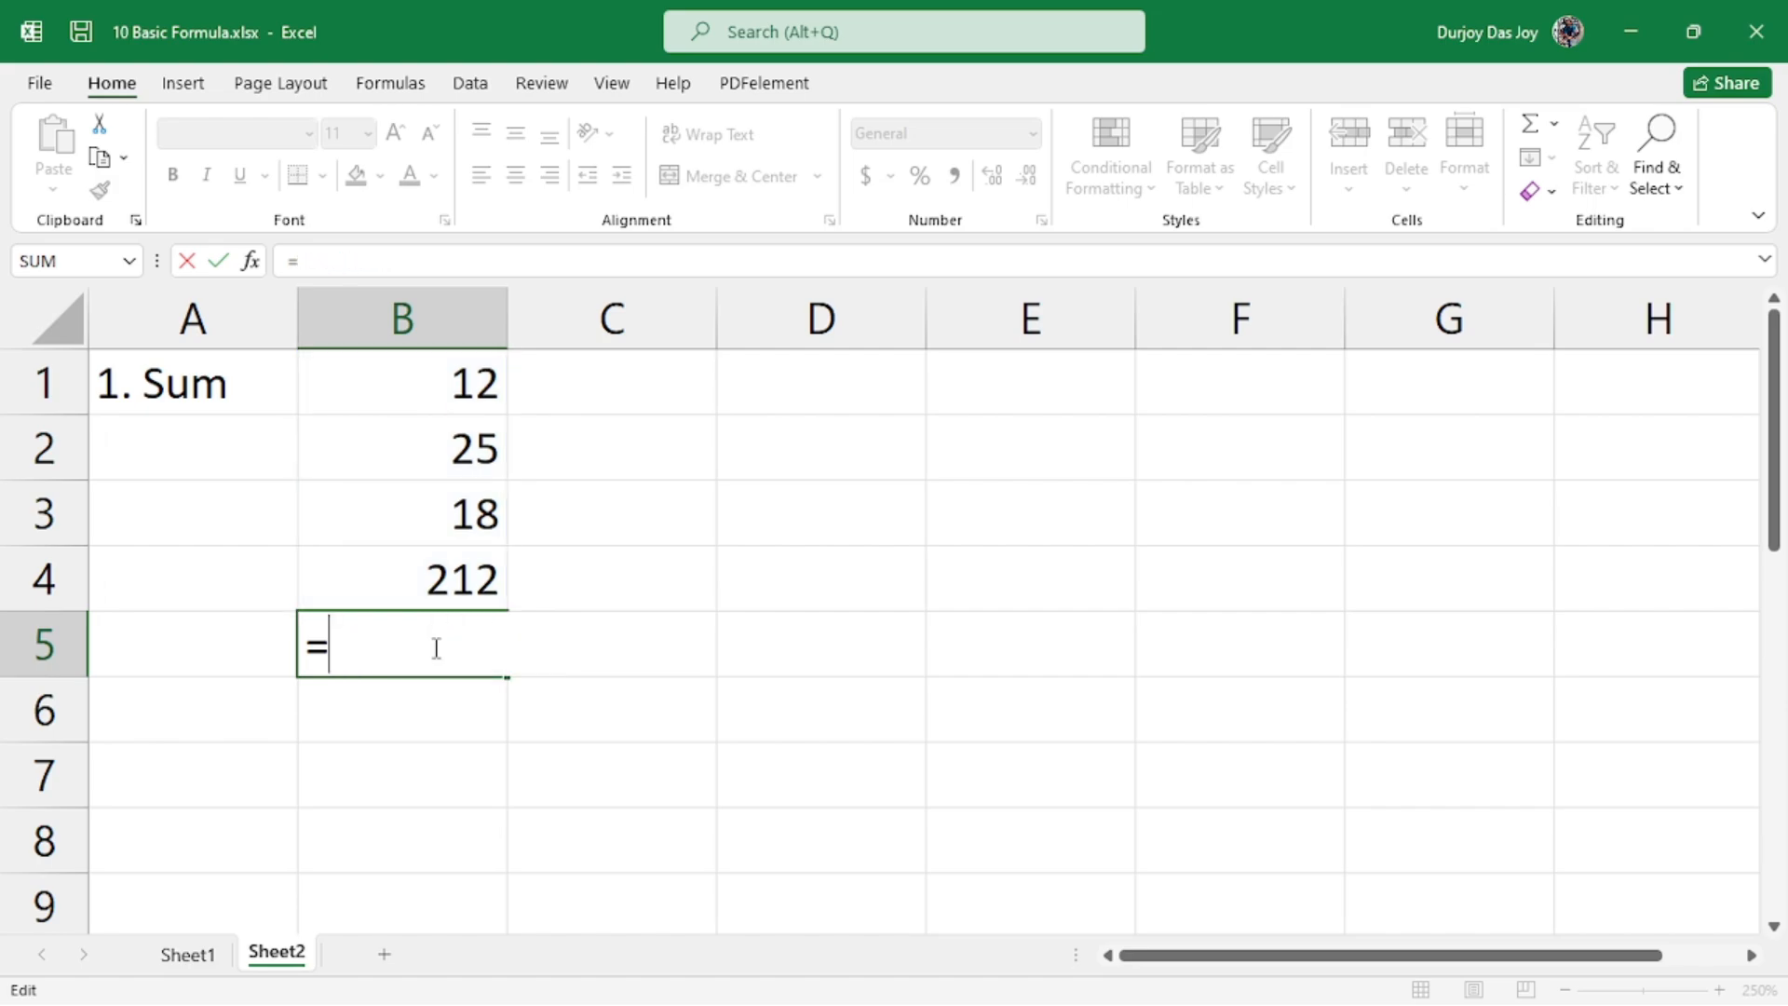
# - Build the addition formula =B1+B2+B3+B4 in B5 by referencing each number cell individually
pyautogui.click(415, 386)
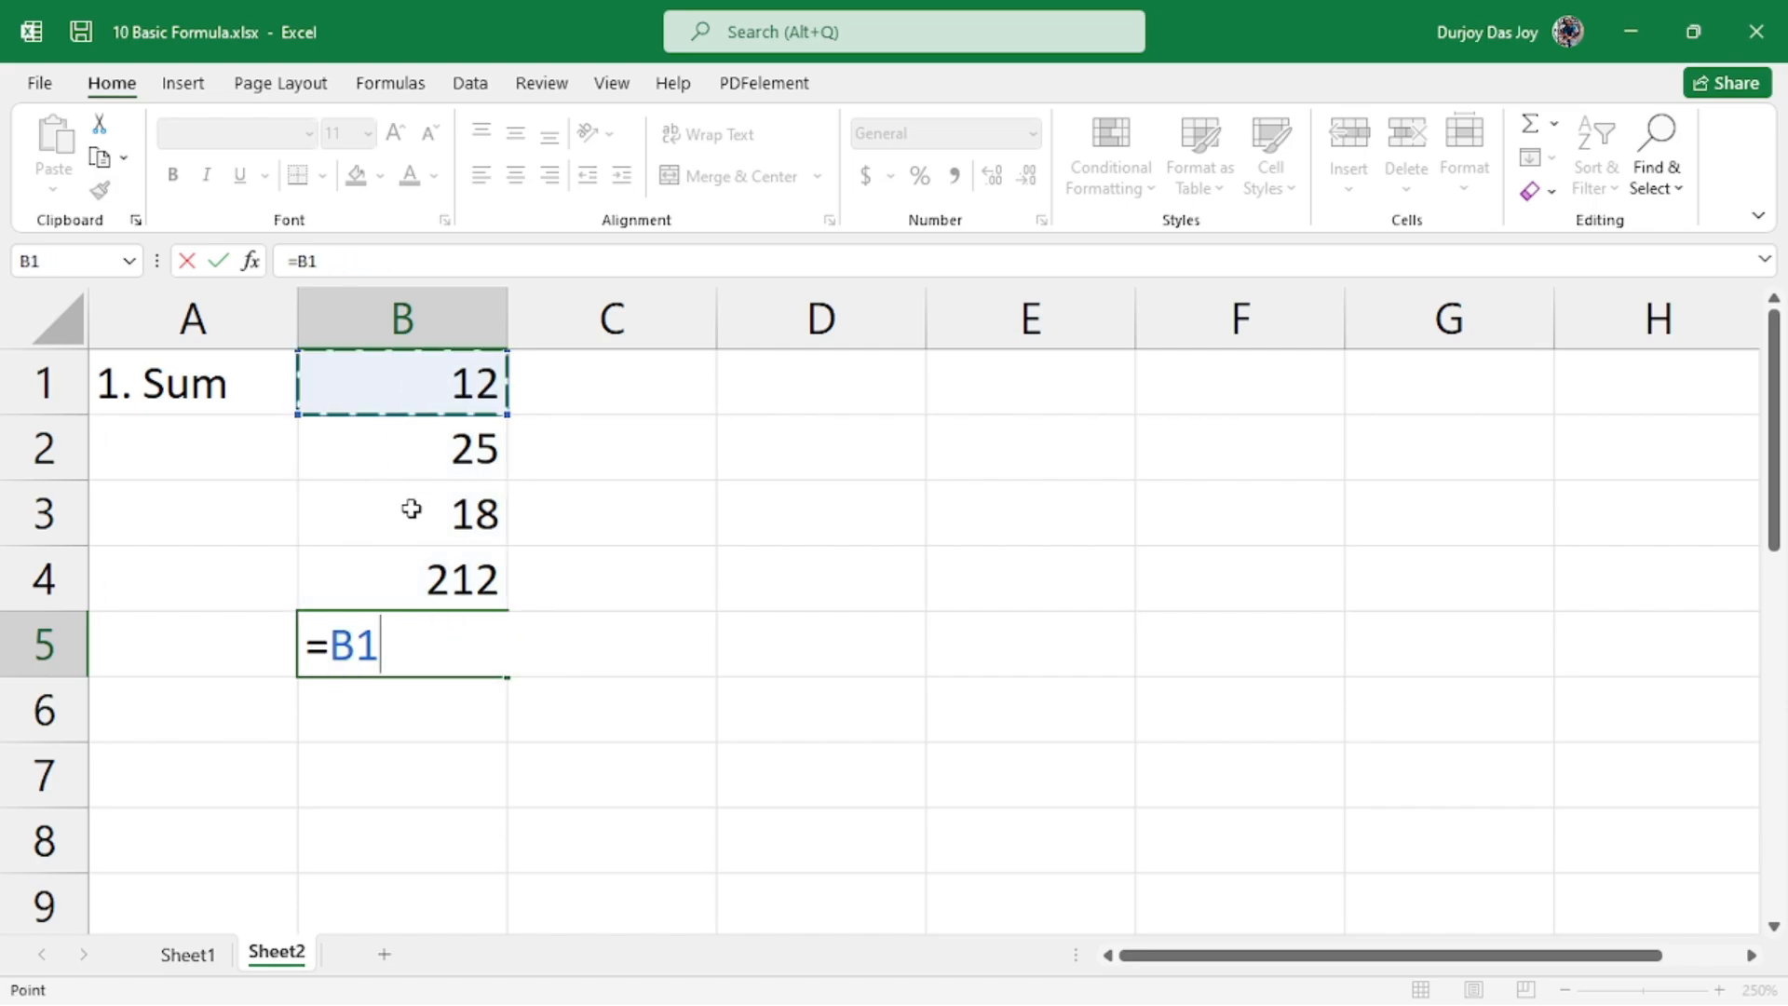
pyautogui.write('+')
pyautogui.click(439, 450)
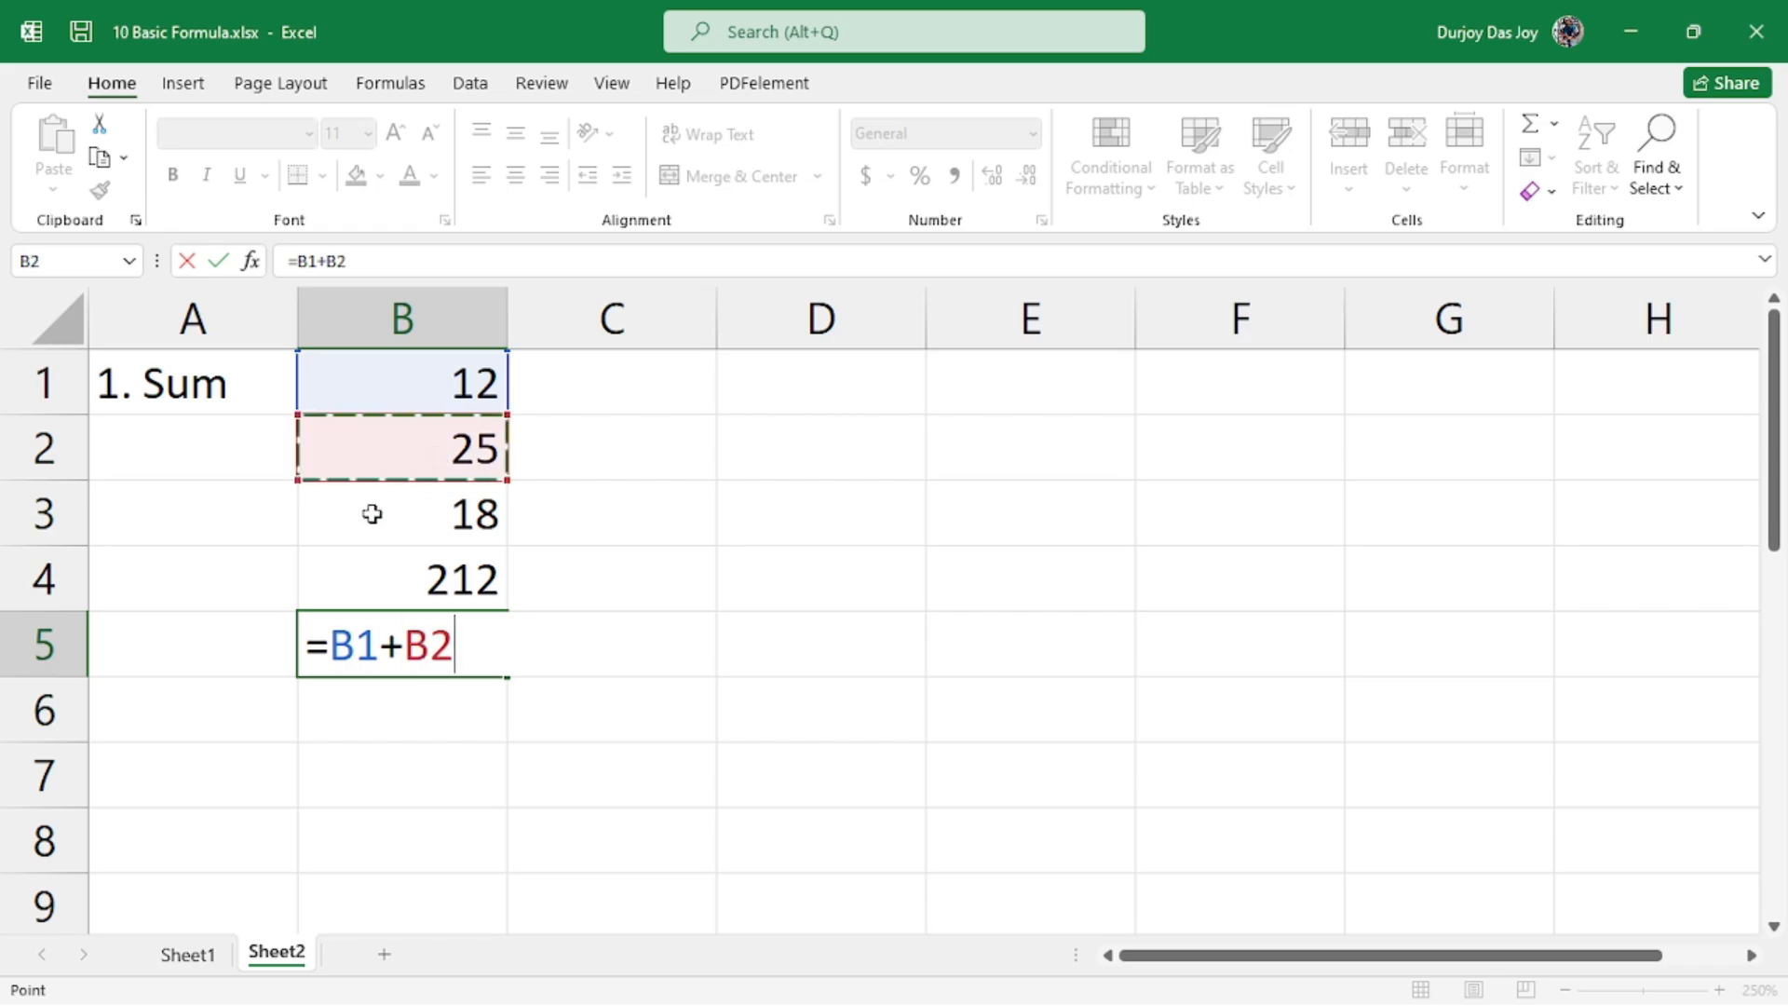
pyautogui.write('+')
pyautogui.click(416, 518)
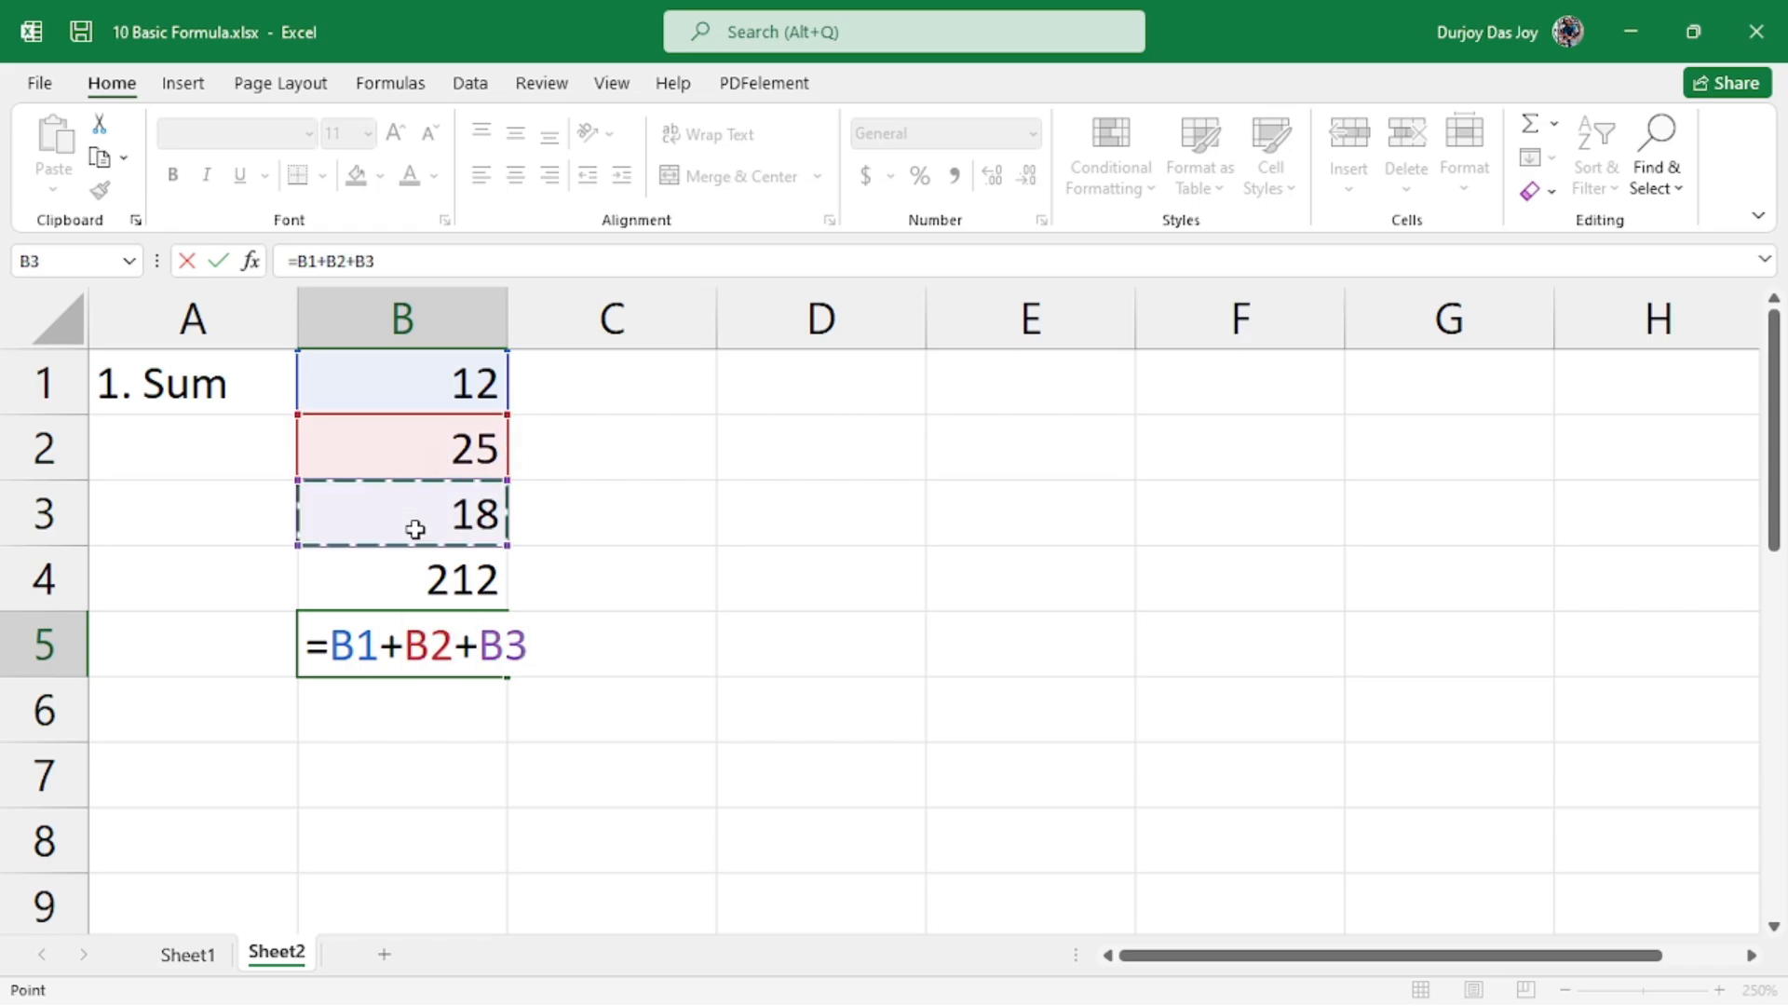
pyautogui.write('+')
pyautogui.click(445, 587)
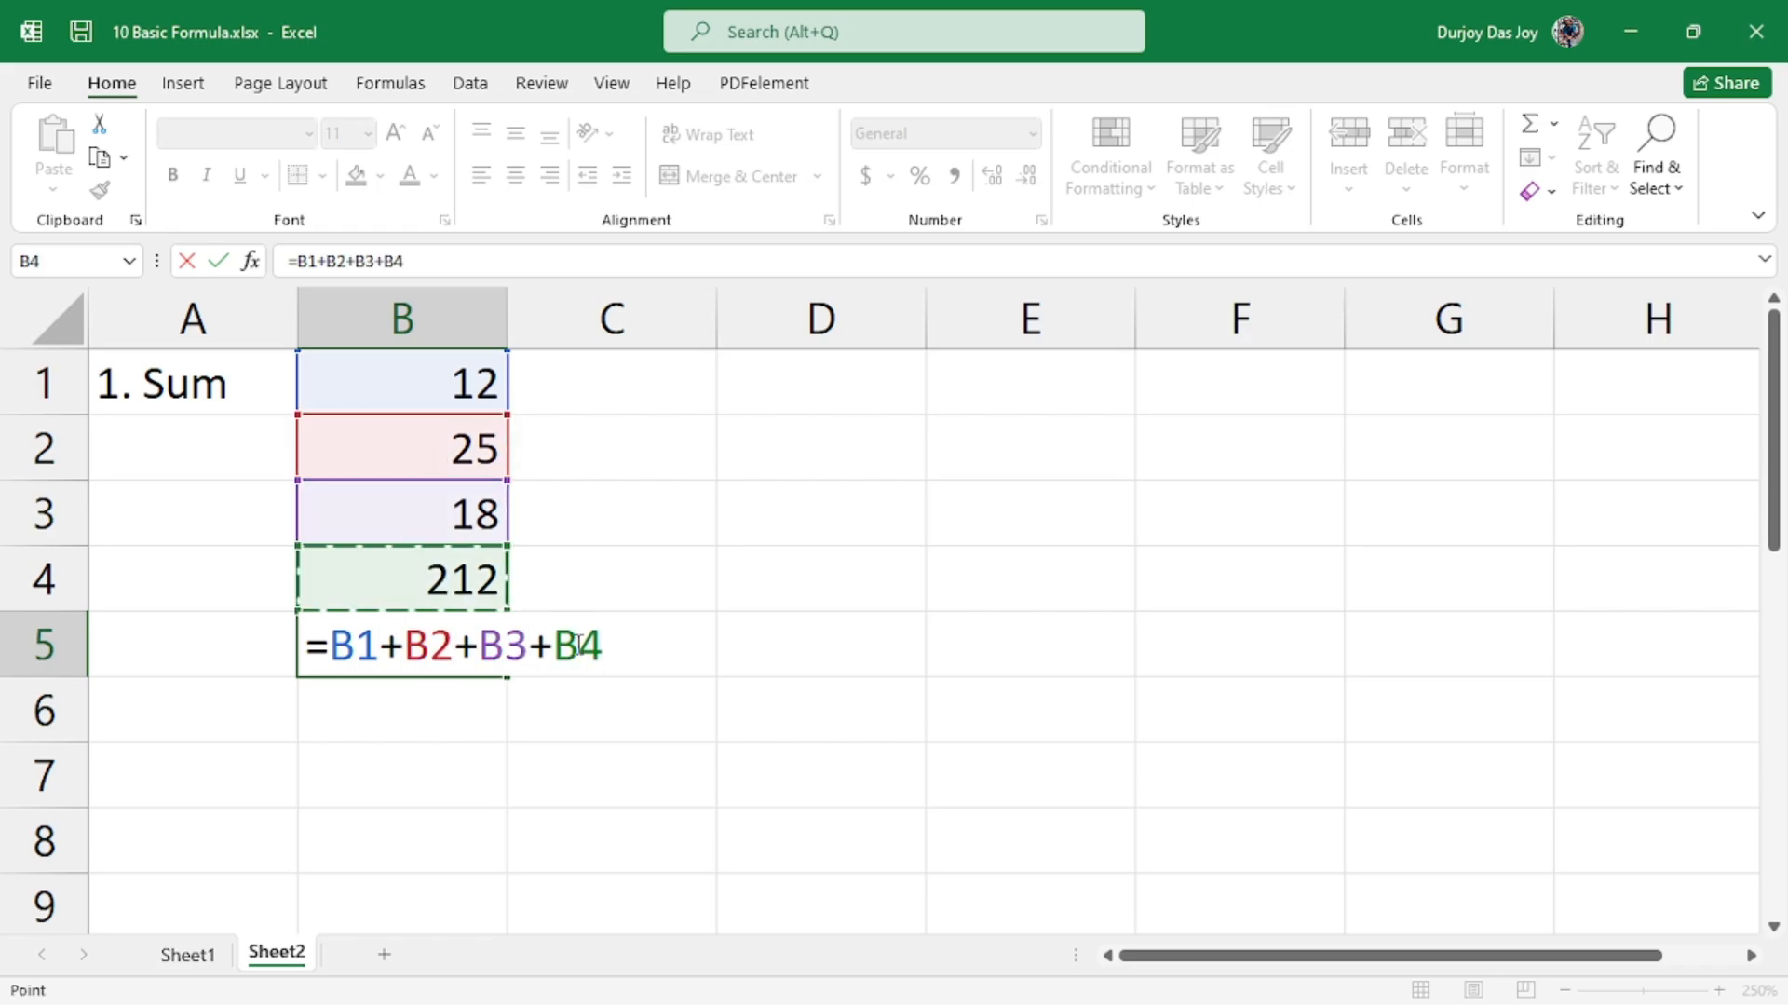
# - Delete the cell-by-cell addition formula from B5 and leave the cell empty
pyautogui.moveTo(601, 647); pyautogui.dragTo(329, 664)
pyautogui.press('BackSpace')
pyautogui.press('BackSpace')
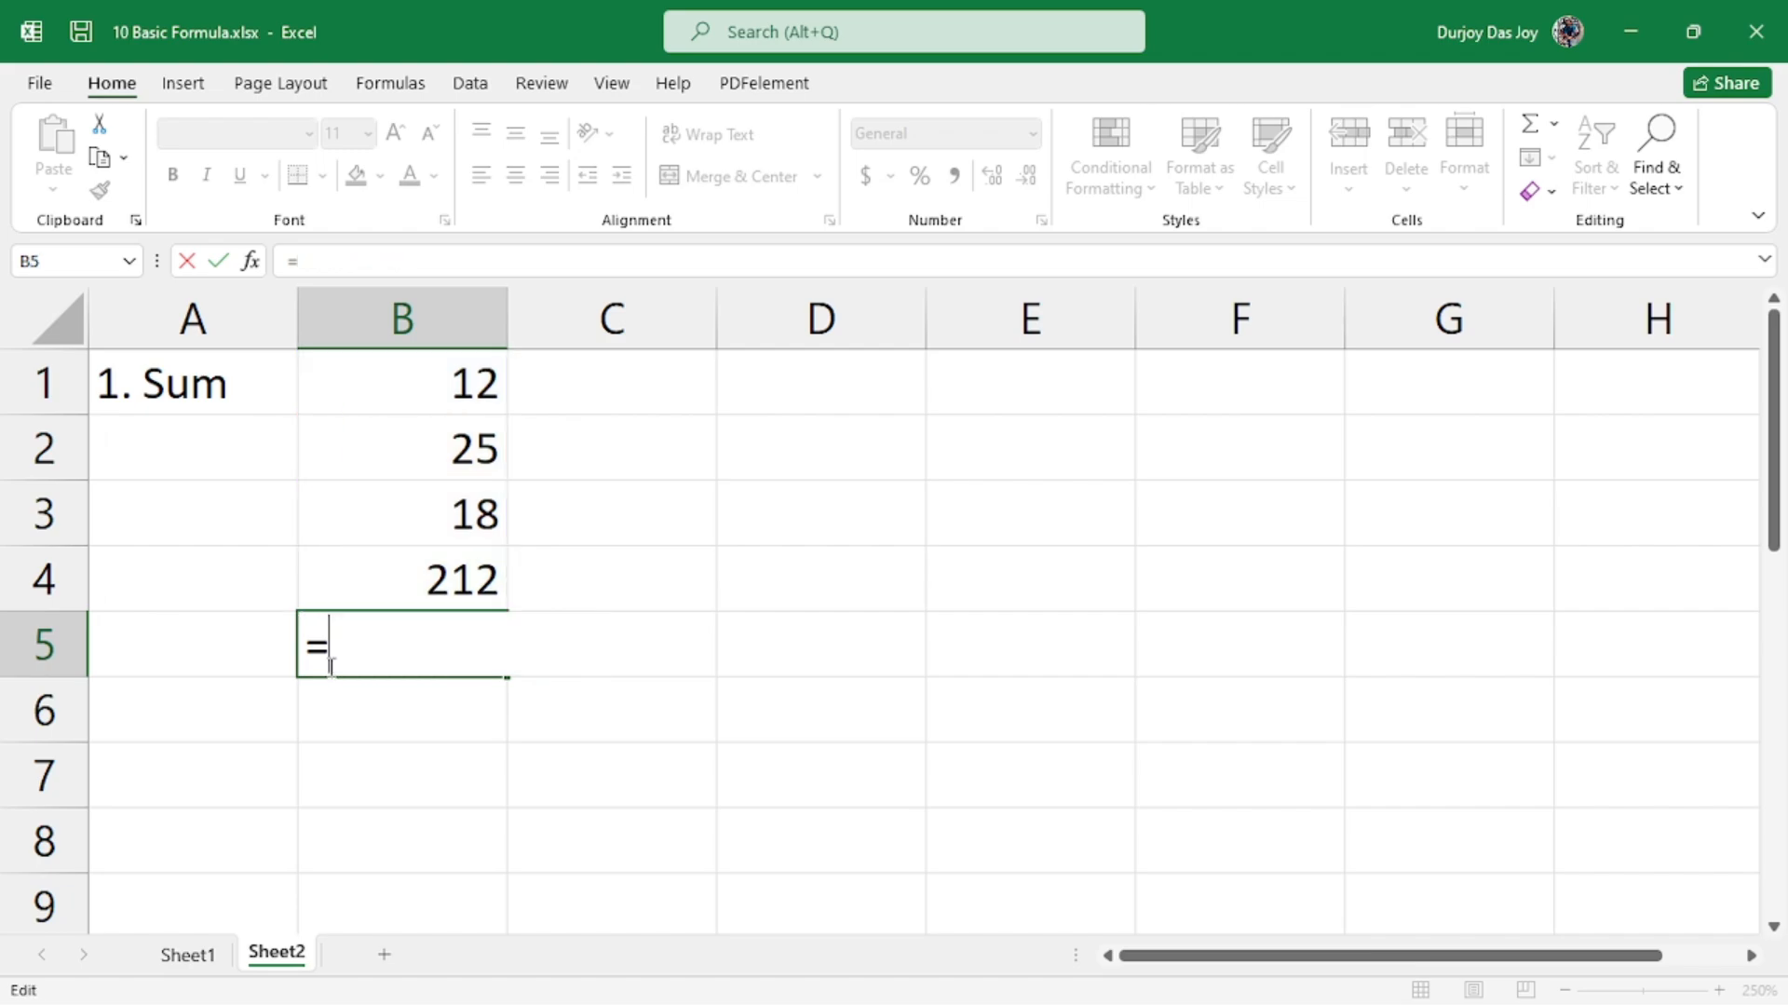
pyautogui.click(622, 507)
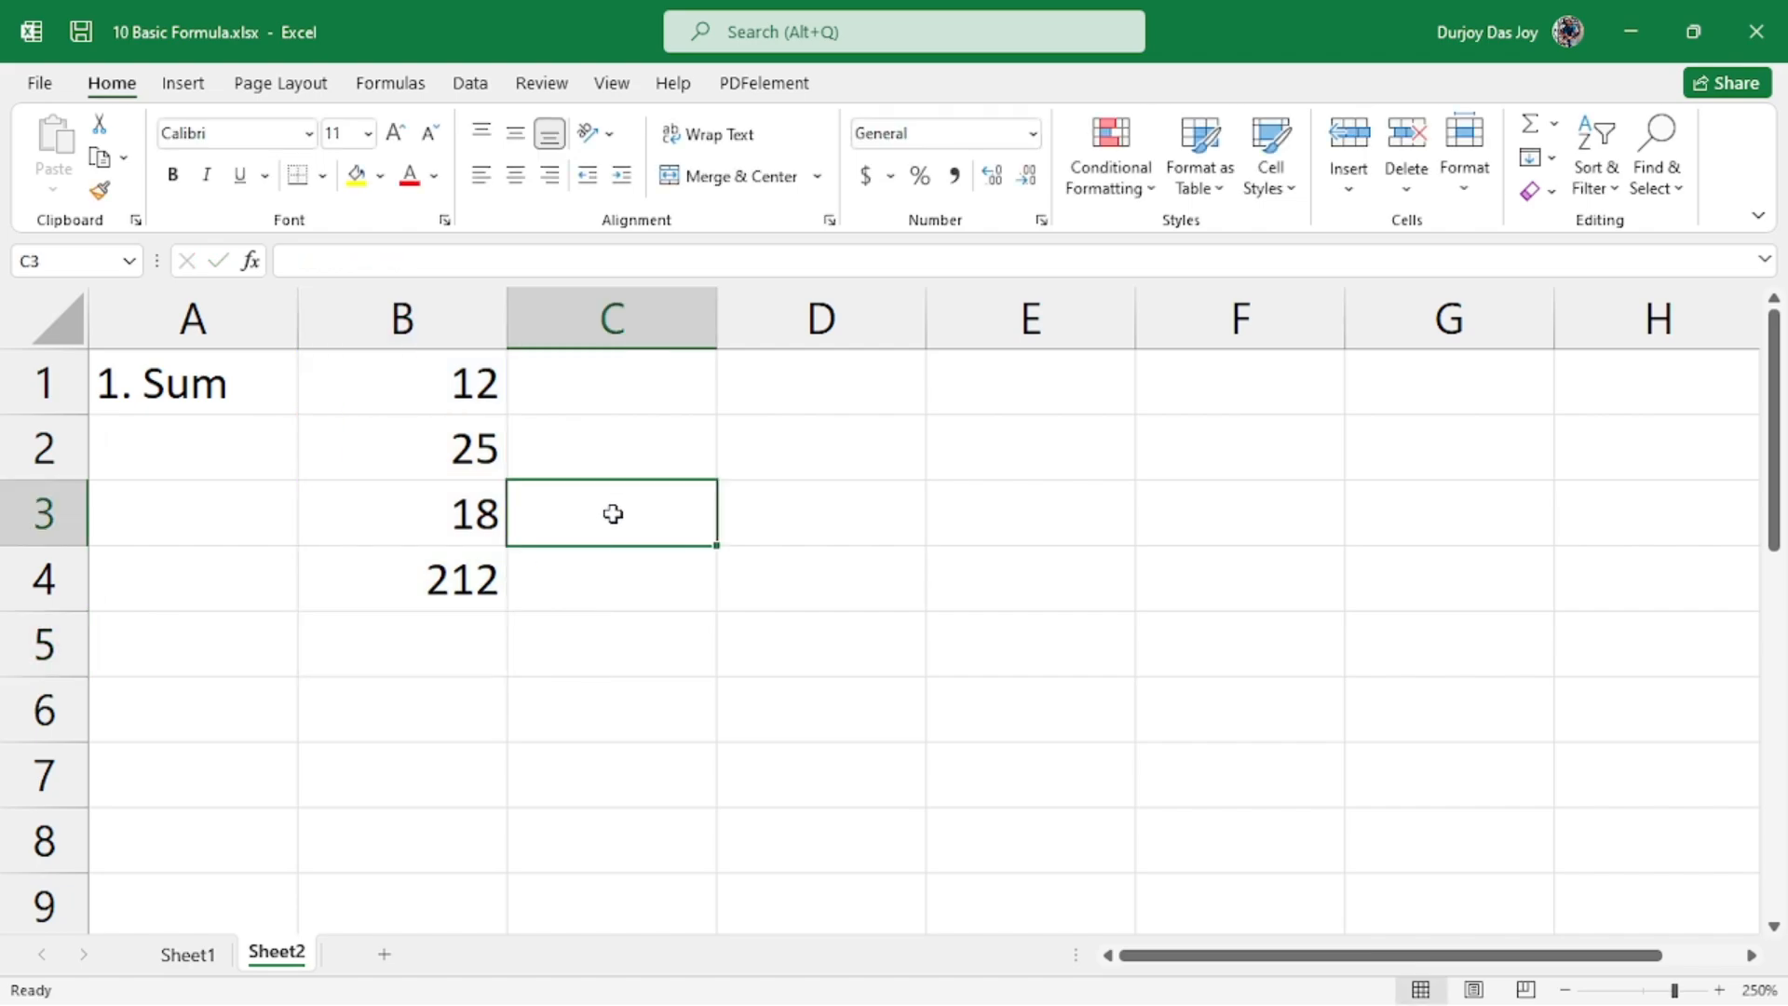
# - Enter =SUM(B1:B4) in the empty cell B5 and reopen the formula to review its range
pyautogui.click(447, 632)
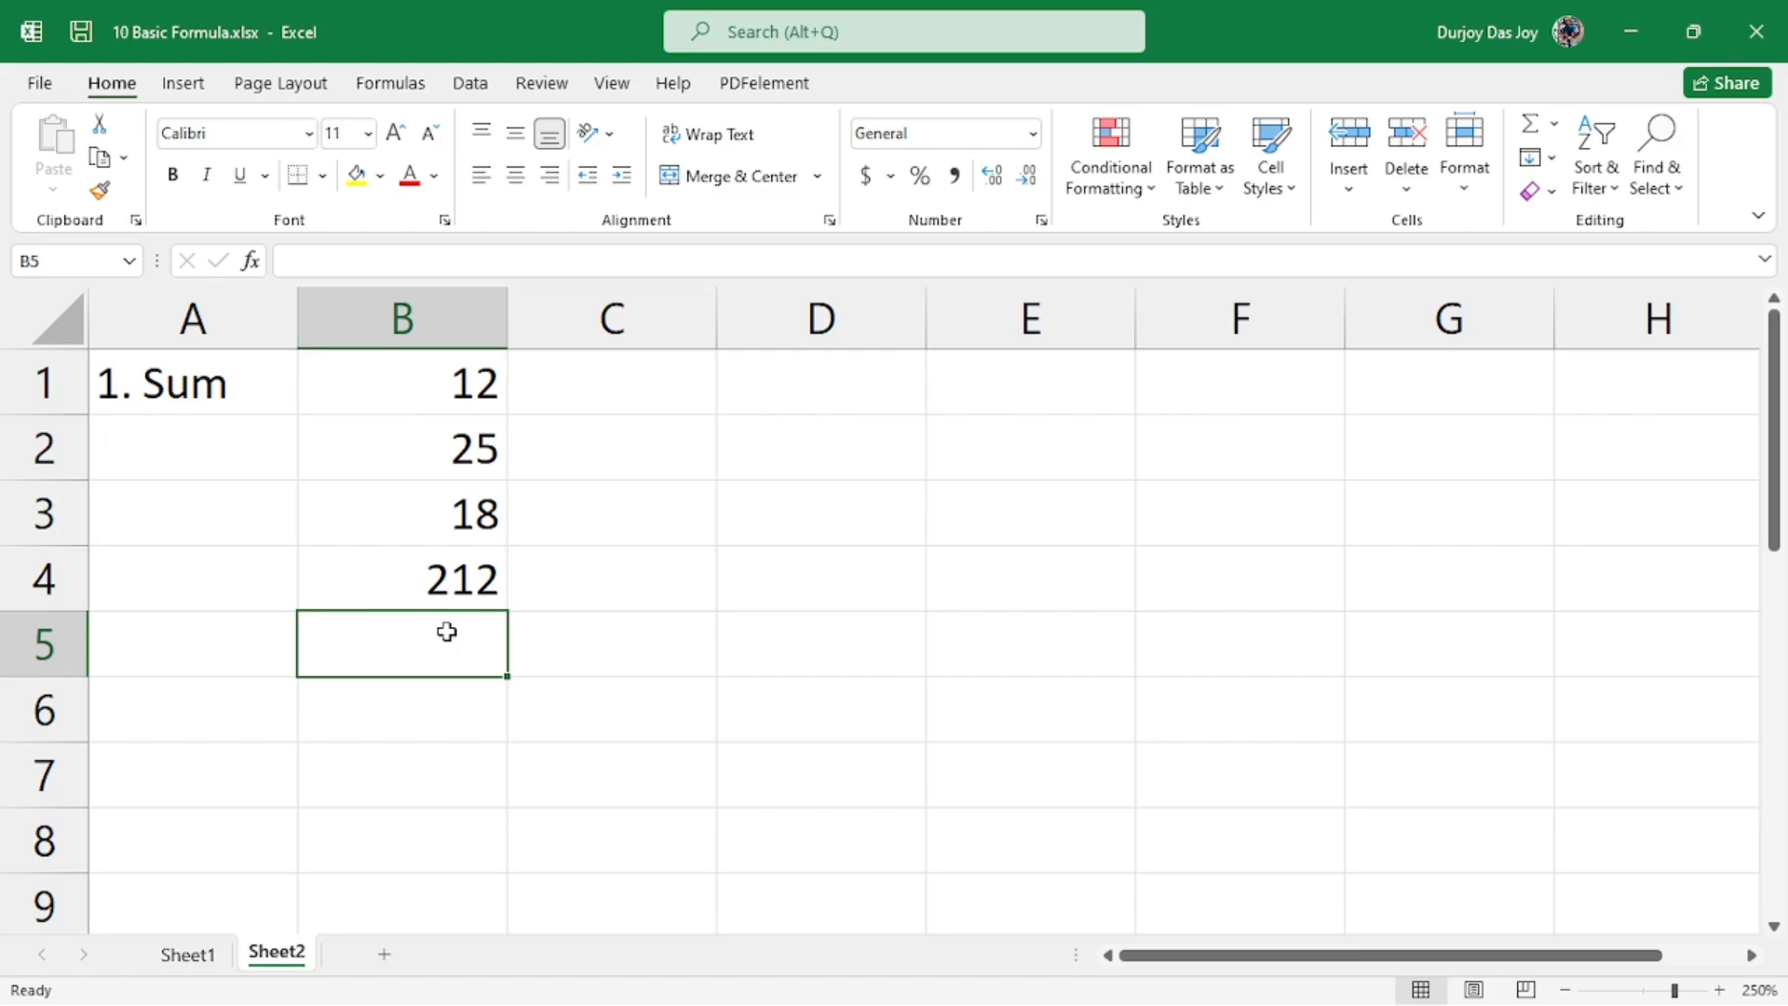
pyautogui.write('=sum(')
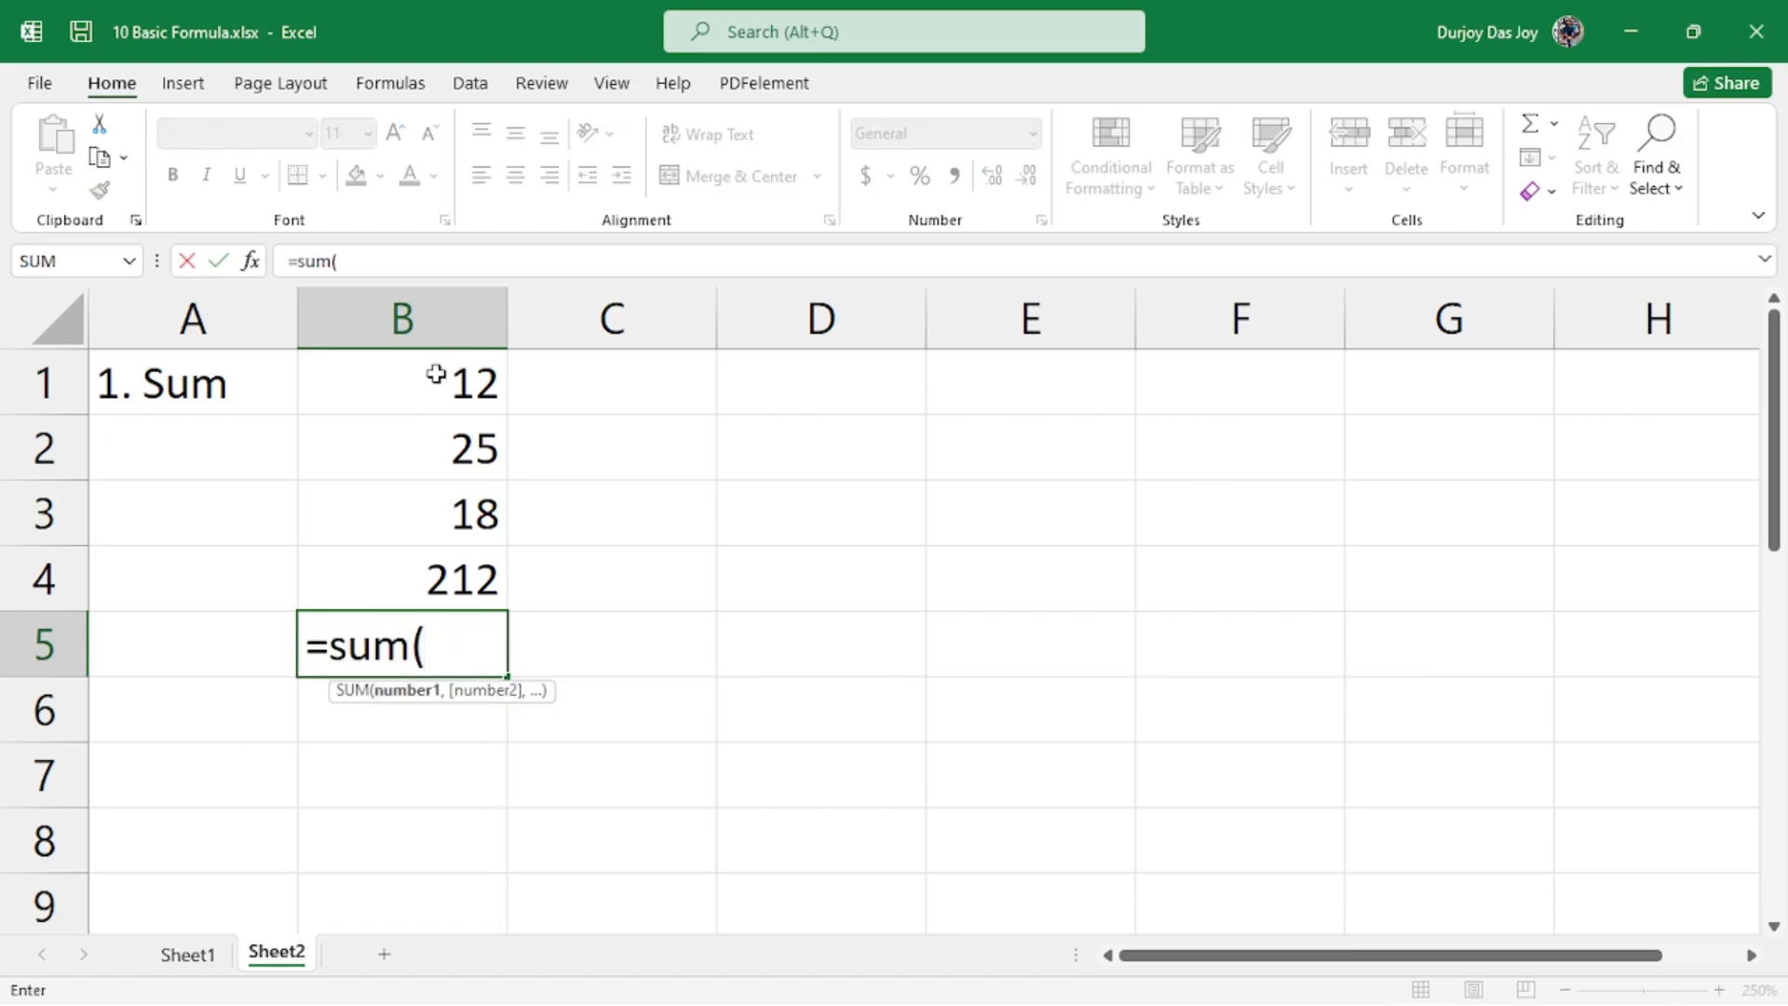
pyautogui.moveTo(436, 374); pyautogui.dragTo(420, 546)
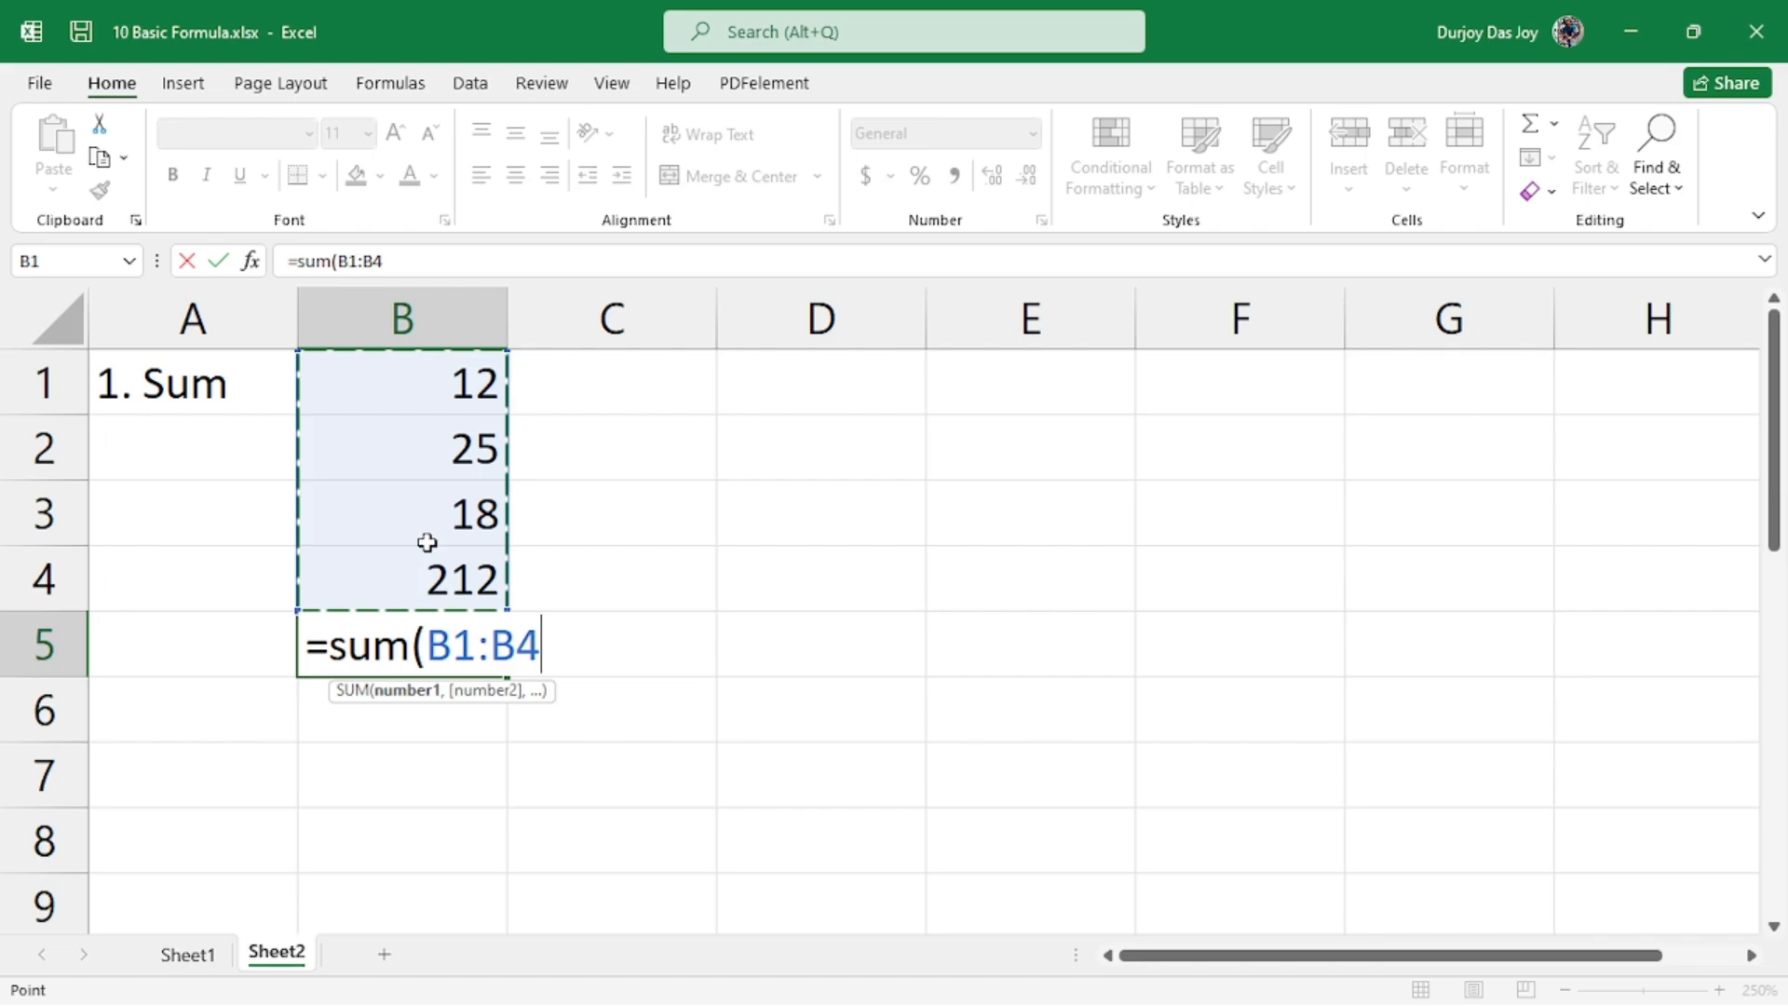
pyautogui.write(')')
pyautogui.press('Return')
pyautogui.press('Up')
pyautogui.press('F2')
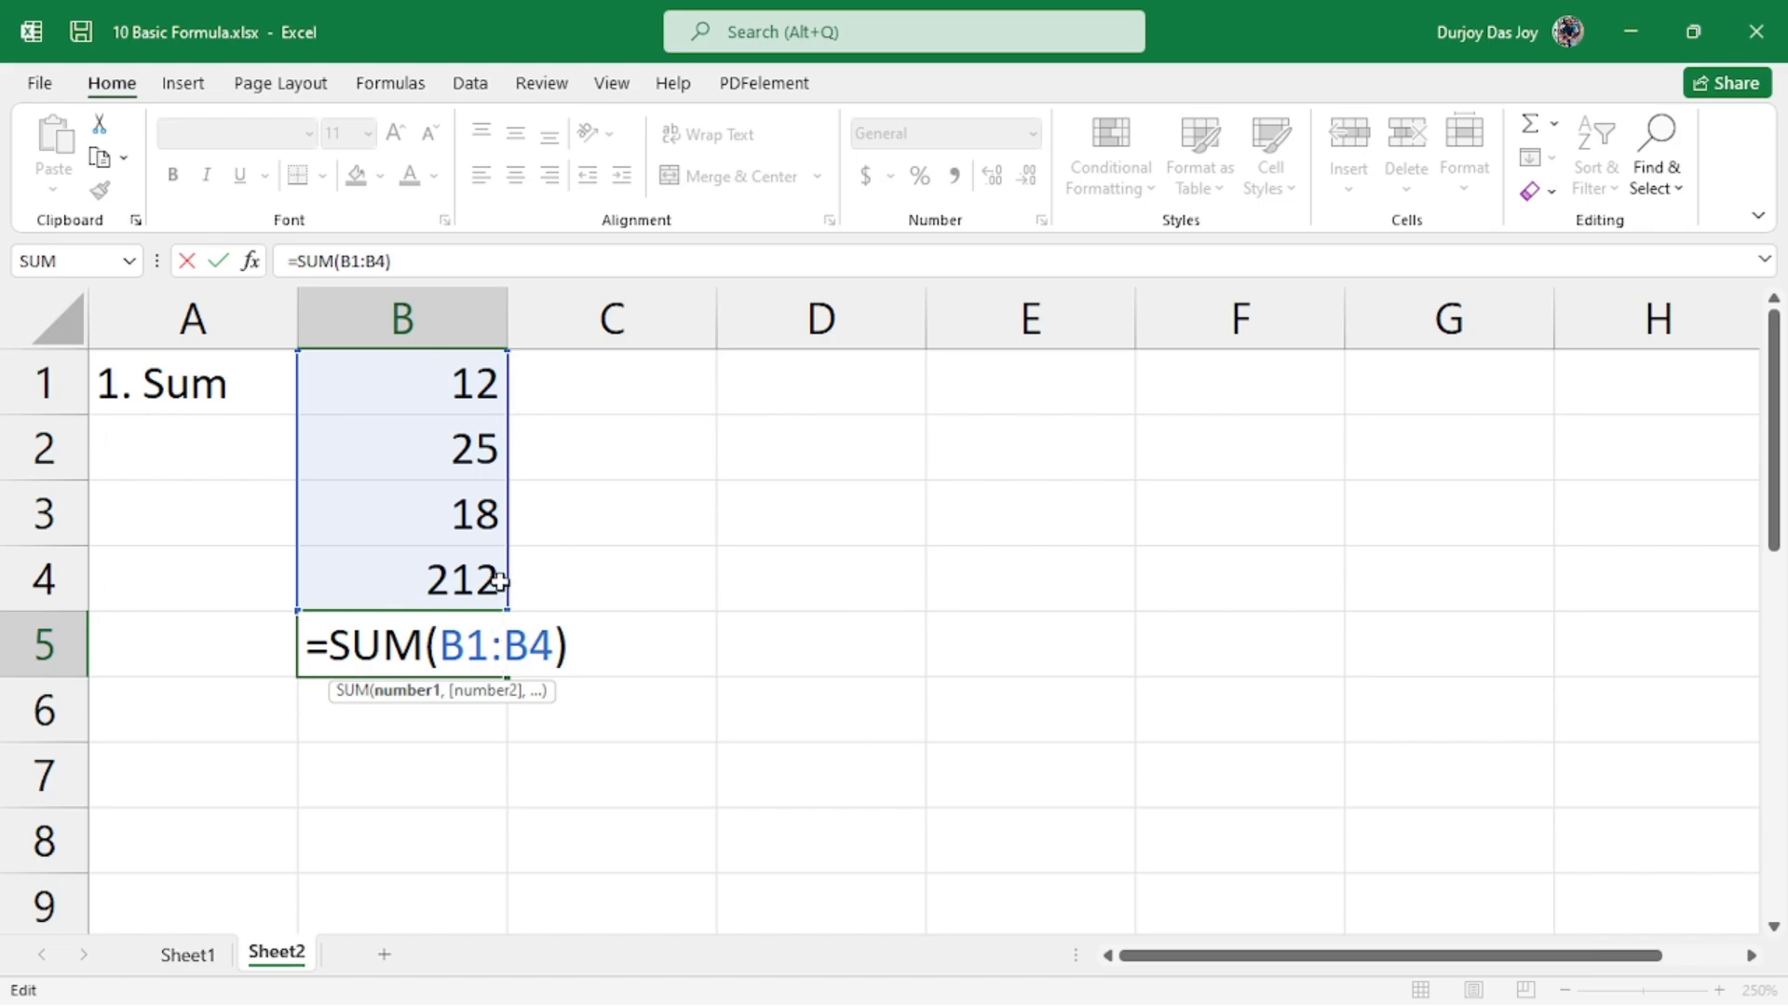
# - Enter the heading "2. Count" in cell C1, beside the sum example
pyautogui.click(606, 396)
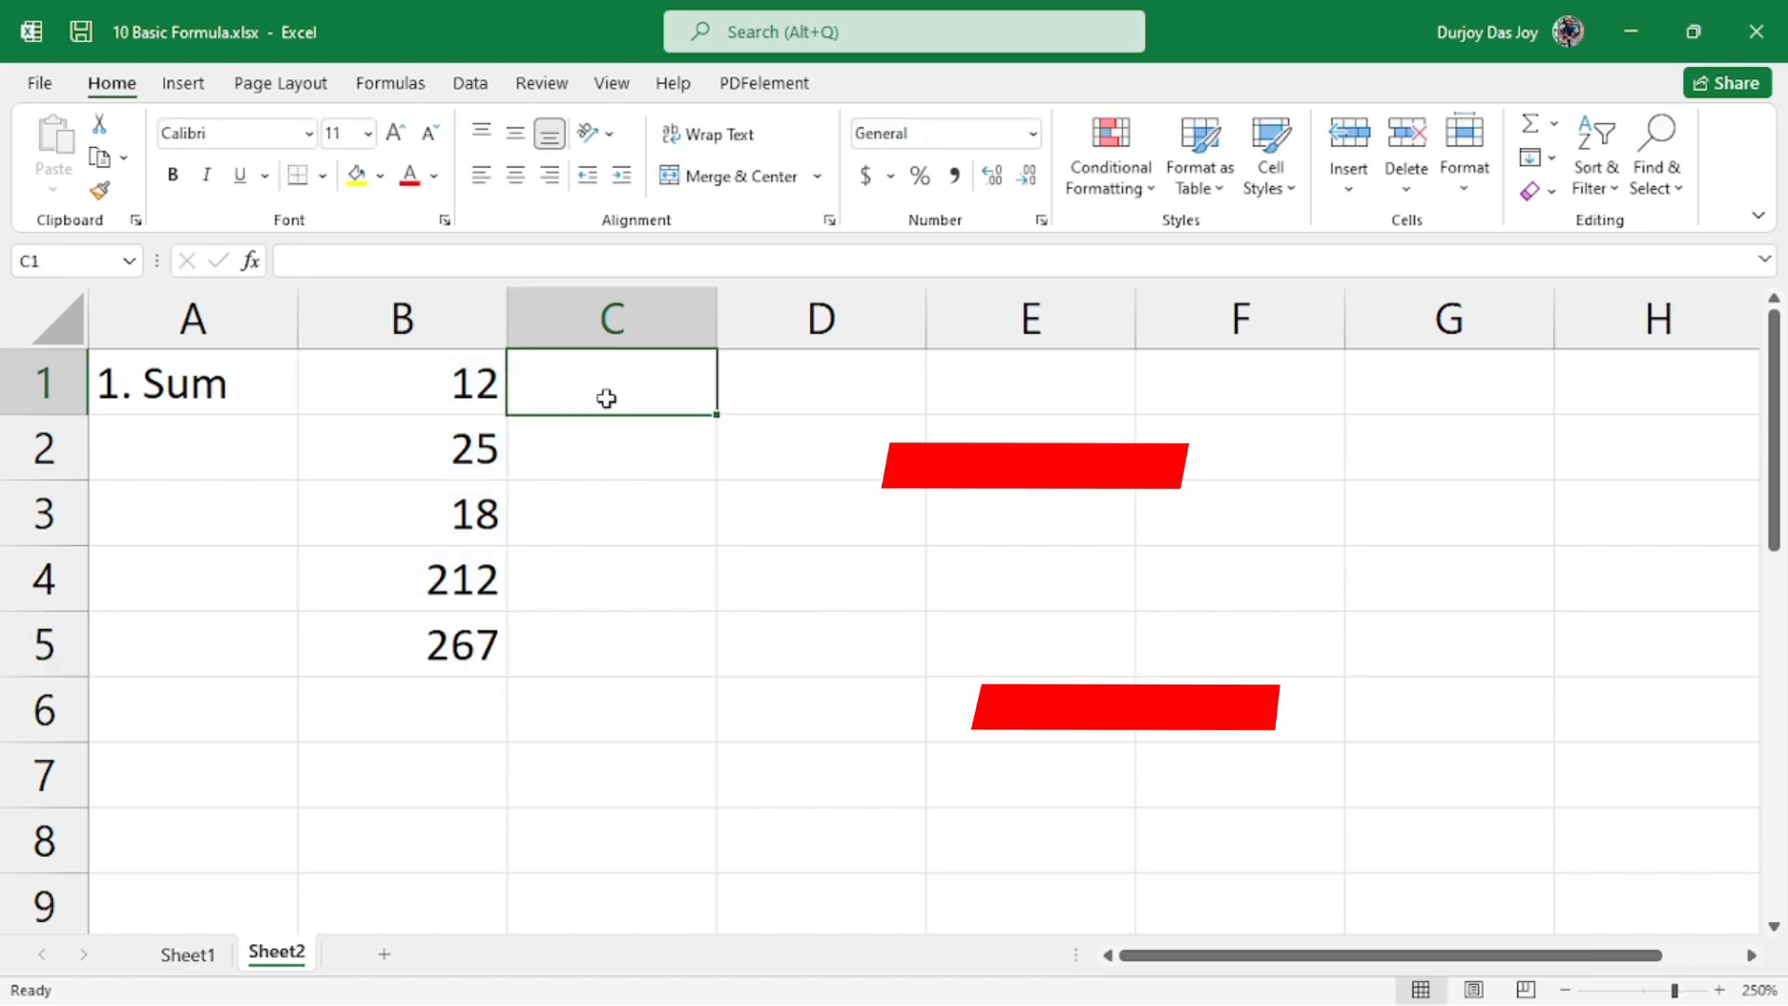
pyautogui.write('2')
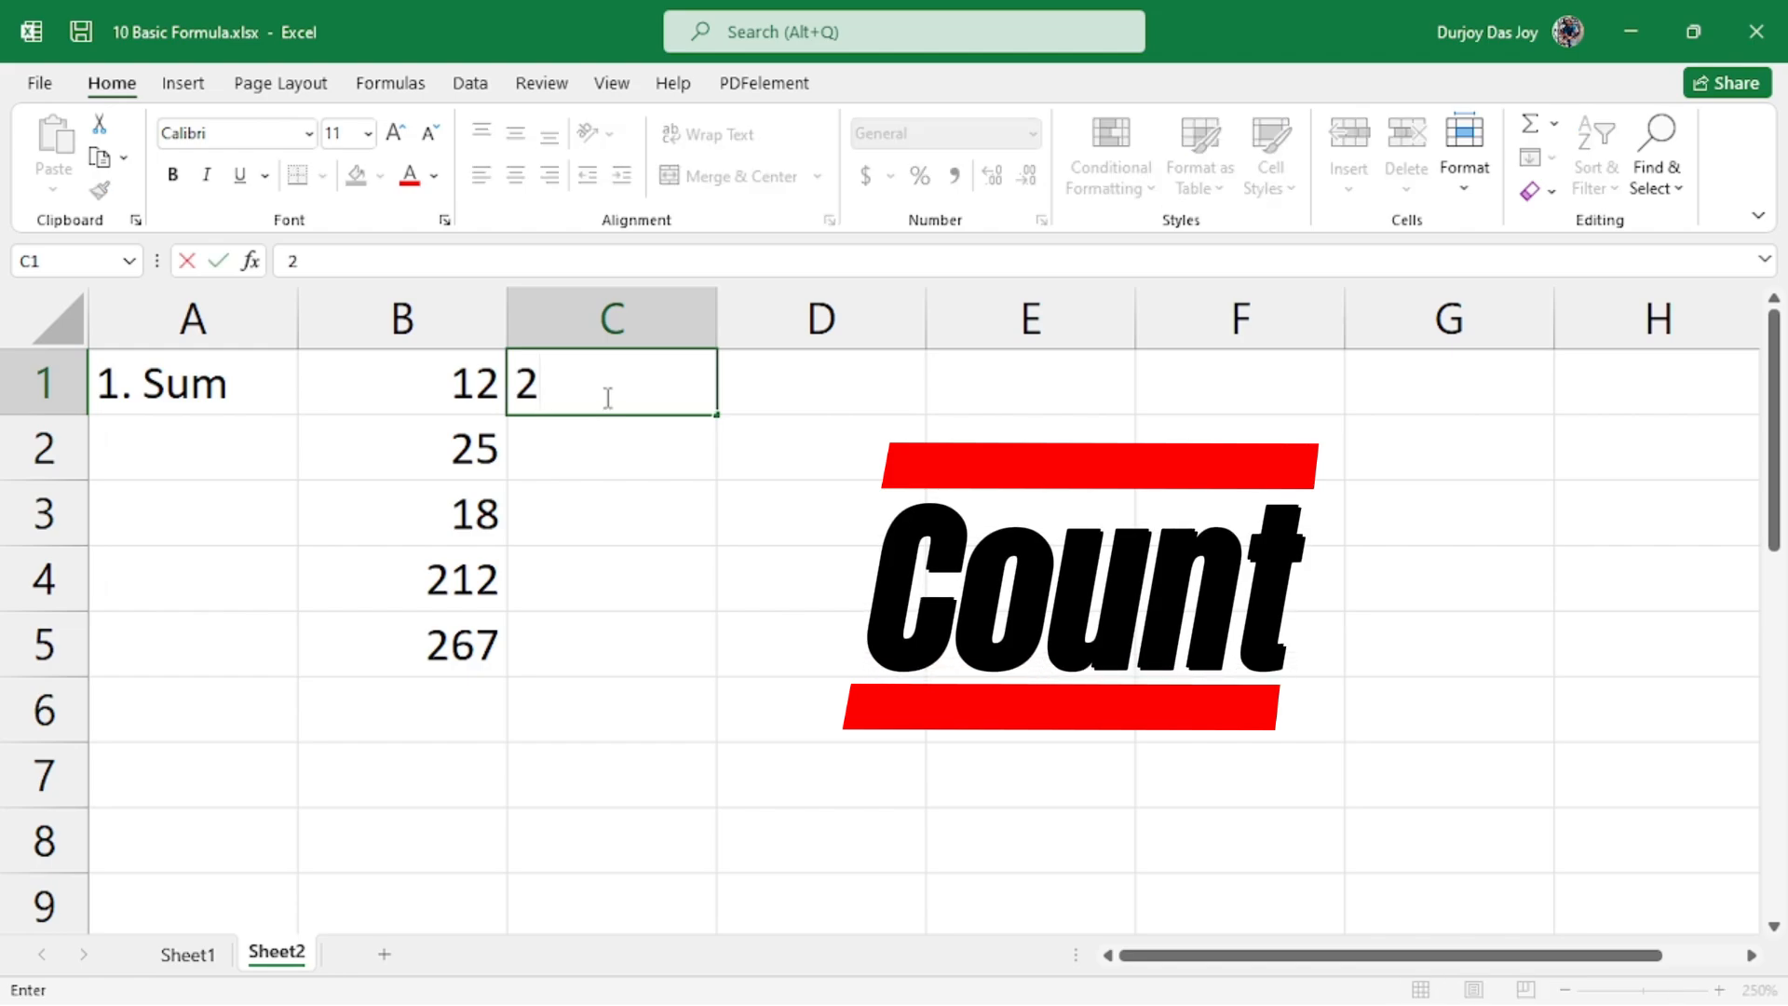
pyautogui.write('. COun')
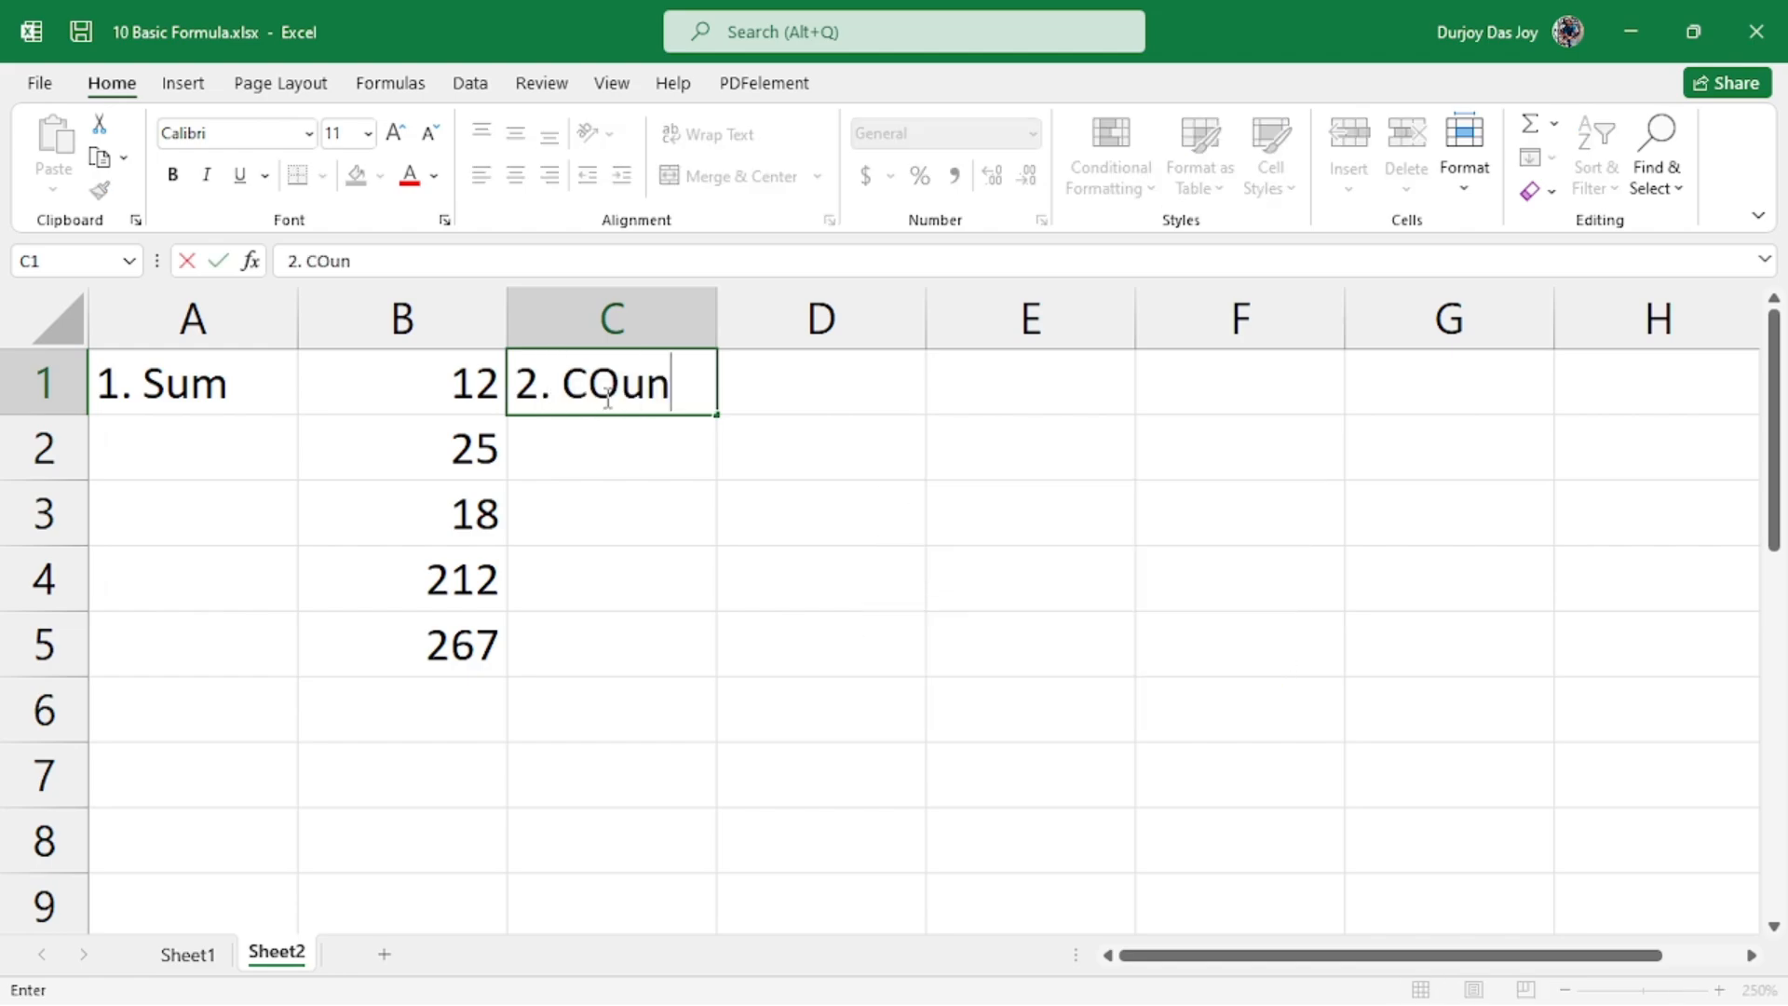
pyautogui.press('BackSpace')
pyautogui.press('BackSpace')
pyautogui.press('BackSpace')
pyautogui.write('ount')
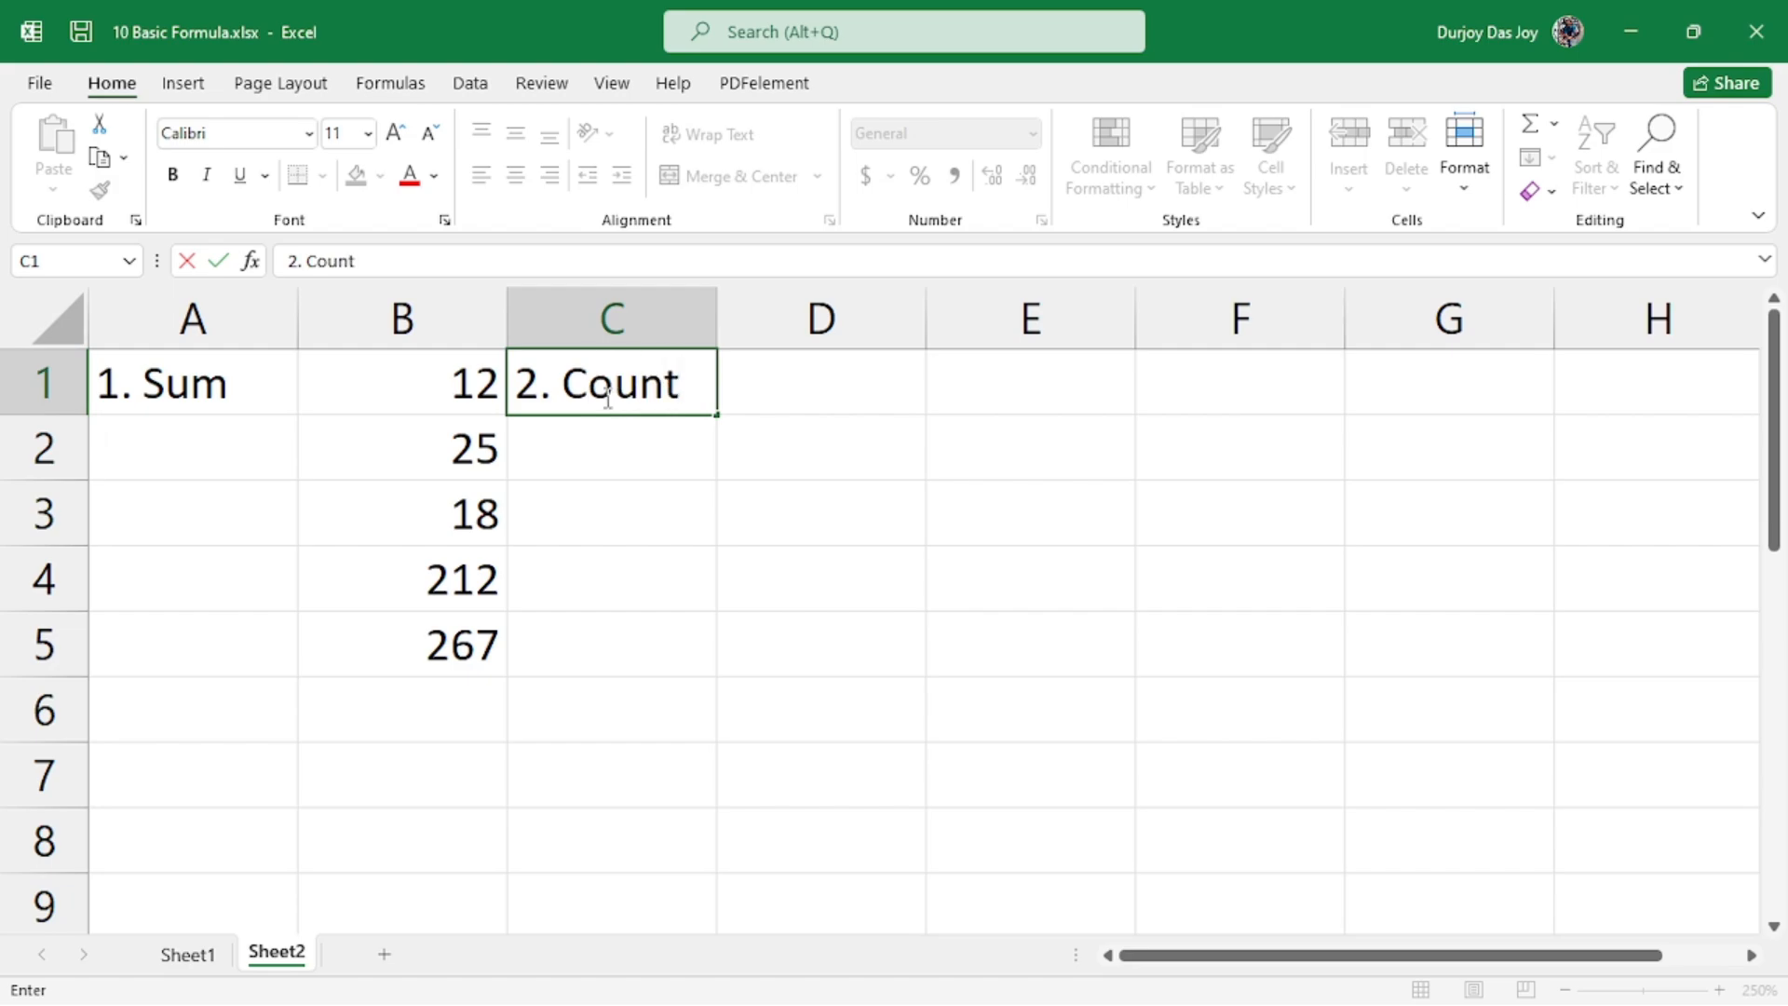
pyautogui.click(732, 440)
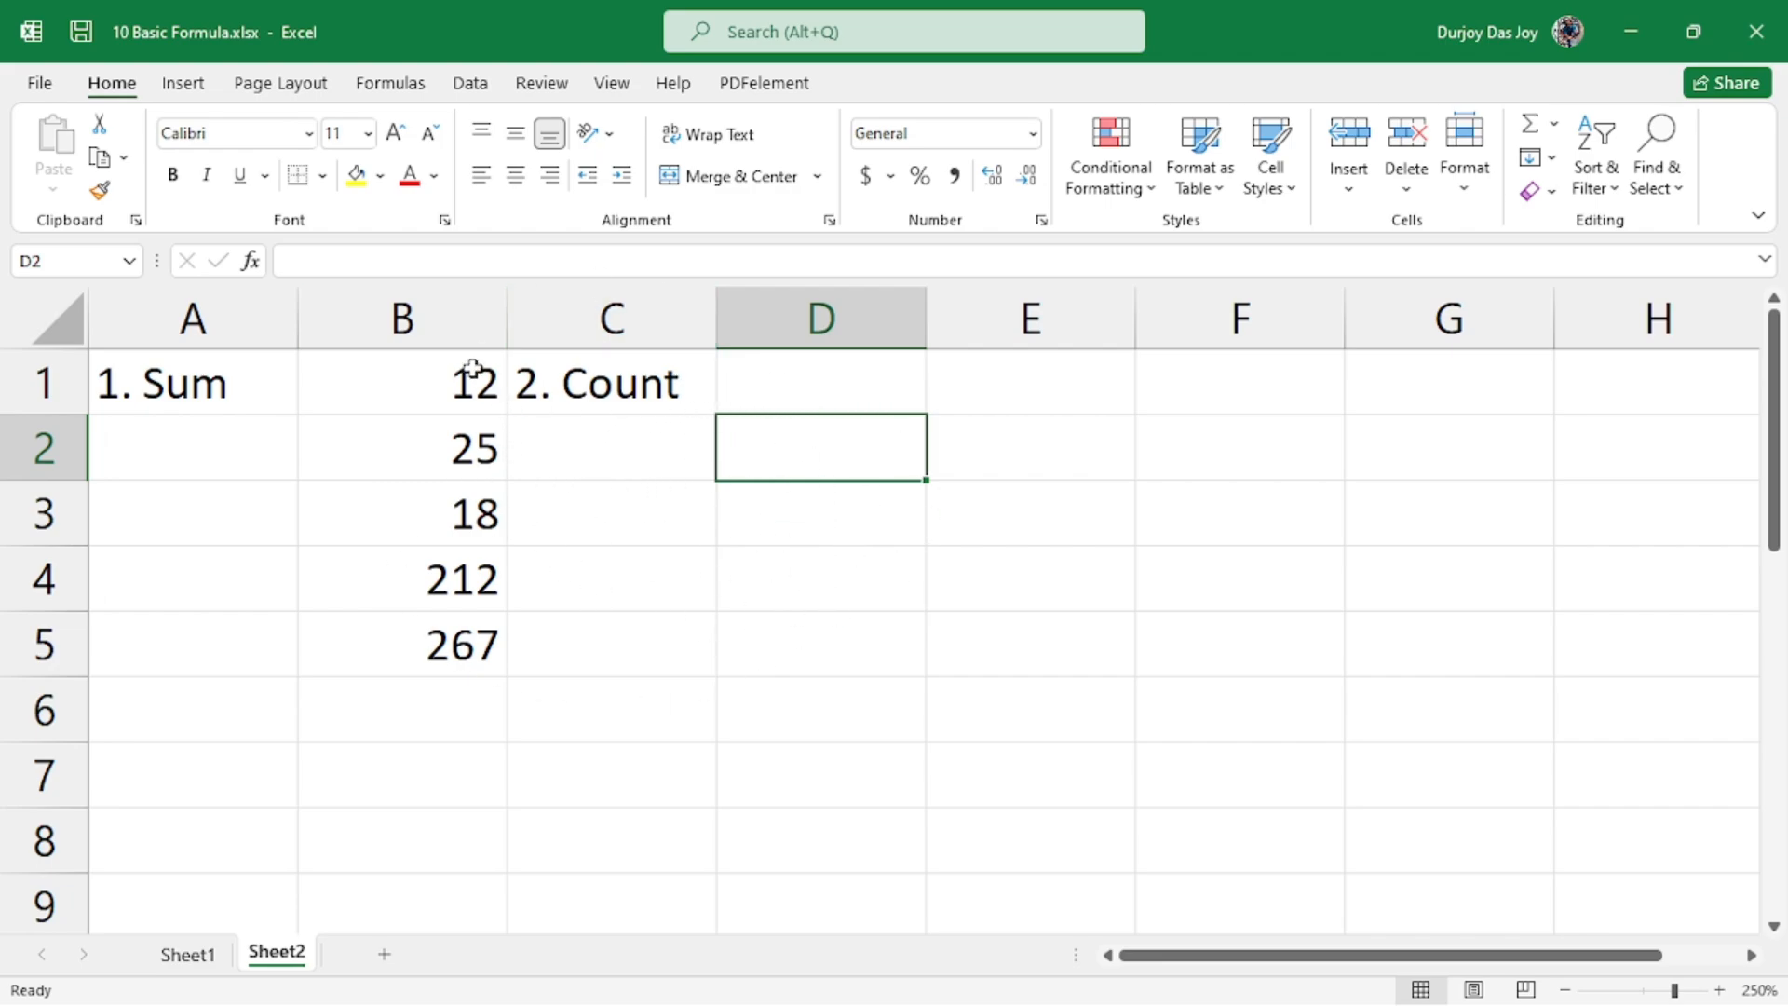
# - Highlight the numbers in B1:B5, followed by the entire sheet, to review which cells hold data
pyautogui.moveTo(472, 372); pyautogui.dragTo(443, 635)
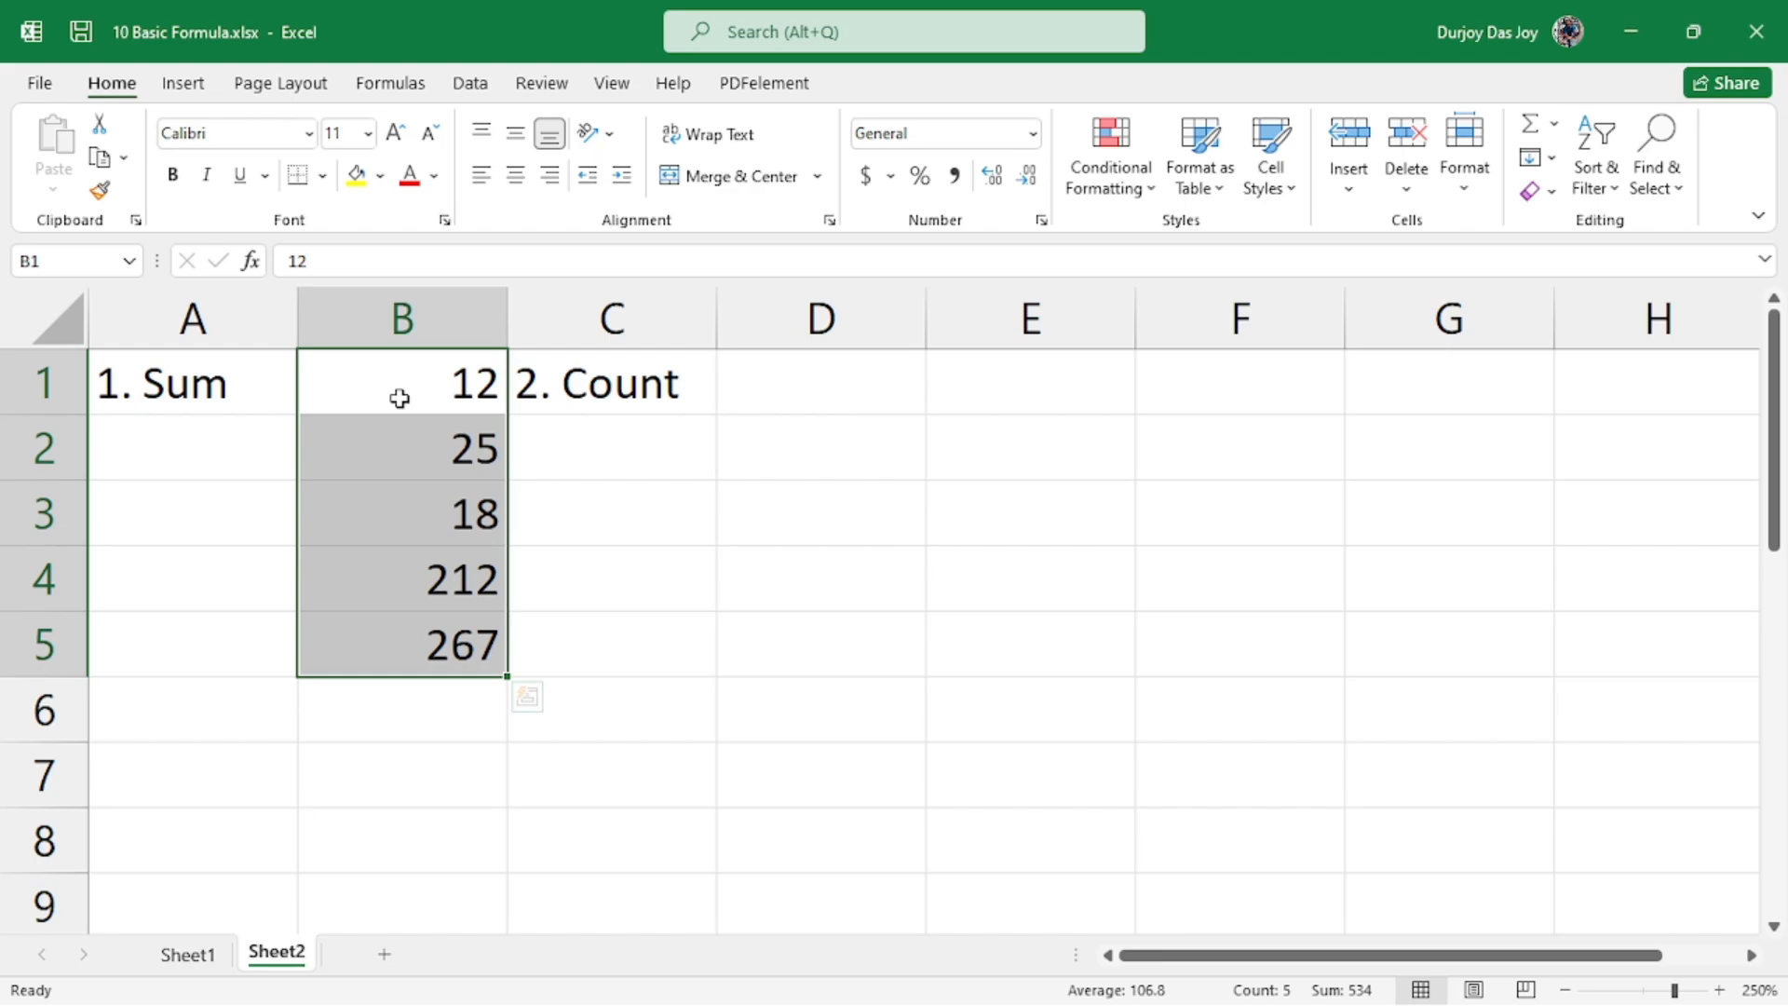
pyautogui.click(627, 528)
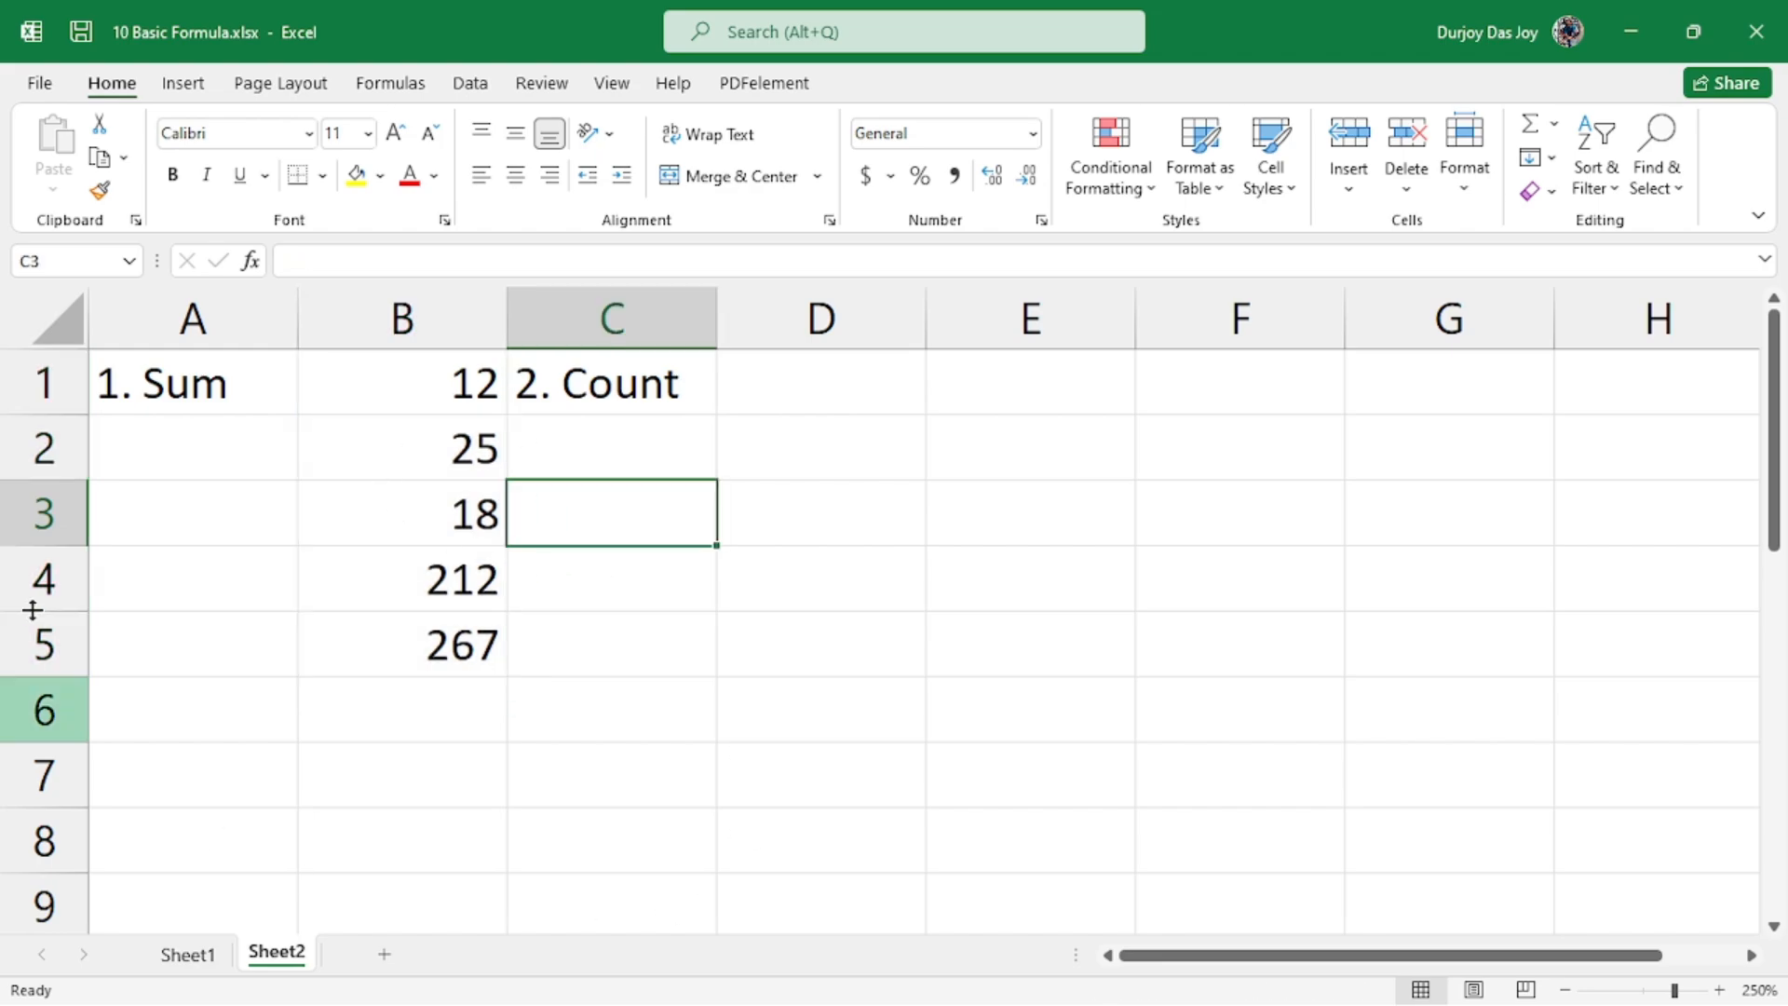
pyautogui.click(58, 319)
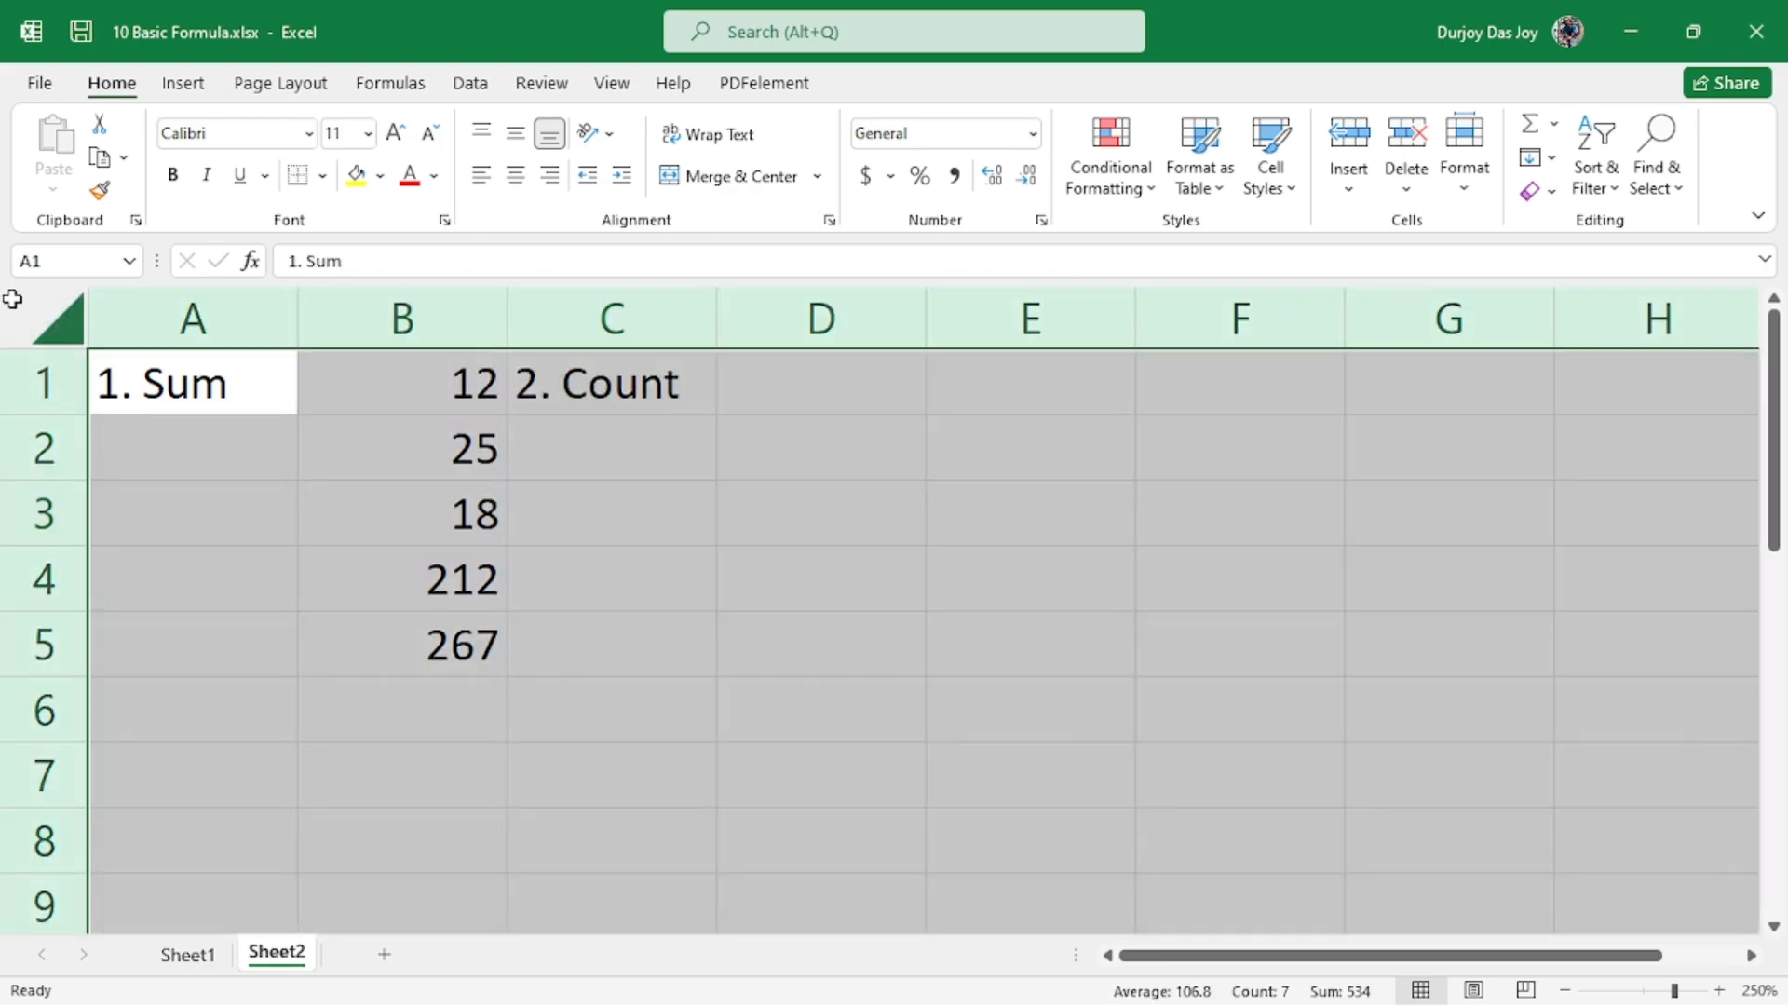
pyautogui.click(626, 528)
pyautogui.click(787, 475)
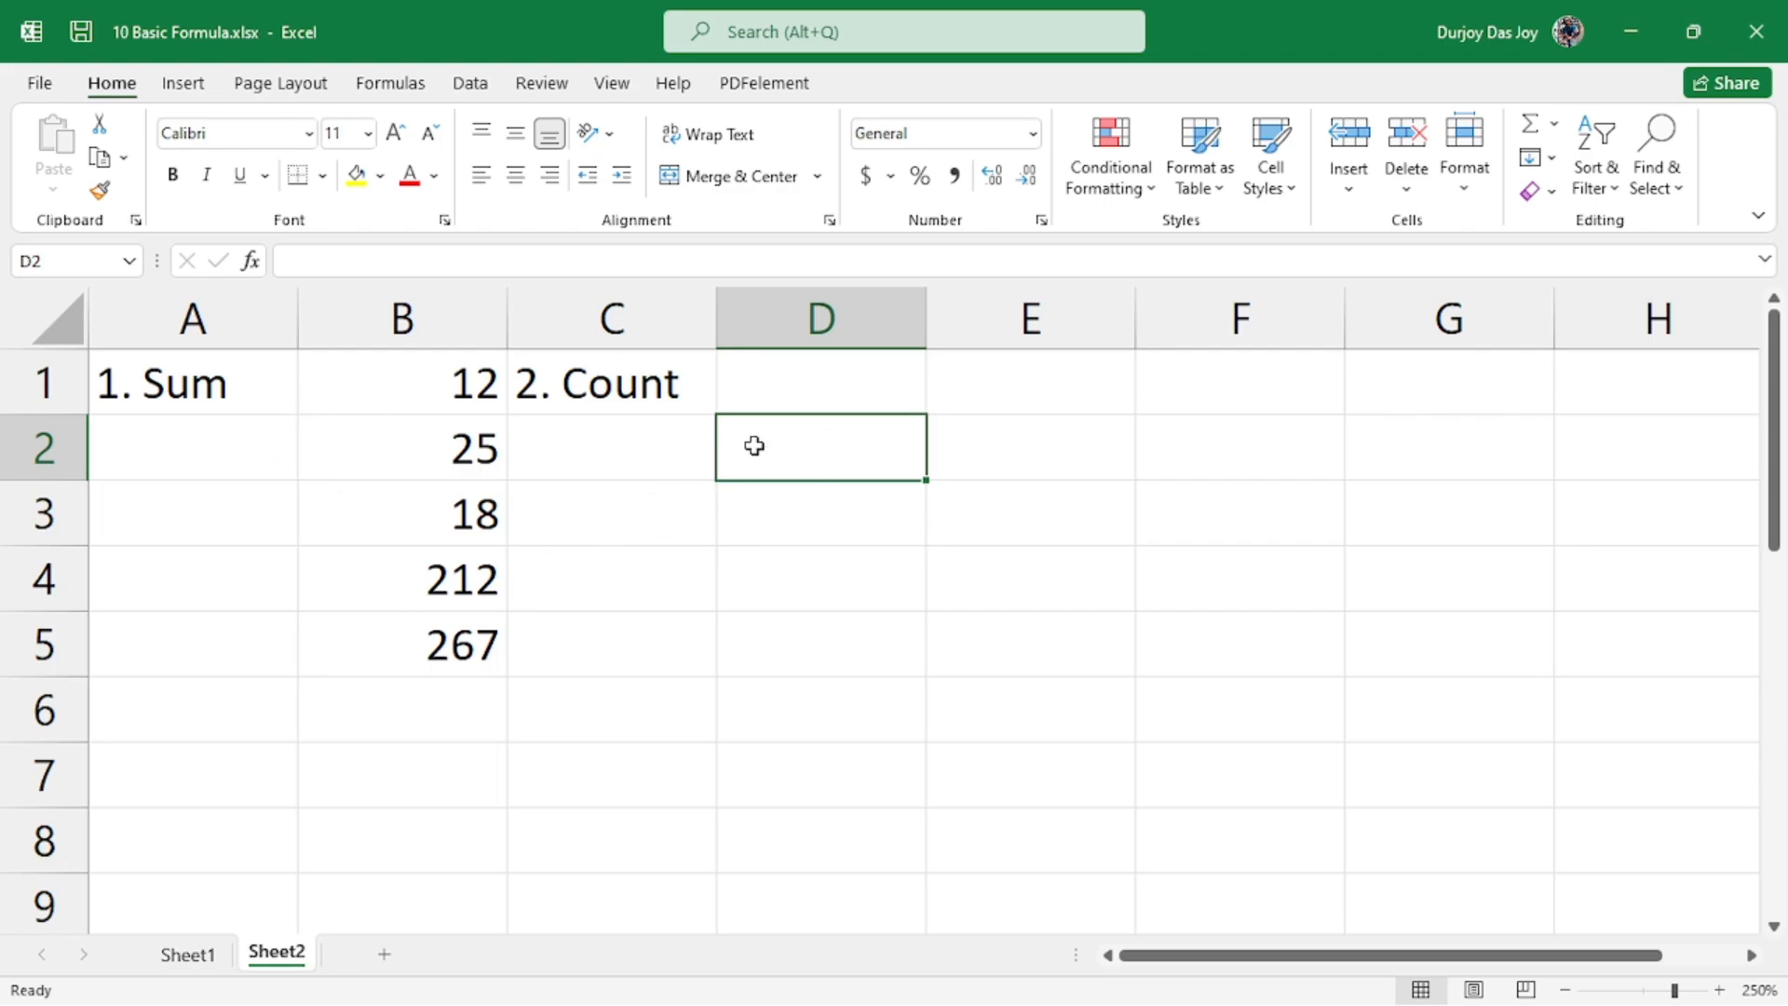
pyautogui.click(858, 567)
pyautogui.click(798, 444)
pyautogui.click(706, 411)
pyautogui.click(735, 444)
pyautogui.click(638, 408)
pyautogui.click(742, 443)
pyautogui.click(659, 408)
pyautogui.click(739, 451)
pyautogui.click(690, 403)
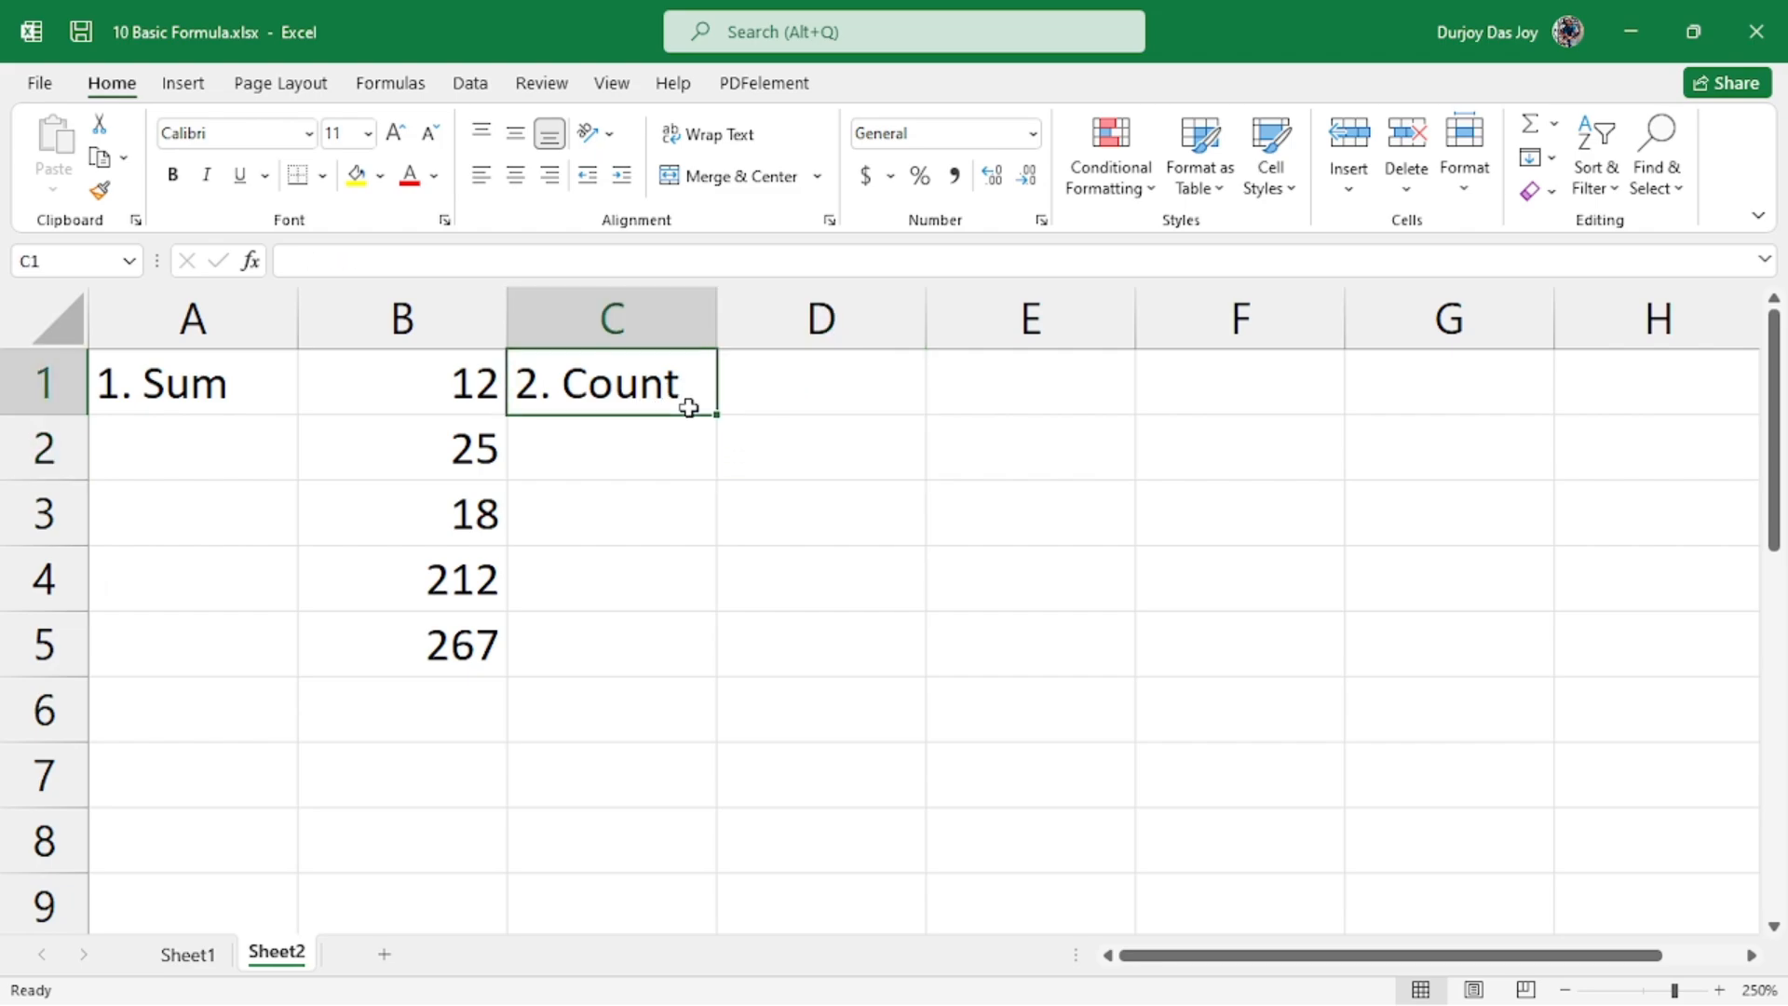
pyautogui.click(736, 446)
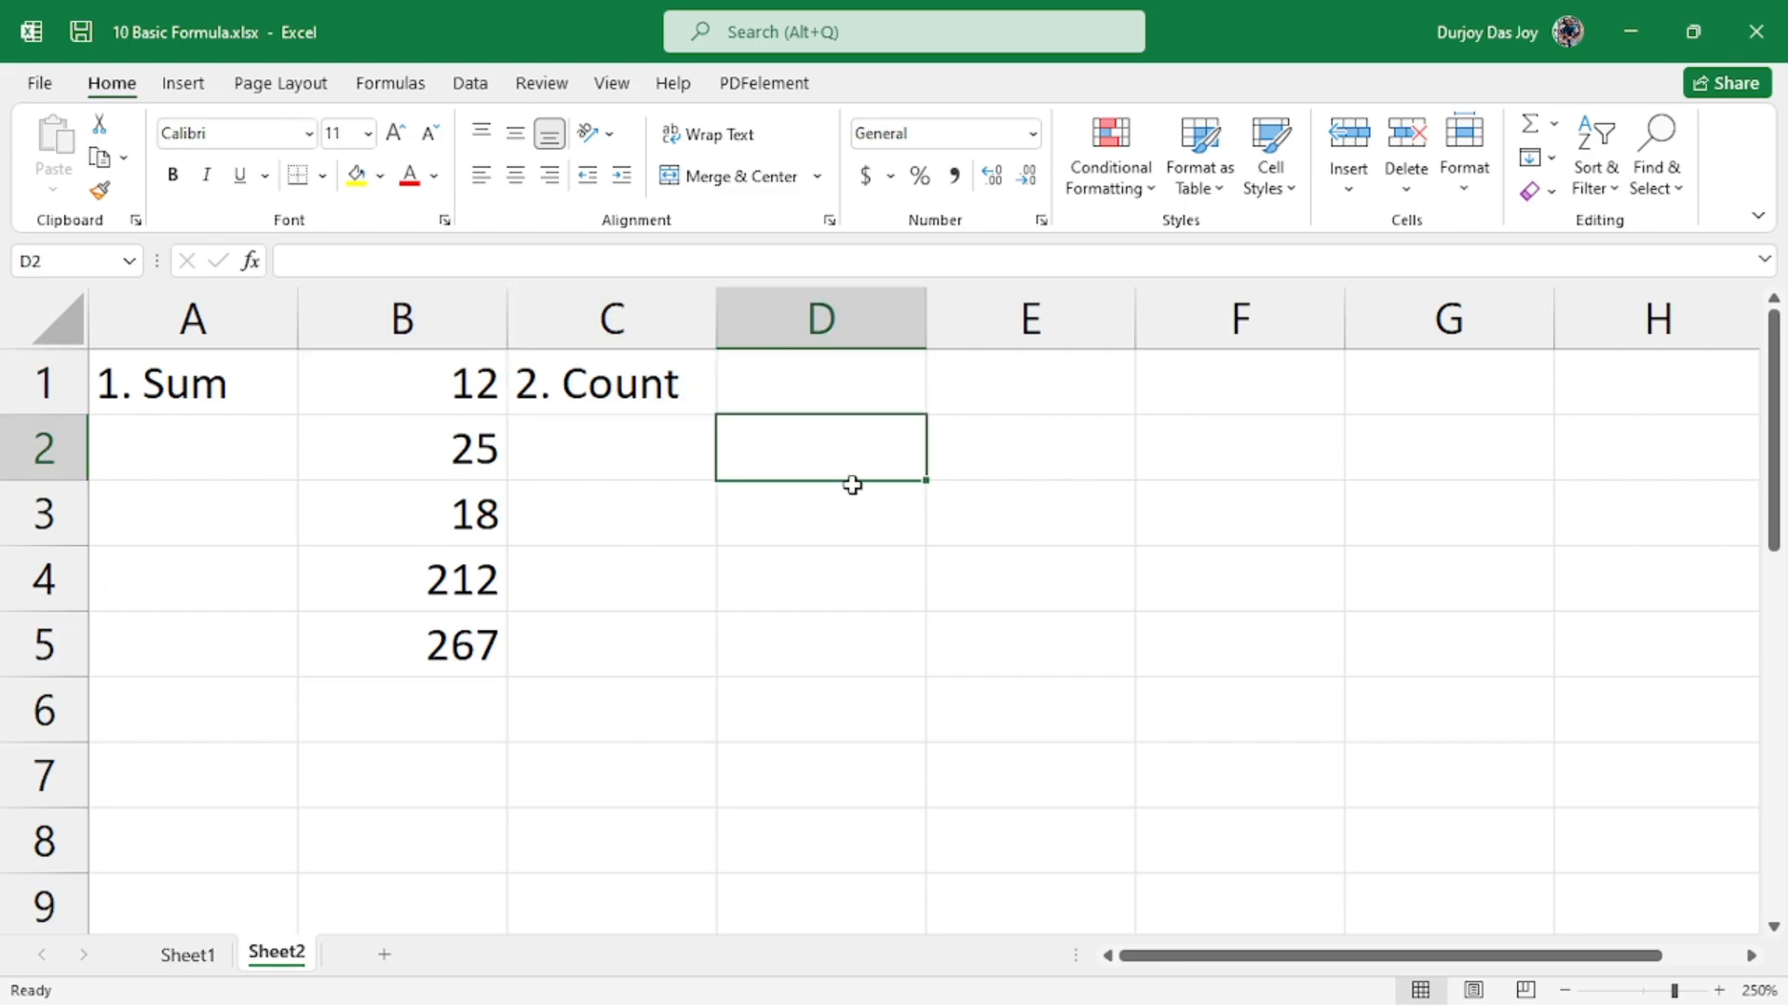
pyautogui.press('Up')
pyautogui.press('Down')
pyautogui.write('=')
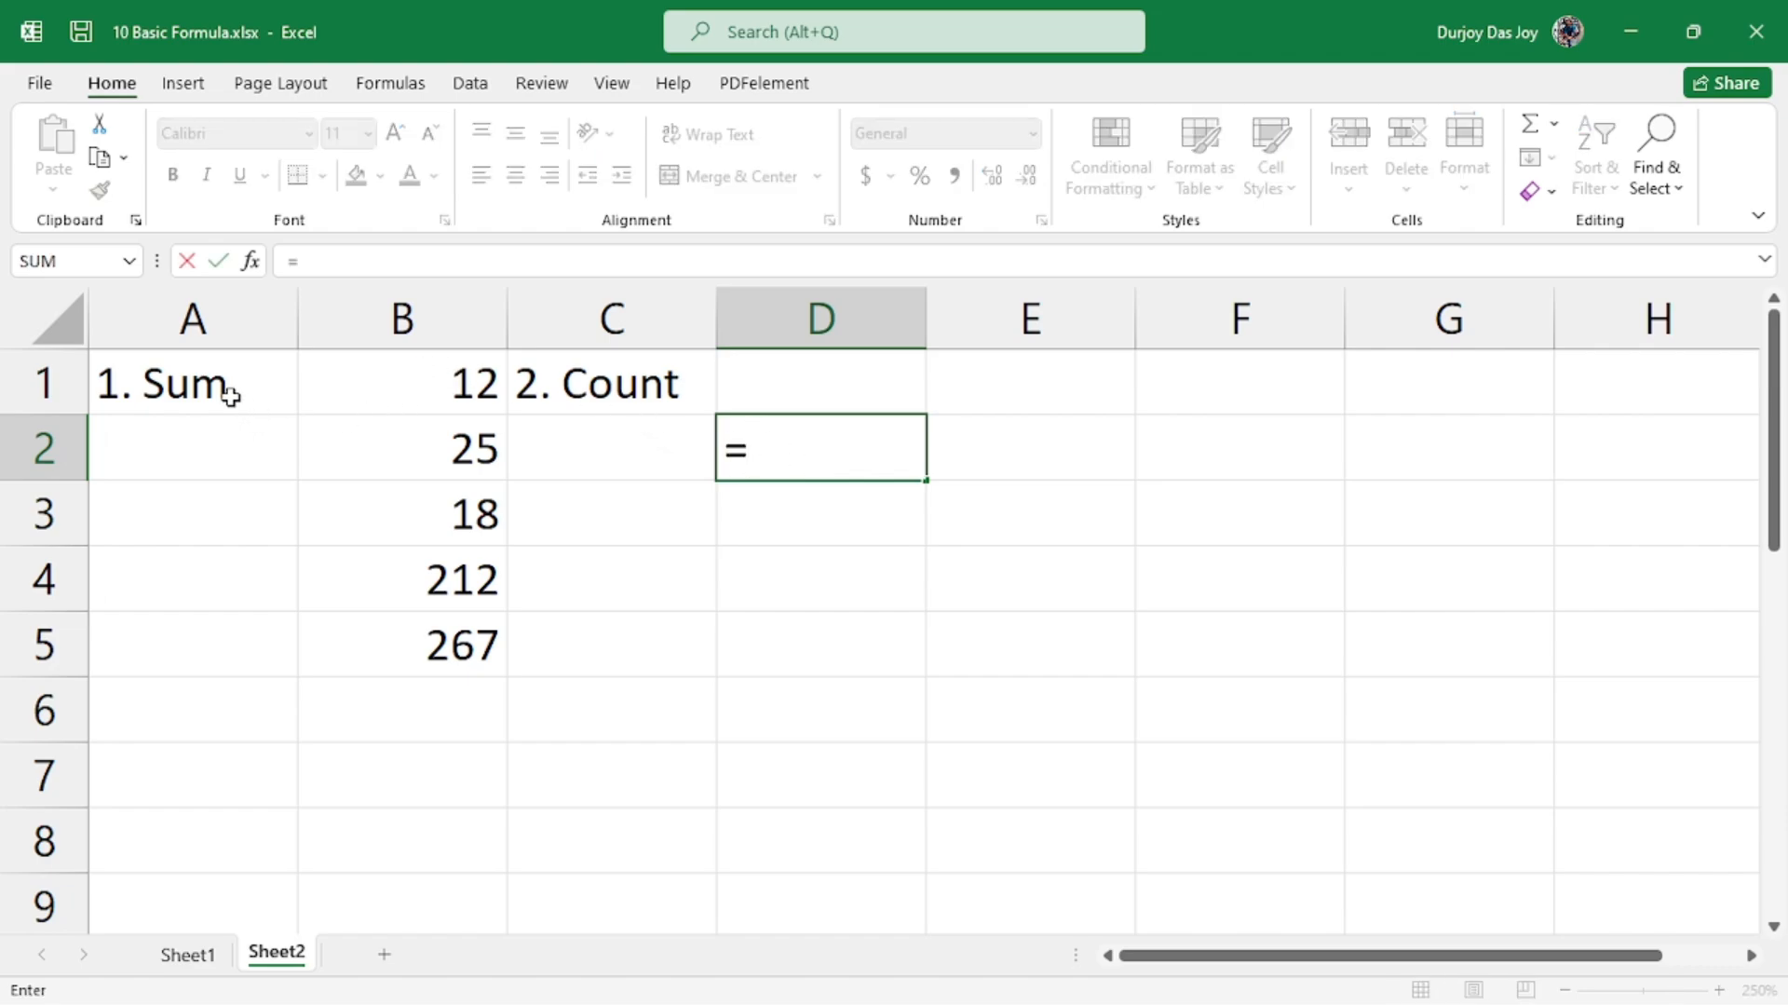
pyautogui.moveTo(129, 388); pyautogui.dragTo(599, 662)
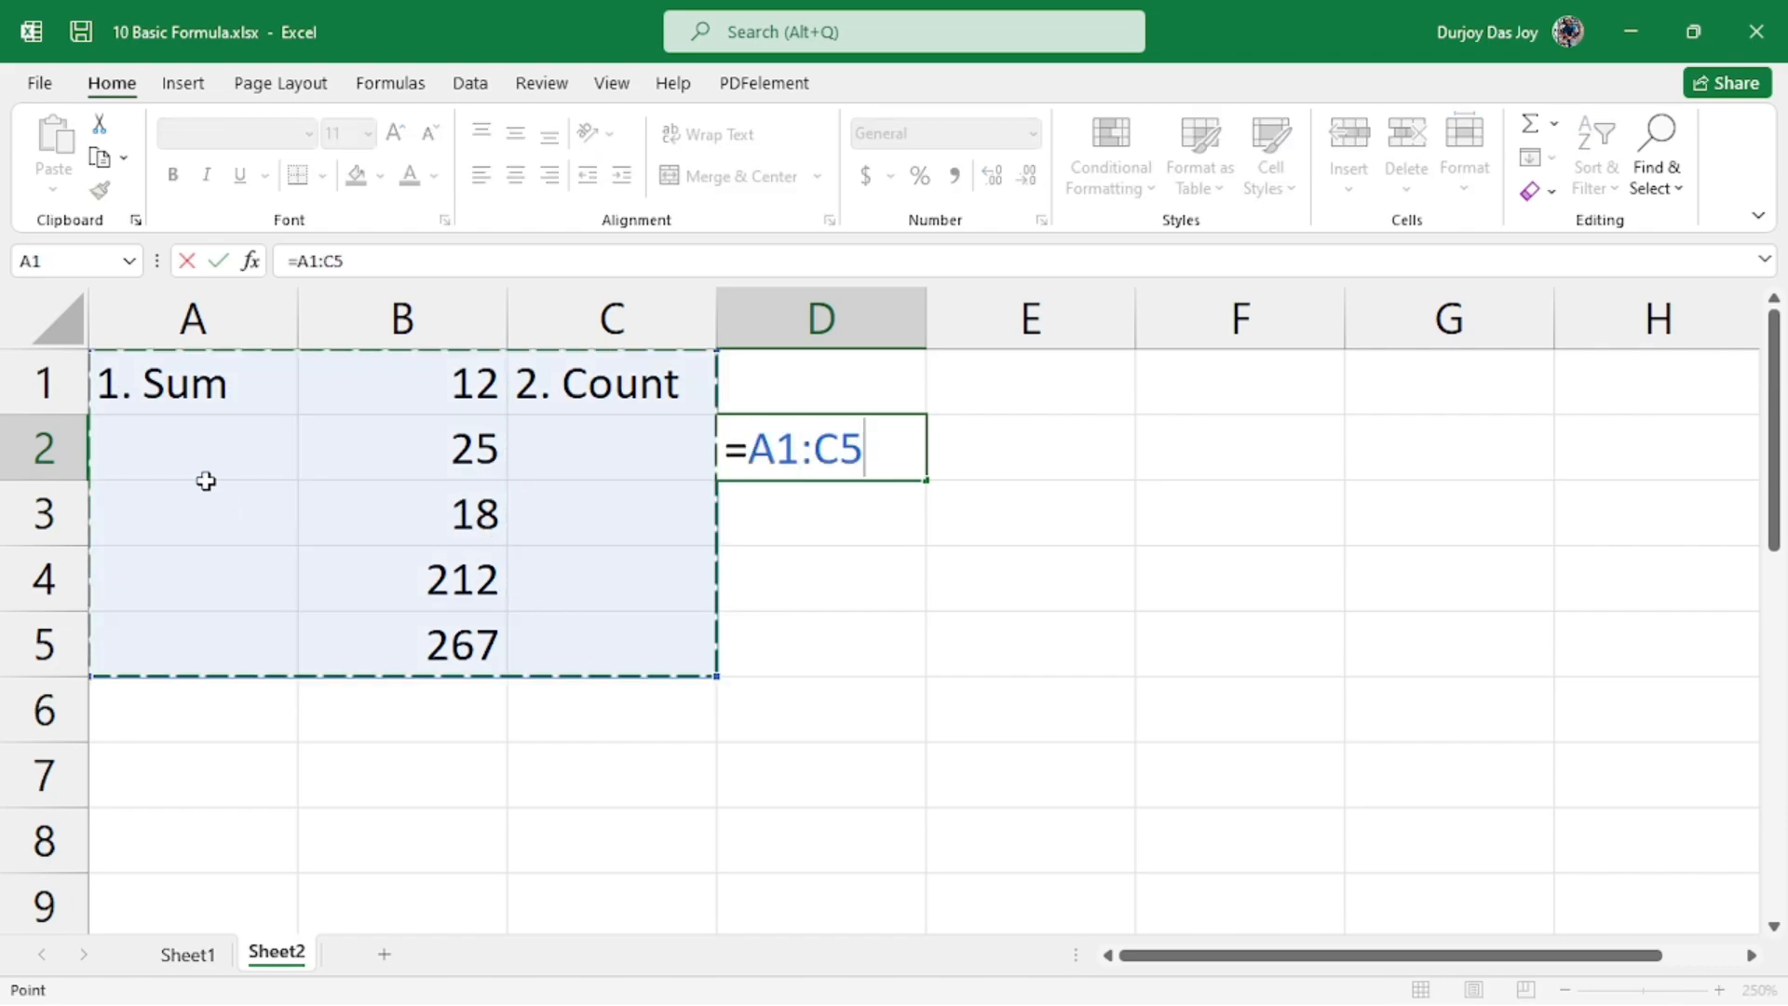
pyautogui.moveTo(864, 449); pyautogui.dragTo(703, 469)
pyautogui.press('BackSpace')
pyautogui.press('Escape')
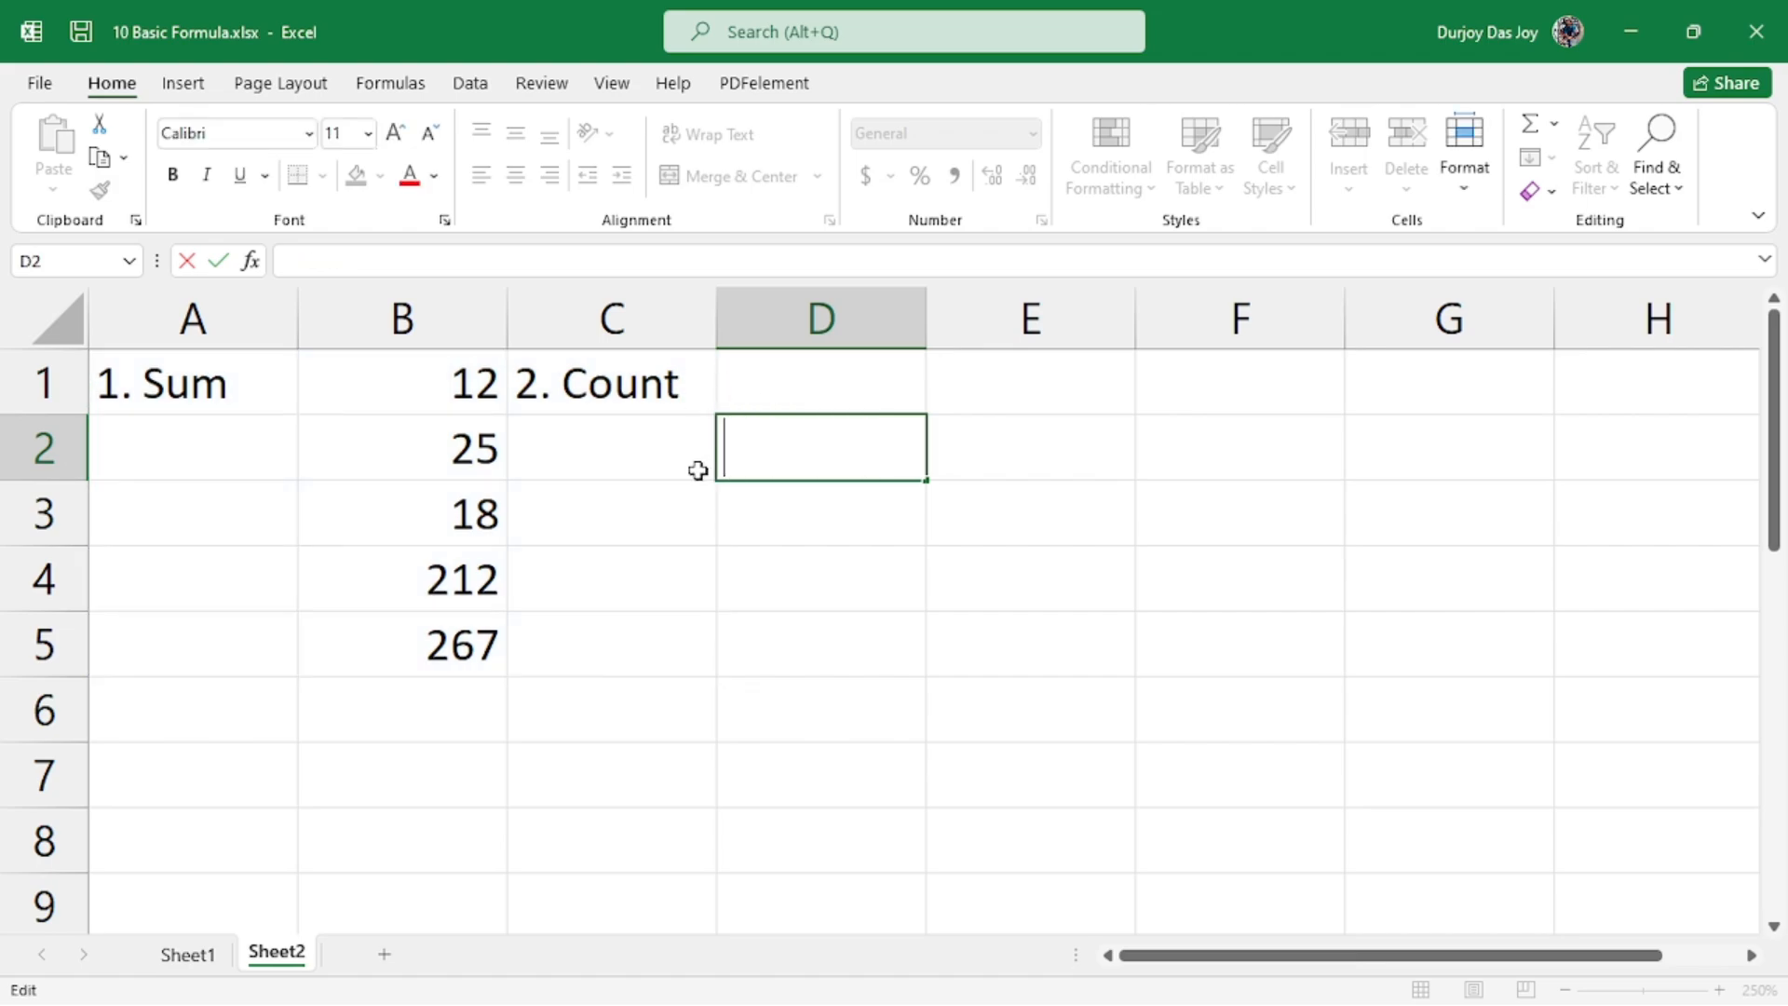
pyautogui.click(808, 558)
pyautogui.click(791, 450)
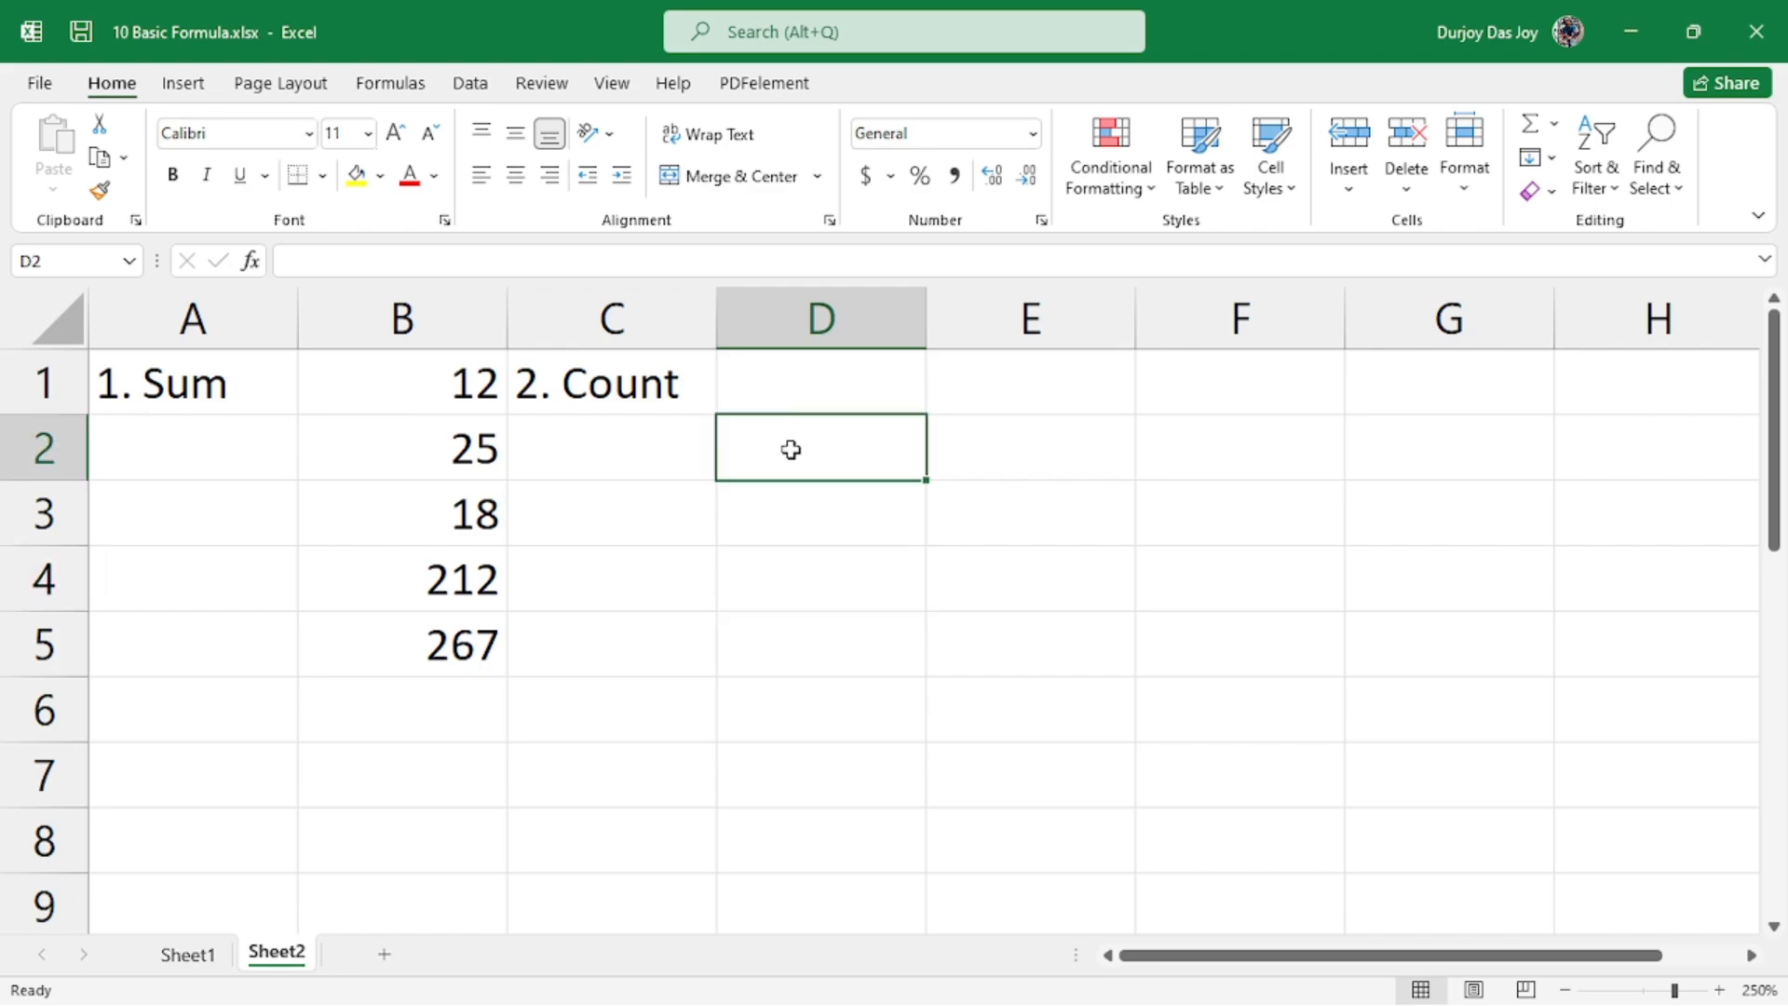
# - Enter throwaway text in D2 and clear the cell again
pyautogui.click(399, 260)
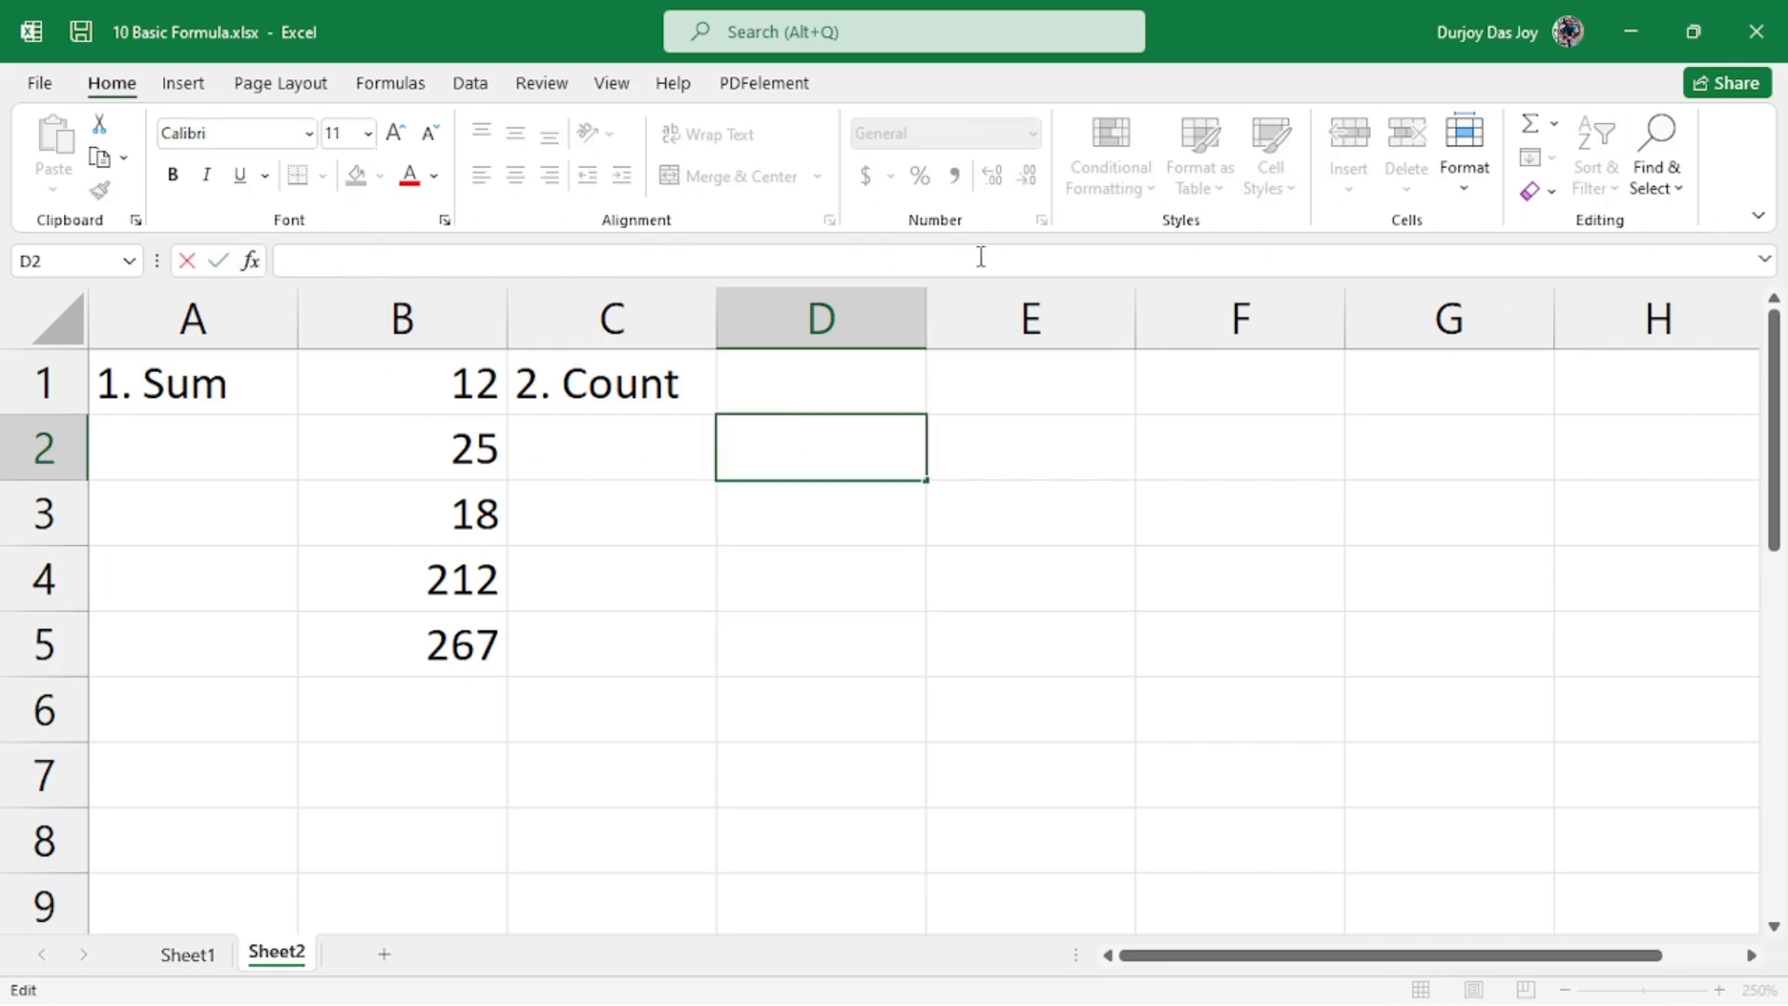
pyautogui.doubleClick(815, 460)
pyautogui.write('fdhfthjjjjjjjjj')
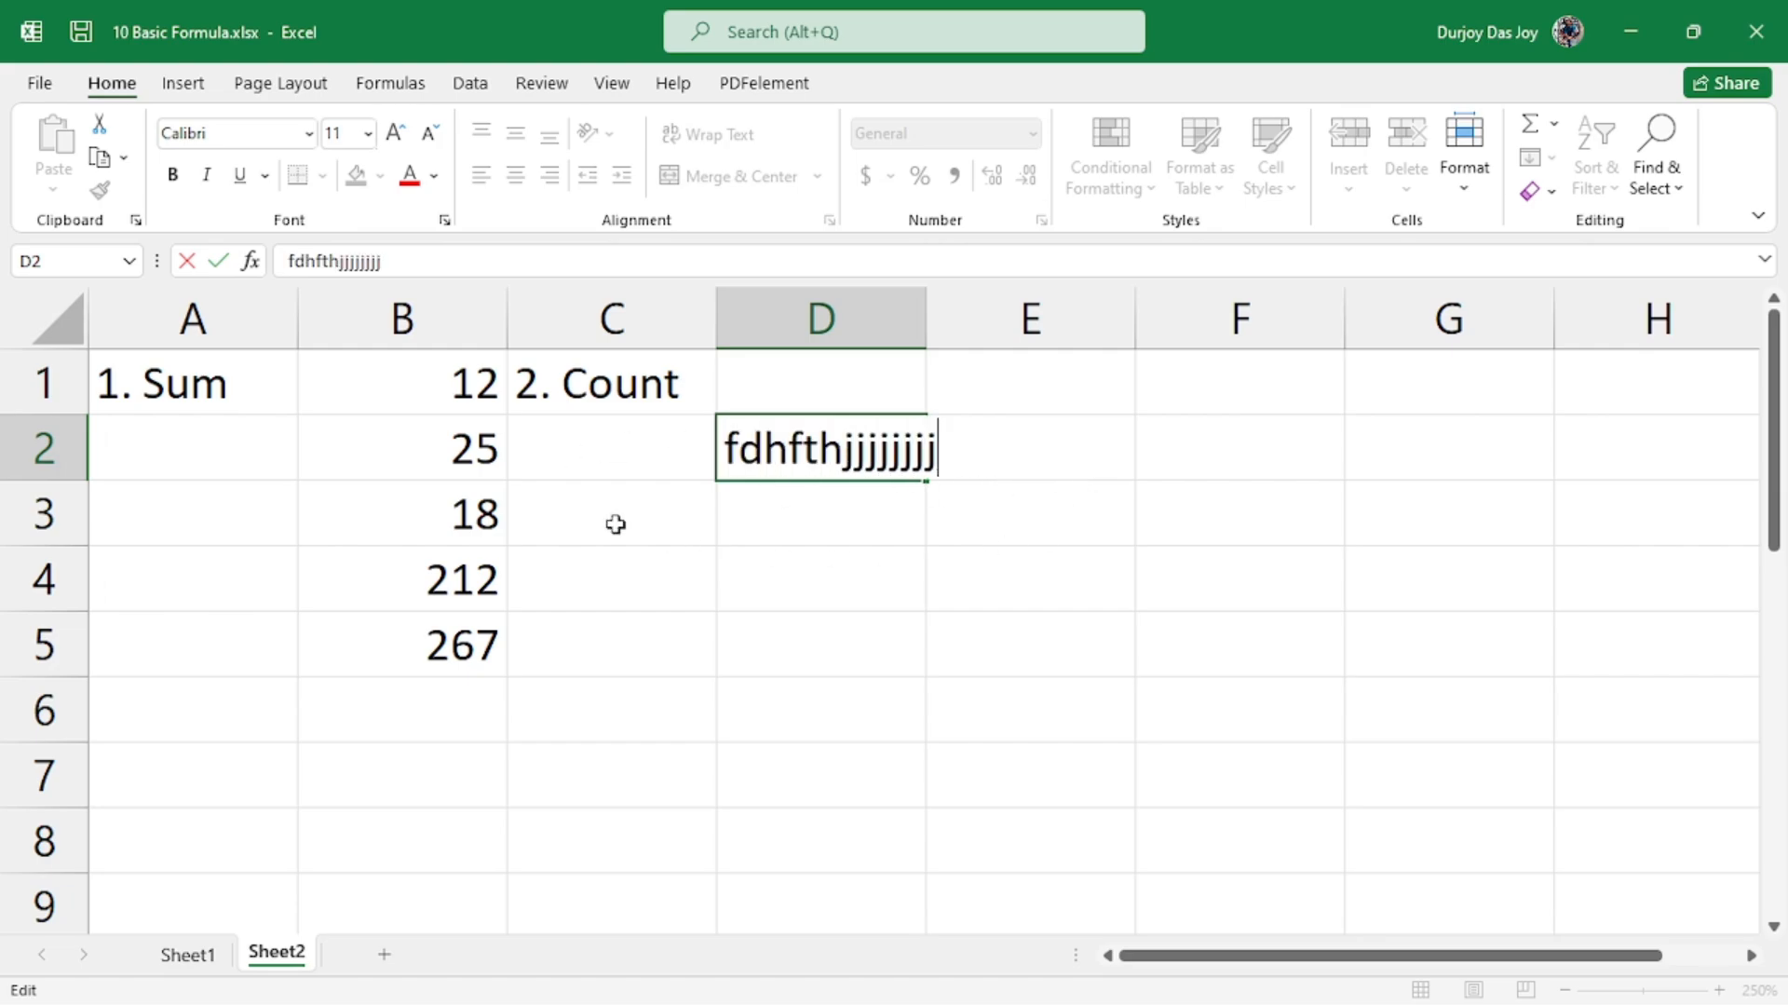
pyautogui.click(702, 467)
pyautogui.click(958, 463)
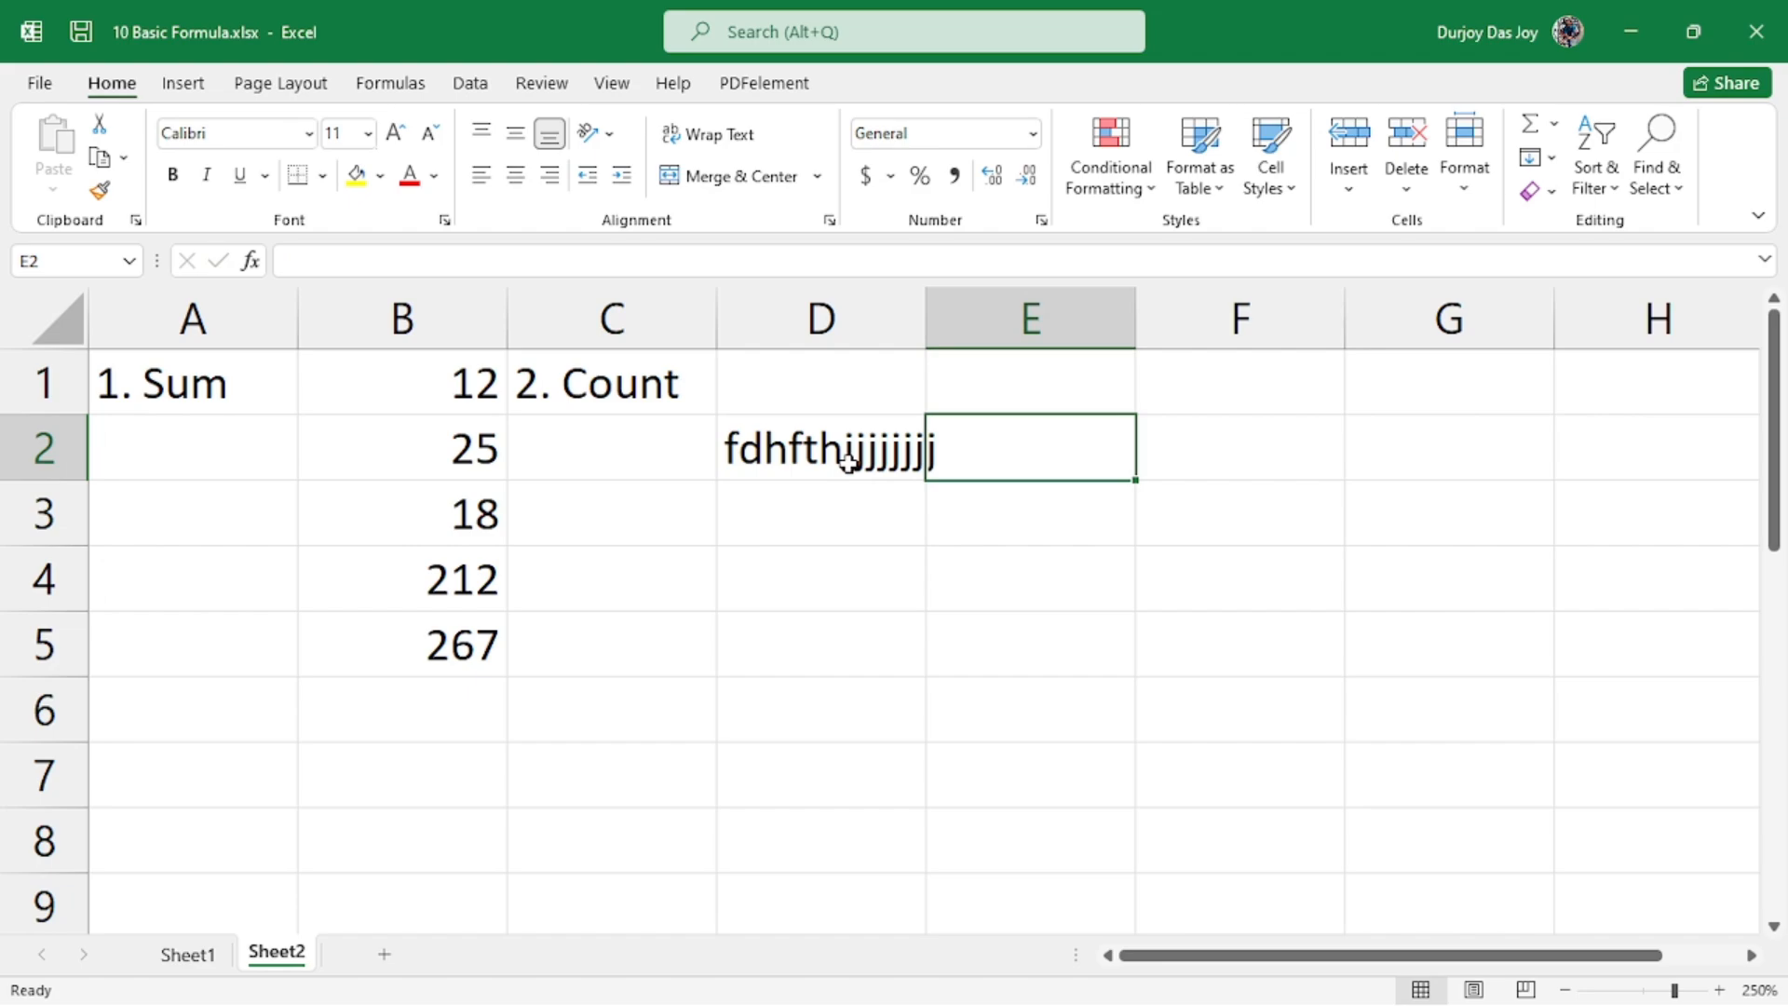
pyautogui.click(845, 456)
pyautogui.press('BackSpace')
pyautogui.click(801, 522)
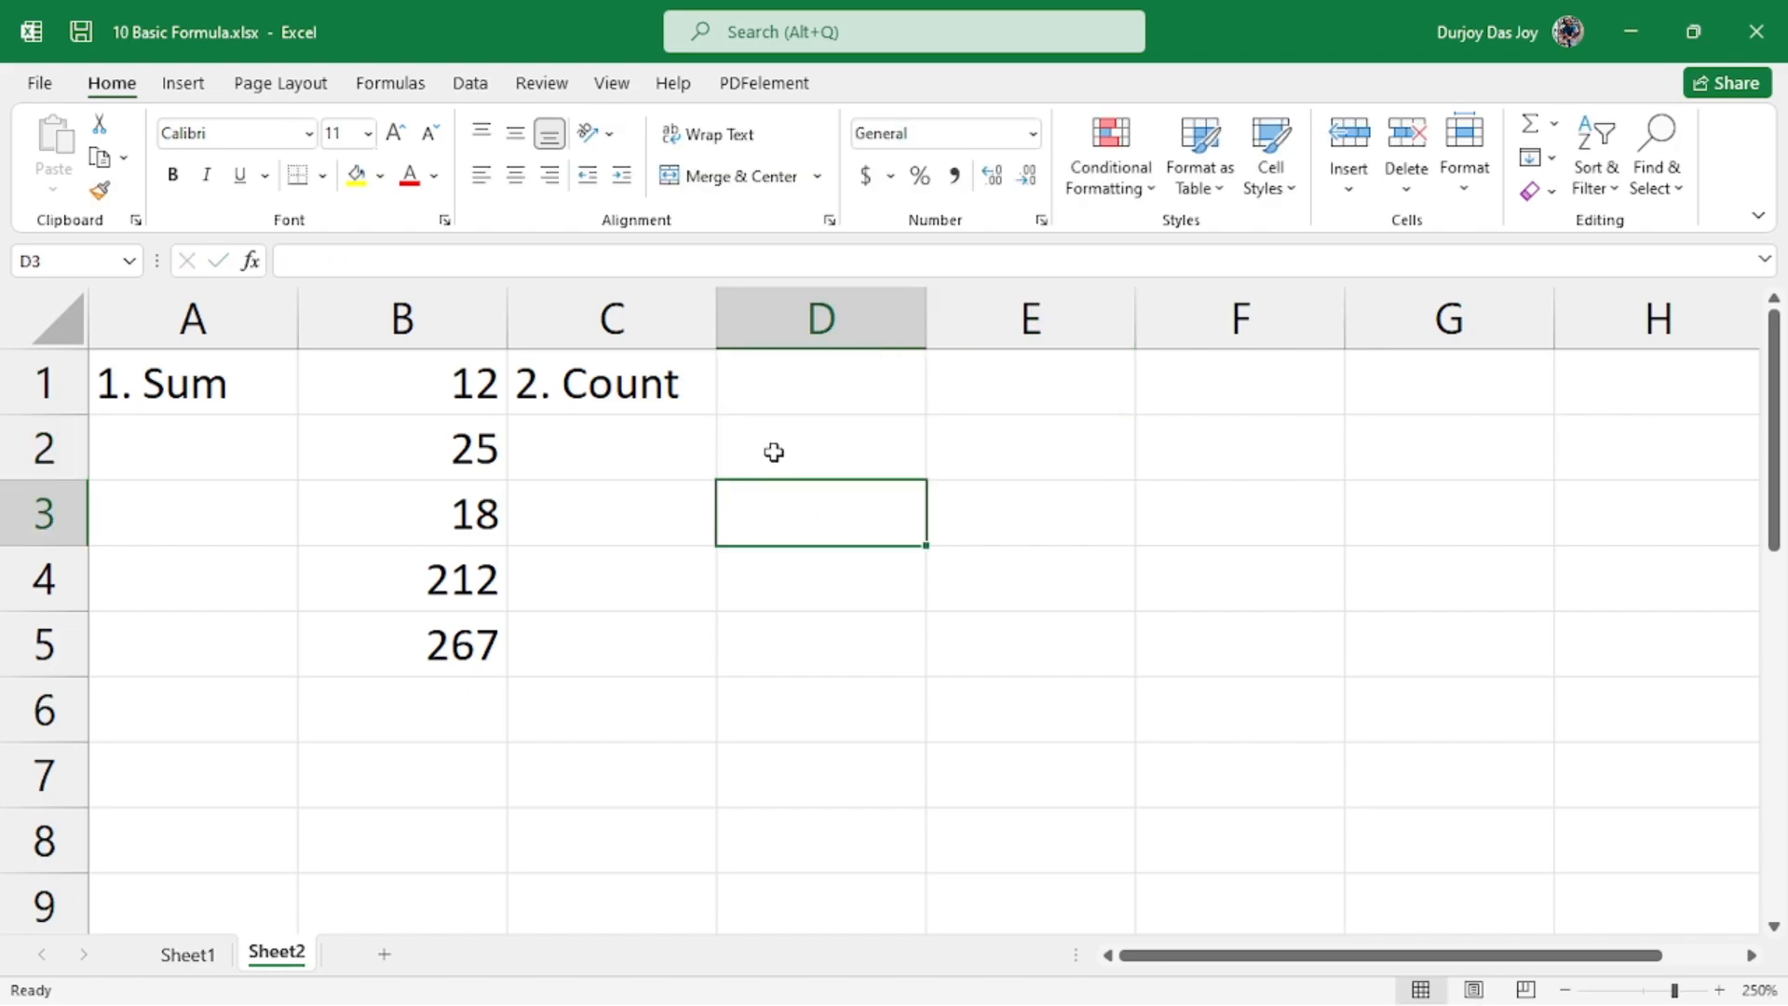
pyautogui.click(773, 453)
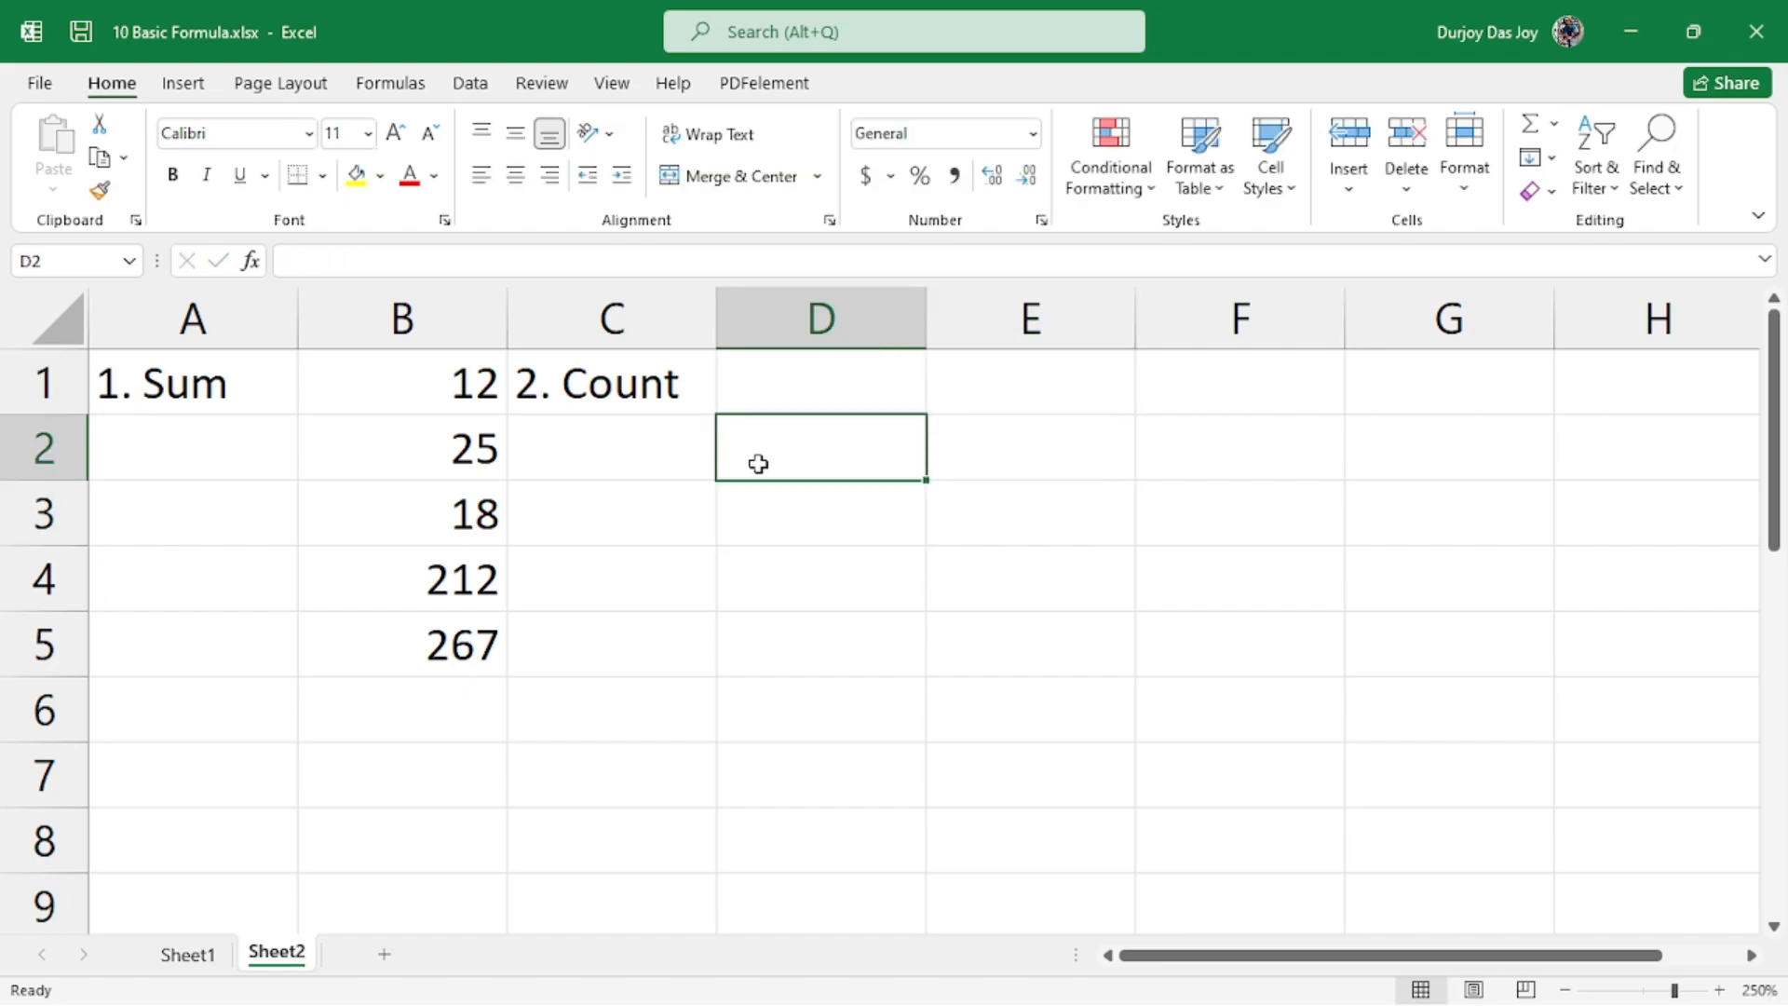
pyautogui.click(874, 649)
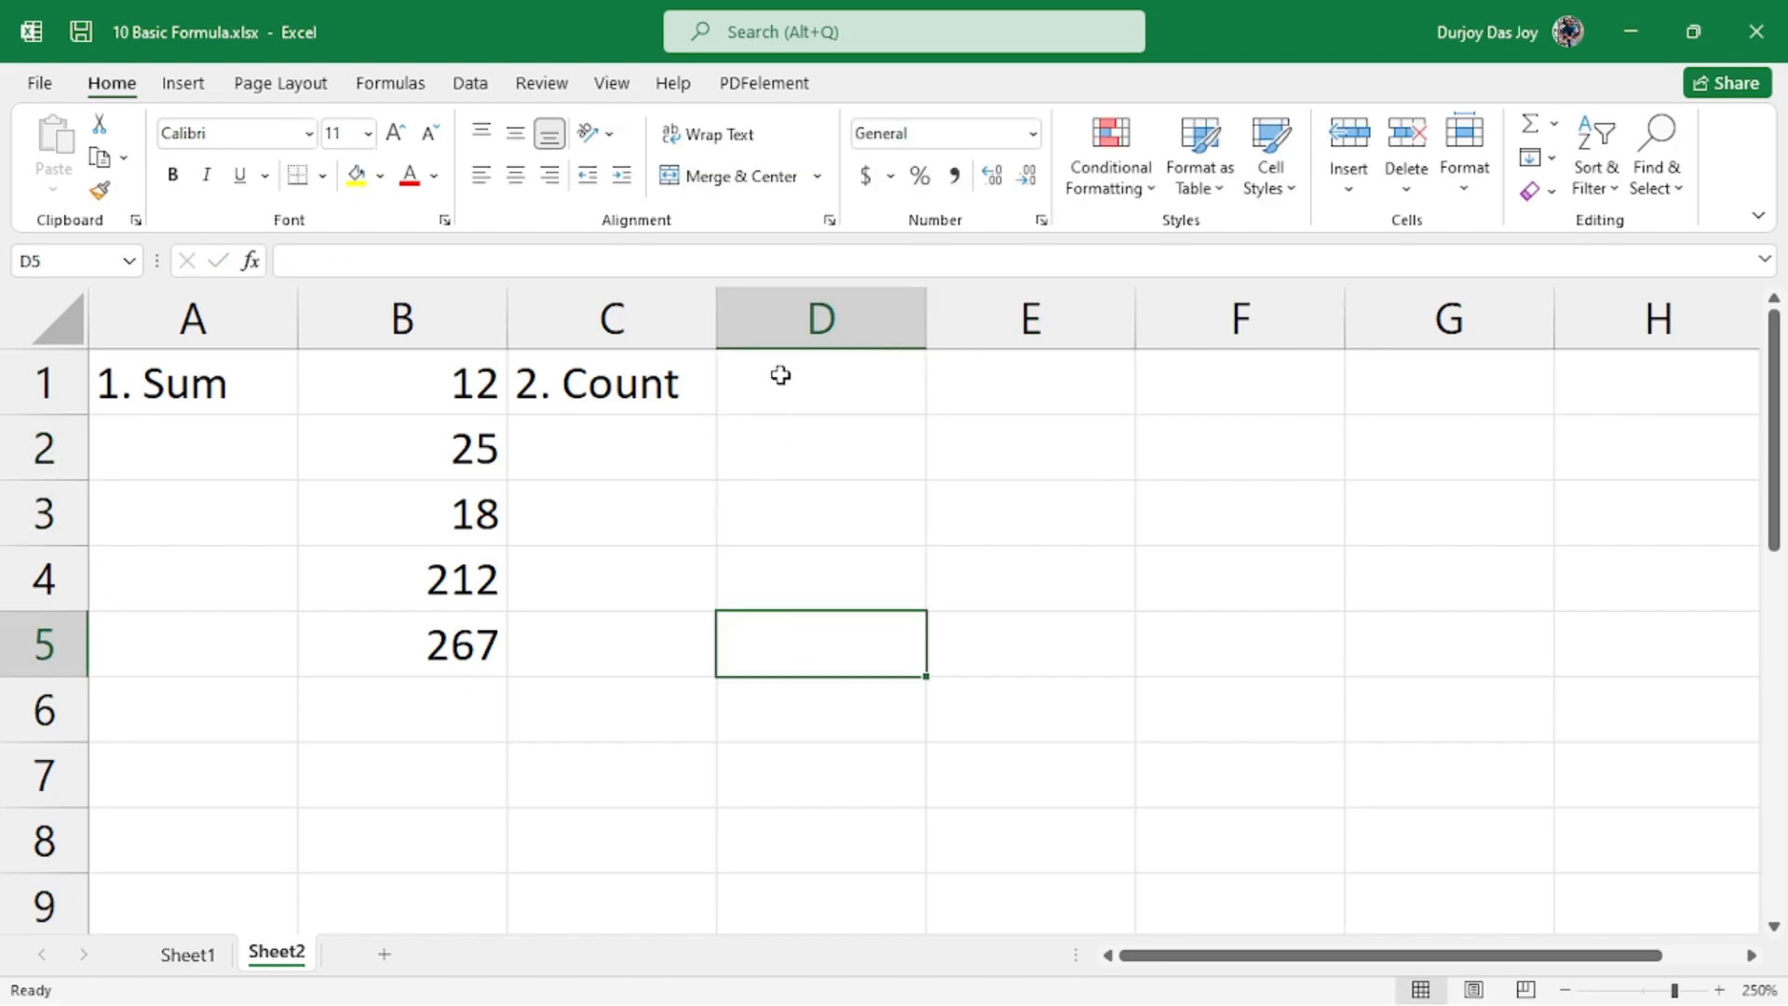
# - Enter the formula =COUNT(A1:C5) in cell D2 to count the numeric cells in that range
pyautogui.click(755, 442)
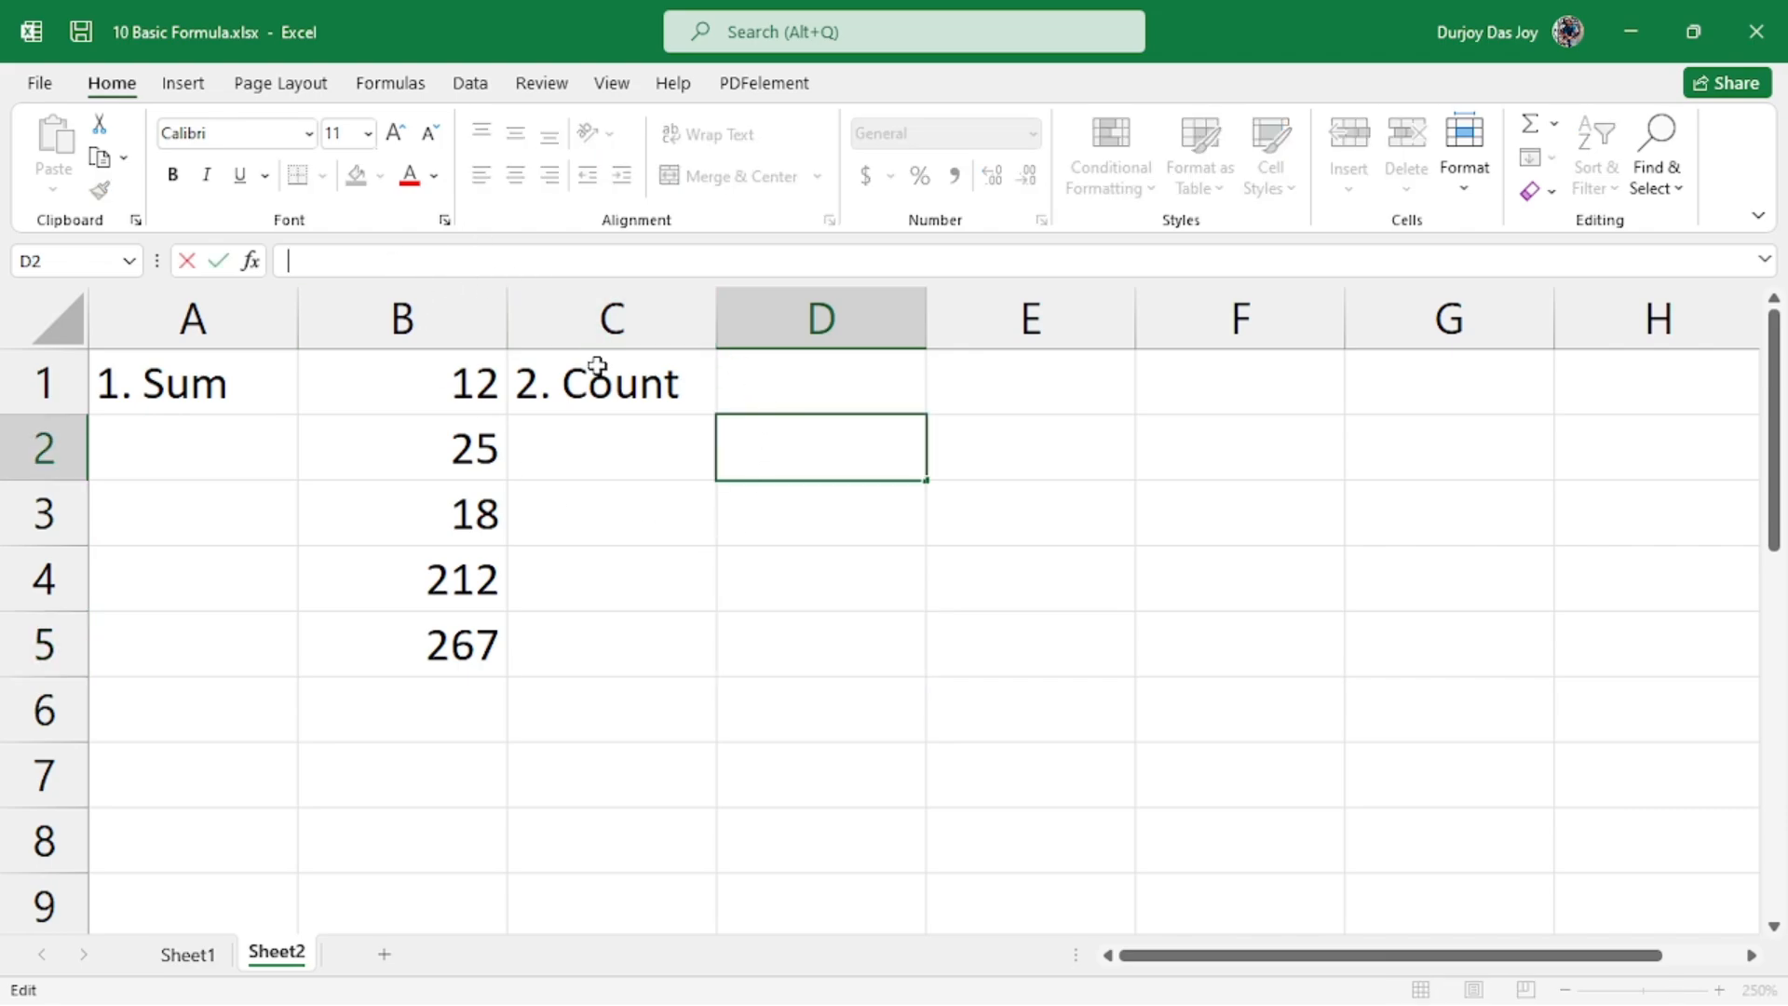
pyautogui.write('=count')
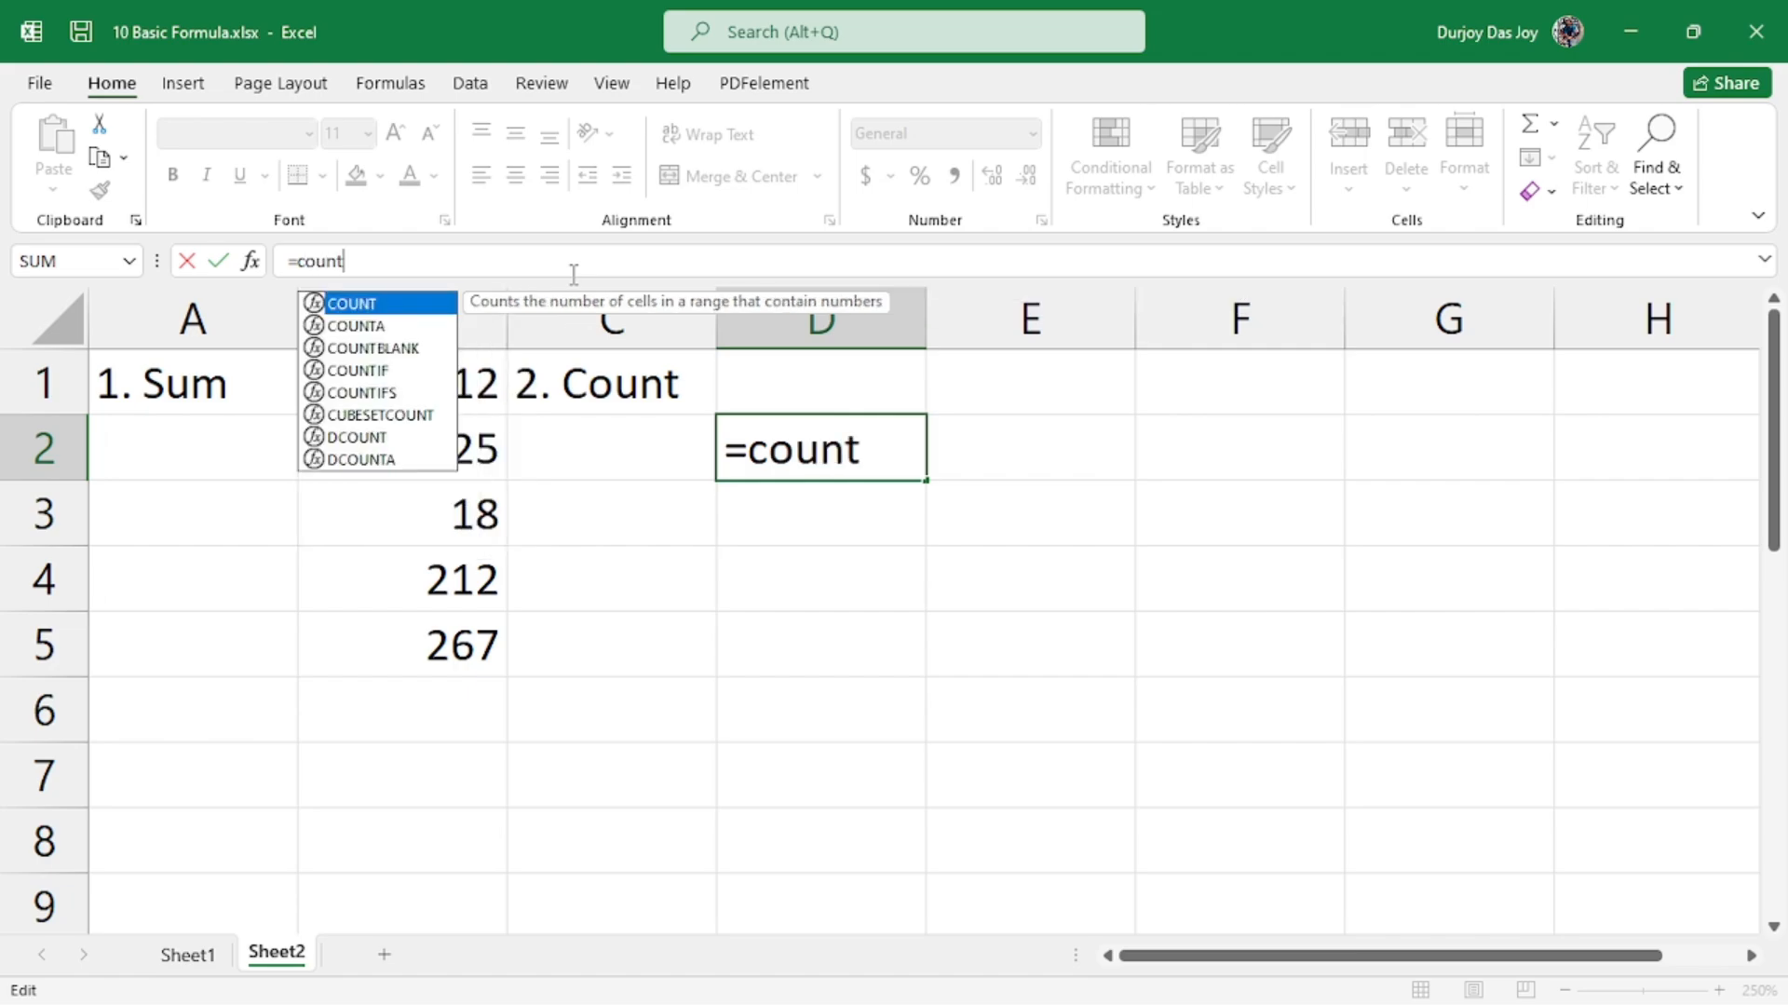
pyautogui.write('(')
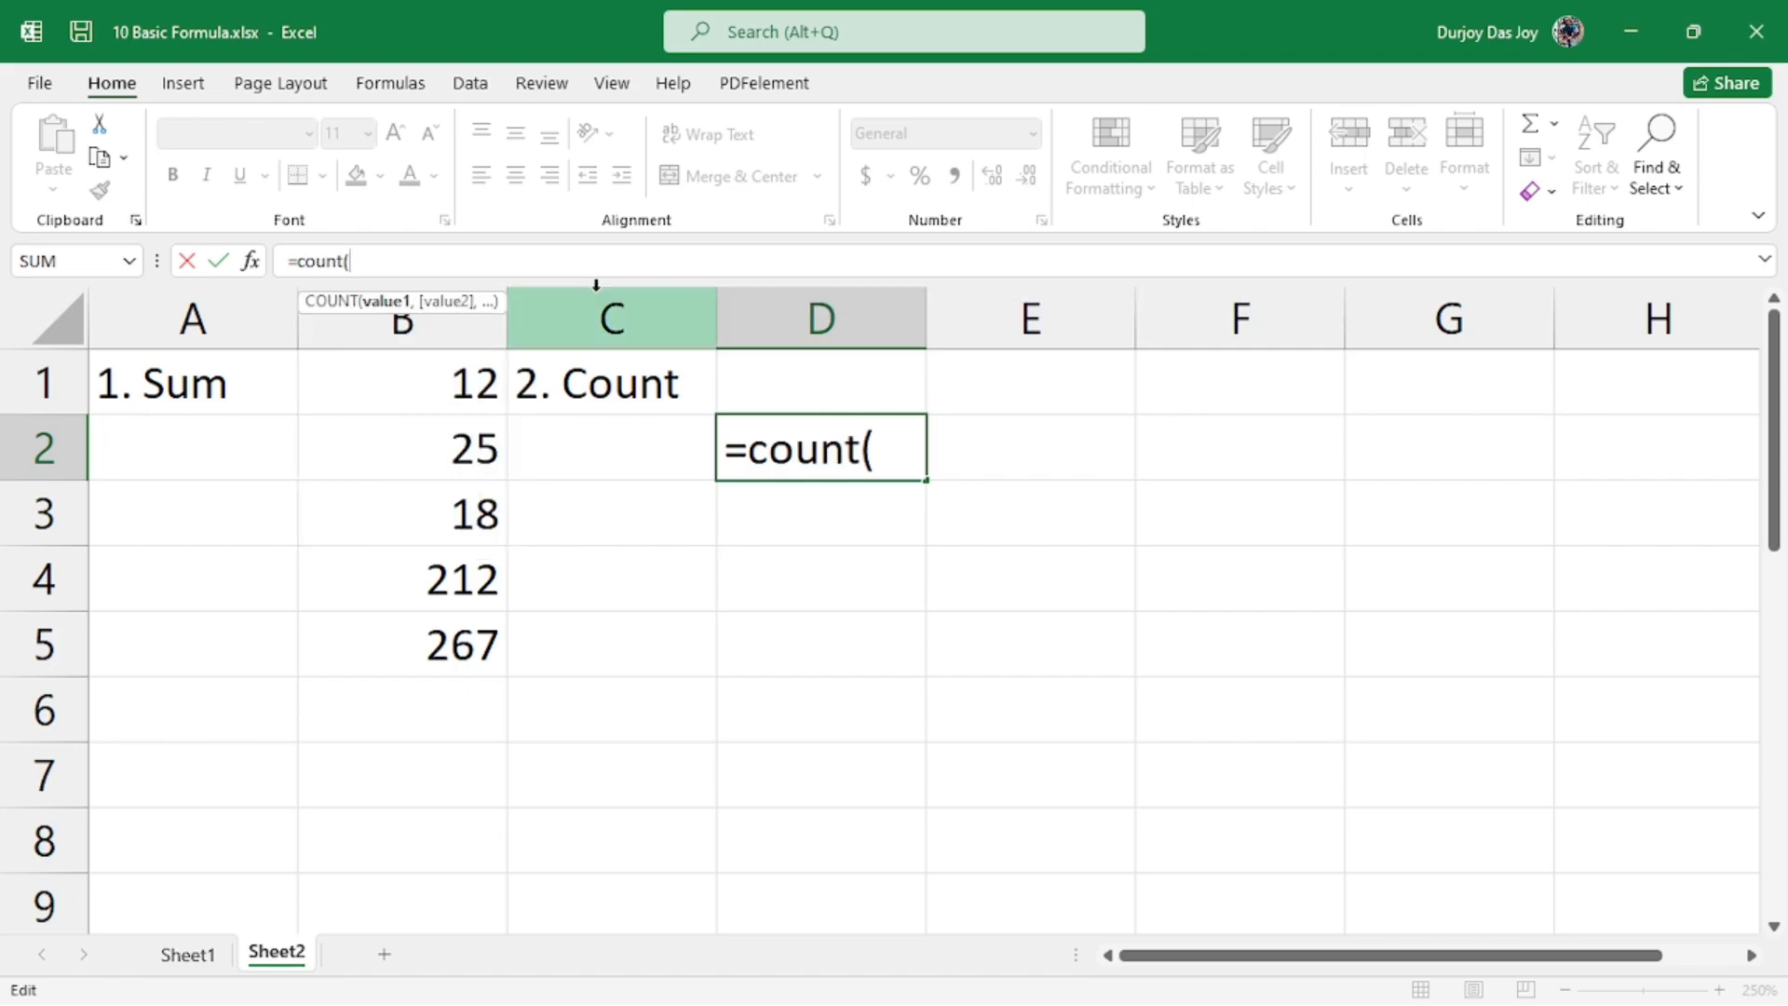
pyautogui.moveTo(115, 383); pyautogui.dragTo(605, 620)
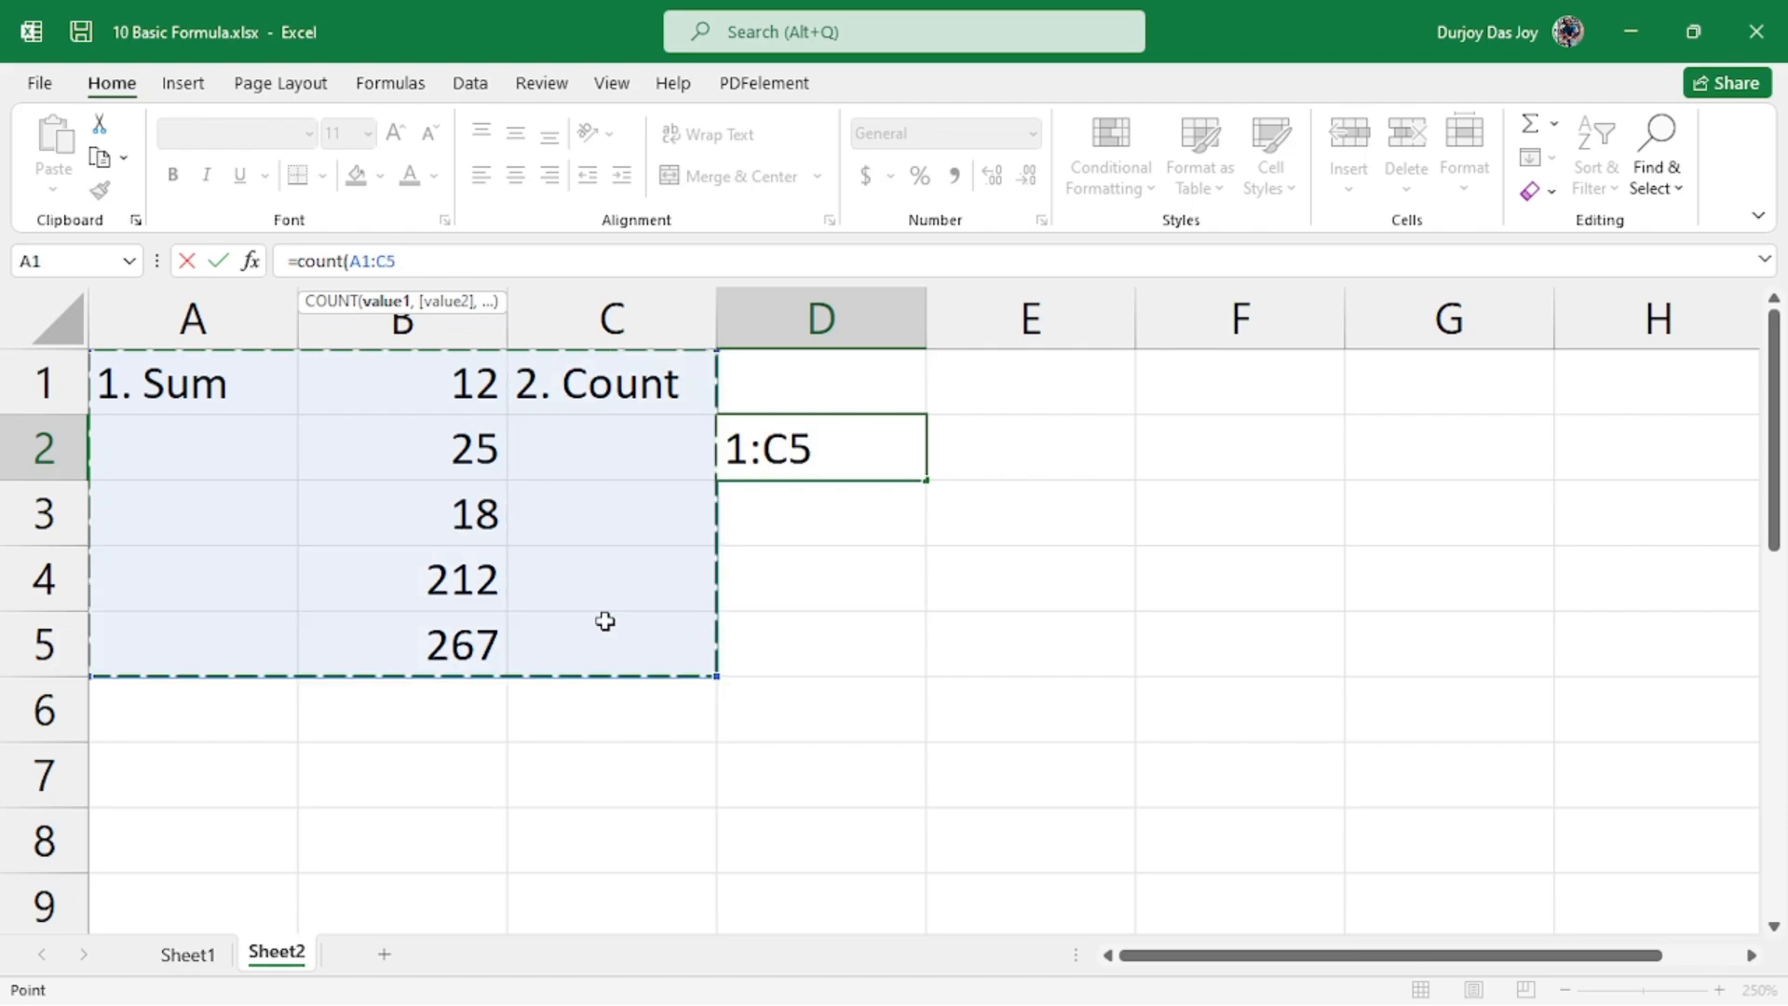
pyautogui.write(')')
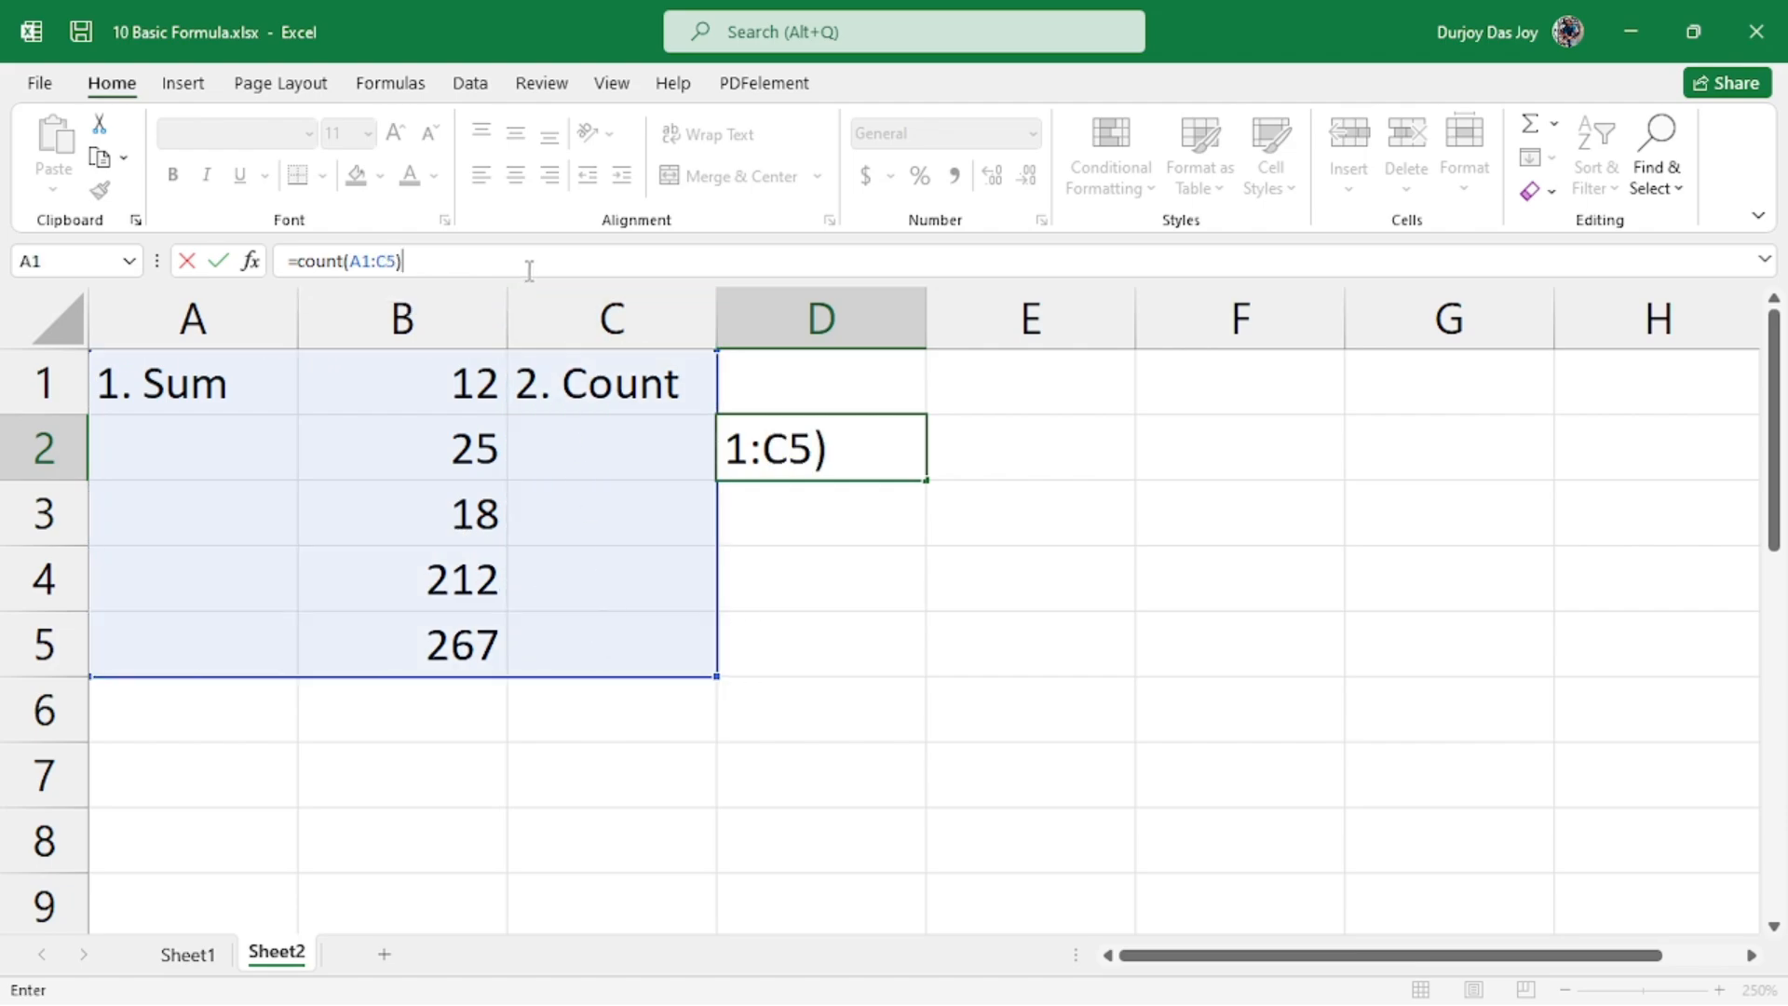
pyautogui.press('Return')
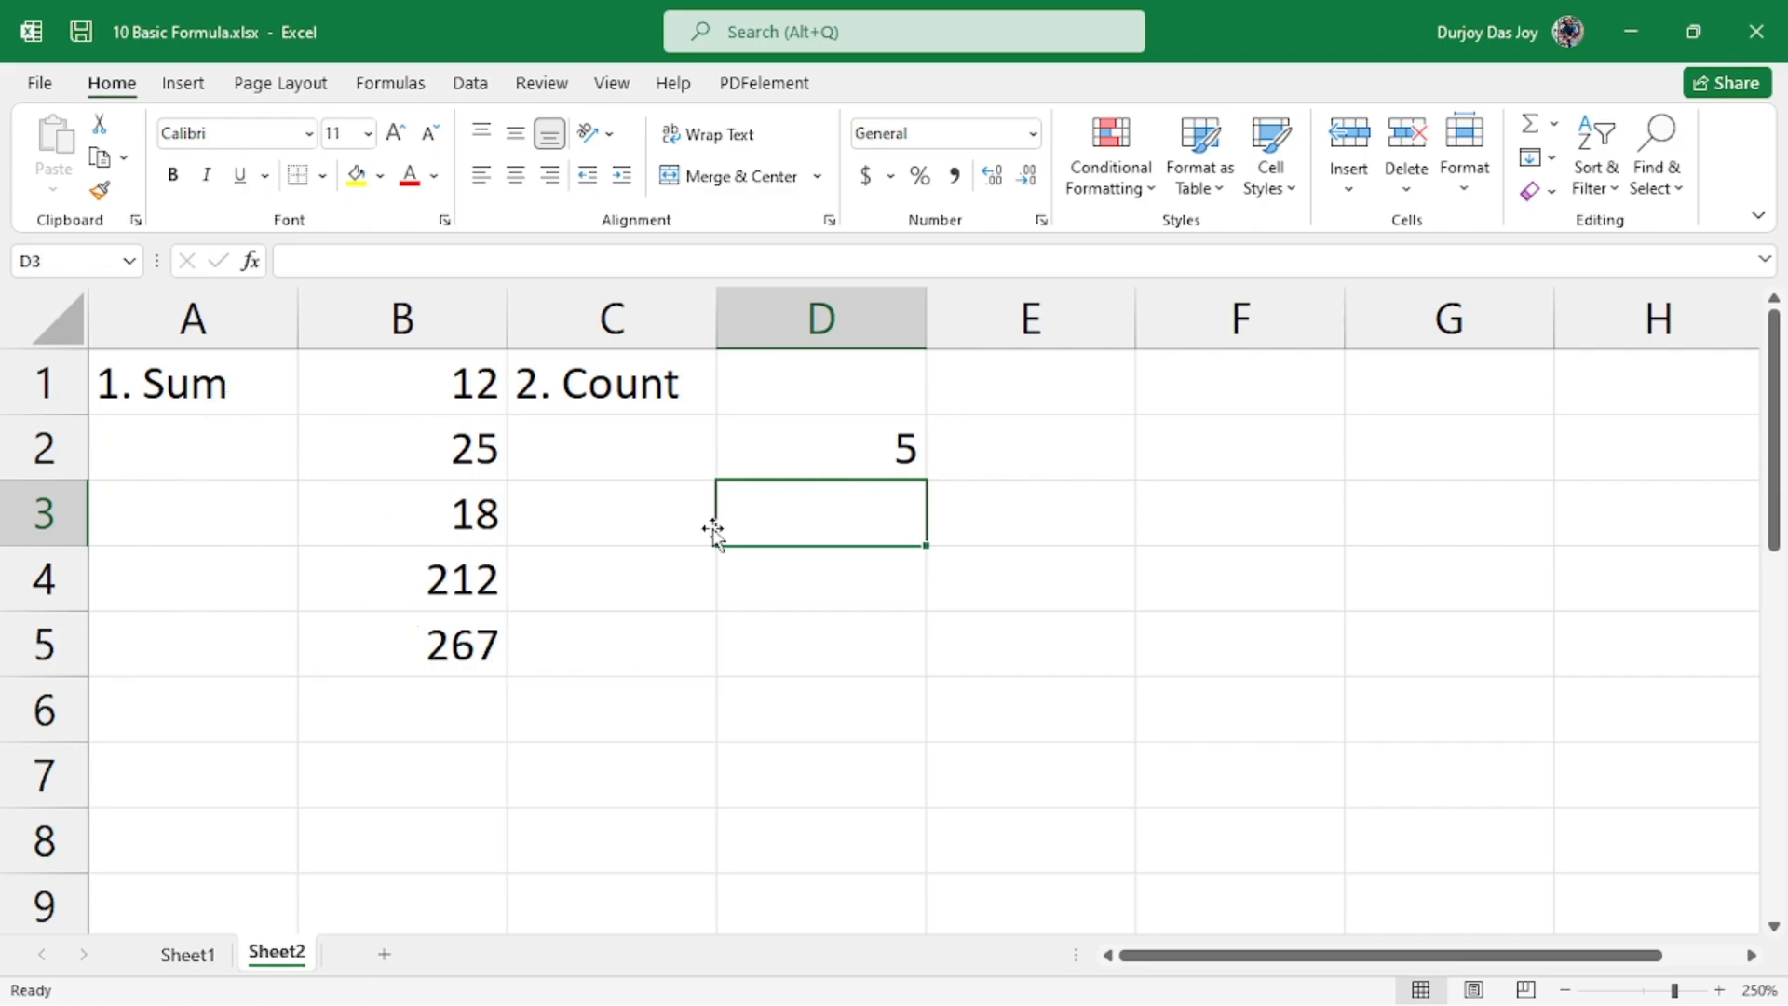
# - Compare the text headings in A1 and C1 with the numbers in column B, and check the count formula in D2
pyautogui.click(215, 383)
pyautogui.click(563, 405)
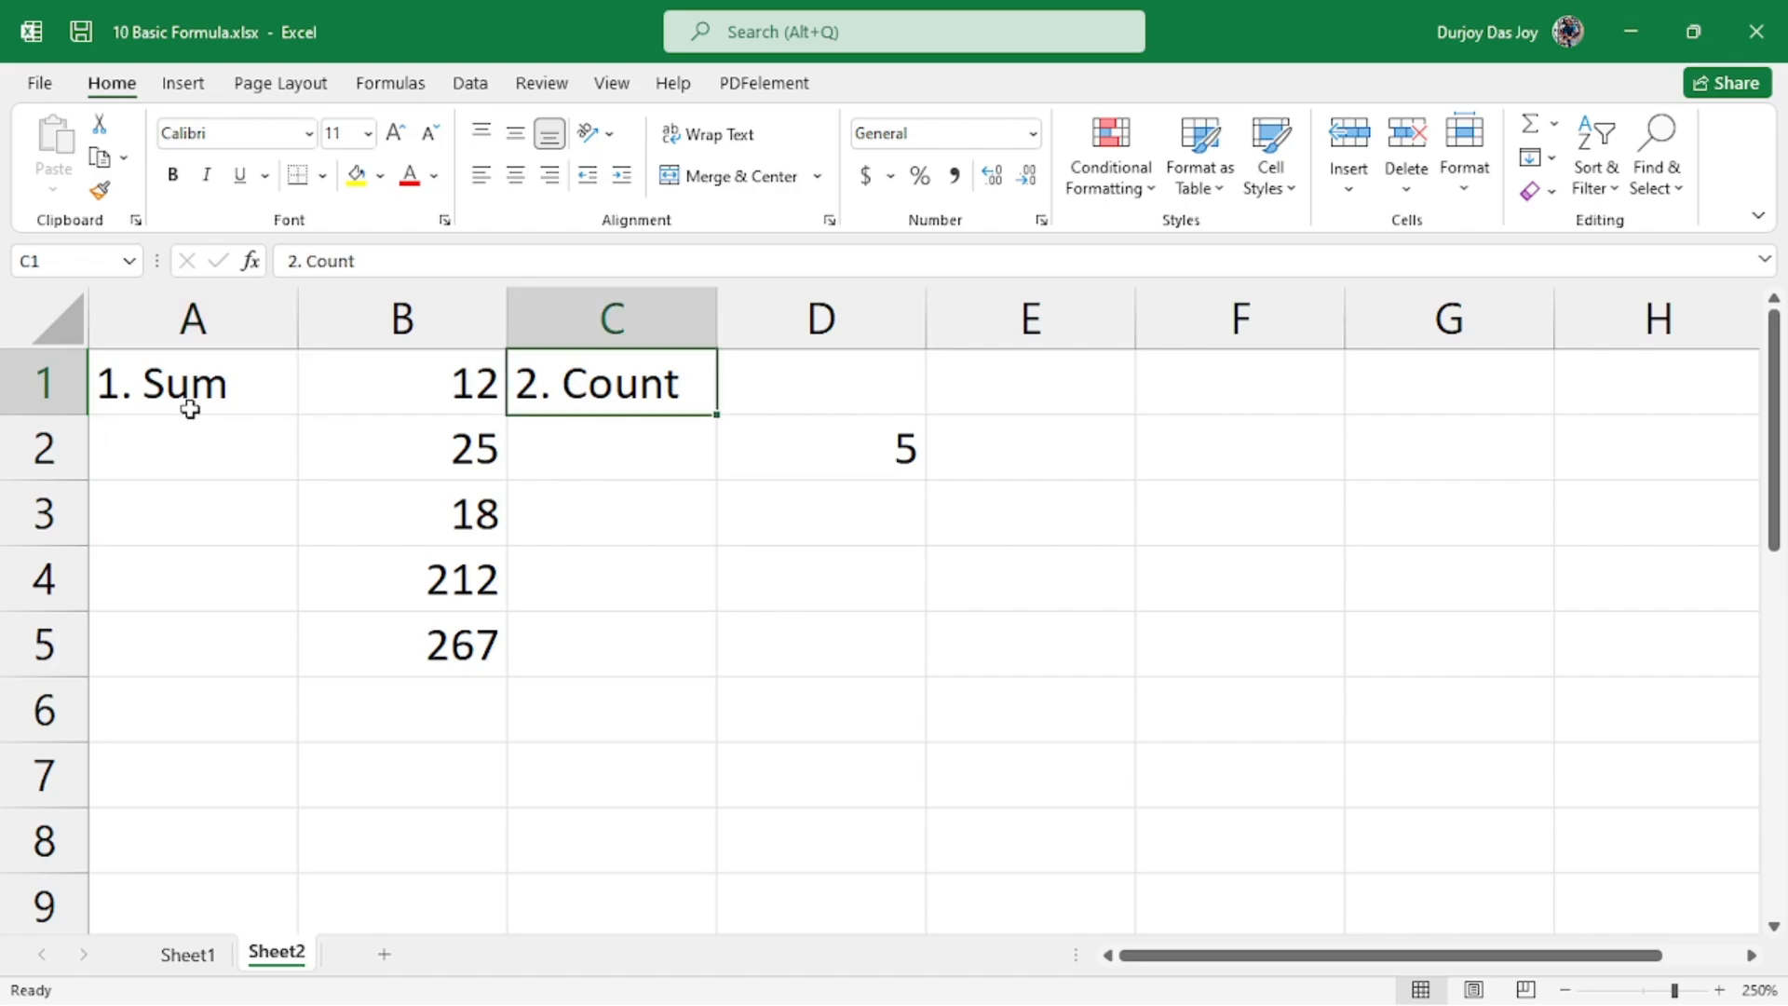
pyautogui.click(190, 403)
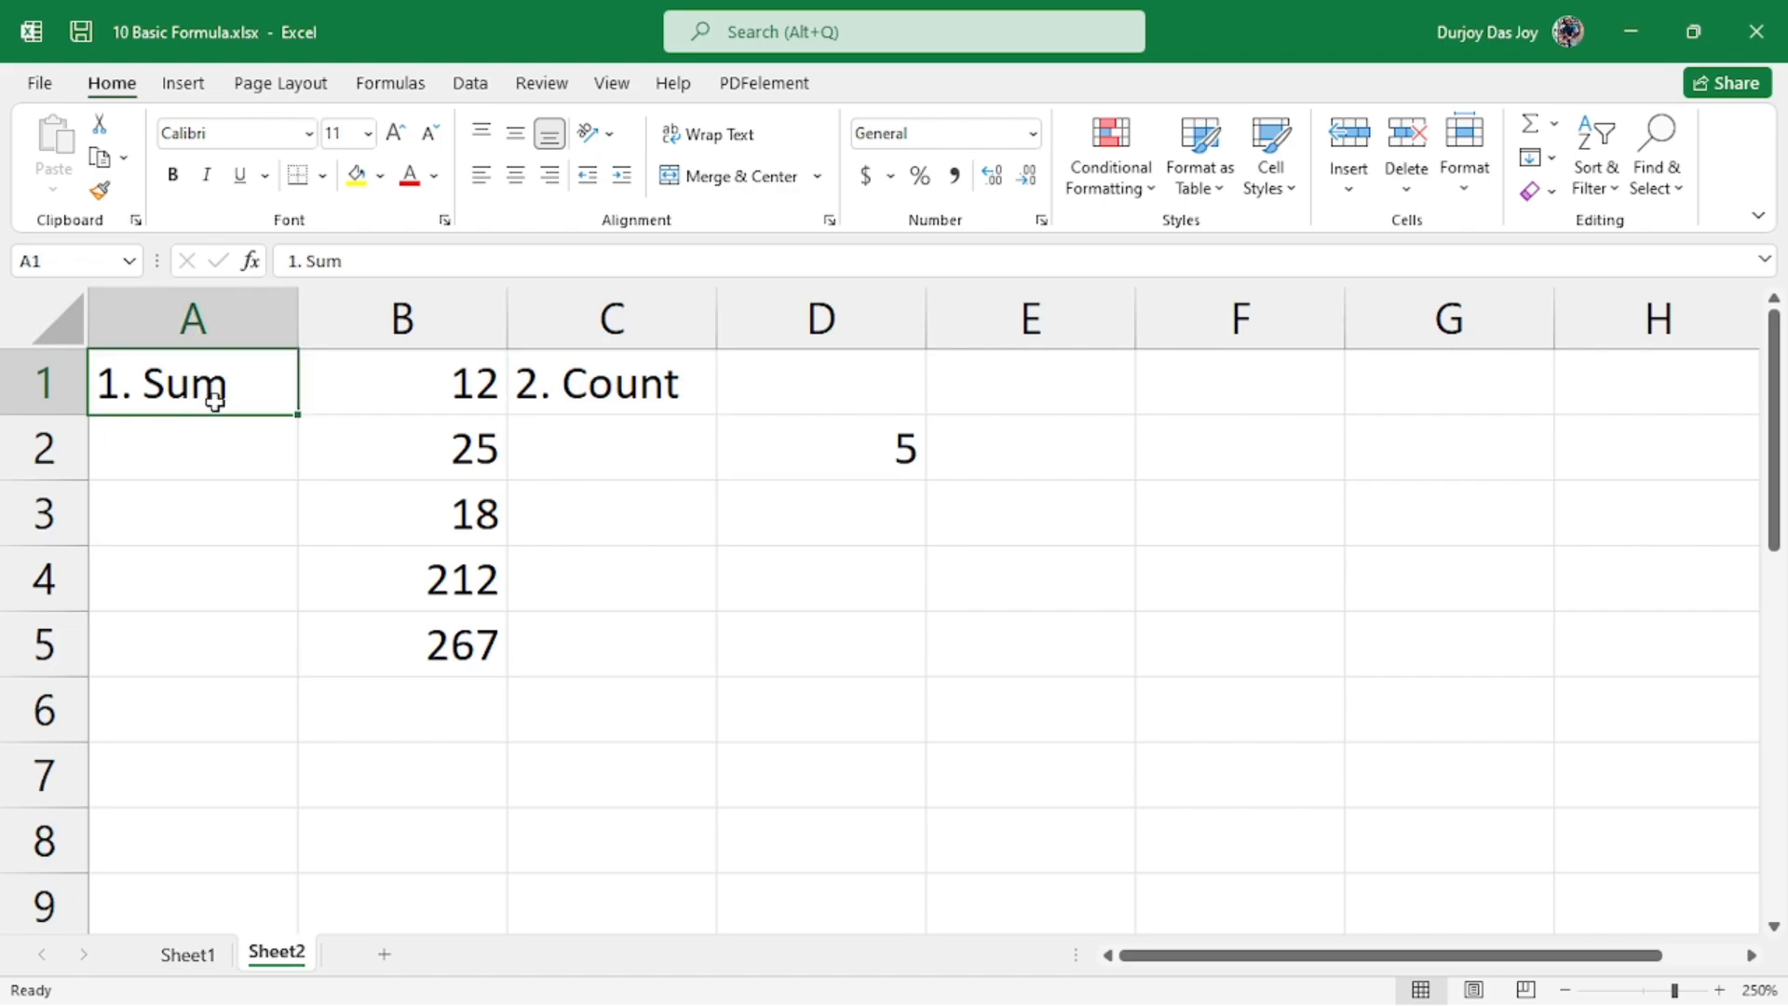
pyautogui.click(624, 391)
pyautogui.moveTo(431, 383); pyautogui.dragTo(423, 623)
pyautogui.click(540, 596)
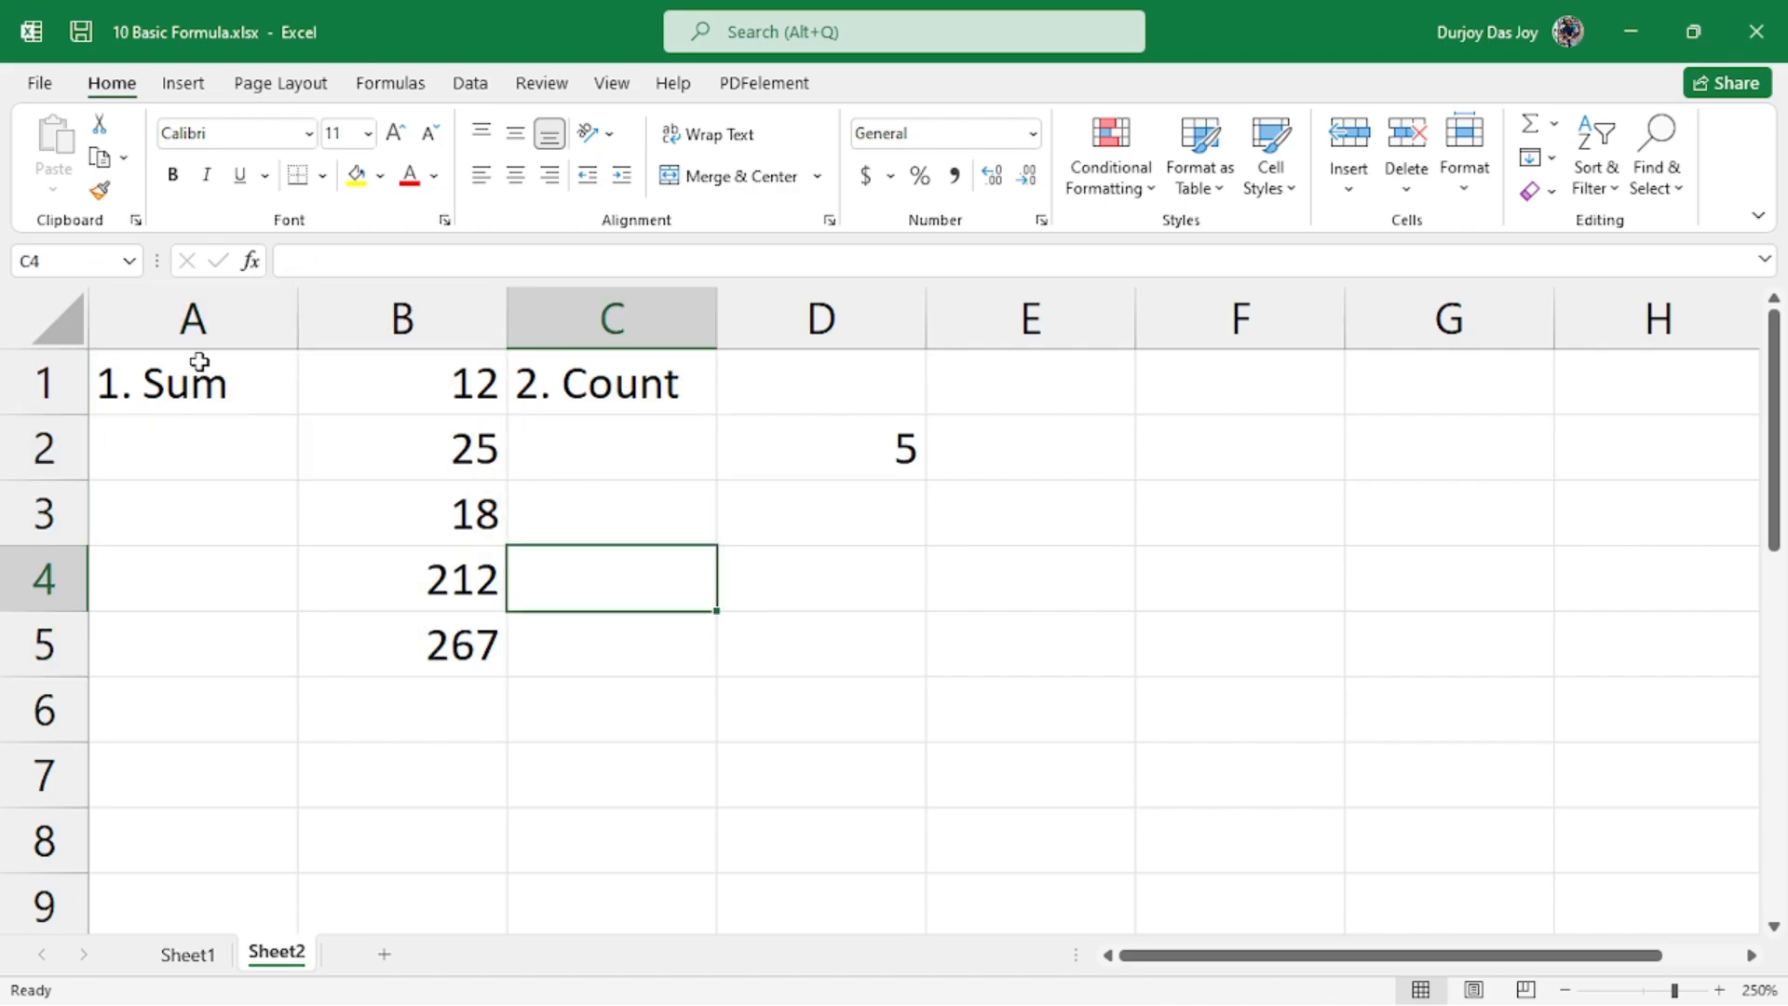
pyautogui.click(886, 459)
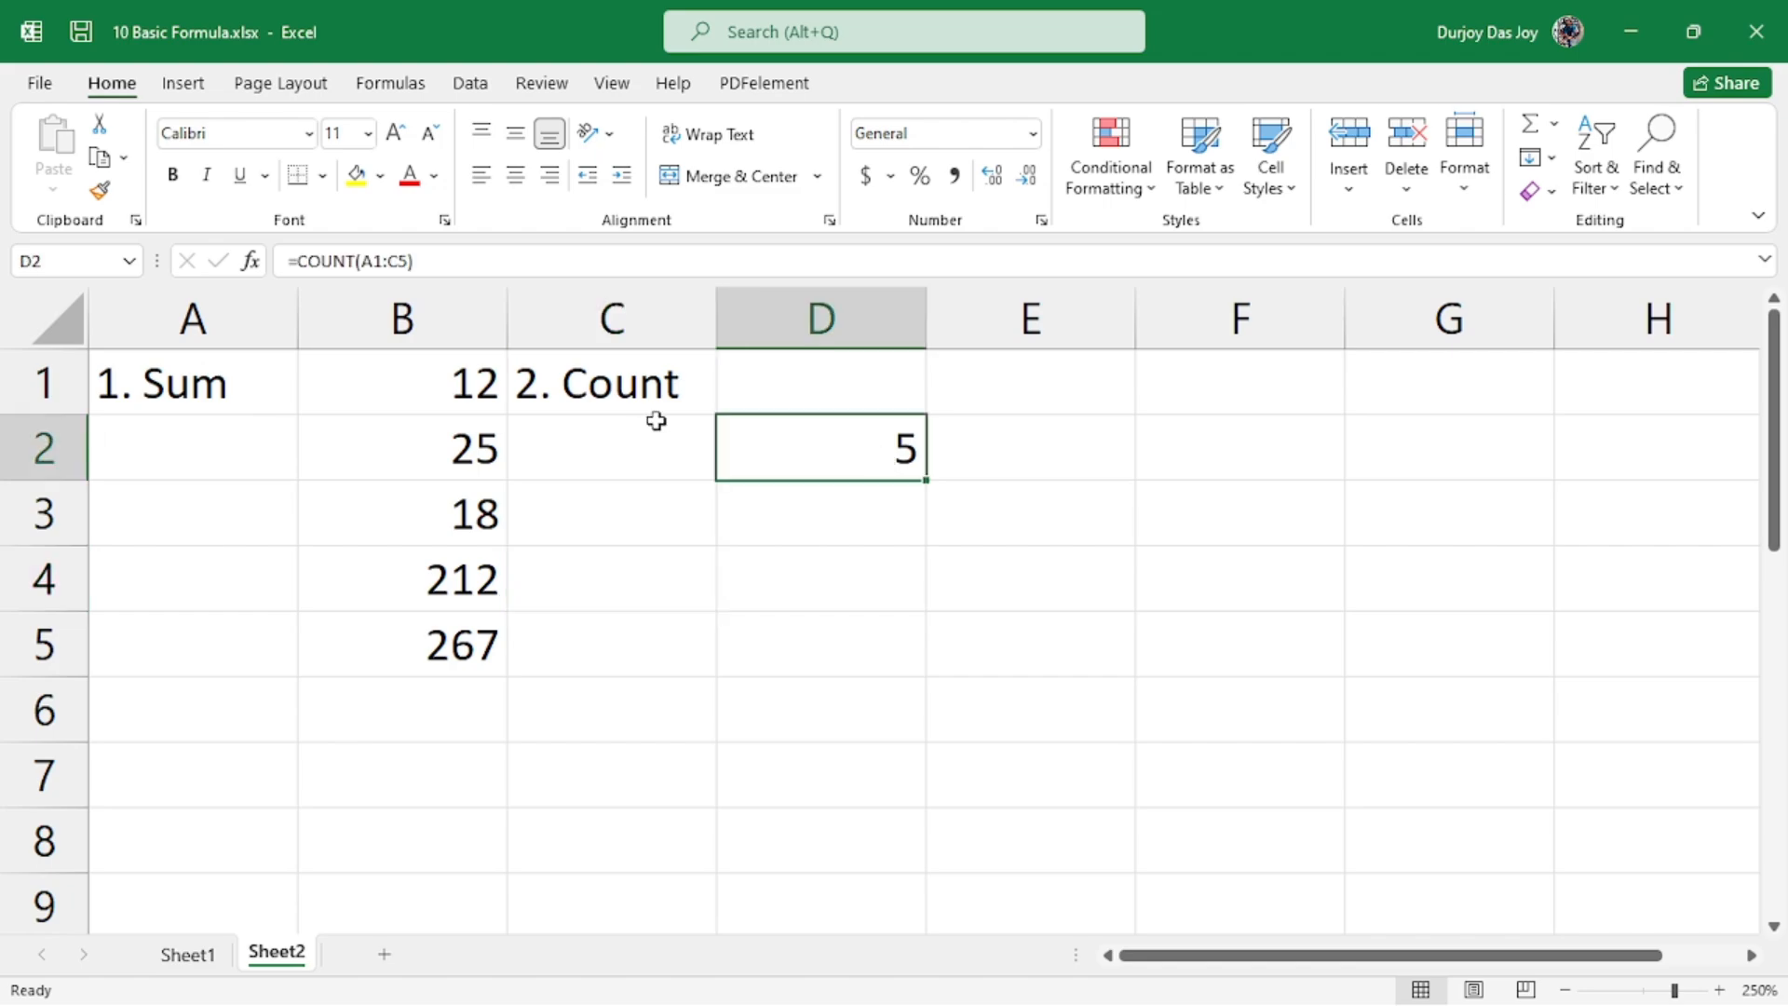
pyautogui.click(913, 525)
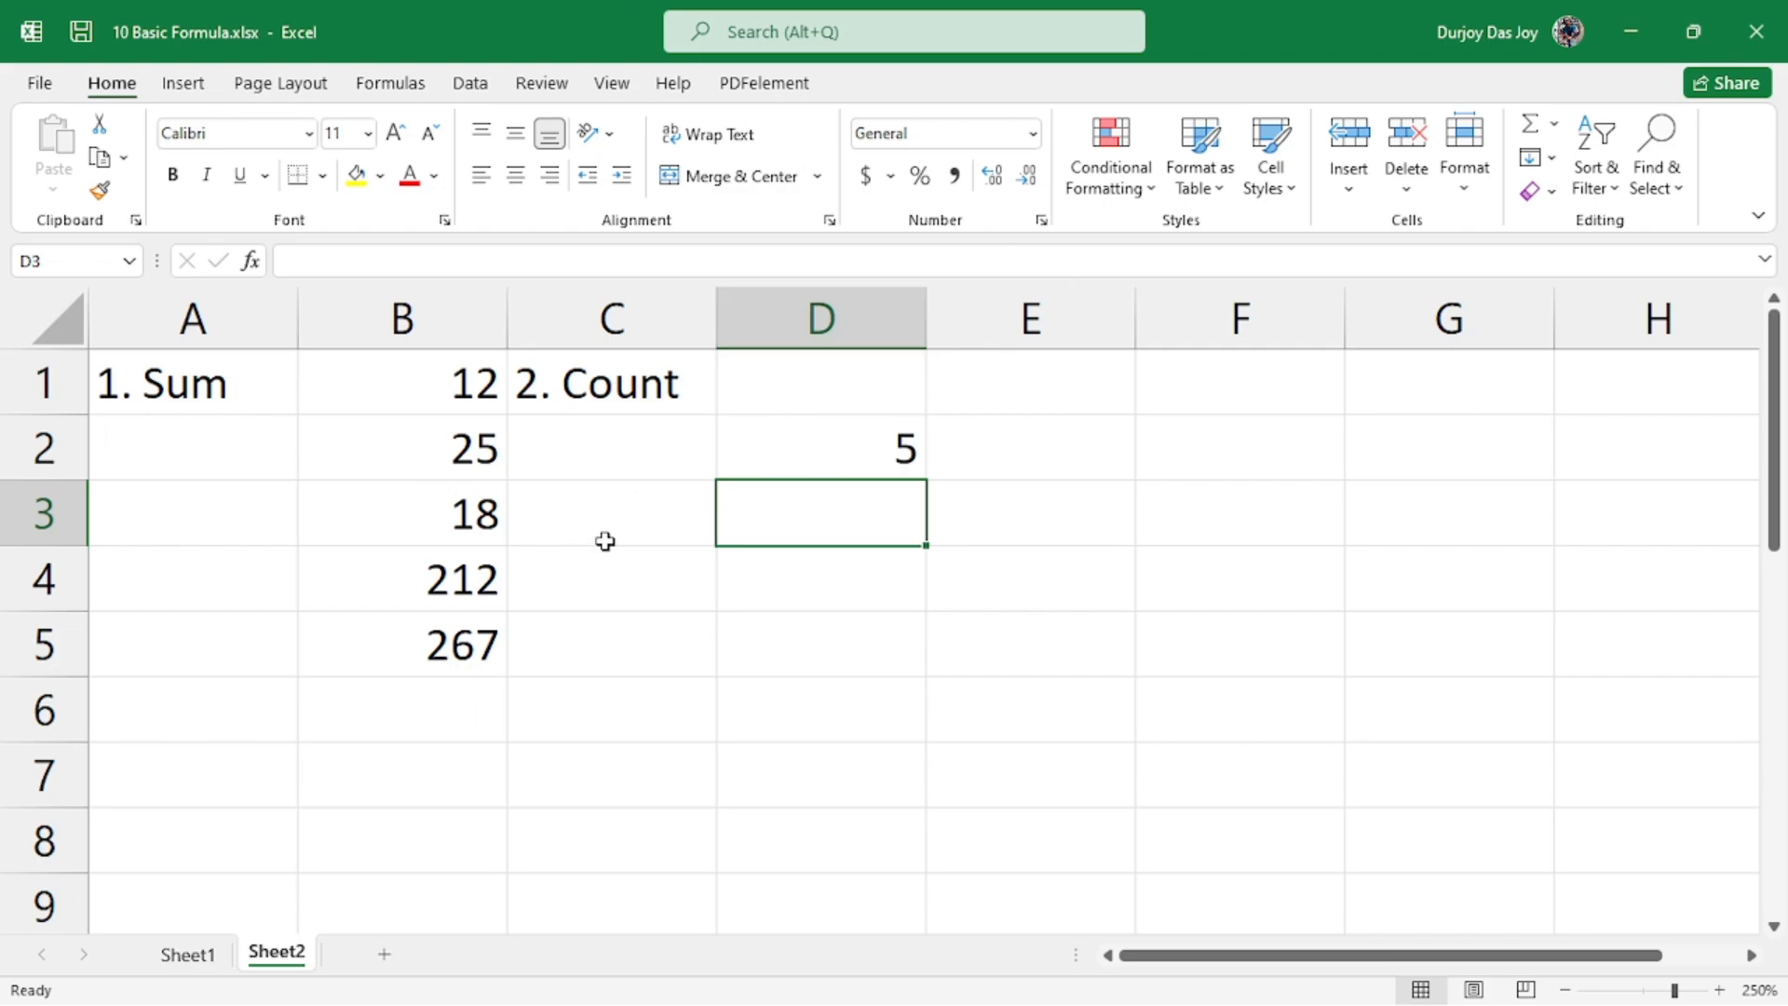
# - Enter the heading "3. Average" in cell E1
pyautogui.click(1006, 390)
pyautogui.write('3')
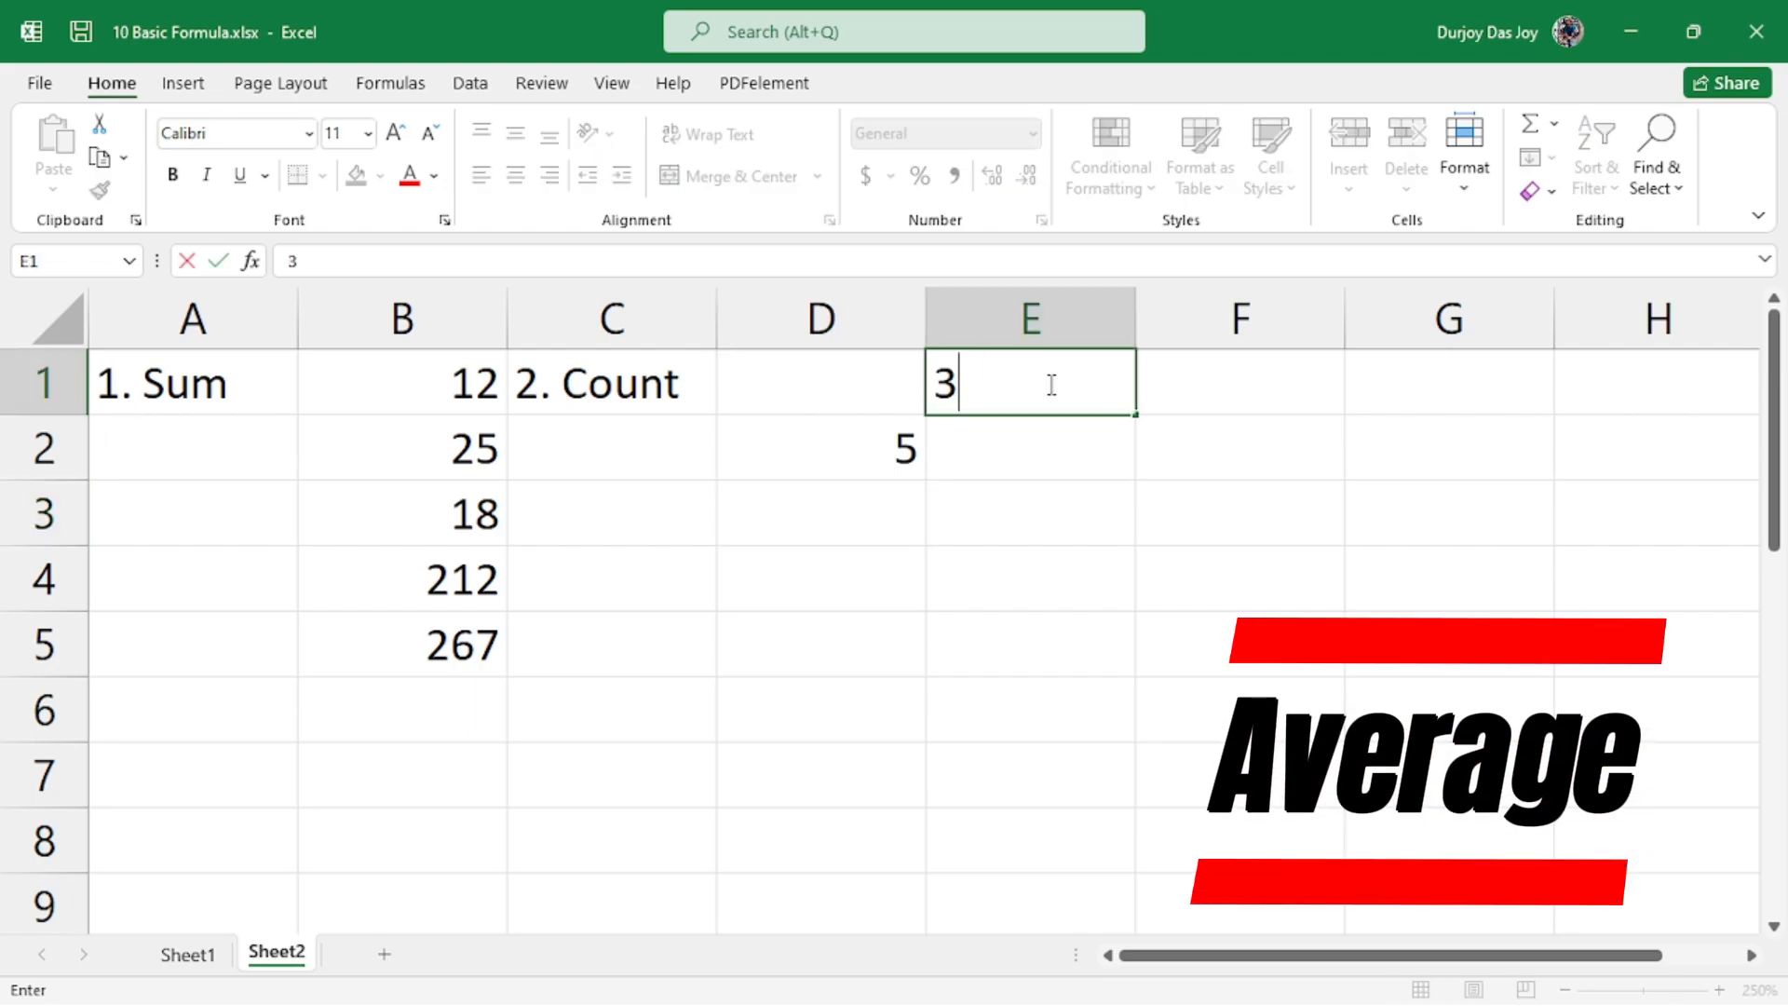
pyautogui.write('. Average')
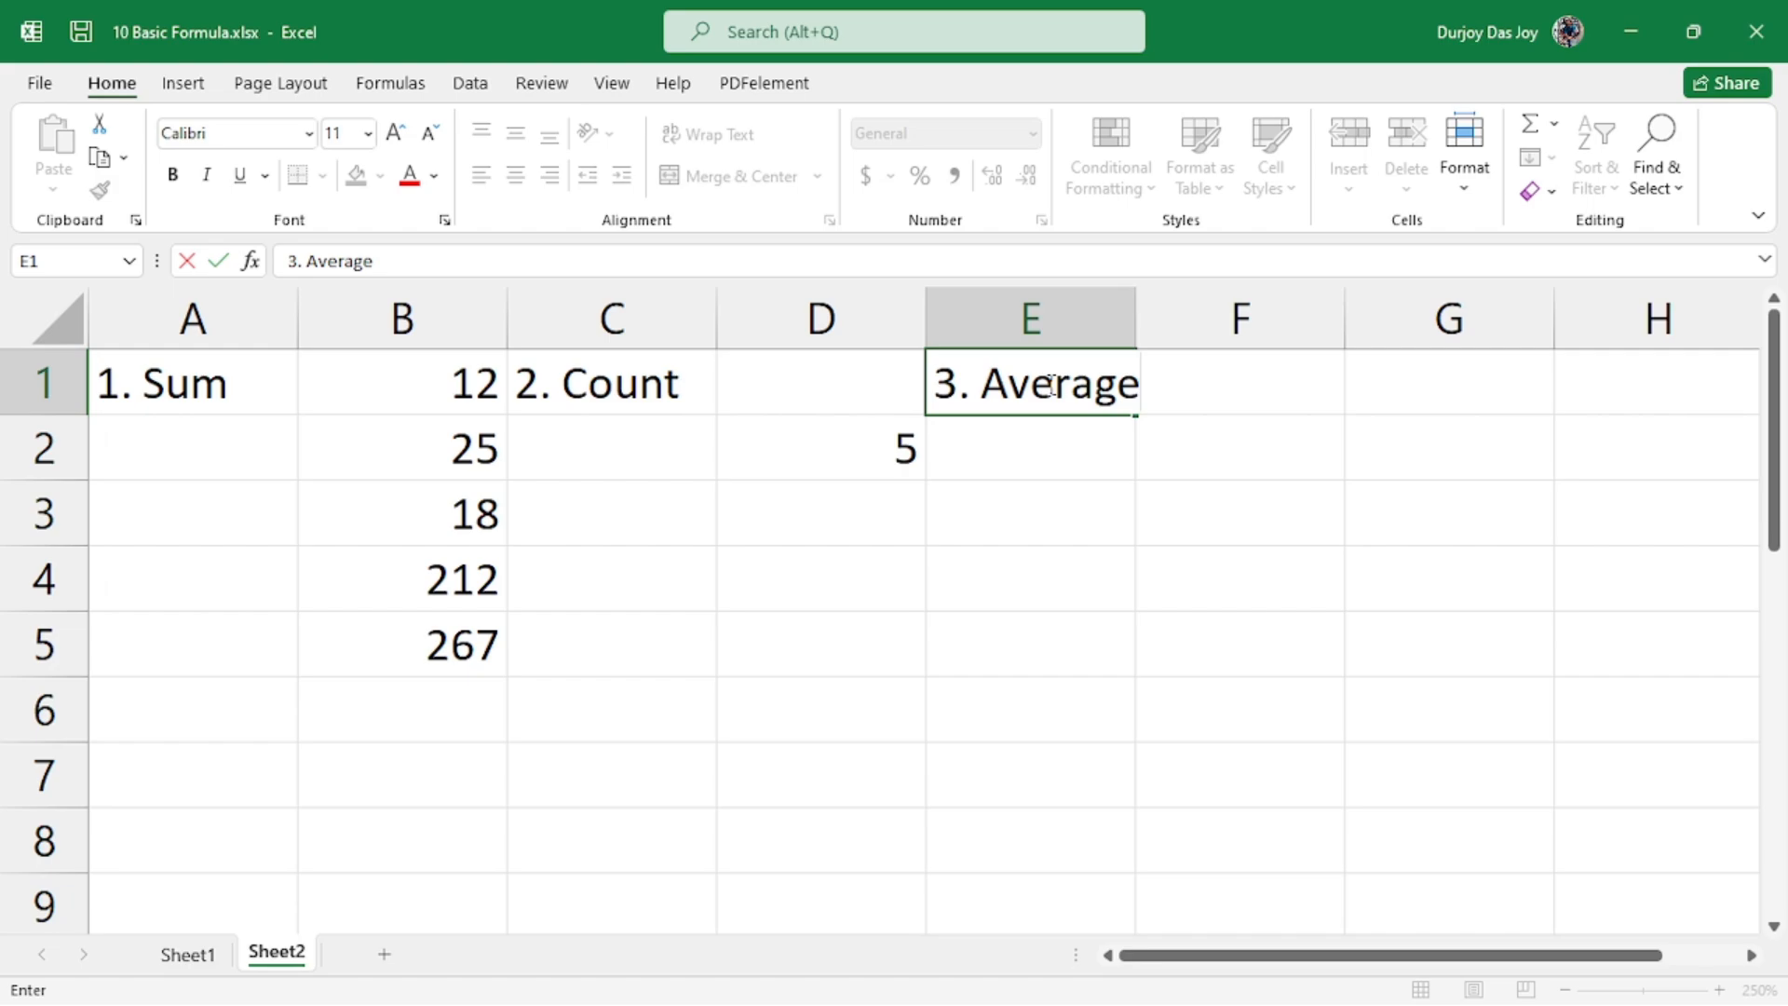
pyautogui.press('Return')
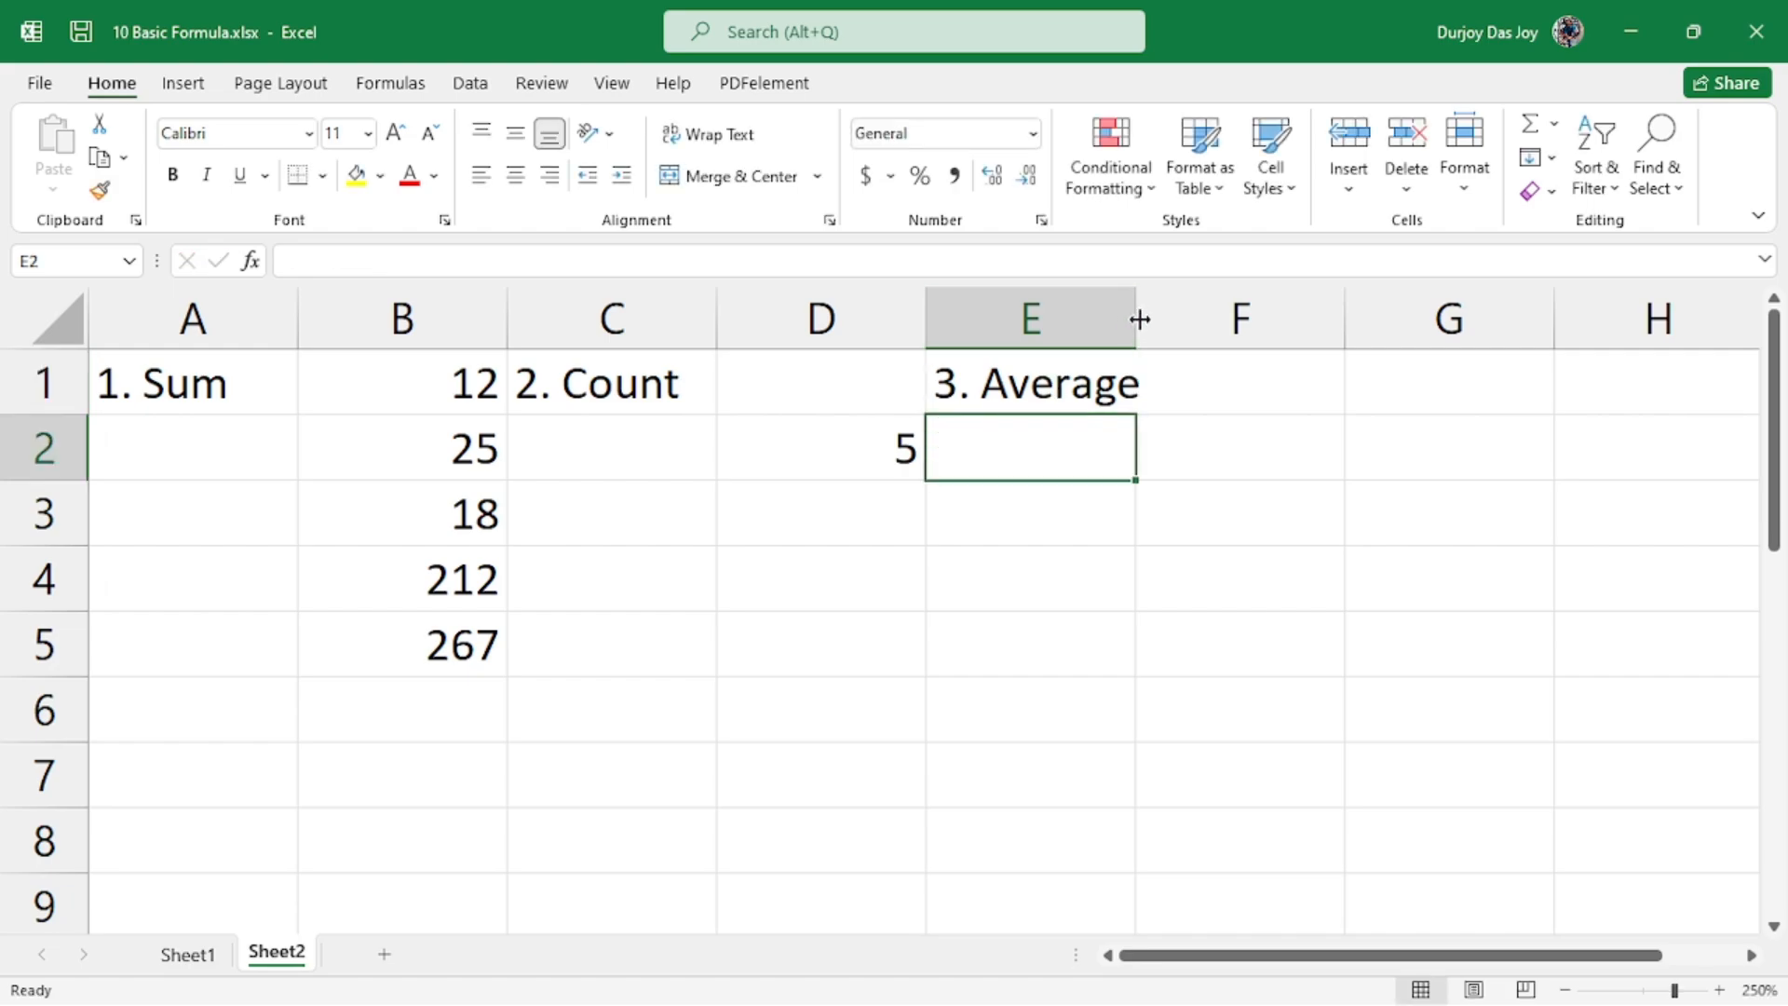
# - Widen column E slightly so the "3. Average" heading fits, and select cell E2
pyautogui.moveTo(1136, 317); pyautogui.dragTo(1167, 326)
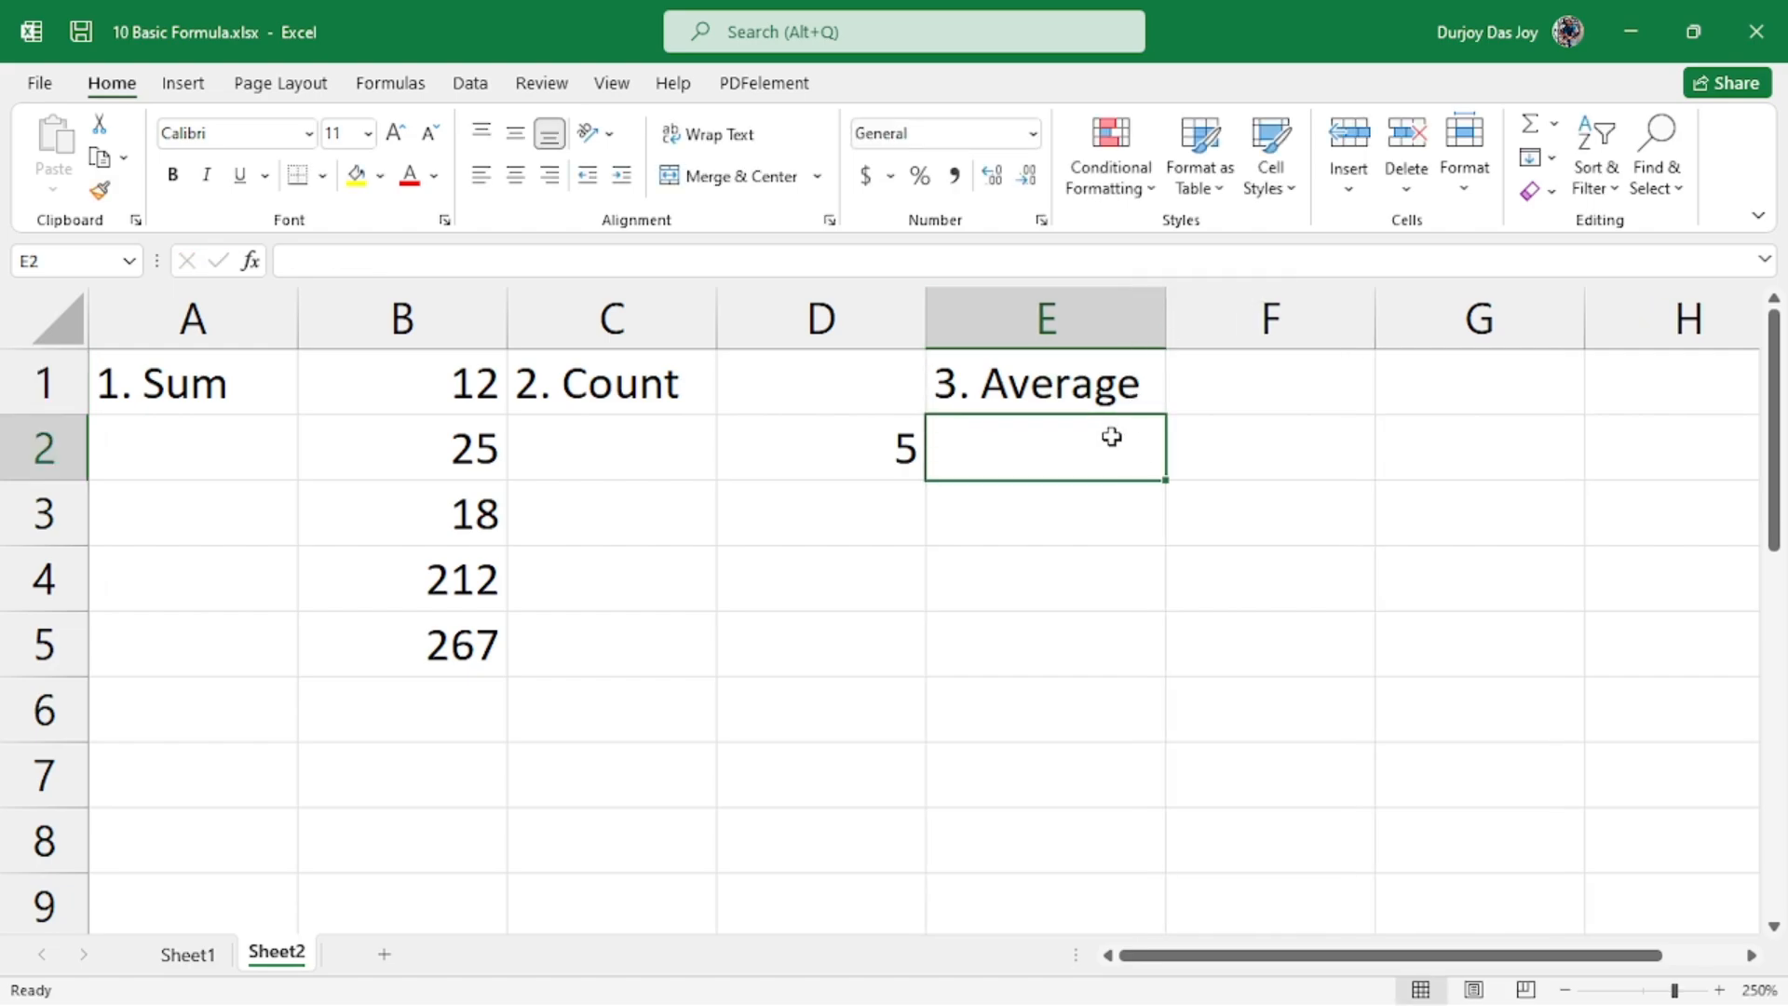
pyautogui.click(1078, 517)
pyautogui.click(1070, 451)
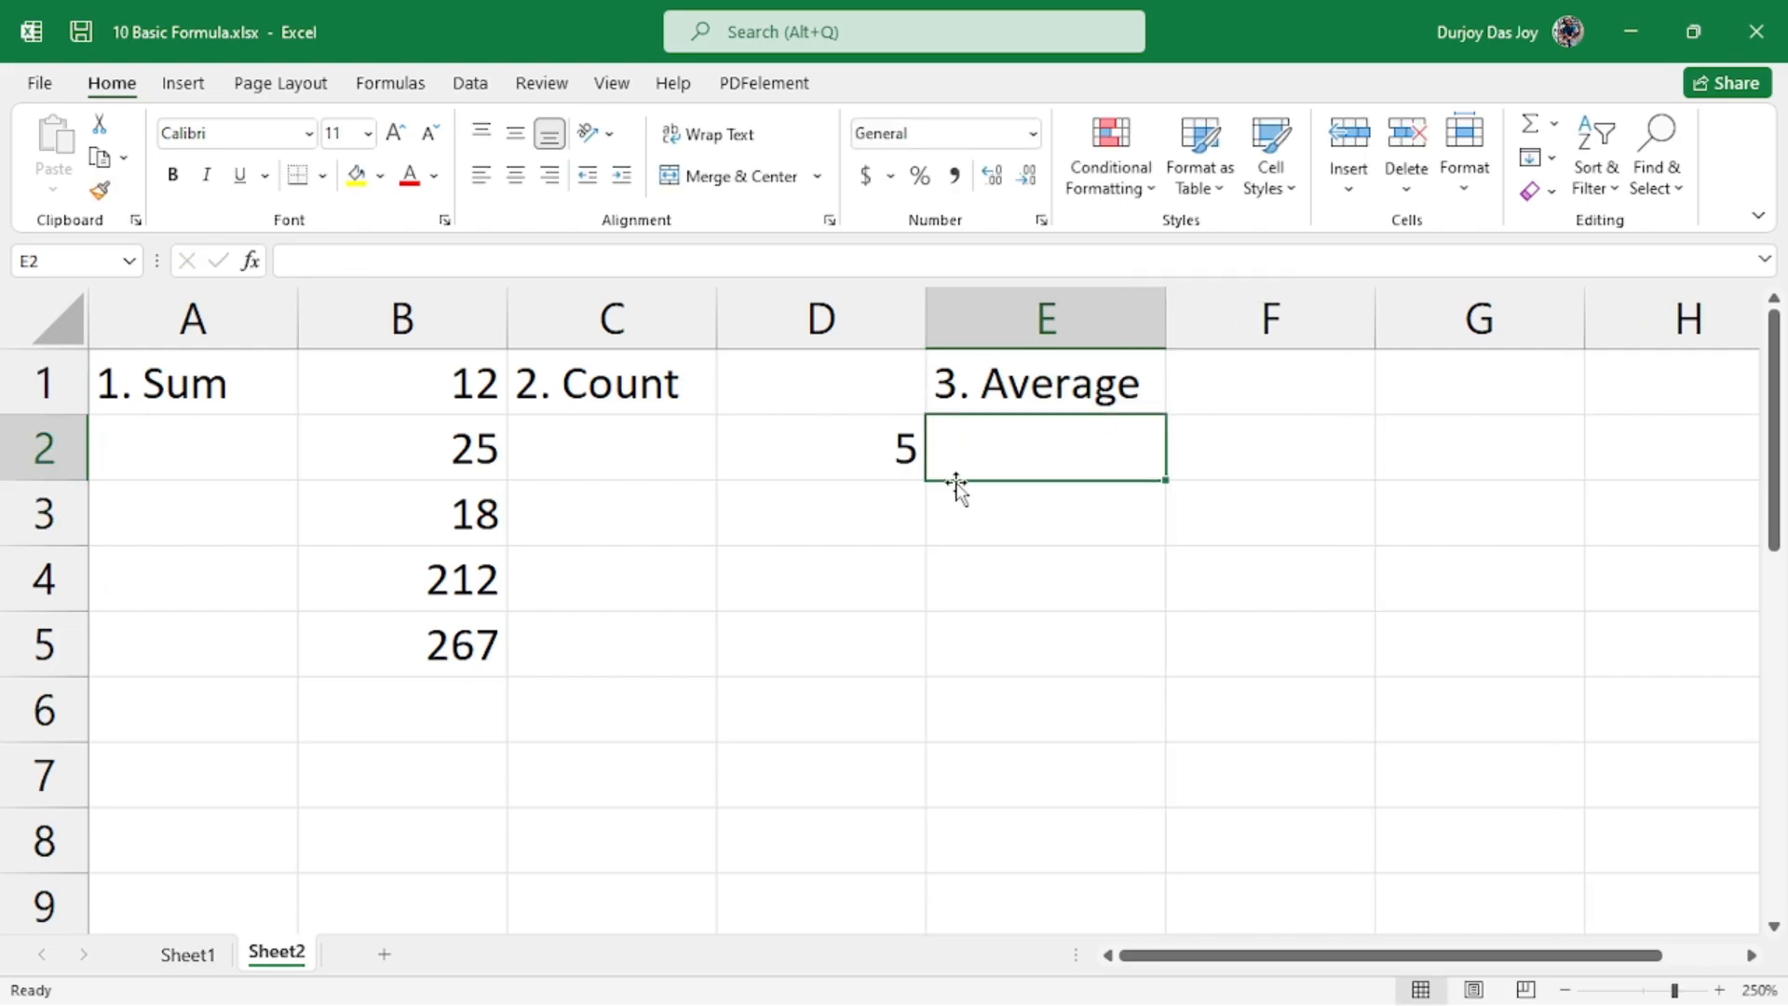
pyautogui.click(980, 262)
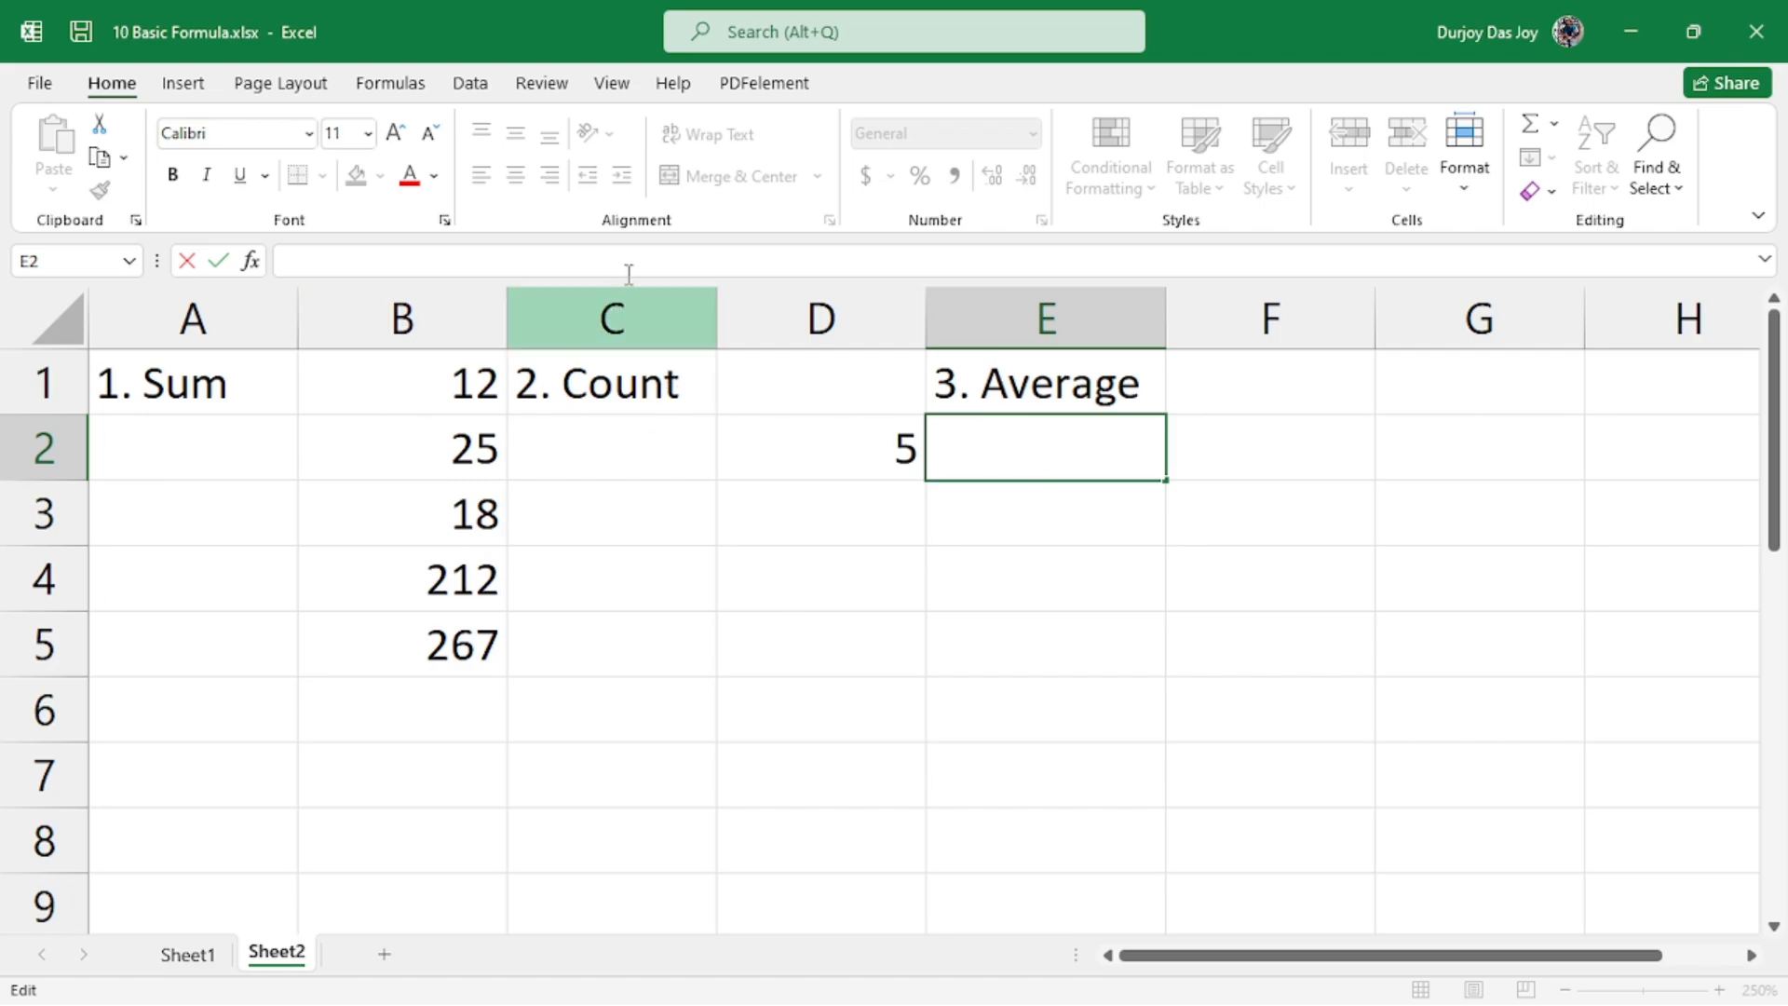
pyautogui.write('=')
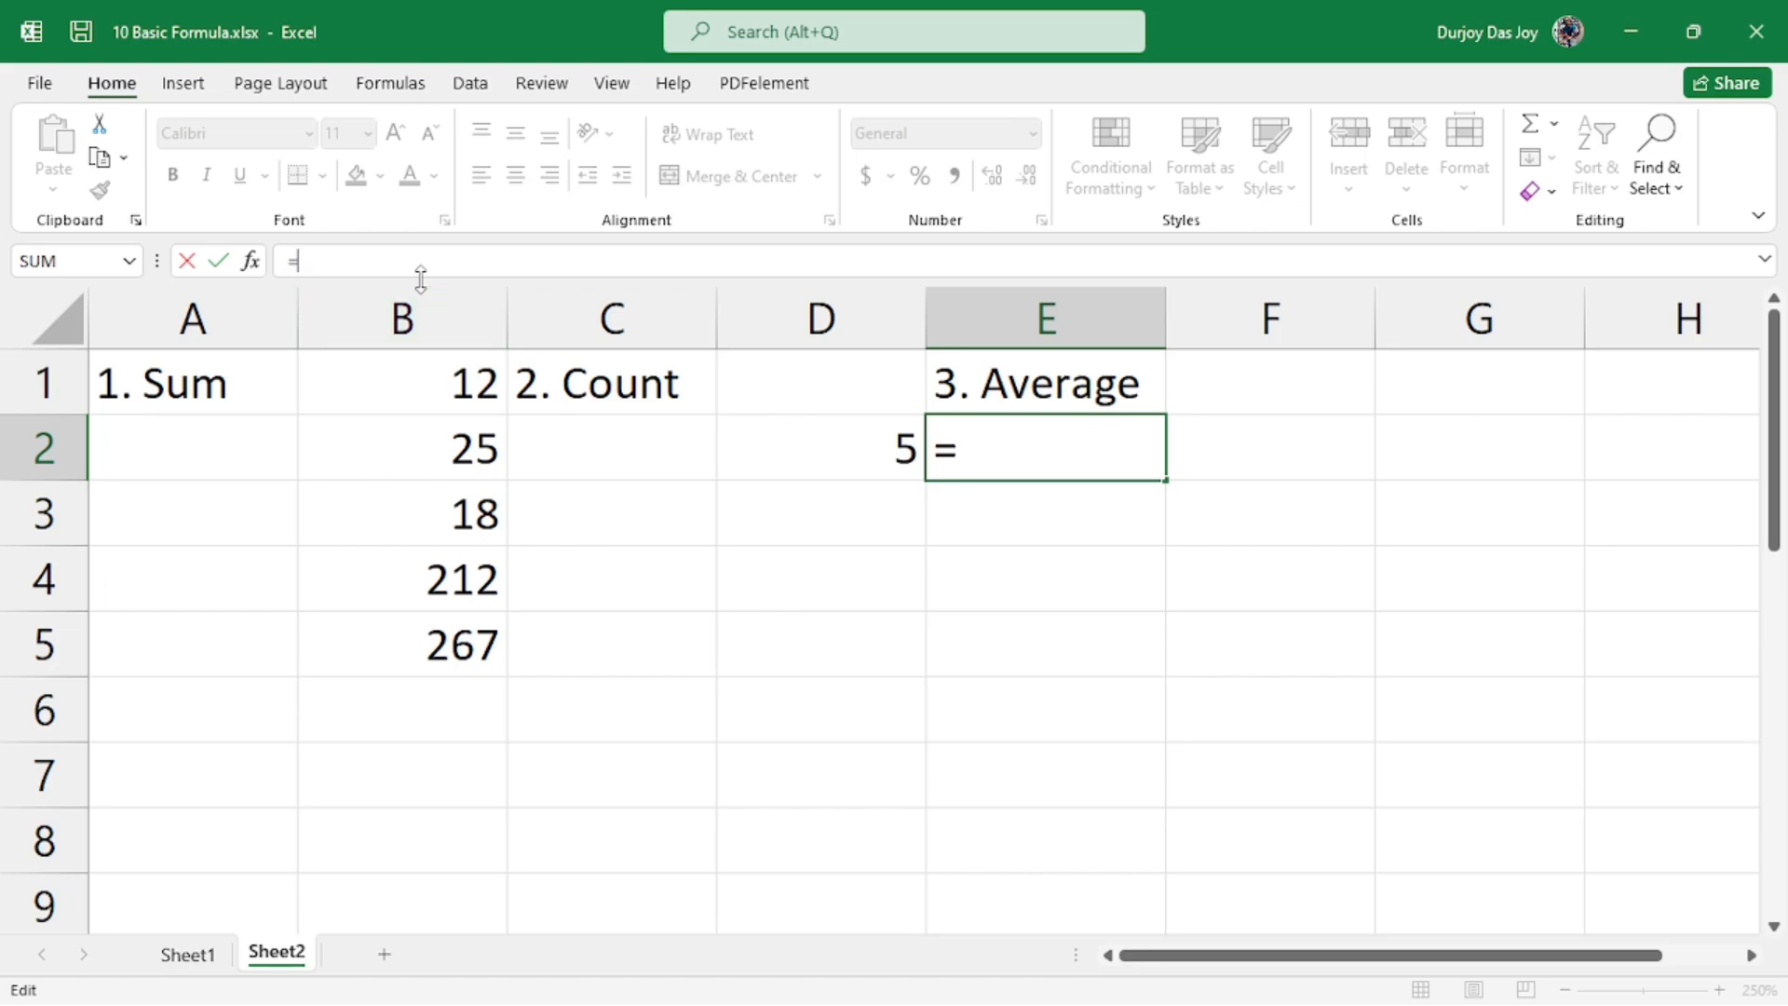
pyautogui.write('sum')
pyautogui.press('BackSpace')
pyautogui.press('BackSpace')
pyautogui.press('BackSpace')
pyautogui.press('BackSpace')
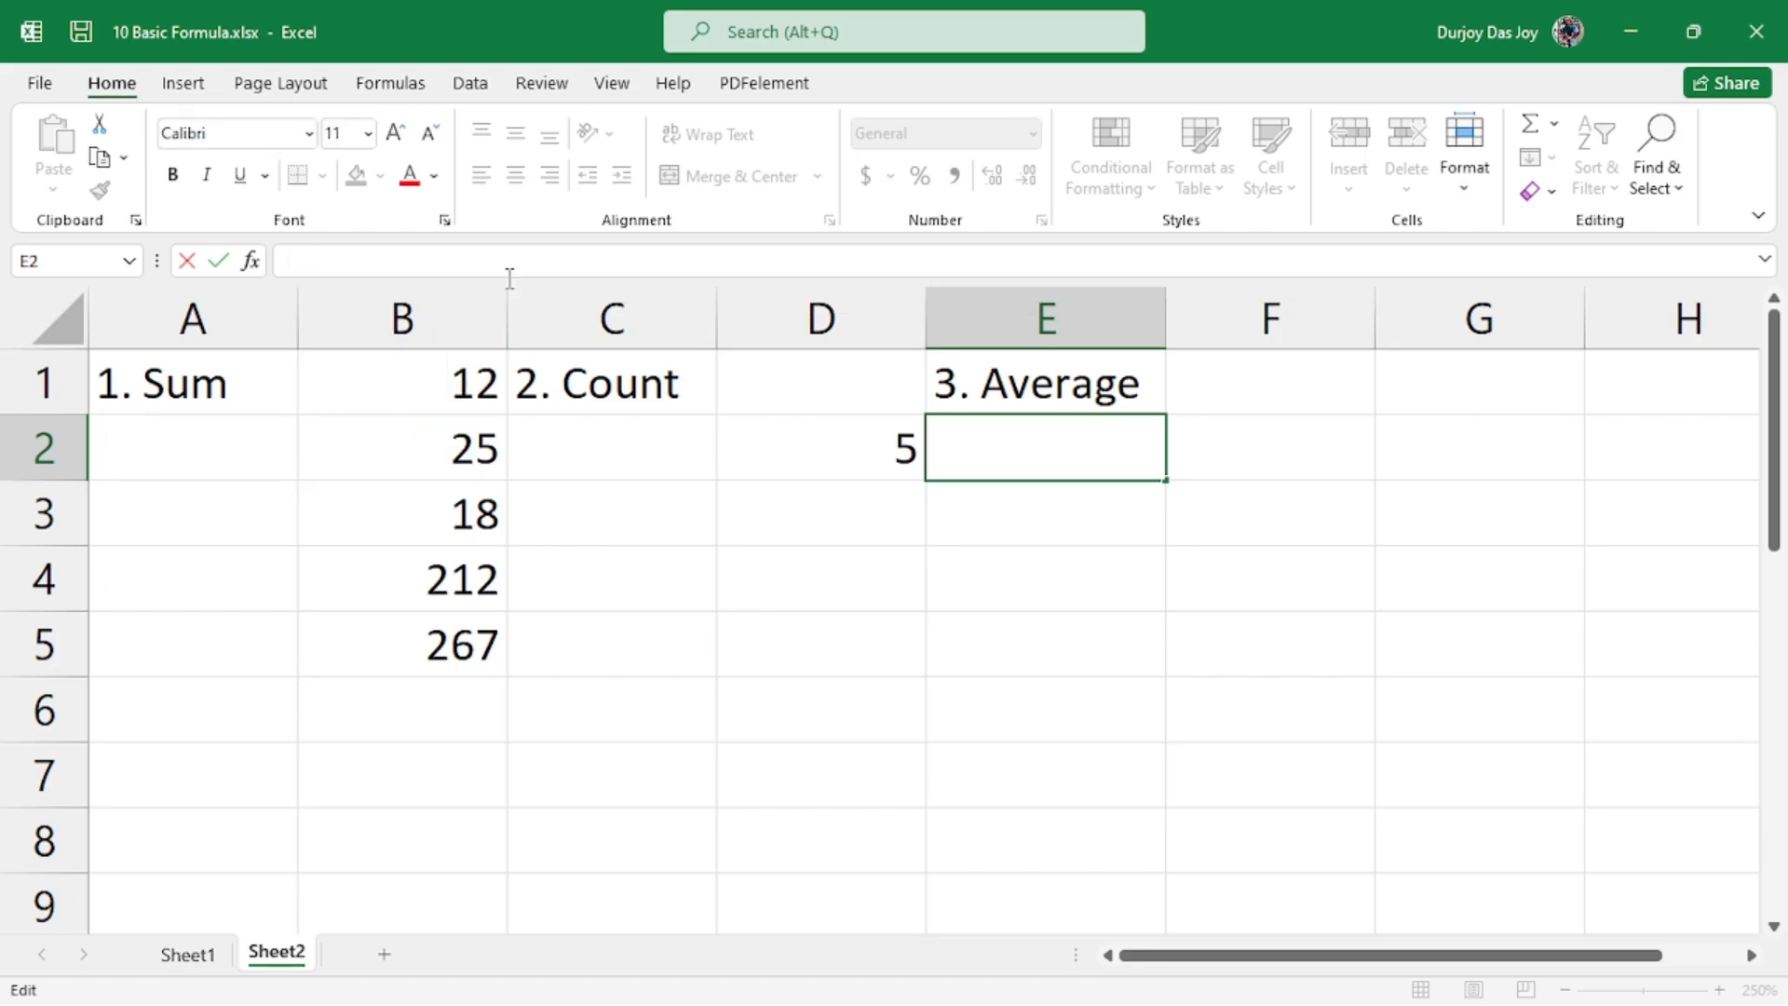
# - Enter the formula =B5/4 in cell E2 to calculate the average manually from the sum
pyautogui.write('=')
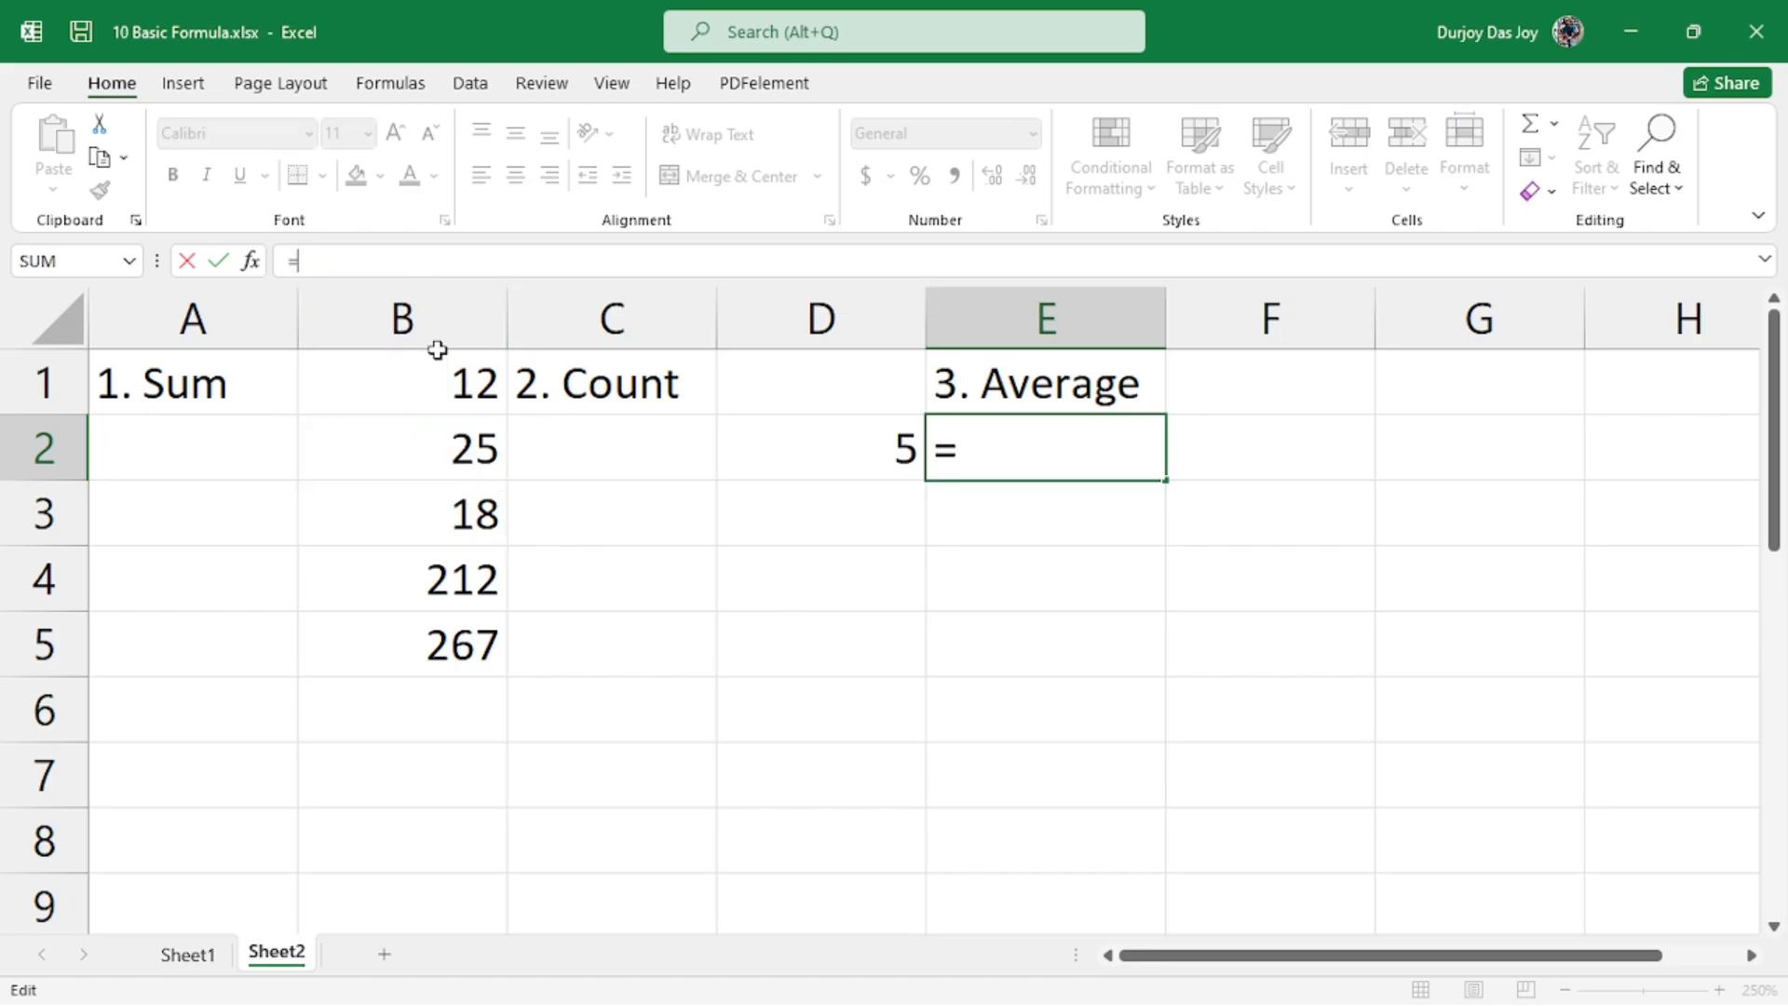
pyautogui.click(450, 641)
pyautogui.write('/')
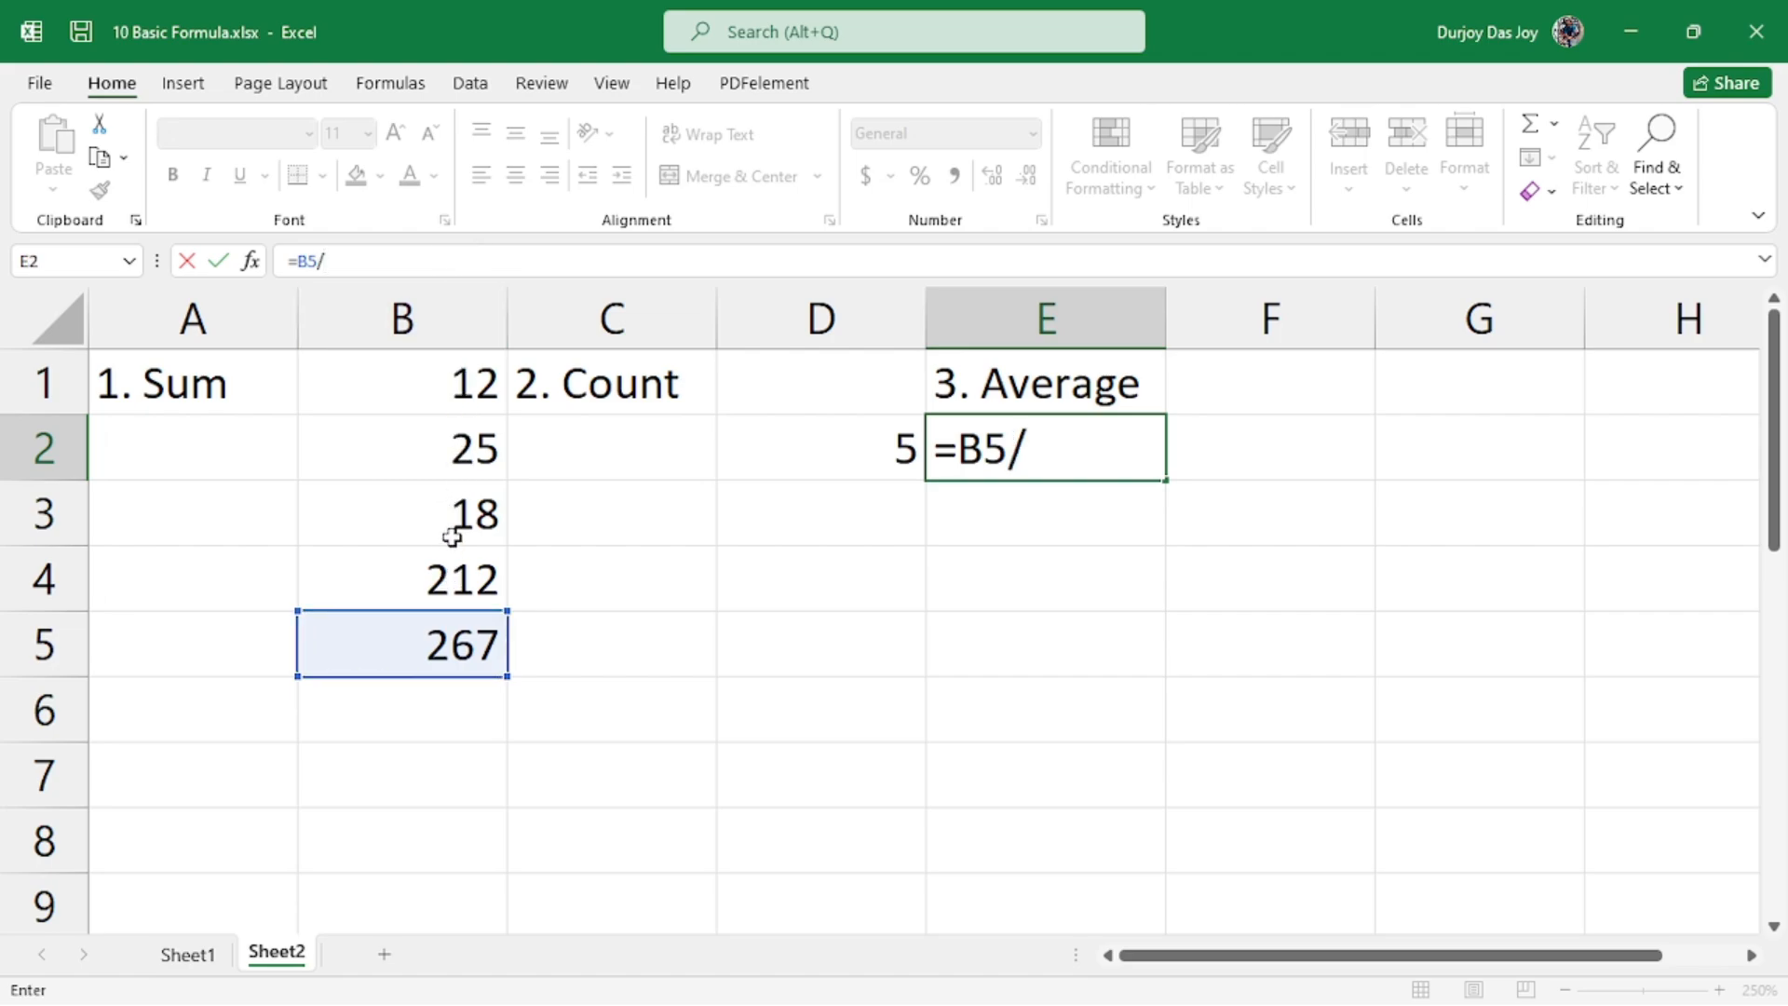
pyautogui.write('4')
pyautogui.press('Return')
pyautogui.click(1018, 449)
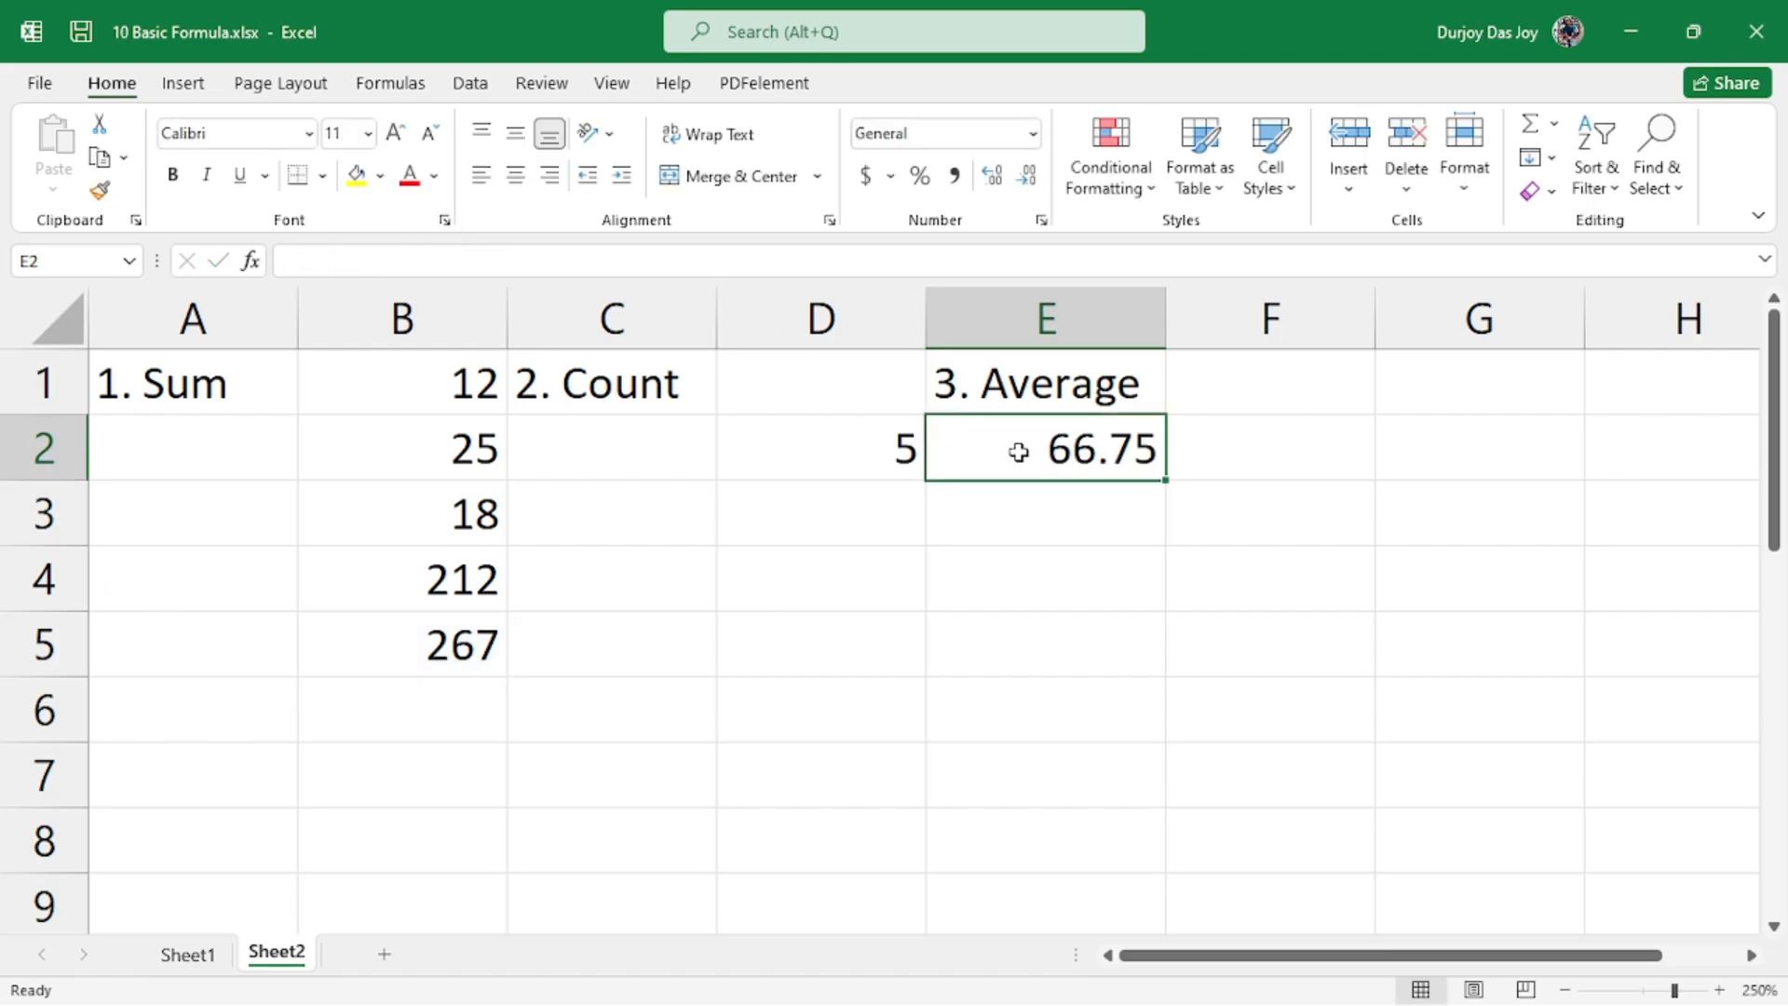
pyautogui.click(1035, 512)
pyautogui.click(1034, 458)
pyautogui.click(1036, 518)
pyautogui.click(1017, 461)
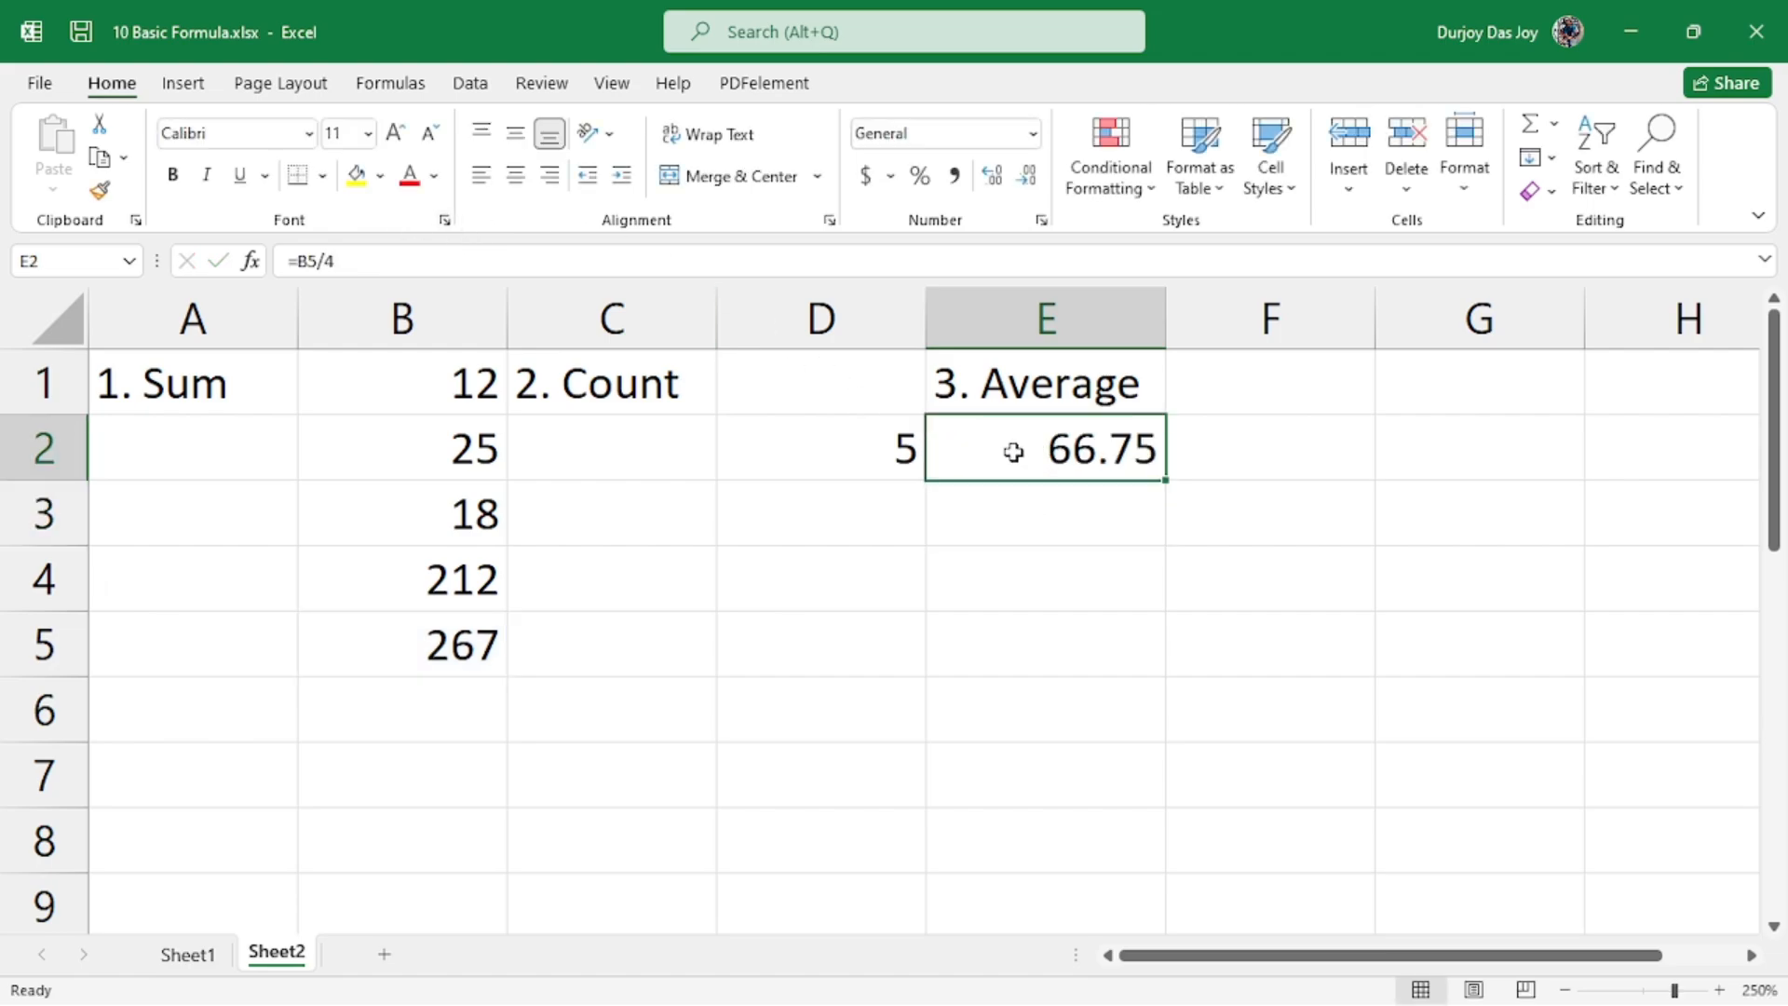
# - Clear the manual average formula from cell E2
pyautogui.click(1015, 503)
pyautogui.doubleClick(1025, 449)
pyautogui.moveTo(1052, 452); pyautogui.dragTo(1000, 472)
pyautogui.press('BackSpace')
pyautogui.press('BackSpace')
pyautogui.press('BackSpace')
pyautogui.press('BackSpace')
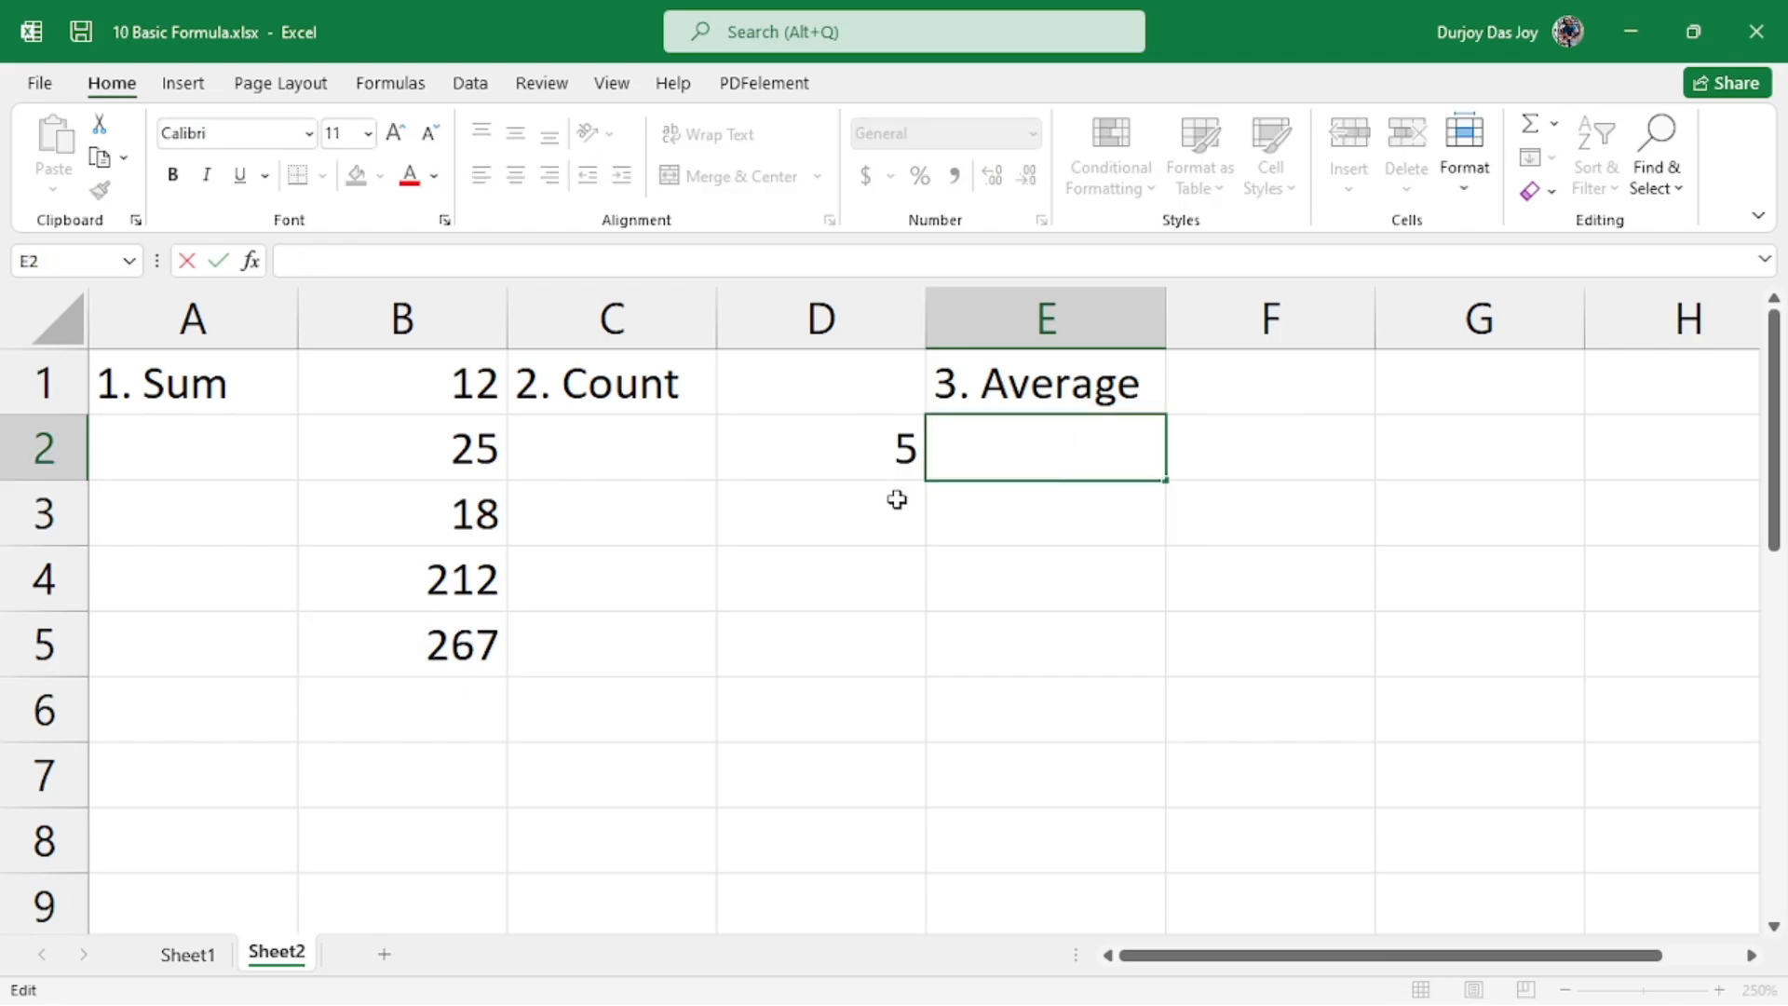
pyautogui.press('Return')
# - Enter the formula =AVERAGE(B1:B4) in cell E3 to average the four numbers in column B
pyautogui.click(560, 266)
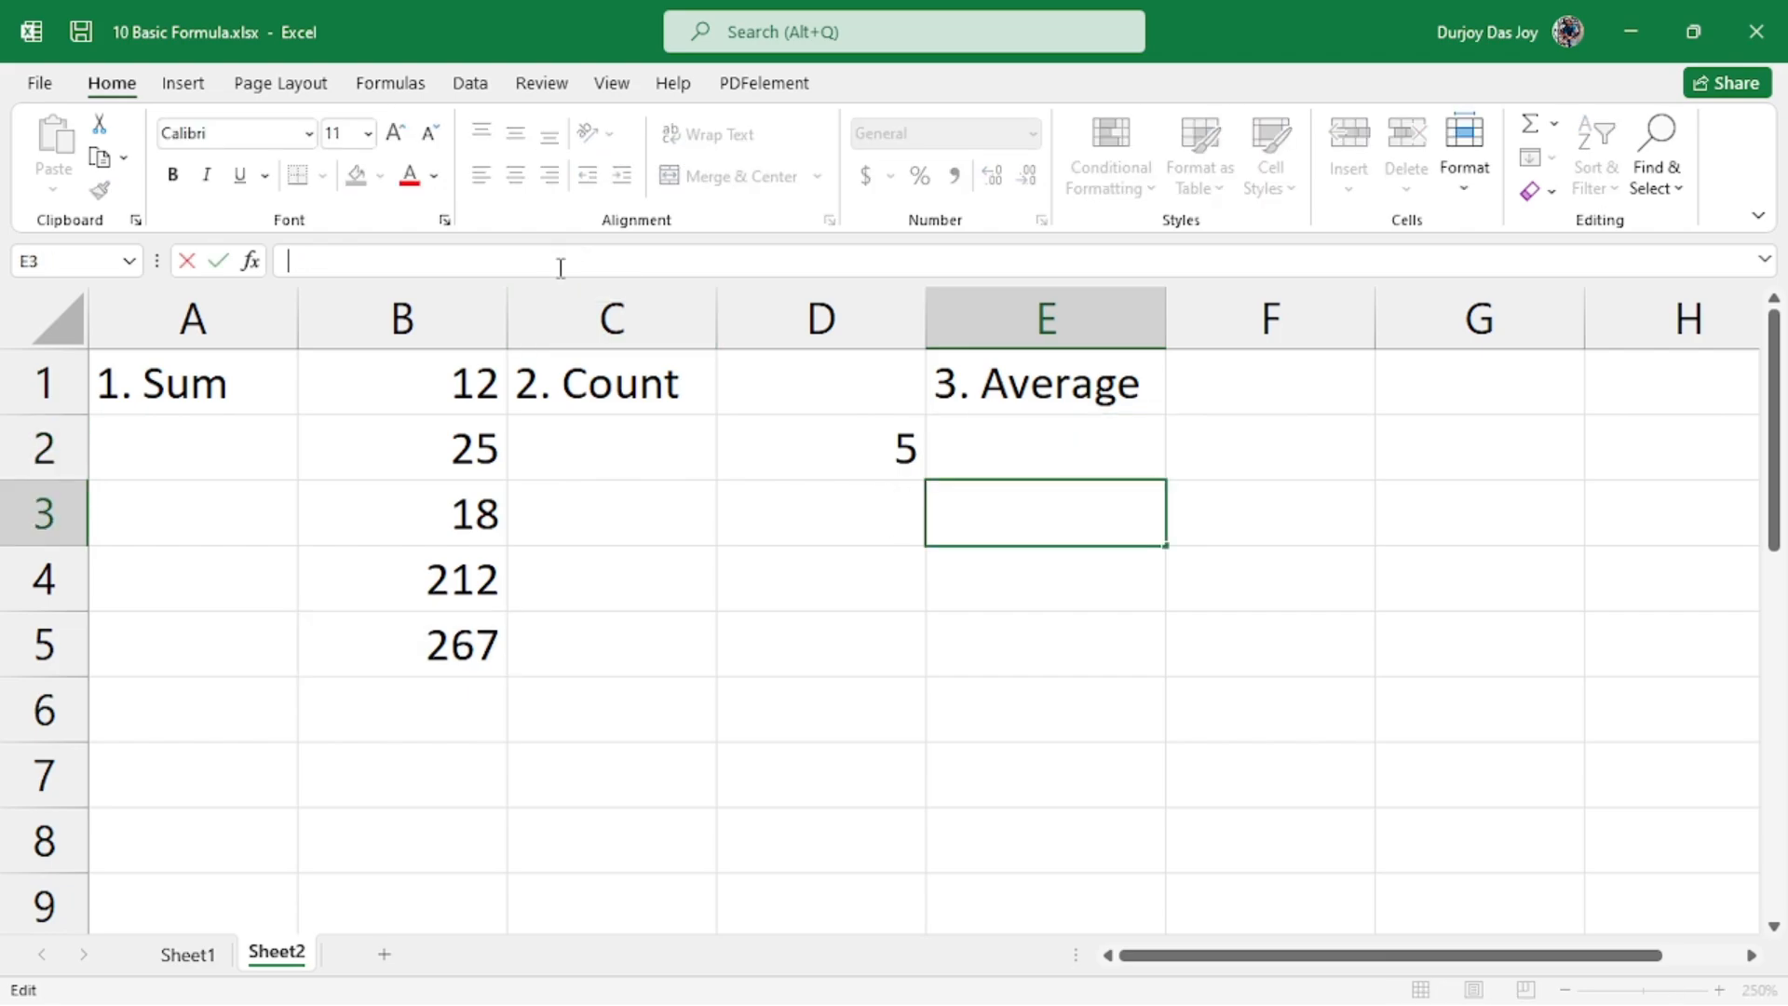
pyautogui.write('=av')
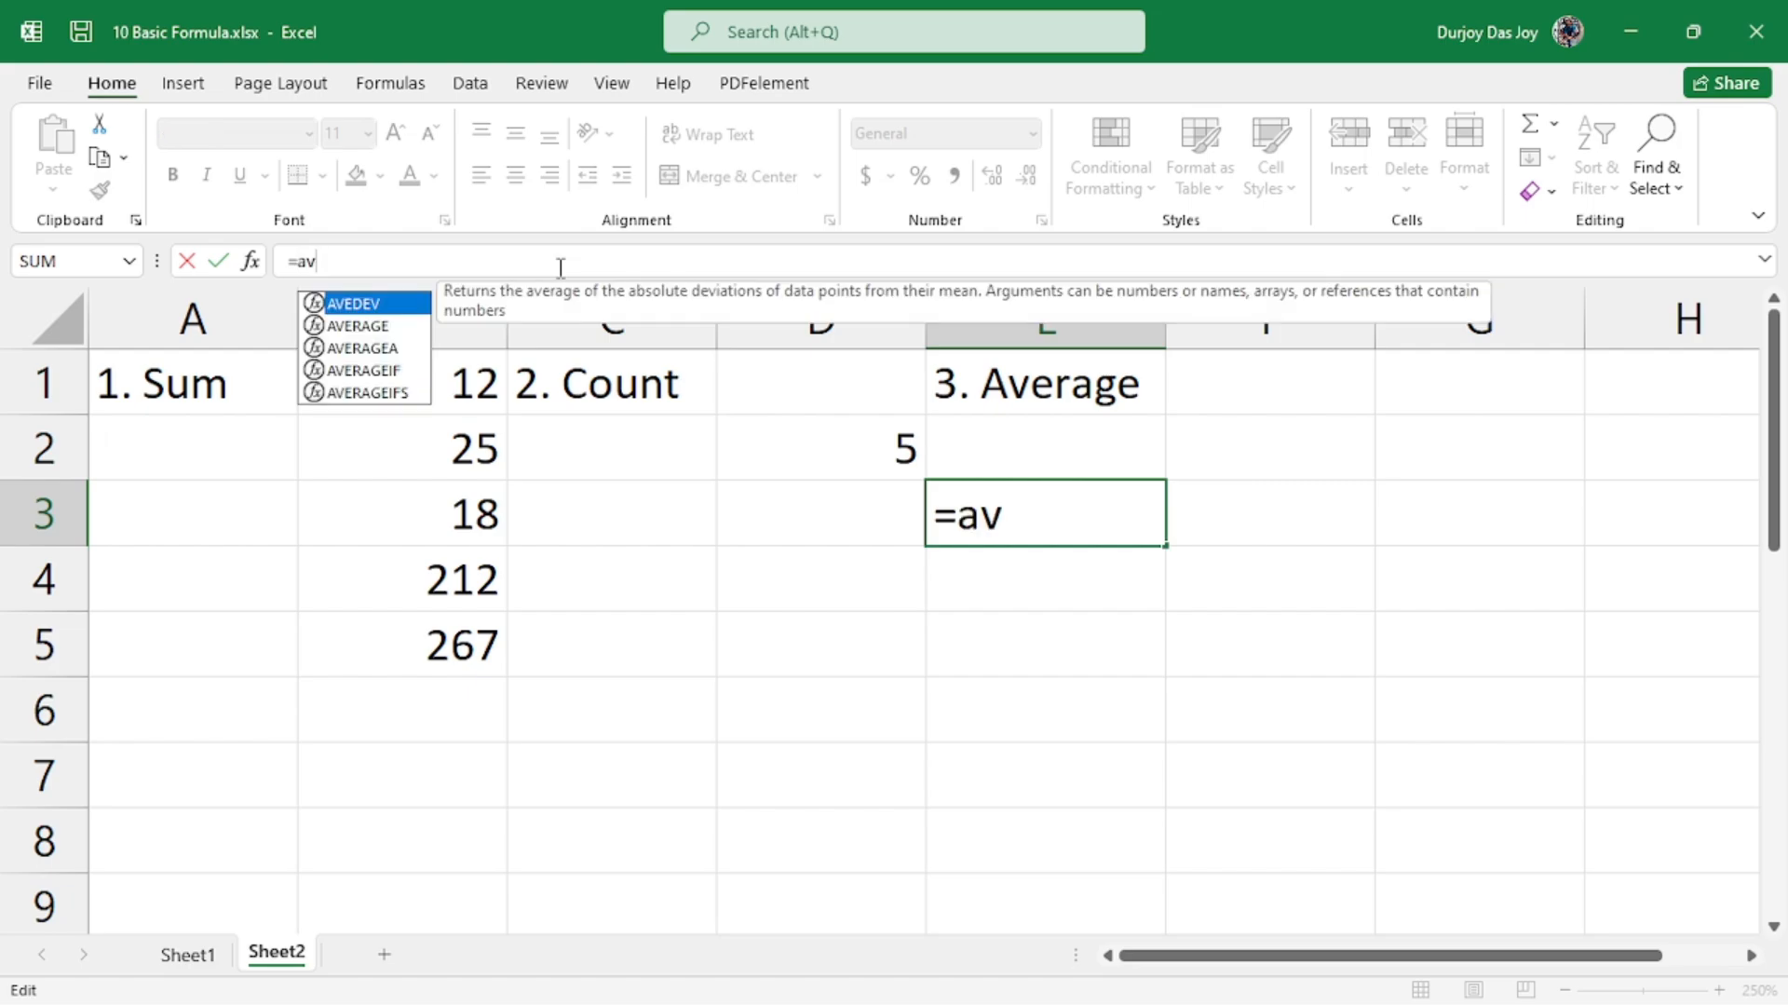
pyautogui.write('erage')
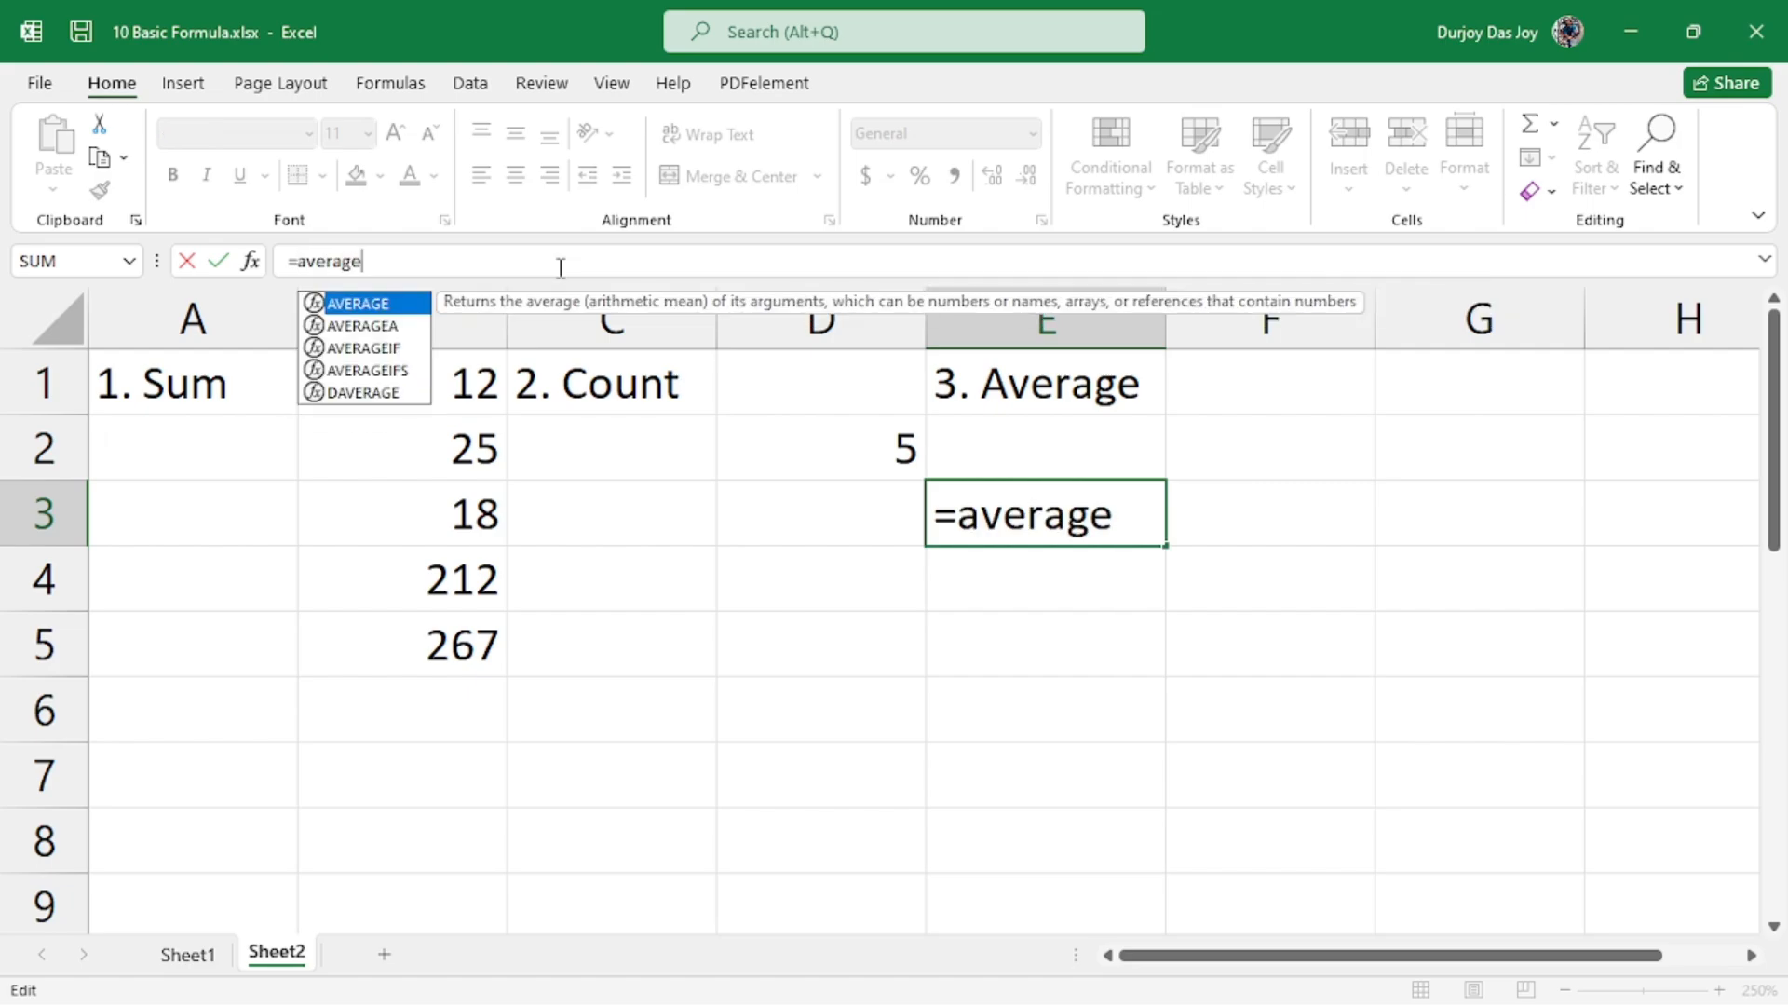
pyautogui.write('(')
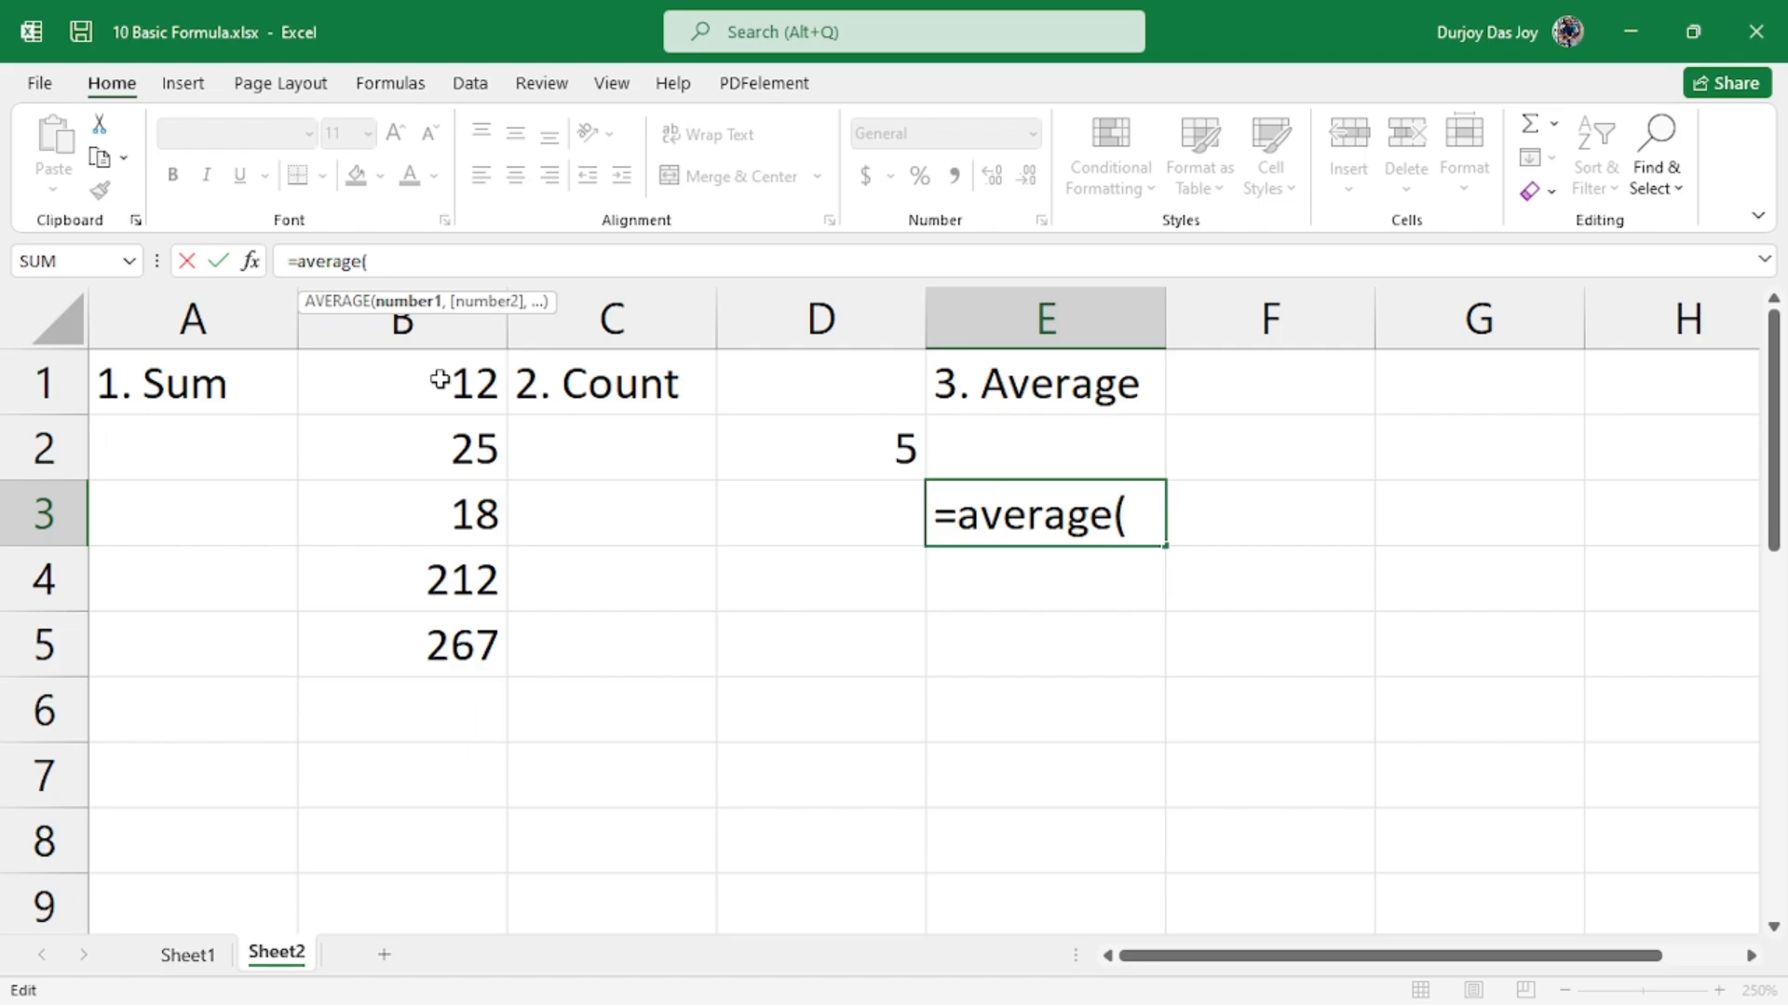
pyautogui.moveTo(440, 379); pyautogui.dragTo(428, 596)
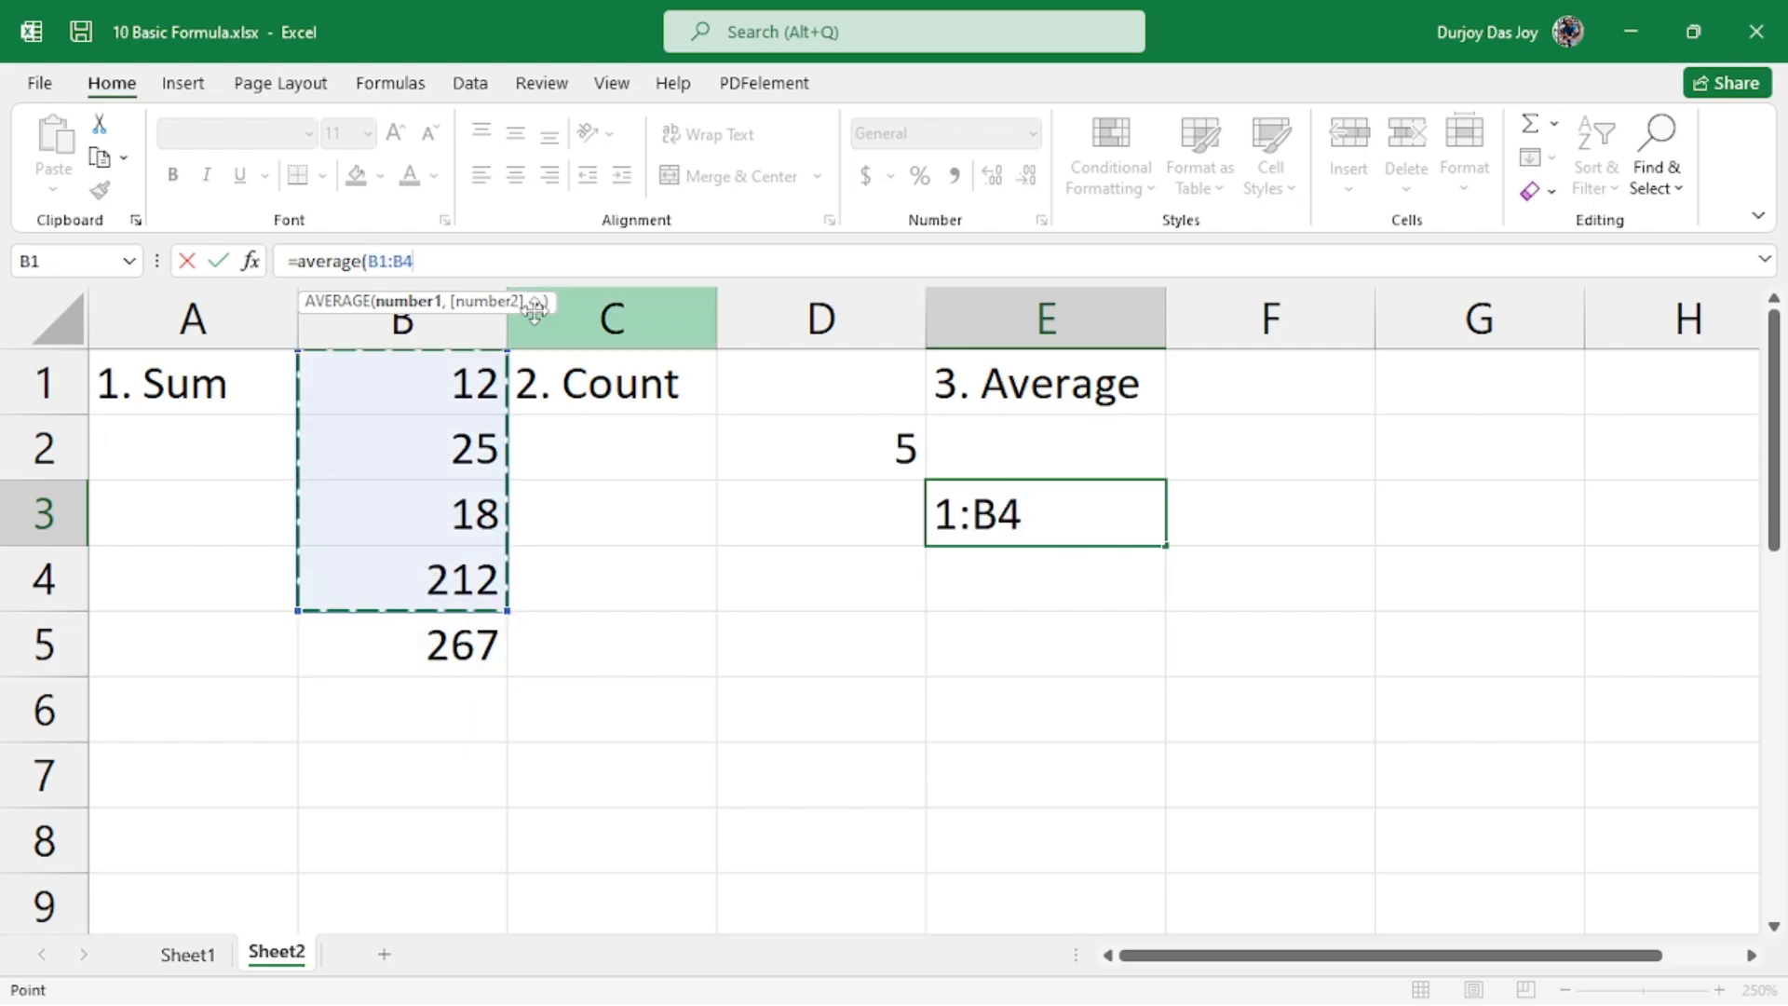
pyautogui.write(')')
pyautogui.press('Return')
pyautogui.click(1017, 506)
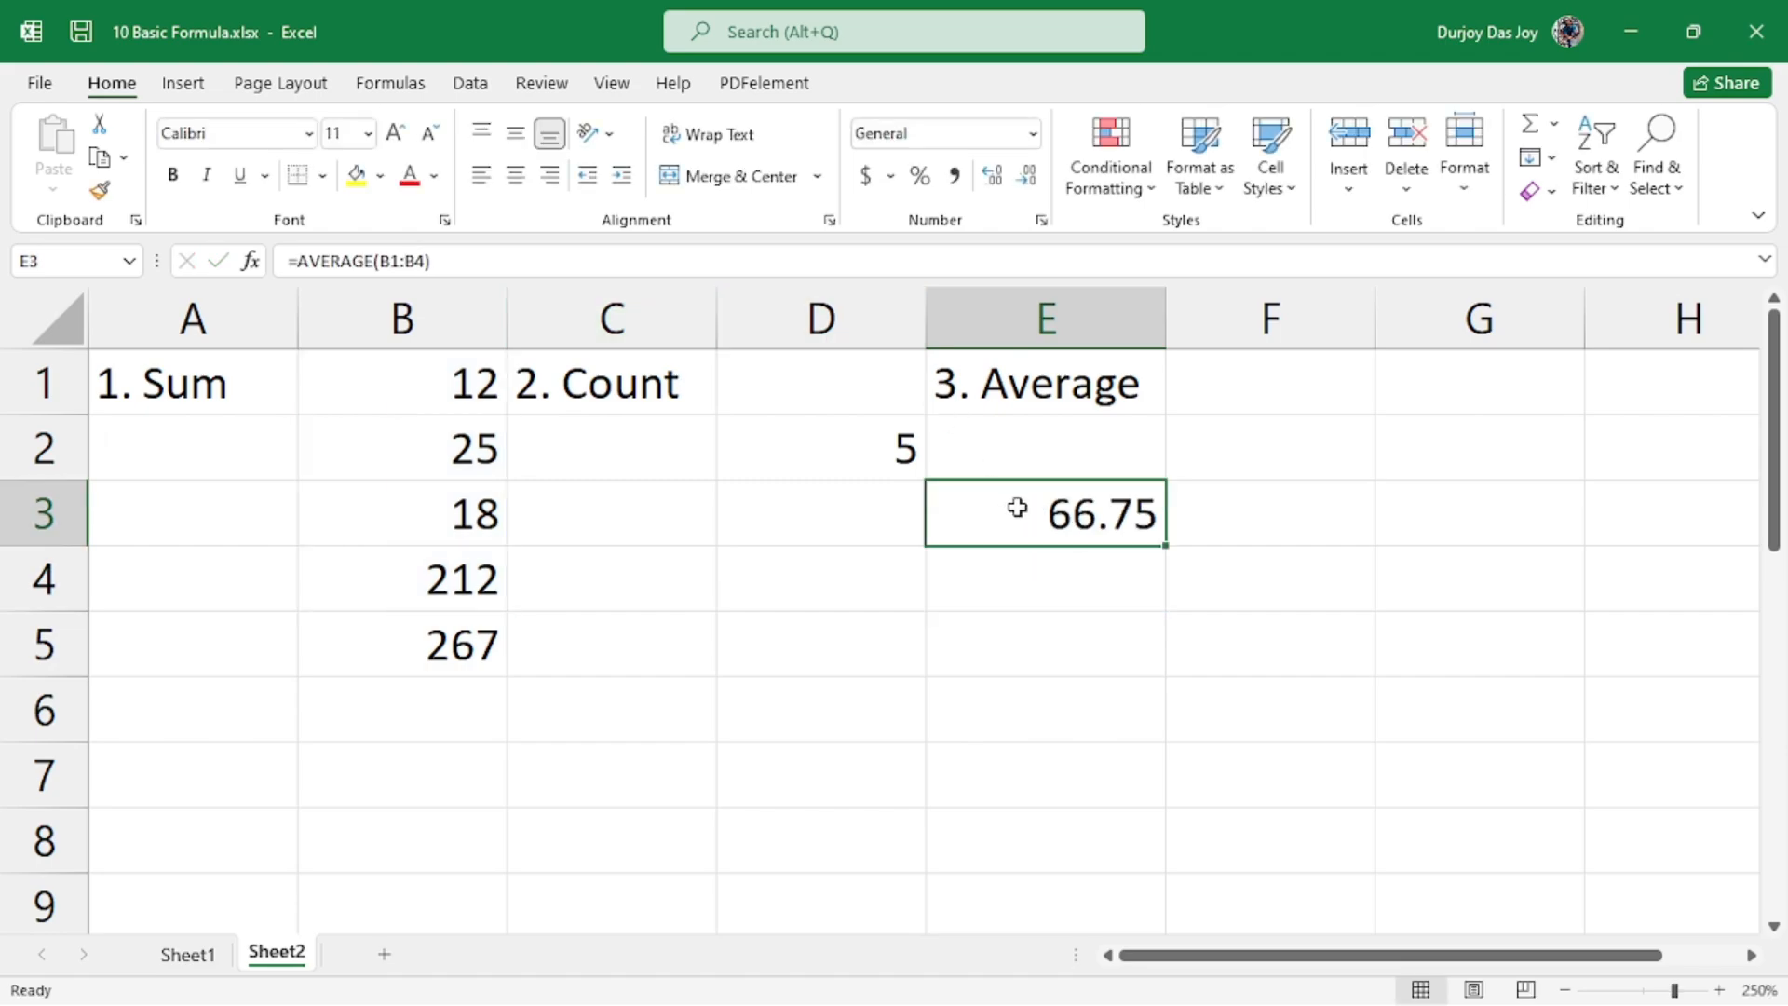
# - Examine the AVERAGE formula in E3, its function name and the cell range it refers to
pyautogui.click(678, 434)
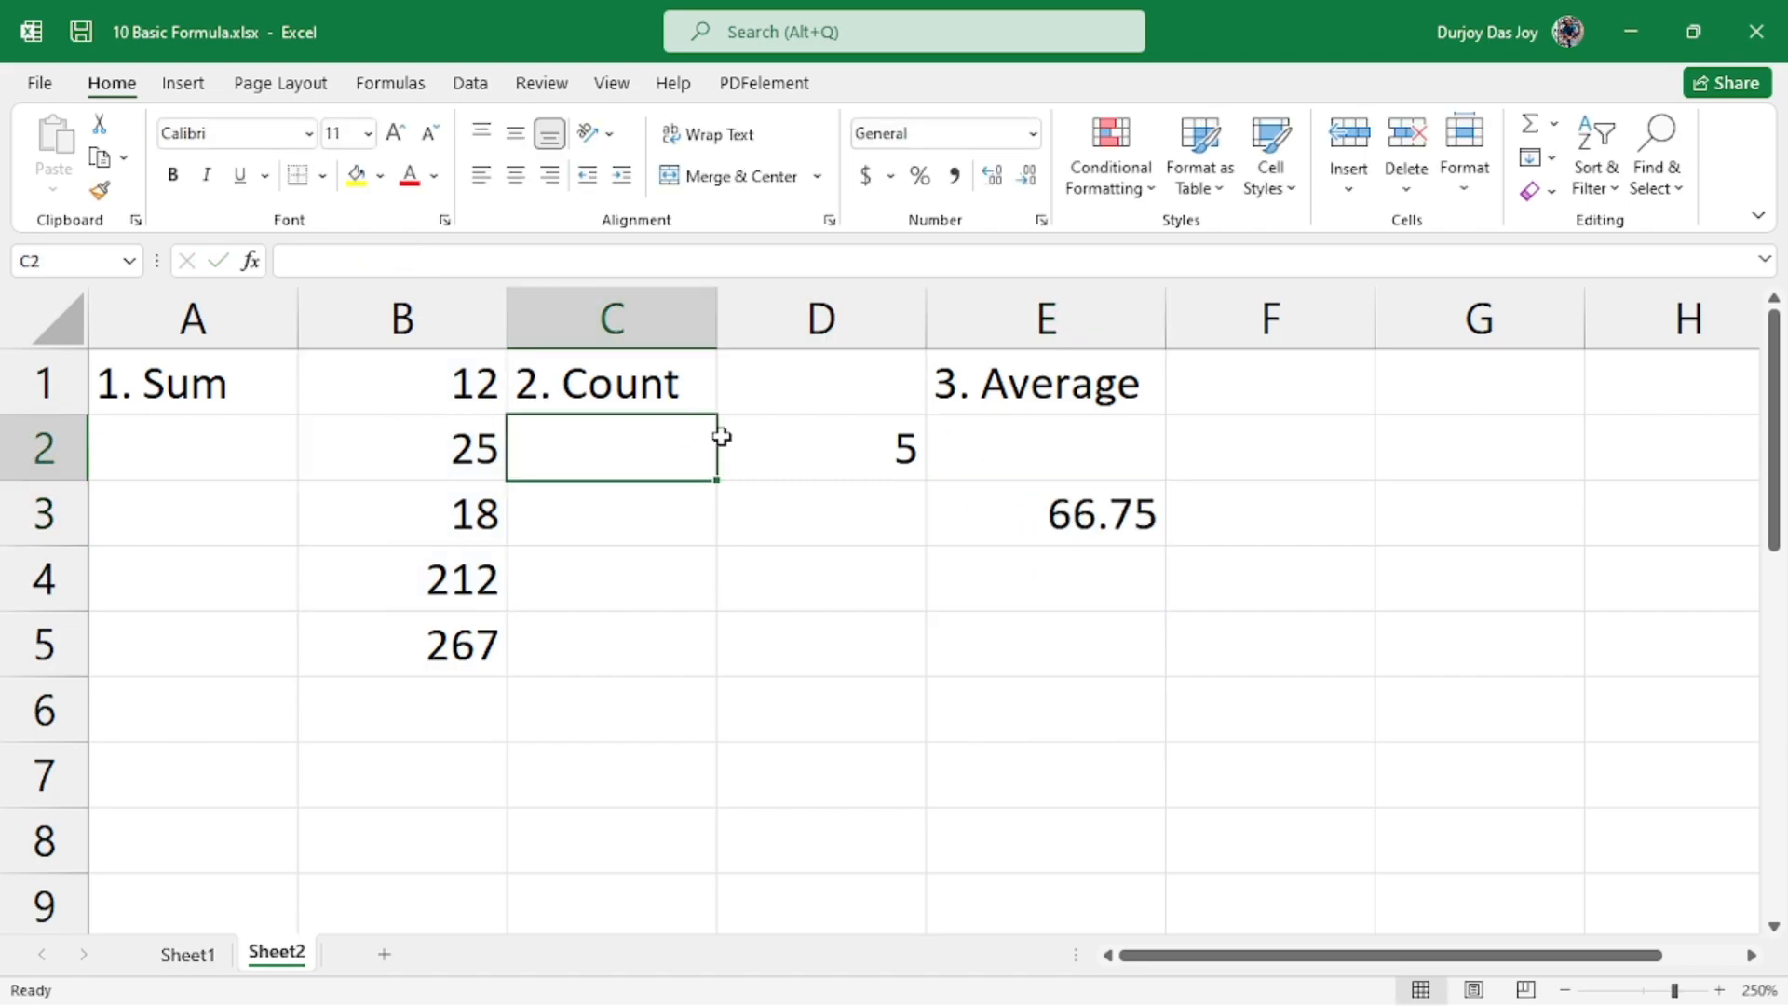
pyautogui.click(1032, 514)
pyautogui.click(1004, 461)
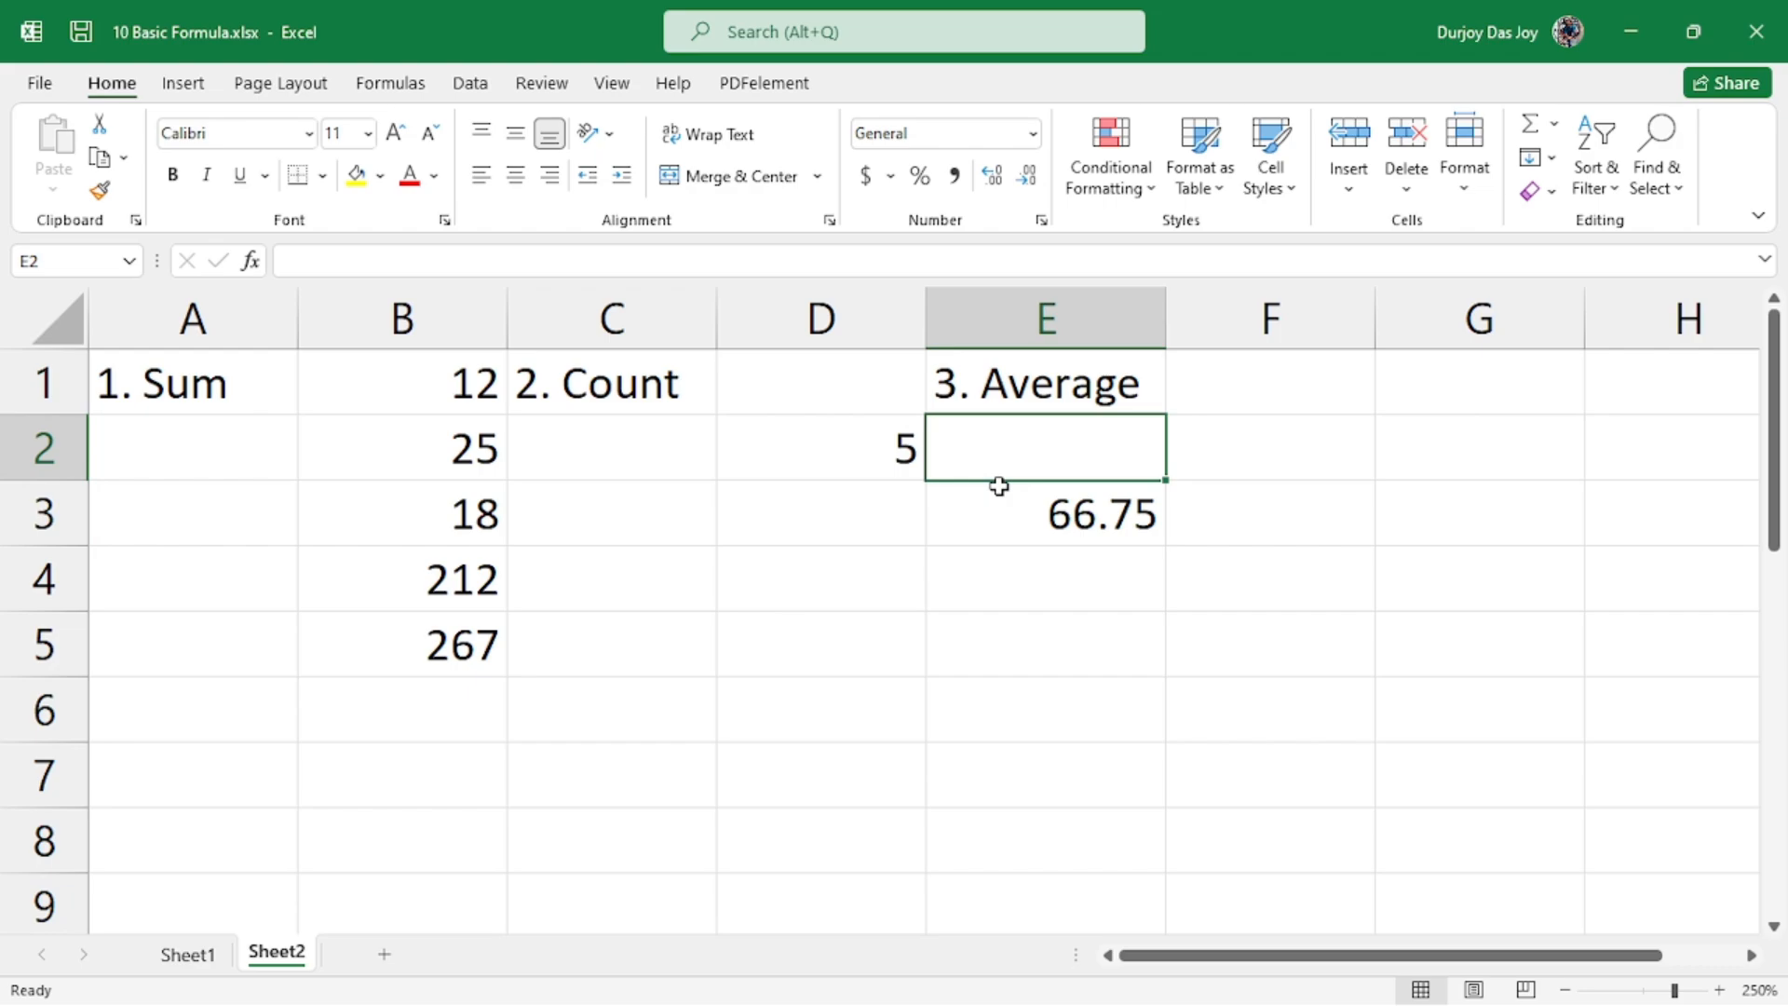
pyautogui.click(999, 486)
pyautogui.moveTo(377, 261); pyautogui.dragTo(298, 261)
pyautogui.click(491, 263)
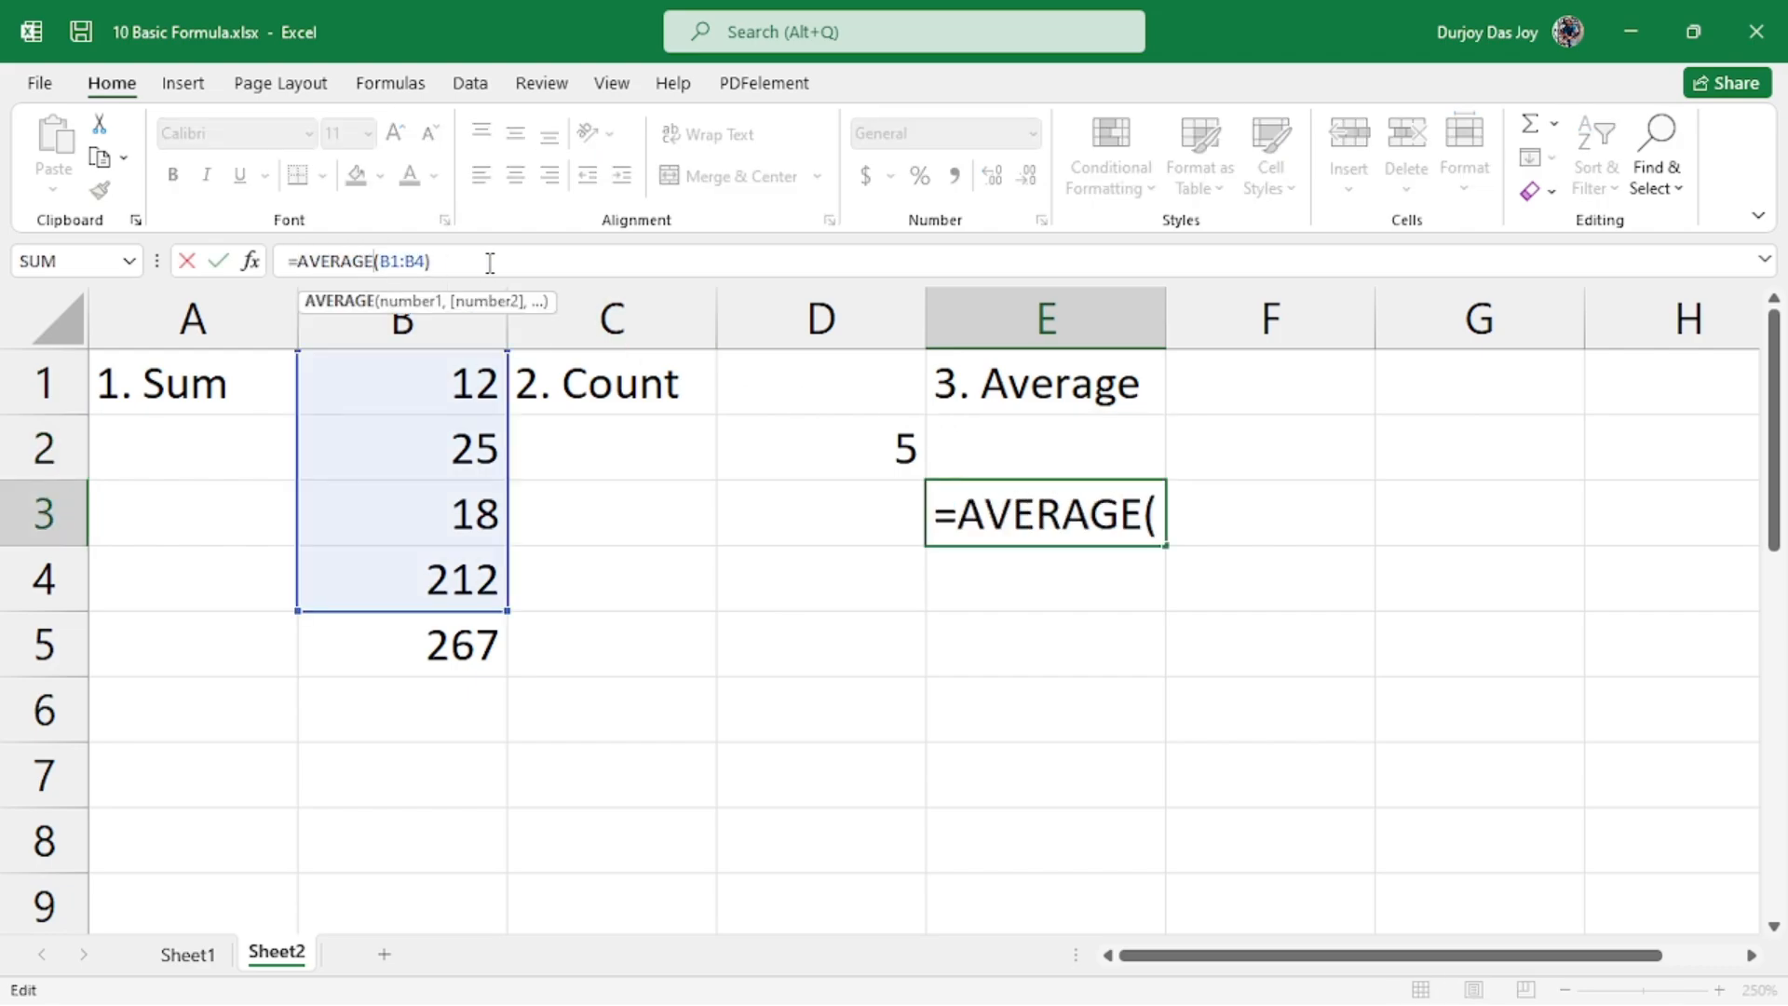
pyautogui.click(1127, 514)
pyautogui.press('Return')
pyautogui.click(1104, 493)
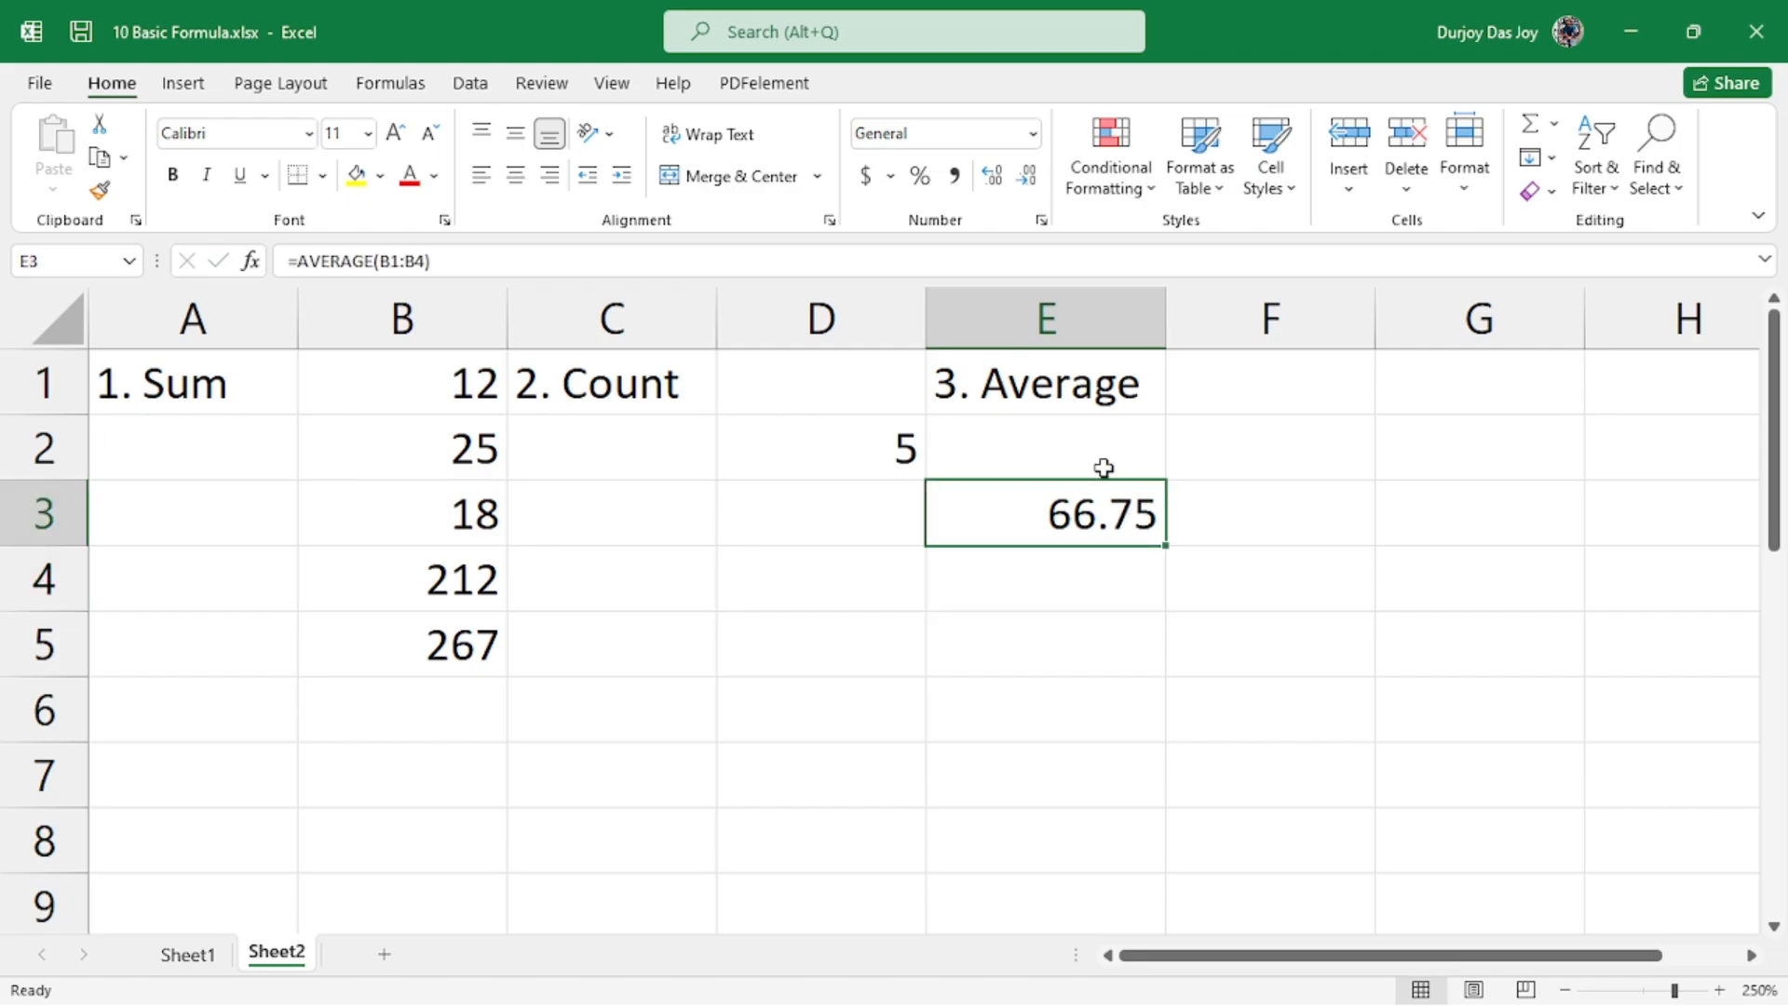
pyautogui.click(1082, 463)
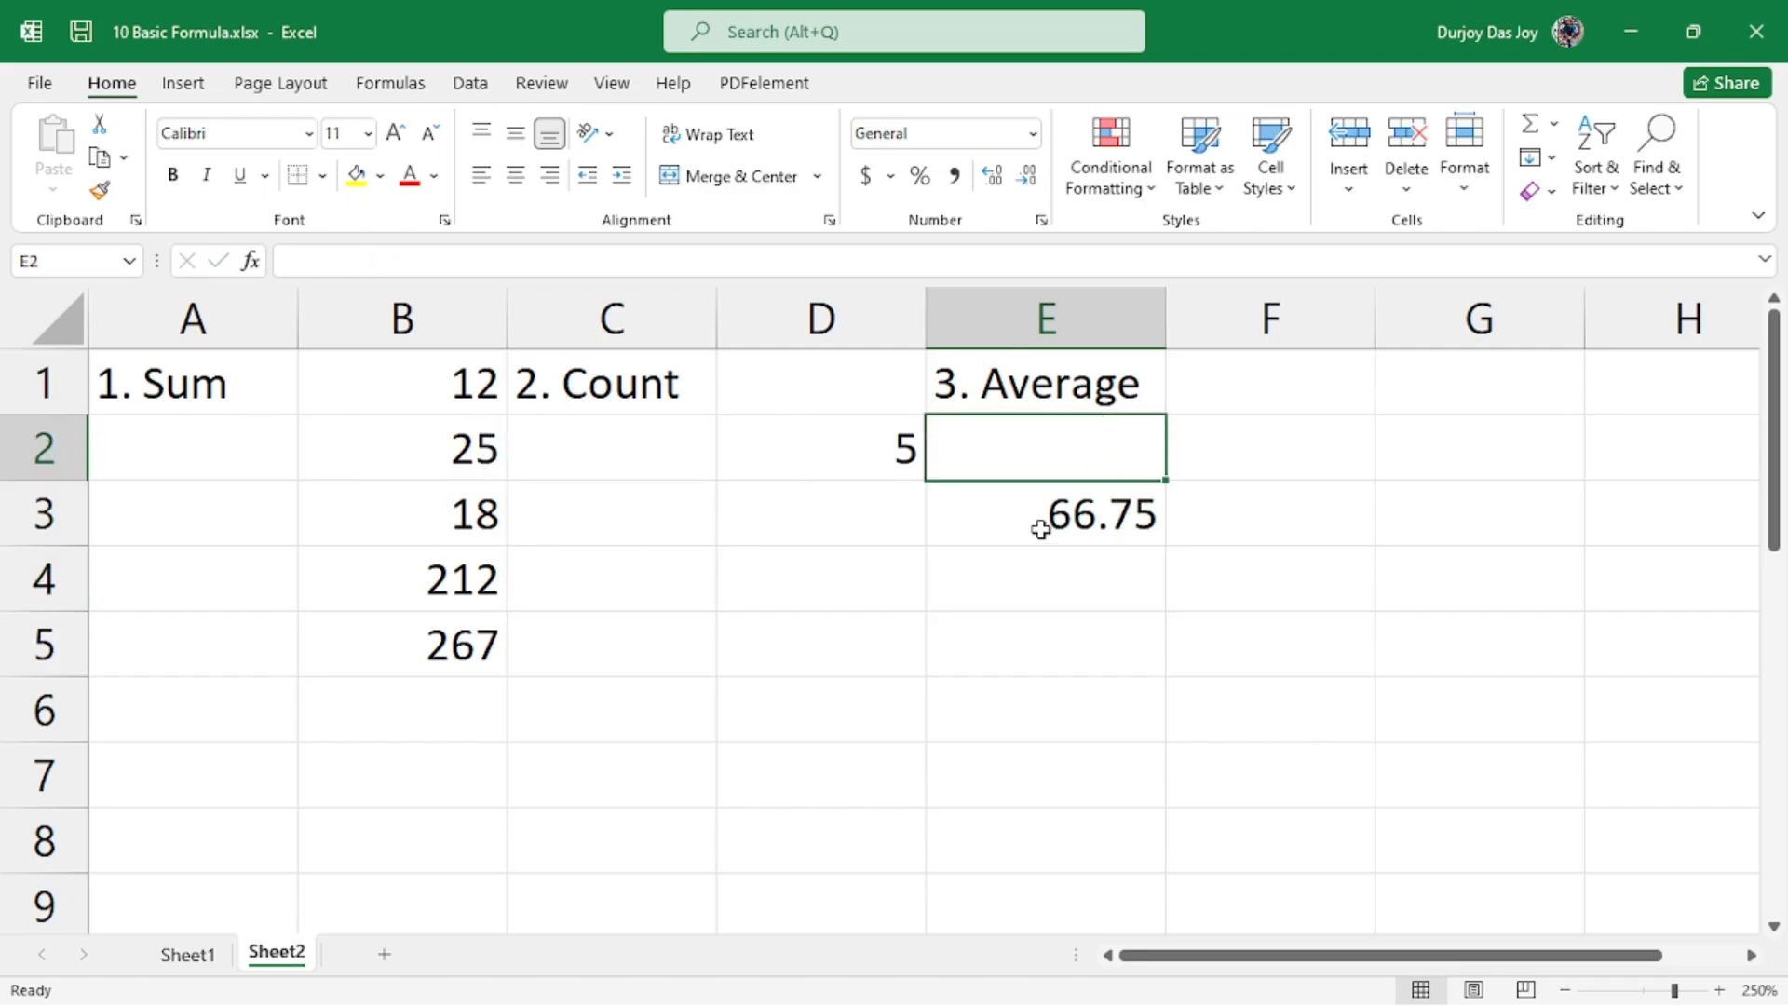
# - Enter the heading "4. Minimum" in cell F1 and widen column F to fit it
pyautogui.press('Up')
pyautogui.press('Right')
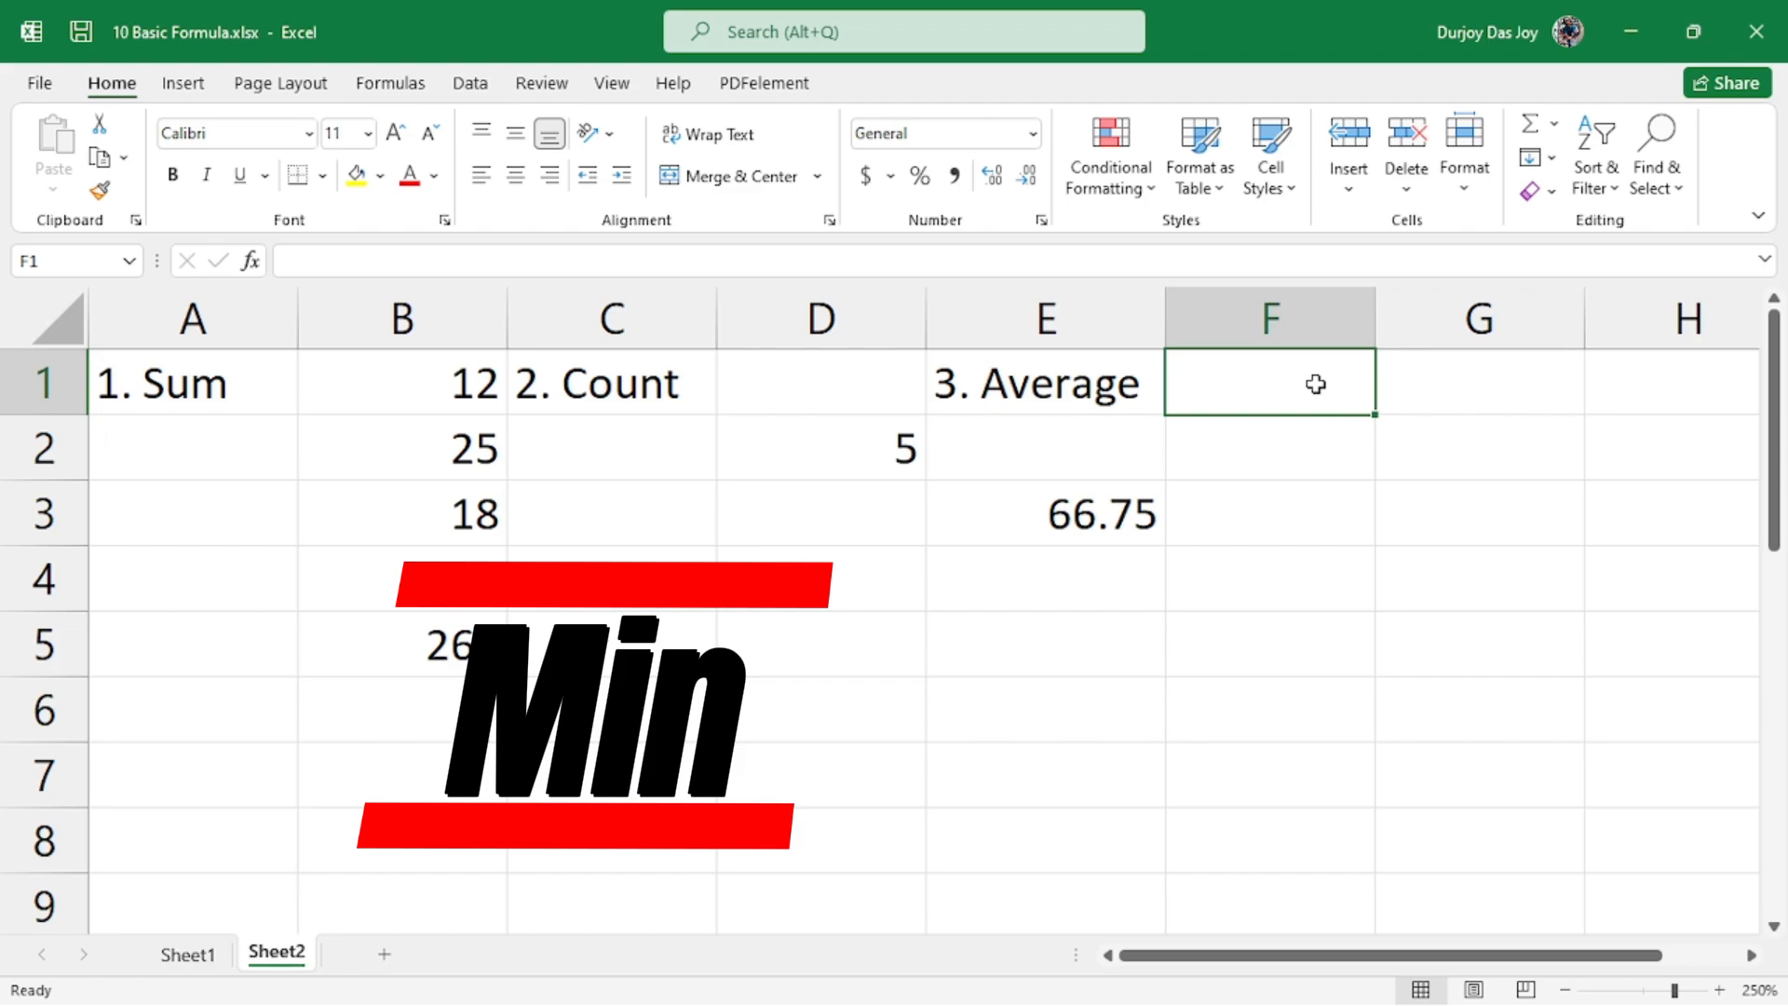
pyautogui.write('4. M')
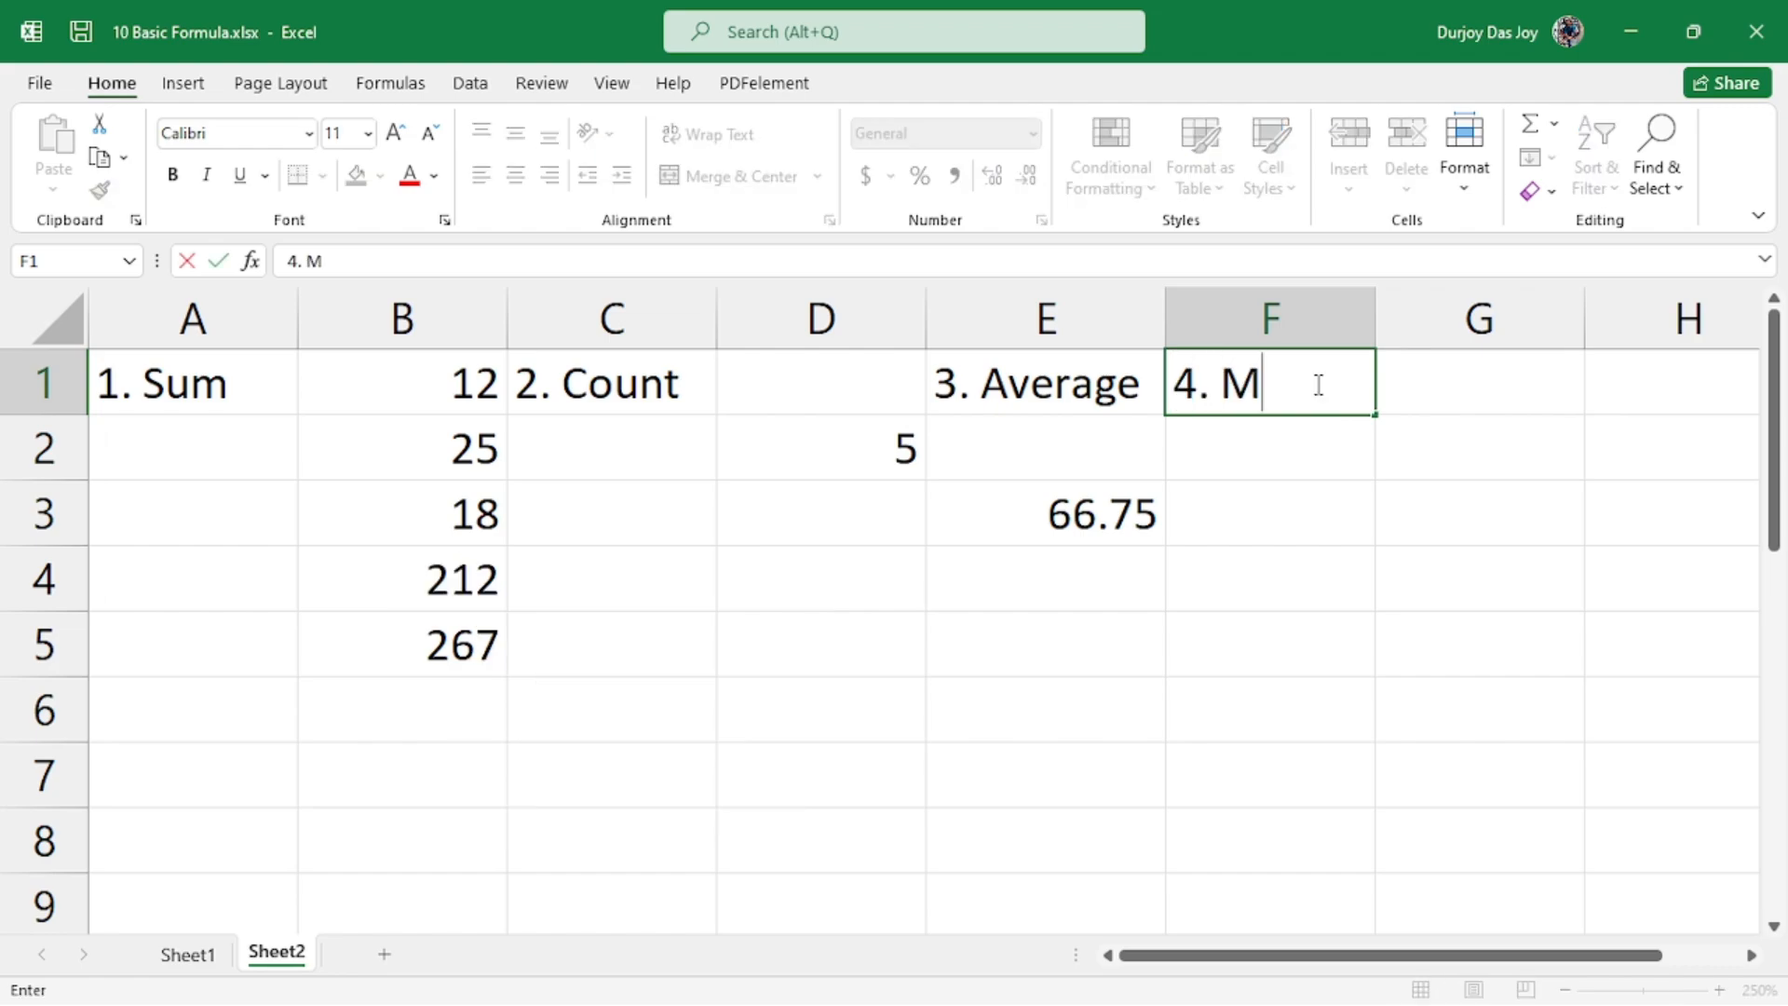
pyautogui.write('inimum')
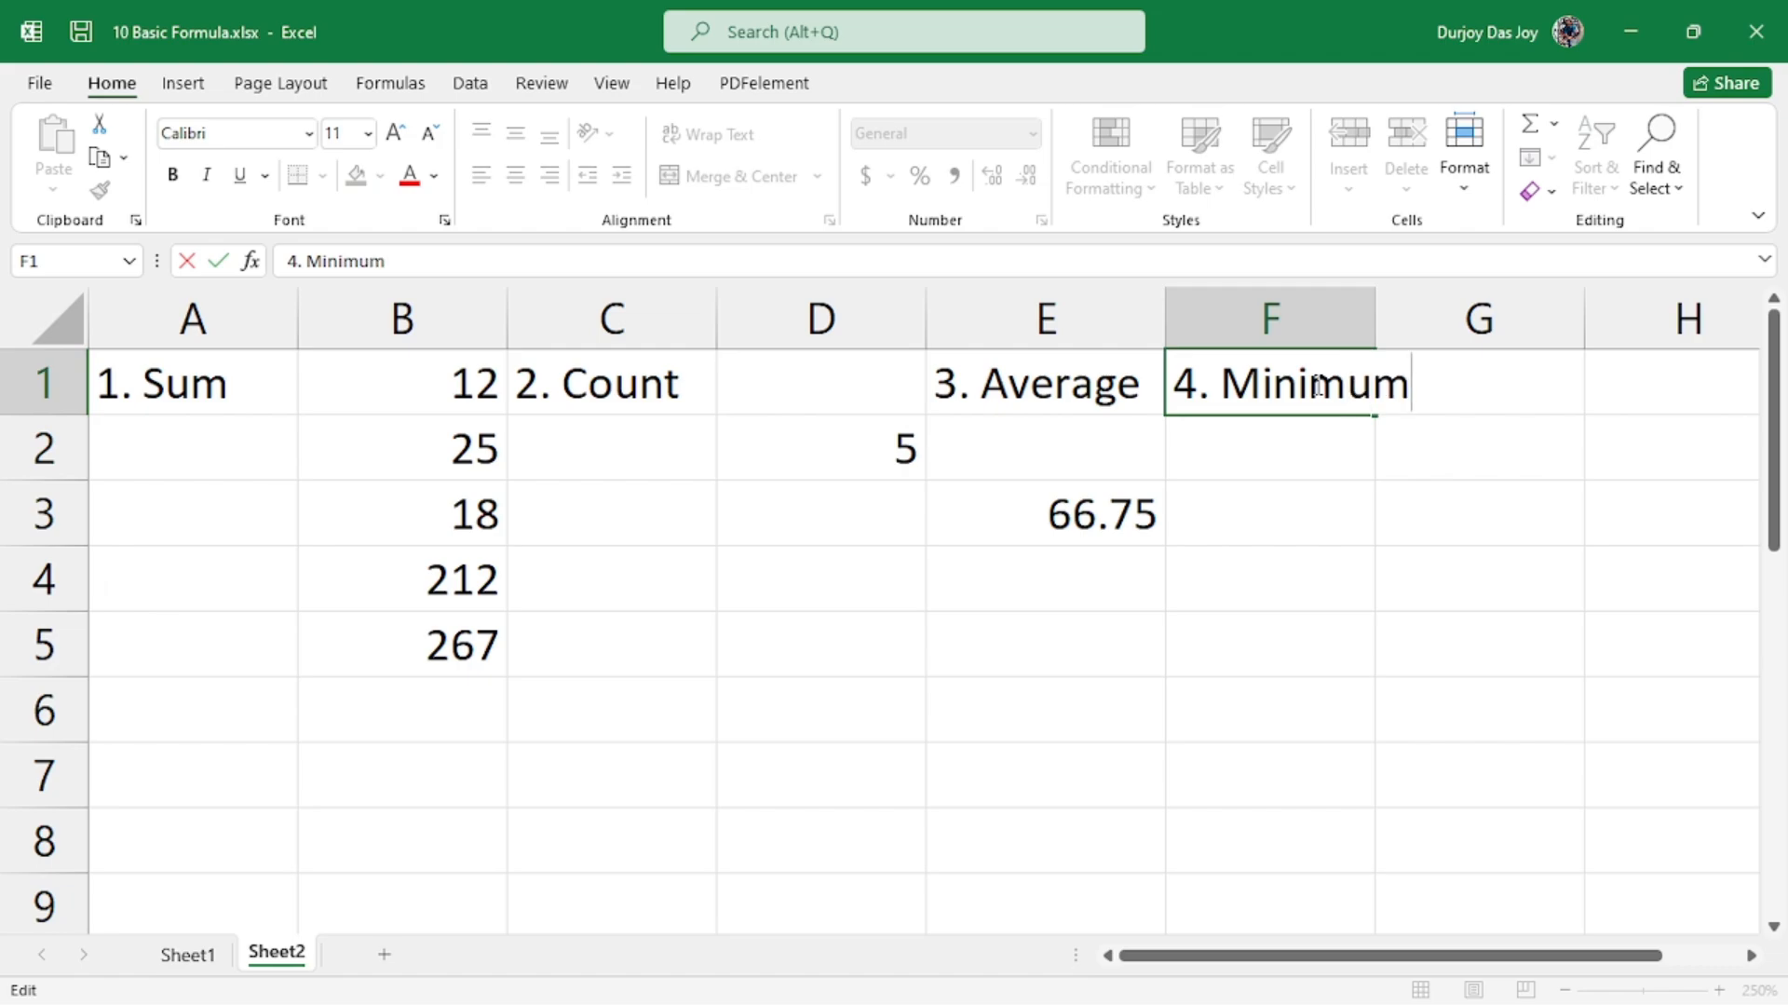
pyautogui.press('Return')
pyautogui.moveTo(1376, 318); pyautogui.dragTo(1425, 319)
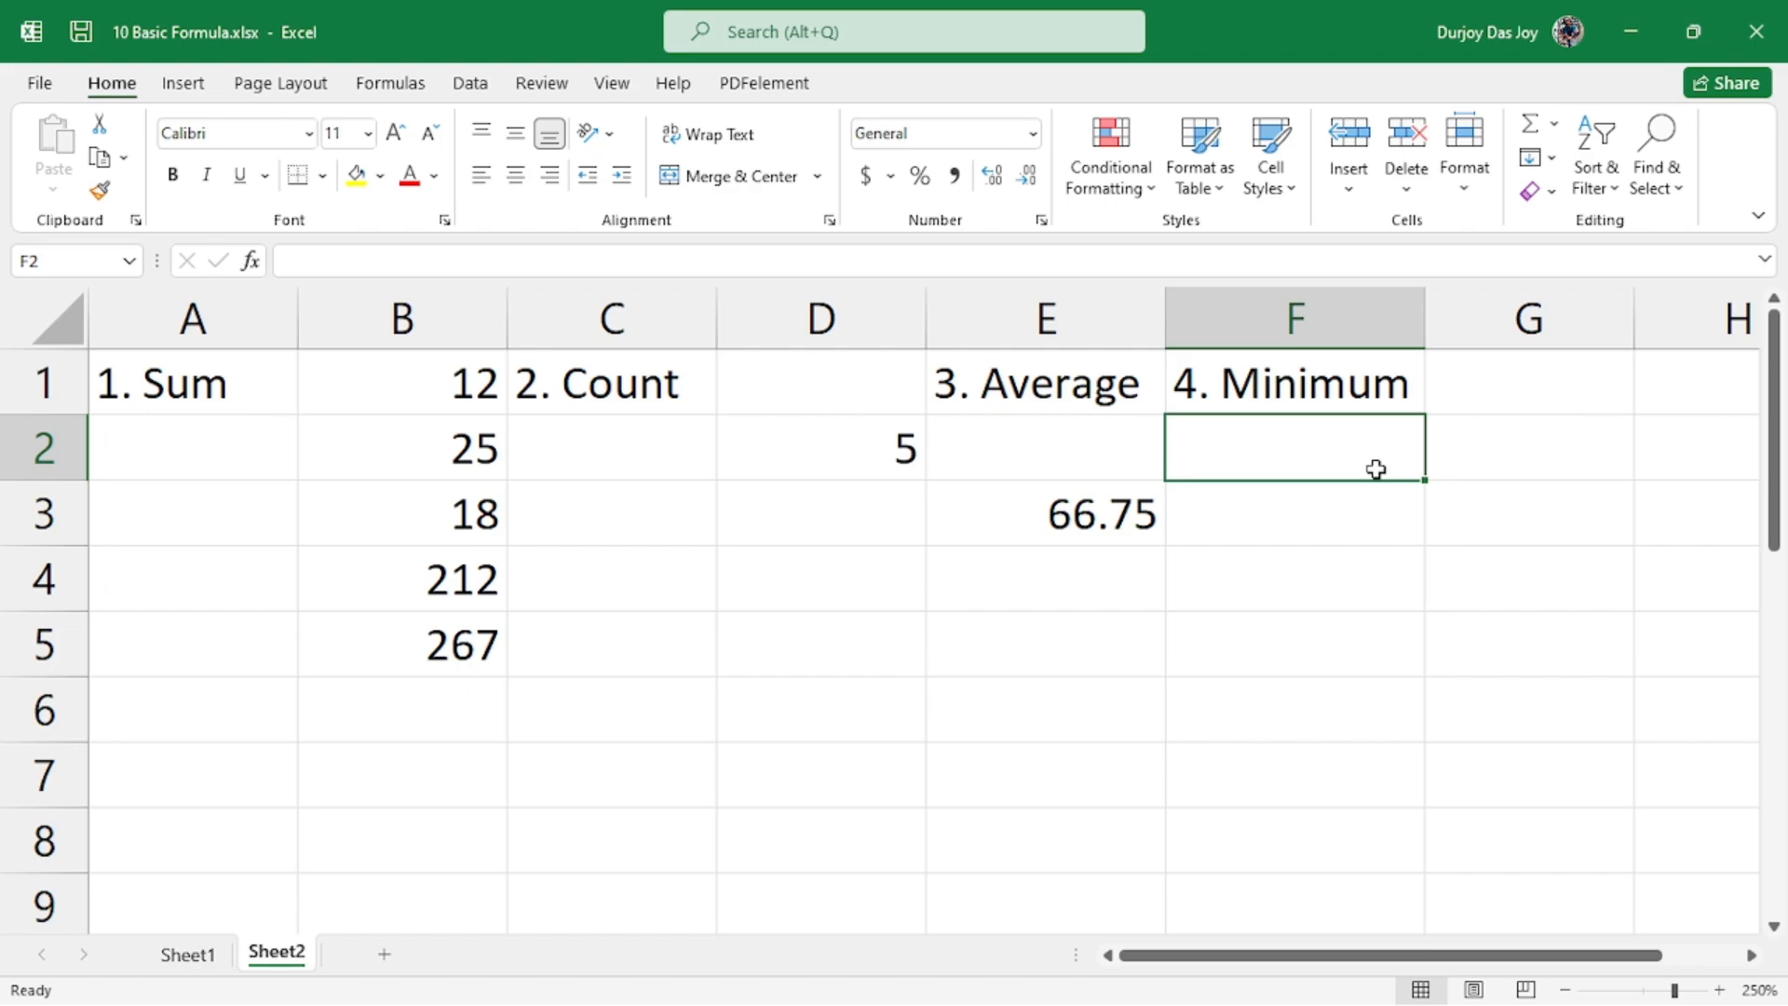
pyautogui.moveTo(481, 395); pyautogui.dragTo(403, 643)
pyautogui.click(705, 584)
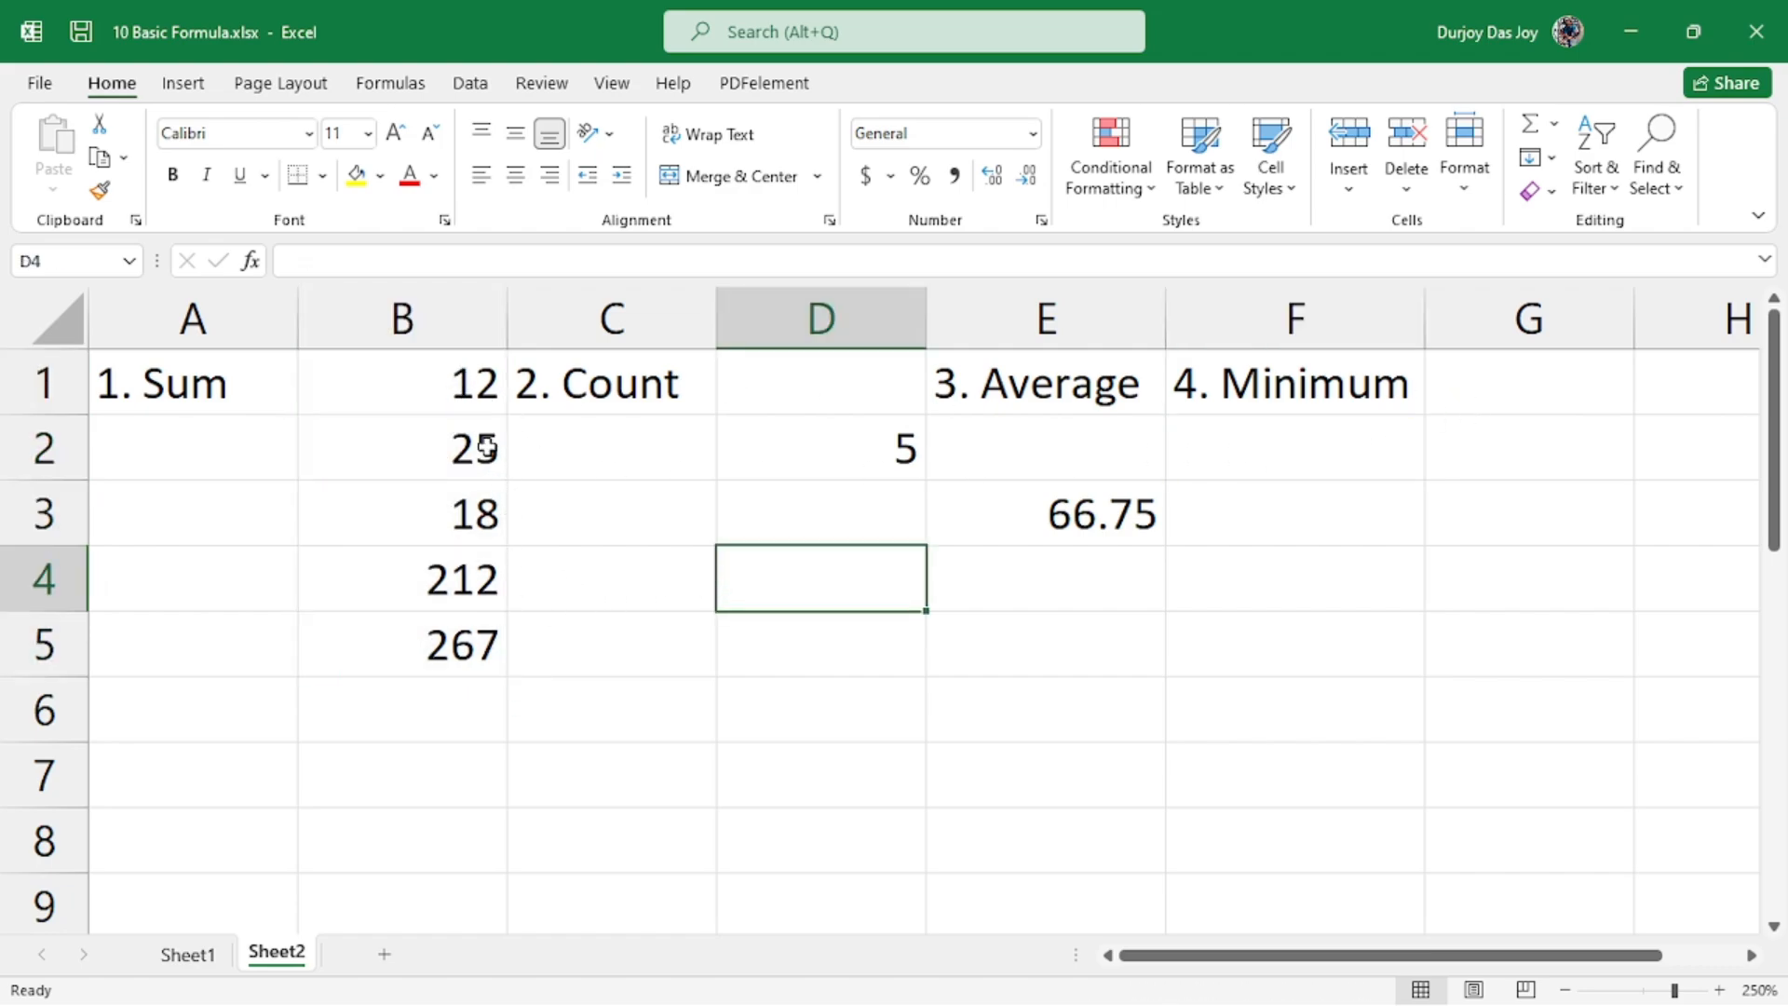
pyautogui.click(416, 410)
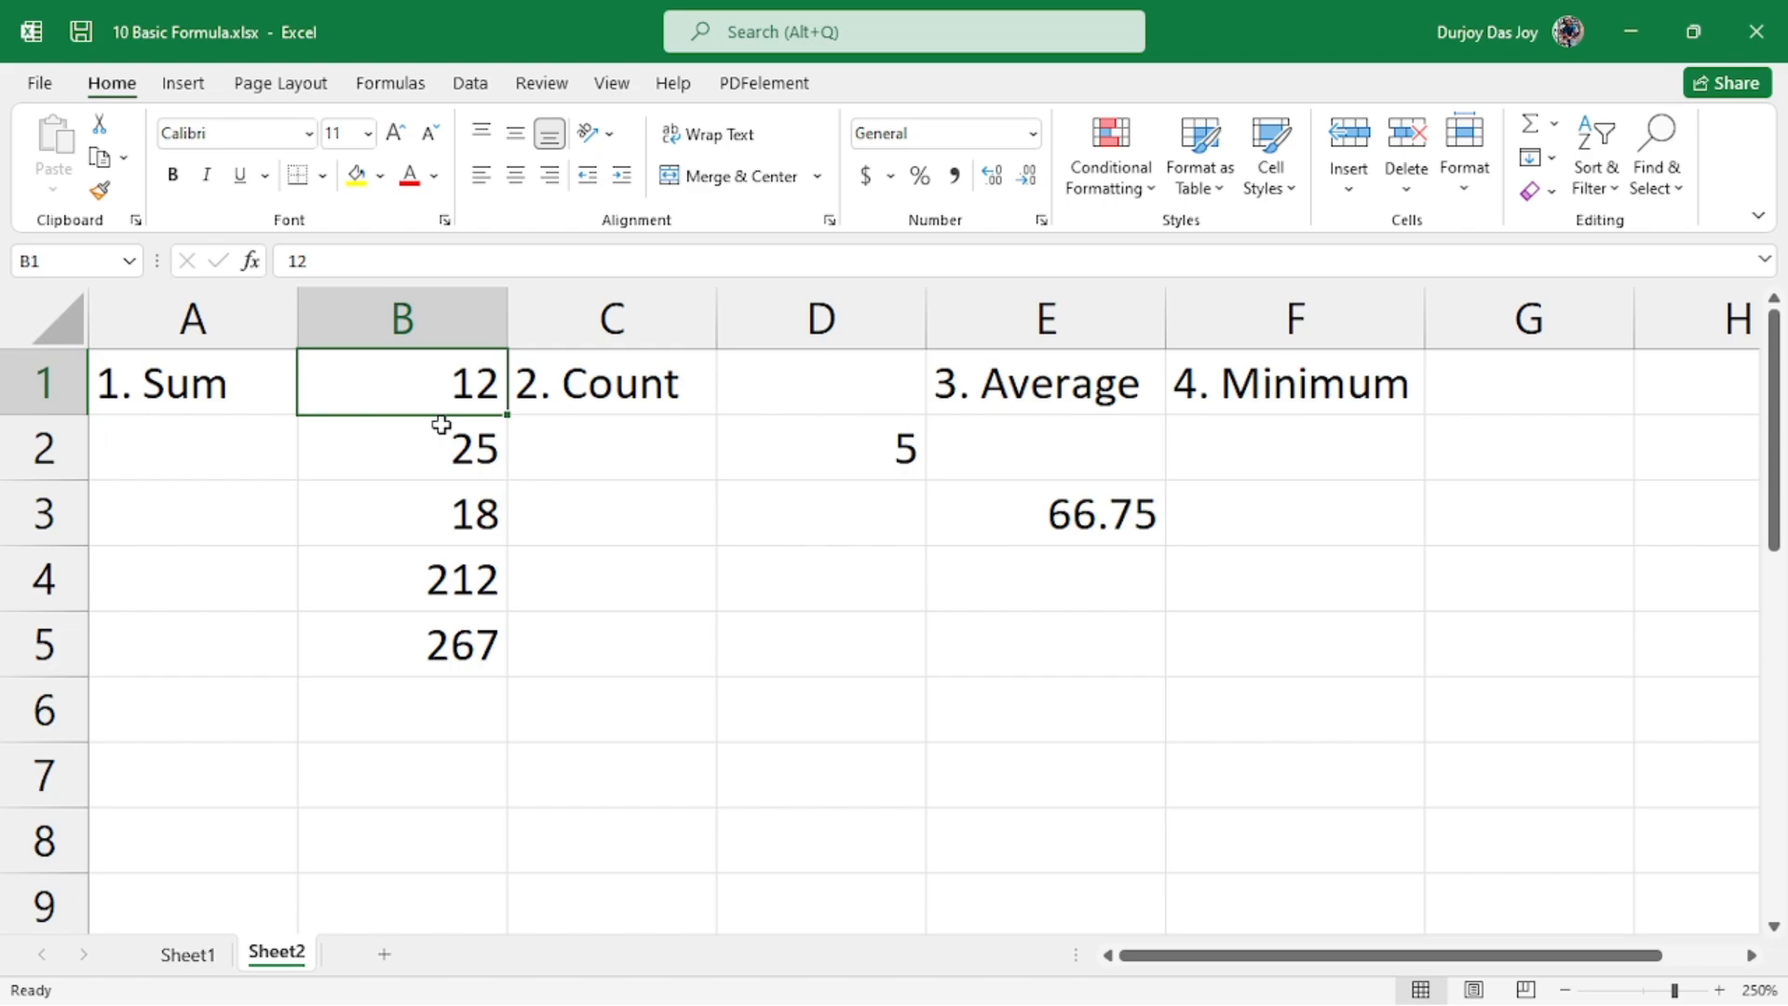
pyautogui.click(409, 669)
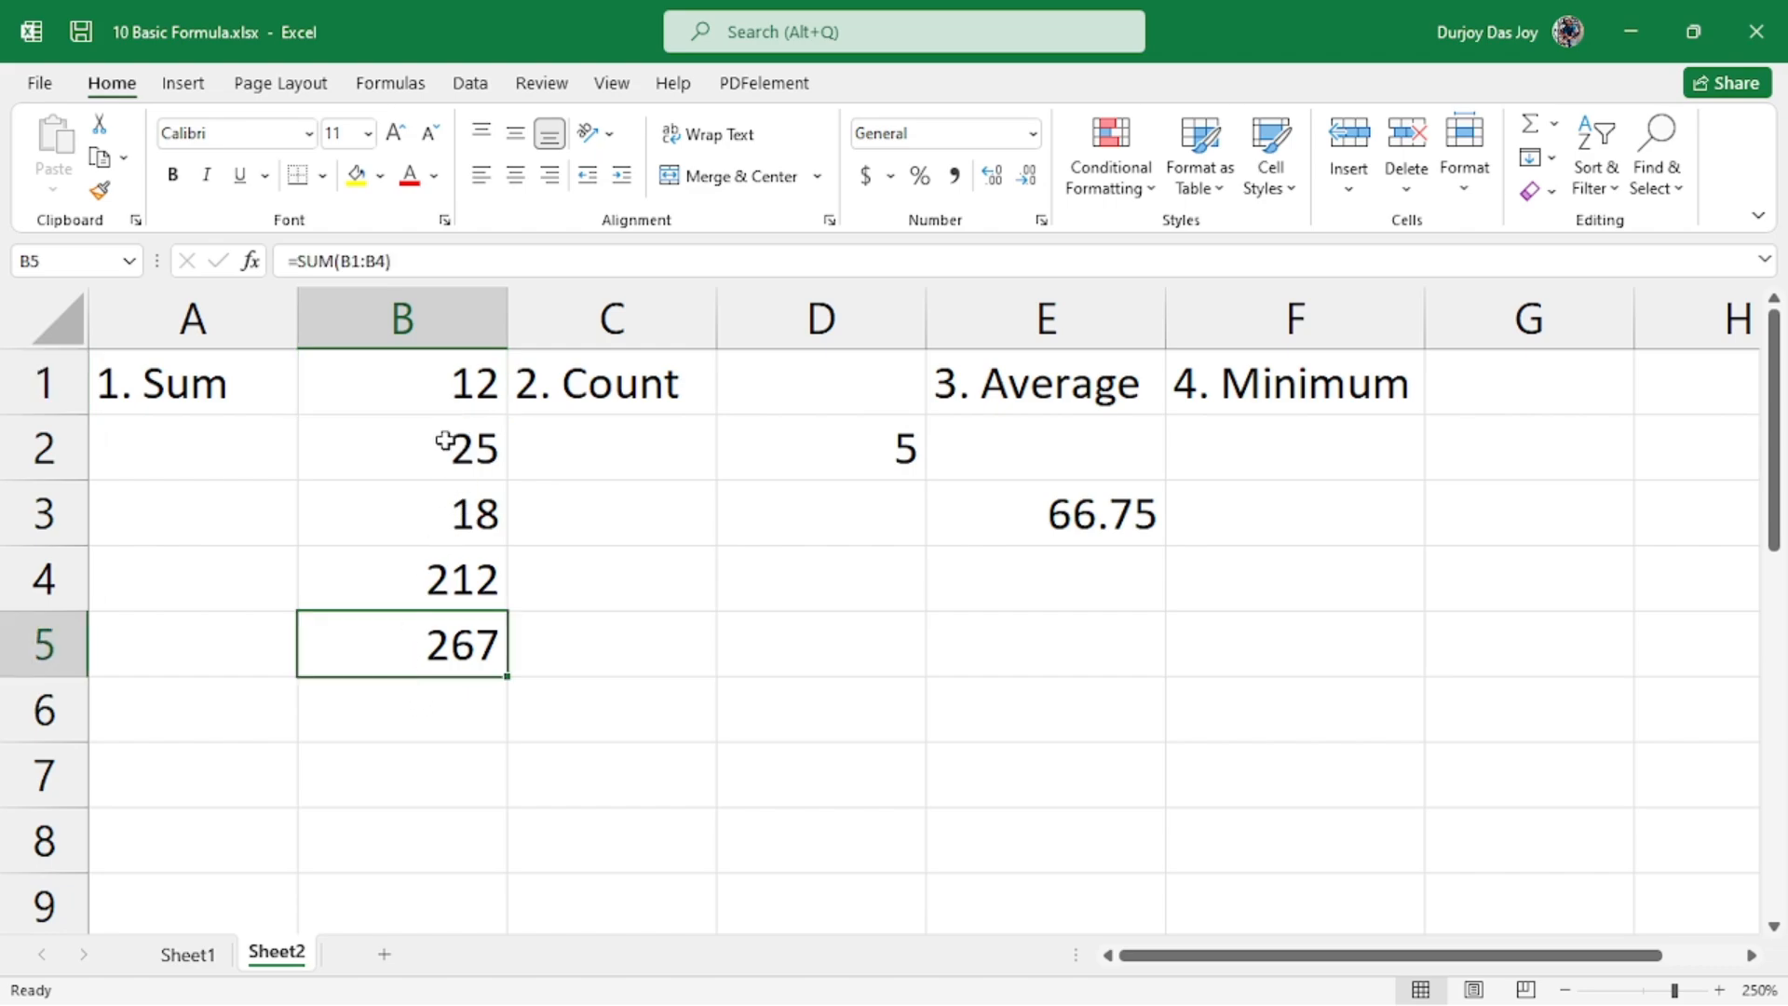
pyautogui.click(476, 374)
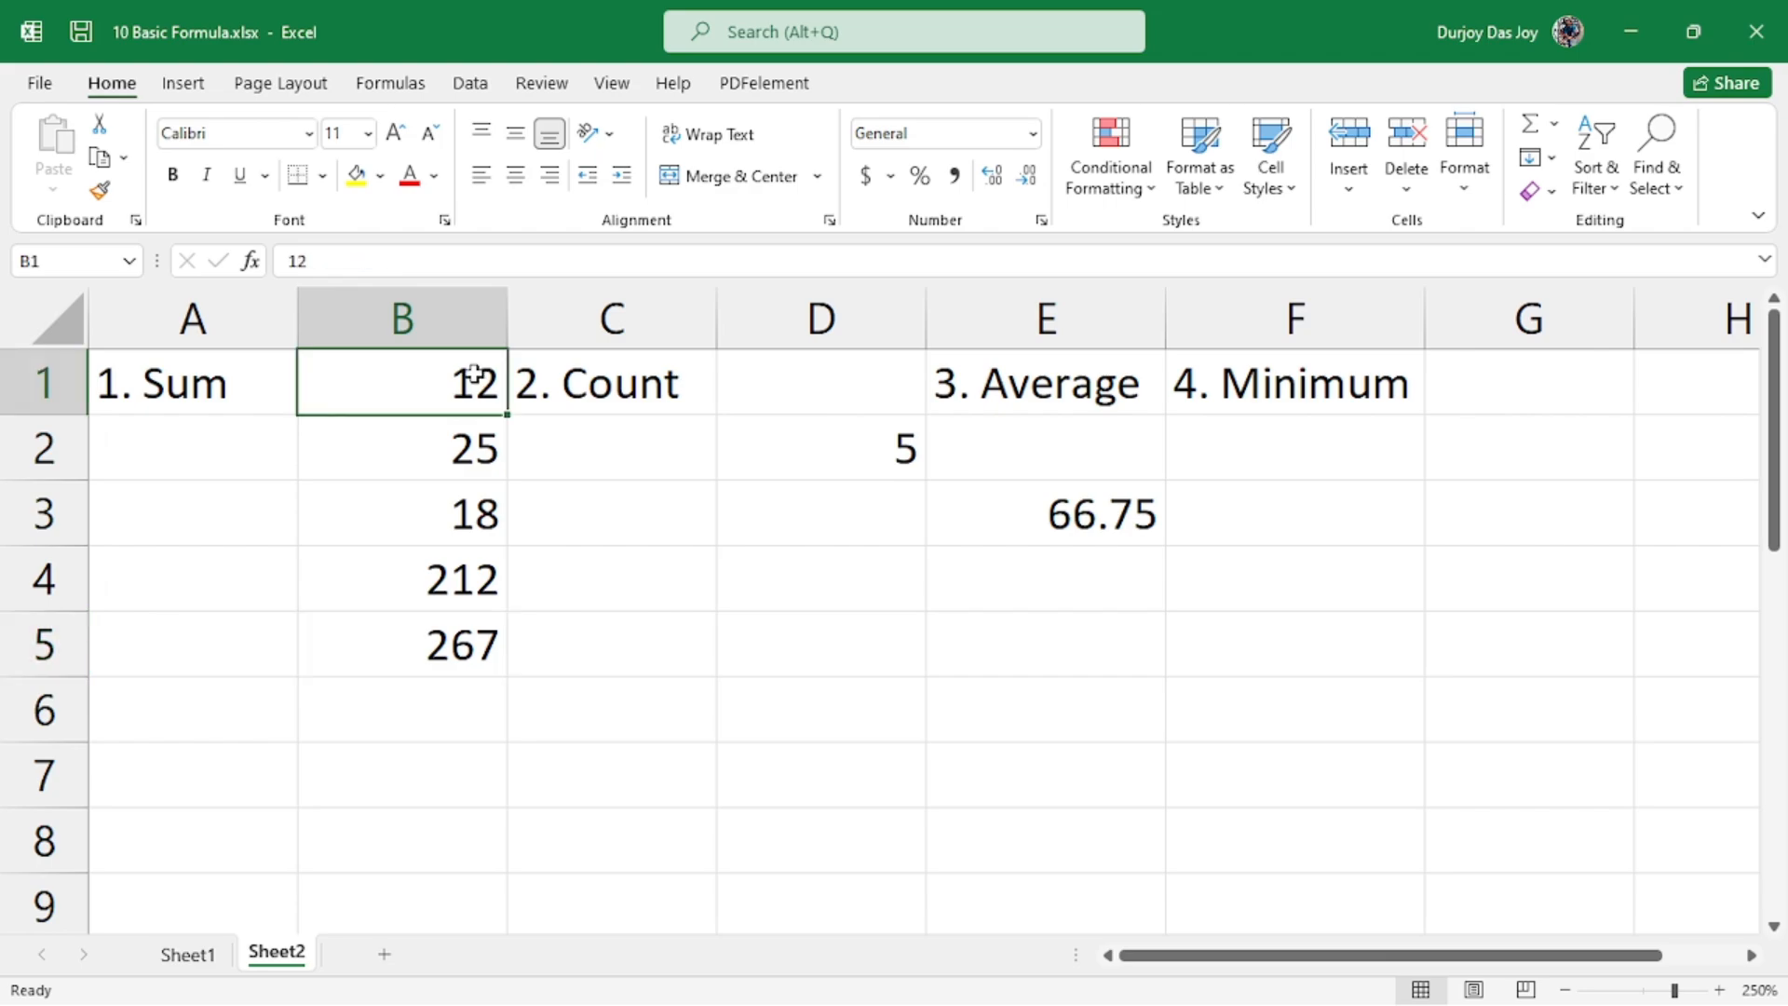
# - Enter the formula =MIN(B1:B5) in cell F2 to find the smallest number in column B
pyautogui.click(1325, 458)
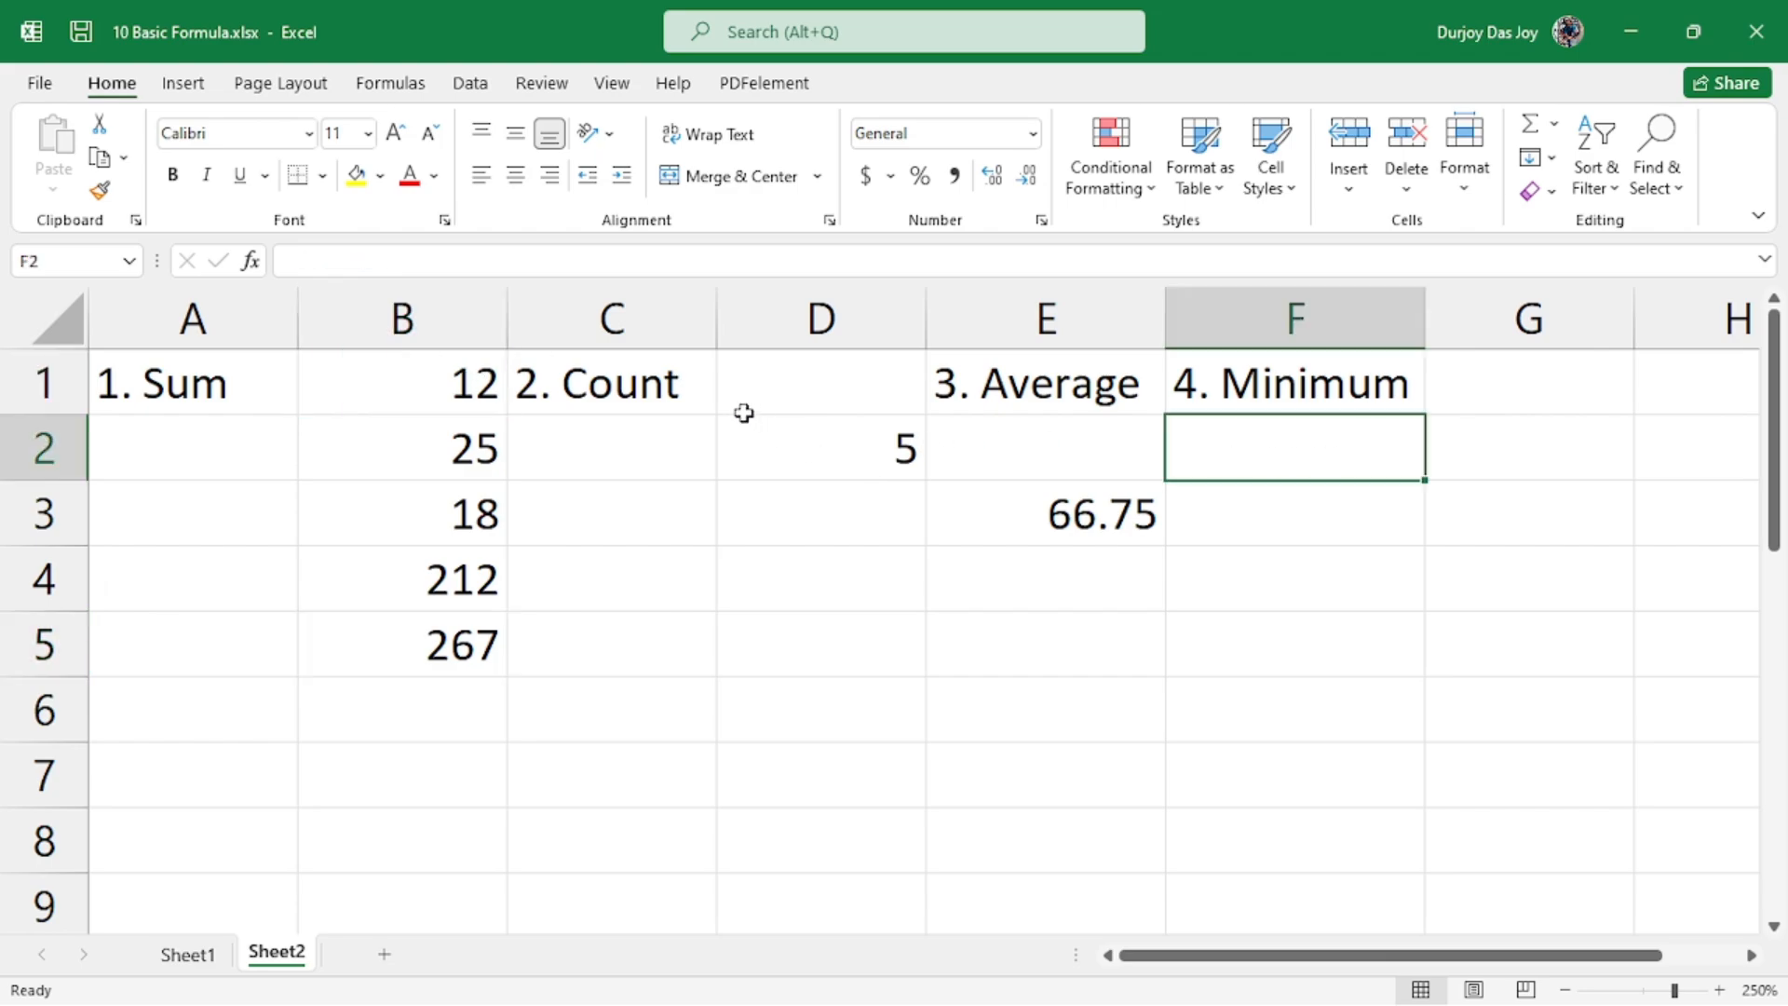
pyautogui.click(586, 262)
pyautogui.write('=')
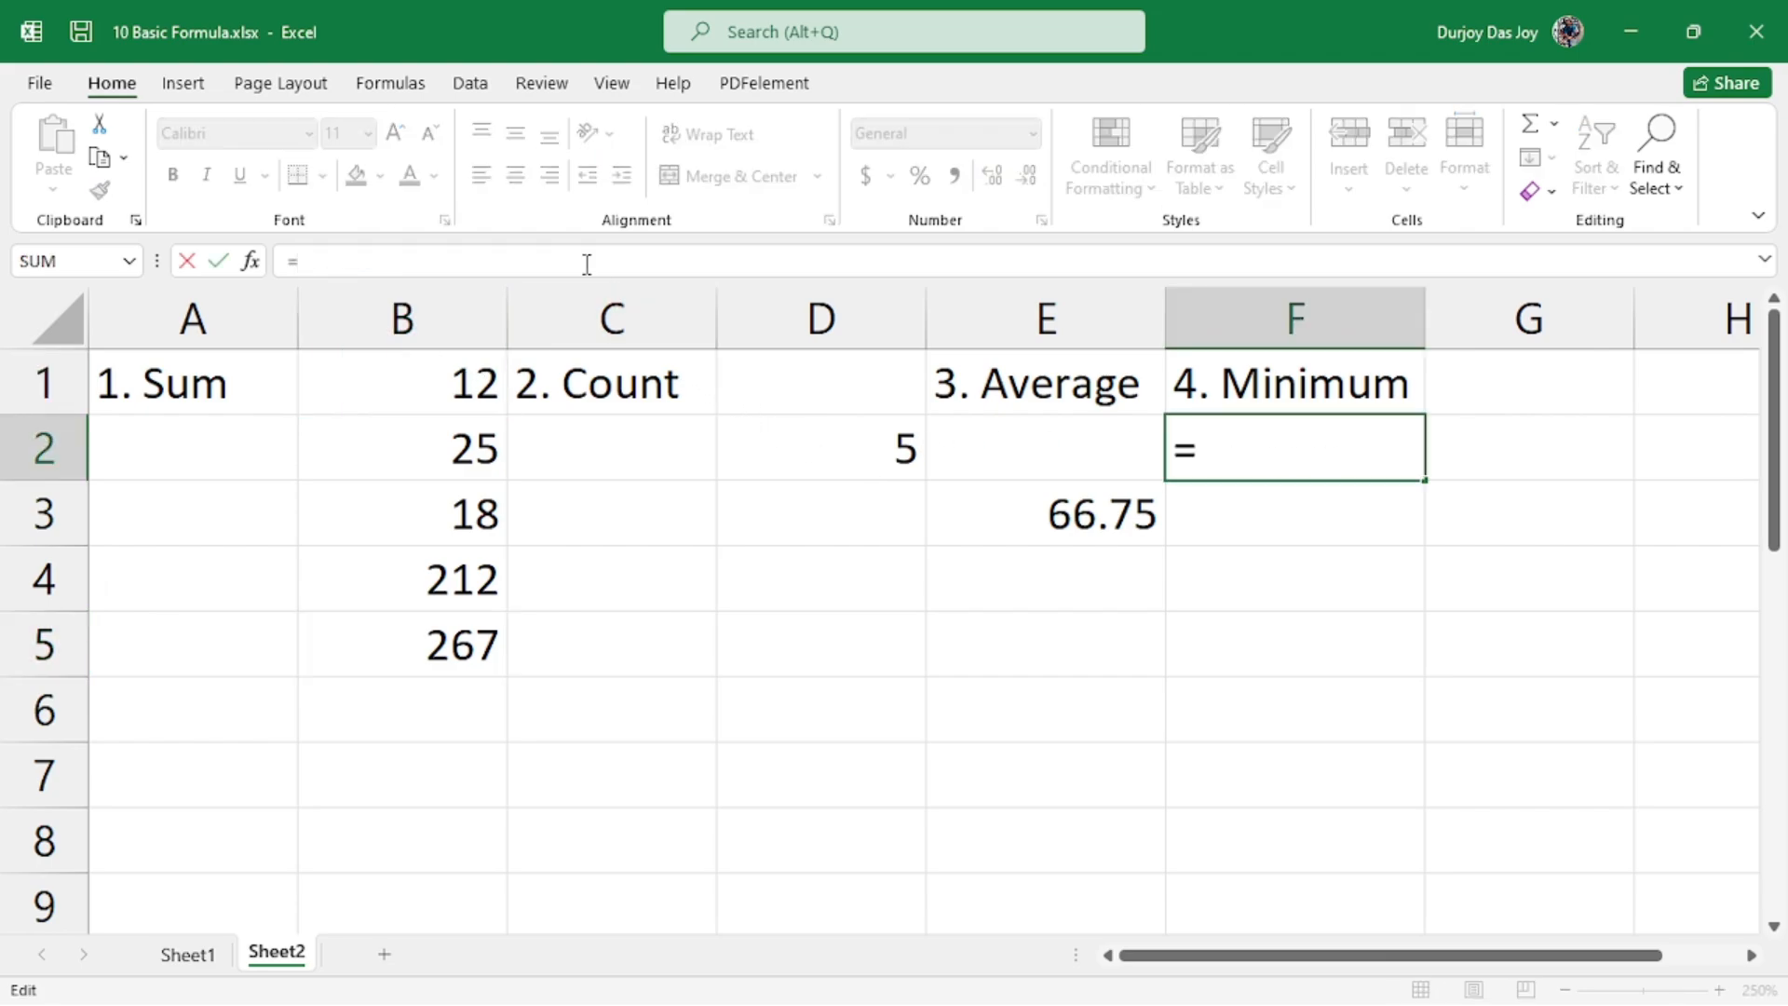
pyautogui.write('min')
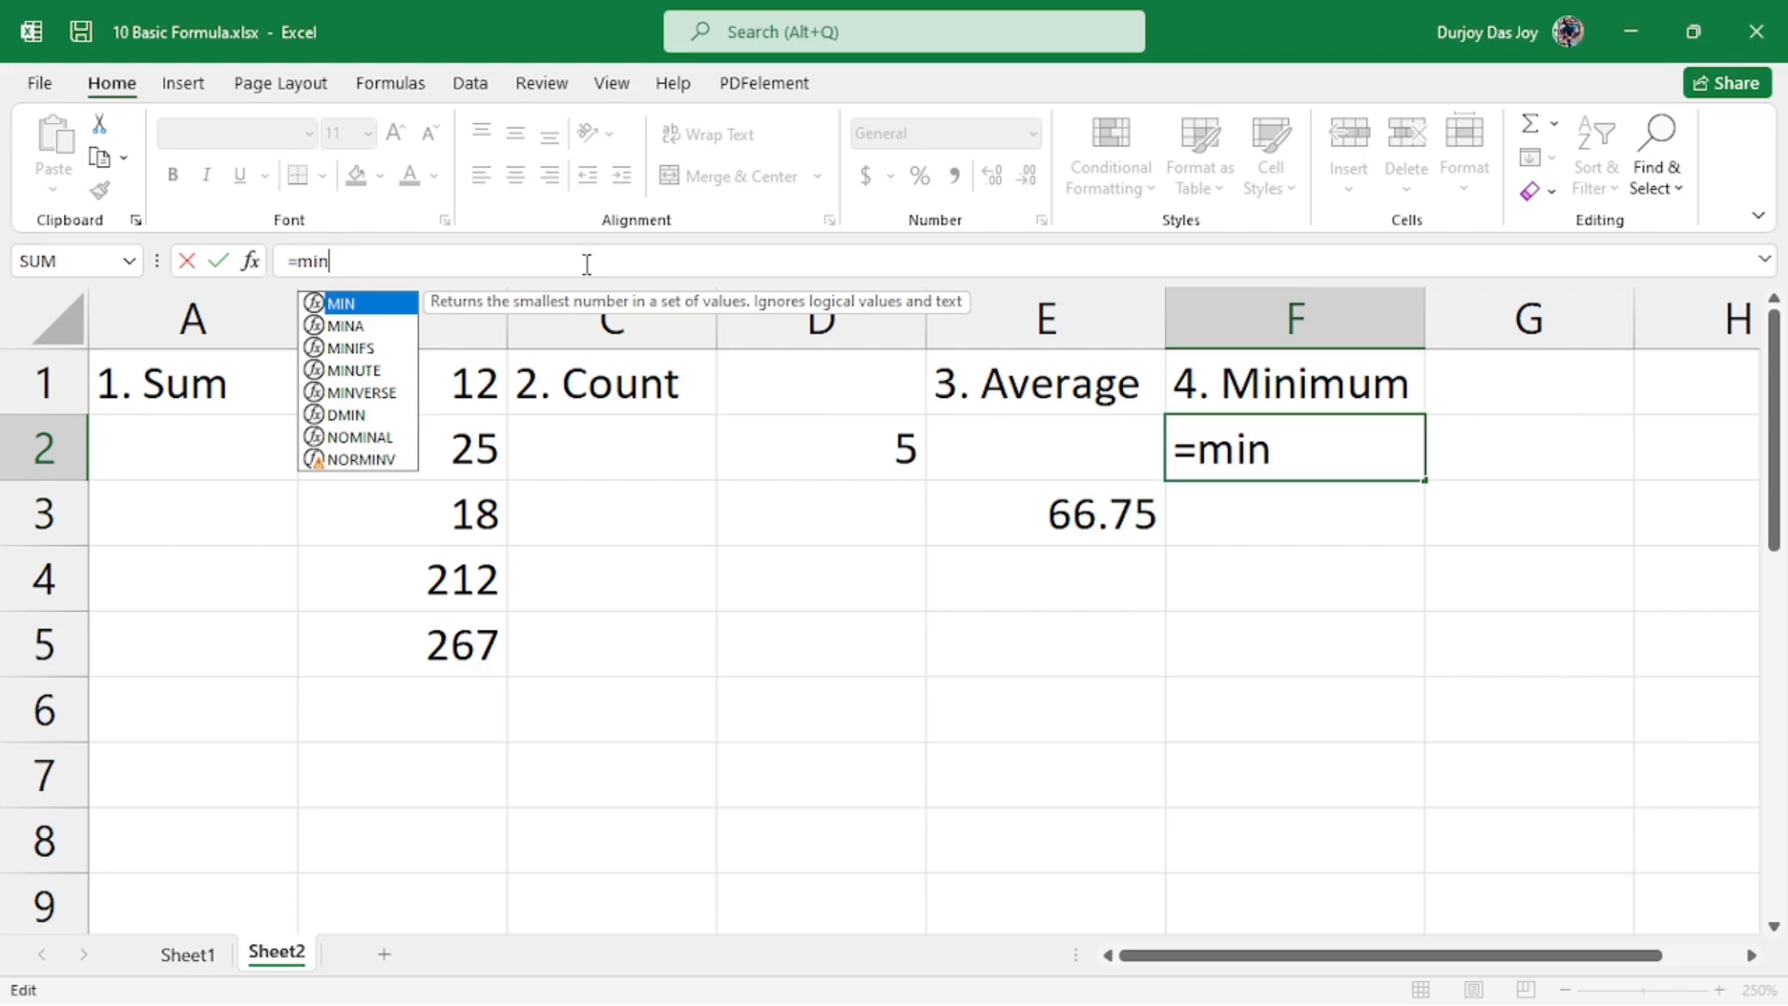
pyautogui.write('(')
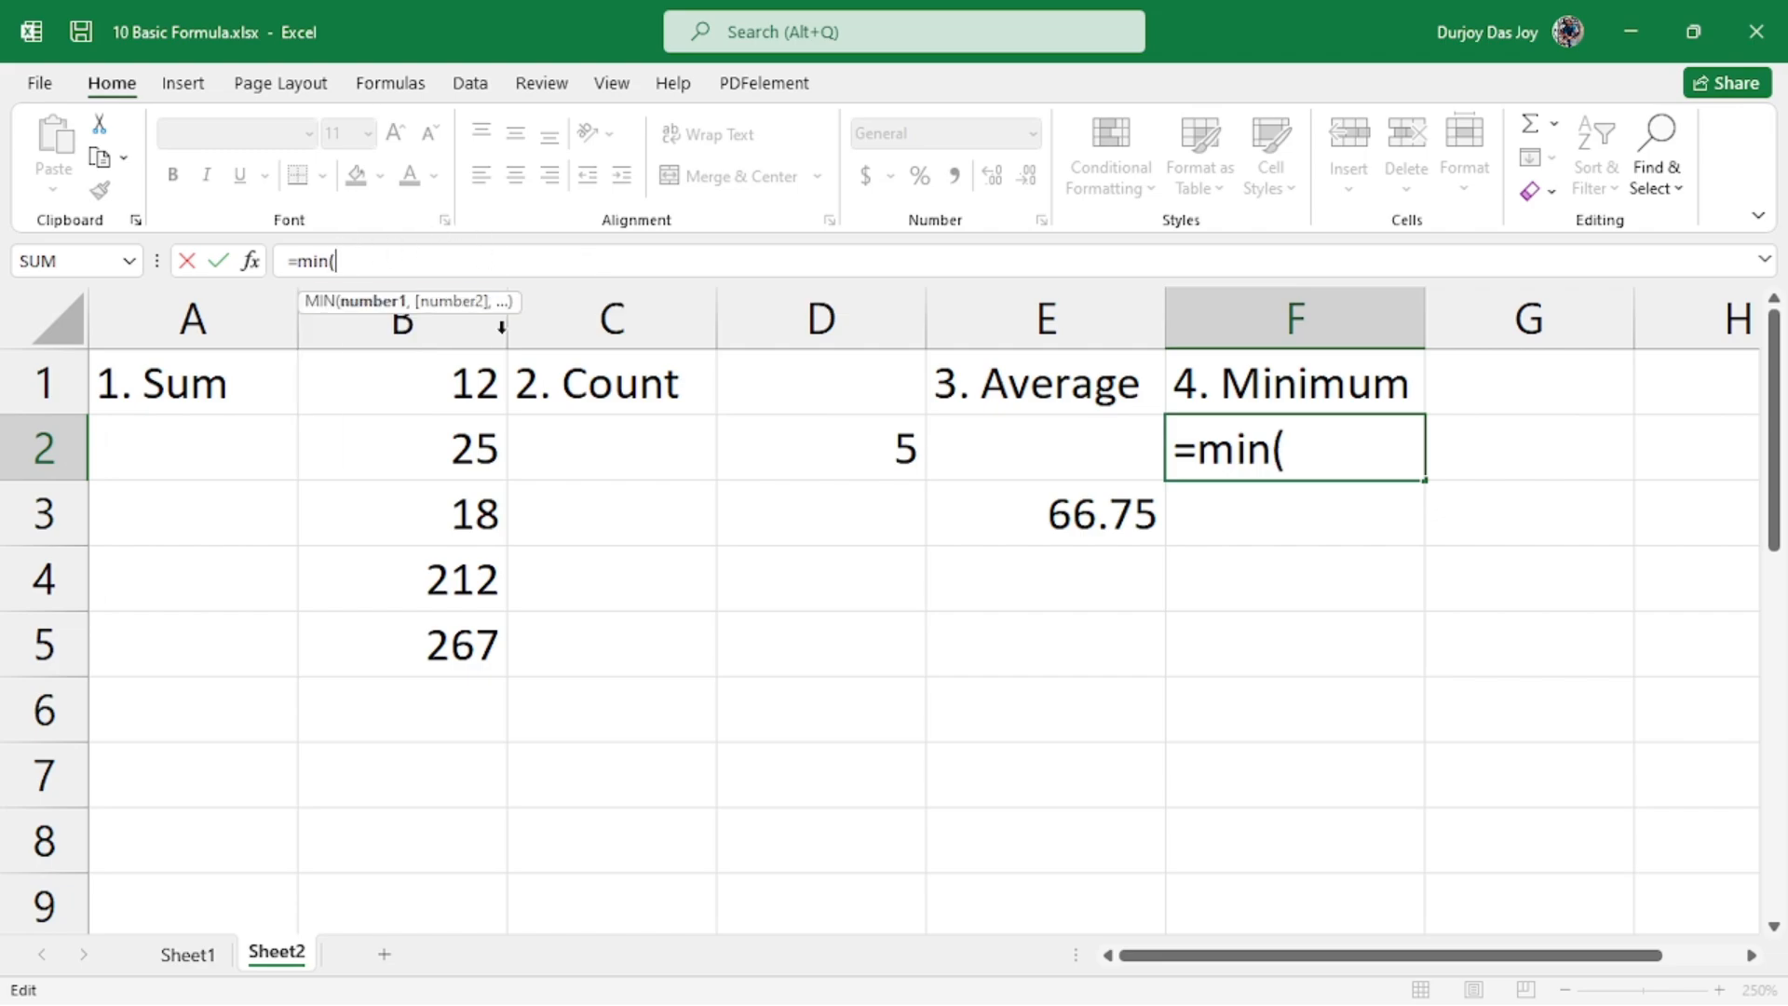
pyautogui.moveTo(463, 377); pyautogui.dragTo(470, 642)
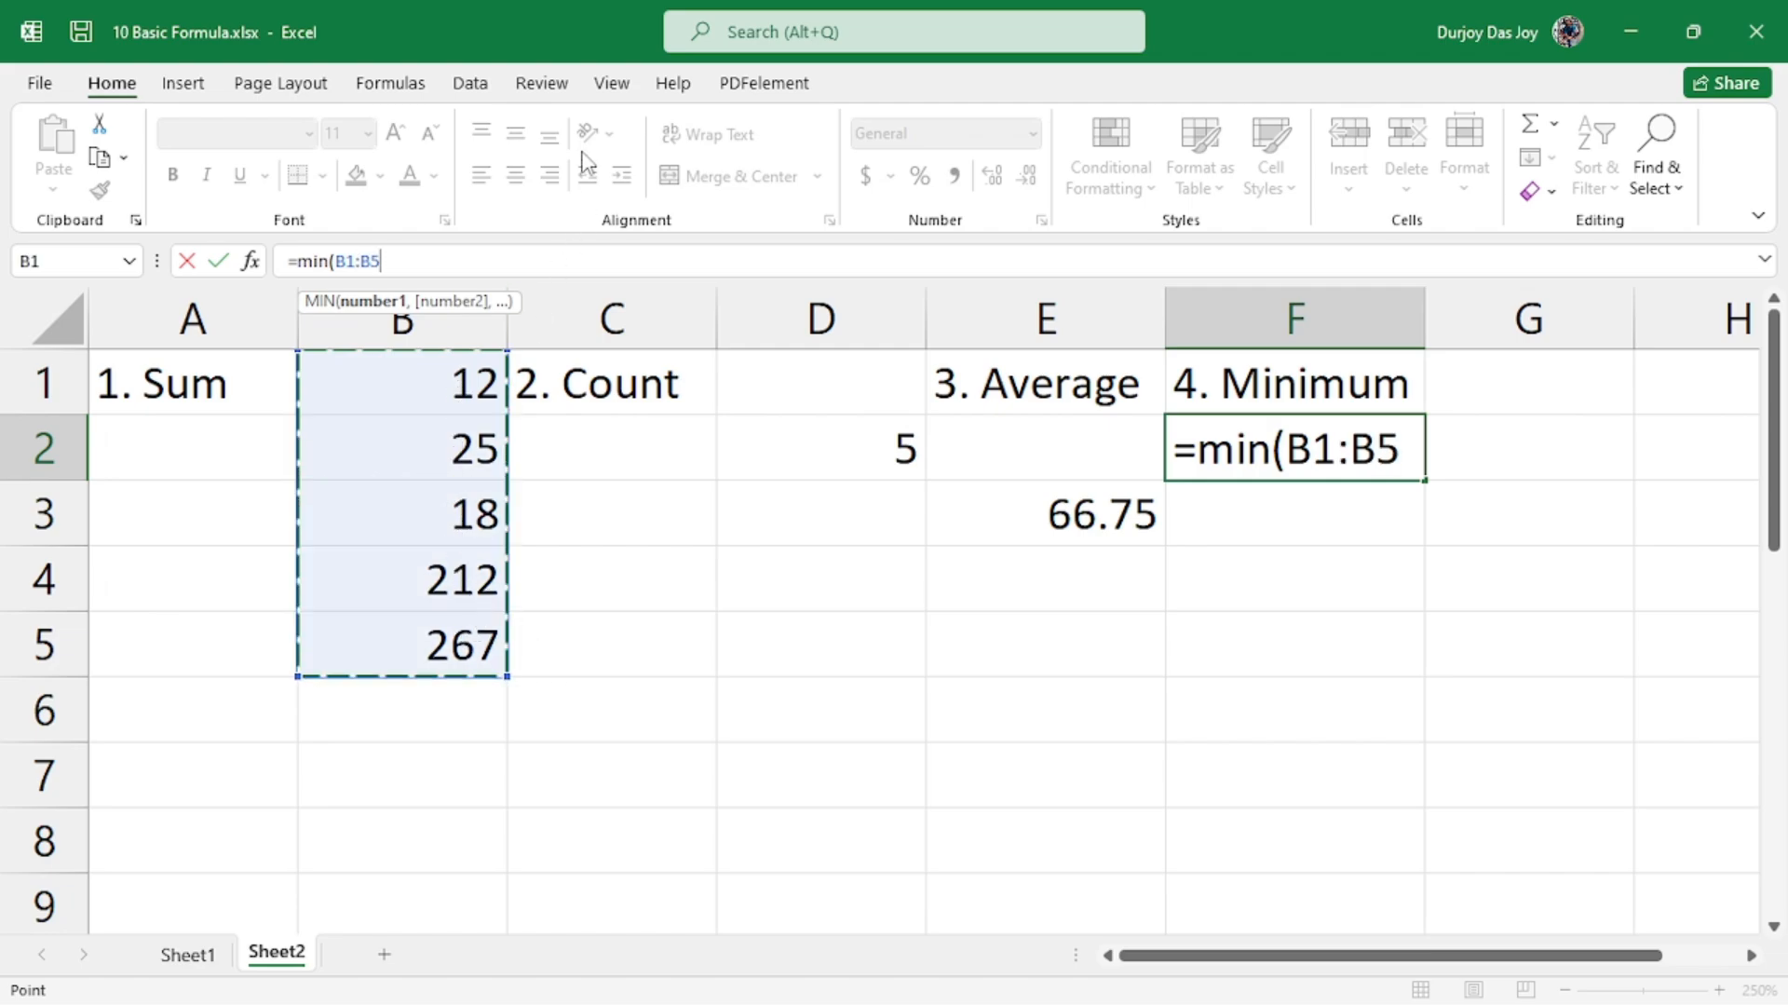
pyautogui.write(')')
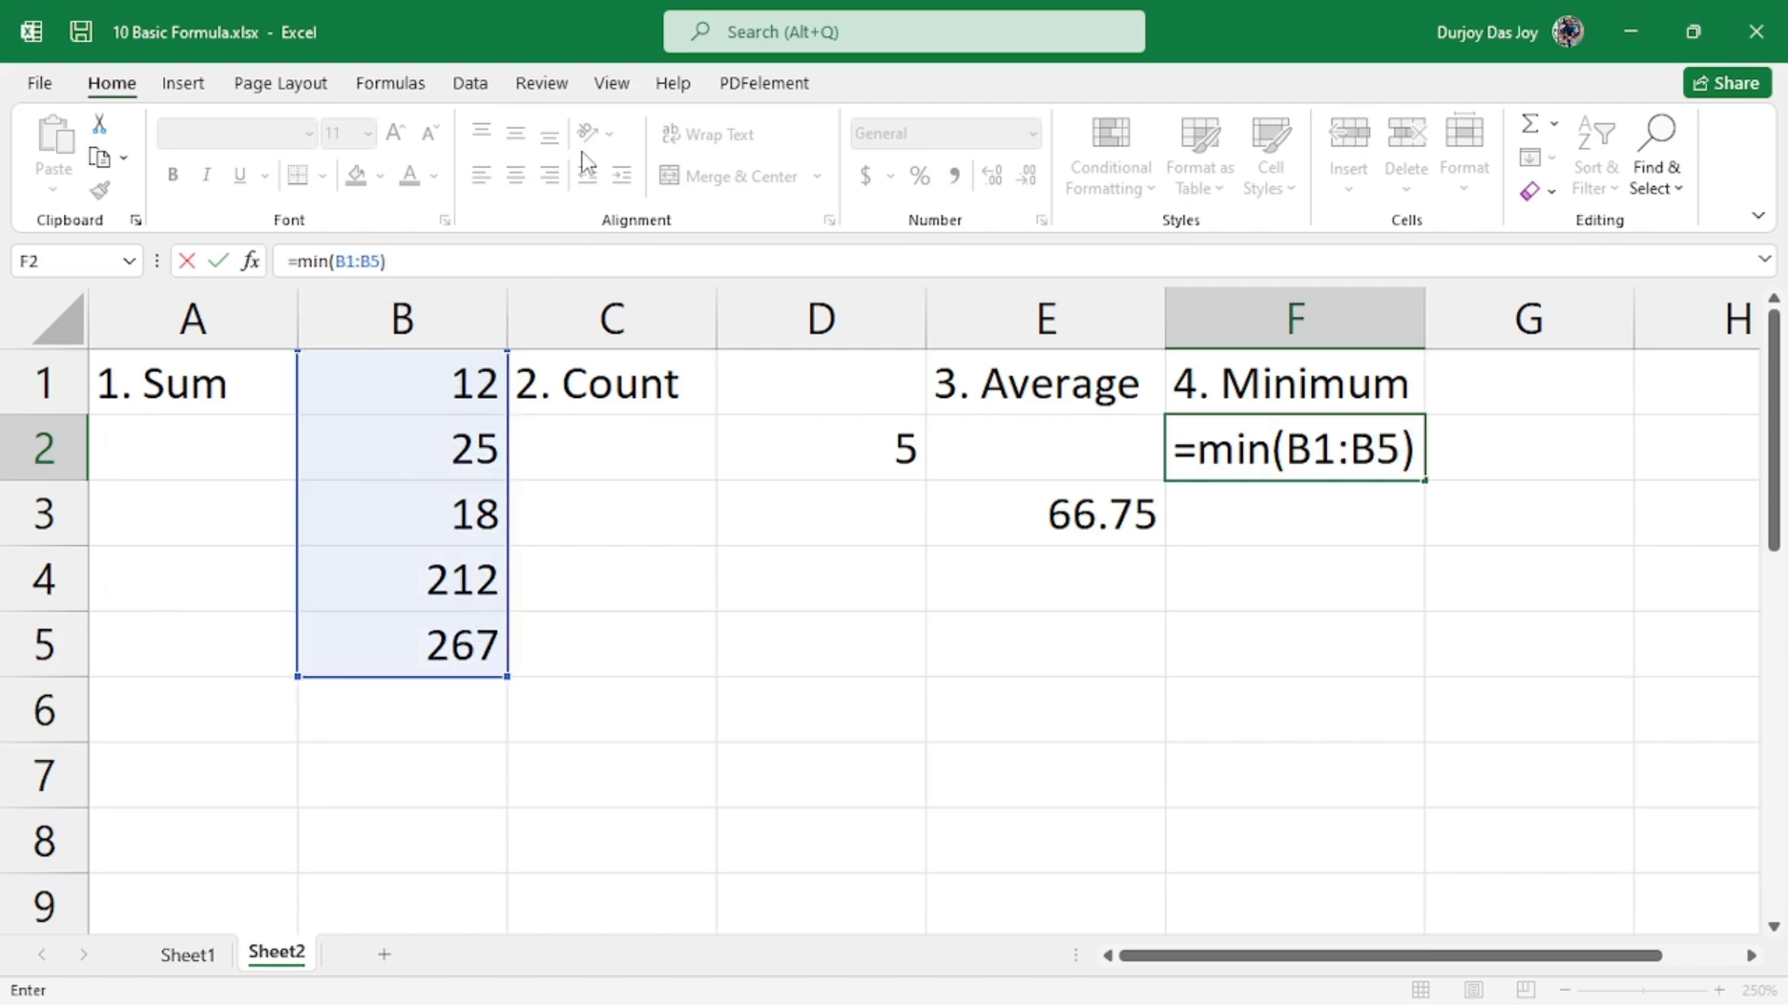
pyautogui.press('Return')
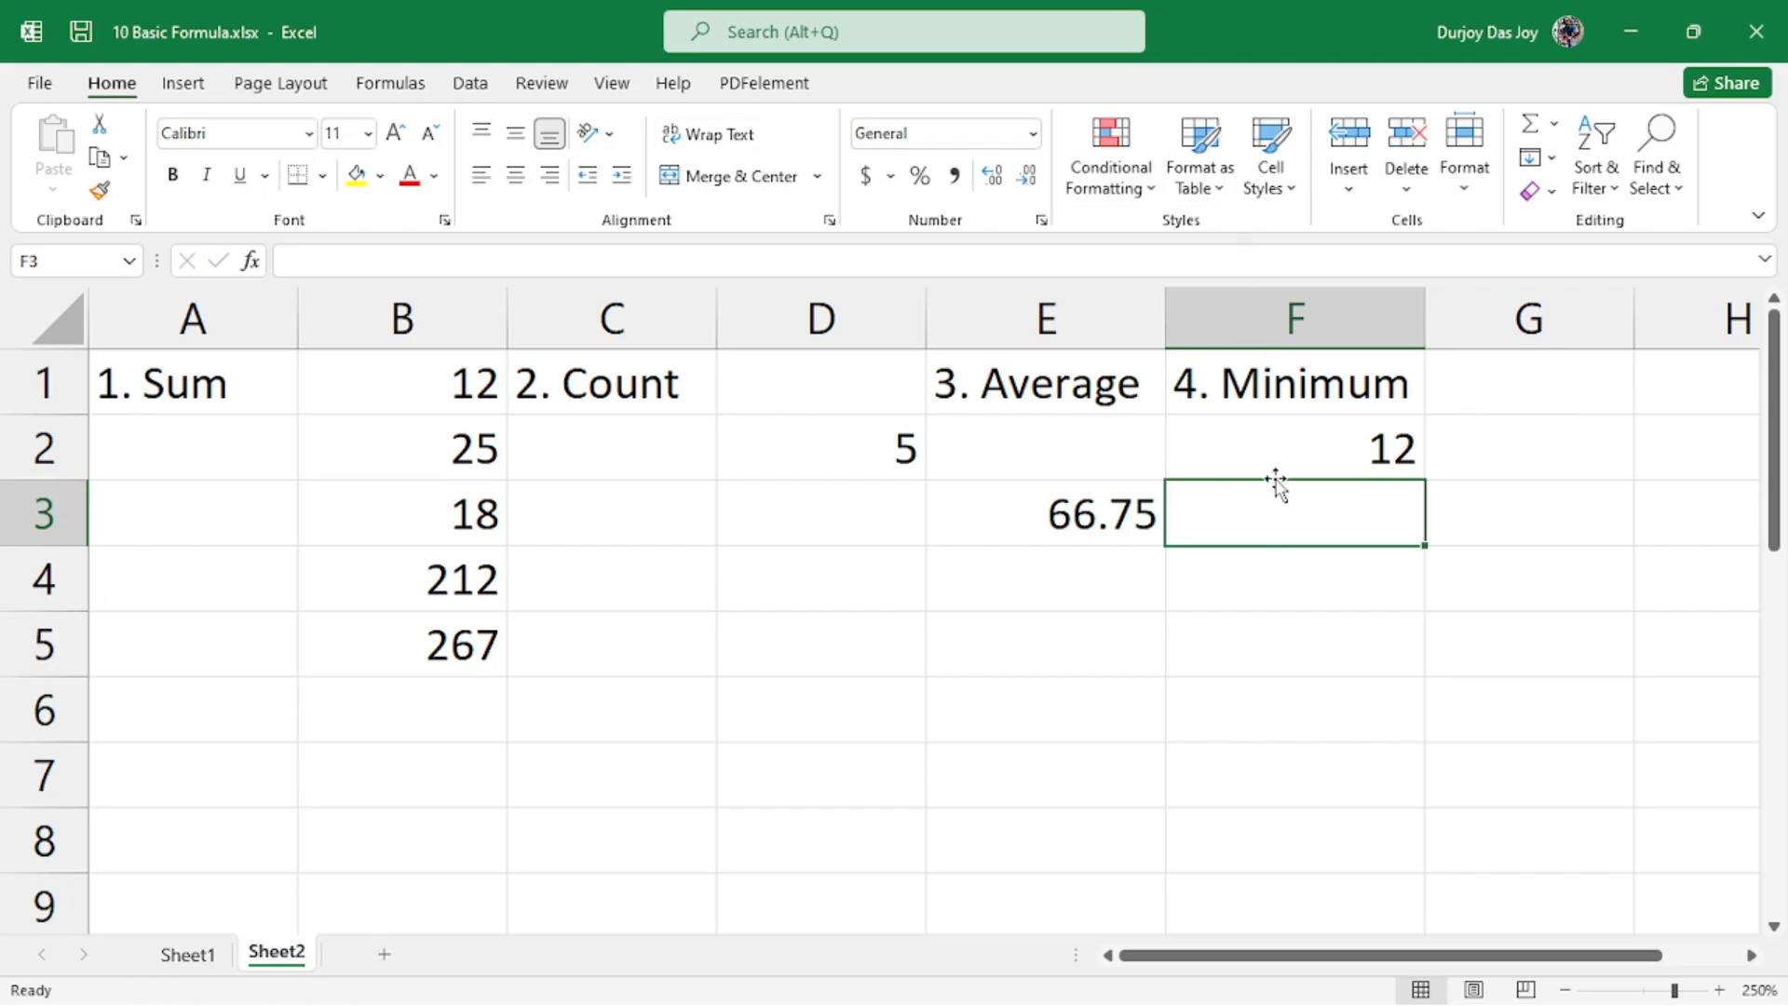
pyautogui.click(1289, 447)
# - Enter the heading "5. Maximum" in cell G1 and widen column G to fit it
pyautogui.click(1469, 379)
pyautogui.write('5.')
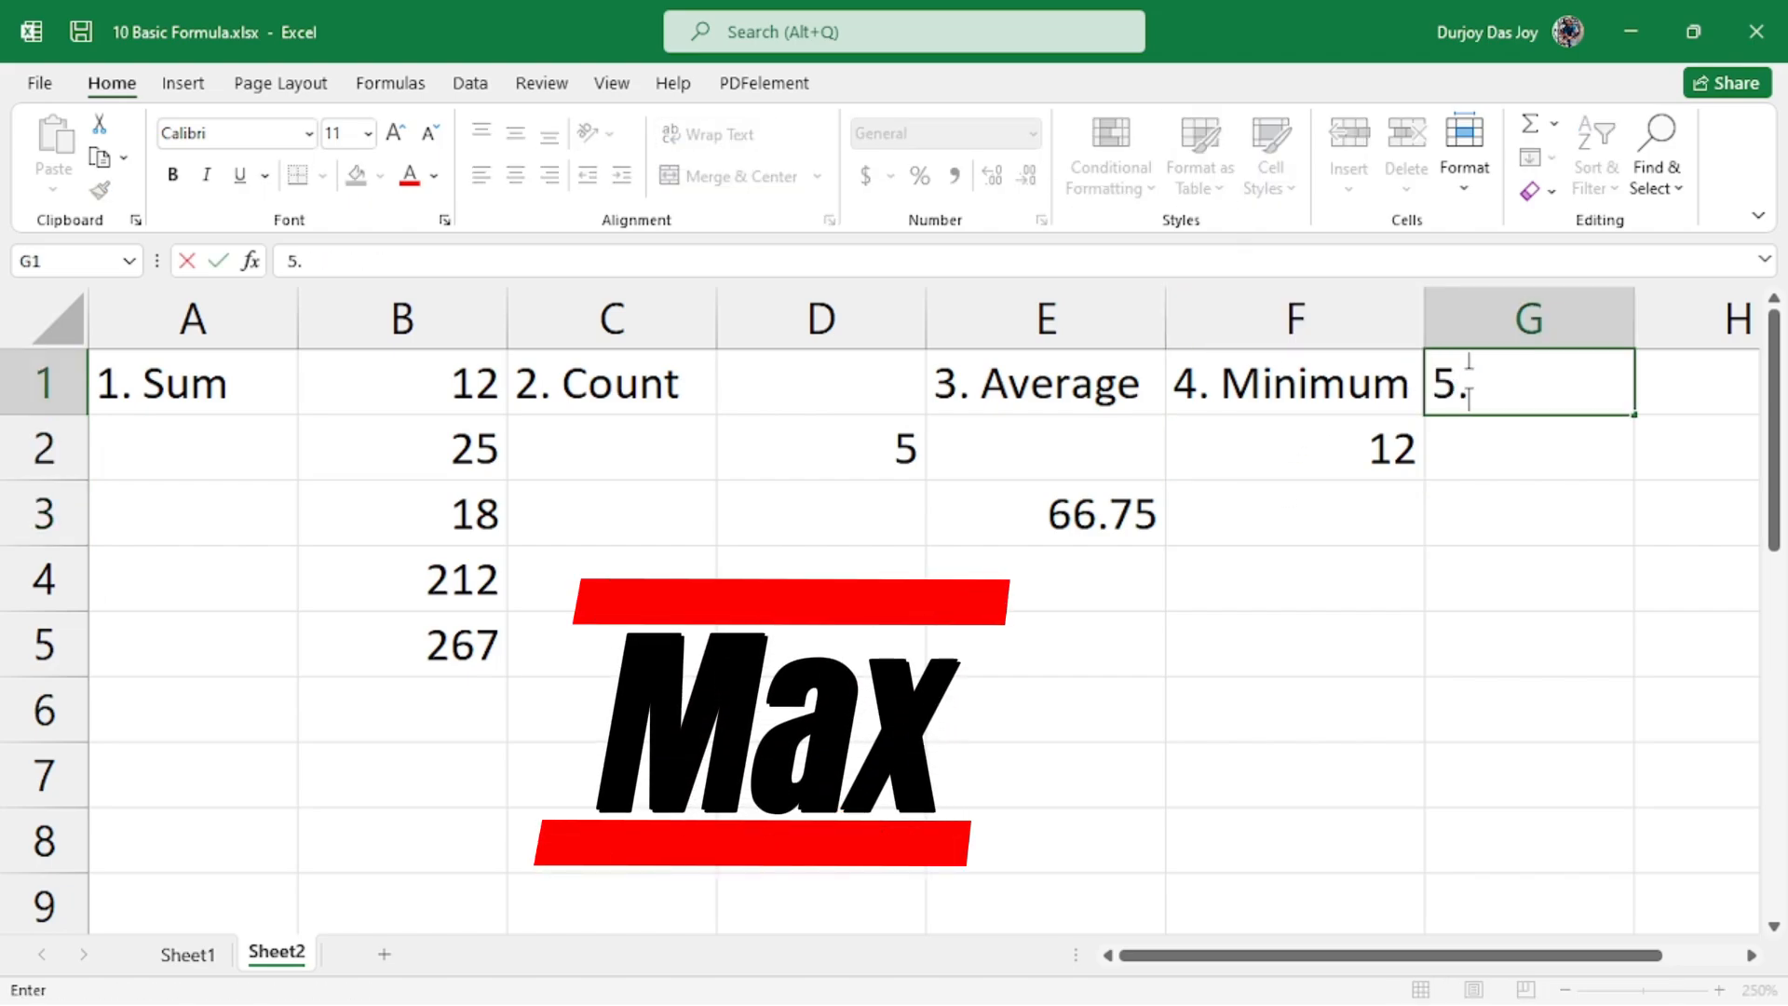
pyautogui.write(' Maximum')
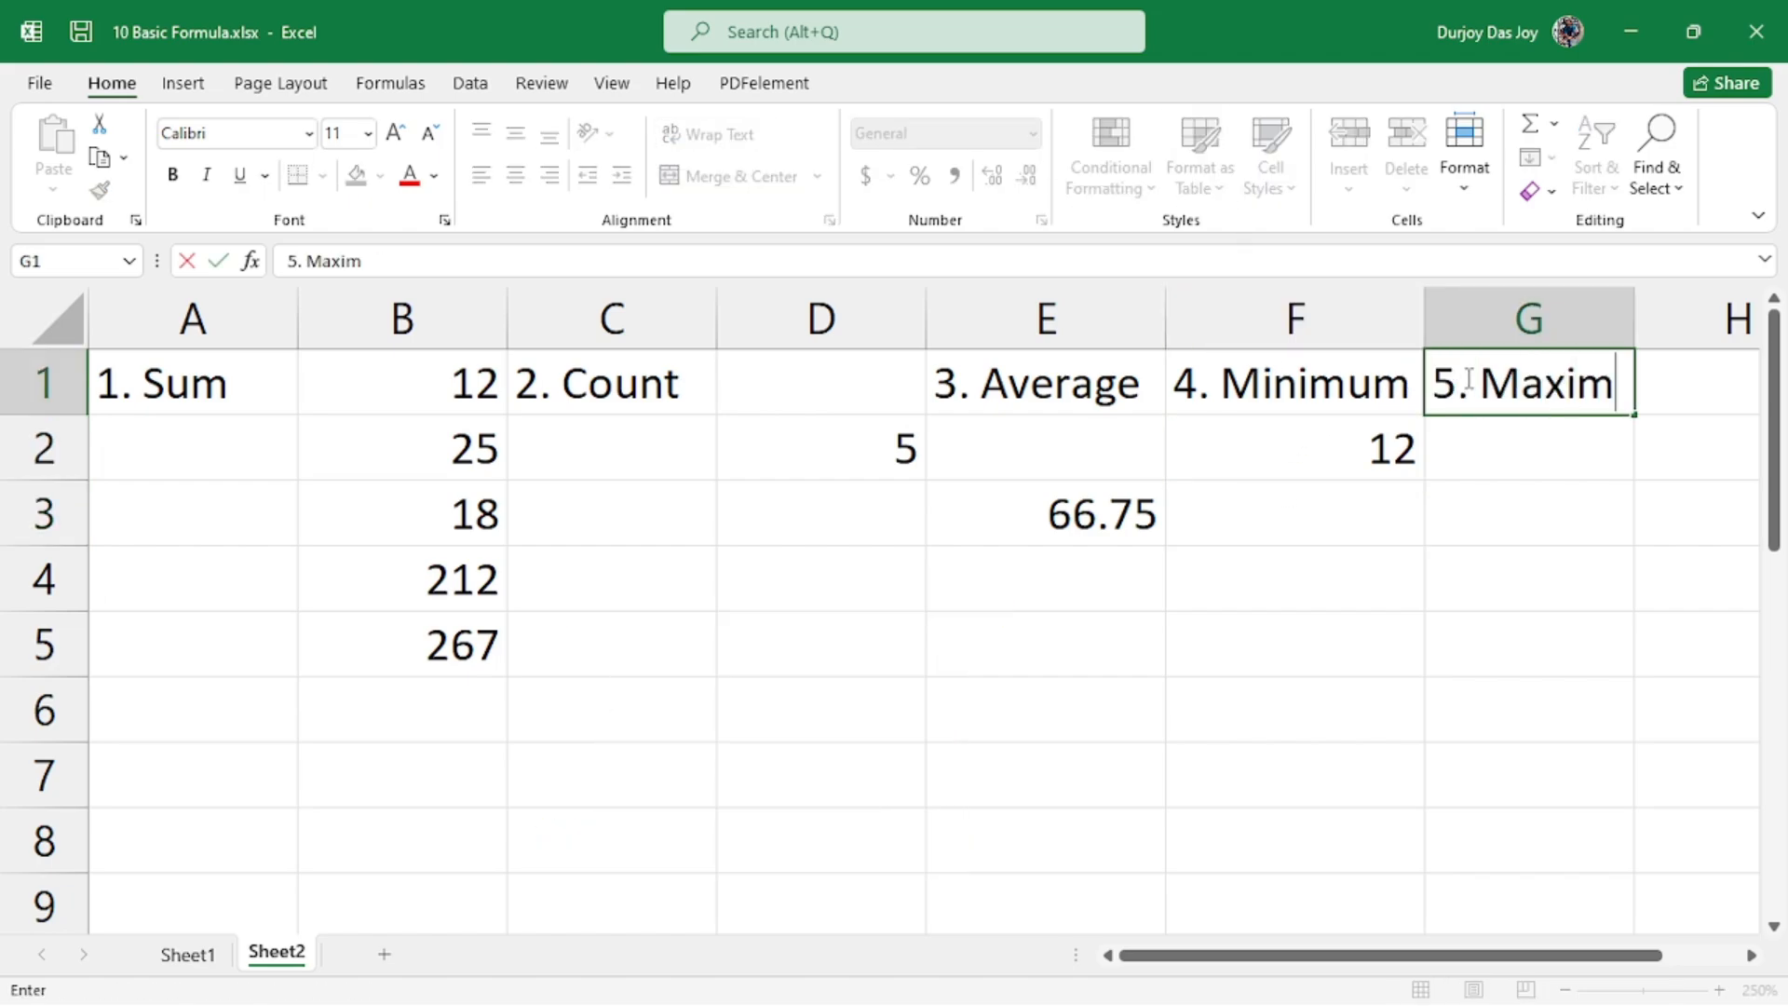
pyautogui.doubleClick(1631, 312)
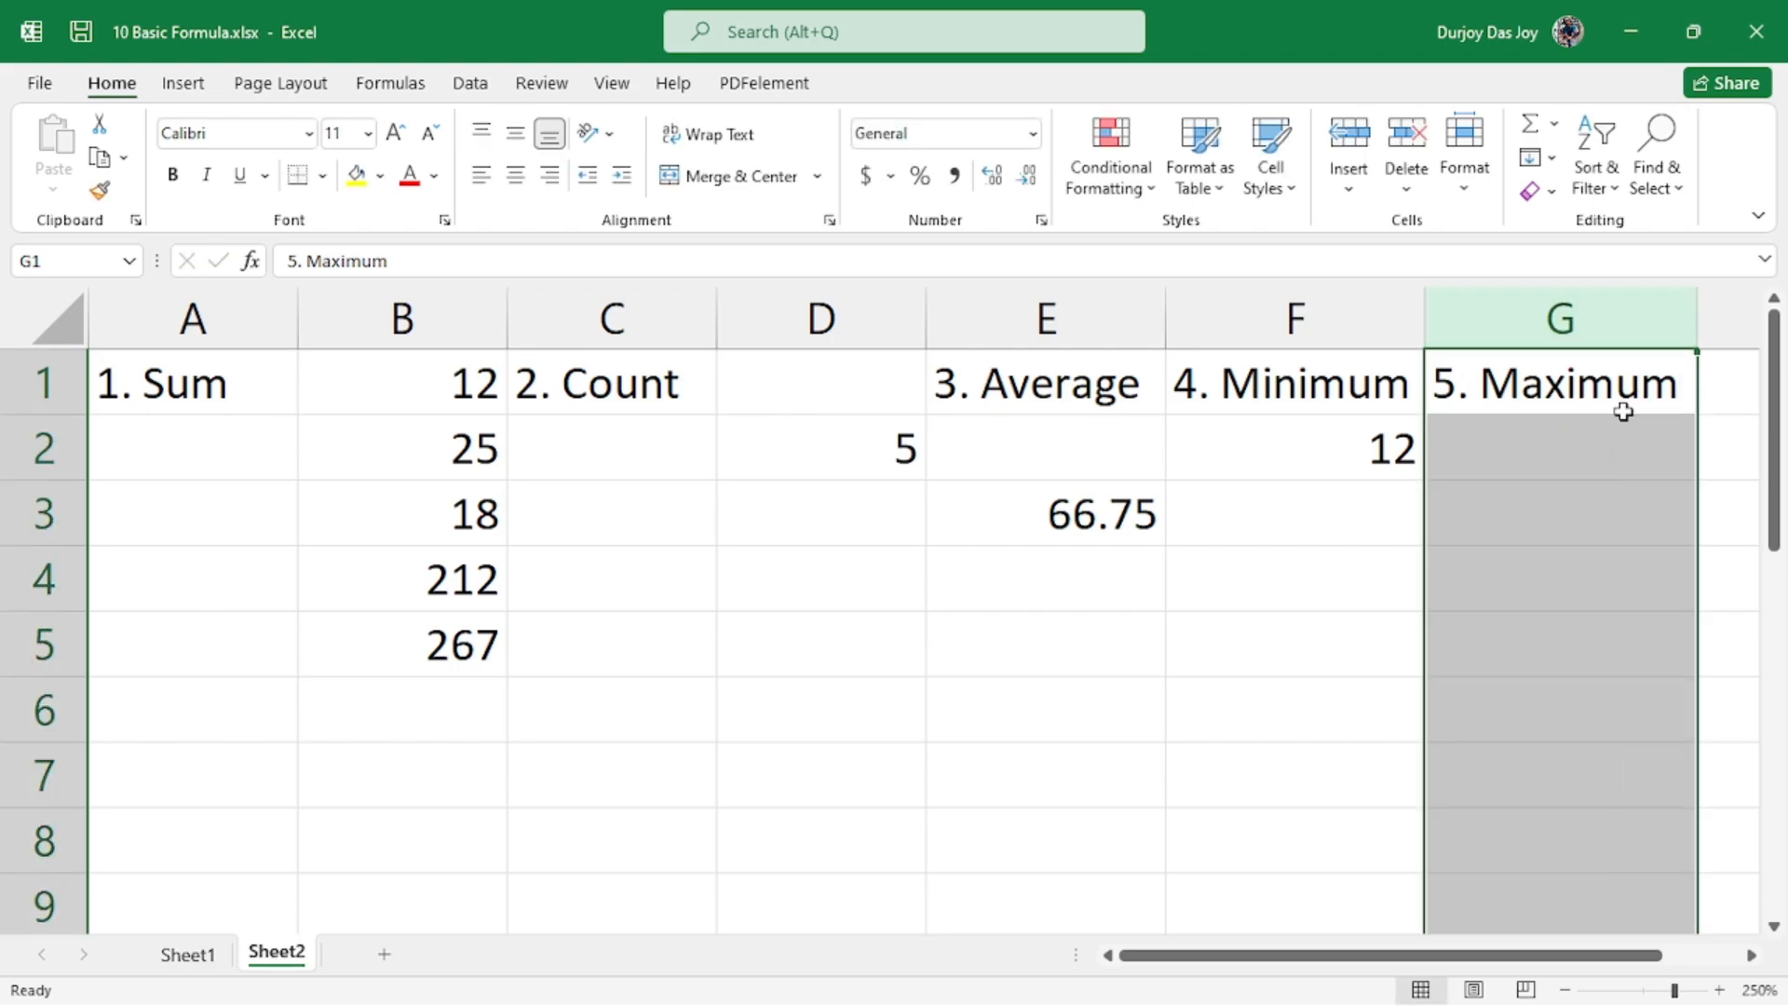
# - Enter the formula =MAX(B1:B5) in cell G2 to find the largest number in column B
pyautogui.click(1613, 447)
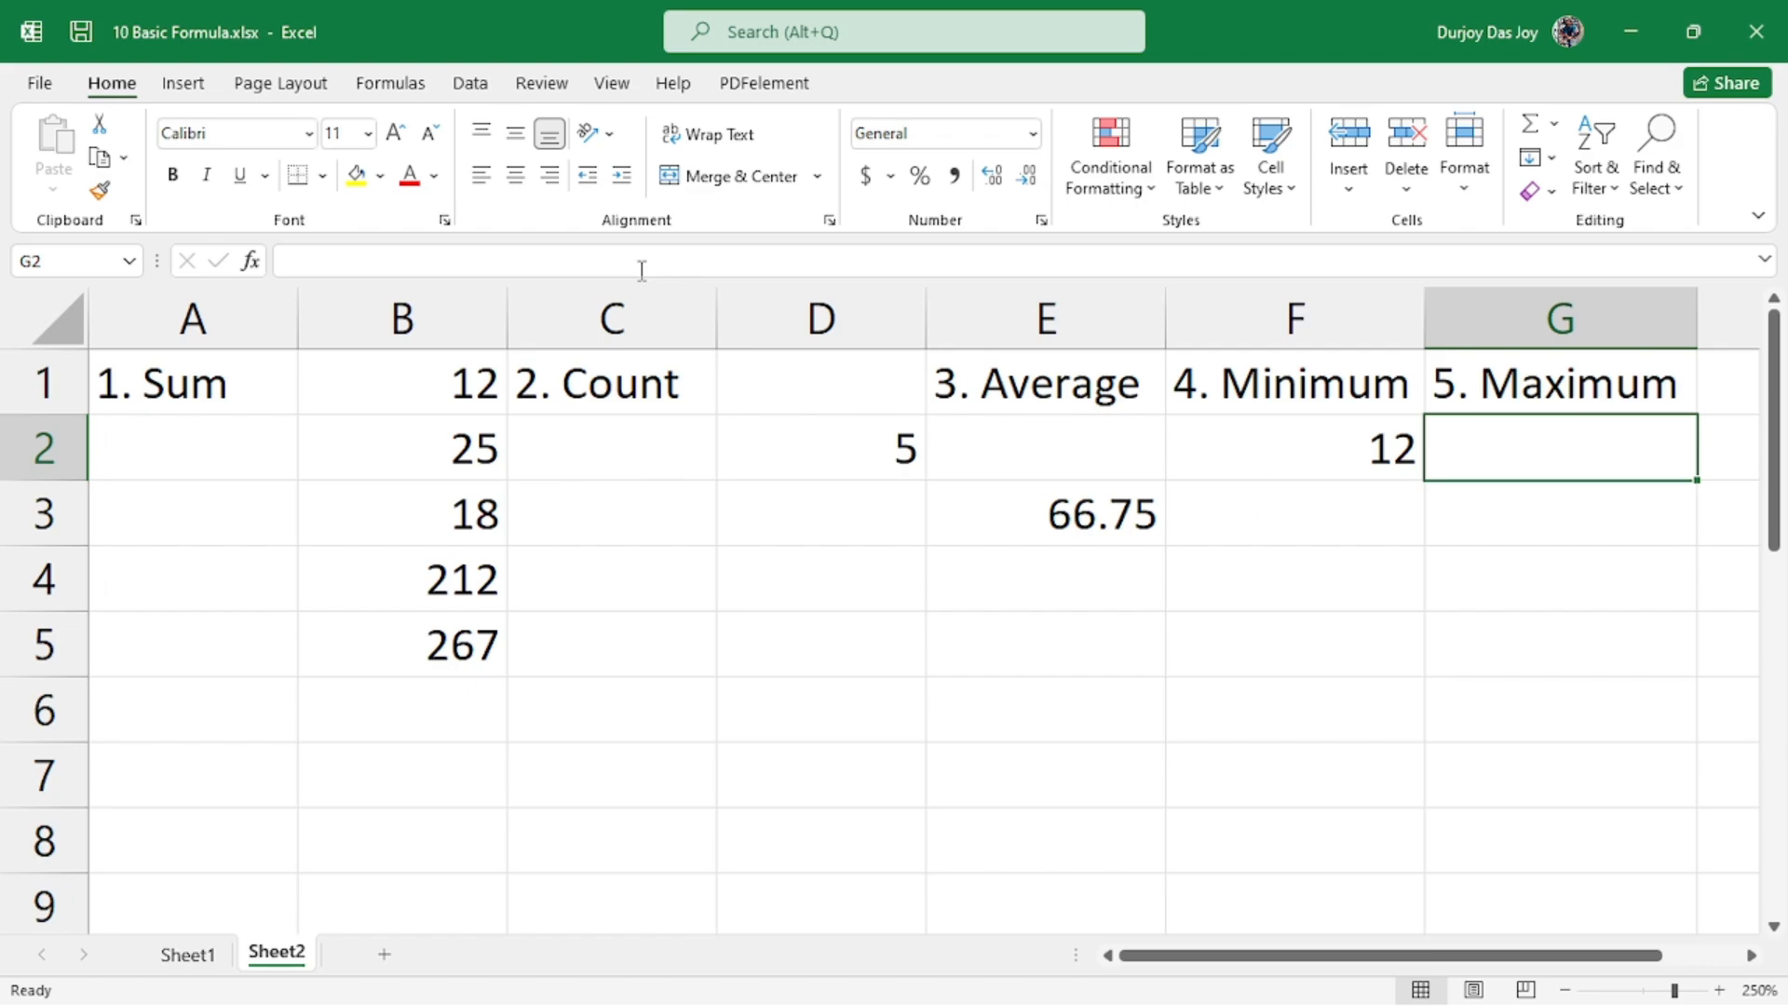
pyautogui.click(583, 256)
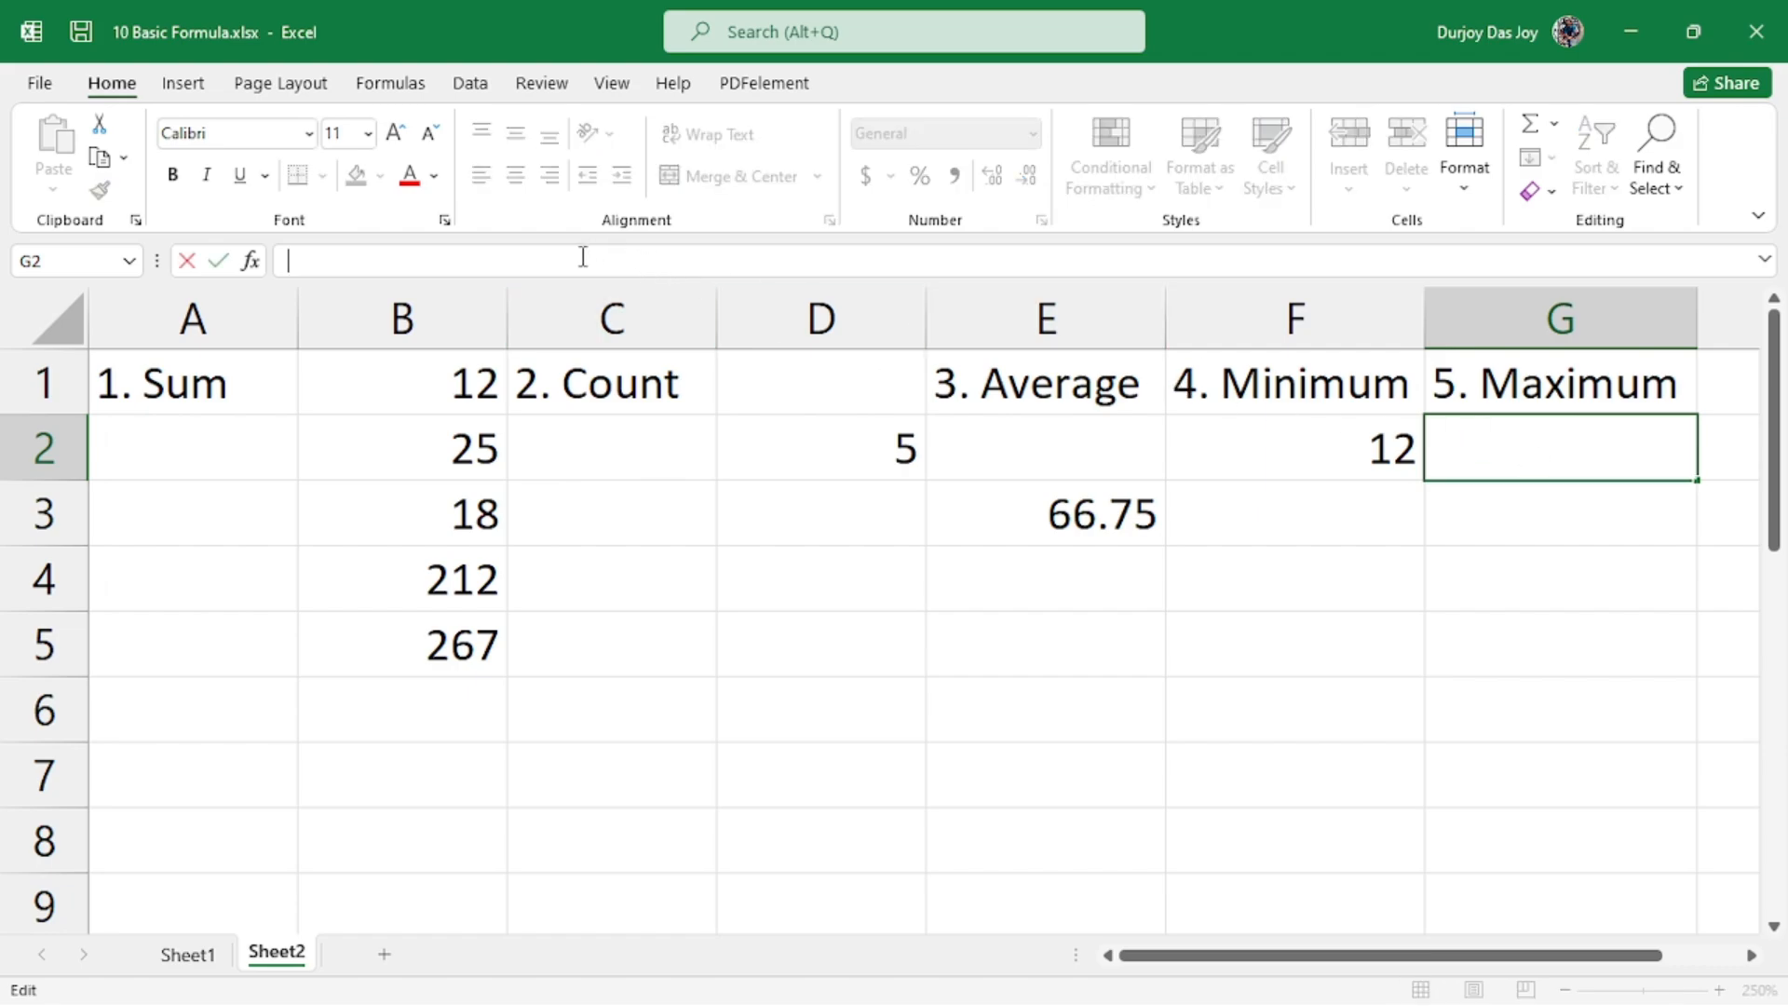
pyautogui.write('=max')
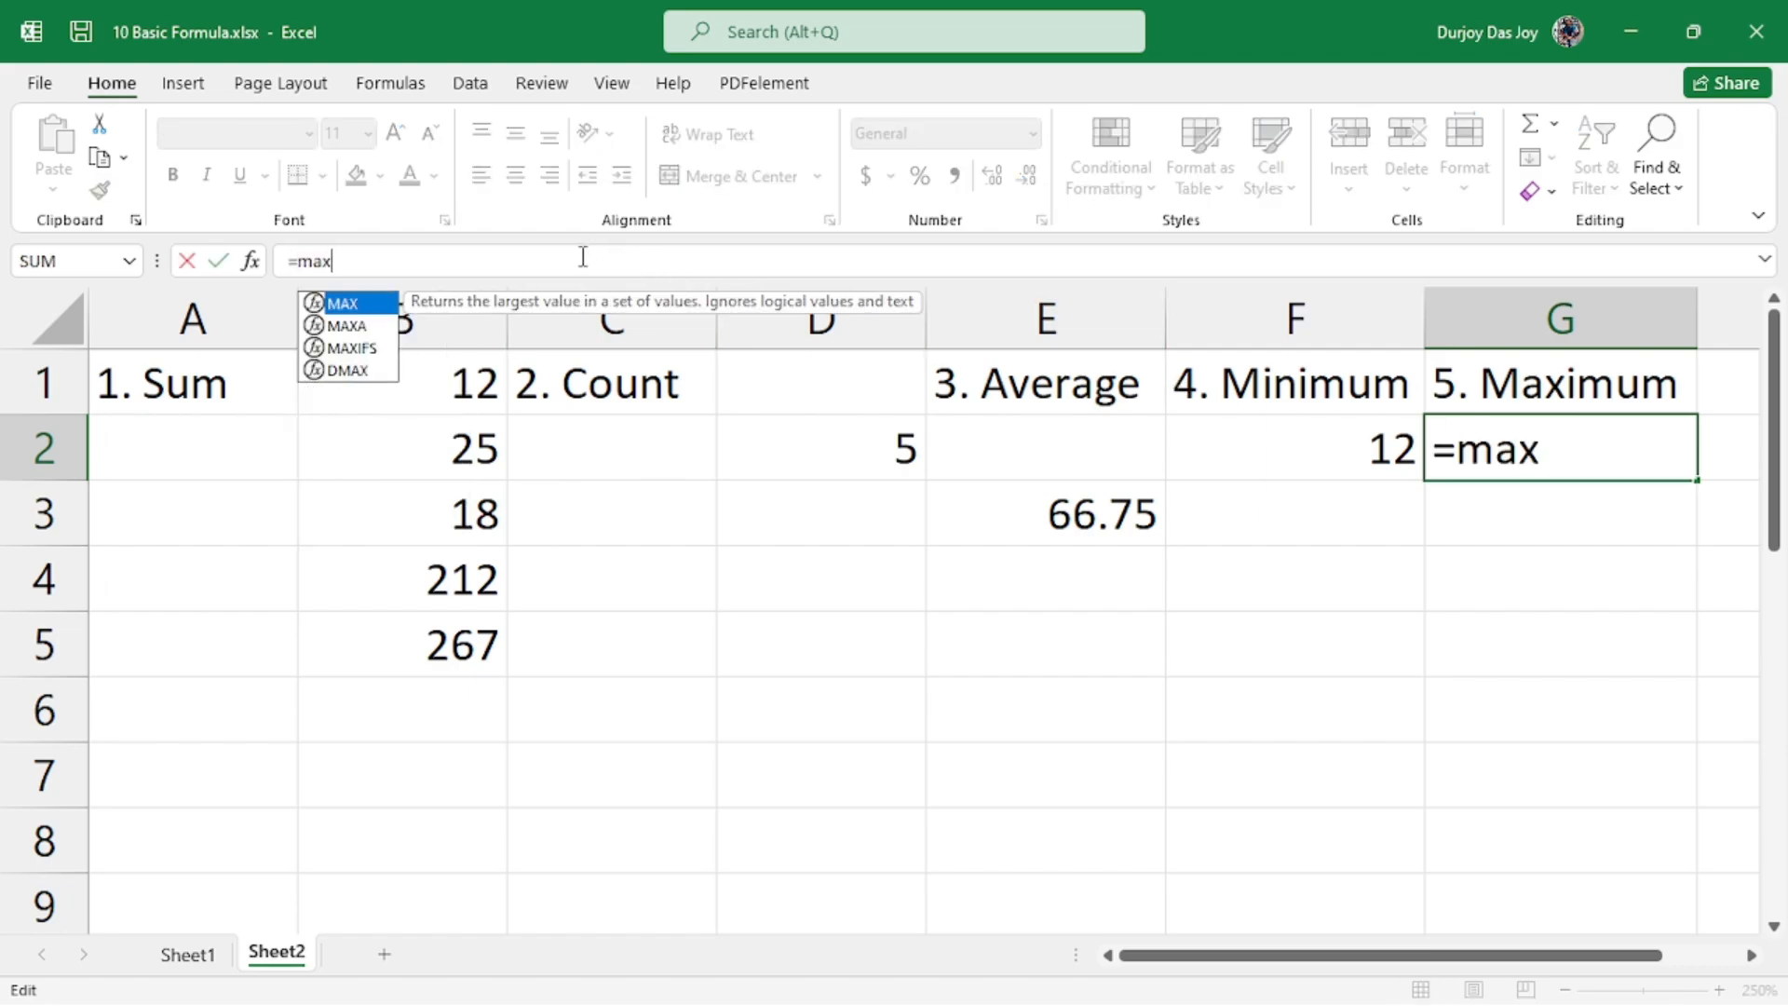
pyautogui.write('(')
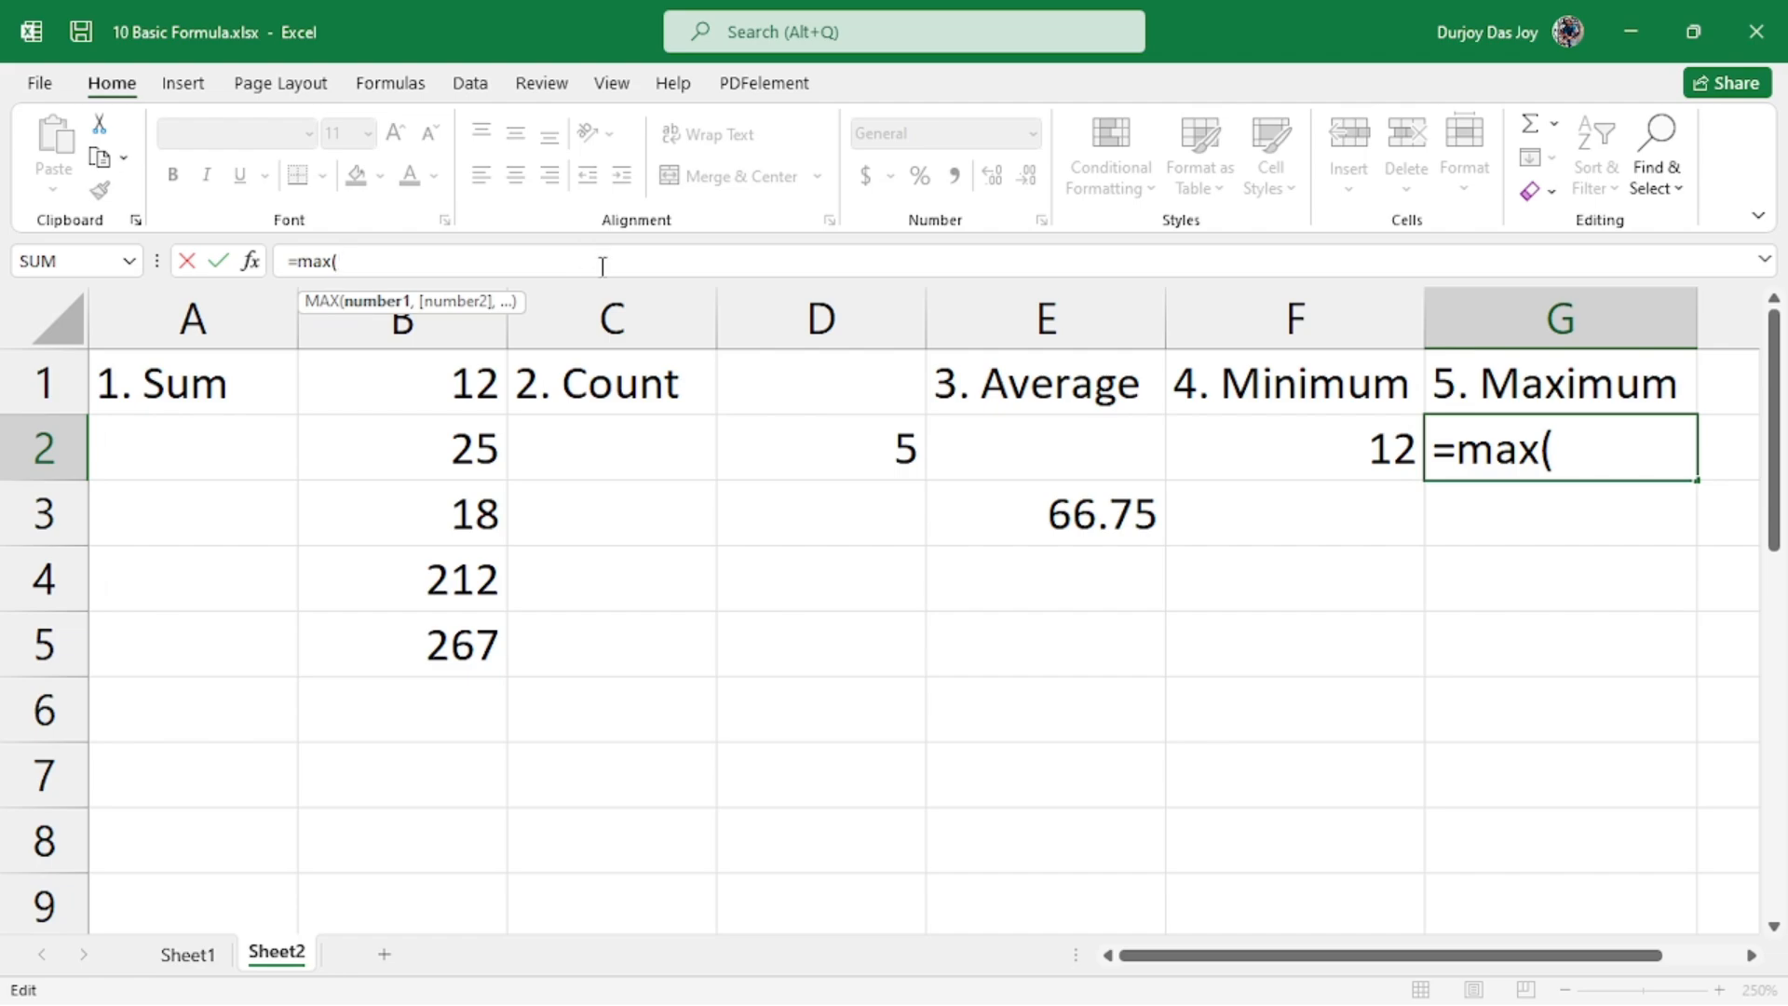
pyautogui.moveTo(463, 387); pyautogui.dragTo(471, 651)
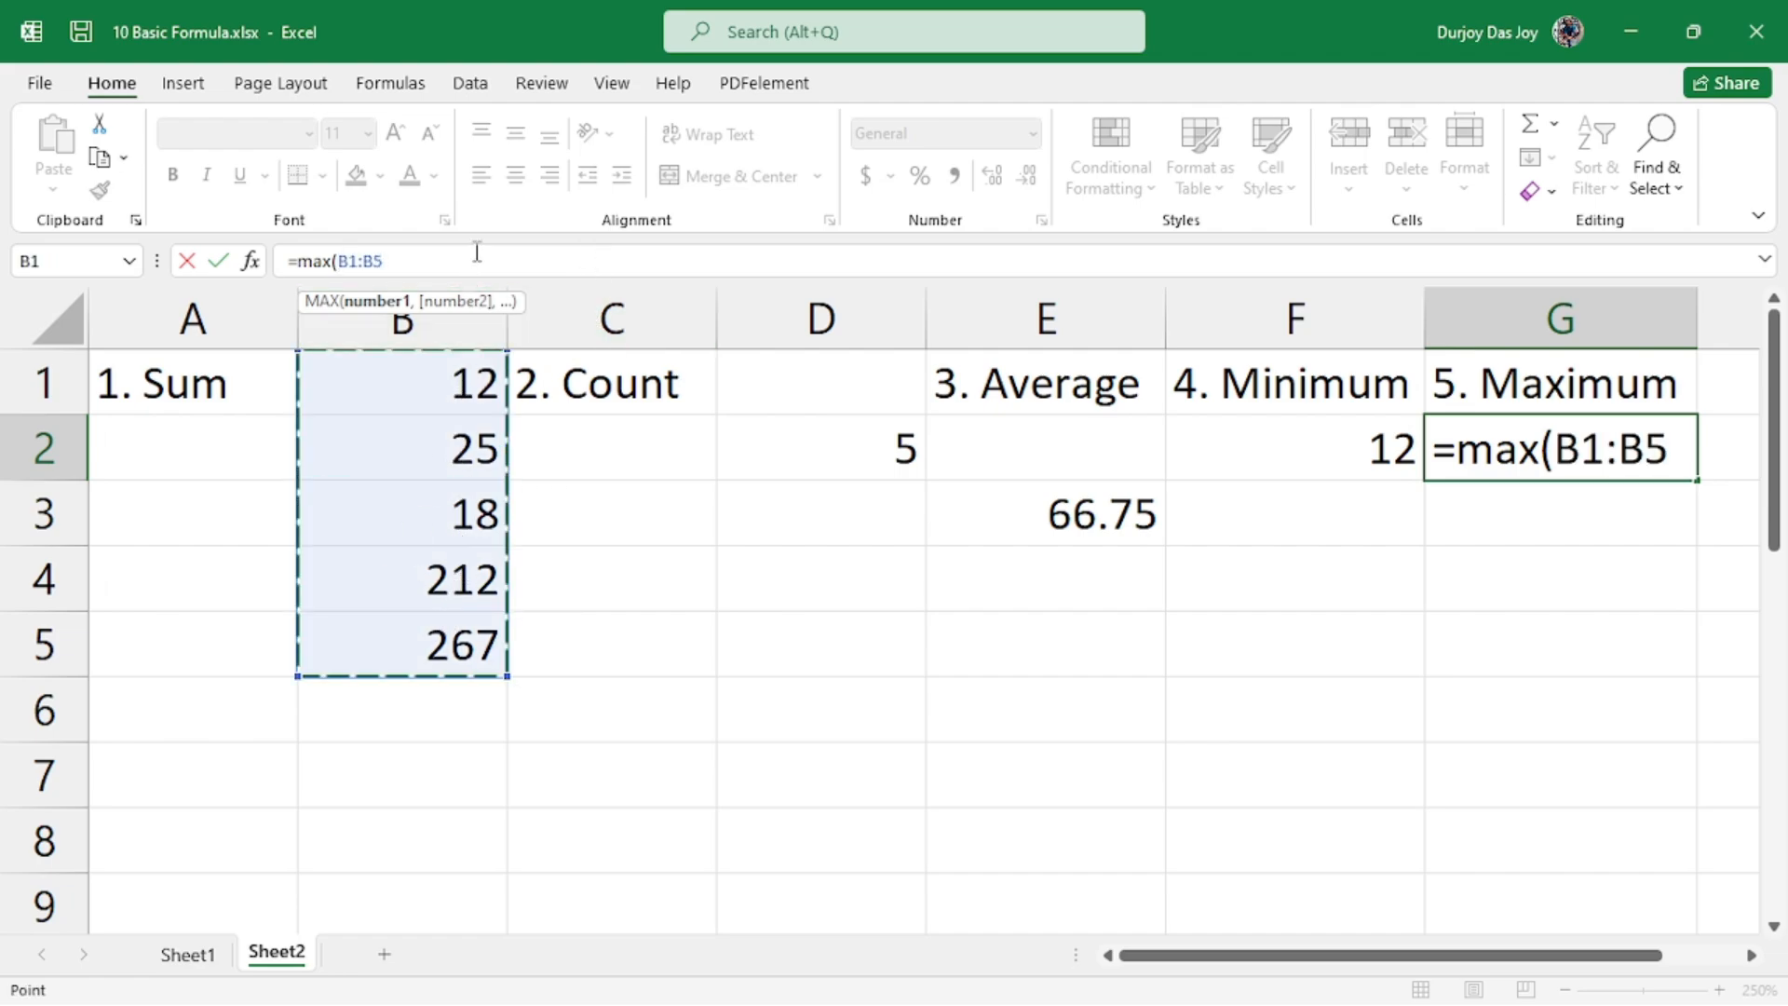
pyautogui.write(')')
pyautogui.press('Return')
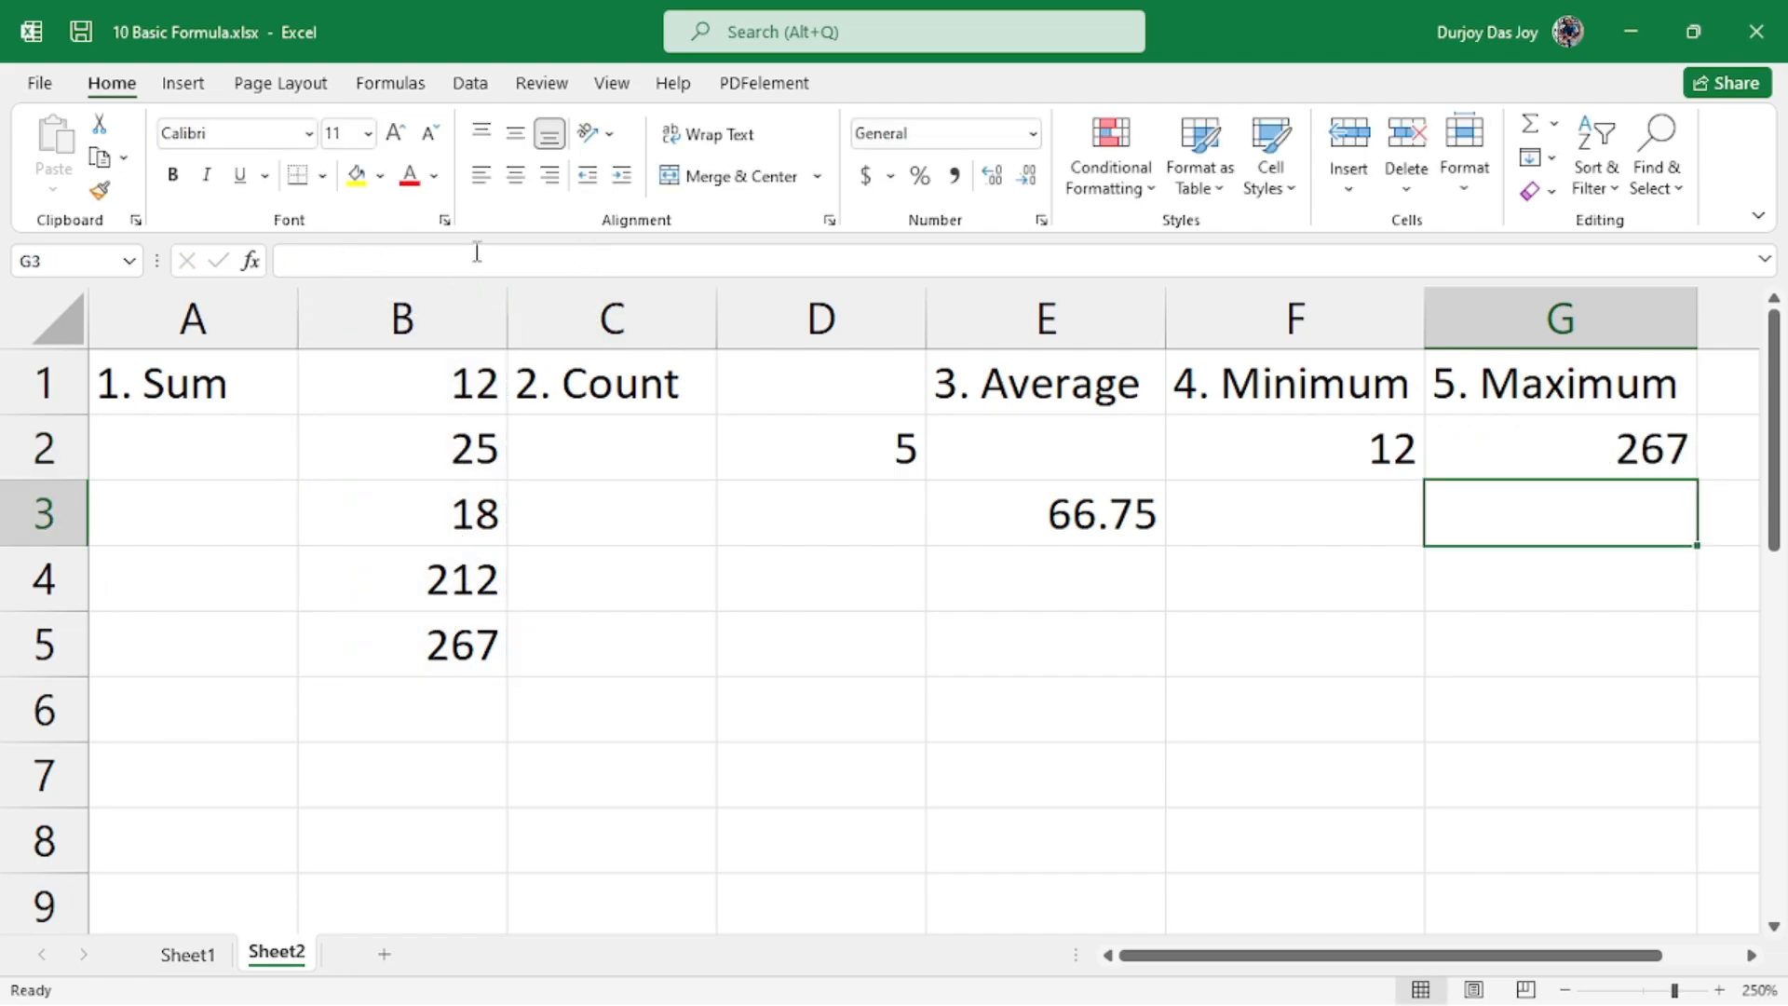
pyautogui.click(387, 641)
pyautogui.click(1583, 460)
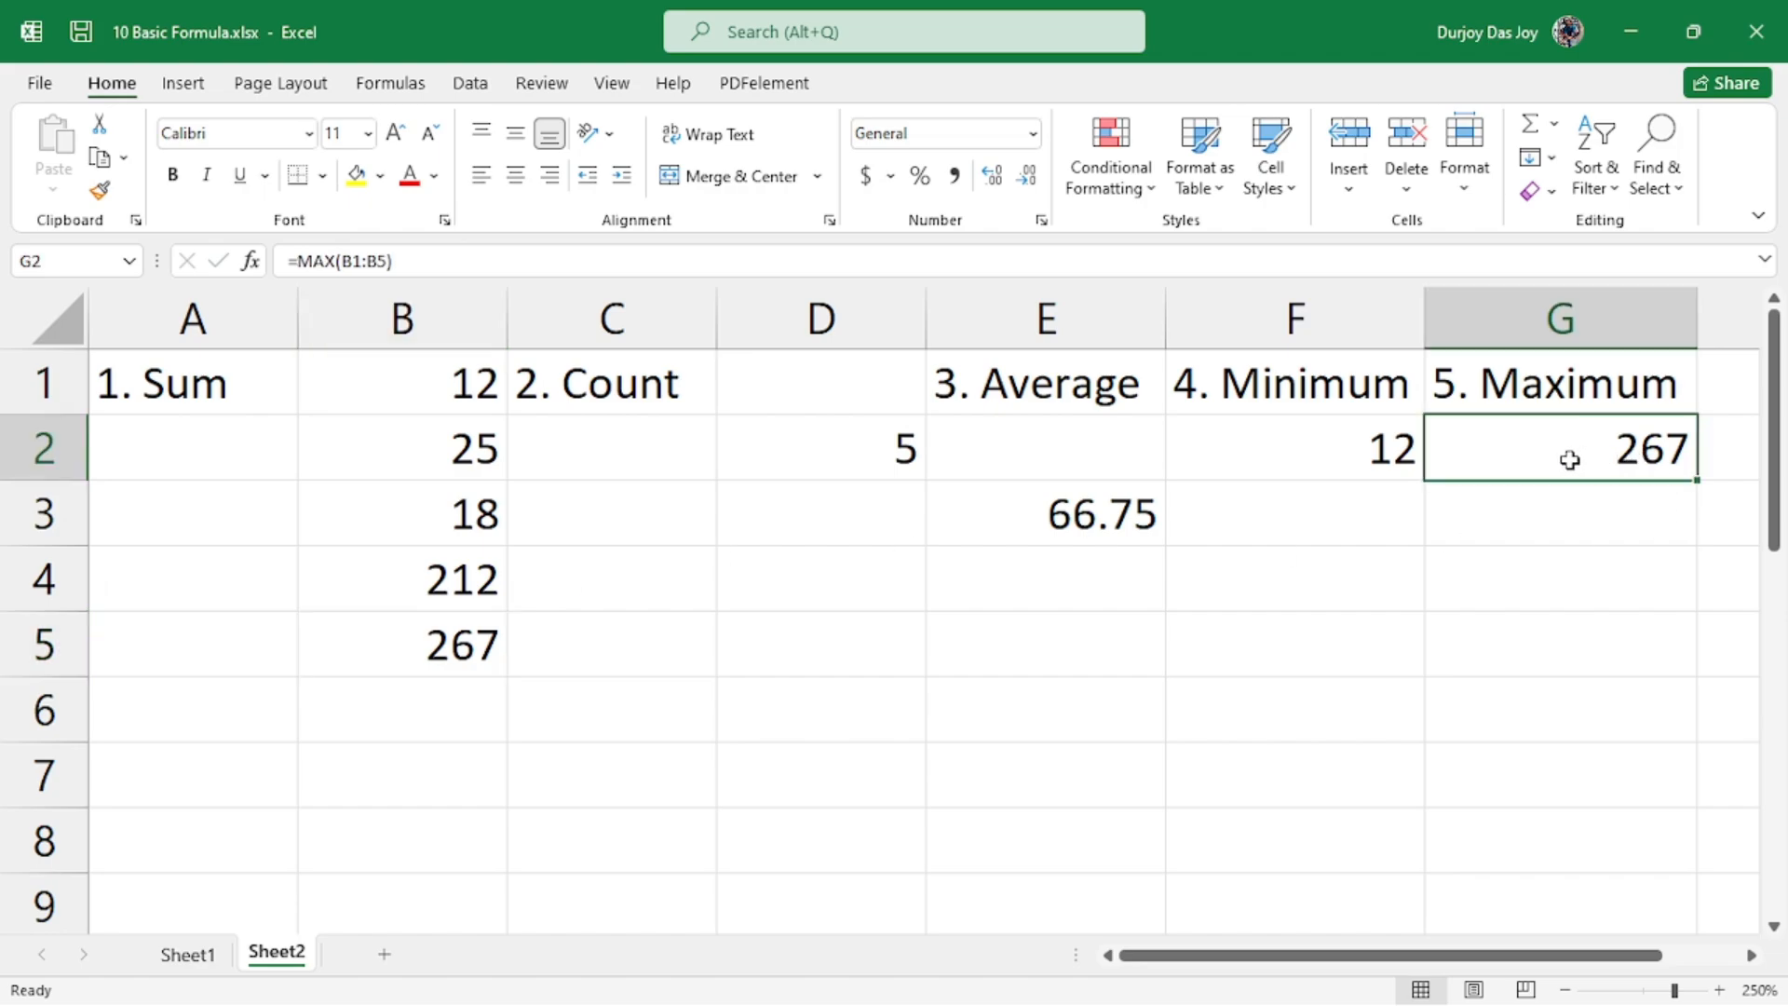
# - Enter the heading "6. If" in cell A6 below the number list
pyautogui.click(216, 720)
pyautogui.write('6. If')
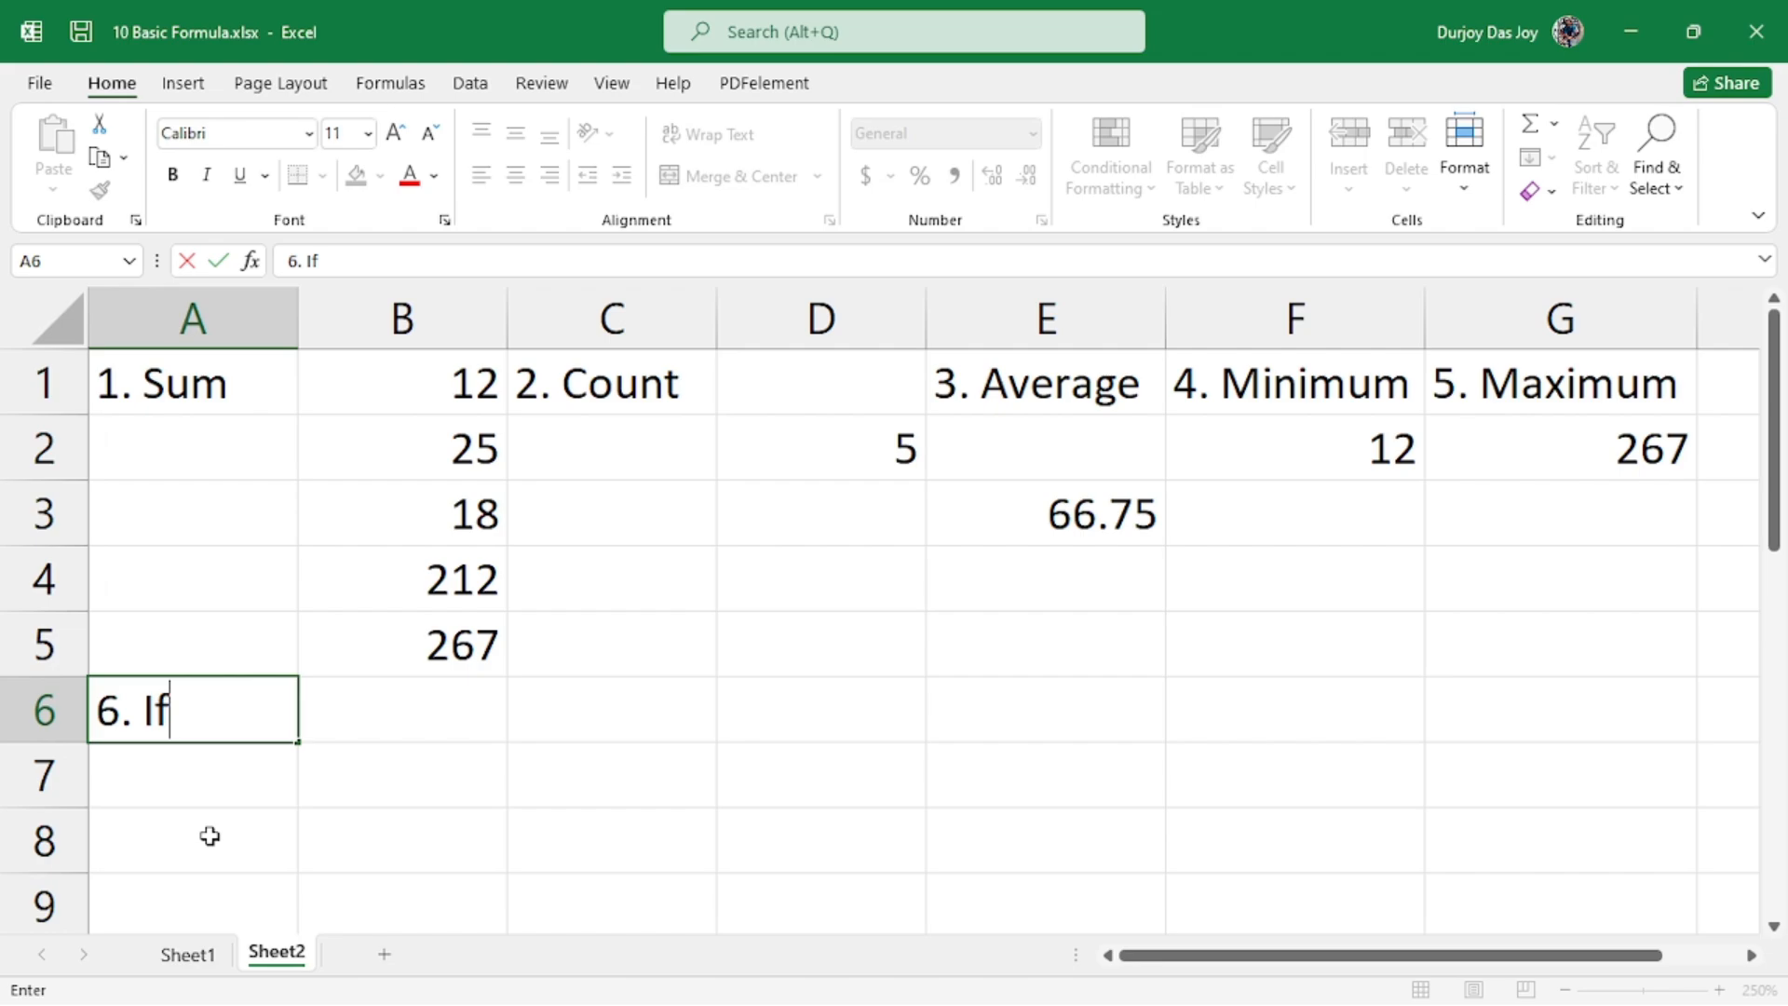
pyautogui.click(319, 753)
pyautogui.click(171, 736)
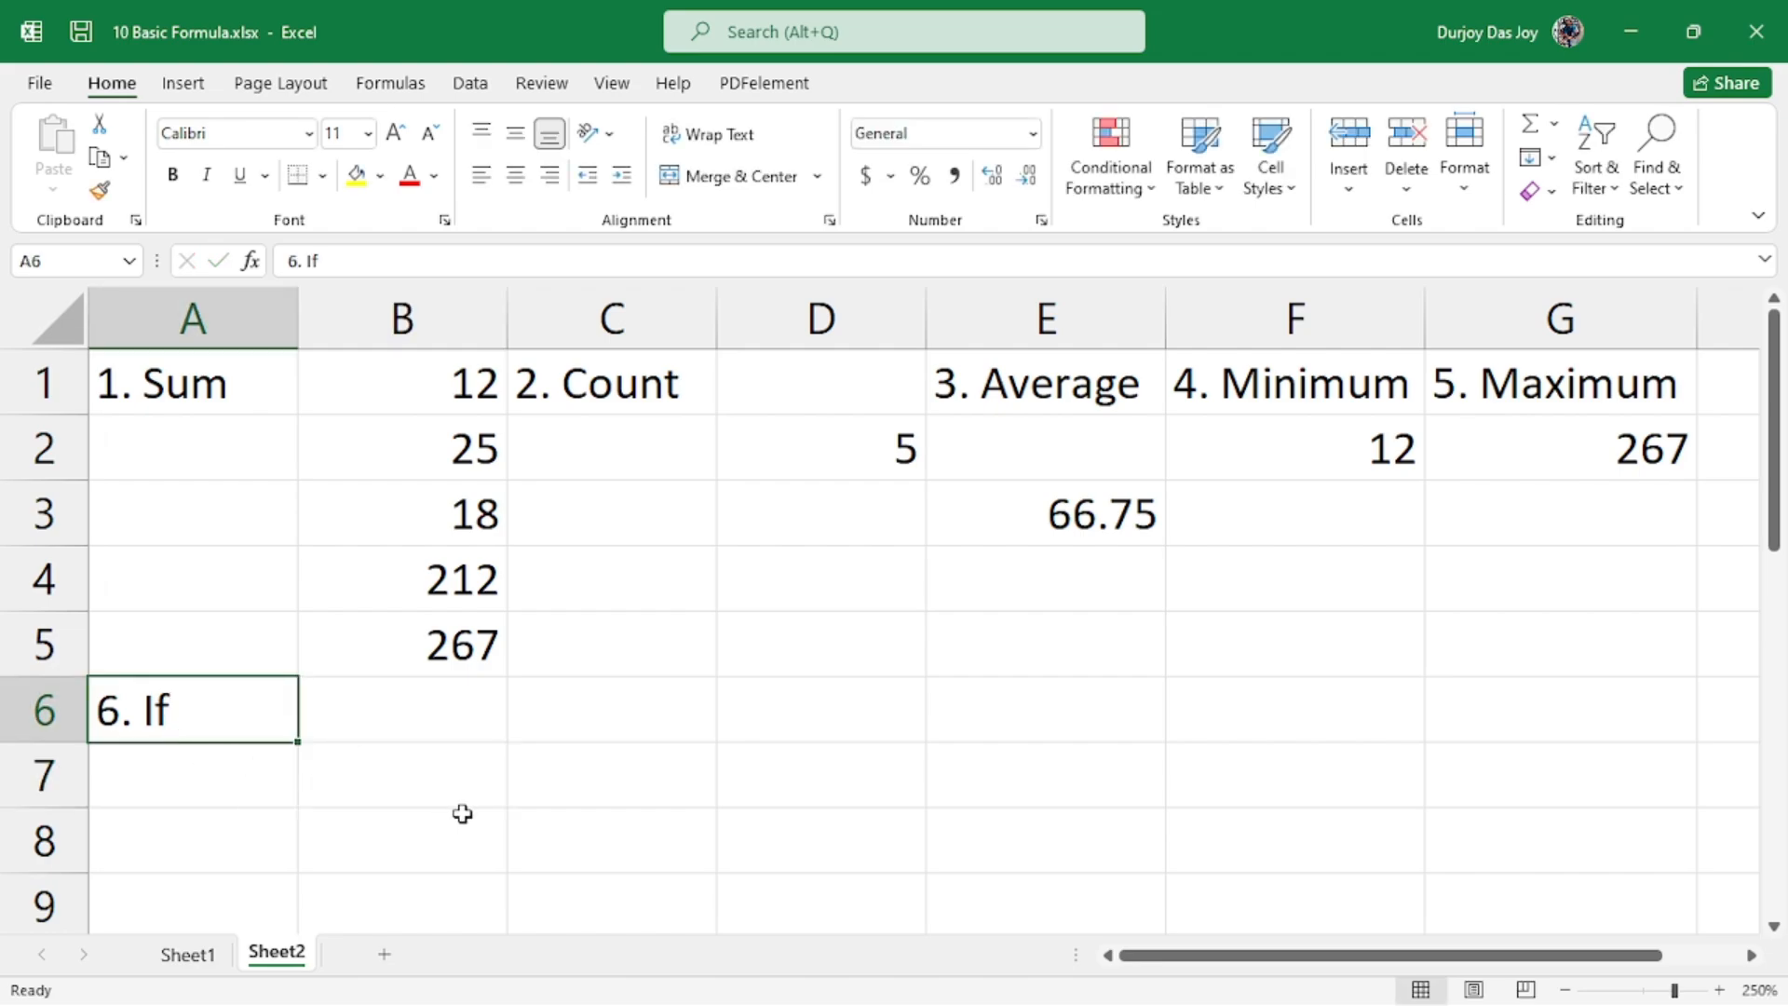
pyautogui.click(447, 403)
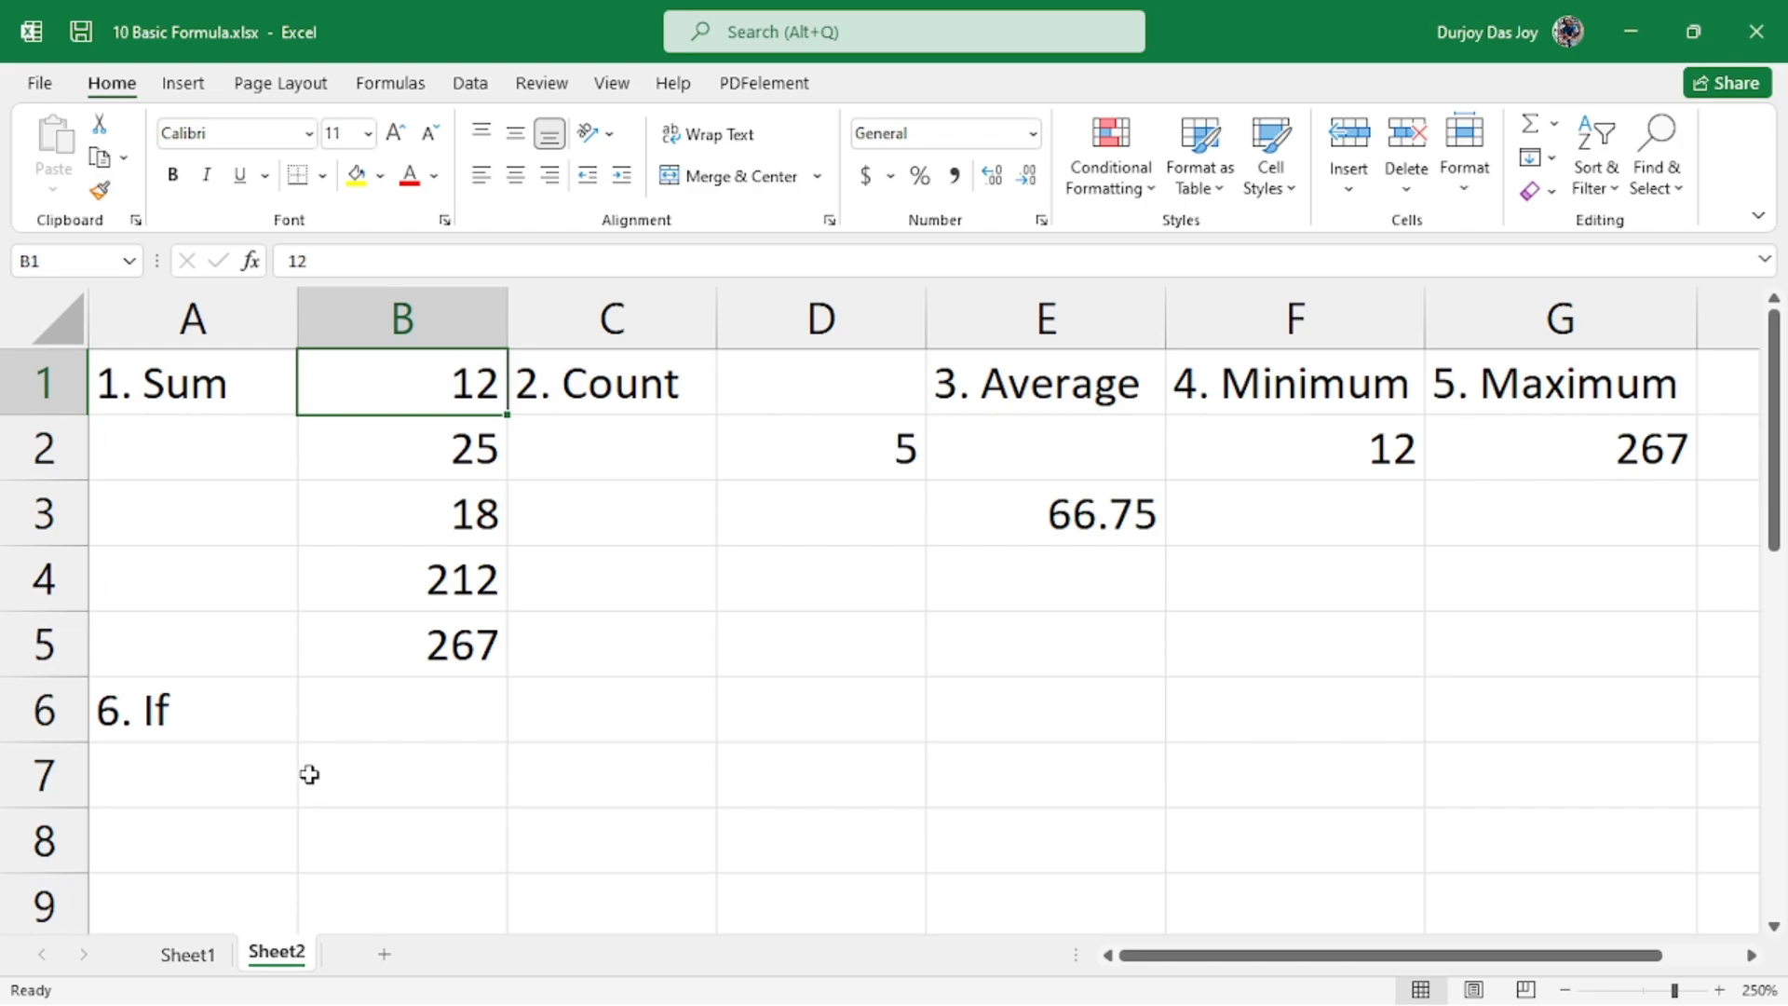
pyautogui.click(237, 742)
pyautogui.click(317, 750)
pyautogui.click(216, 722)
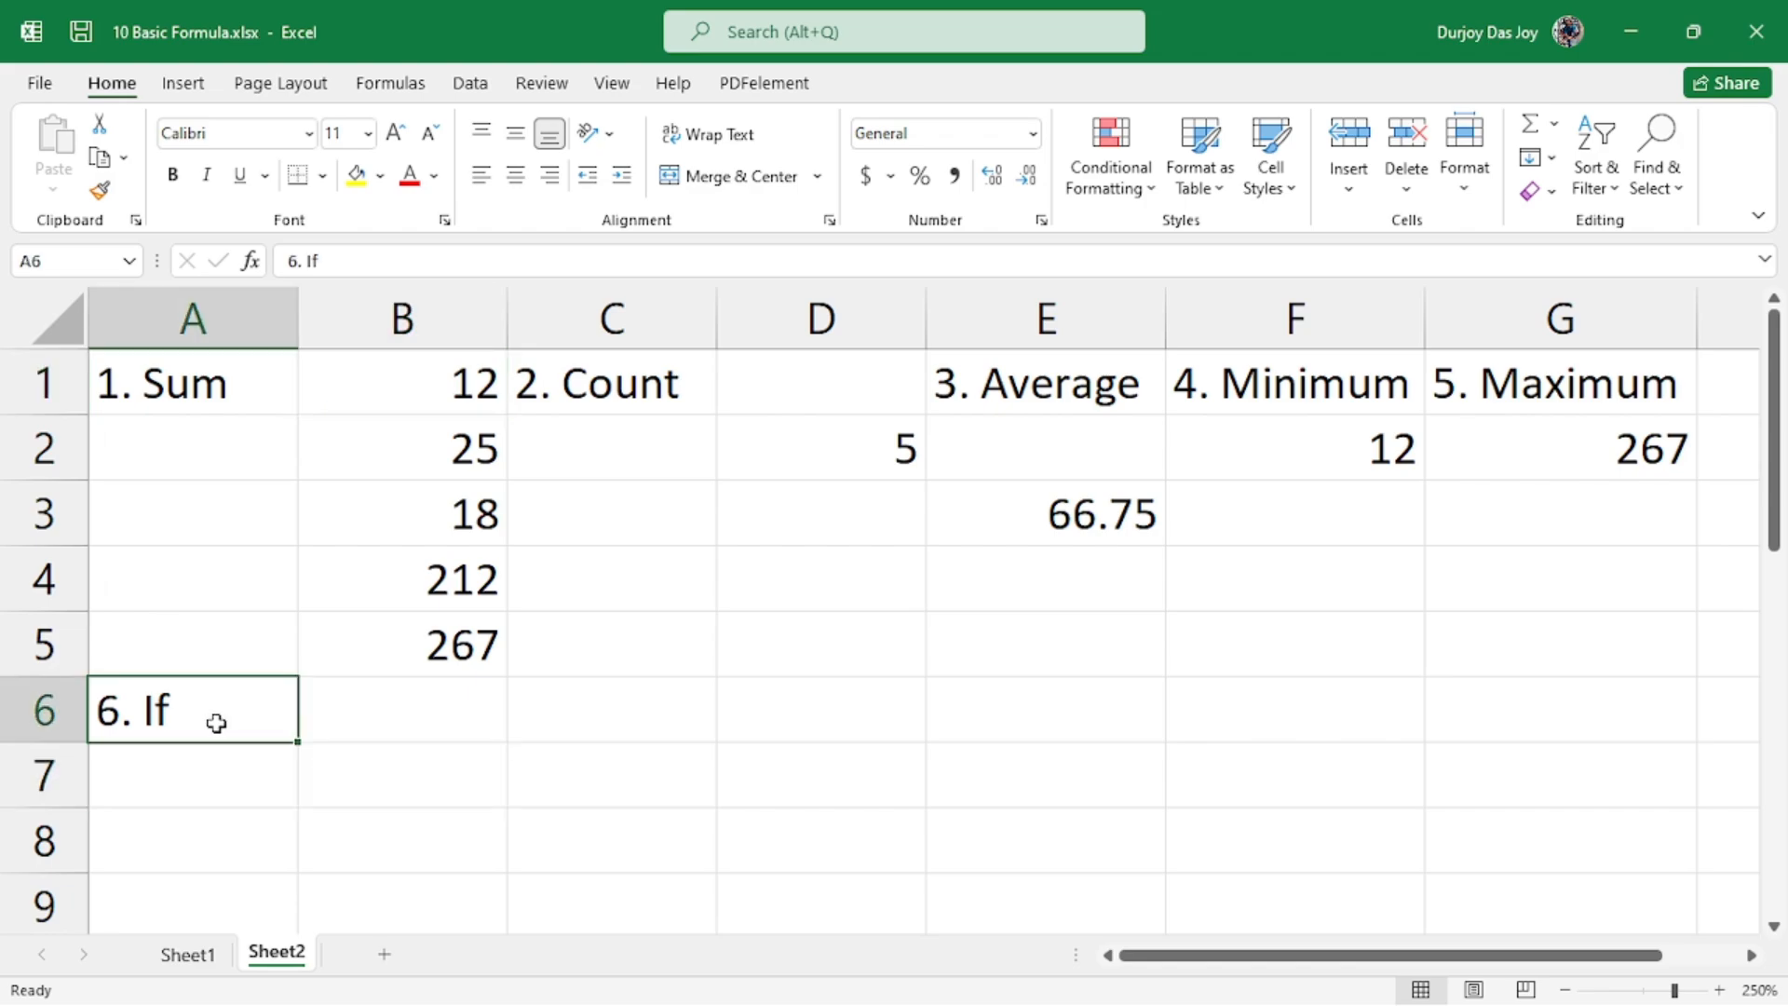
pyautogui.click(341, 740)
pyautogui.click(229, 732)
pyautogui.click(338, 730)
pyautogui.click(180, 738)
pyautogui.click(361, 738)
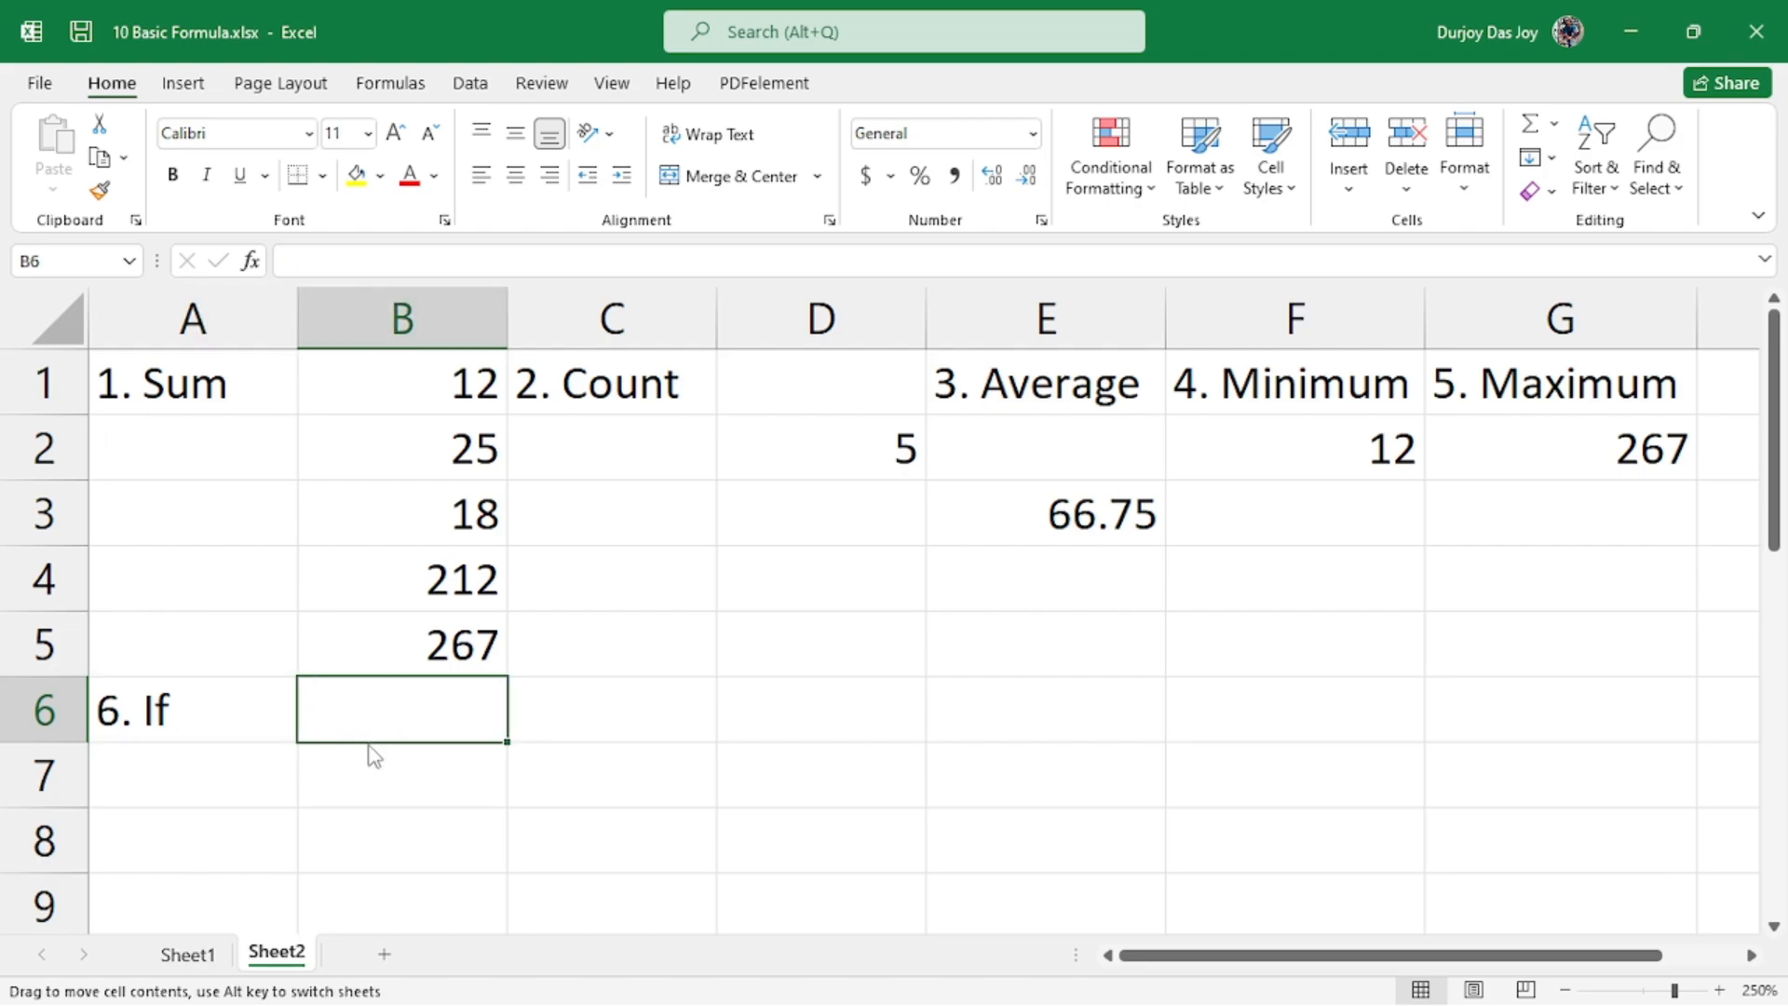
pyautogui.click(432, 775)
pyautogui.doubleClick(405, 725)
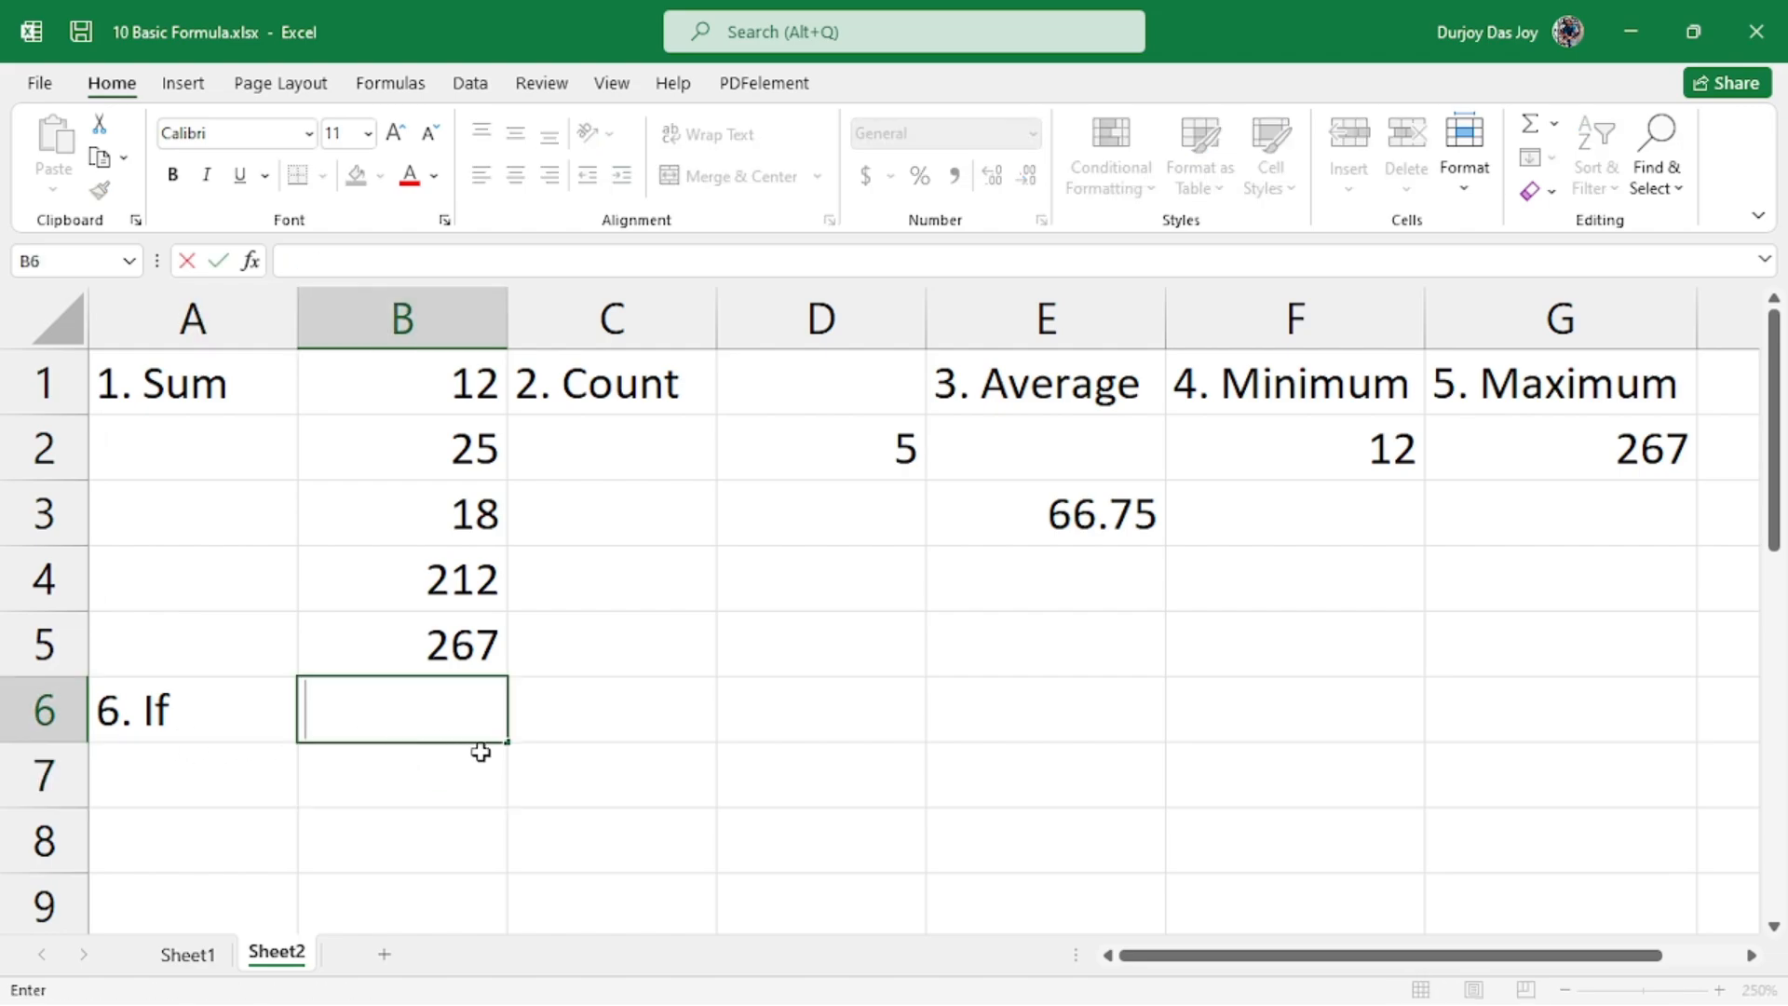
pyautogui.click(515, 817)
pyautogui.doubleClick(422, 729)
pyautogui.click(533, 258)
pyautogui.write('=')
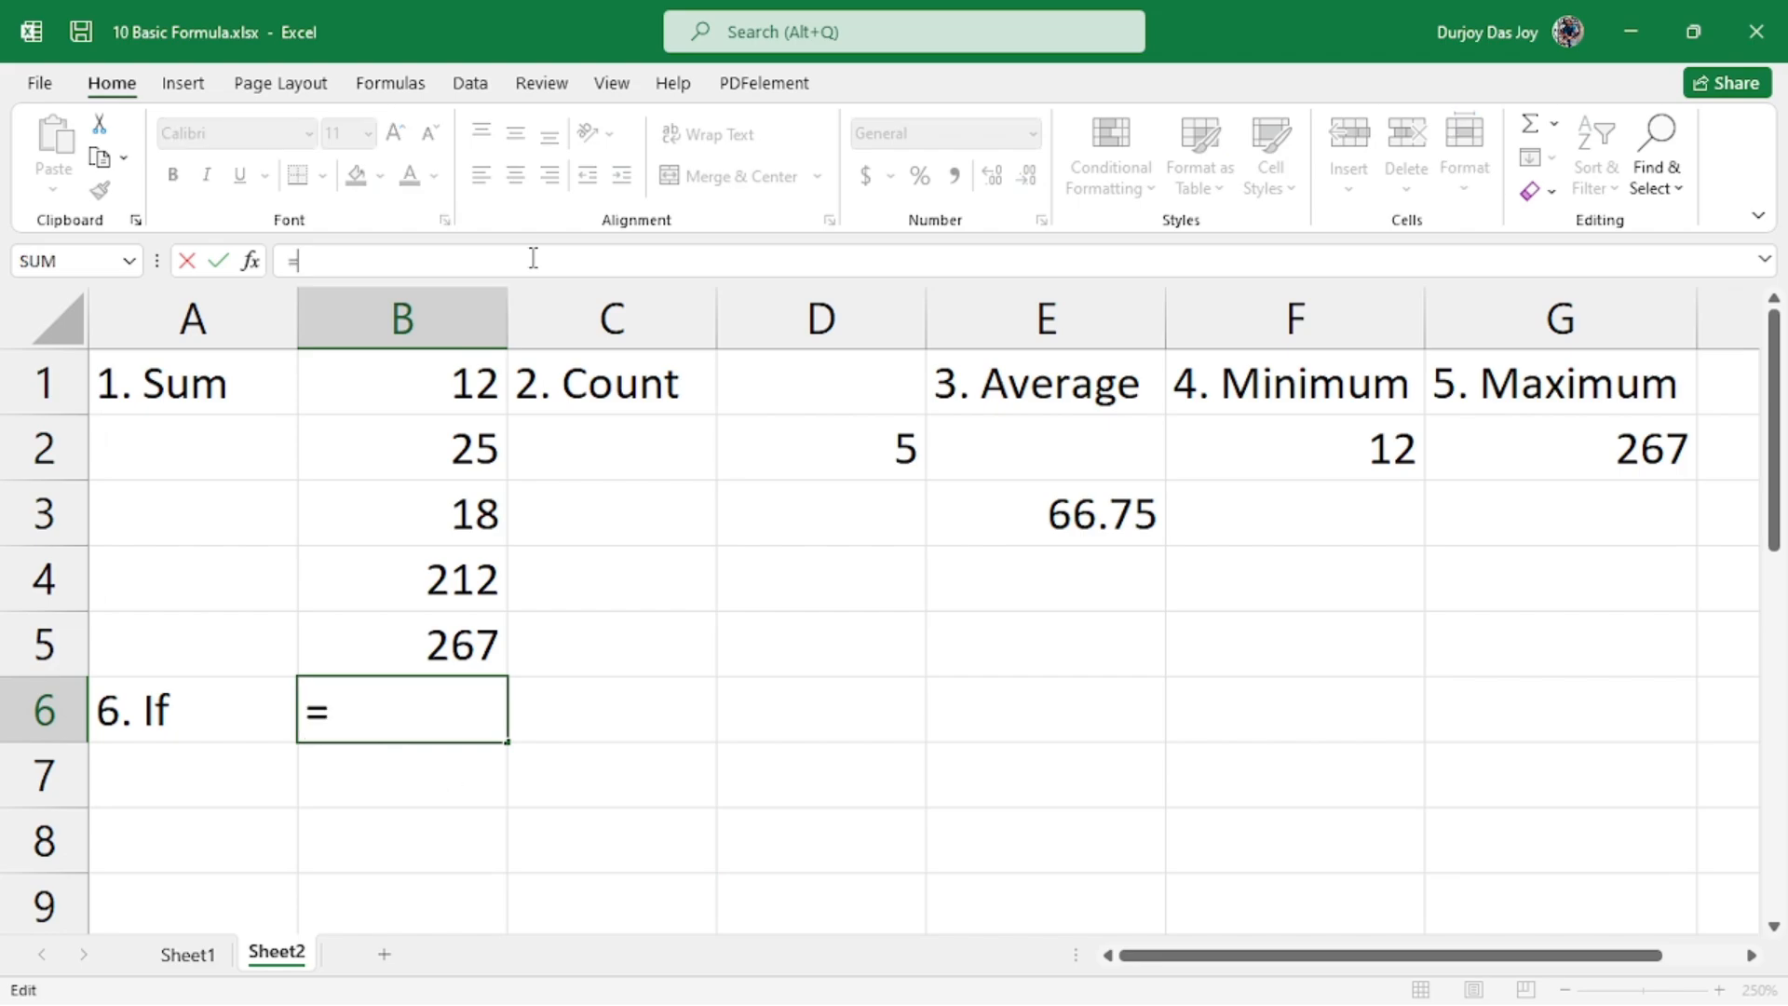
pyautogui.write('if(')
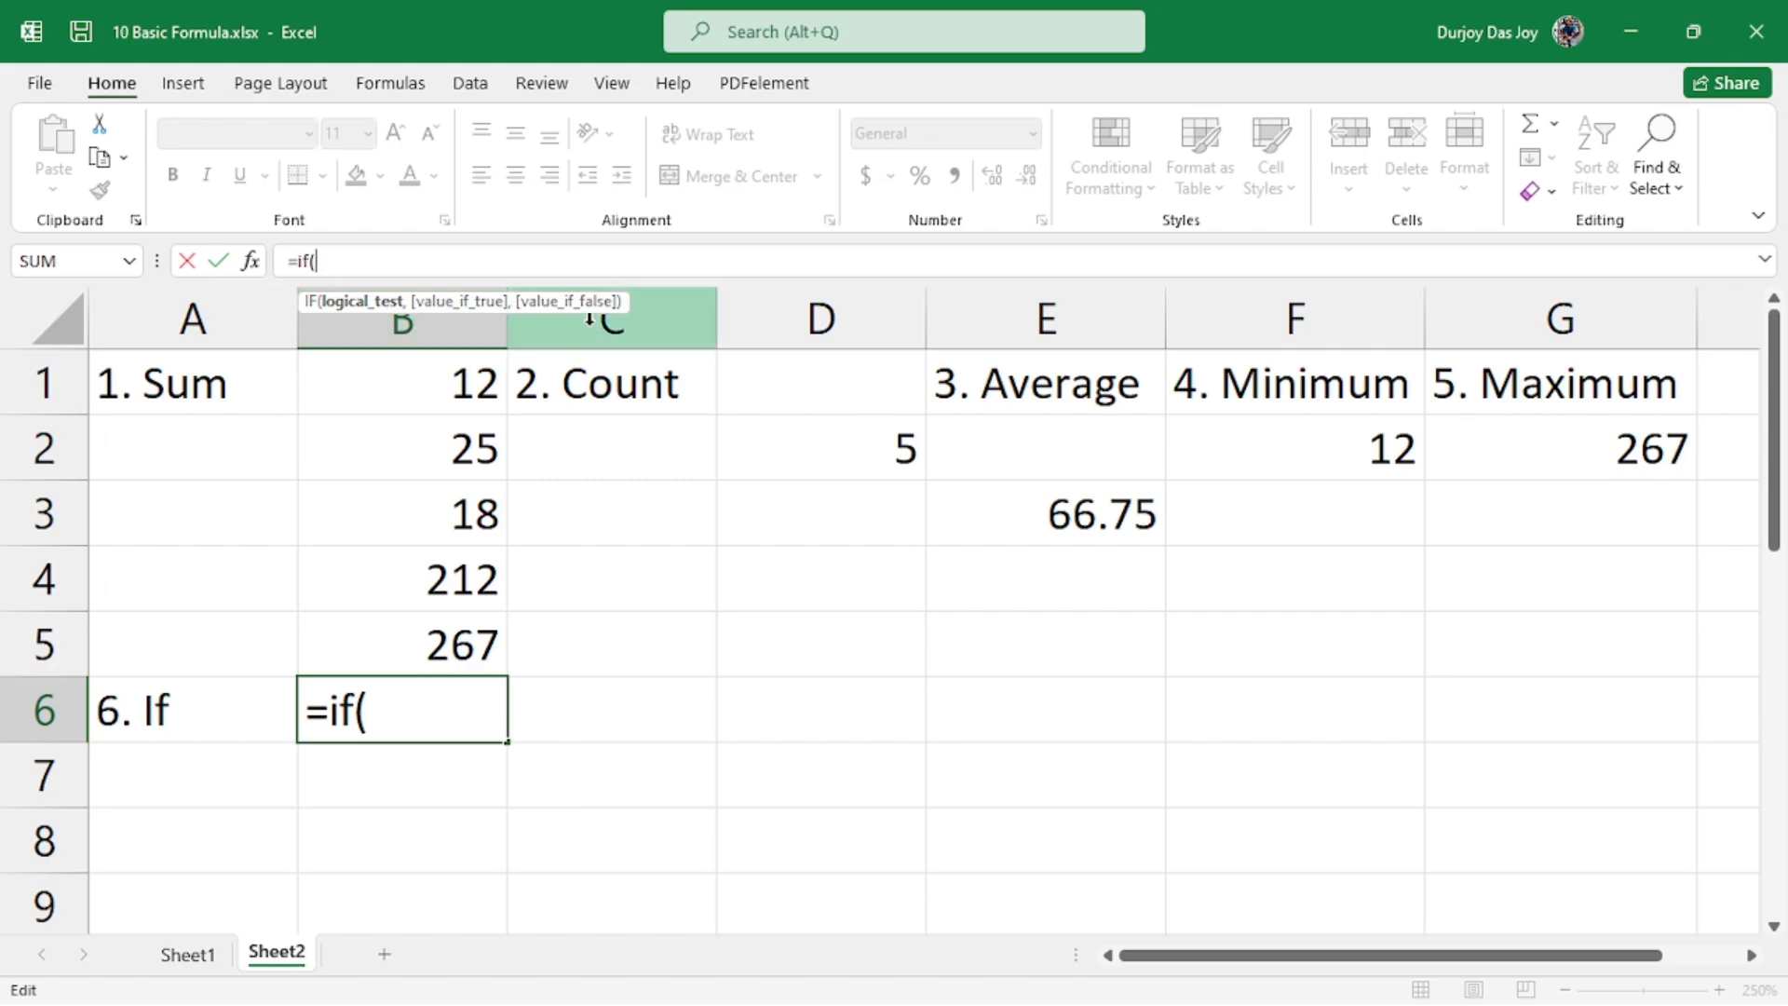
pyautogui.click(440, 717)
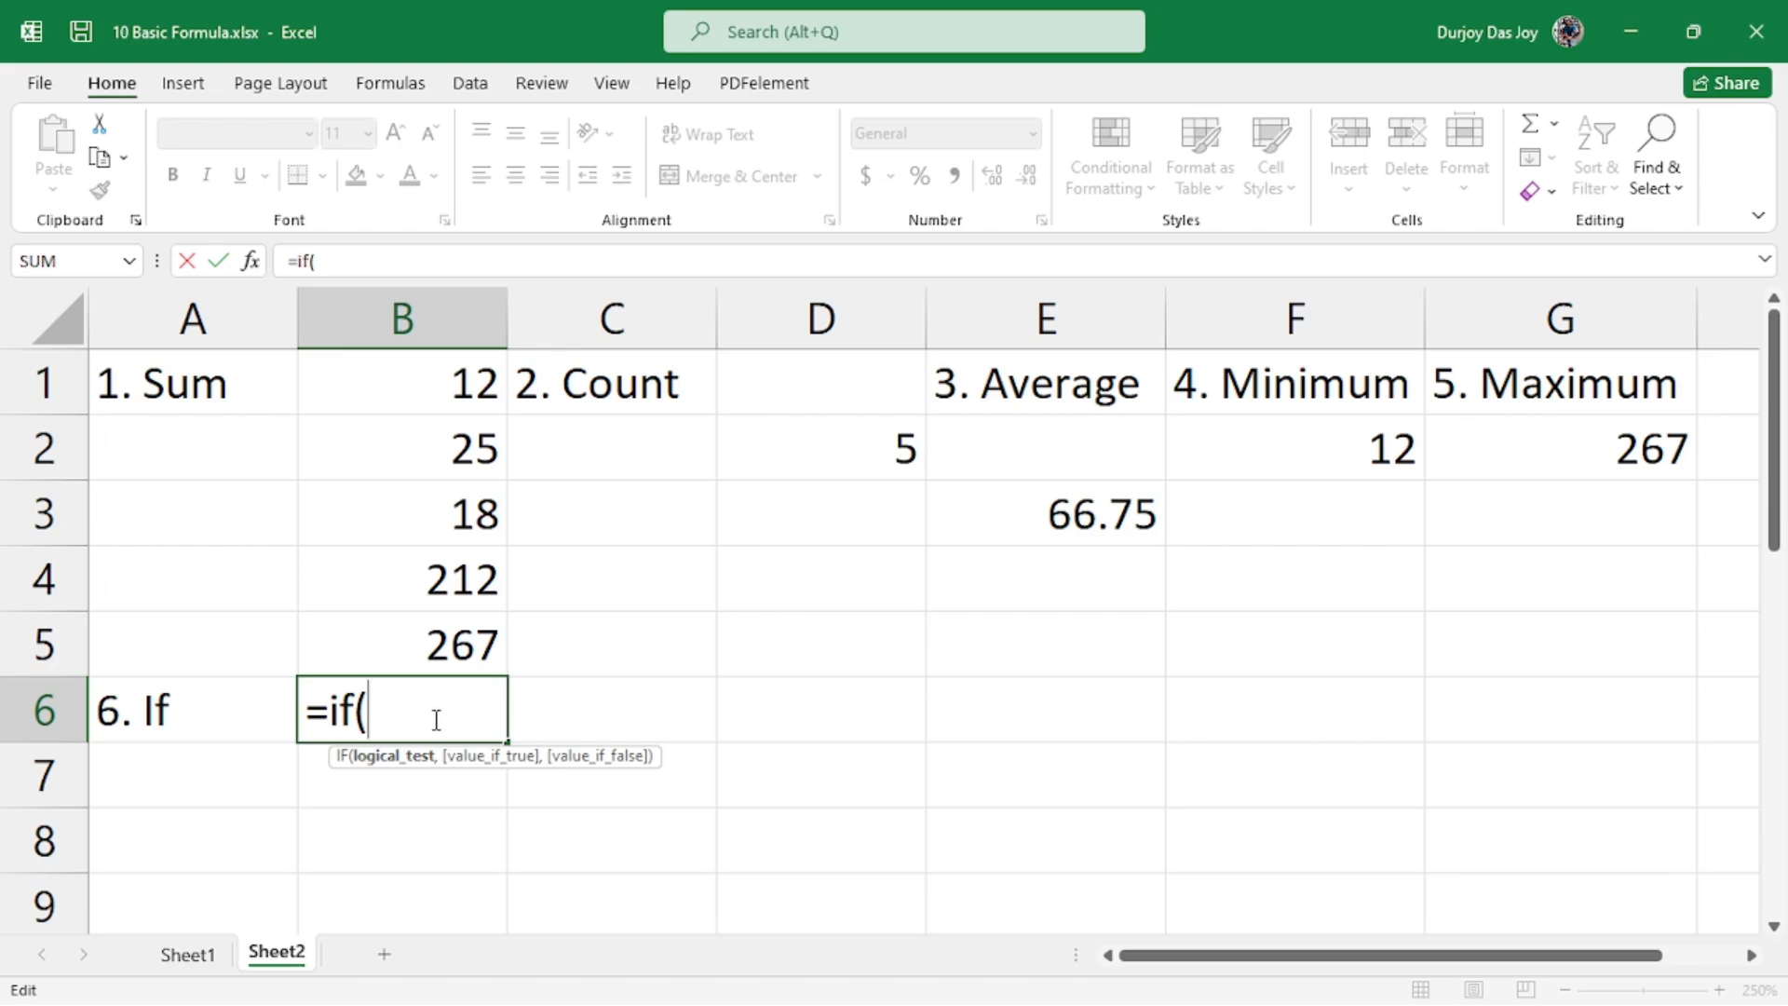
pyautogui.write(',')
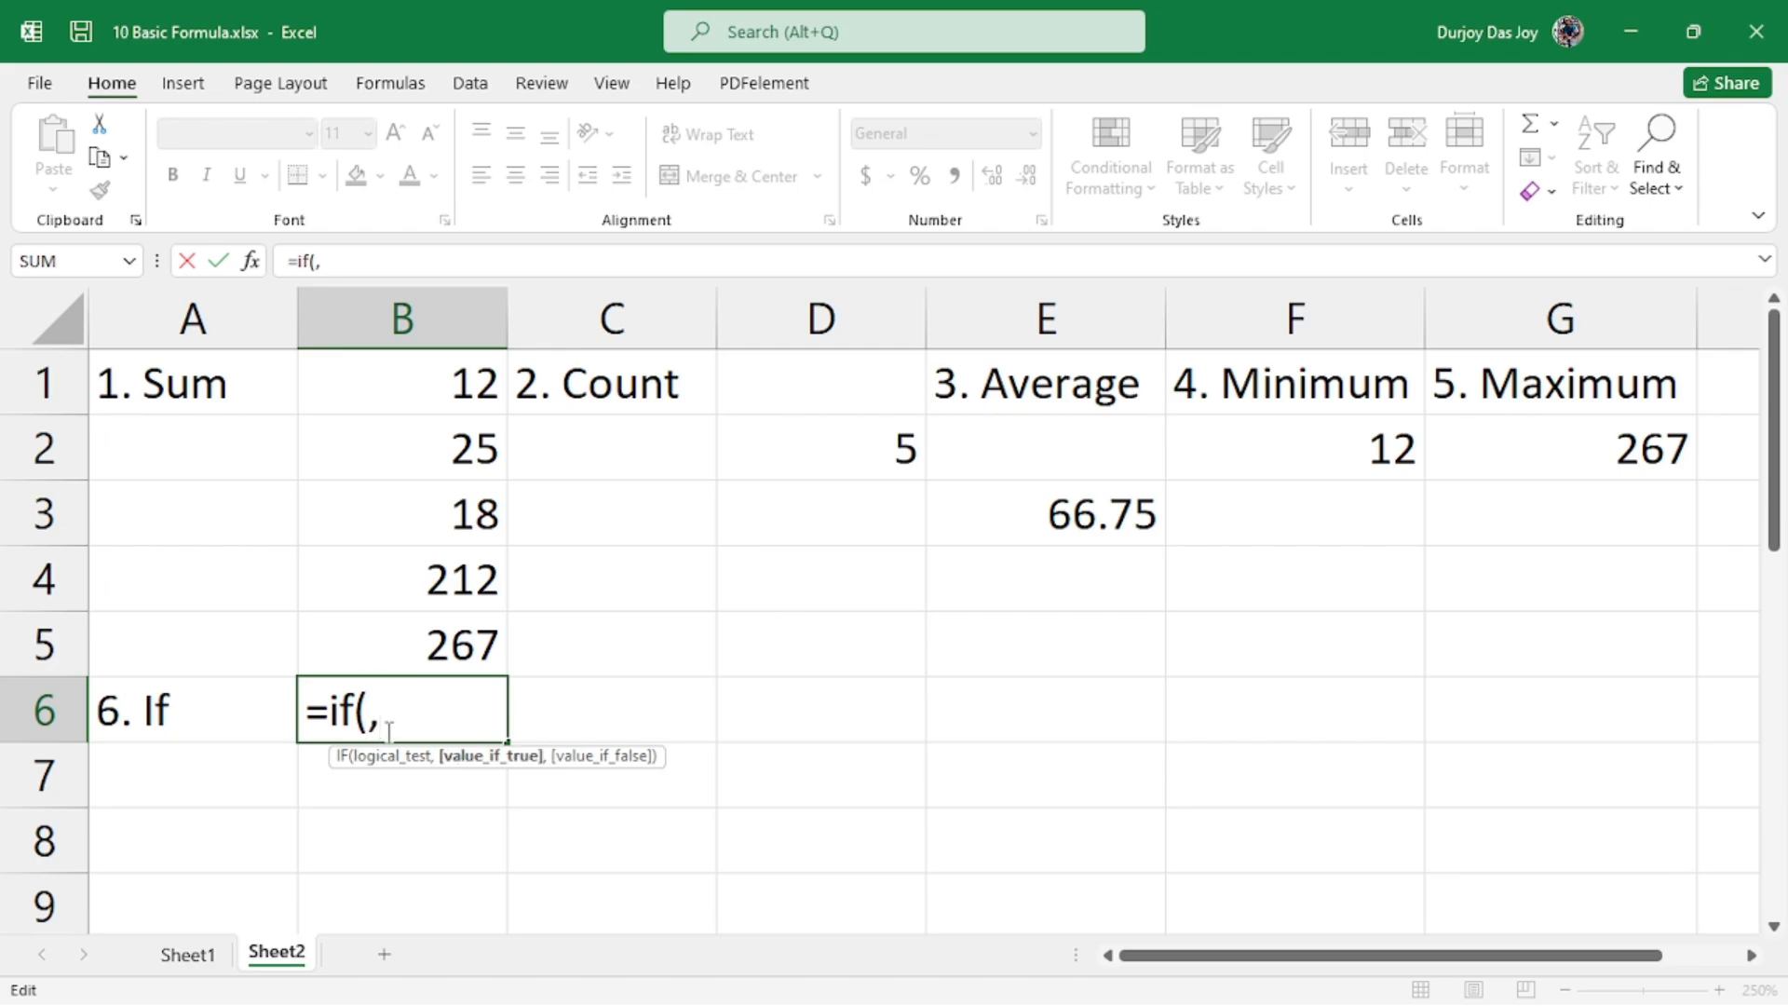
pyautogui.write(',')
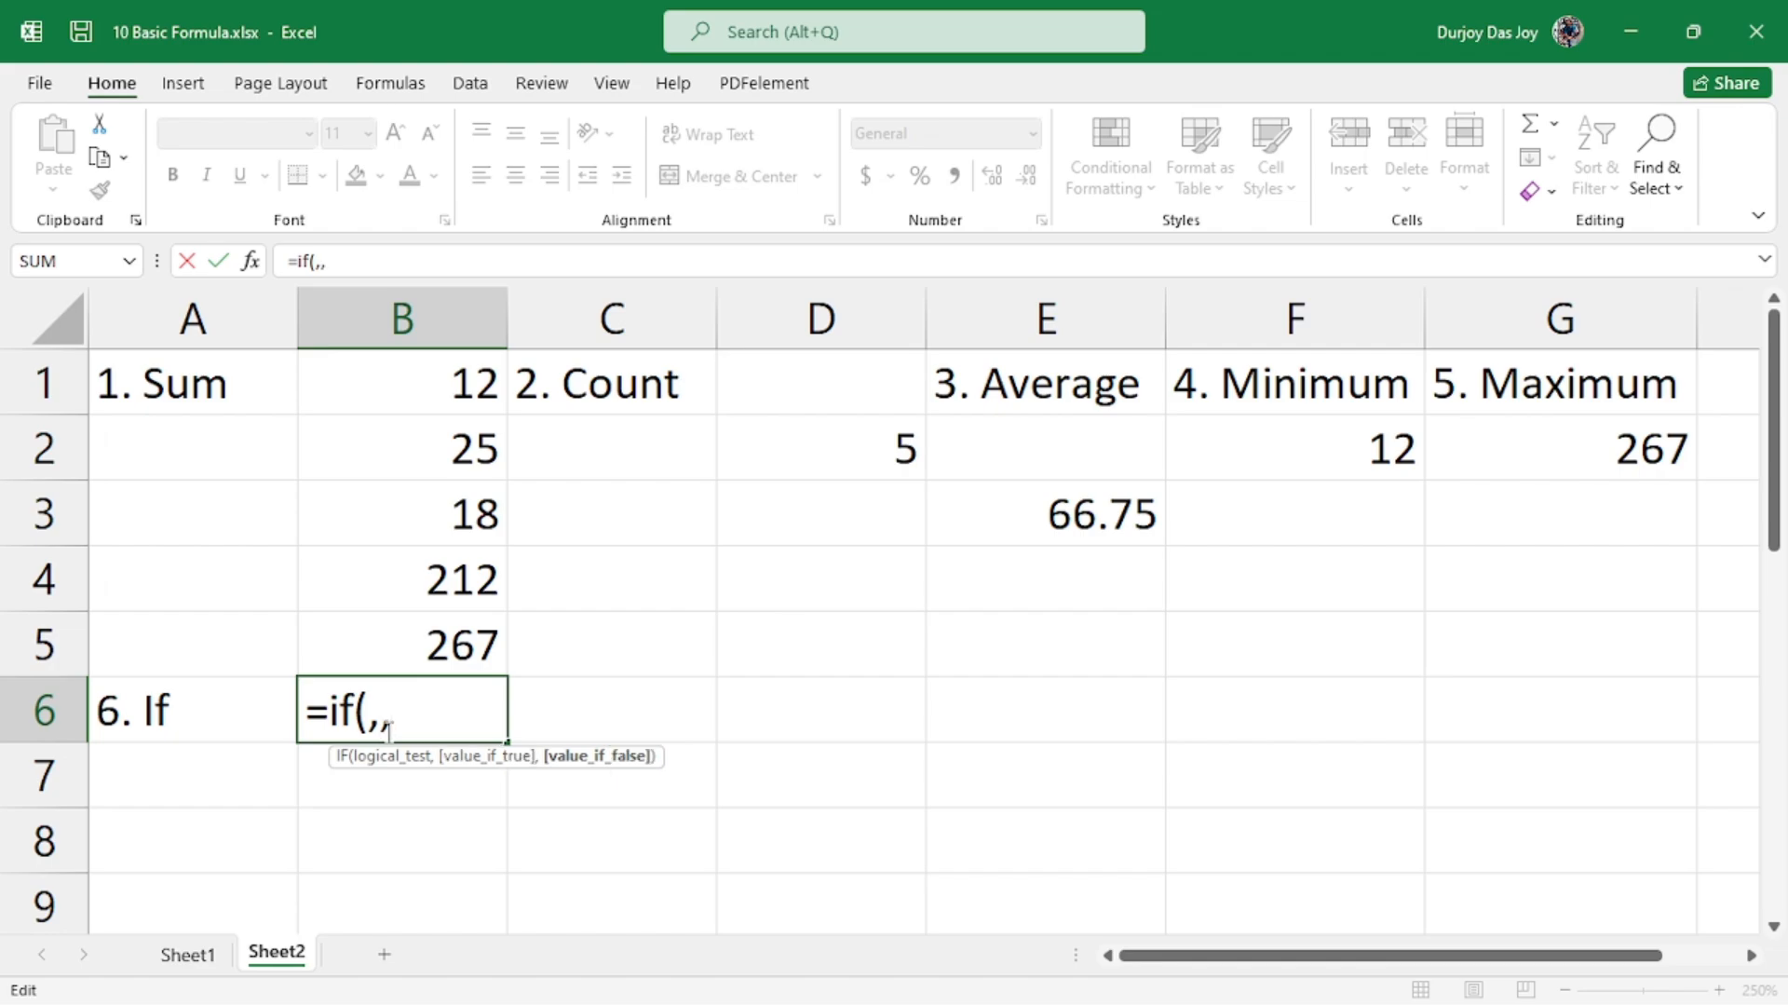
pyautogui.write(')')
pyautogui.press('BackSpace')
pyautogui.press('BackSpace')
pyautogui.press('BackSpace')
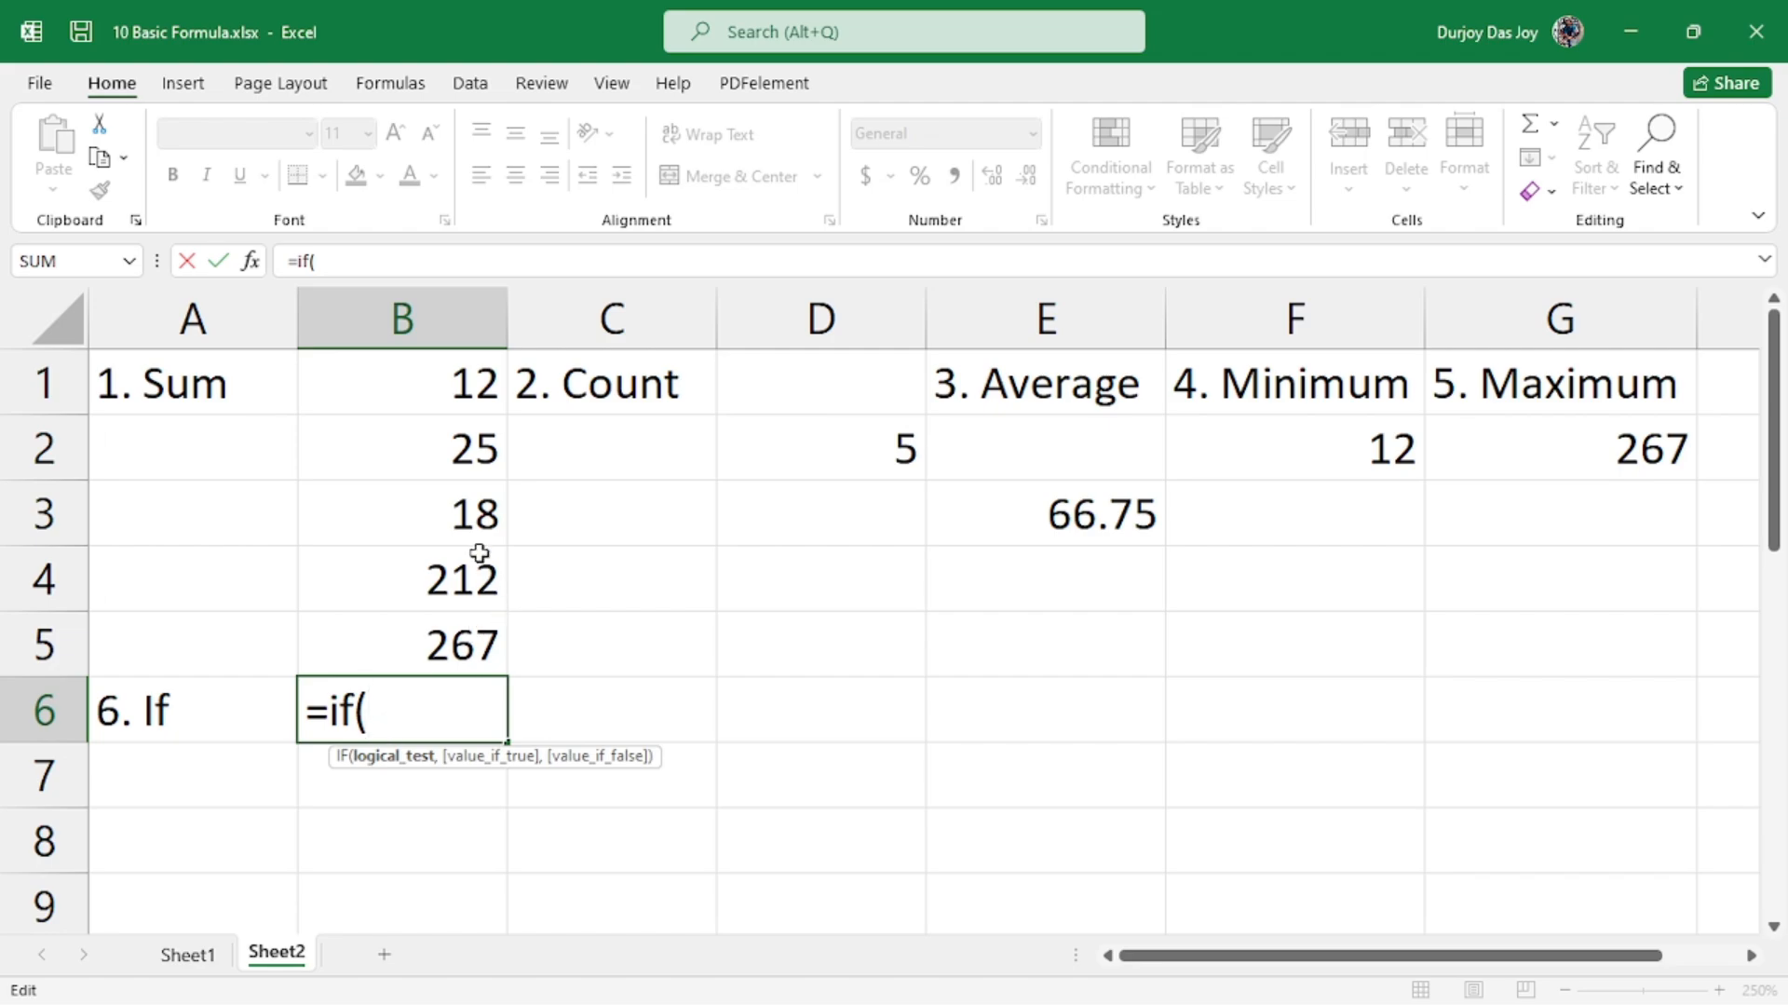
pyautogui.hotkey('shift', 'Home')
pyautogui.press('Escape')
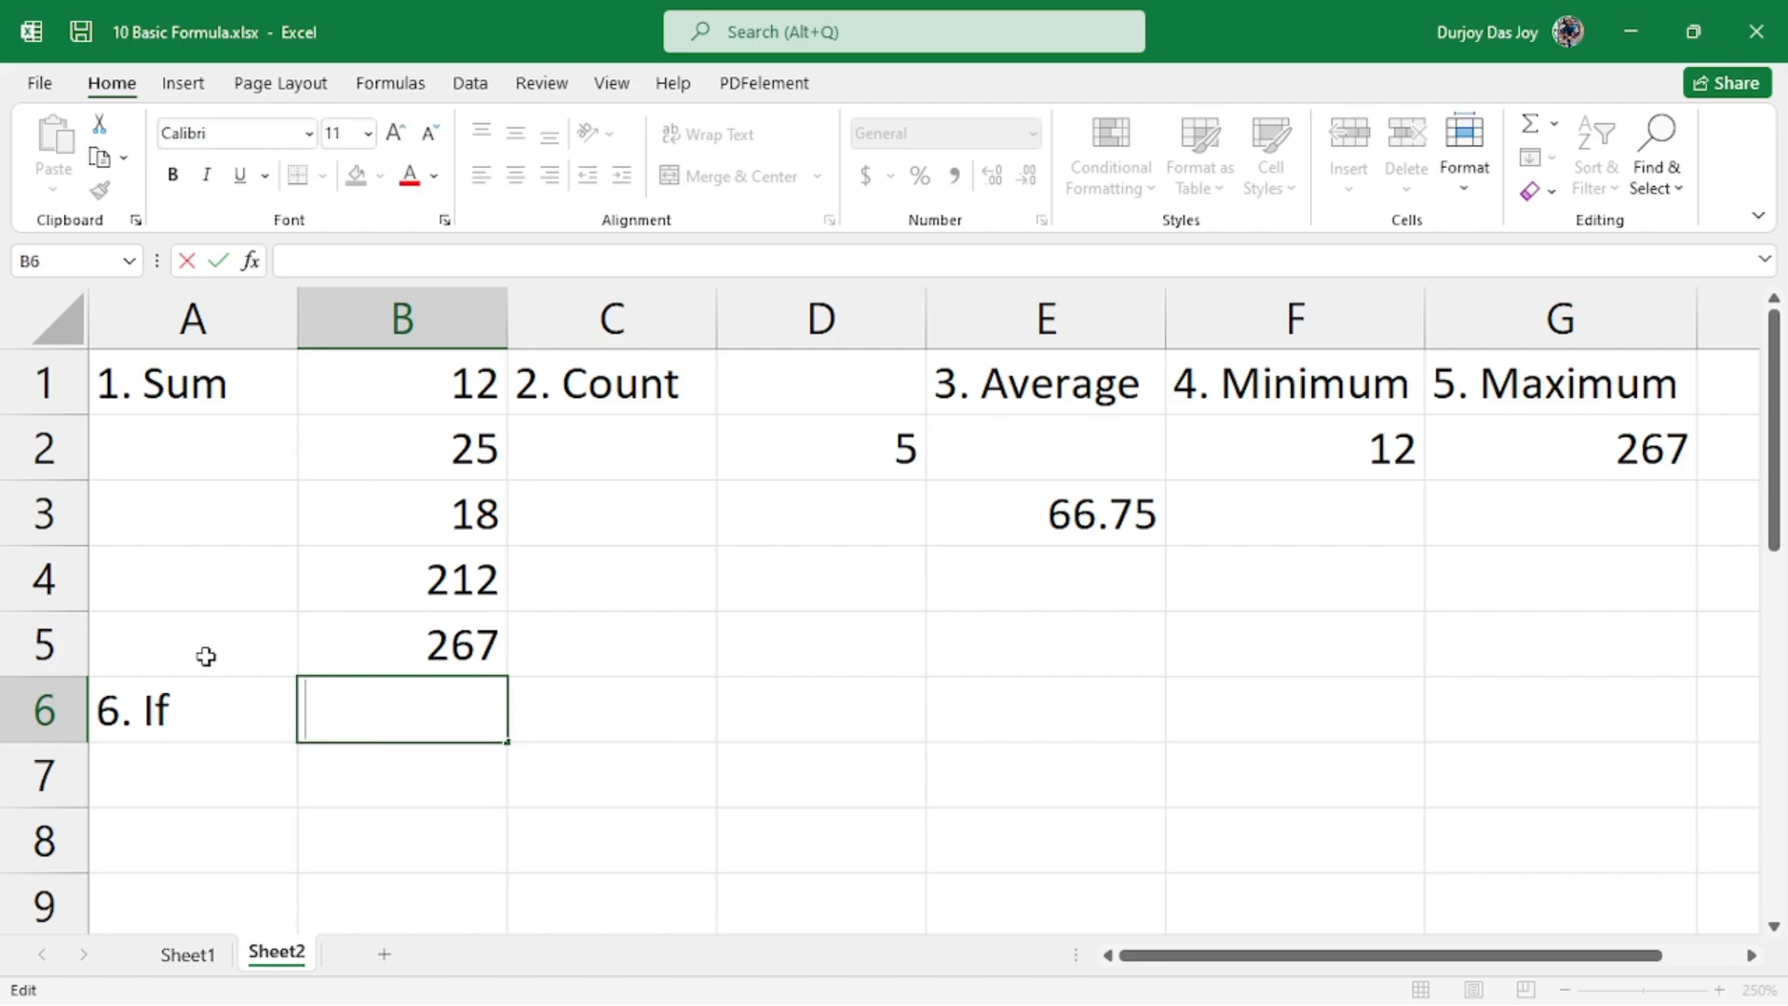
pyautogui.click(256, 391)
pyautogui.click(579, 400)
pyautogui.click(978, 372)
pyautogui.click(1400, 382)
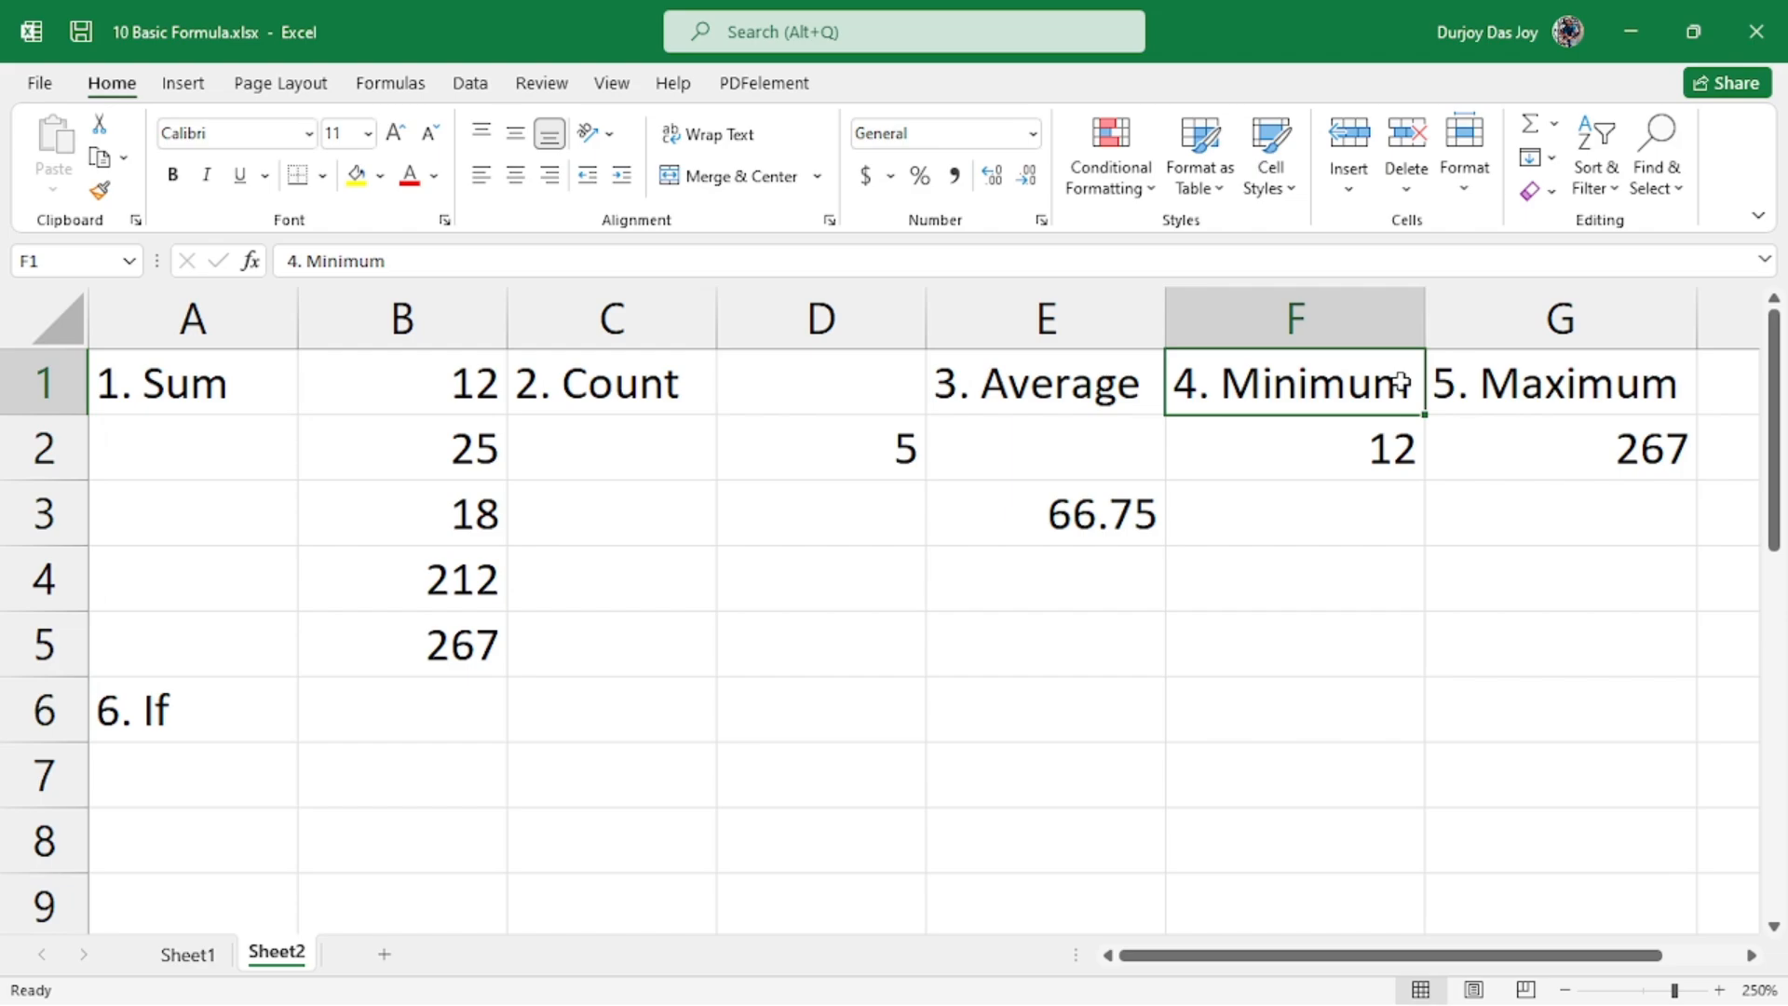
pyautogui.click(1592, 394)
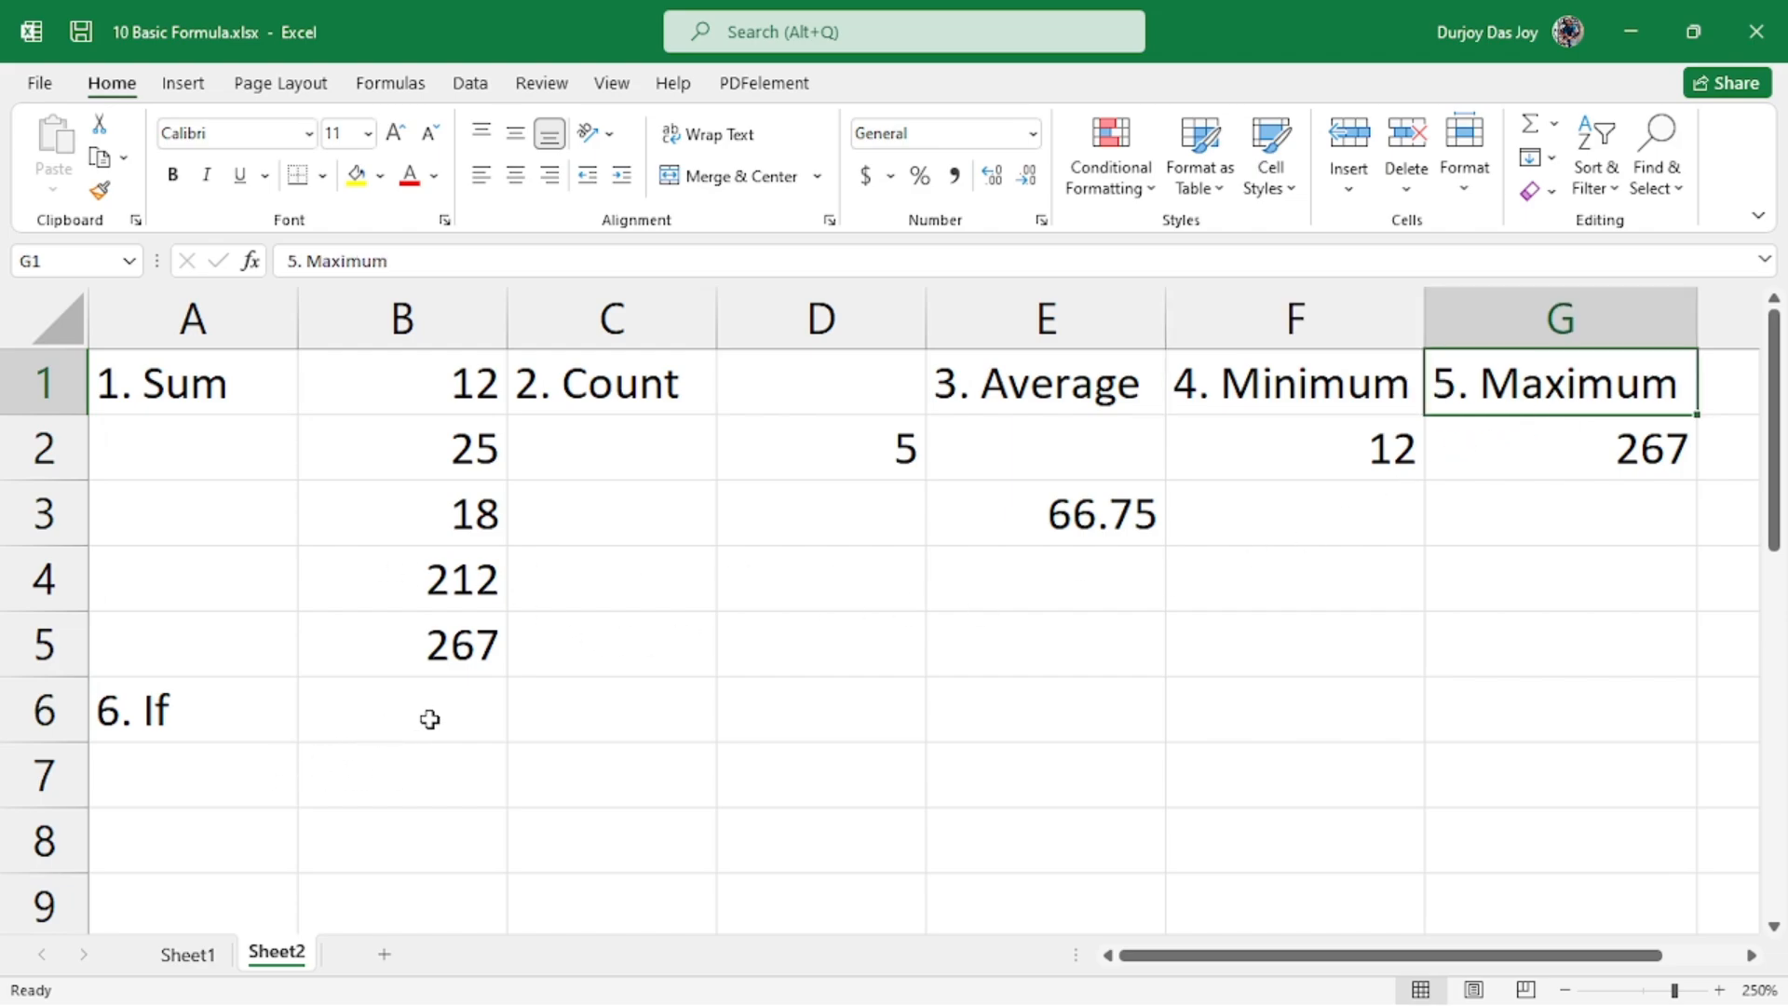
pyautogui.click(377, 715)
pyautogui.click(288, 712)
# - Enter the formula =IF(B1>10,B1*2,0) in cell B6 beside the If heading
pyautogui.click(380, 716)
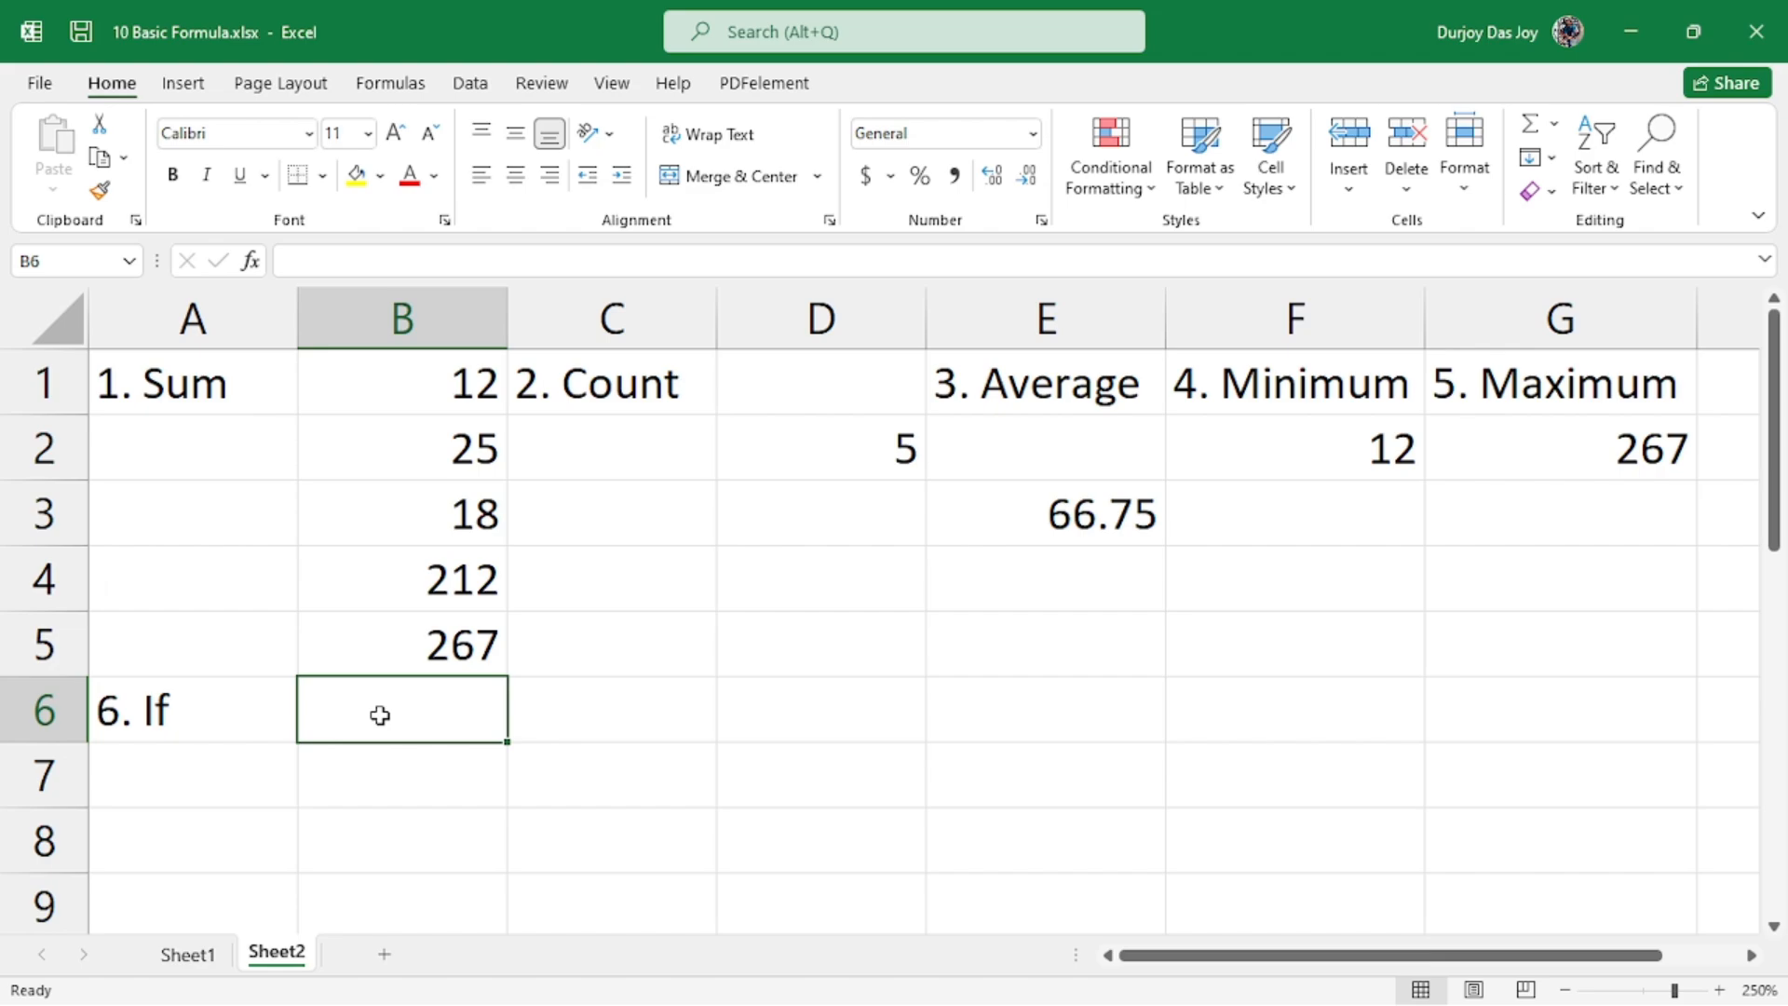
pyautogui.doubleClick(380, 716)
pyautogui.write('=if')
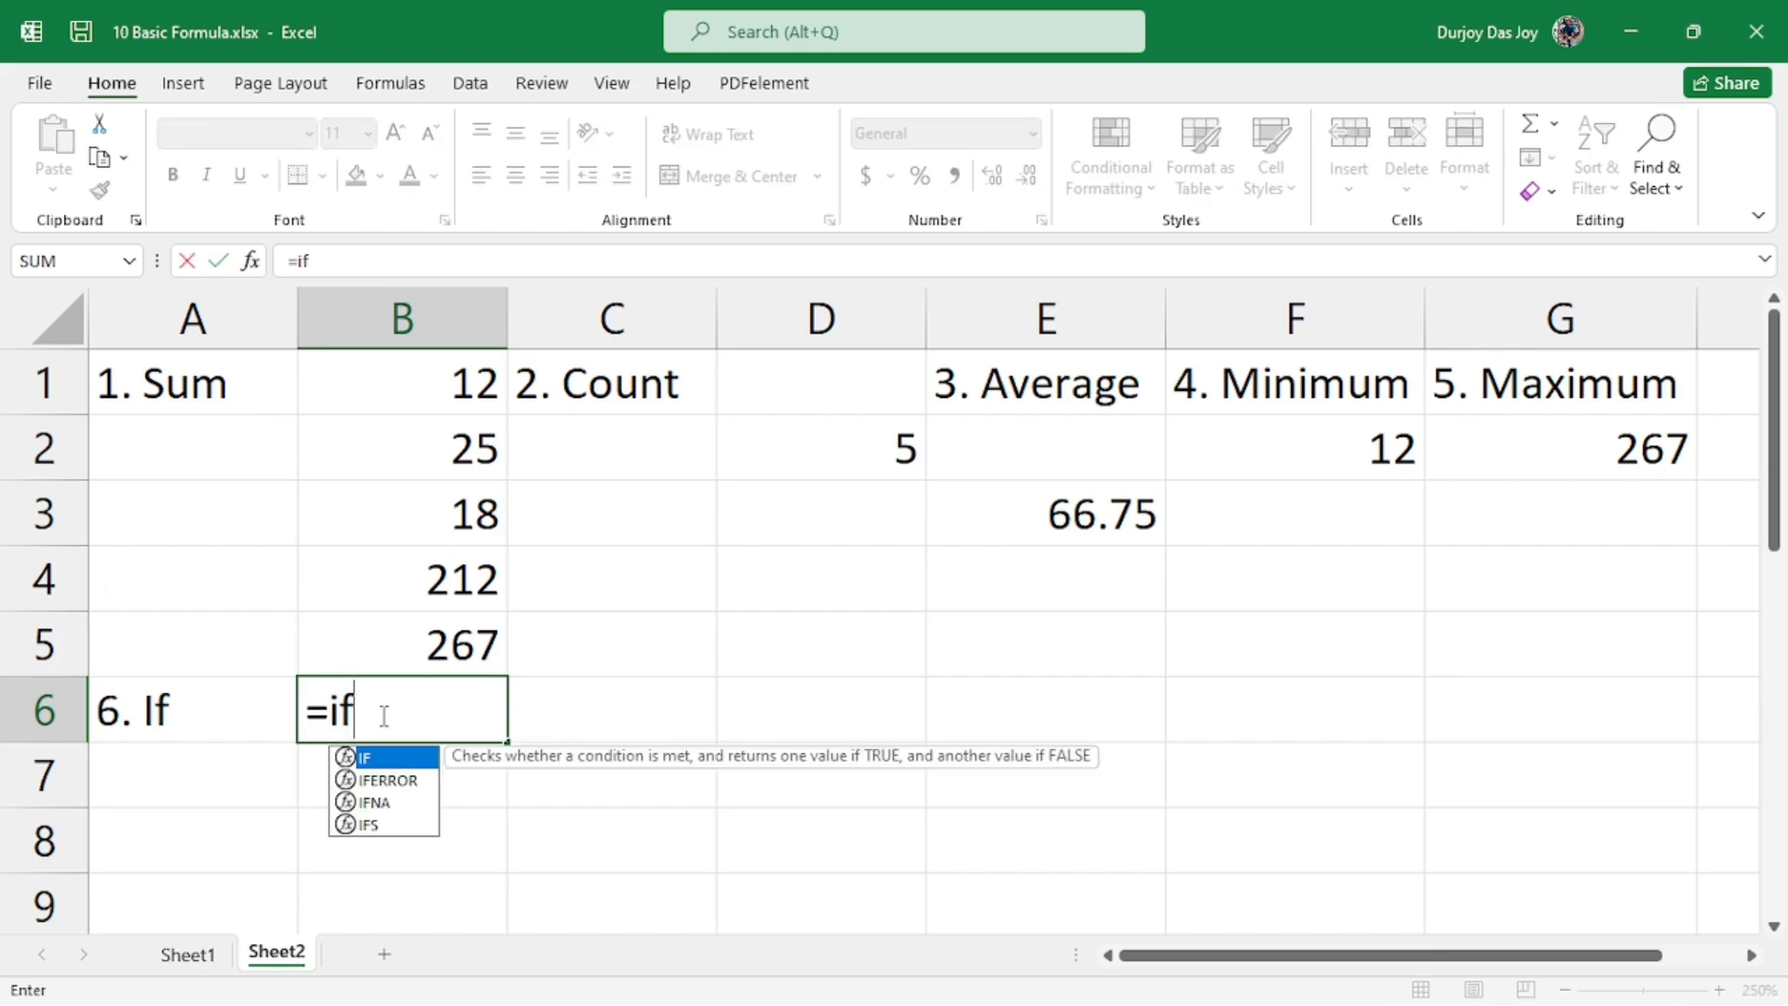
pyautogui.write('(')
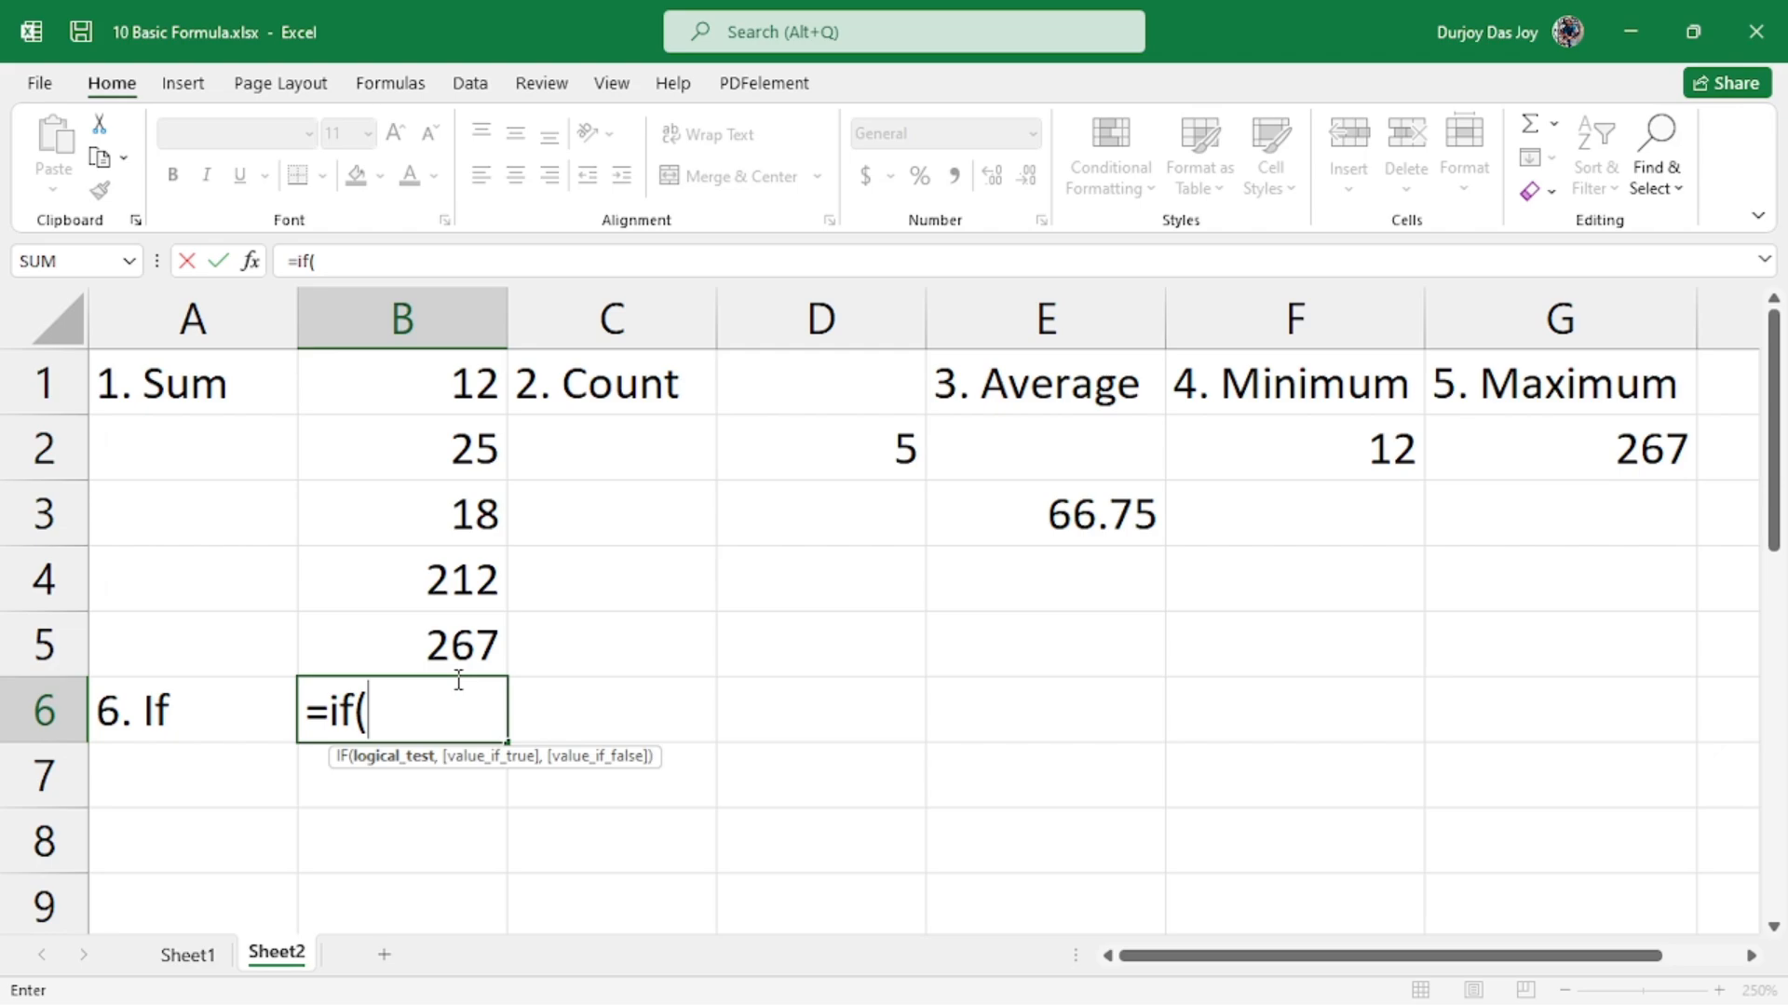
pyautogui.click(398, 386)
pyautogui.write('>')
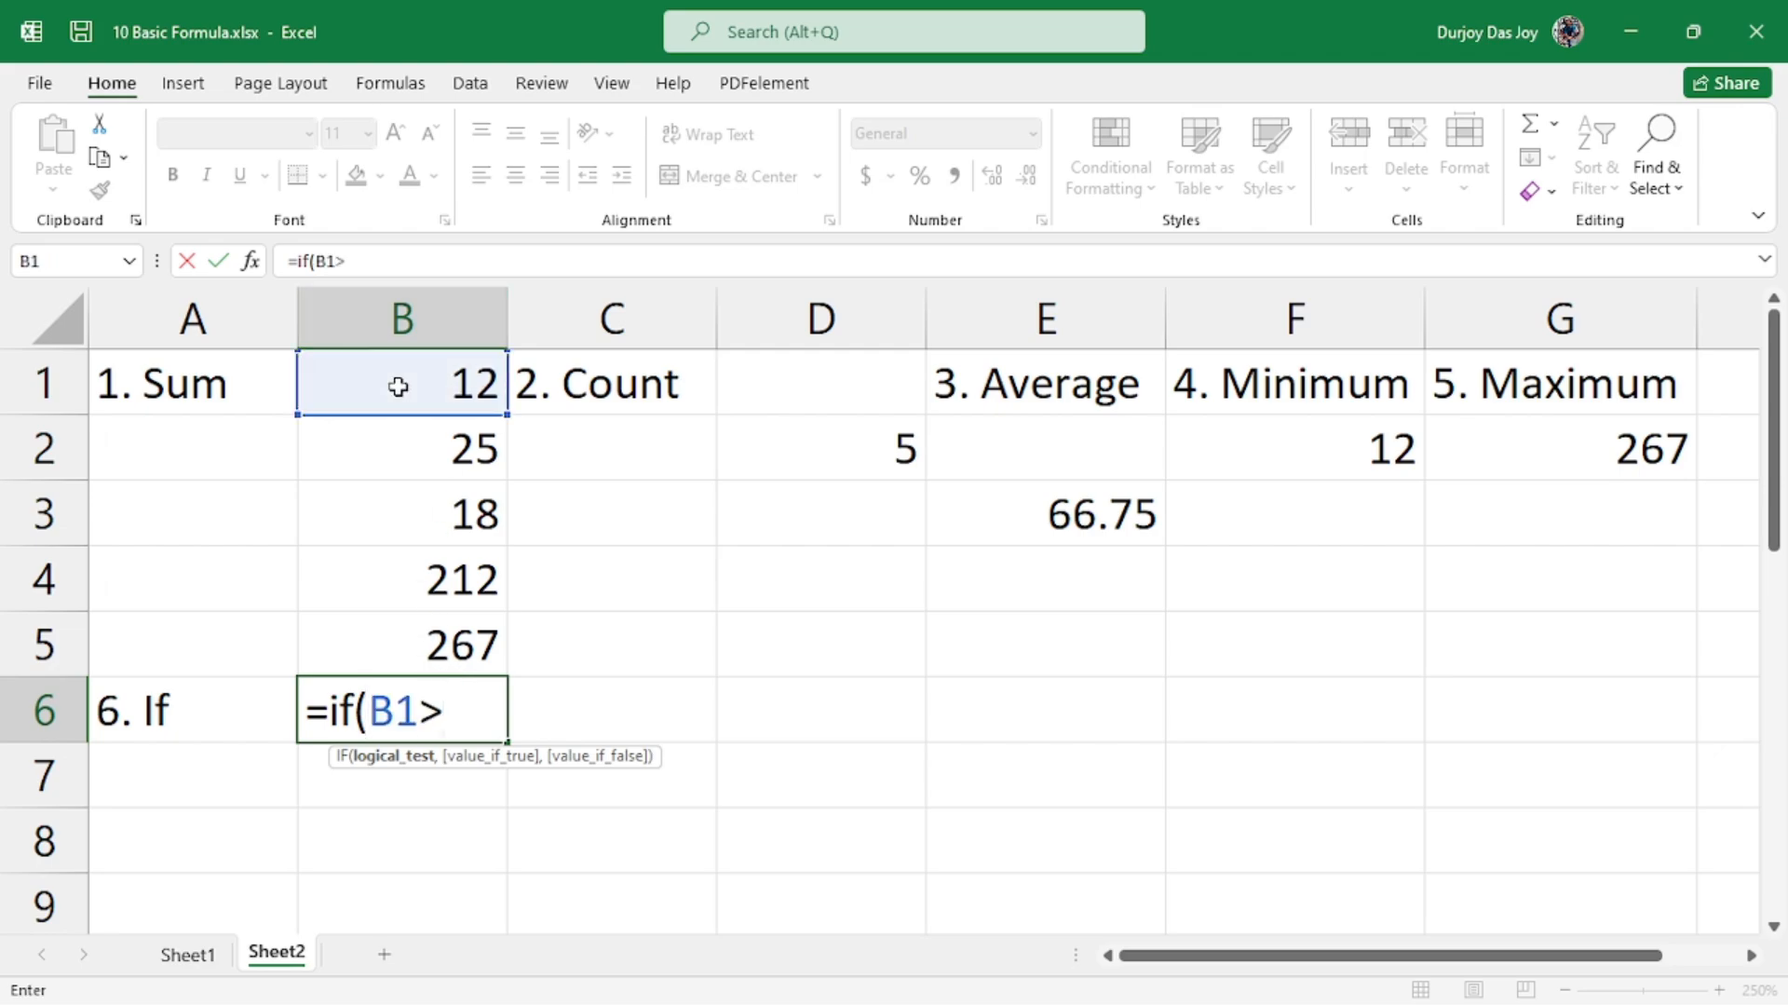
pyautogui.write('10,')
pyautogui.click(397, 387)
pyautogui.write('*')
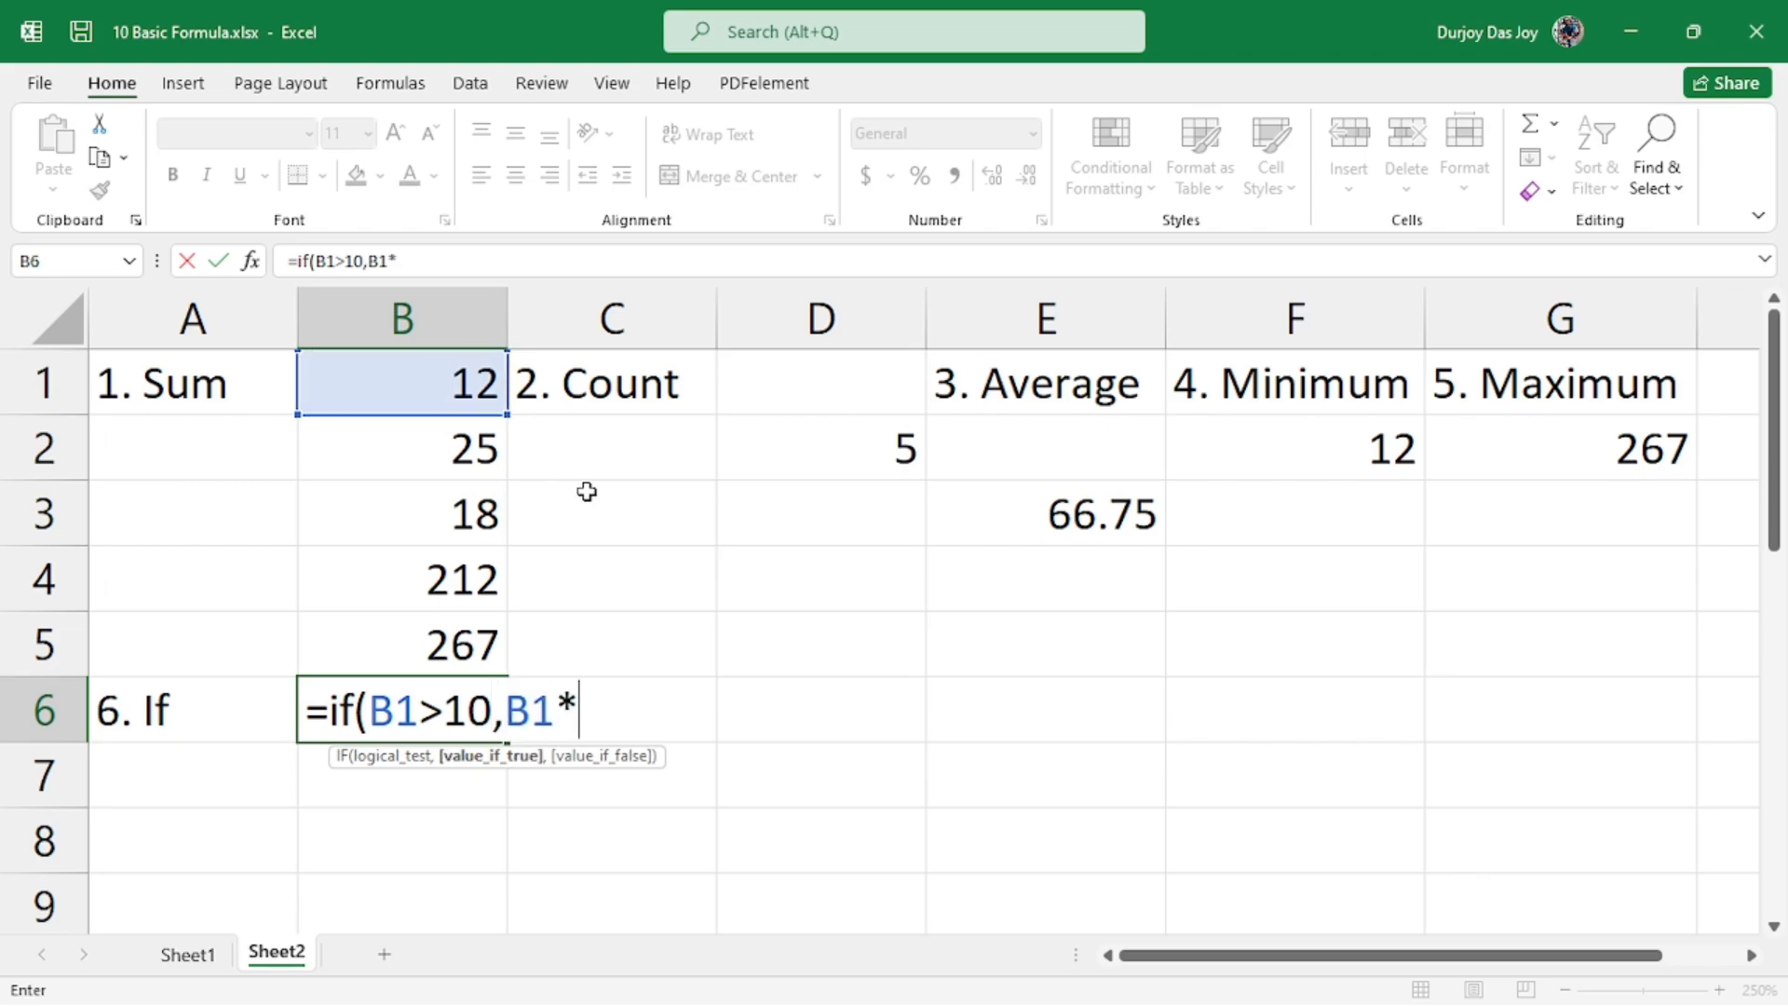
pyautogui.write('2,')
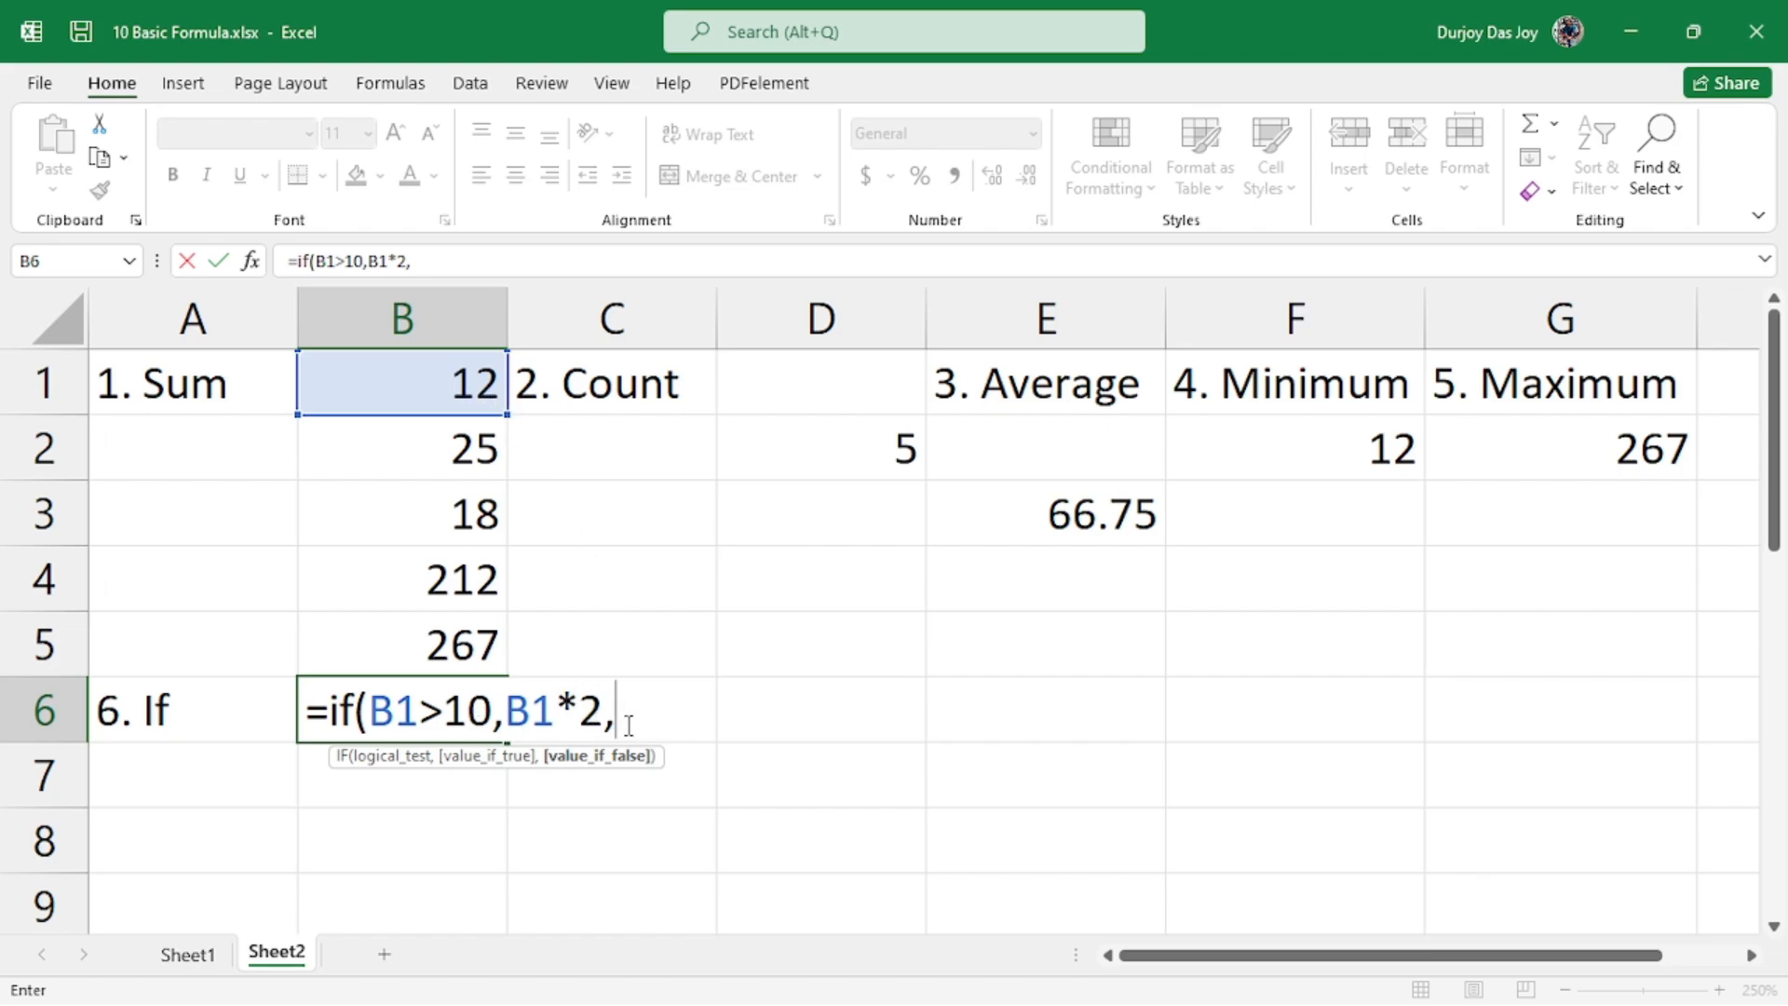
pyautogui.write('0)')
pyautogui.press('Return')
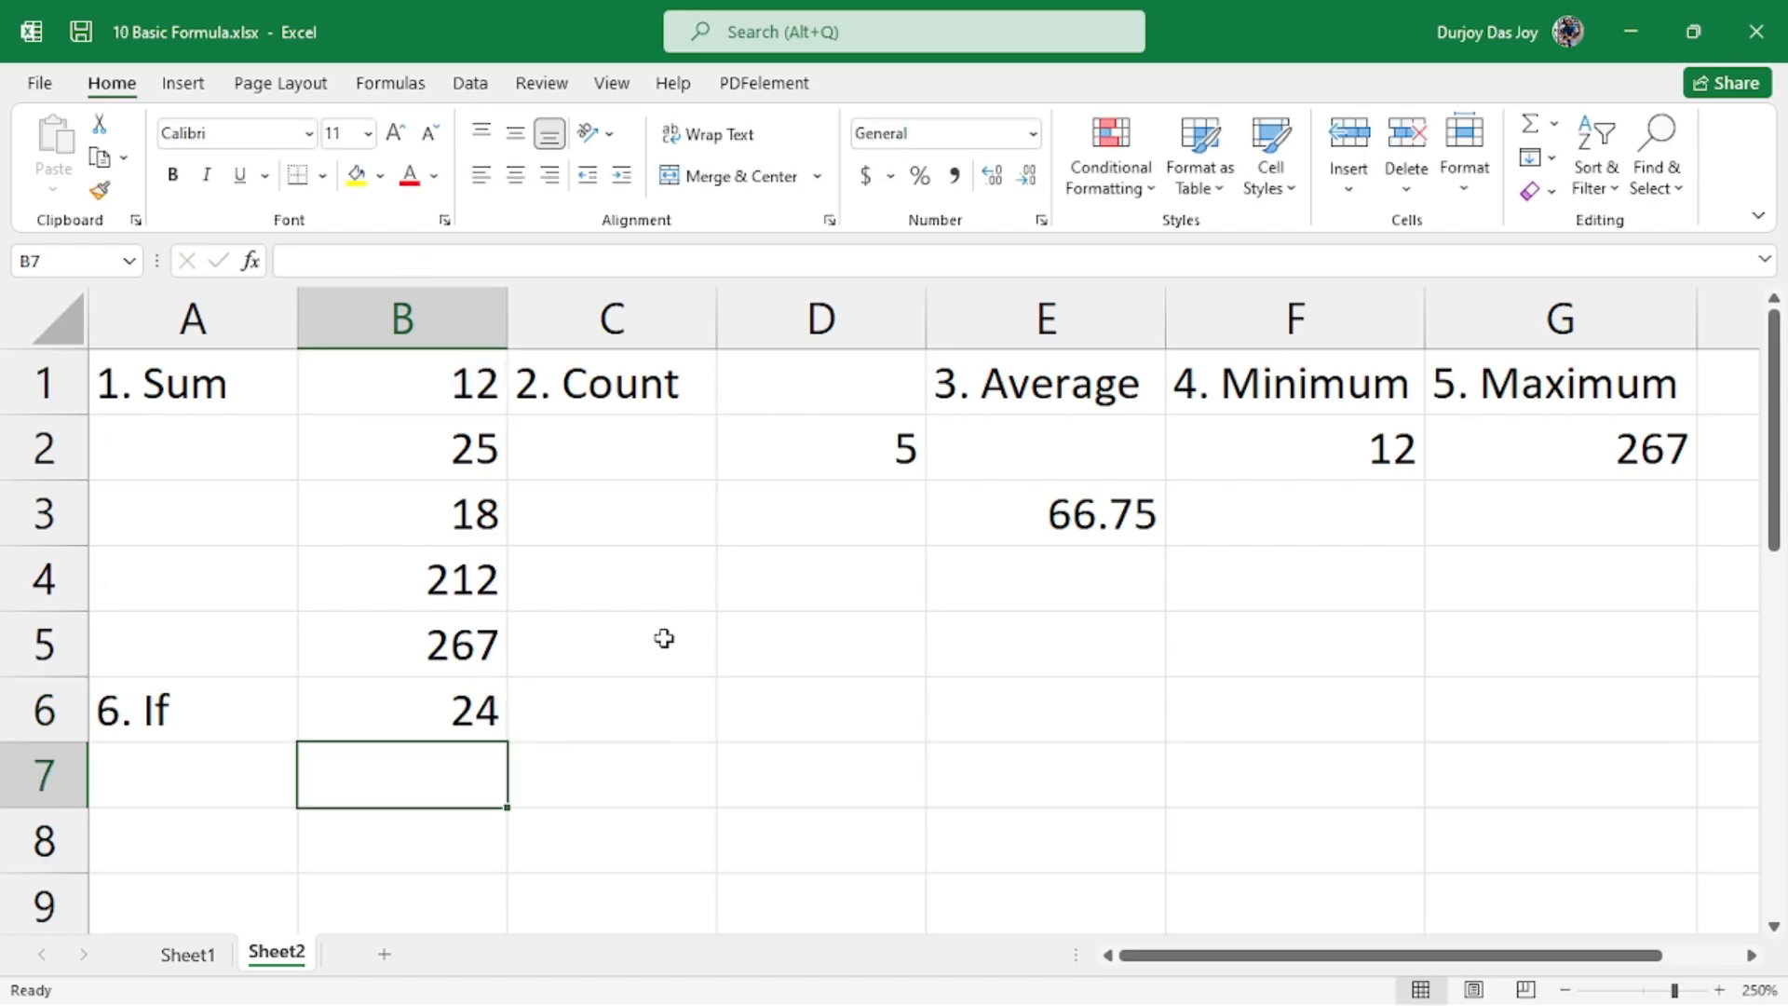
# - Change the condition of the IF formula in cell B6 to B1<10
pyautogui.click(449, 694)
pyautogui.doubleClick(453, 697)
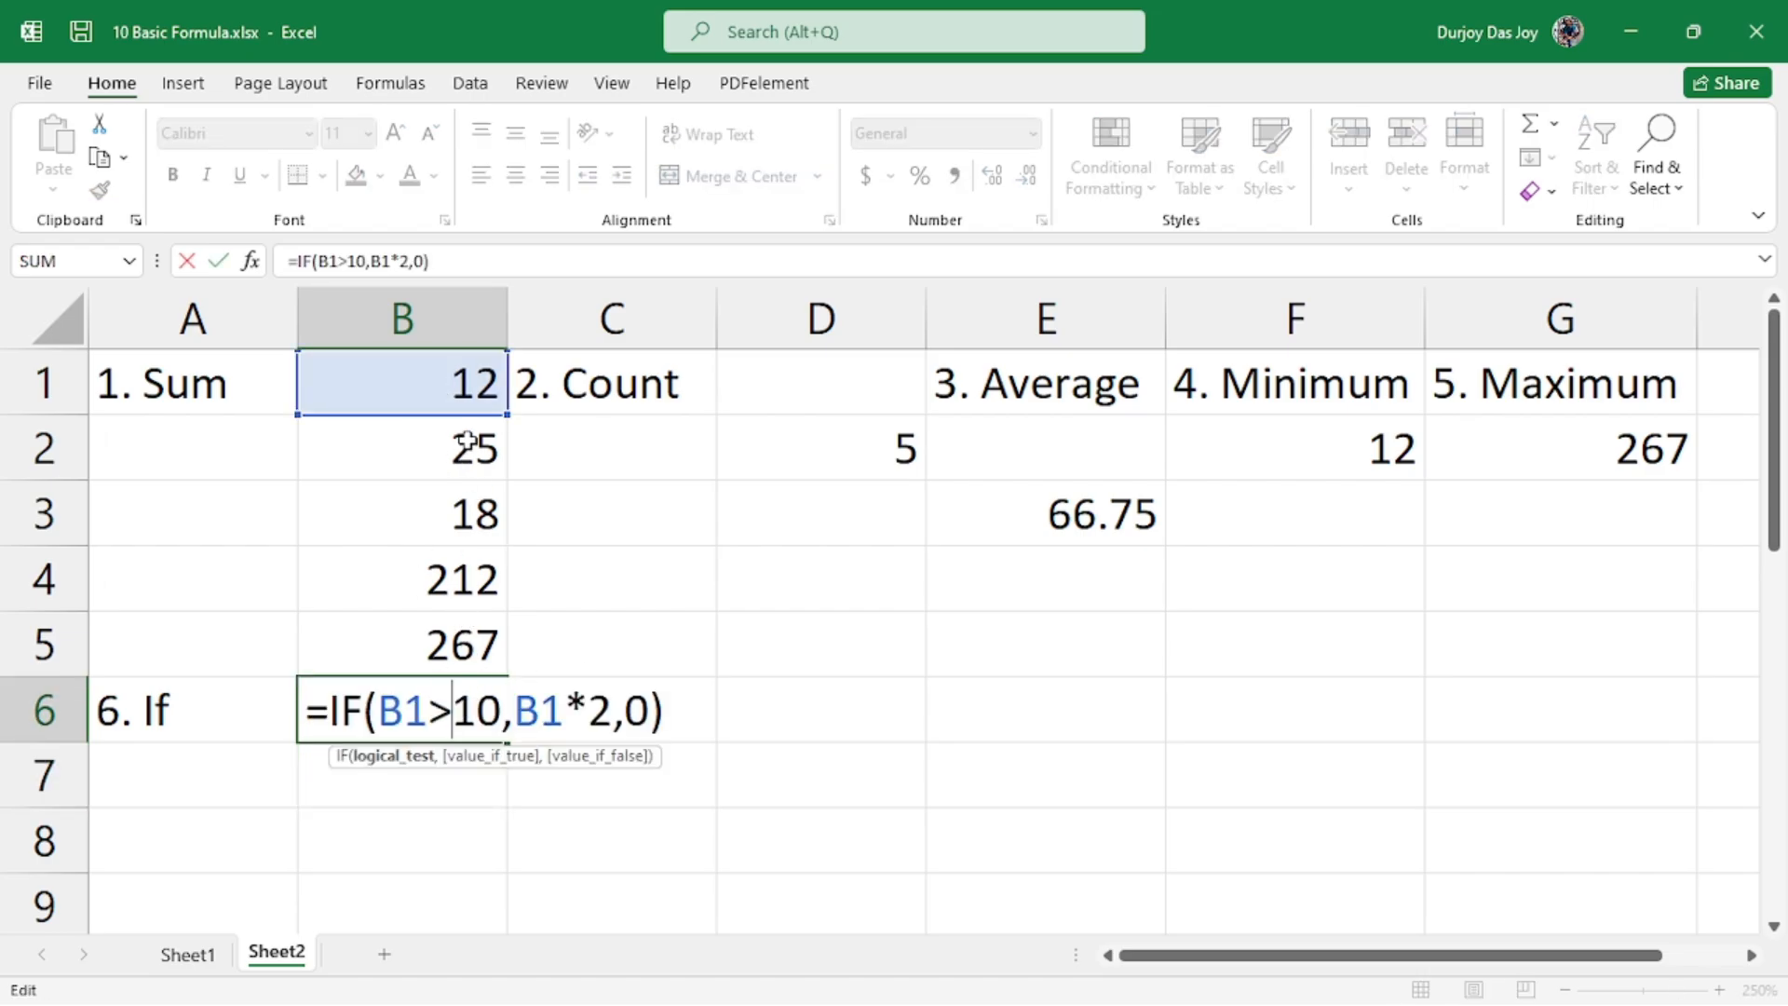
pyautogui.moveTo(498, 717); pyautogui.dragTo(378, 717)
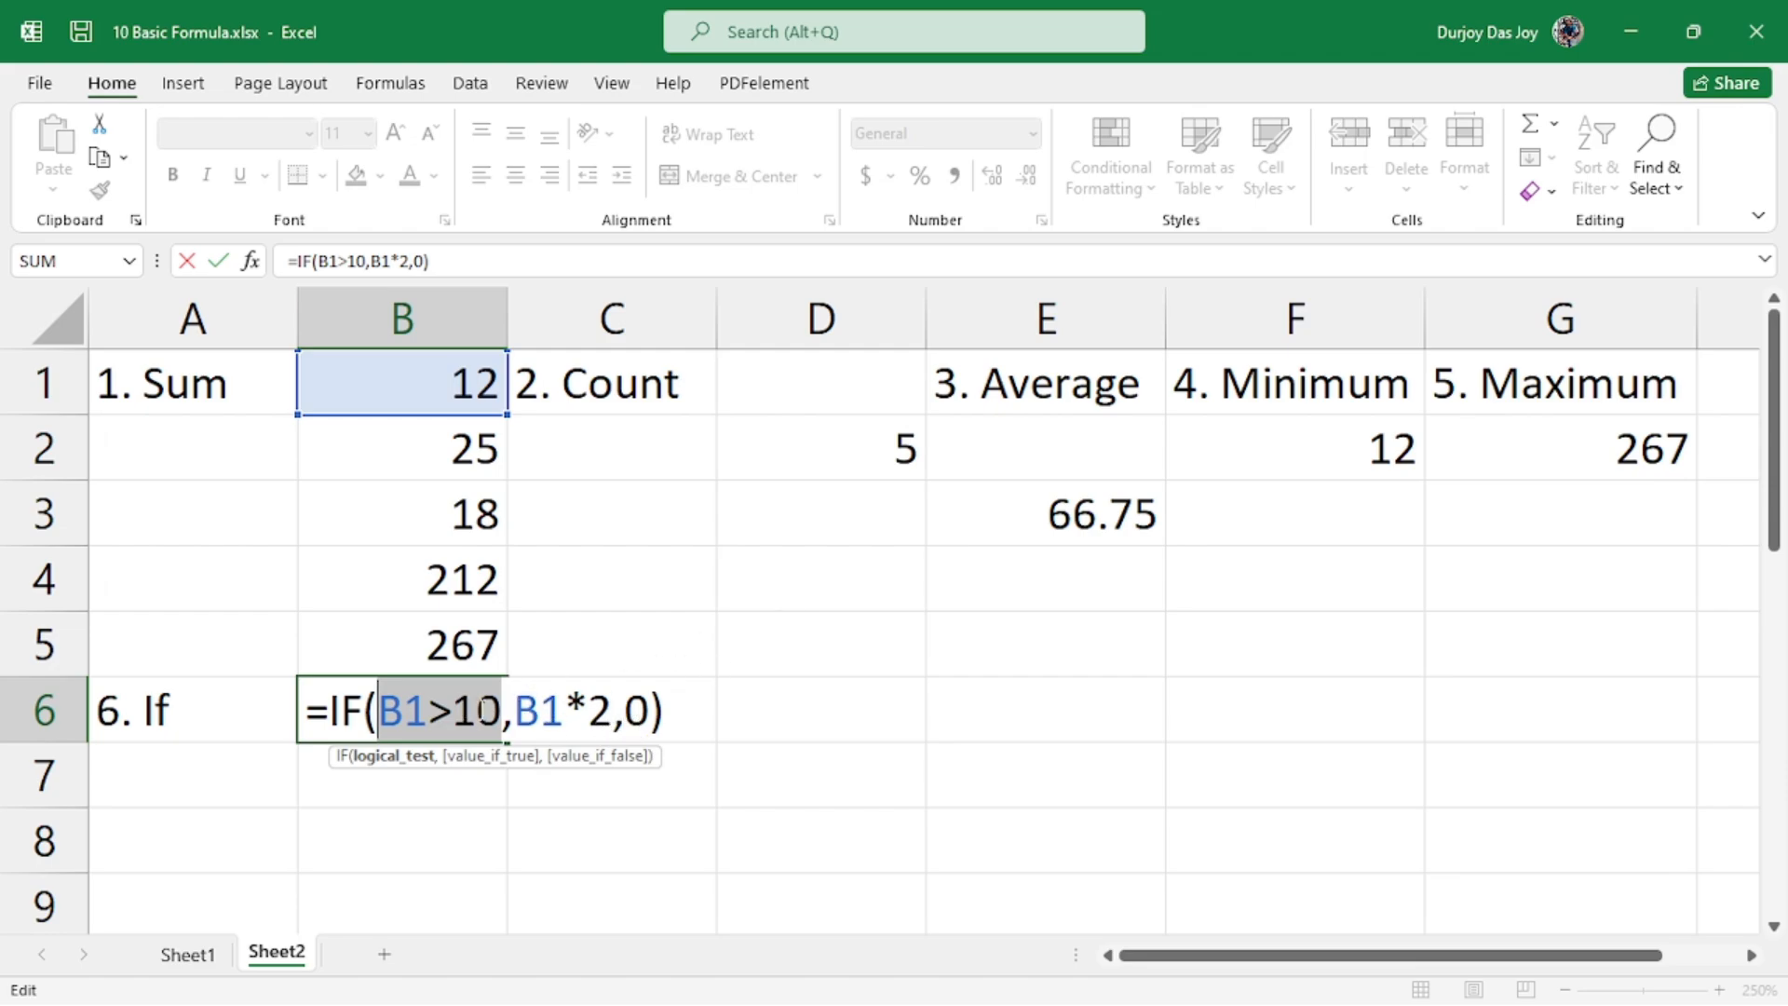
pyautogui.click(455, 713)
pyautogui.press('BackSpace')
pyautogui.write('<')
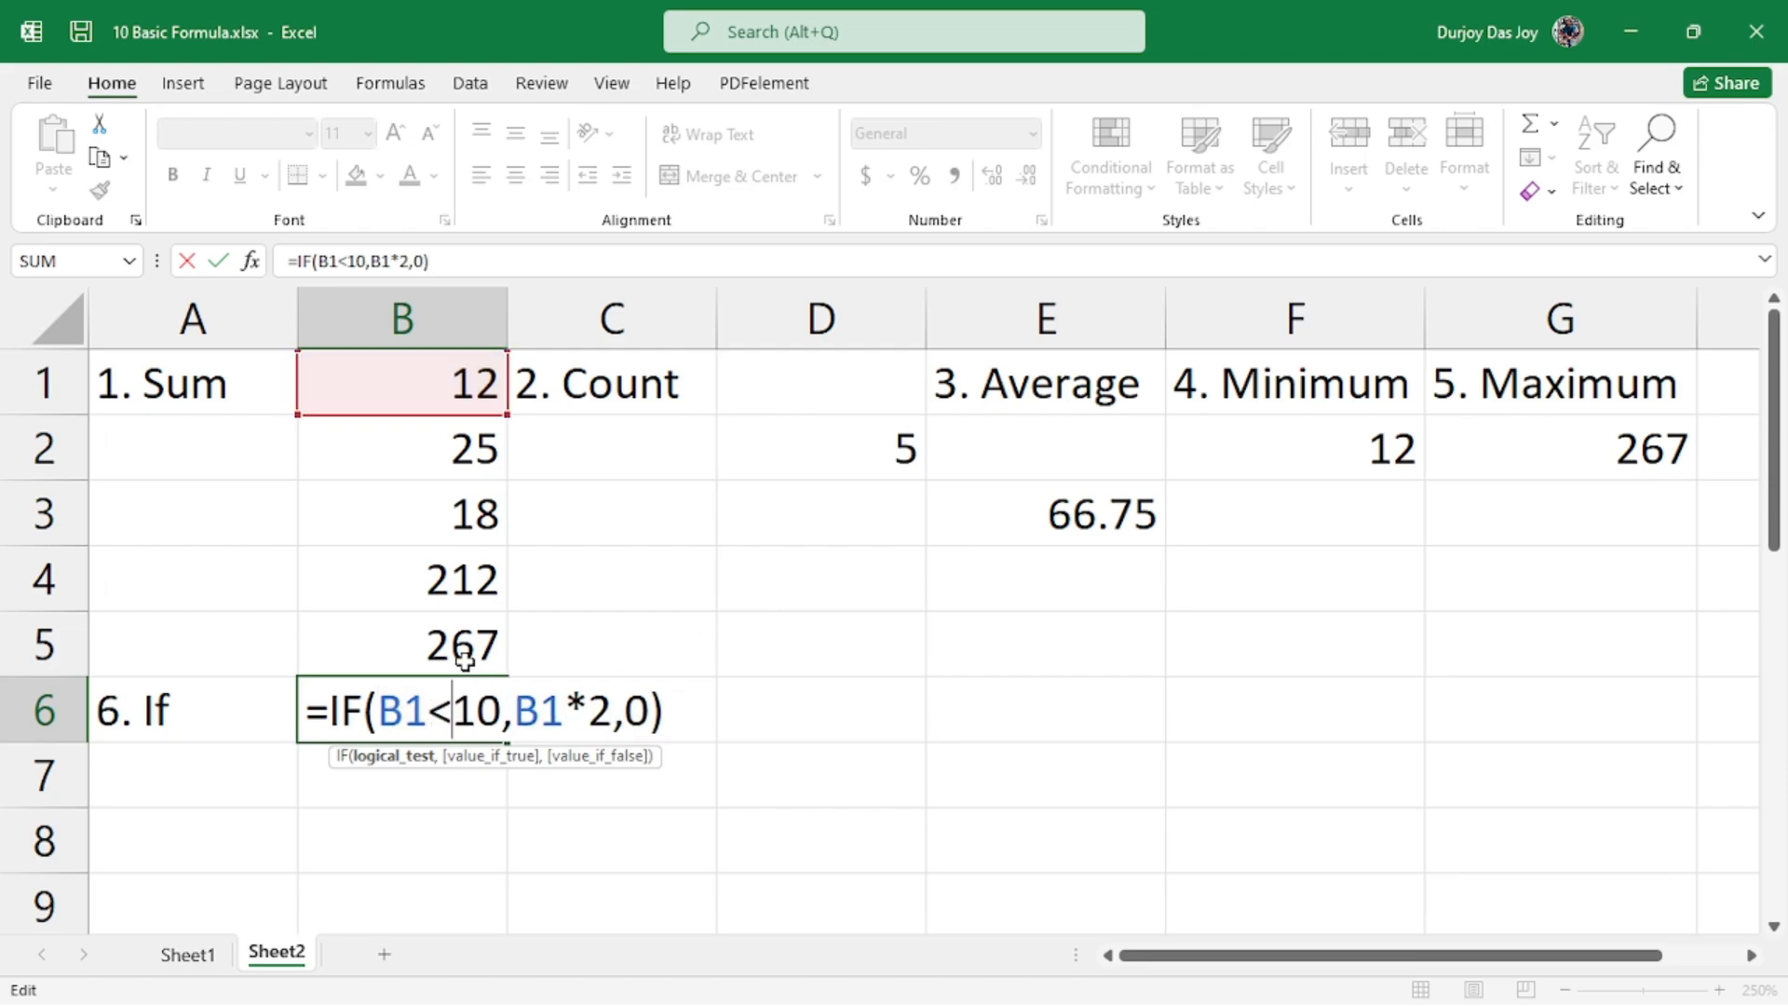
pyautogui.click(667, 713)
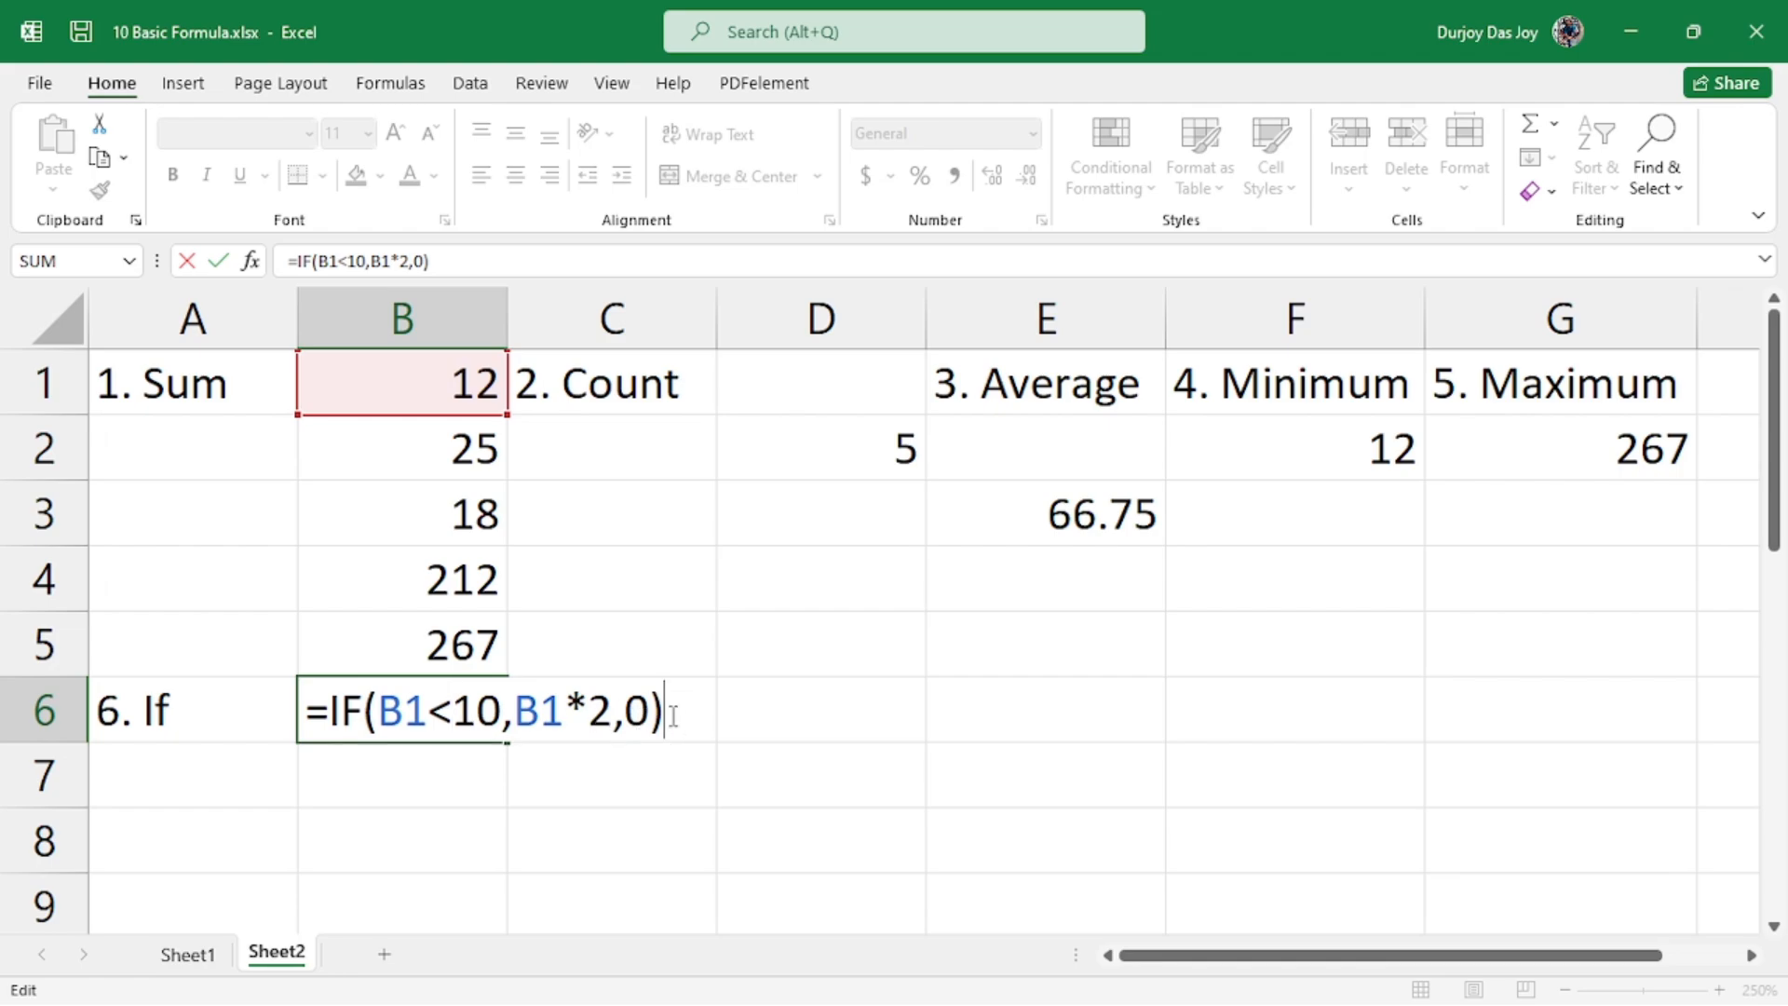
pyautogui.press('Return')
# - Review the condition and the true and false values of the IF formula in cell B6
pyautogui.click(411, 719)
pyautogui.click(596, 721)
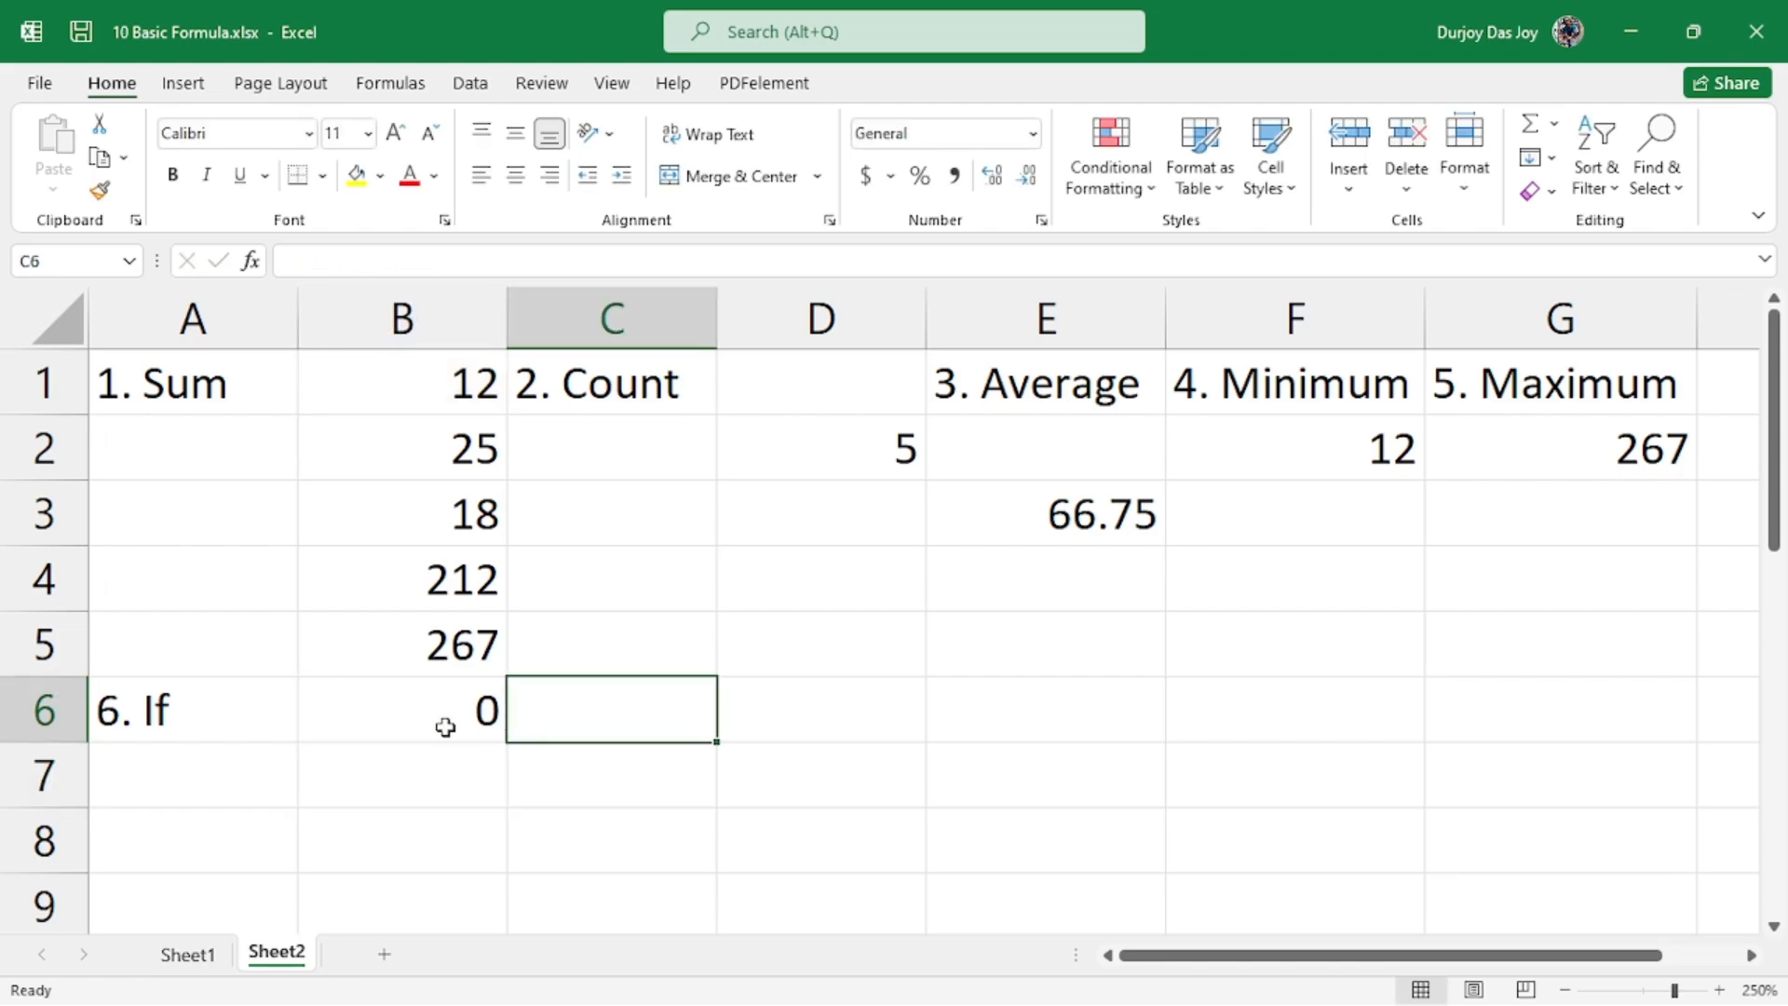
pyautogui.click(450, 727)
pyautogui.doubleClick(406, 731)
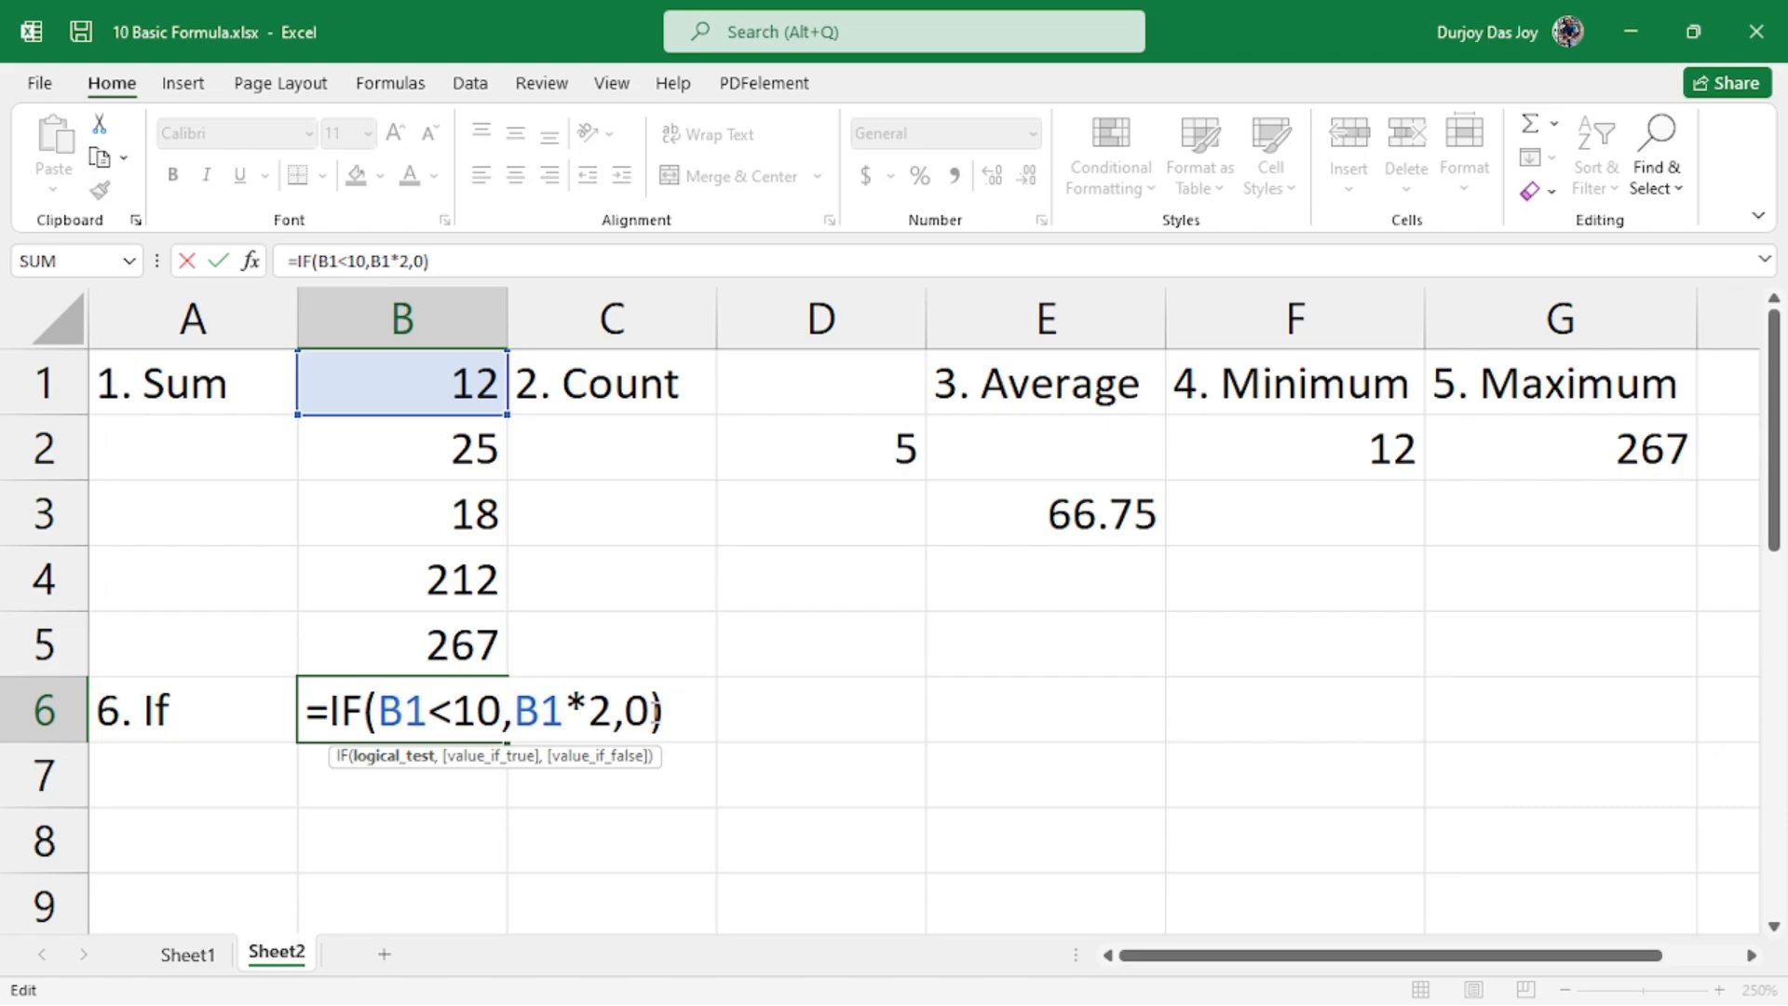
pyautogui.click(679, 717)
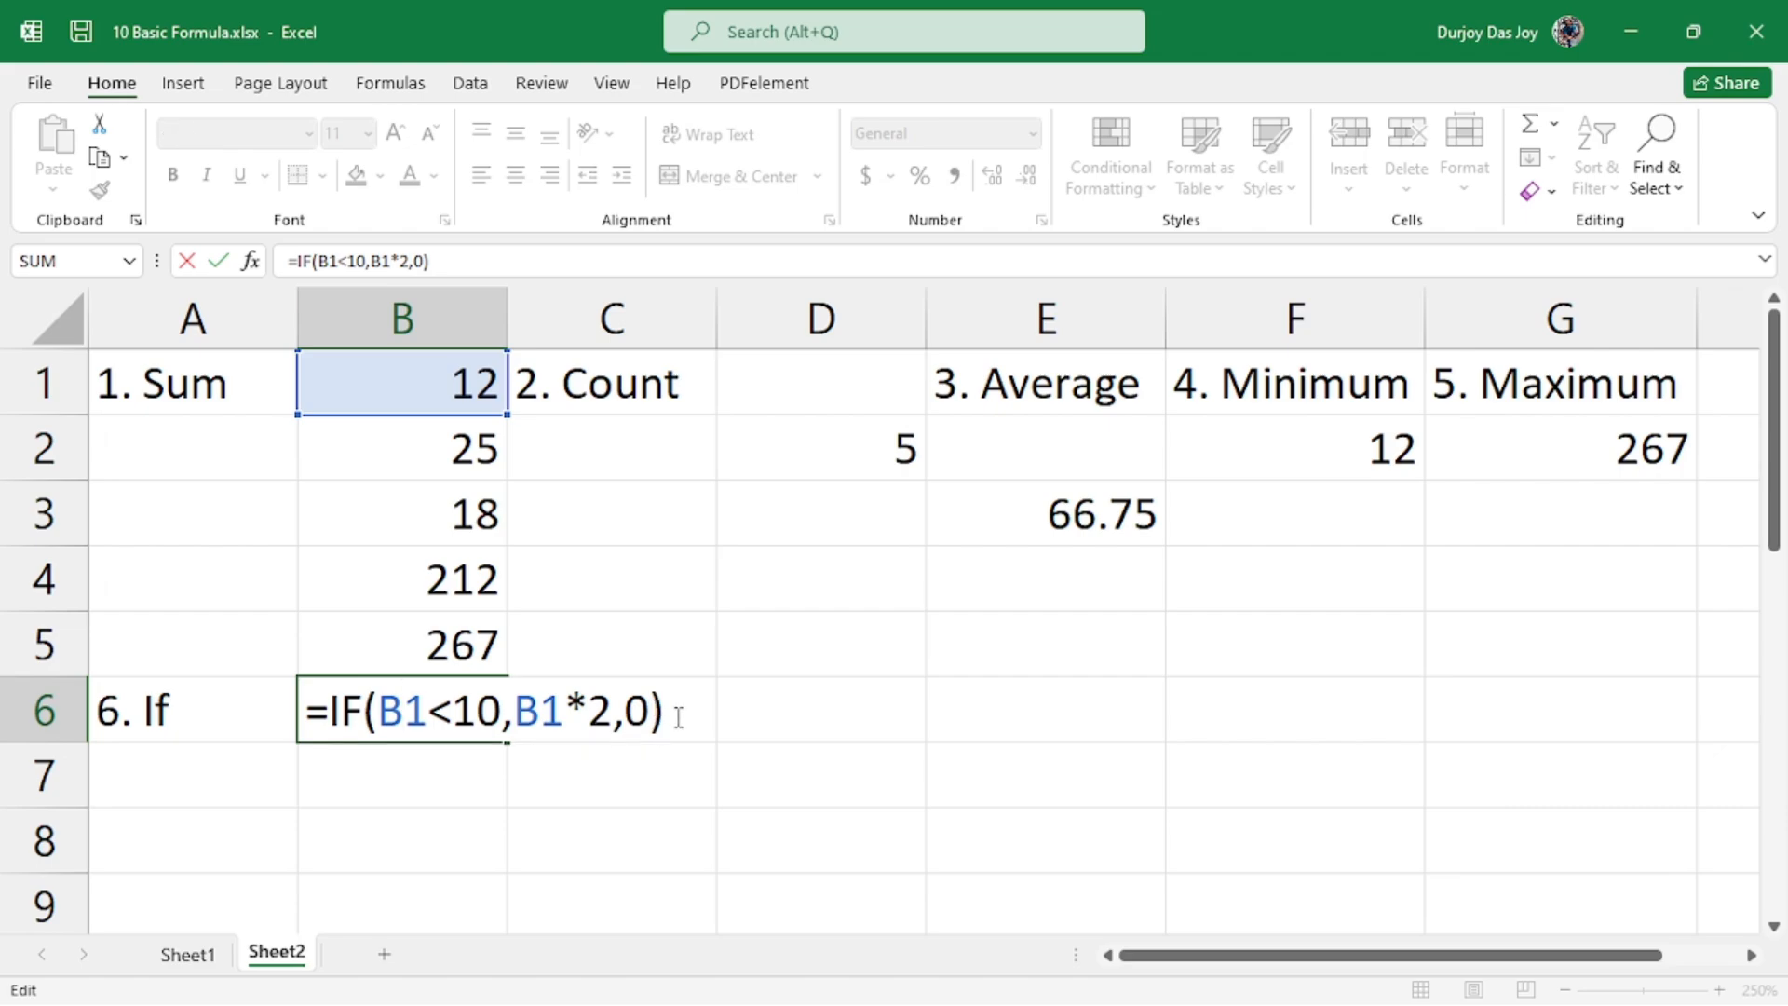
pyautogui.press('Return')
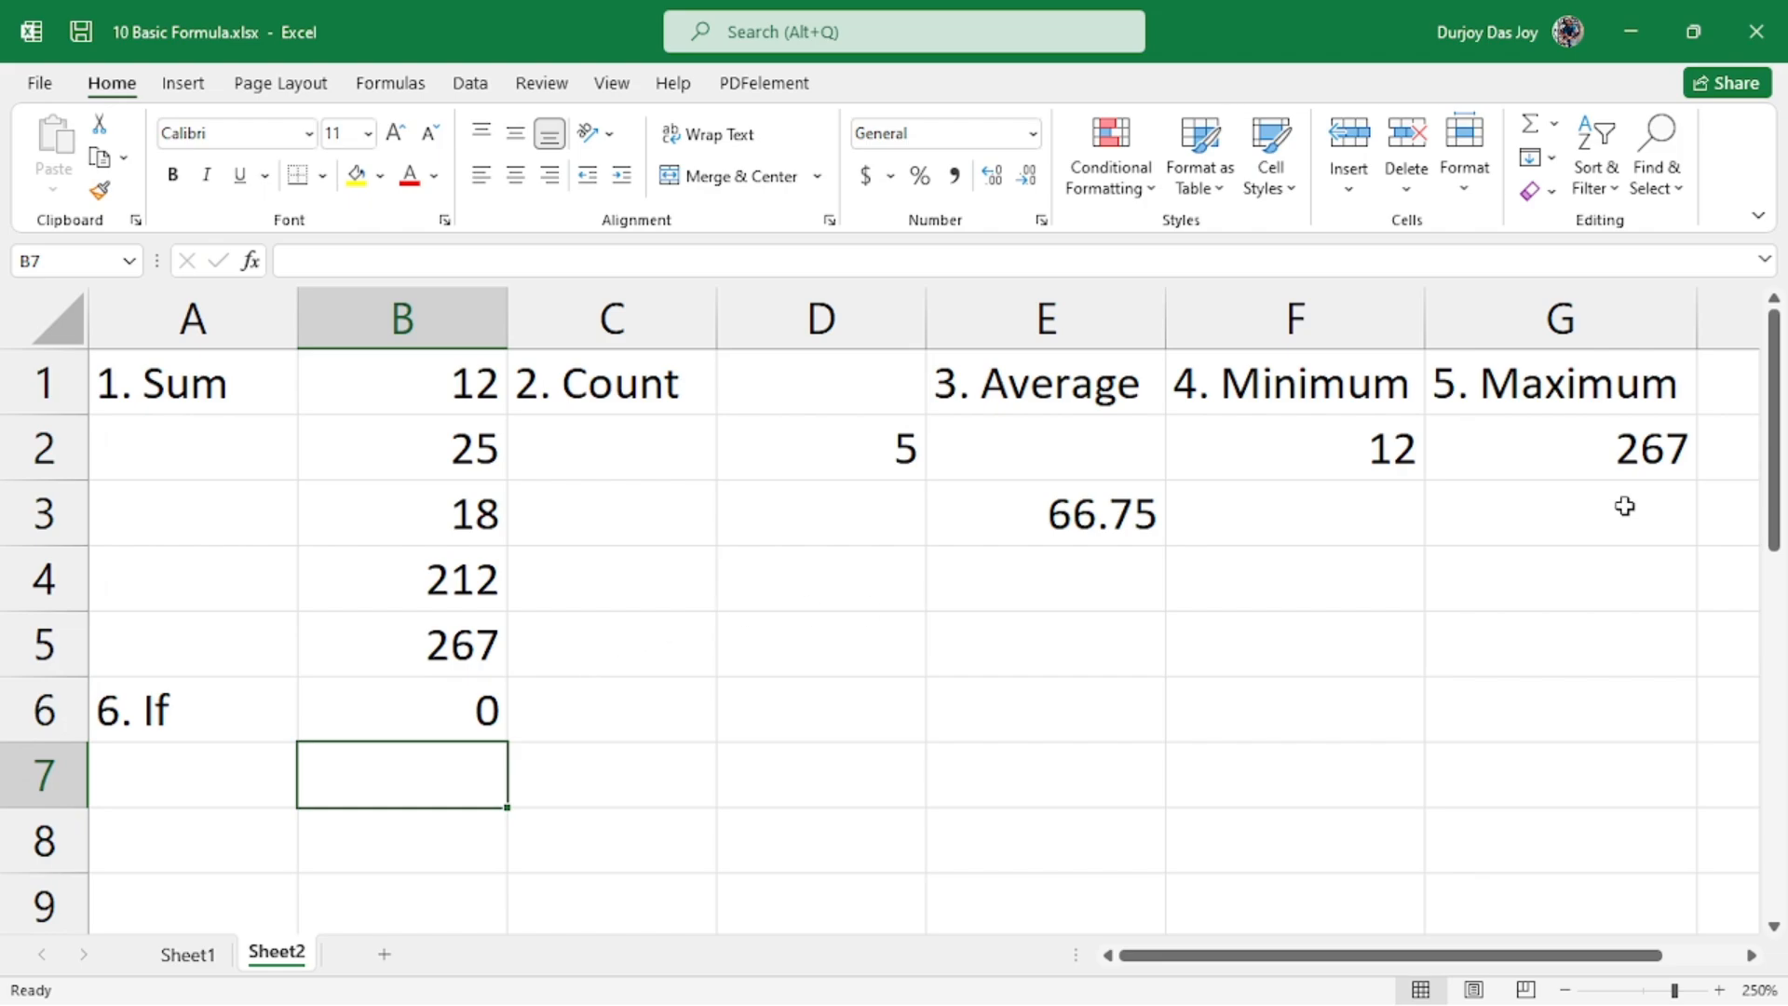
# - Enter the headings "7. And" in cell D6 and "8. Or" in cell E6
pyautogui.click(876, 708)
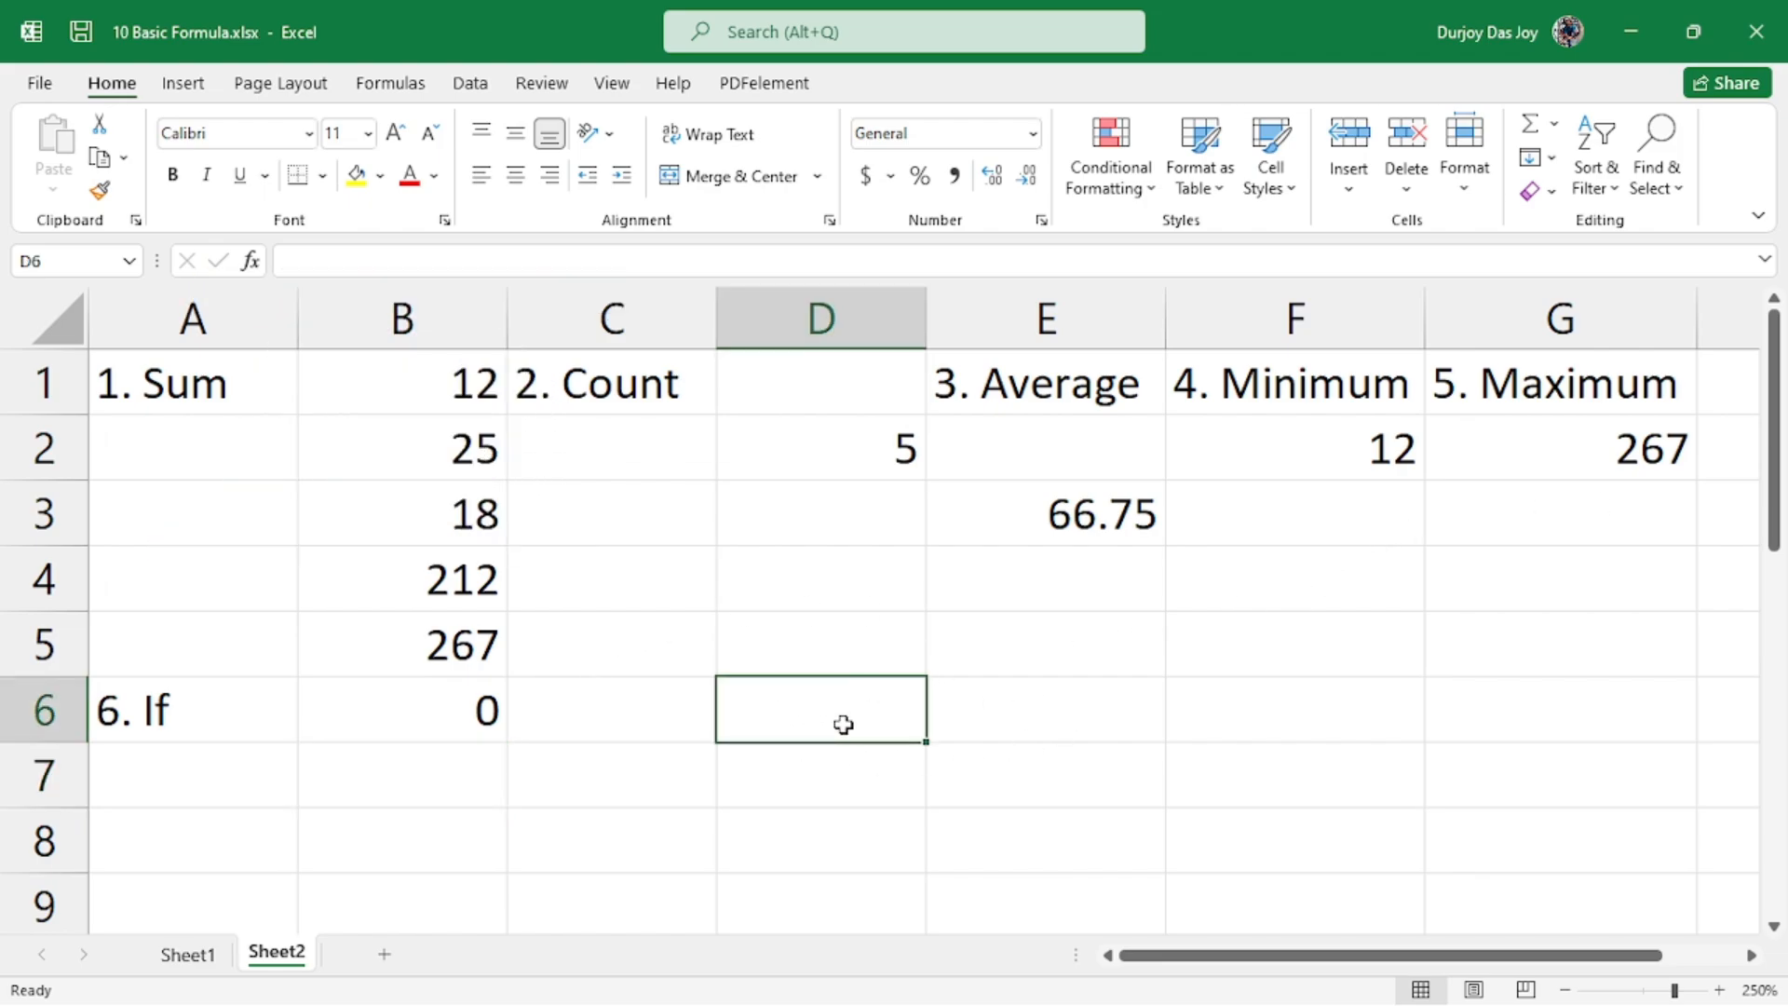
pyautogui.write('7.')
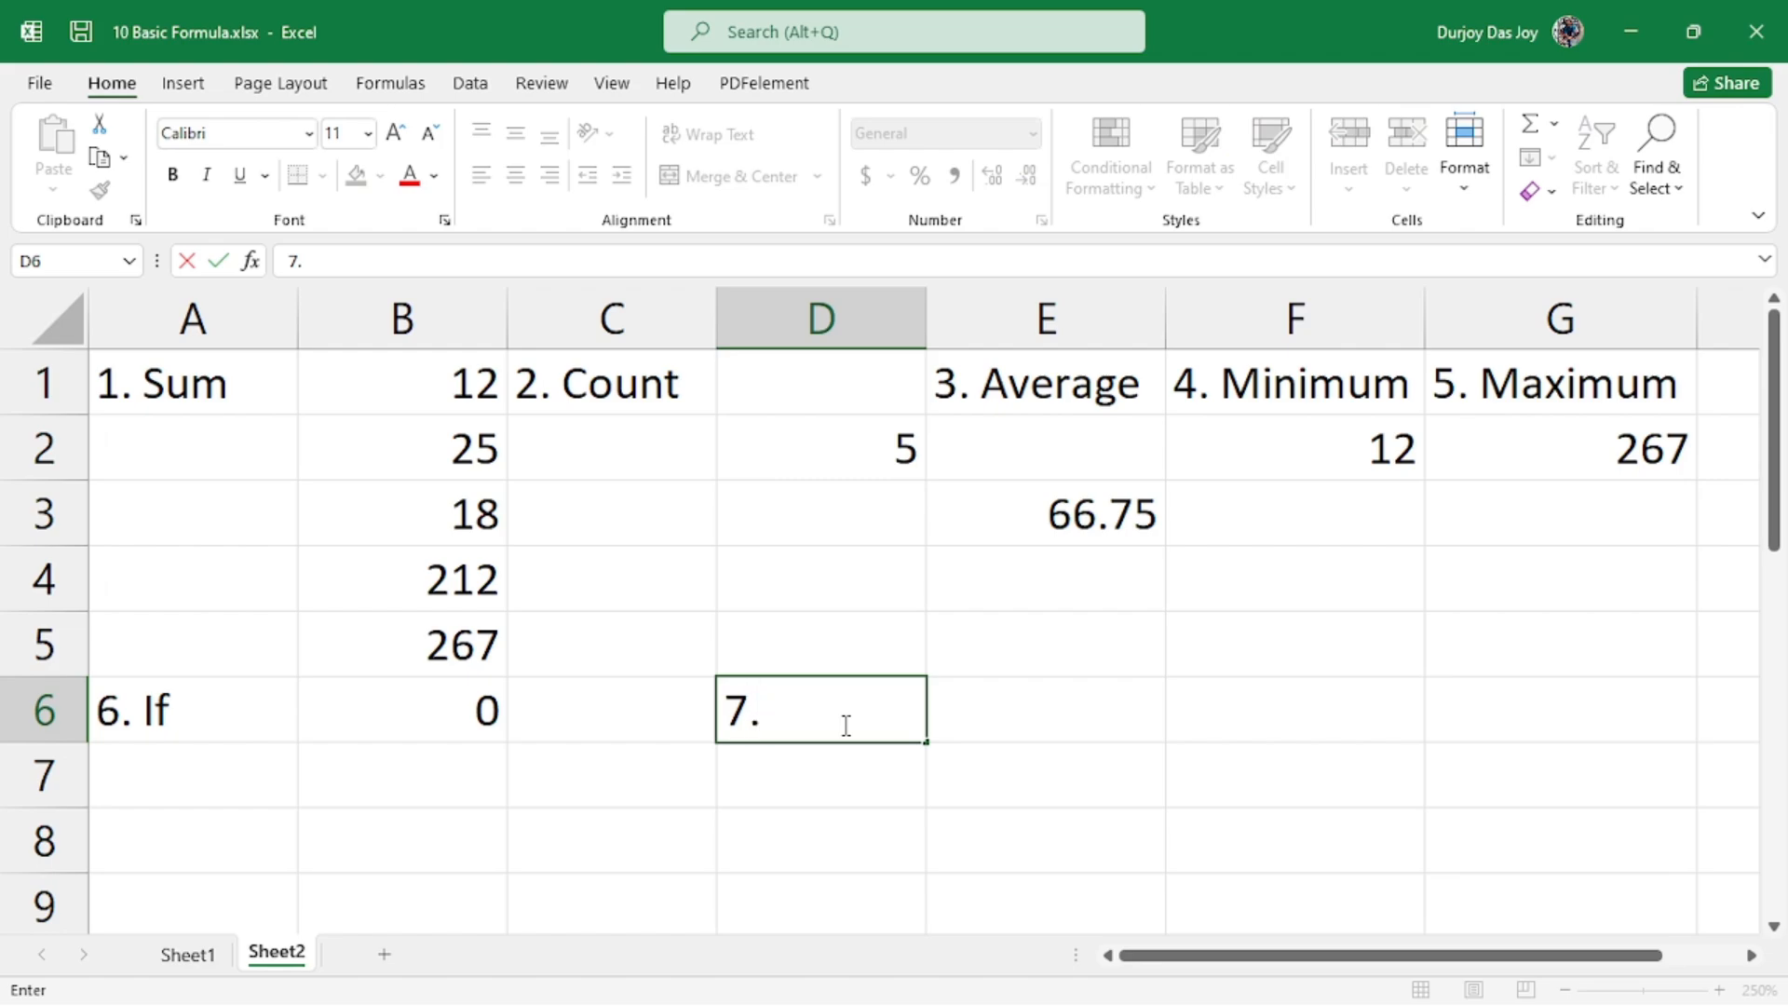
pyautogui.write(' And')
pyautogui.press('Tab')
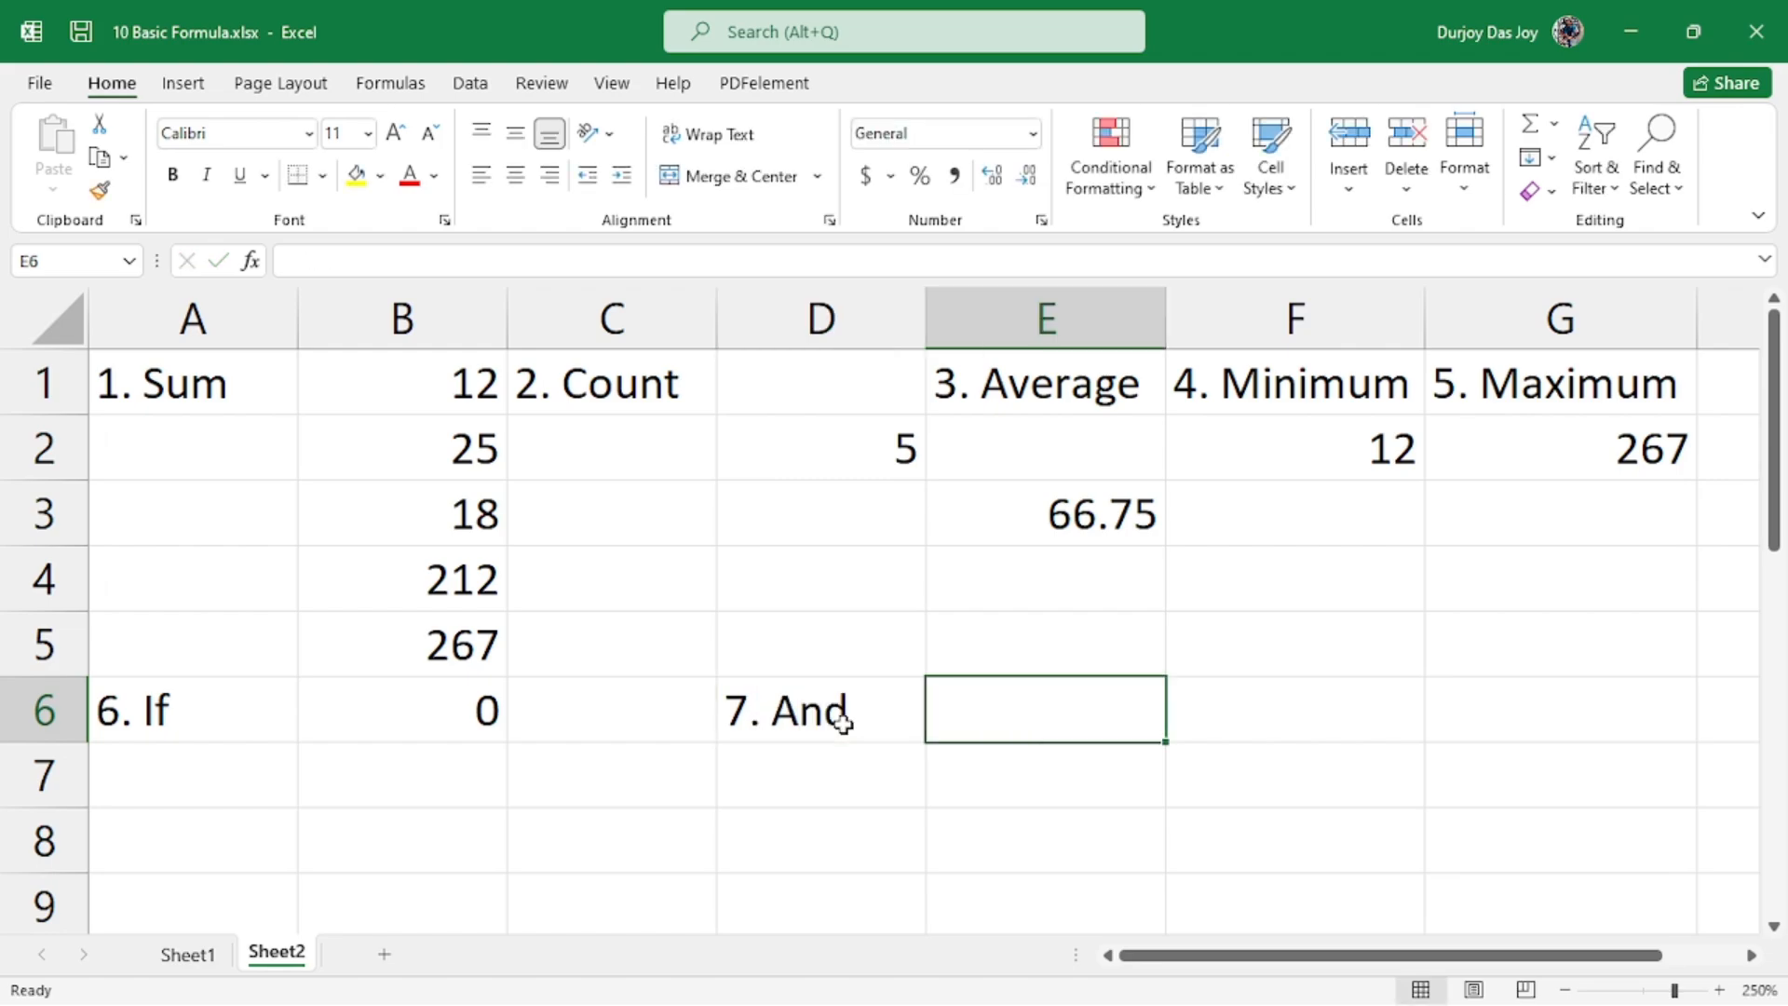
pyautogui.write('8. Or')
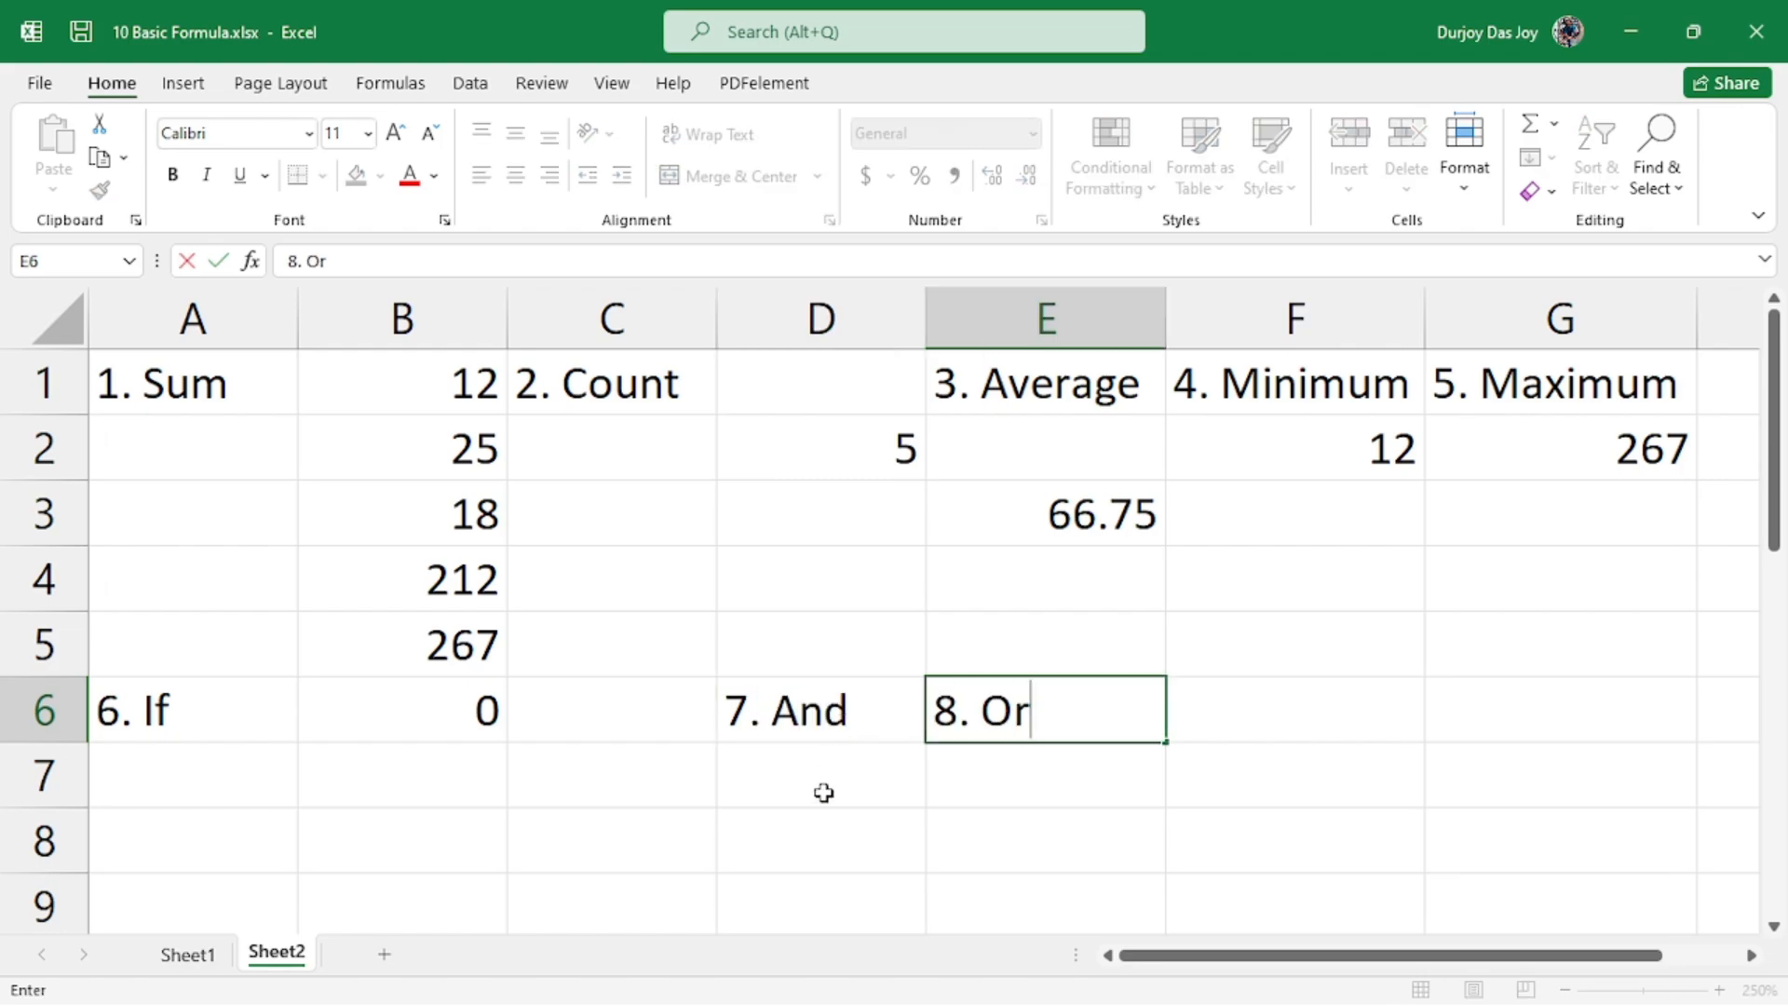
pyautogui.press('Return')
pyautogui.click(1031, 735)
pyautogui.click(885, 722)
pyautogui.click(984, 736)
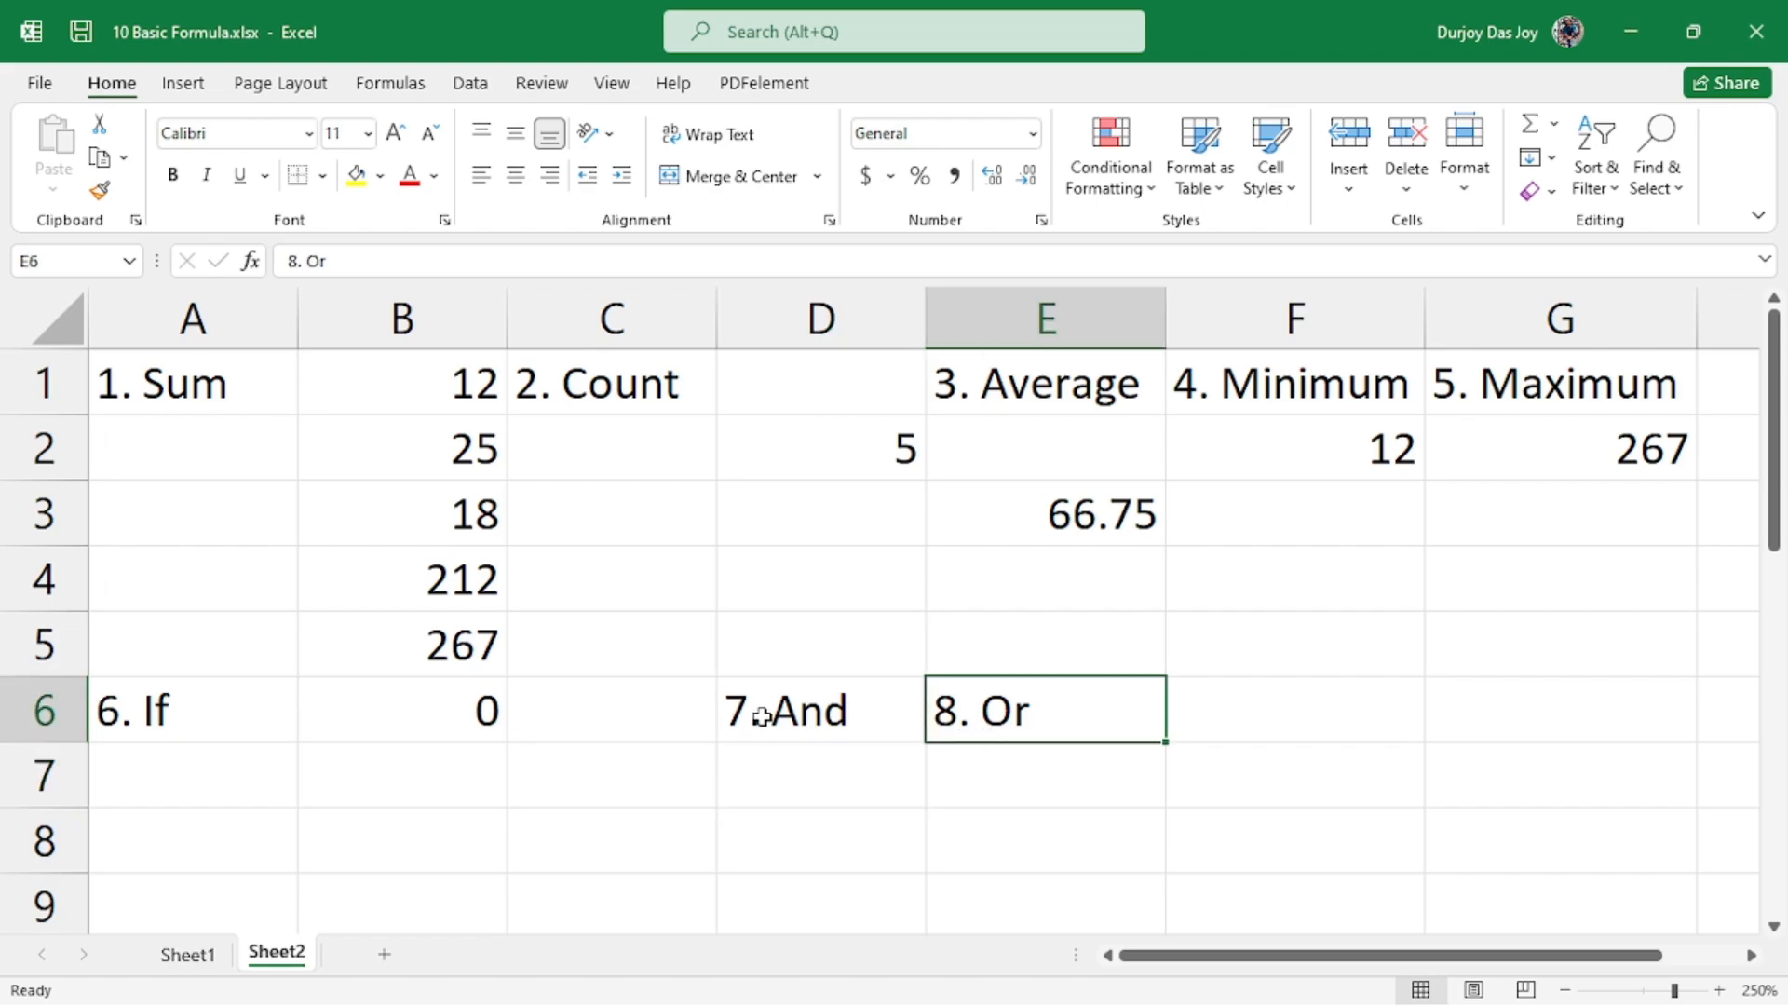
pyautogui.click(761, 714)
pyautogui.click(1020, 730)
pyautogui.click(797, 753)
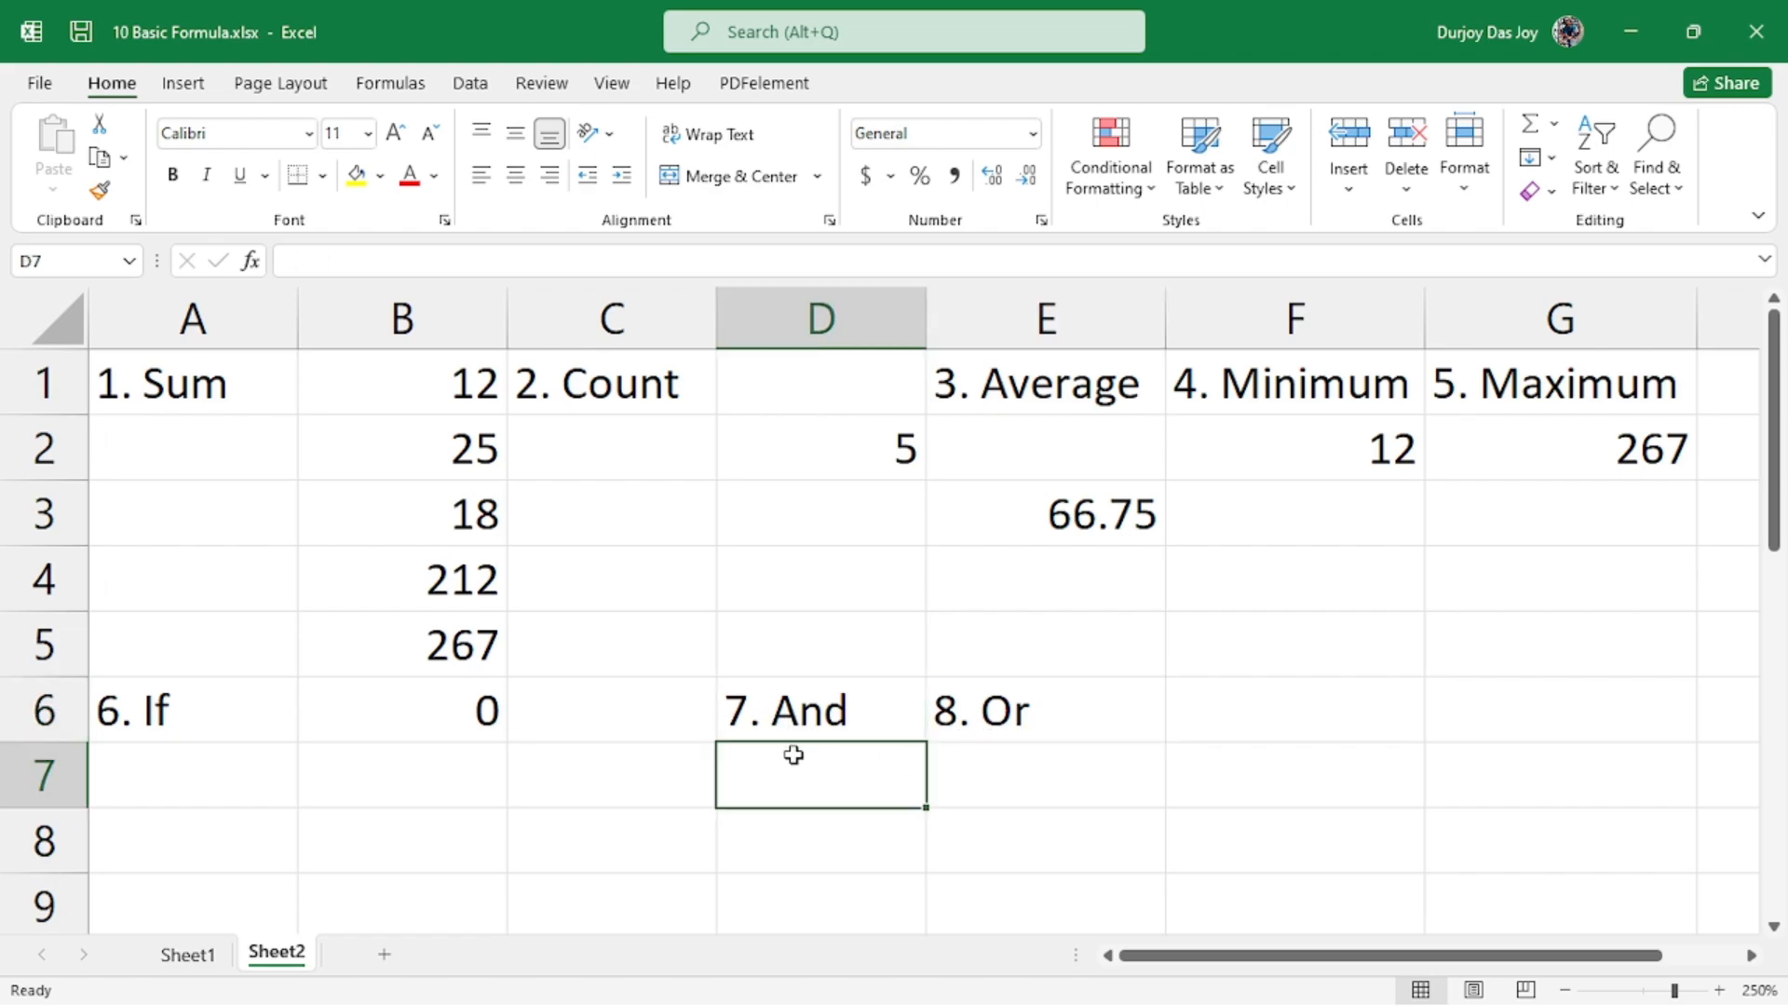
pyautogui.click(794, 736)
pyautogui.click(256, 714)
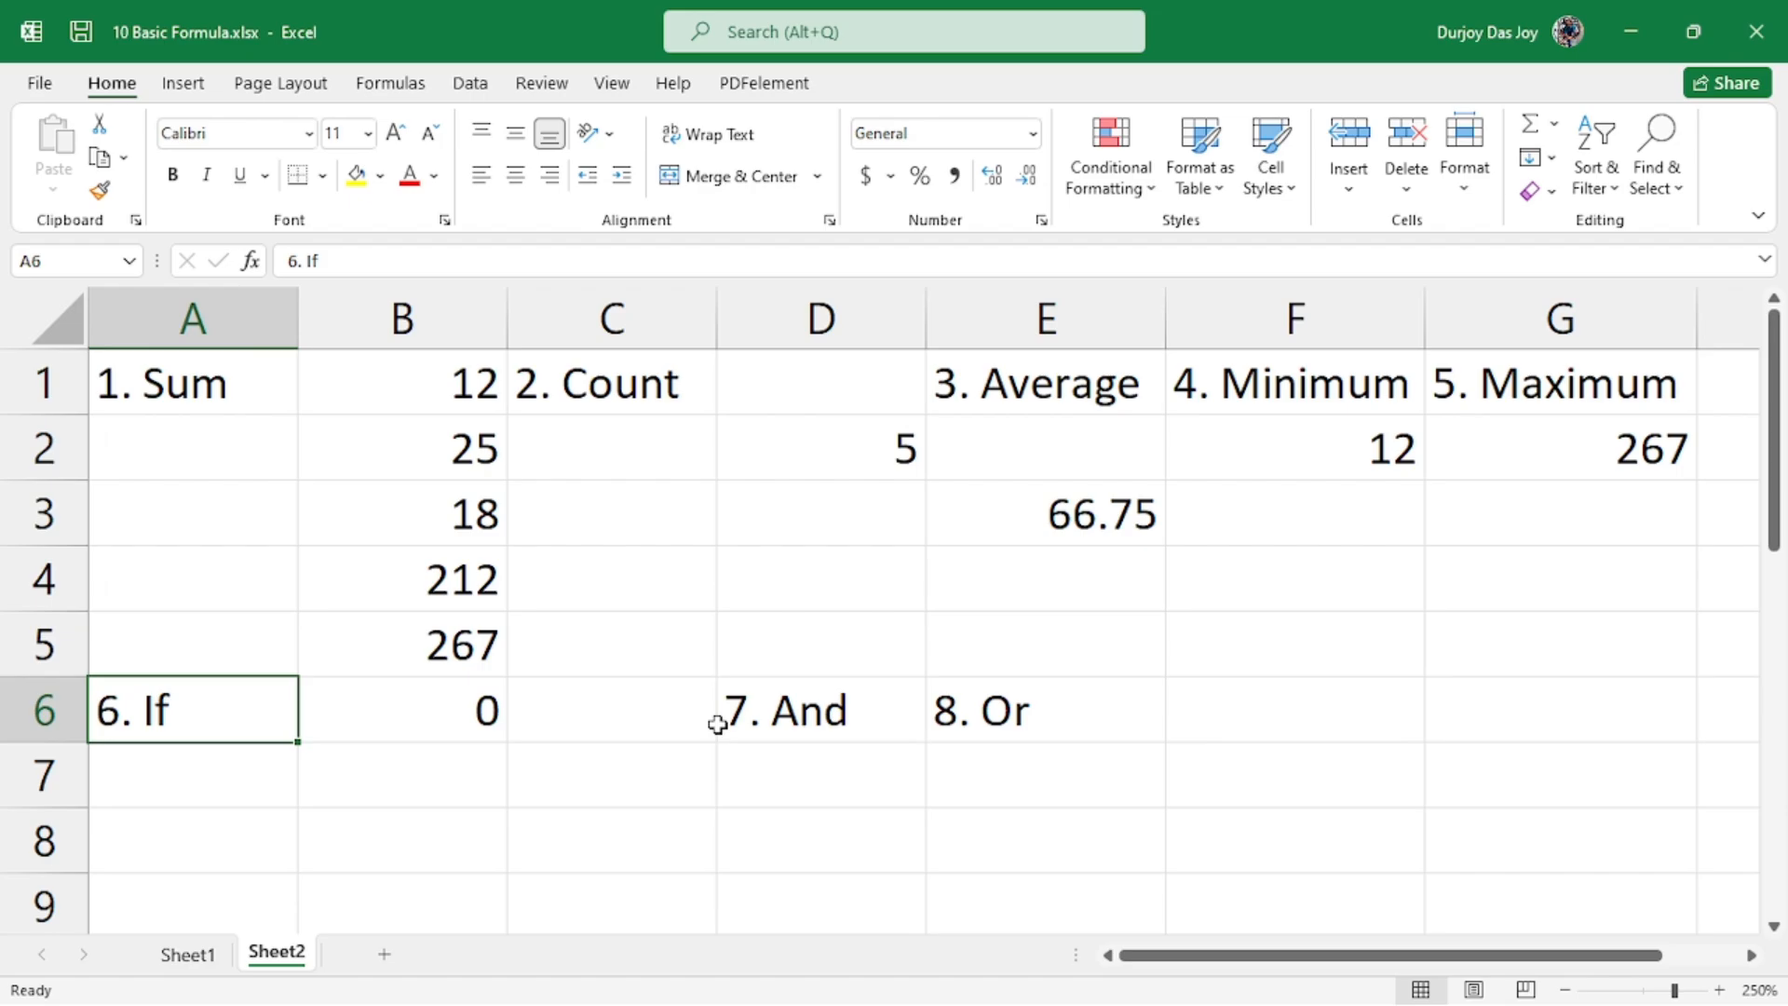
pyautogui.click(803, 726)
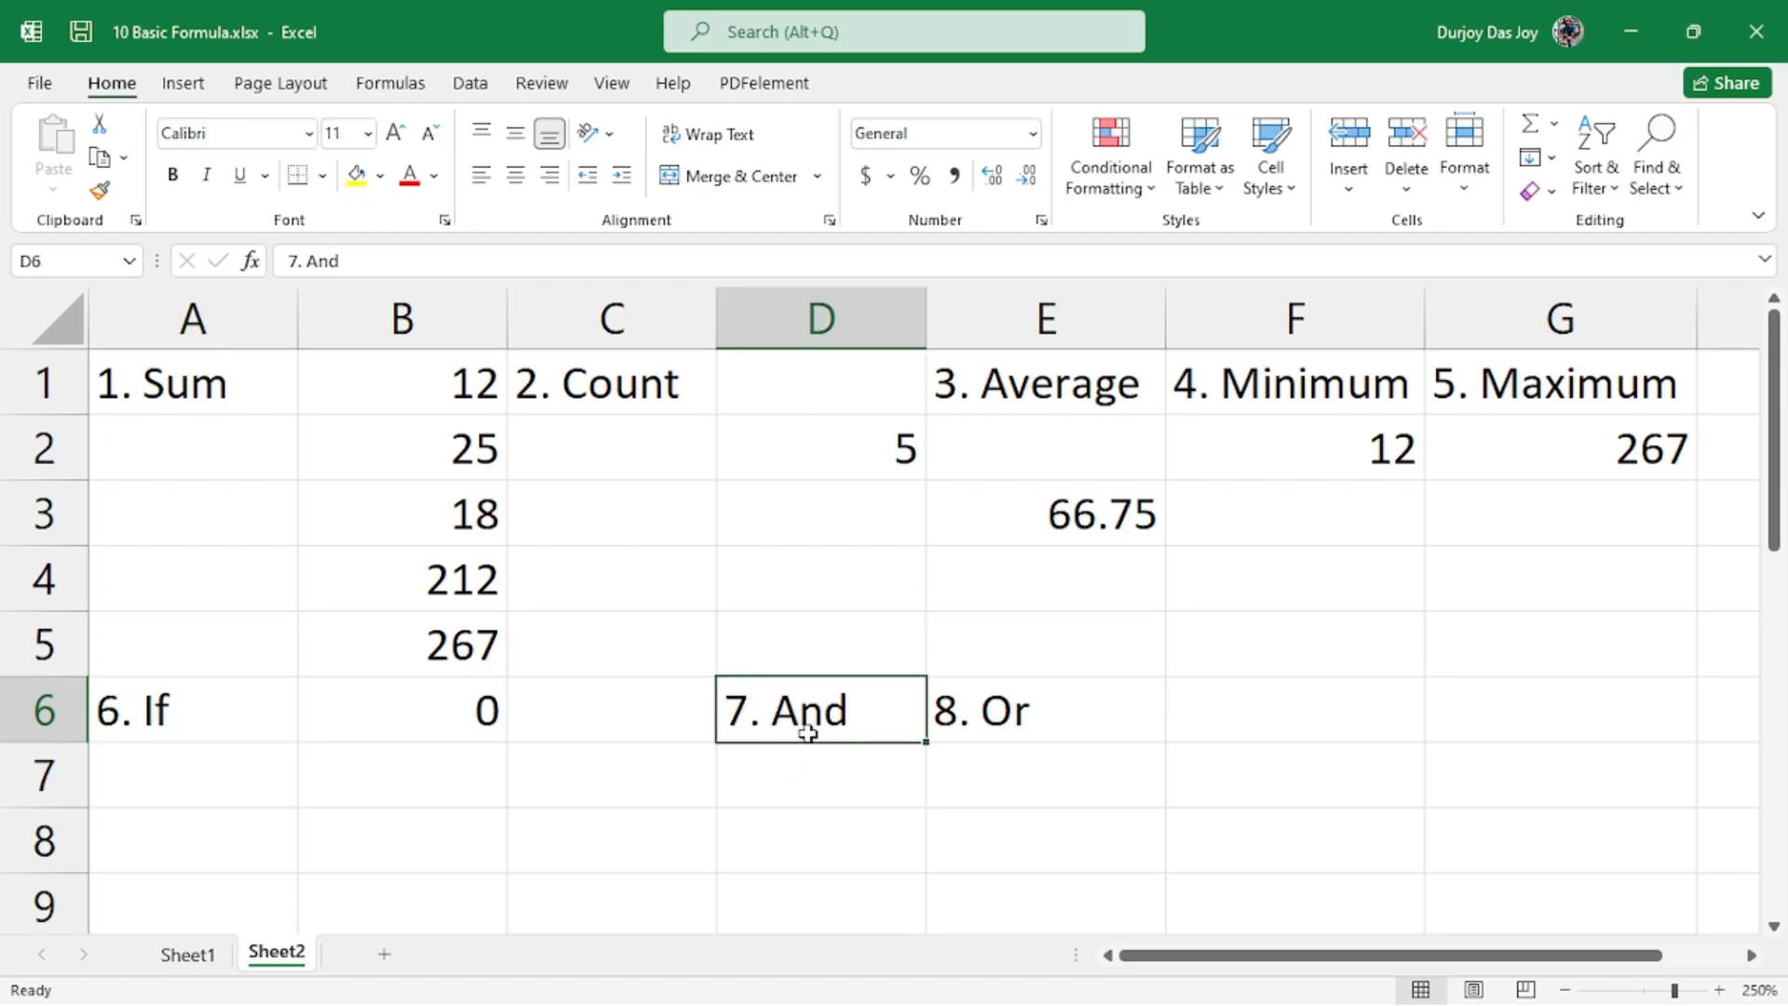
pyautogui.scroll(-3, 805, 732)
pyautogui.scroll(3, 807, 734)
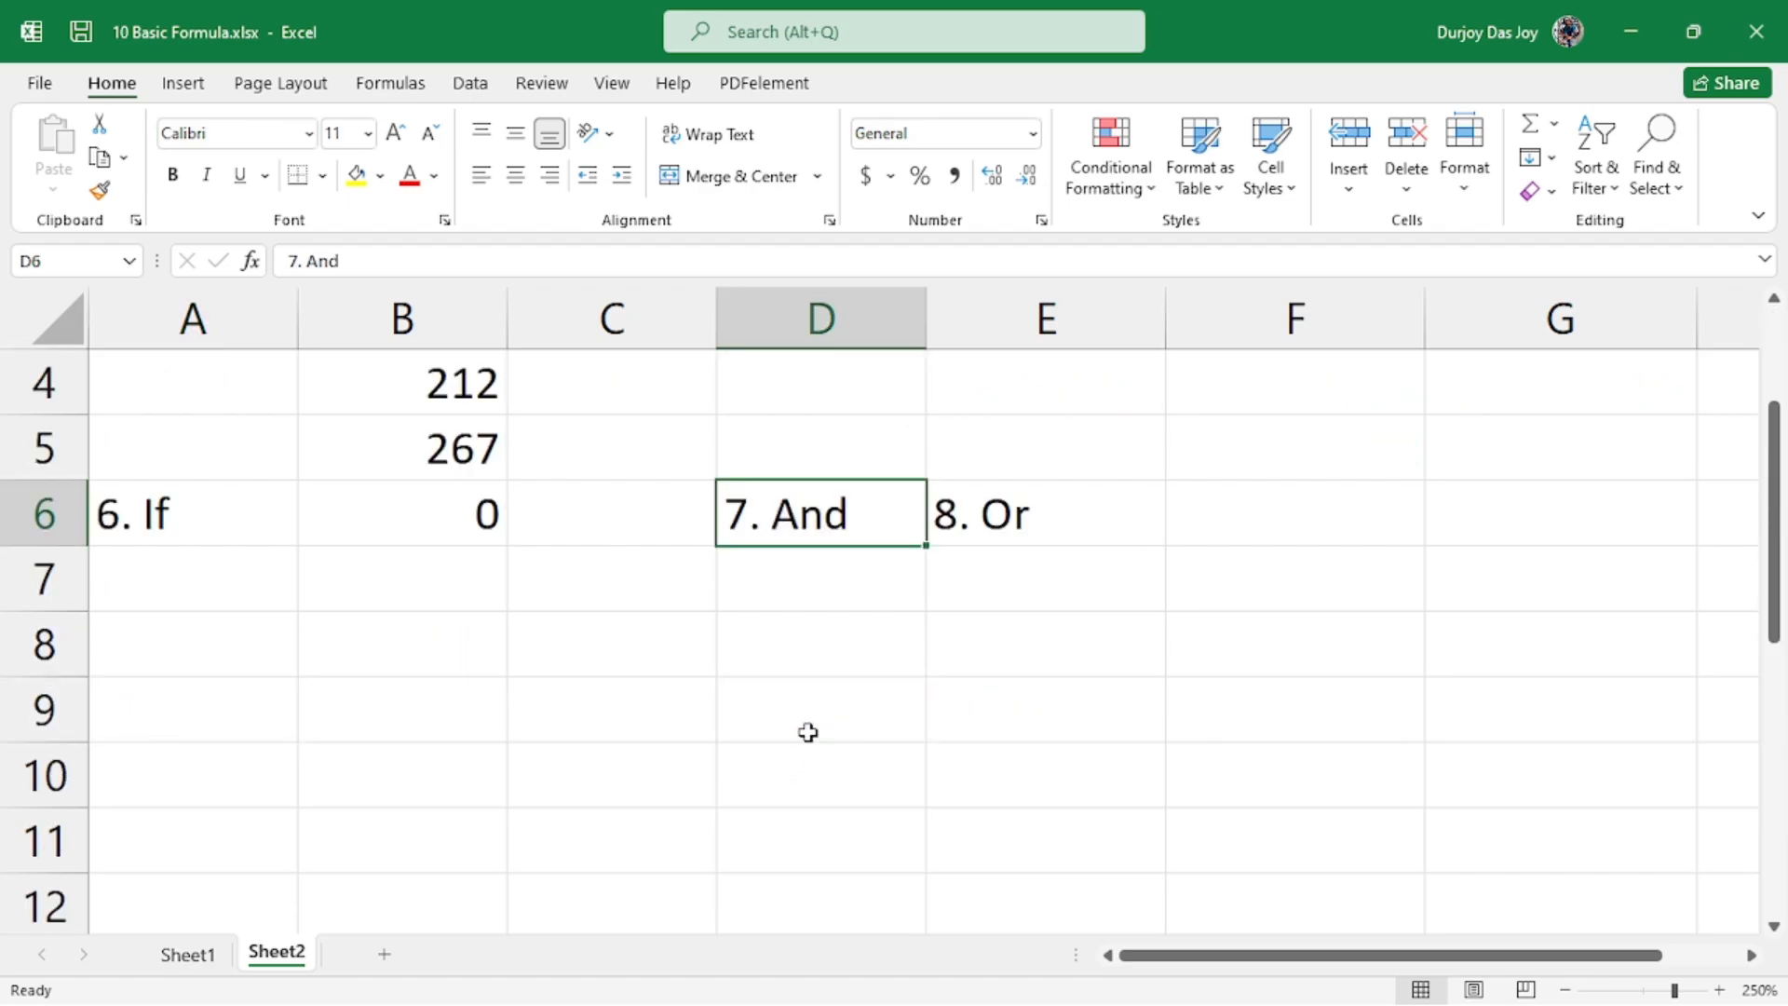
pyautogui.click(791, 793)
pyautogui.click(1090, 791)
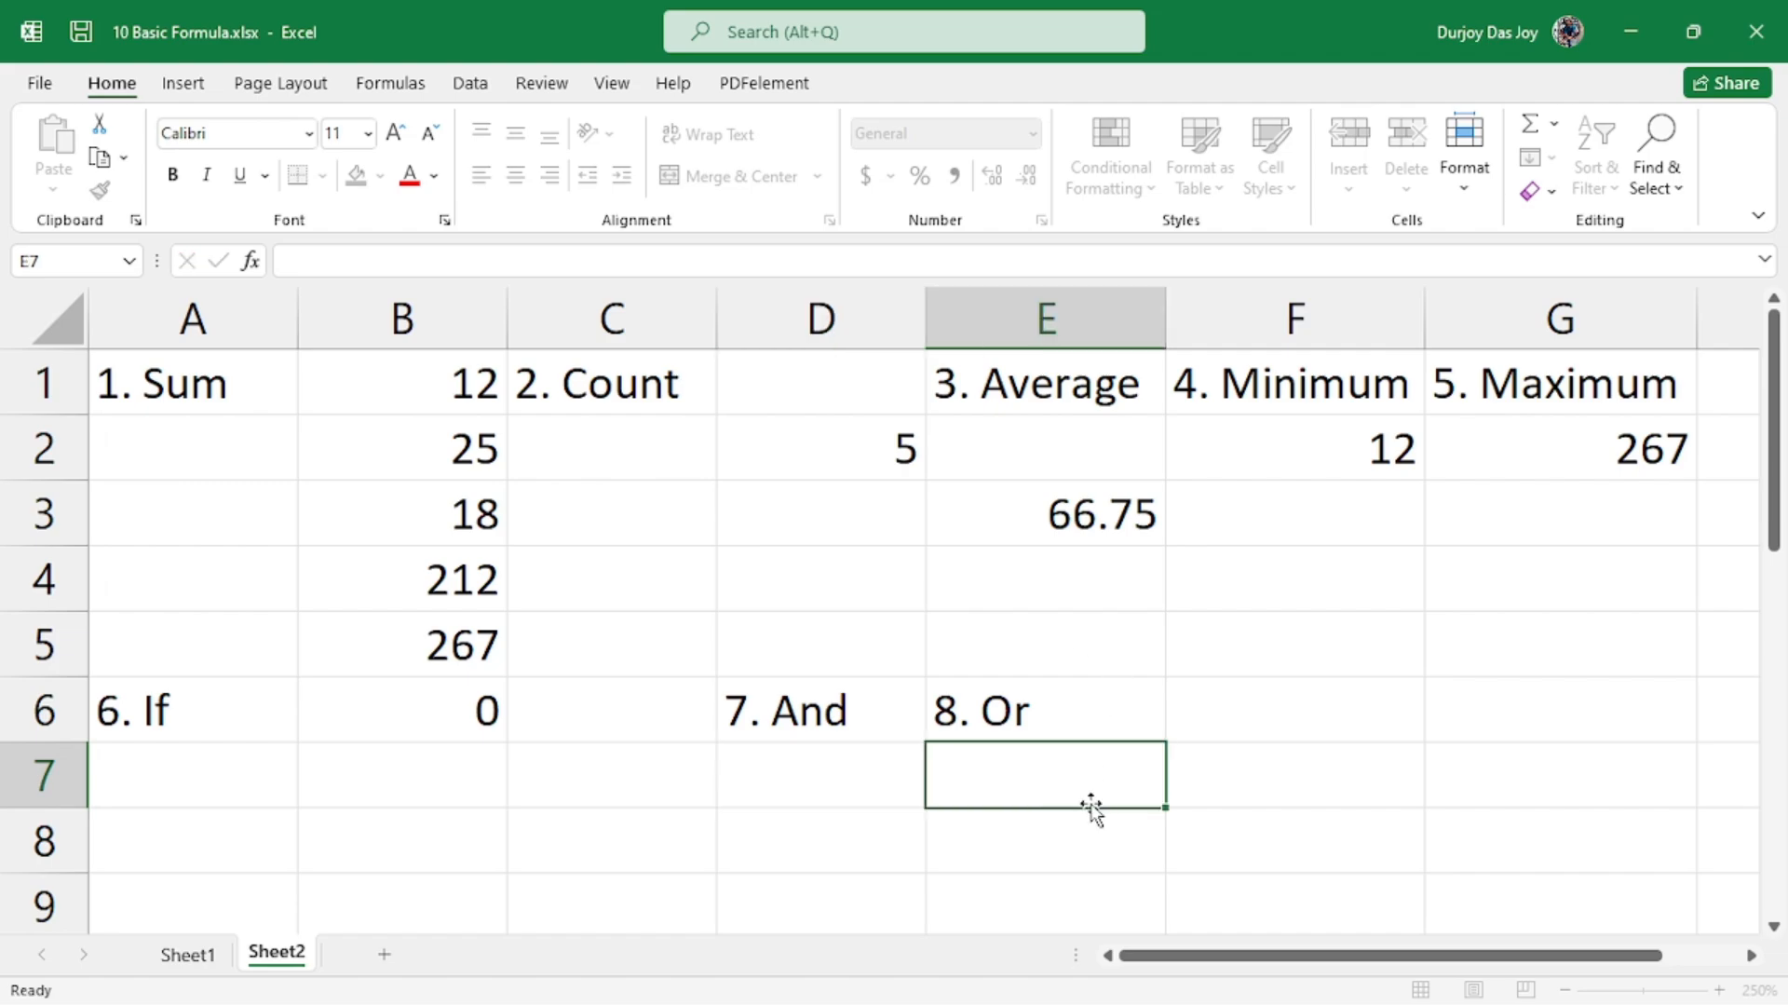
# - Start an IF formula in cell D7 below the And heading
pyautogui.click(815, 778)
pyautogui.click(403, 260)
pyautogui.write('=if(')
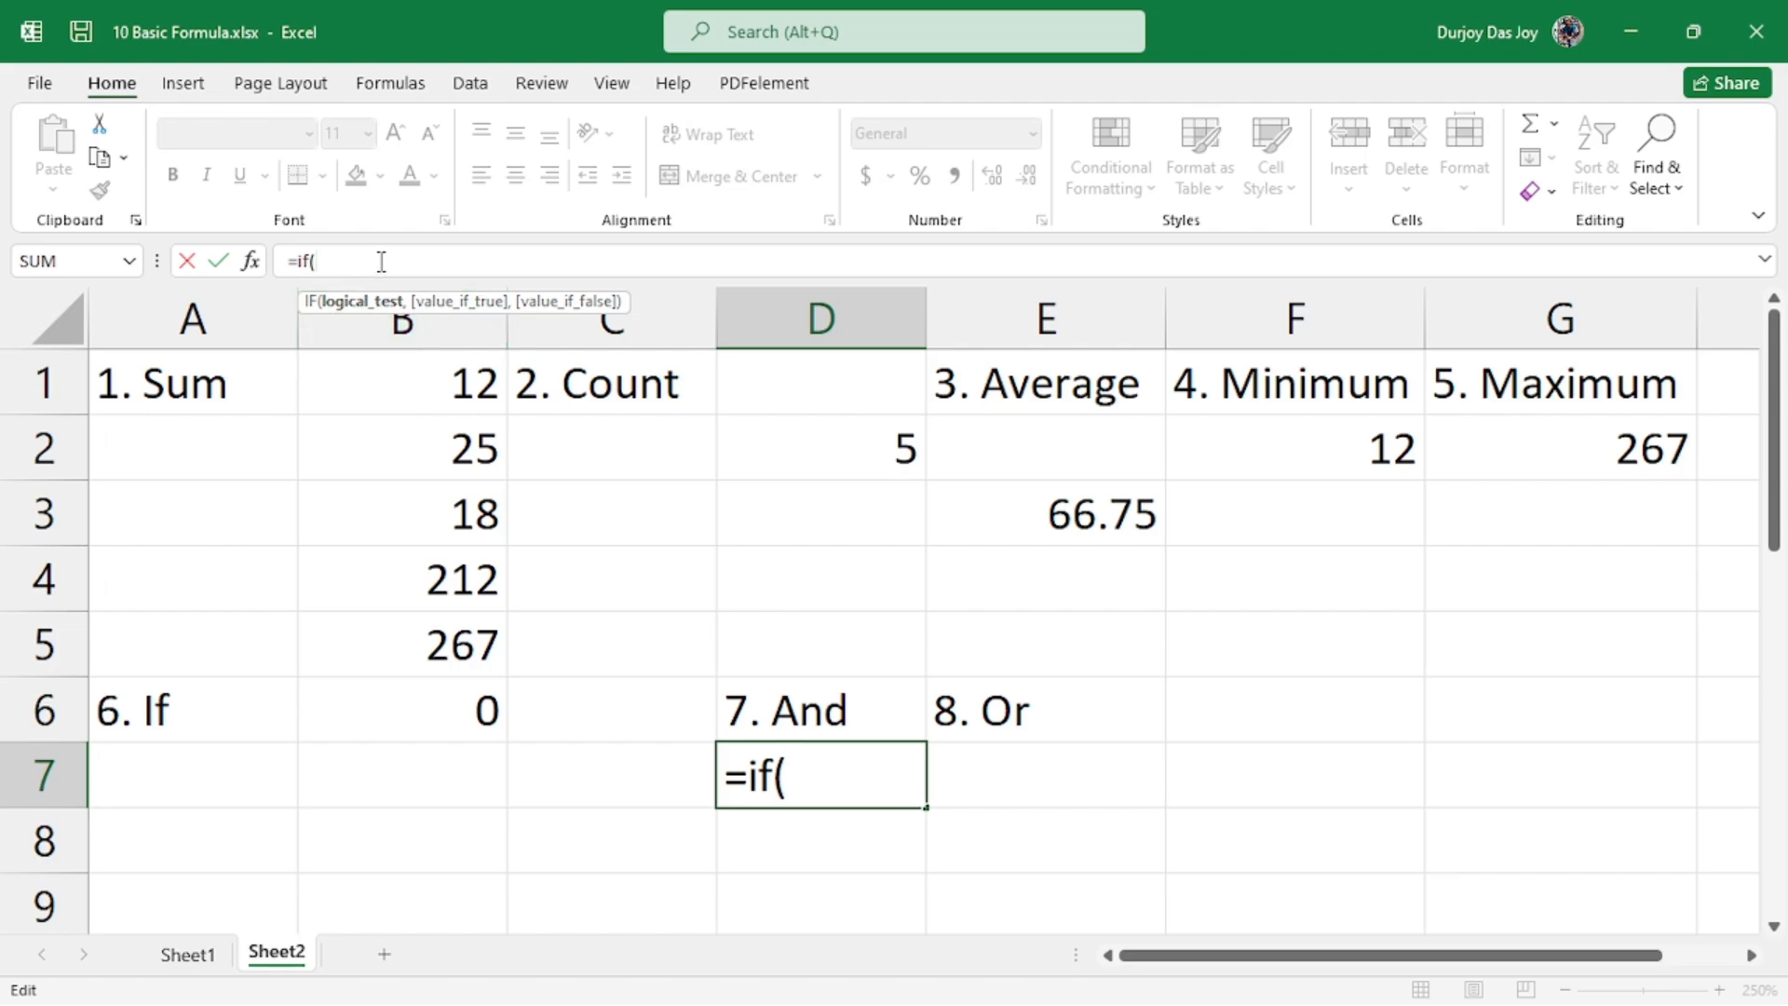
pyautogui.click(447, 368)
pyautogui.write('>')
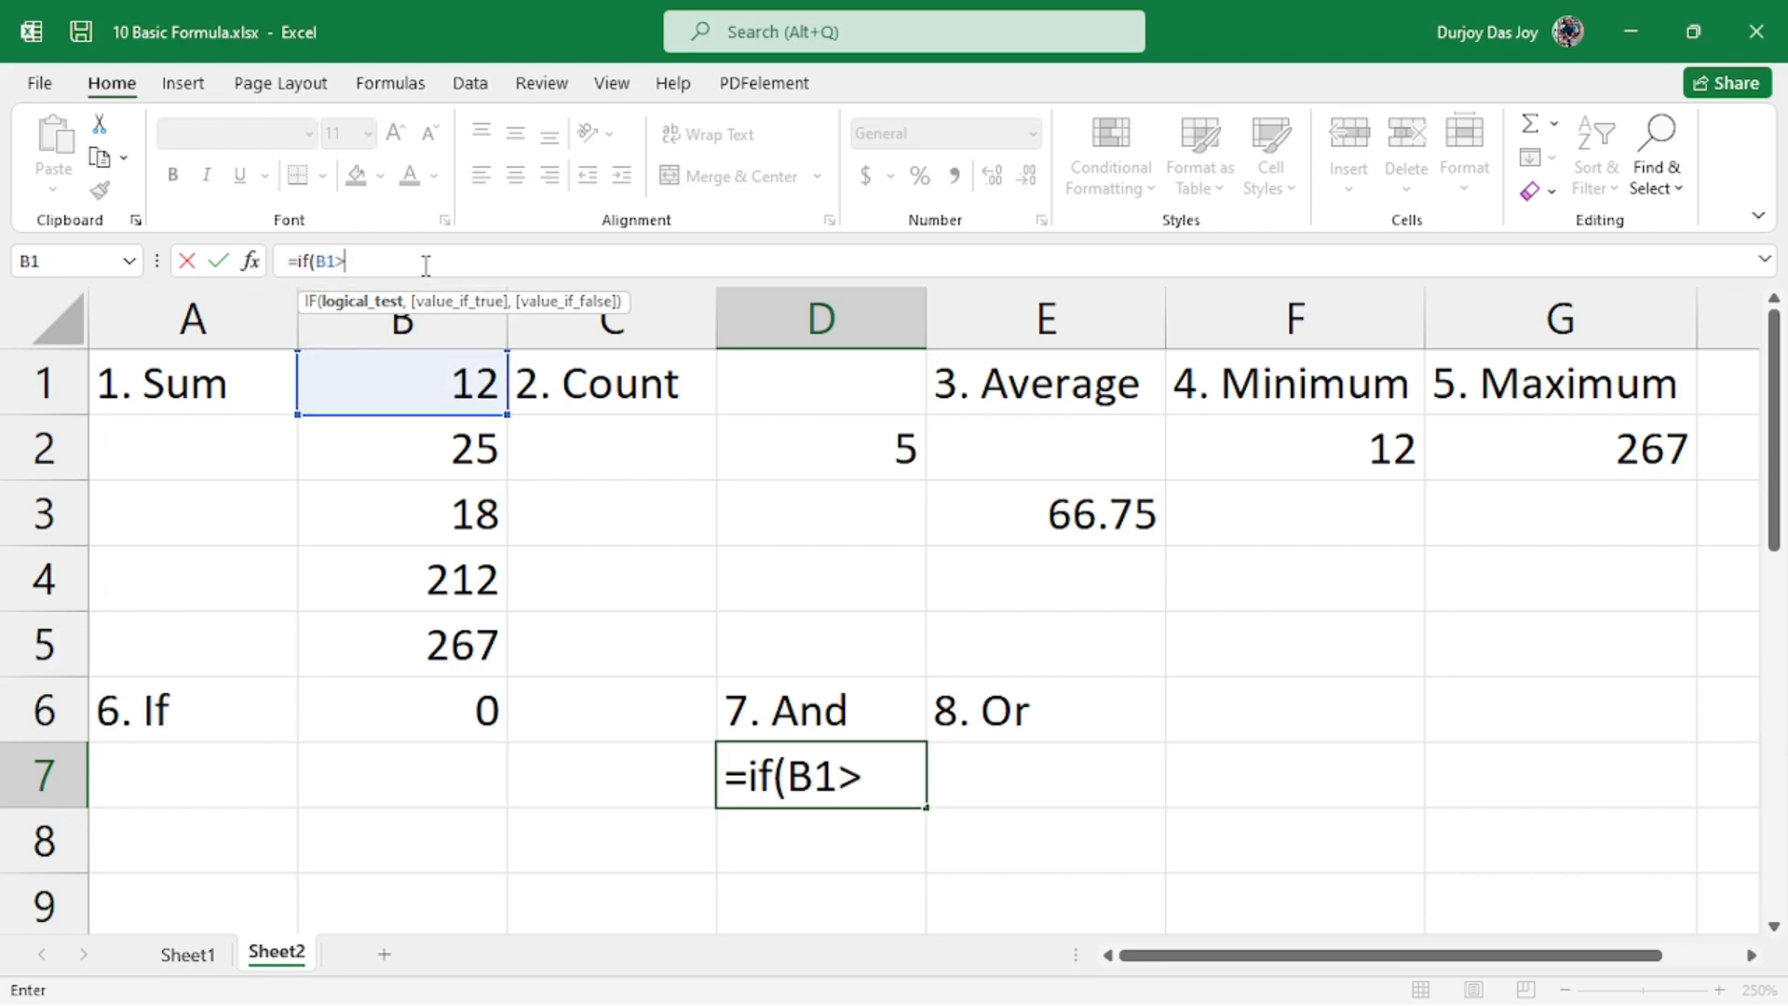
pyautogui.write('15,')
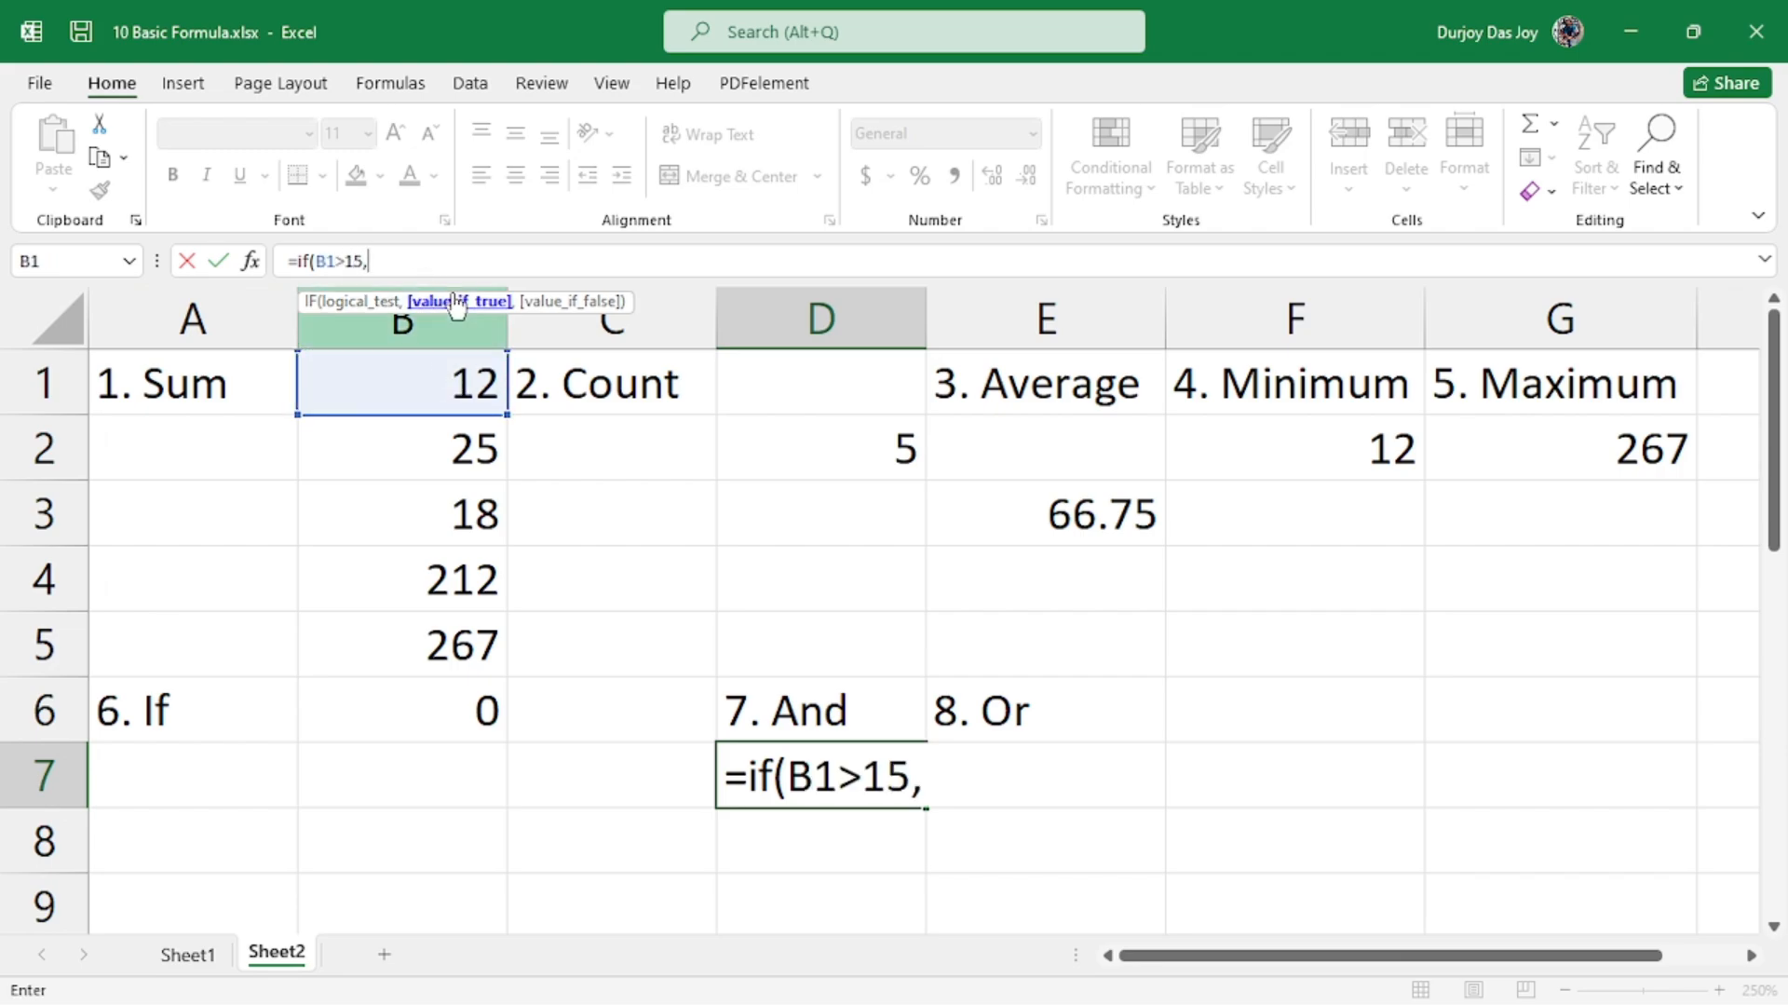
pyautogui.click(436, 266)
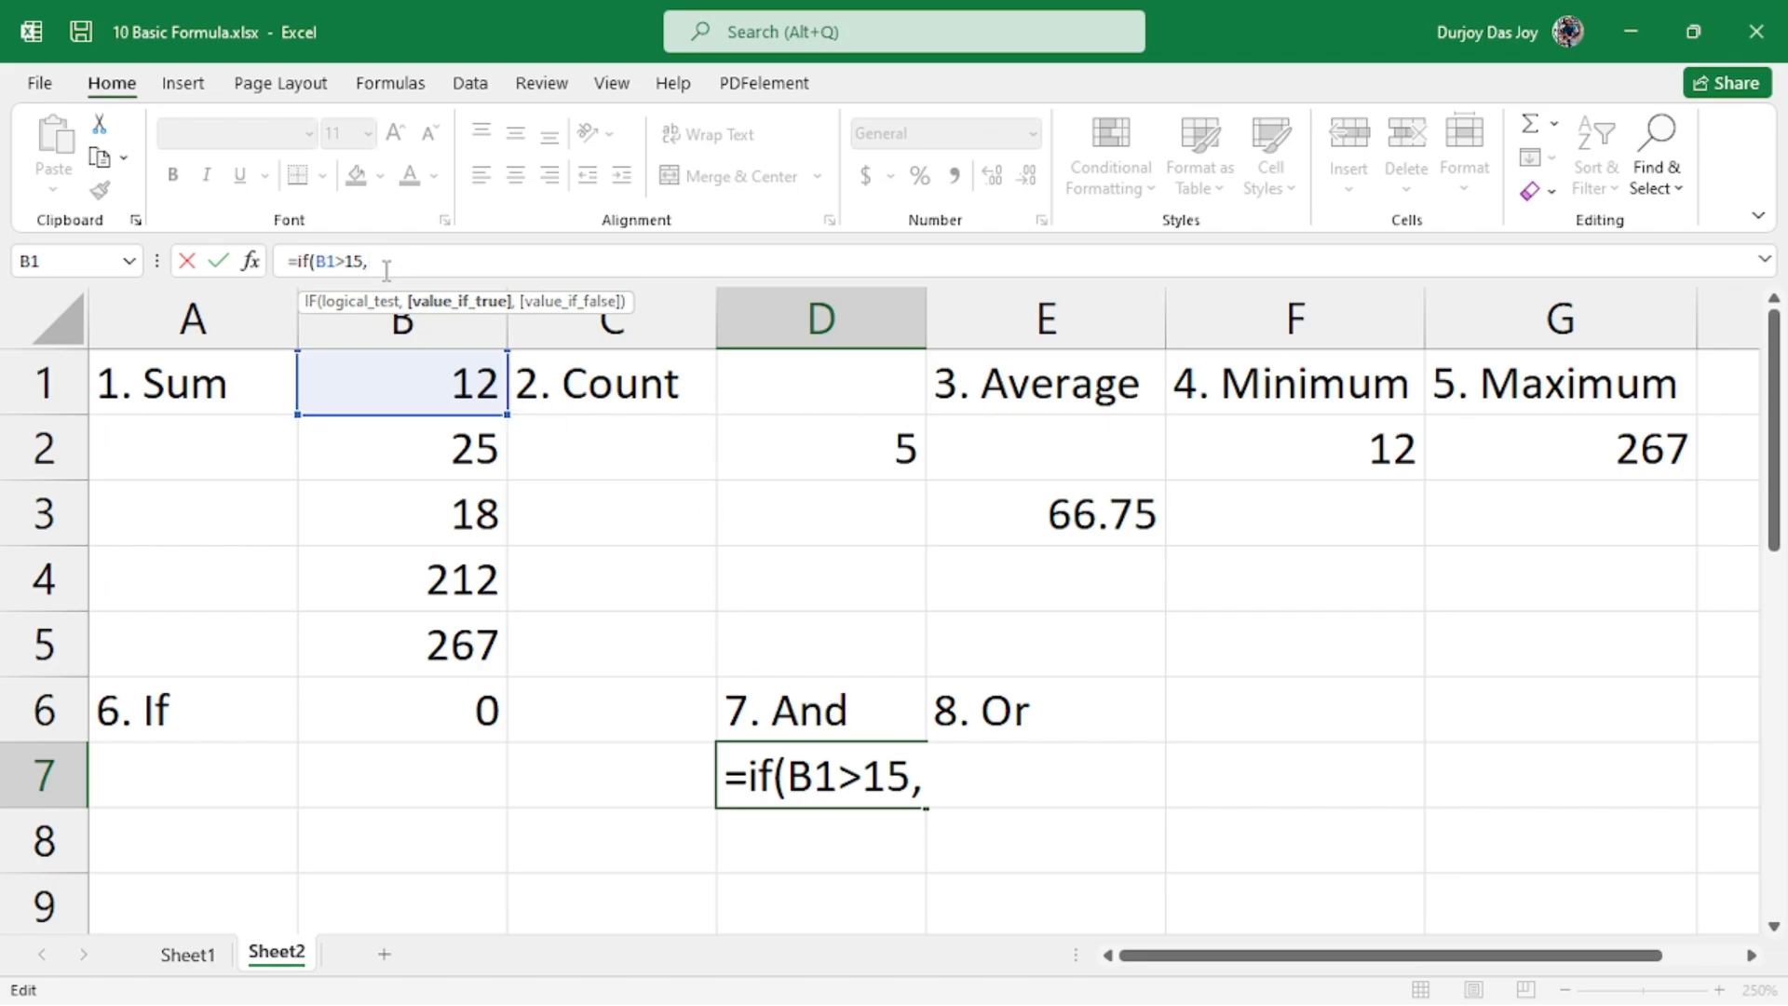
pyautogui.moveTo(373, 262); pyautogui.dragTo(317, 261)
pyautogui.press('BackSpace')
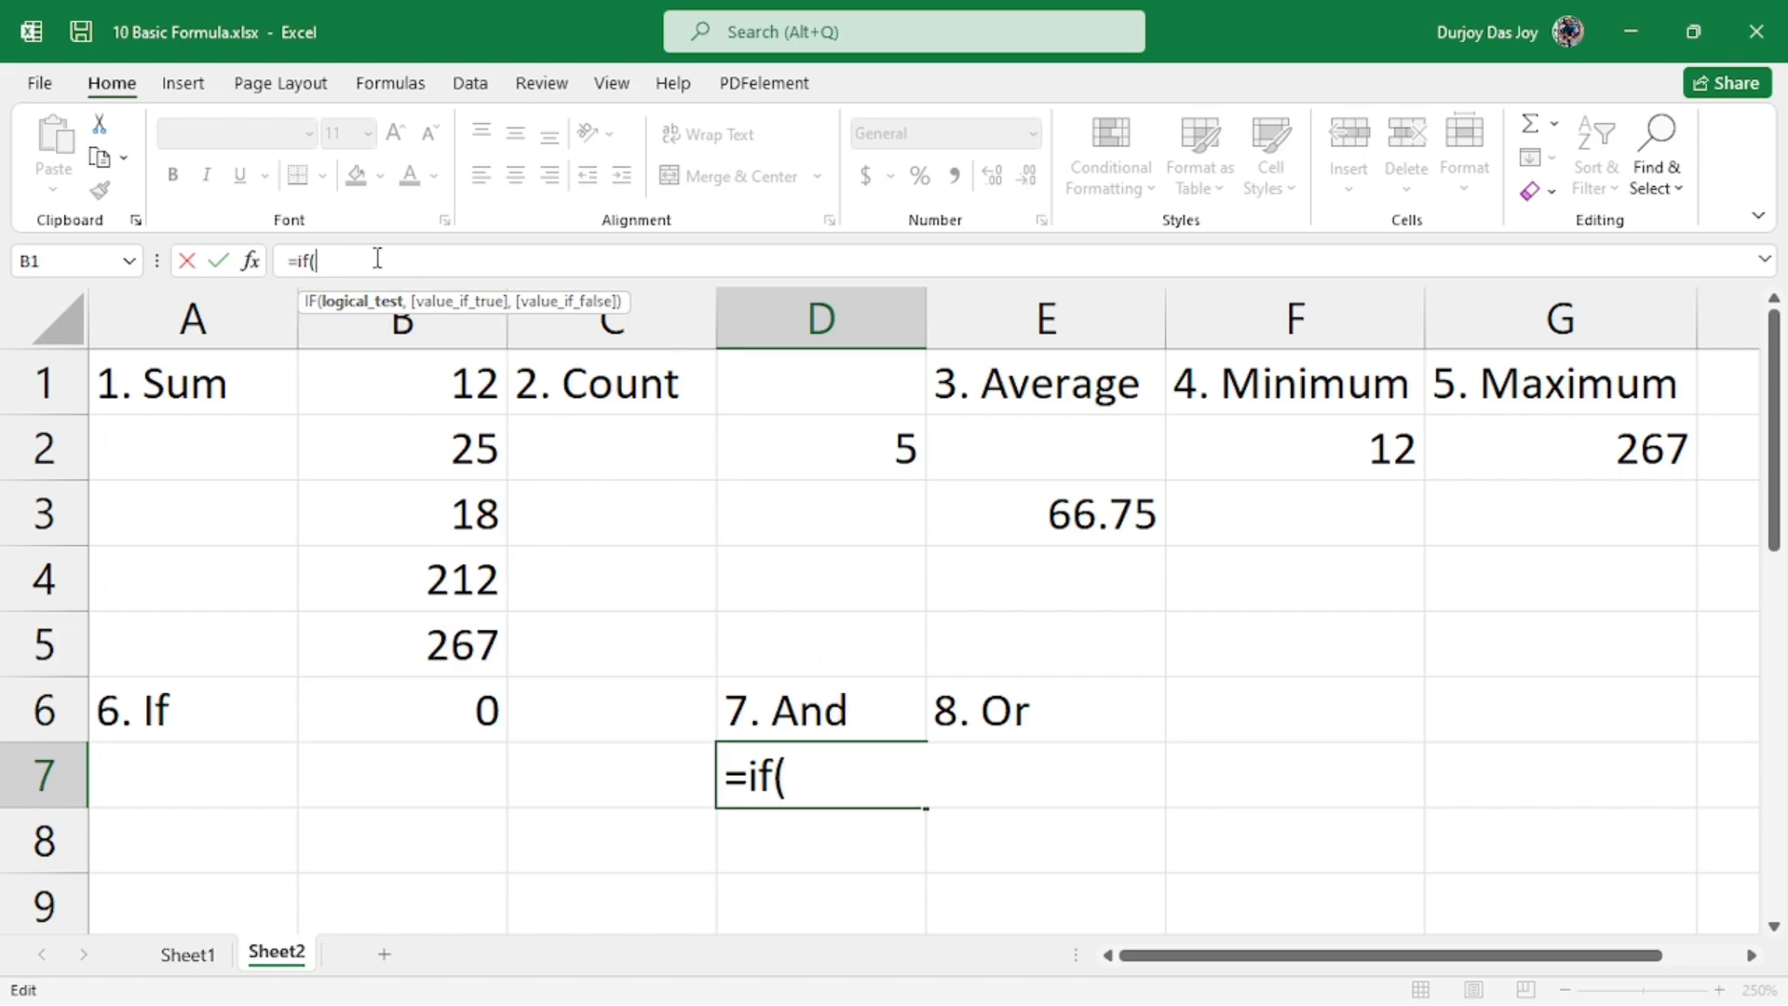
# - Nest an AND function in the IF formula of cell D7 and clear its trial arguments B1>10,B2
pyautogui.write('and(')
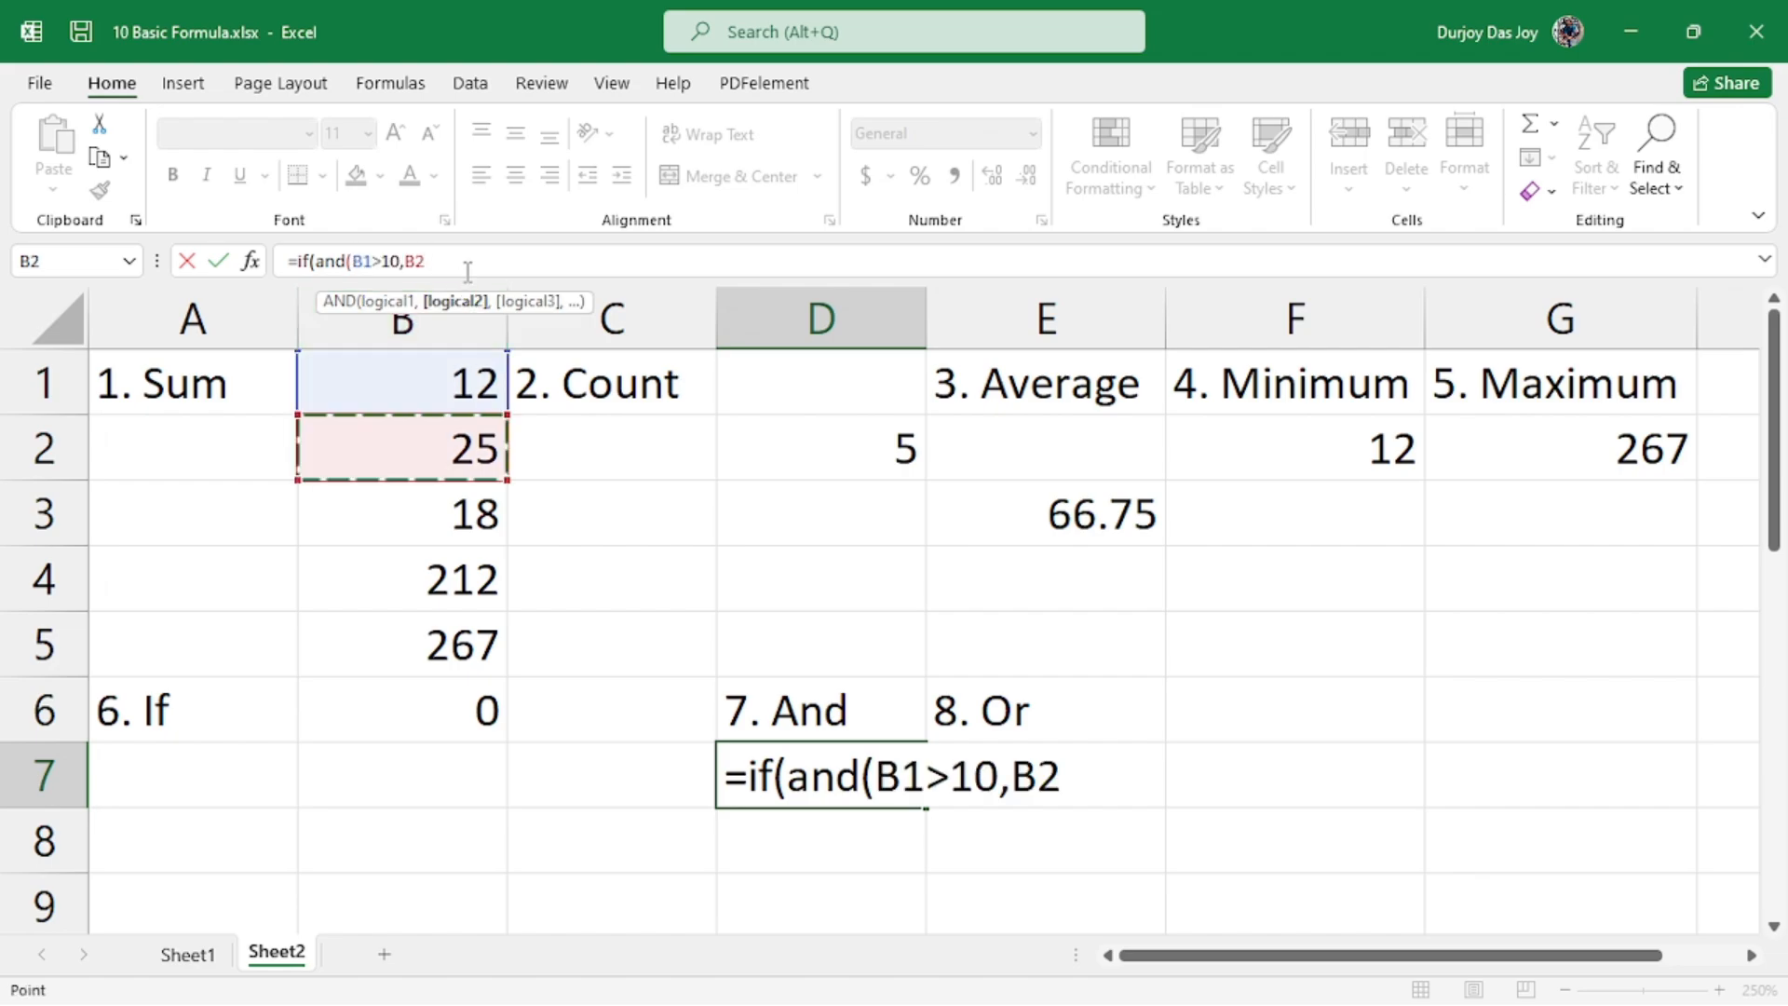
pyautogui.moveTo(468, 271); pyautogui.dragTo(352, 264)
pyautogui.click(507, 269)
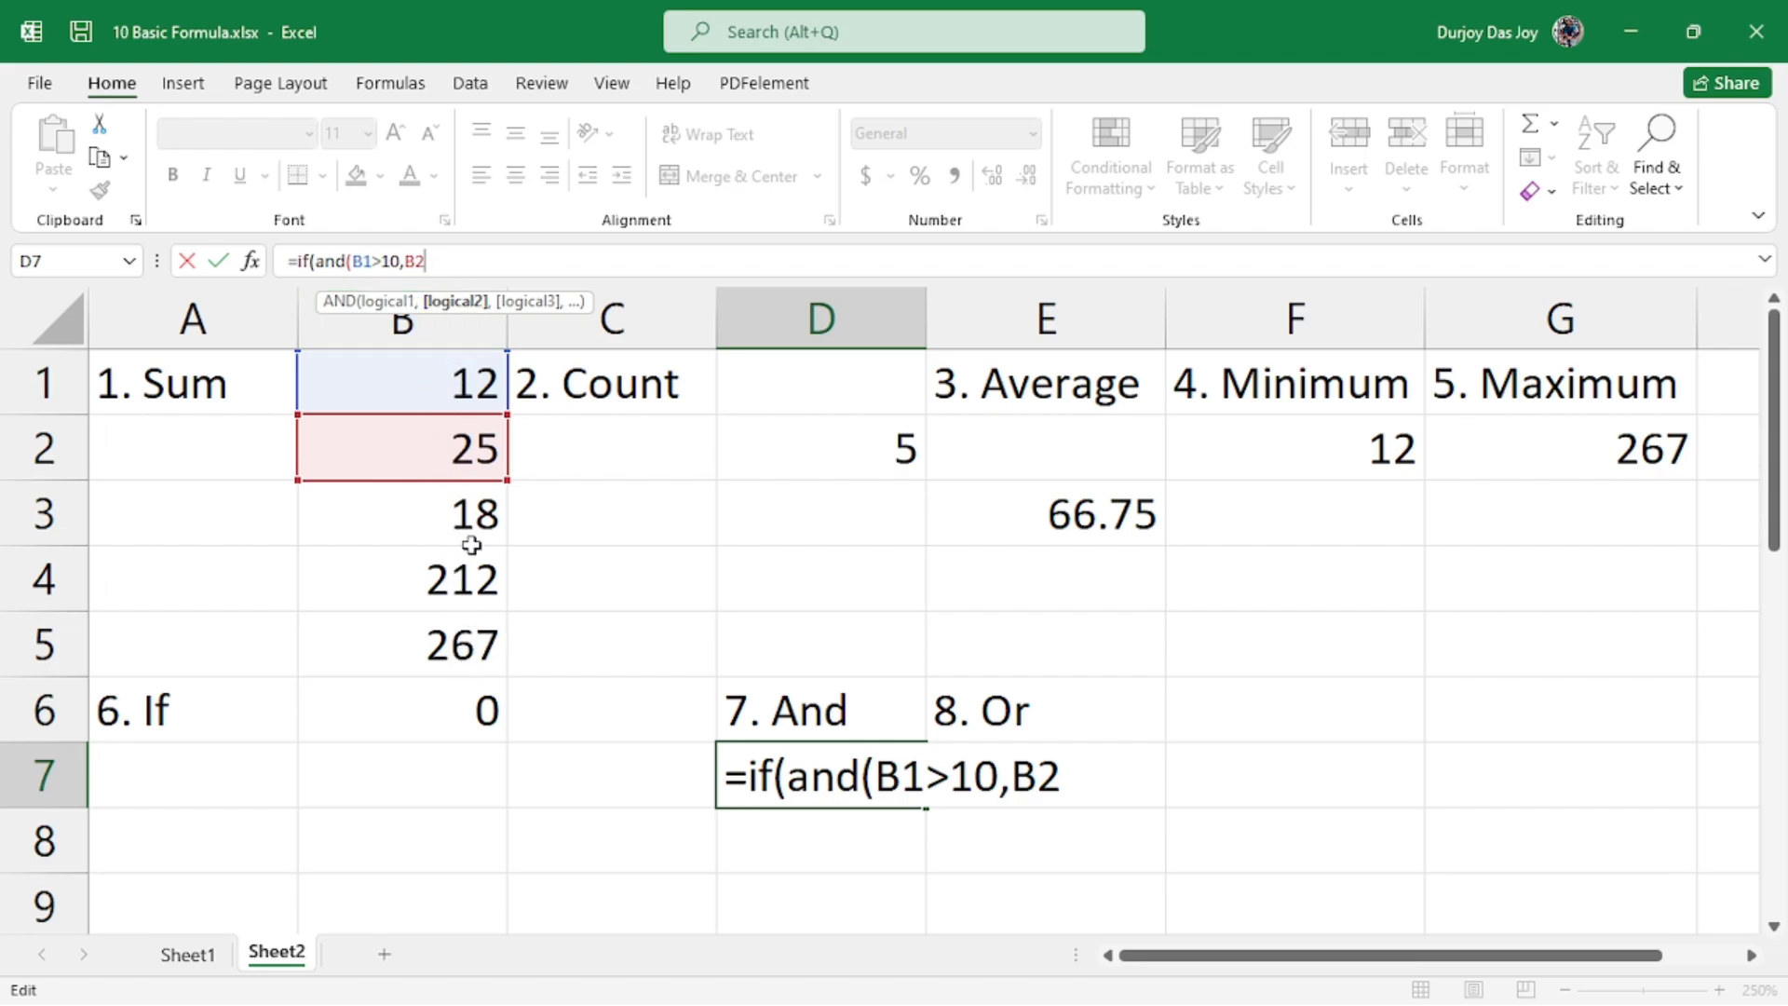
pyautogui.moveTo(421, 262); pyautogui.dragTo(352, 263)
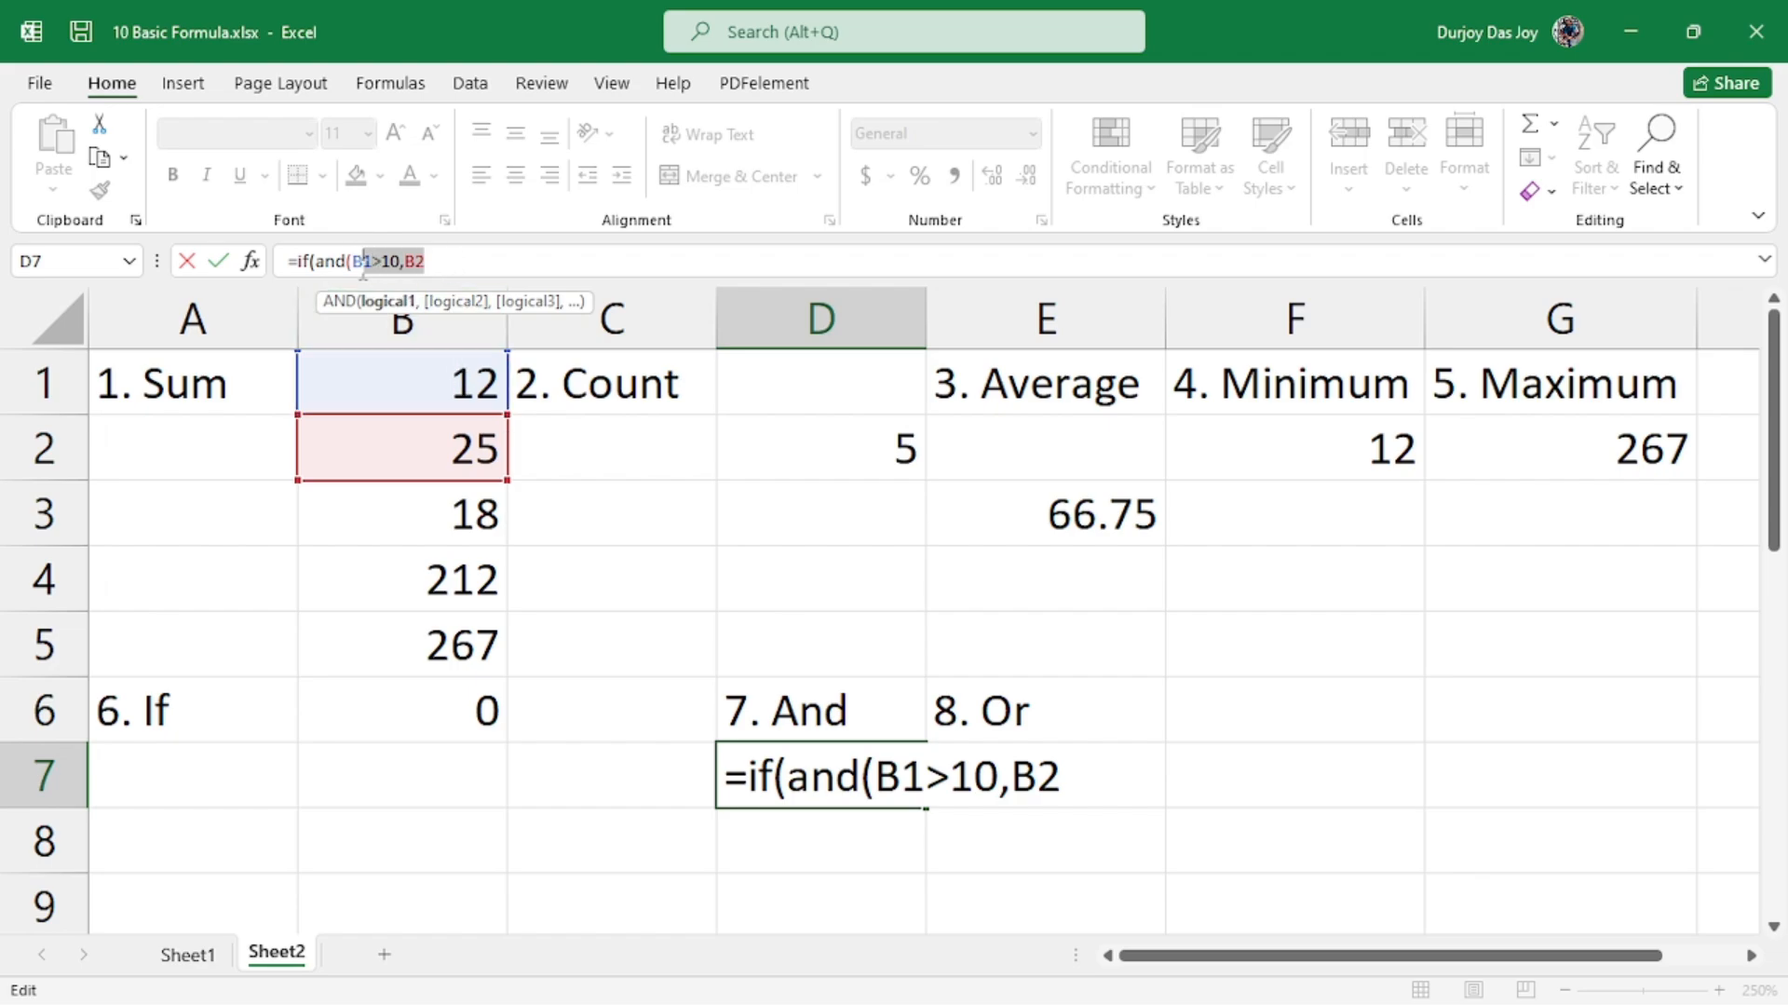
pyautogui.press('BackSpace')
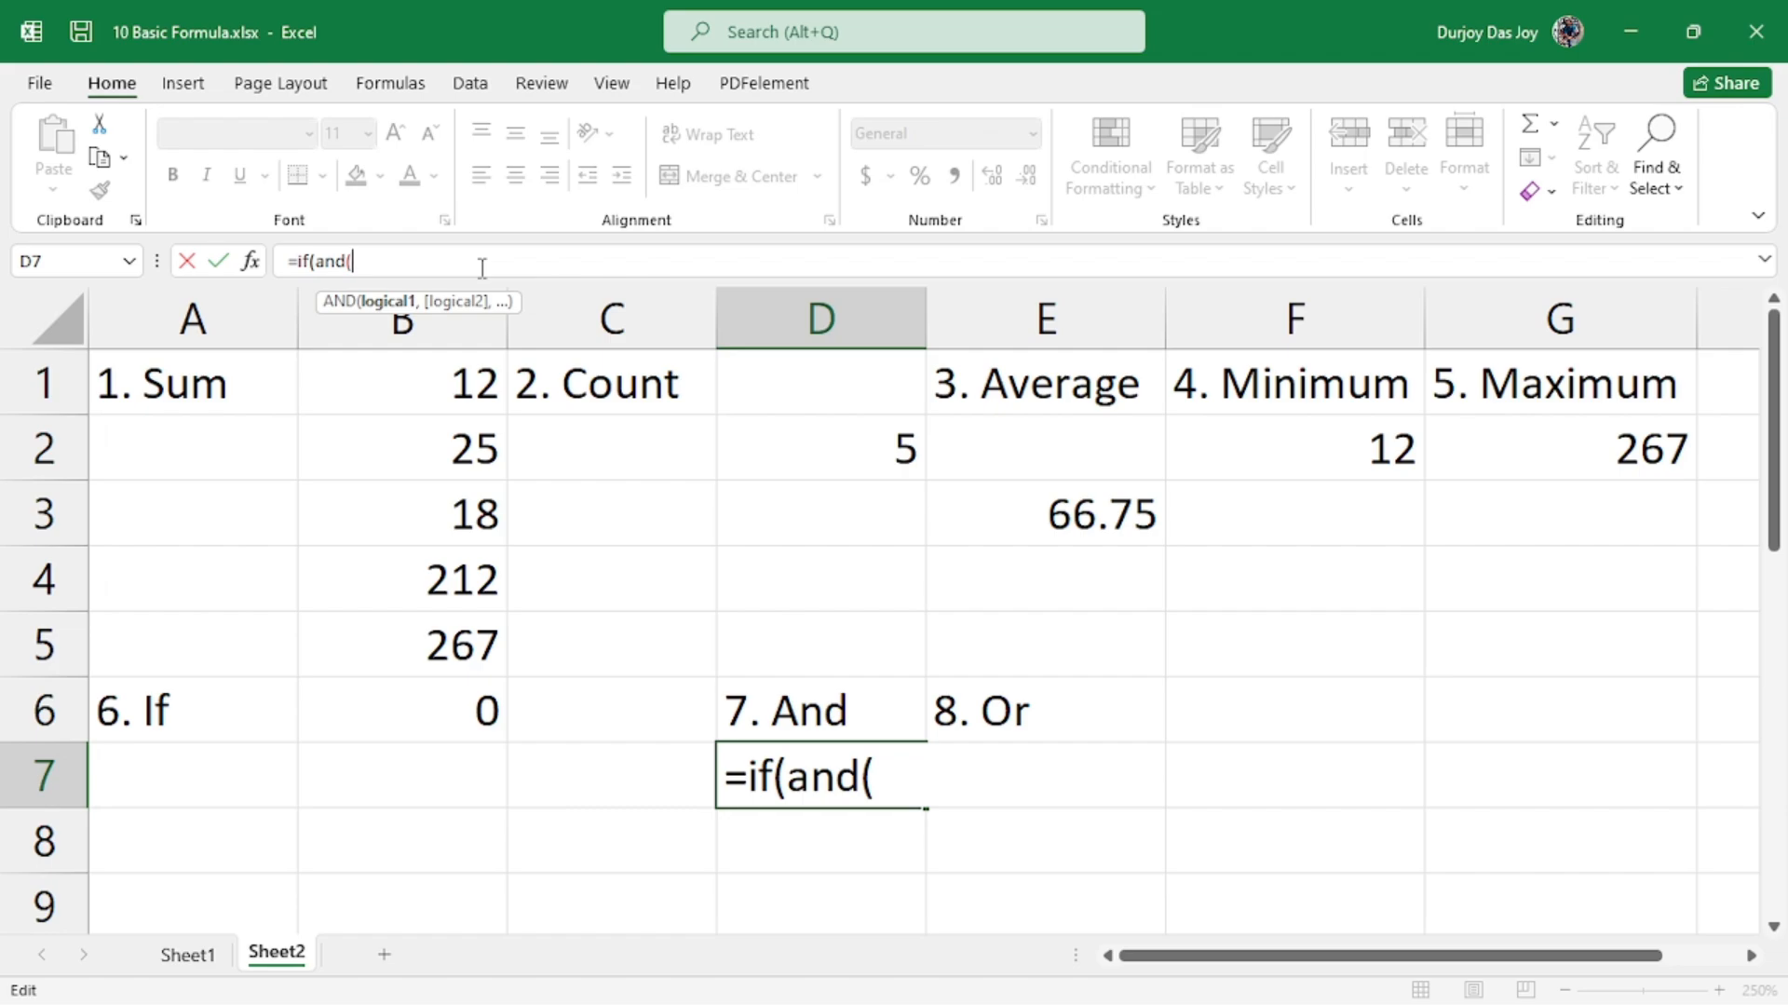
# - Enter B1>20 and B1<100 as the conditions of the AND function in cell D7 and close it
pyautogui.click(461, 375)
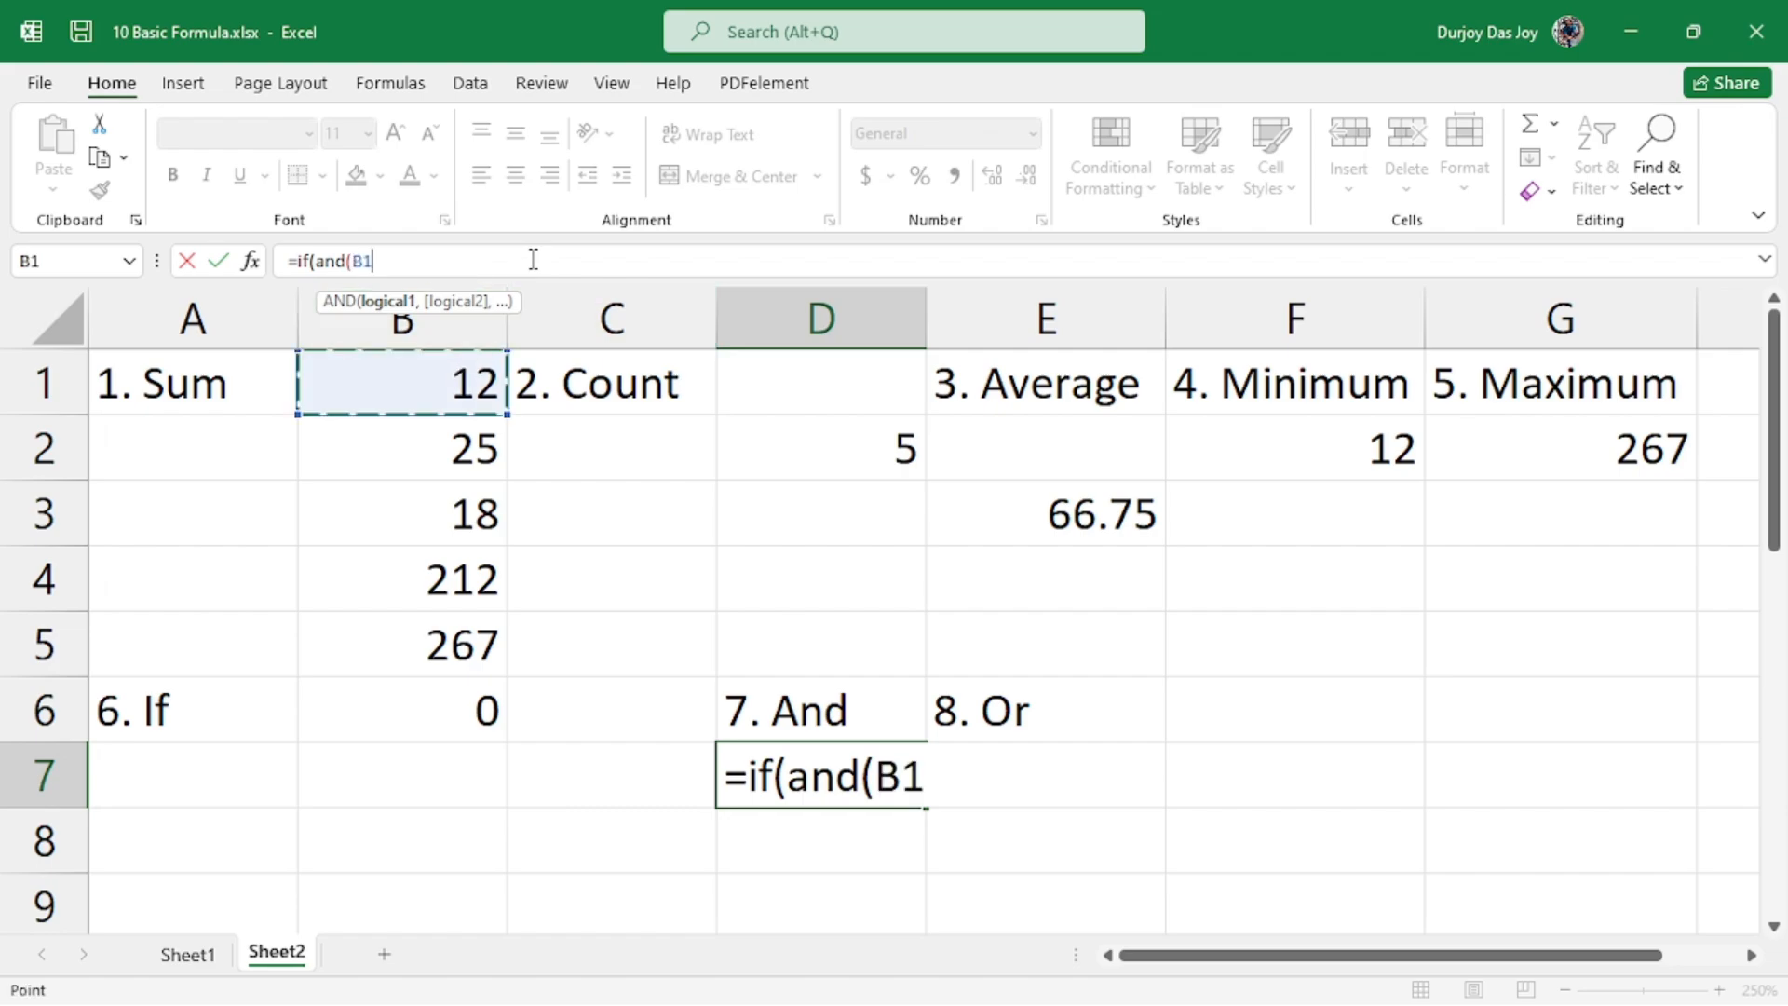
pyautogui.write('>20,')
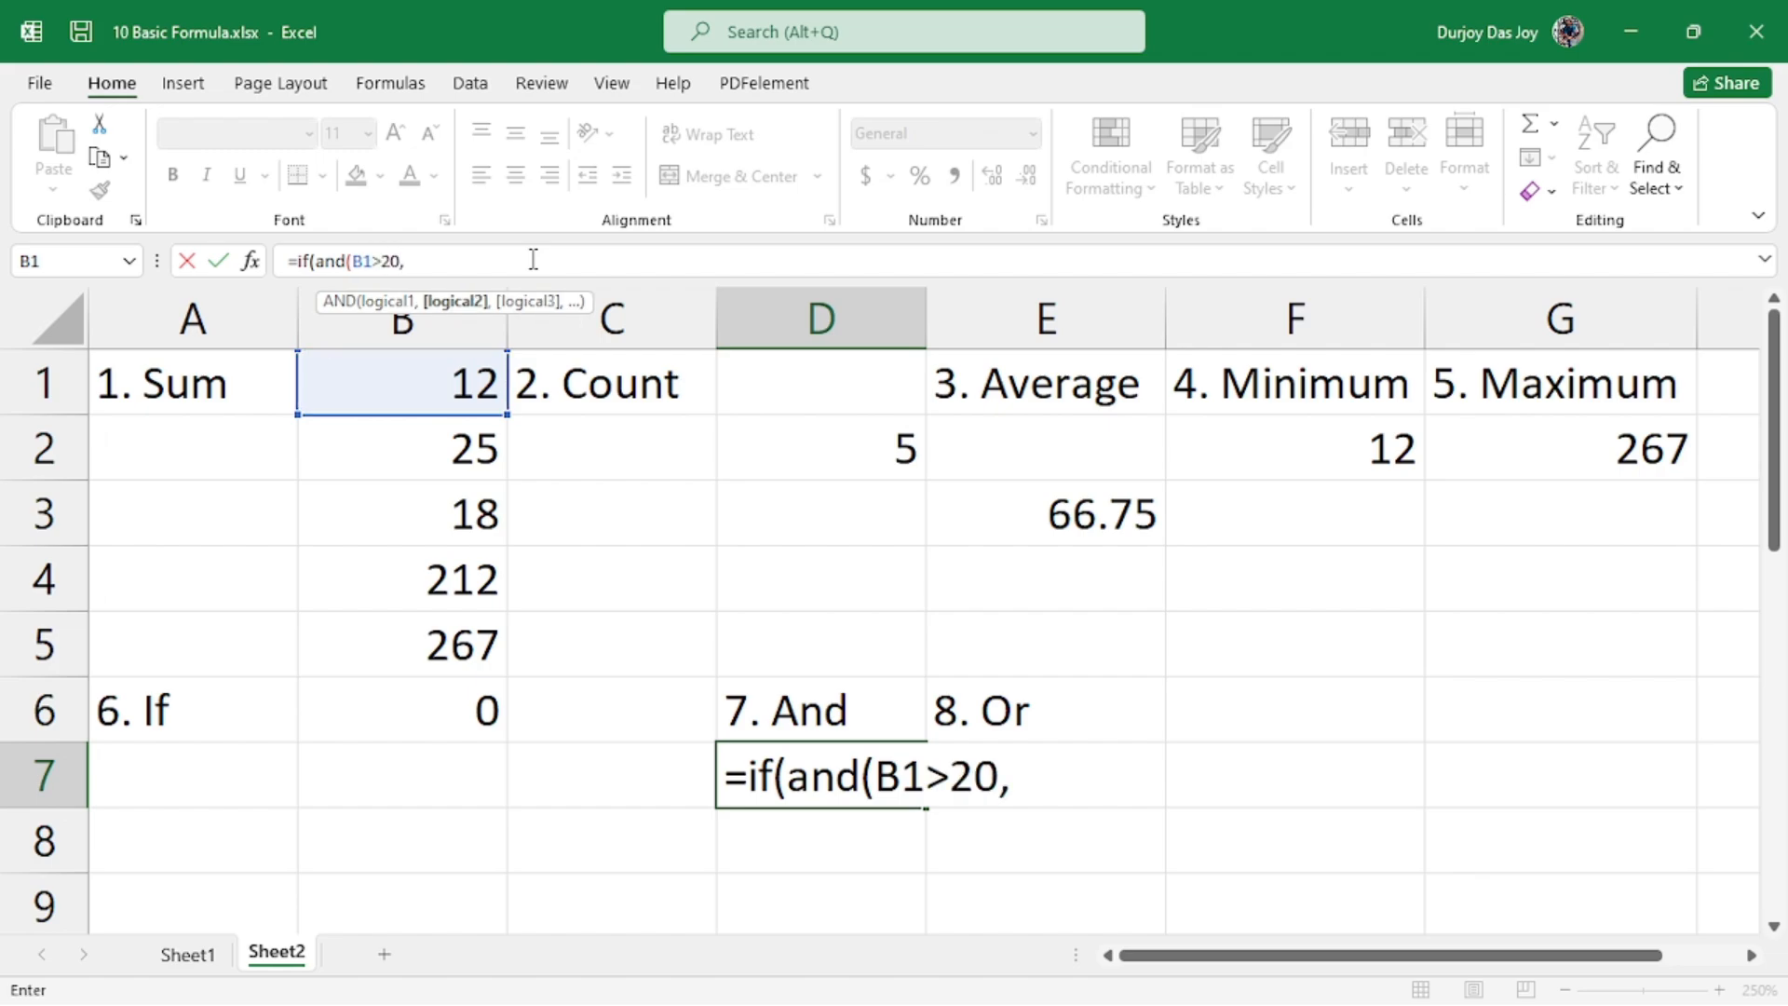
pyautogui.click(456, 391)
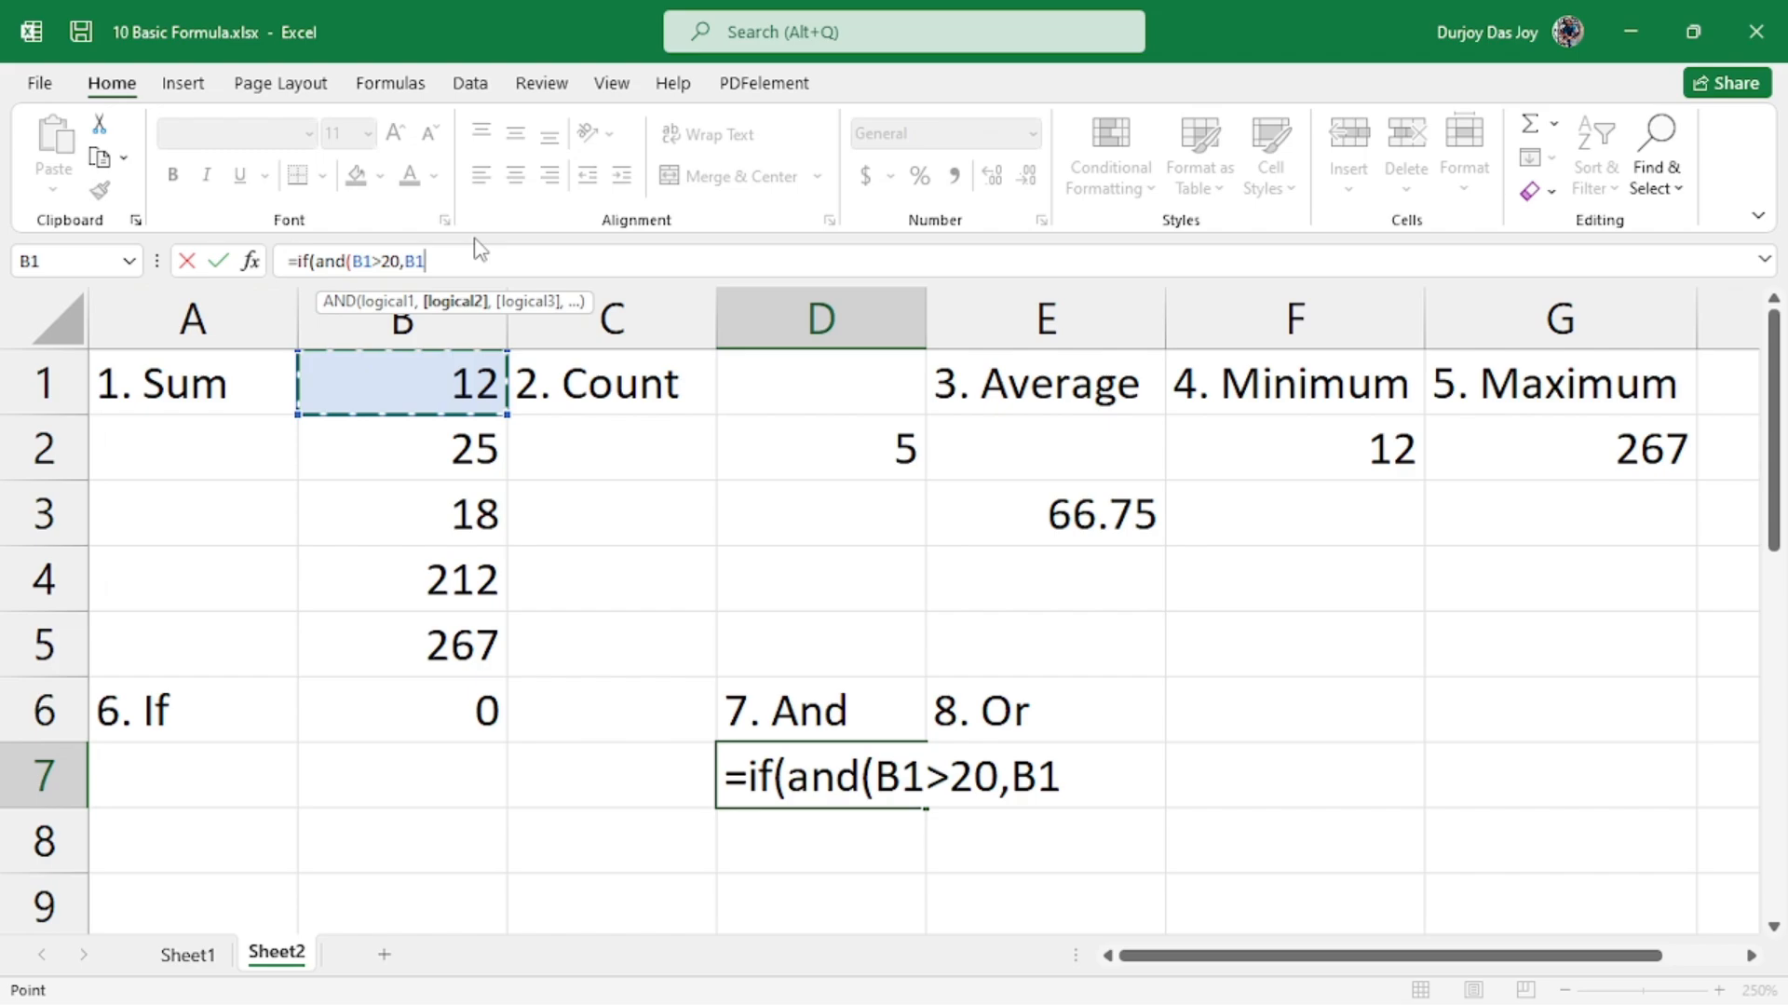
pyautogui.write('<100')
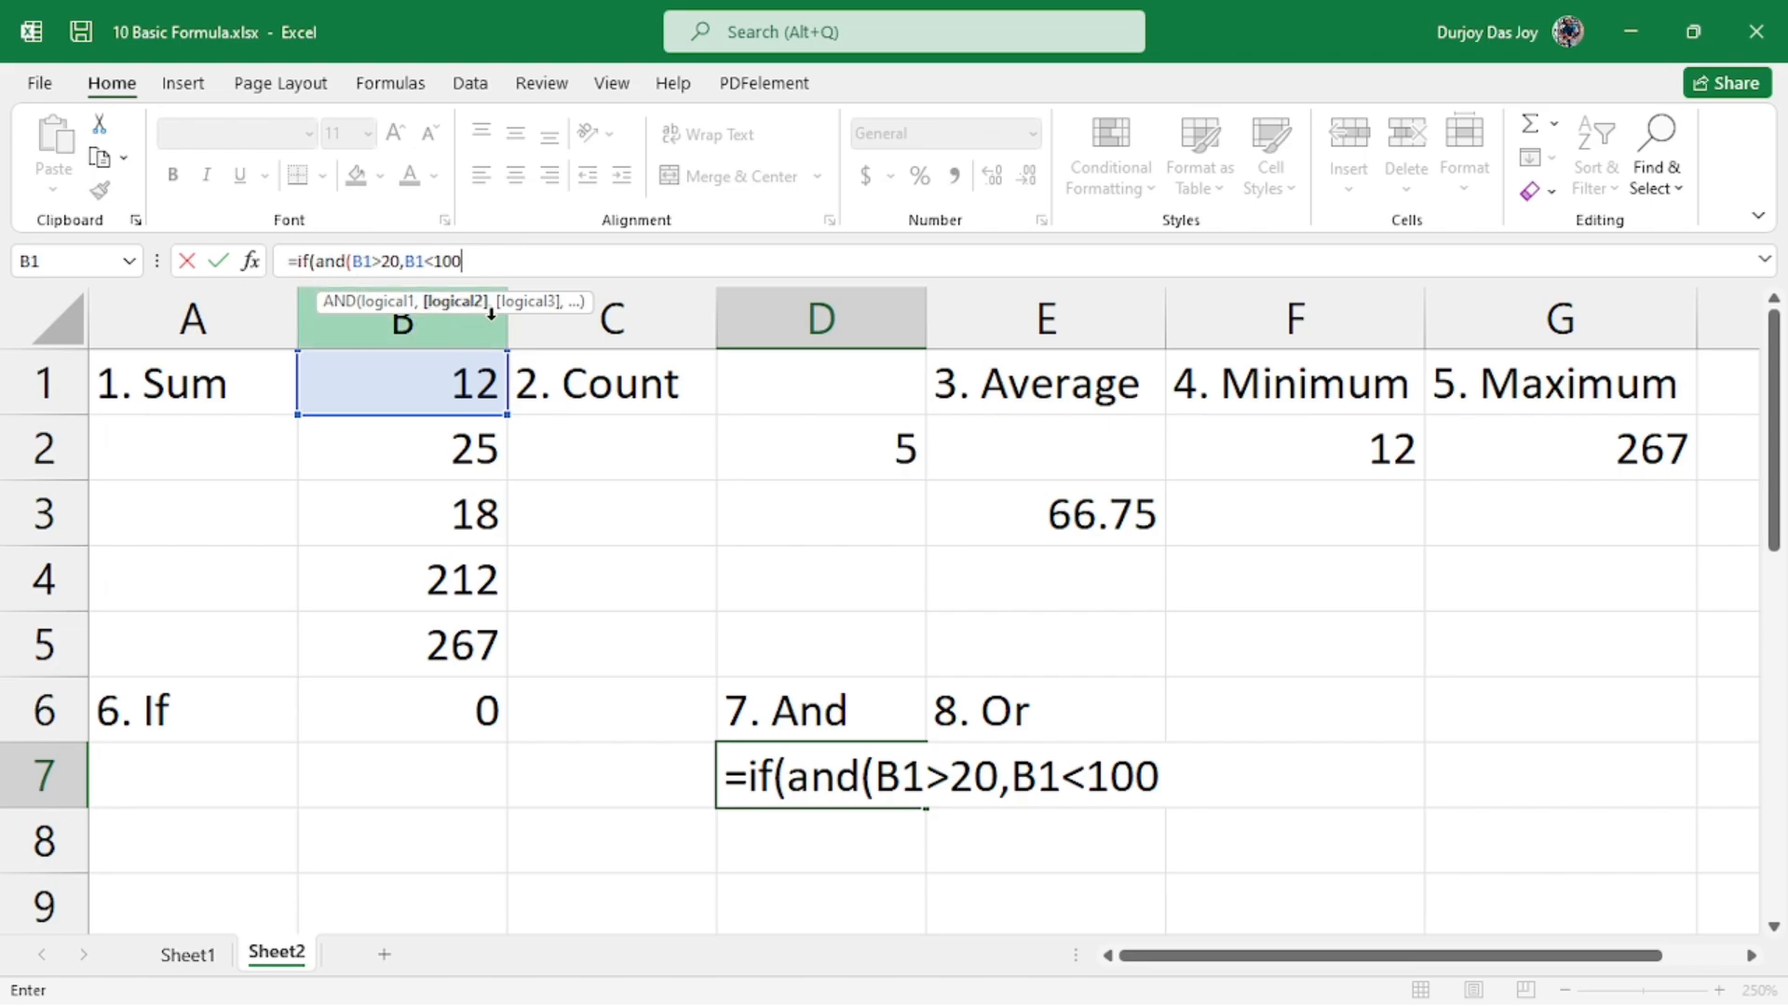
pyautogui.write(')')
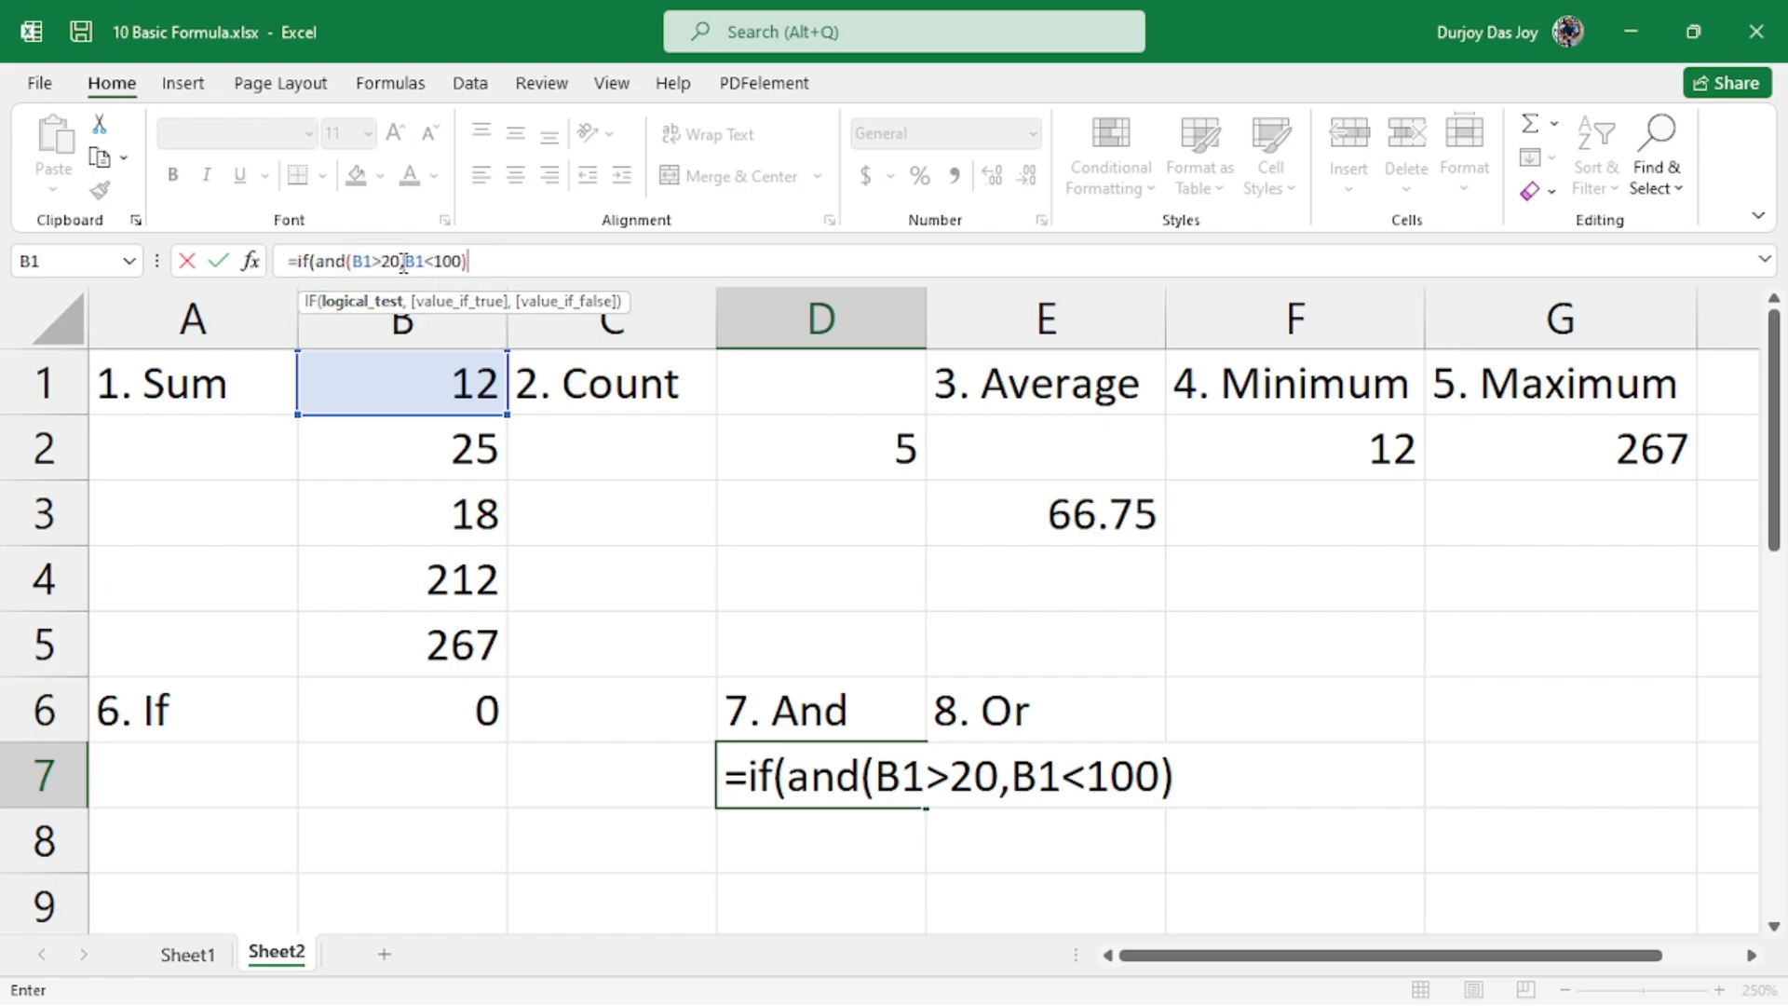
pyautogui.write(',')
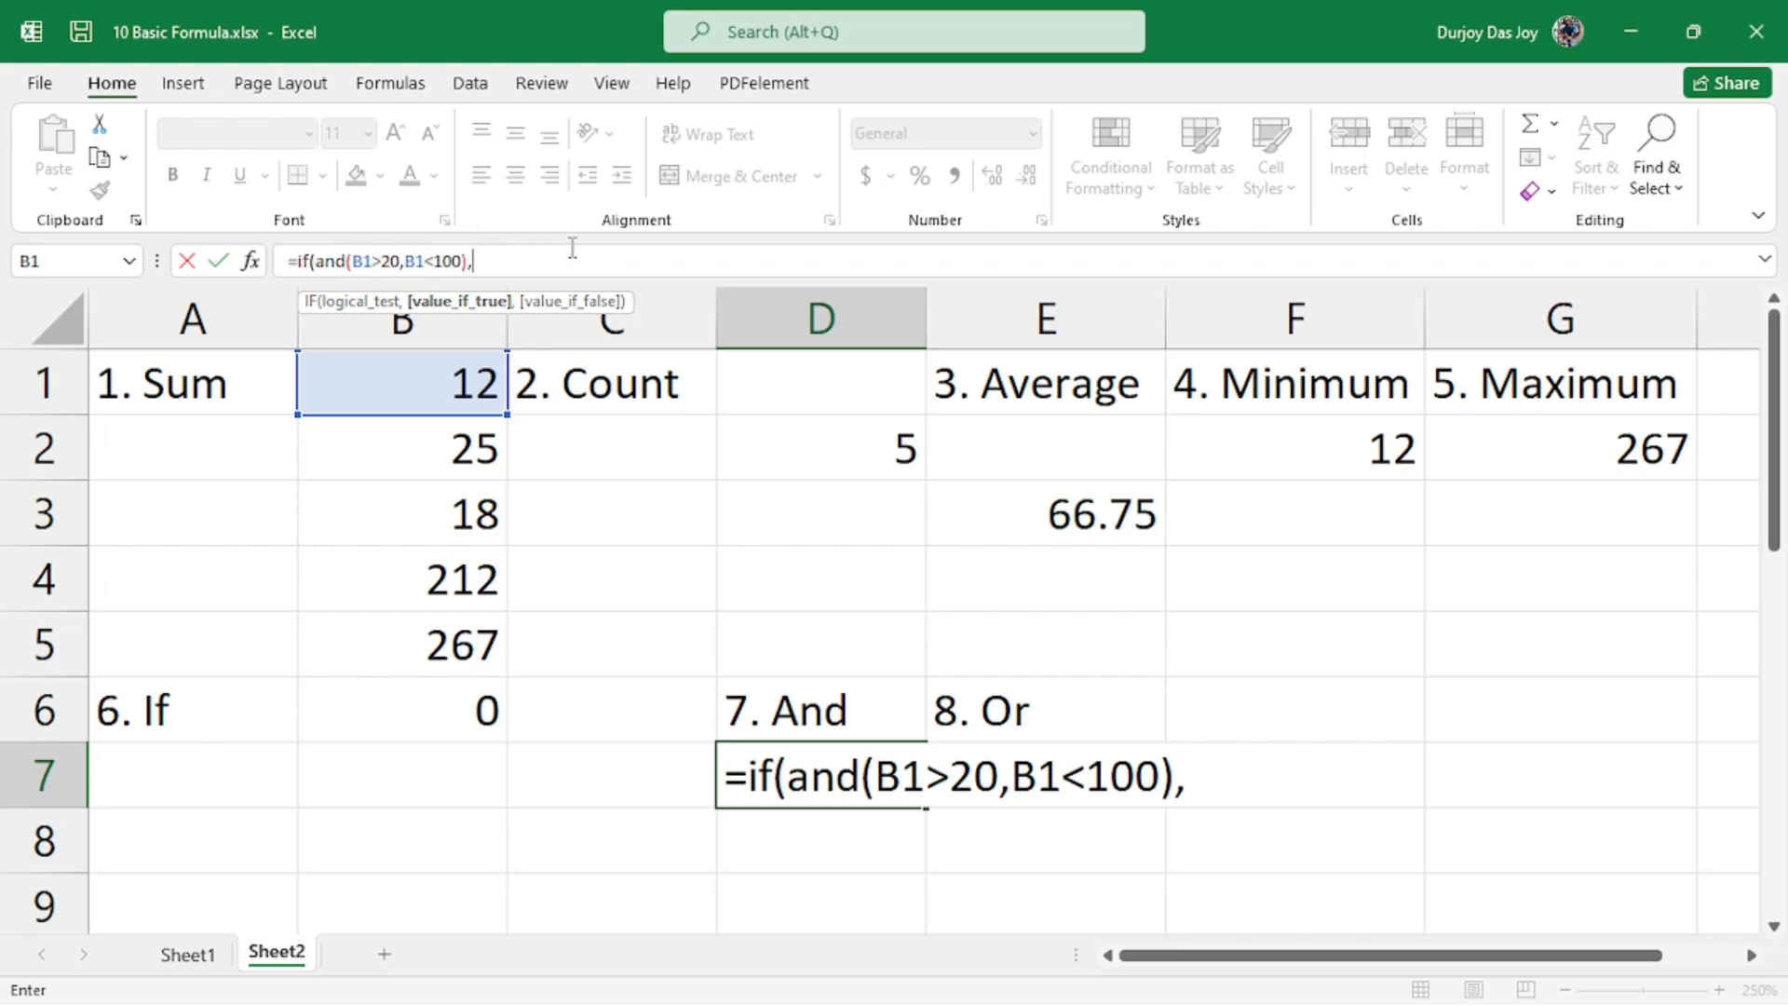
# - Complete the IF formula in D7 with B1*2 as the true value and 0 as the false value
pyautogui.click(452, 379)
pyautogui.write('*')
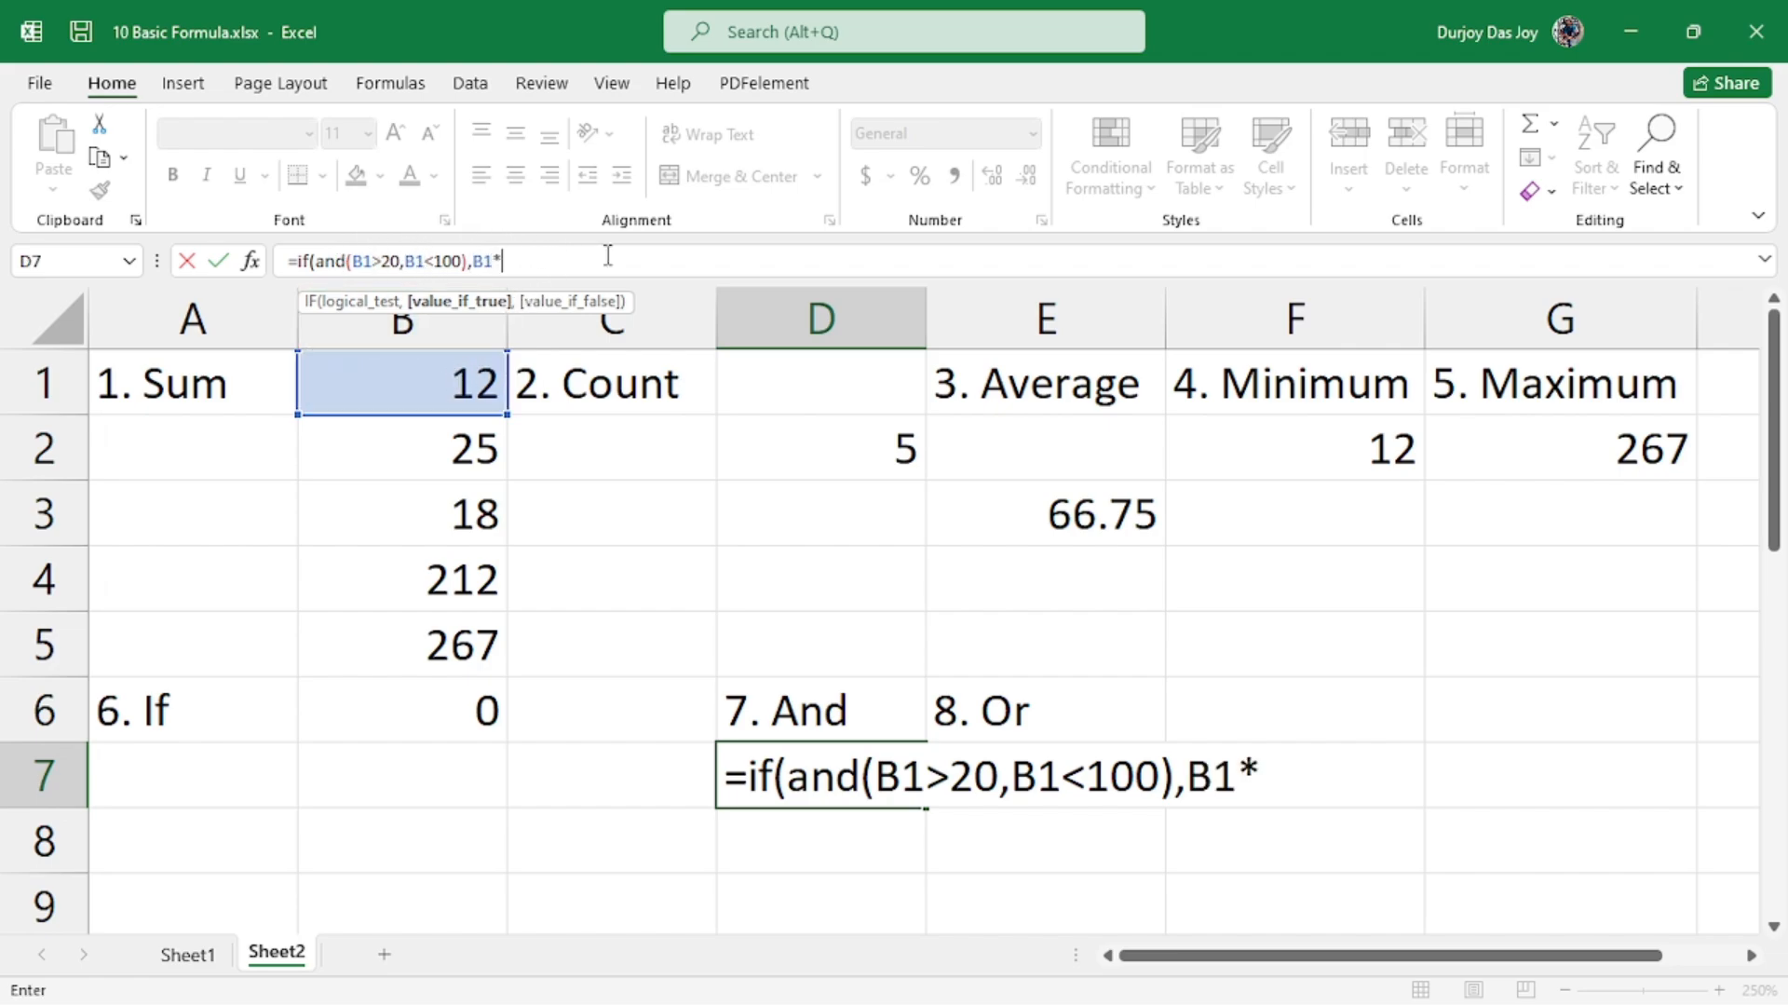
pyautogui.write('2')
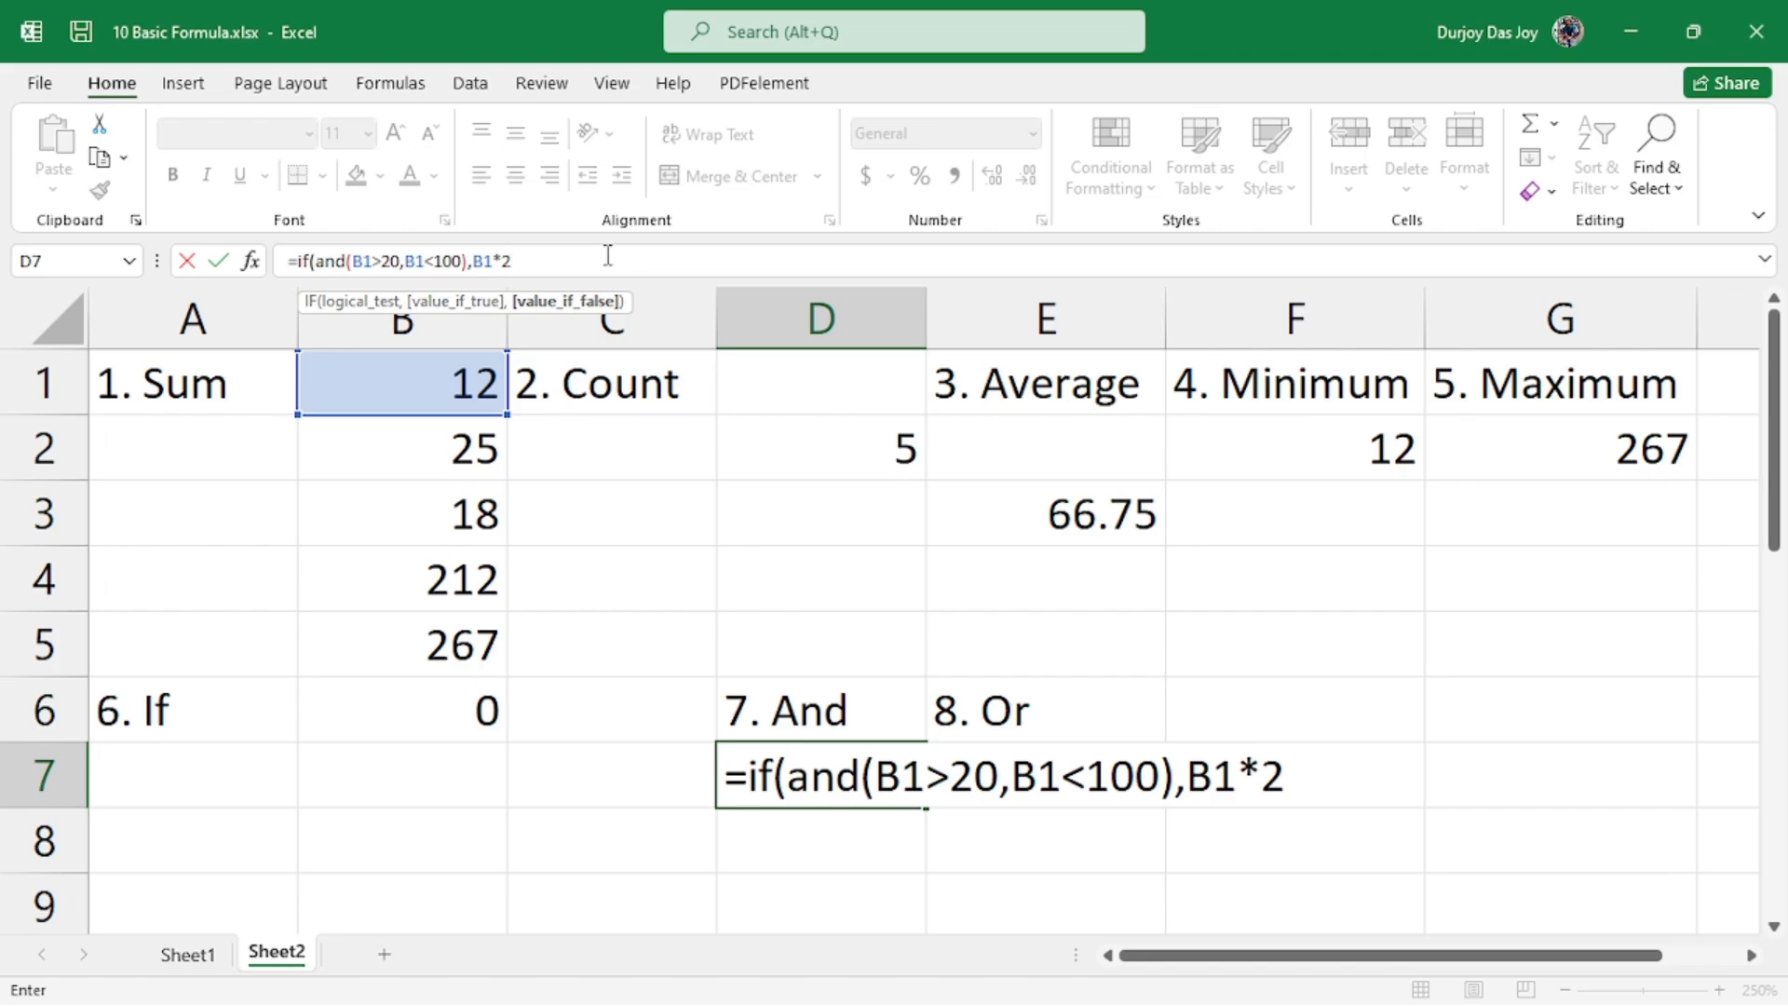
pyautogui.write(',0)')
pyautogui.press('Return')
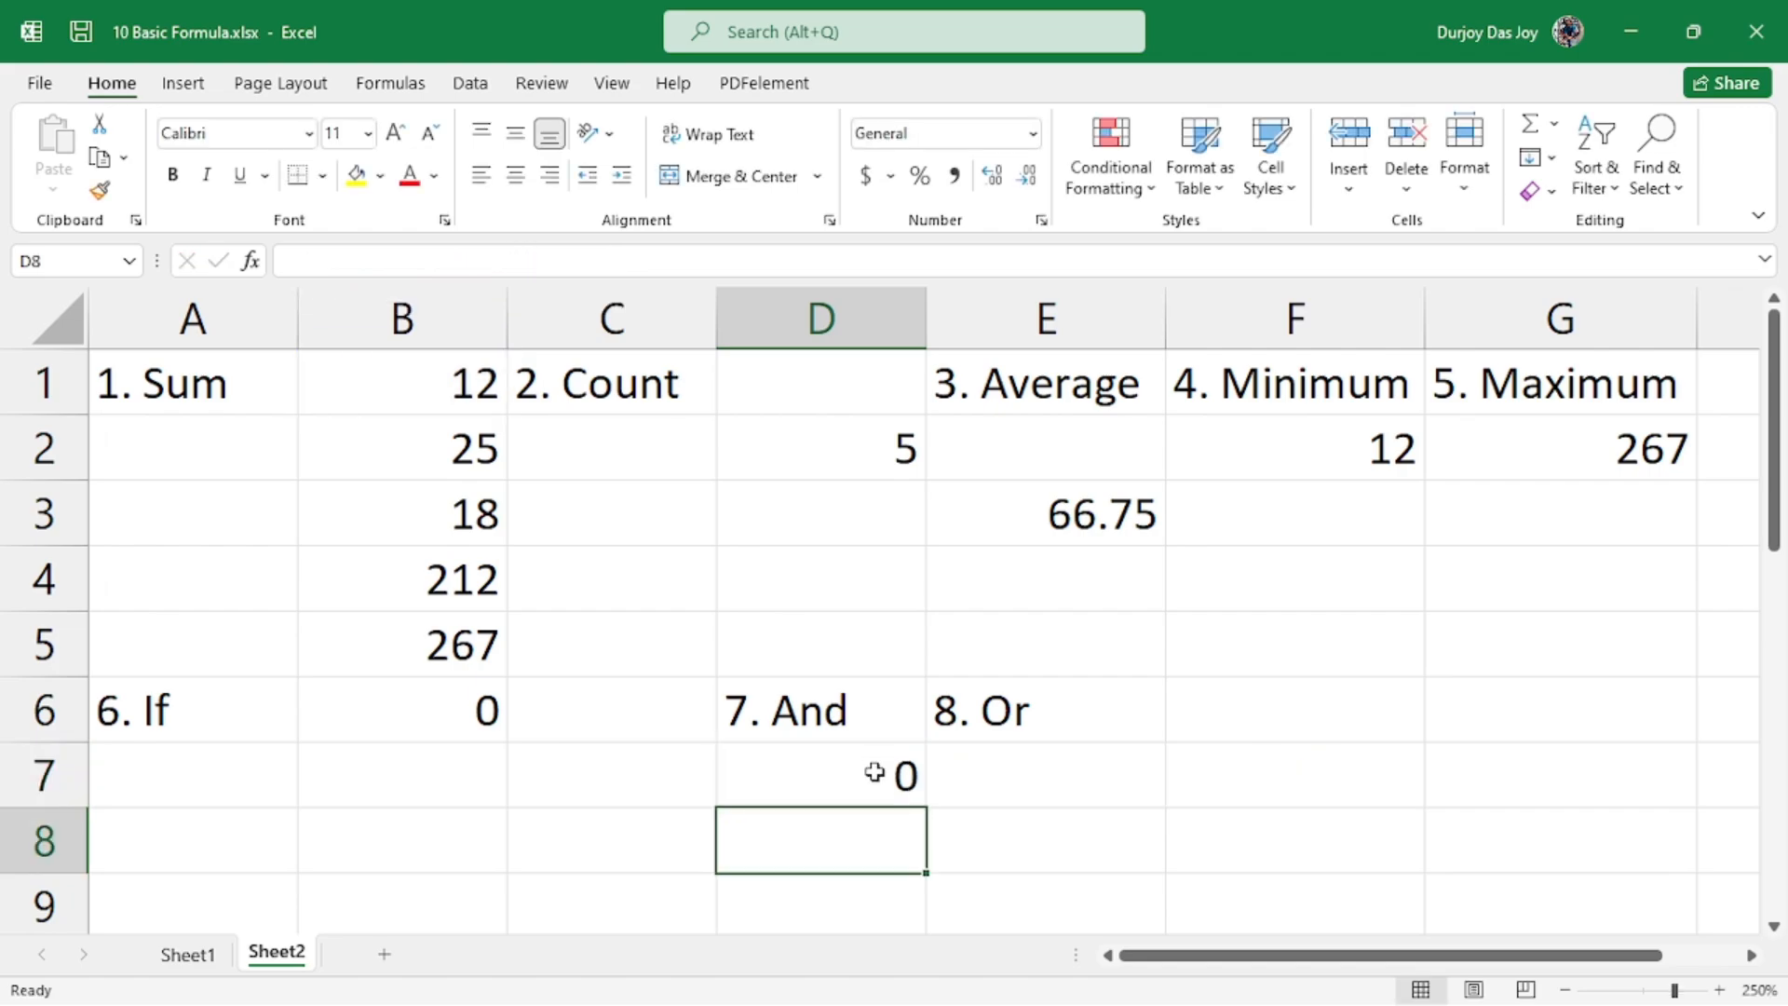
# - Fill the AND formula from cell D7 down to D10
pyautogui.click(875, 778)
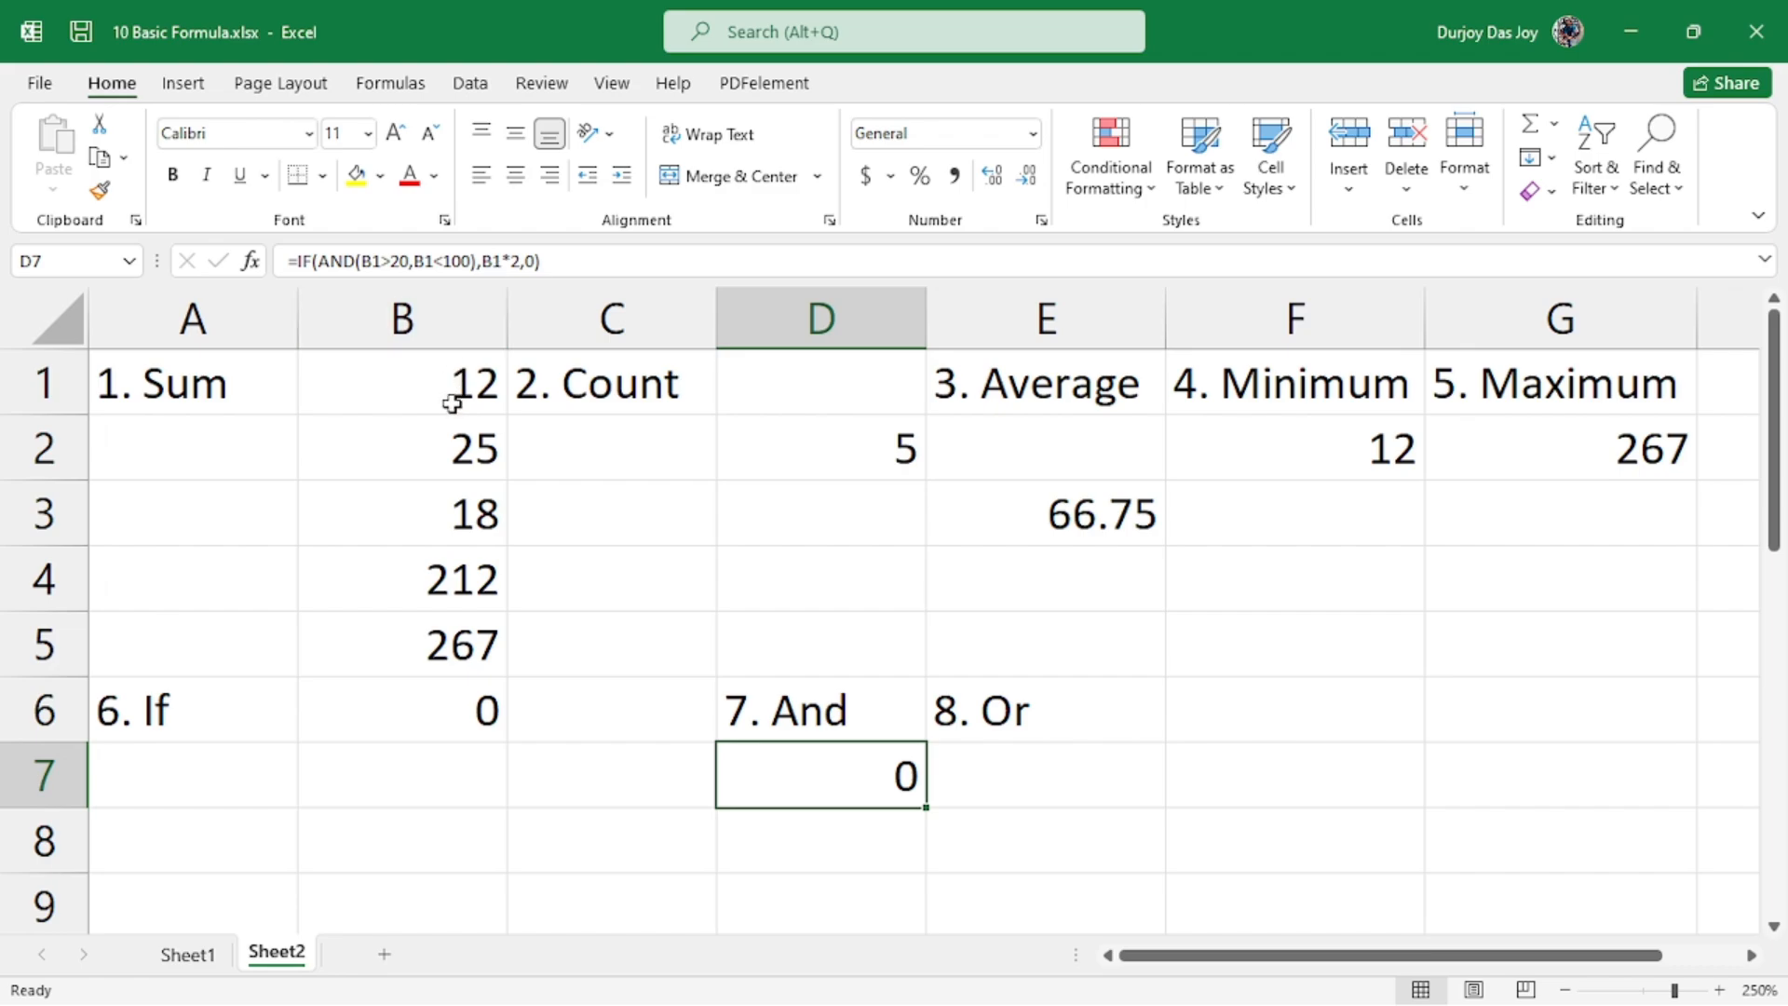
pyautogui.moveTo(926, 807); pyautogui.dragTo(922, 899)
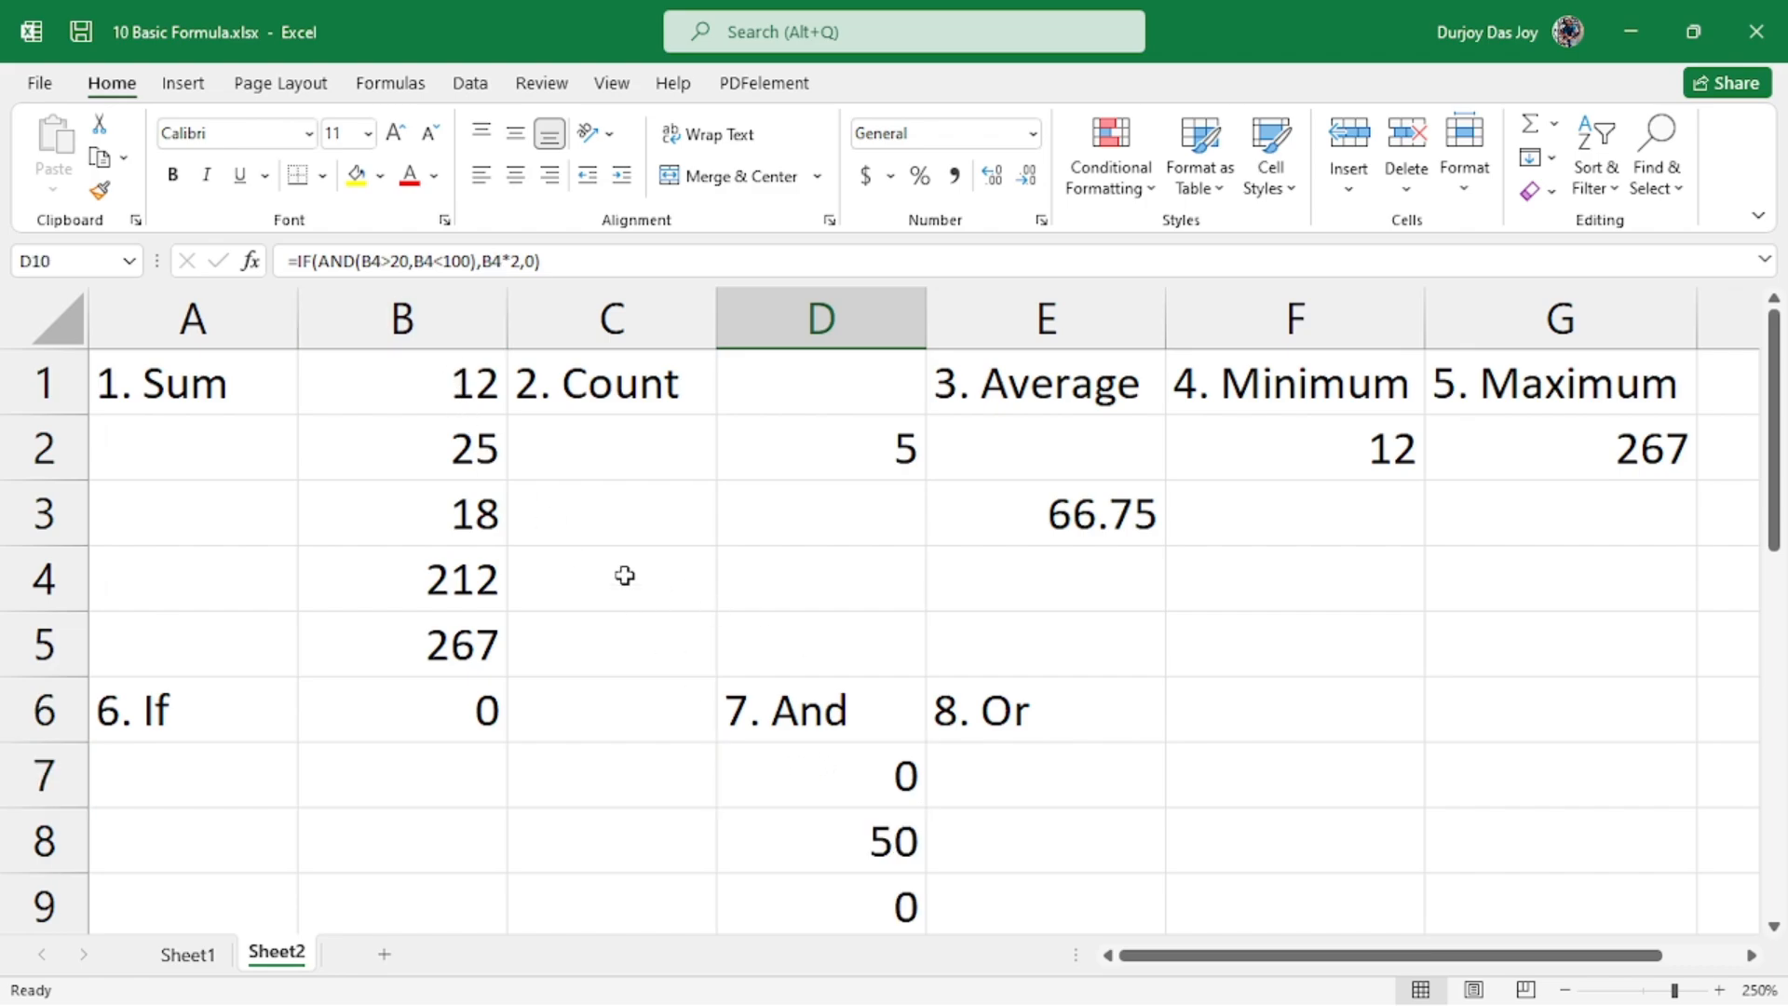
pyautogui.click(481, 452)
pyautogui.click(1038, 782)
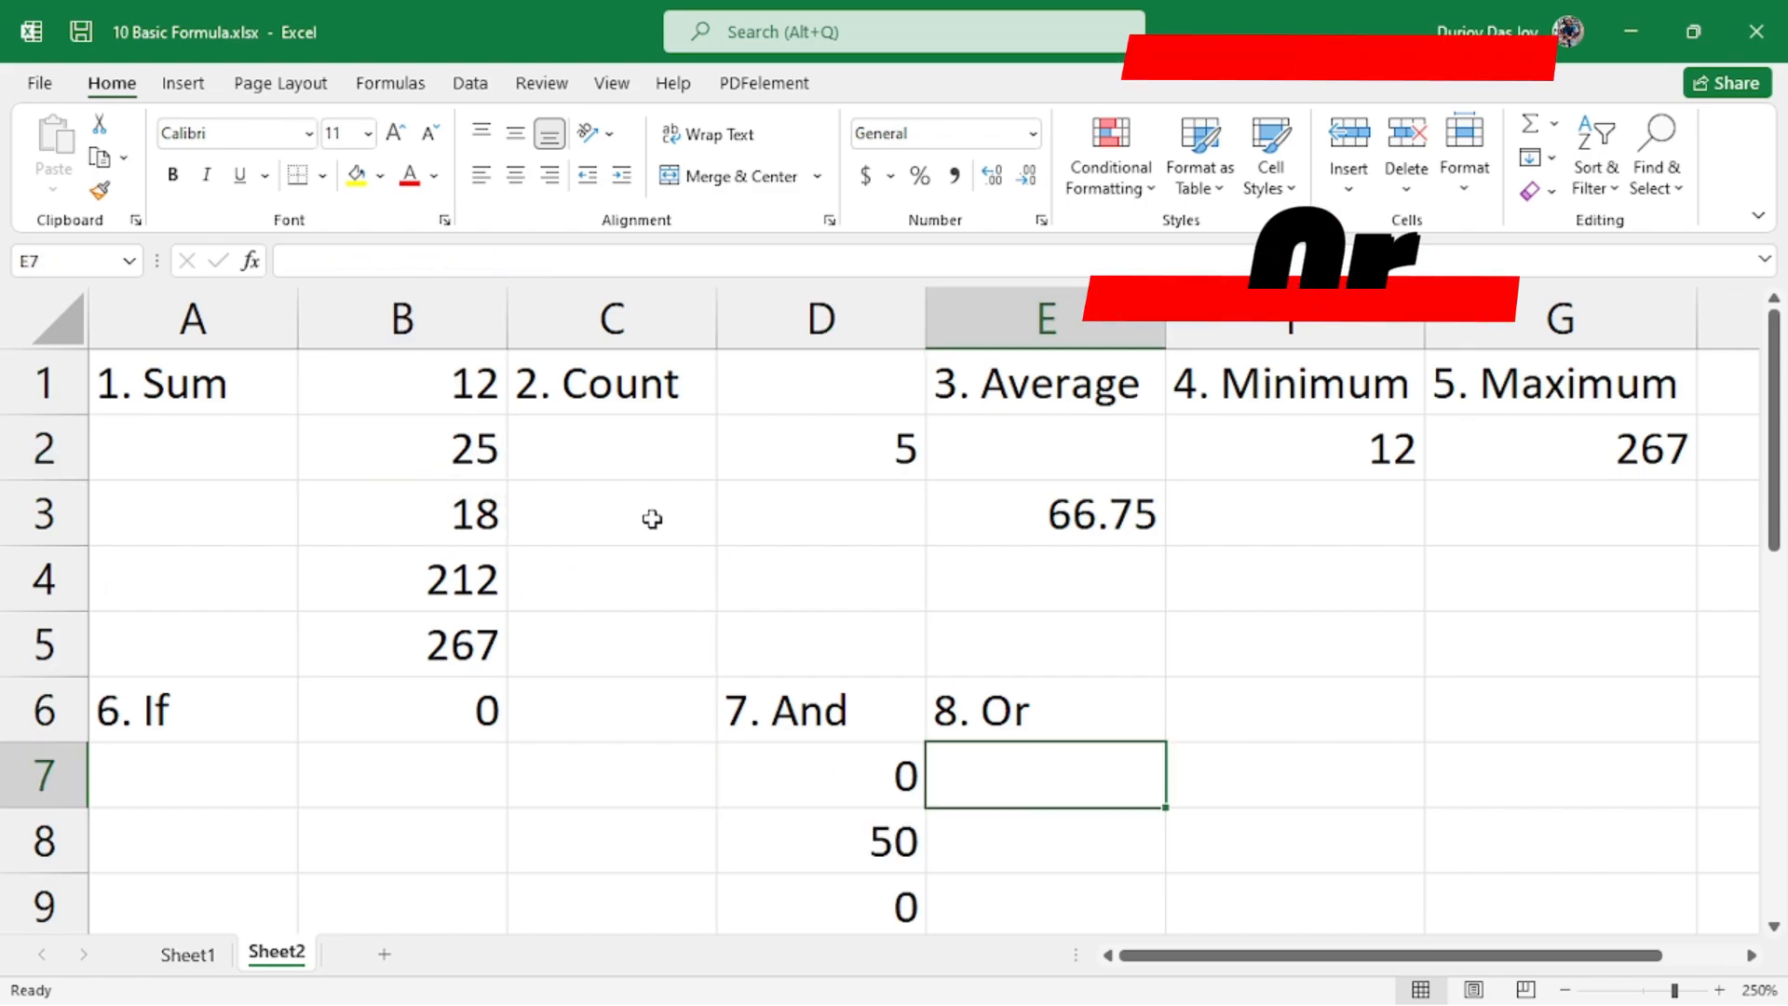
pyautogui.click(1057, 722)
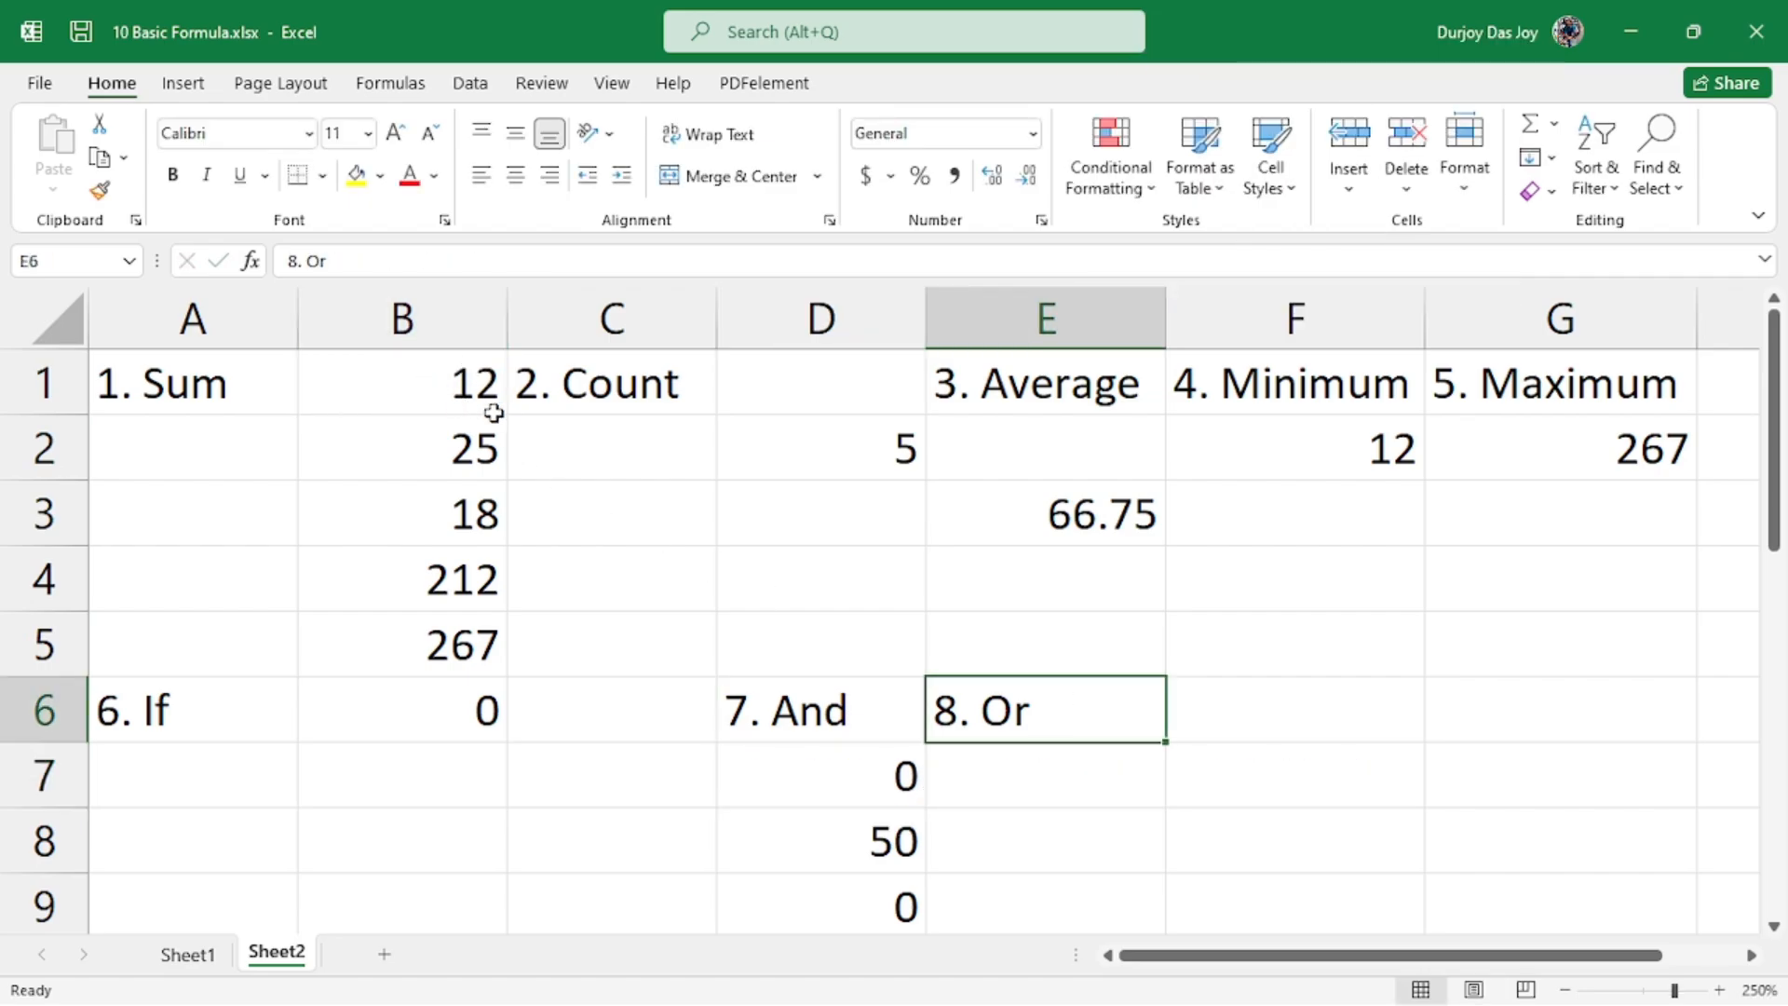
# - Replace the content of cell B6 with the letter A and centre it horizontally and vertically
pyautogui.click(475, 695)
pyautogui.write('A')
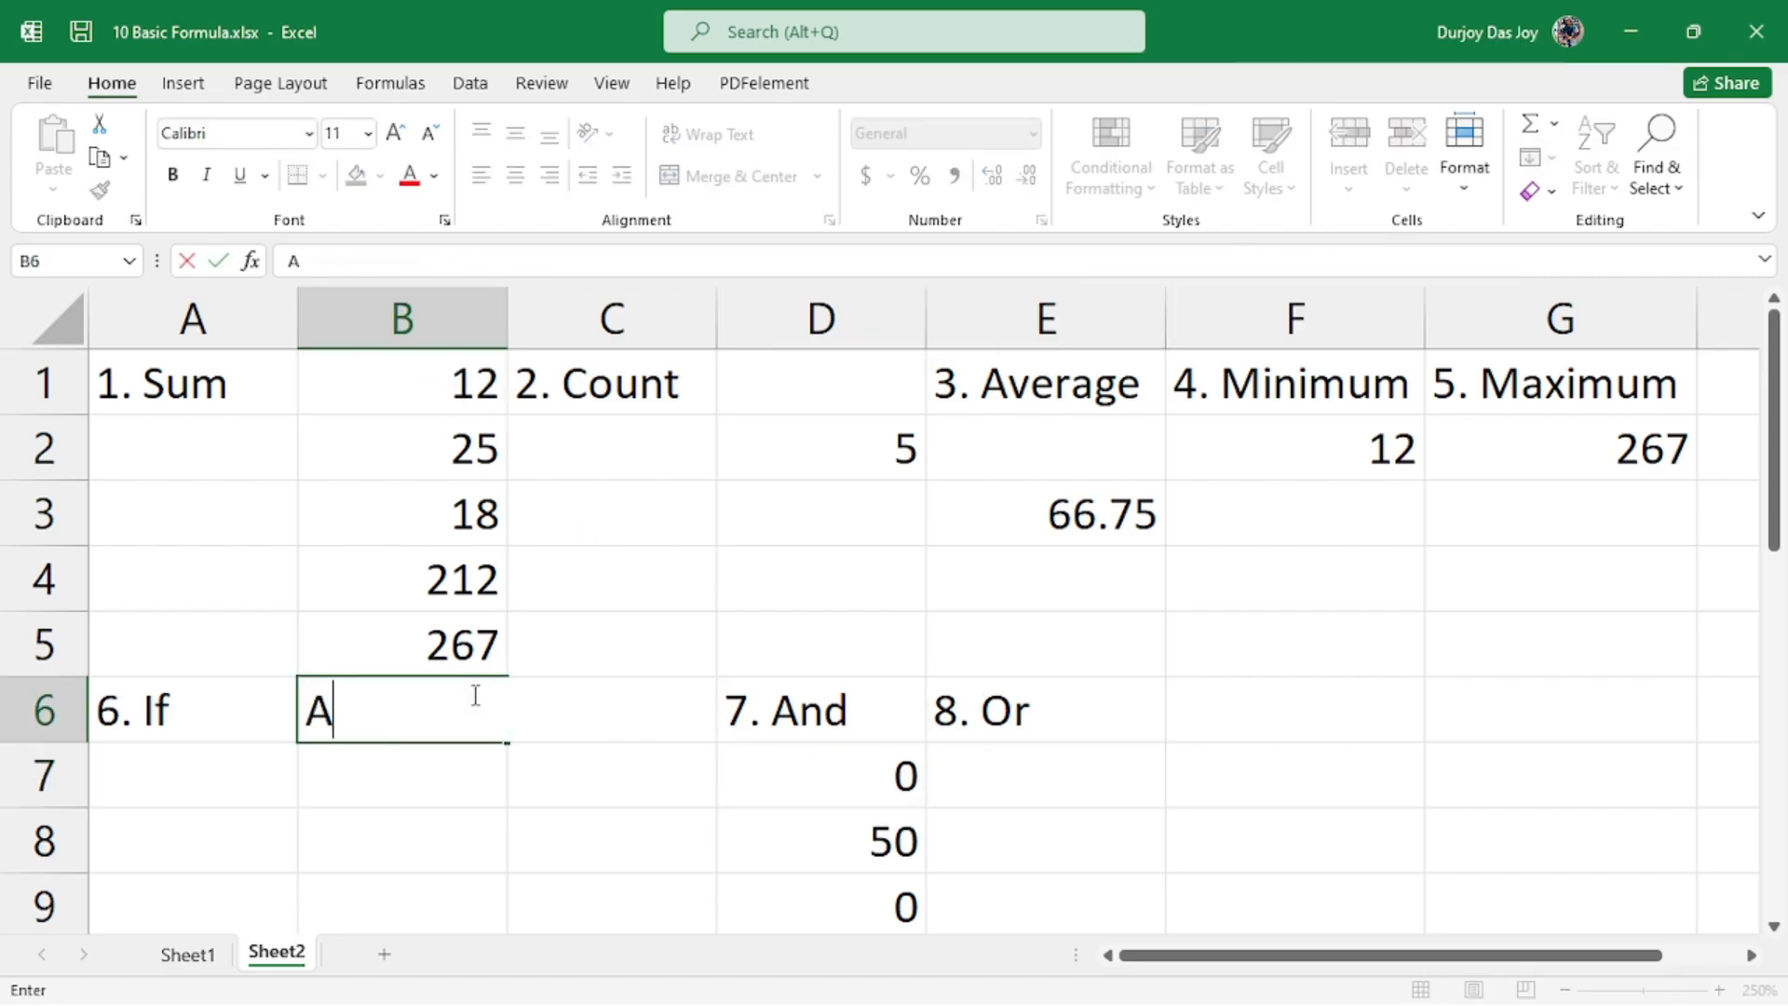
pyautogui.click(622, 586)
pyautogui.click(473, 687)
pyautogui.click(524, 176)
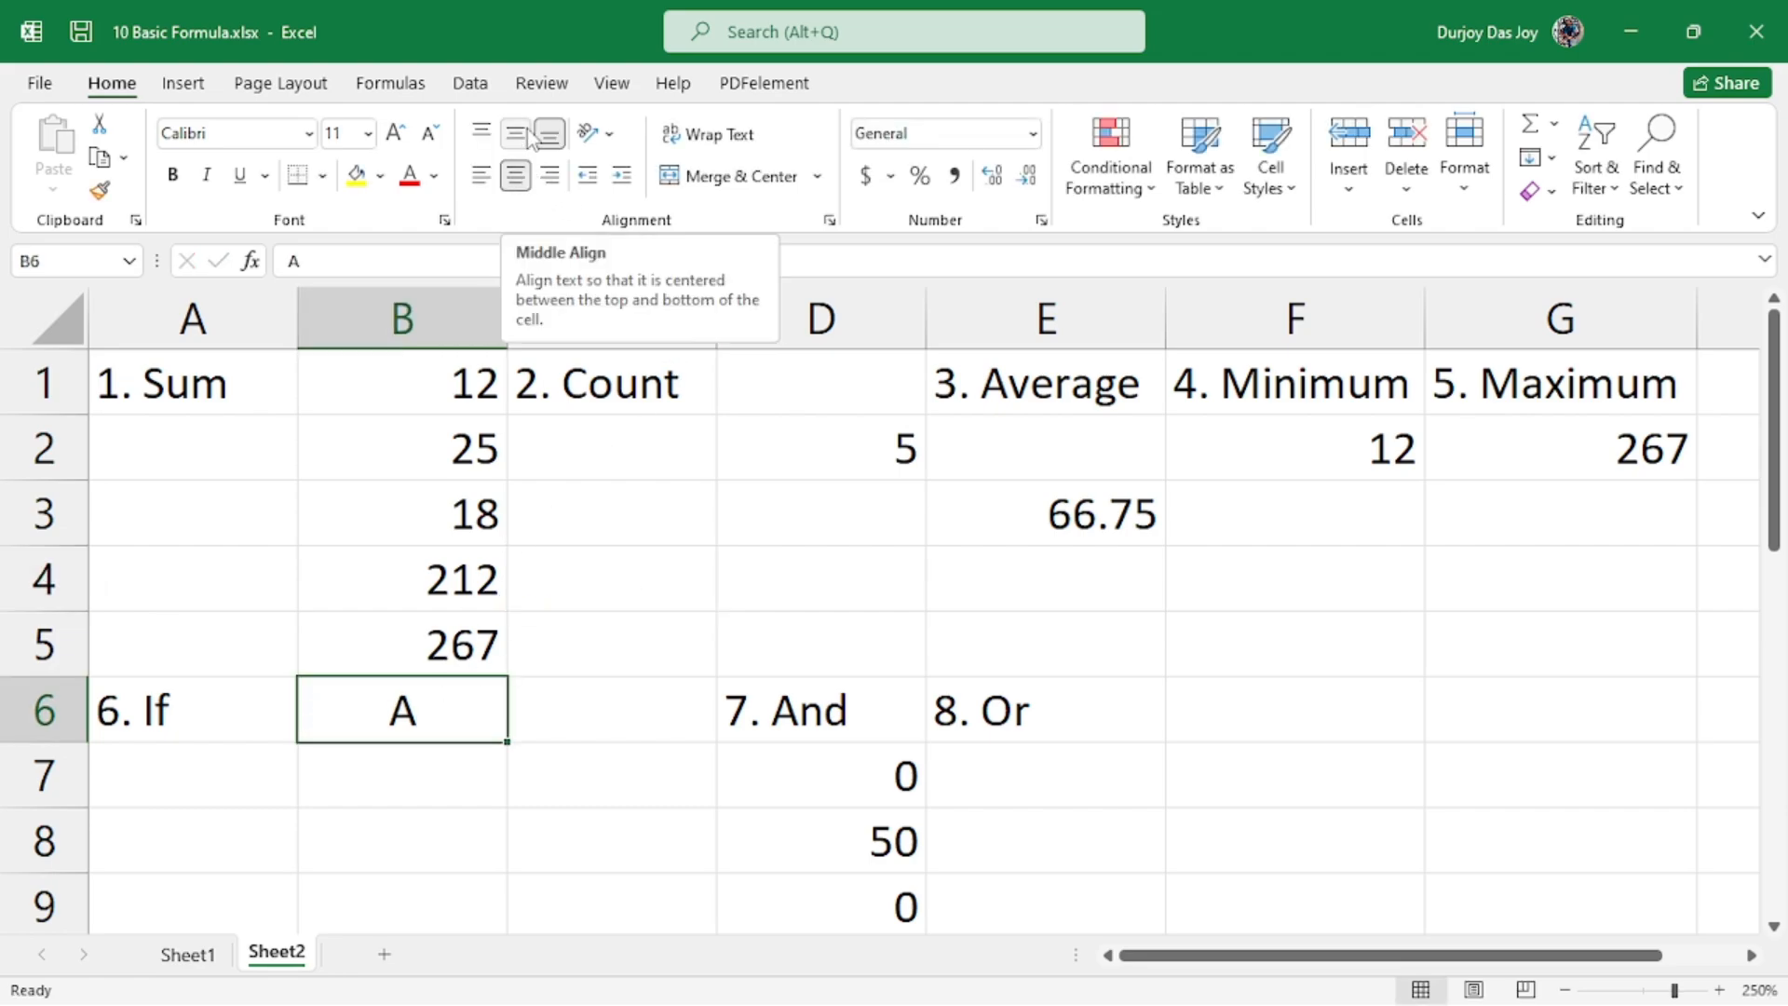
pyautogui.click(530, 137)
pyautogui.click(588, 505)
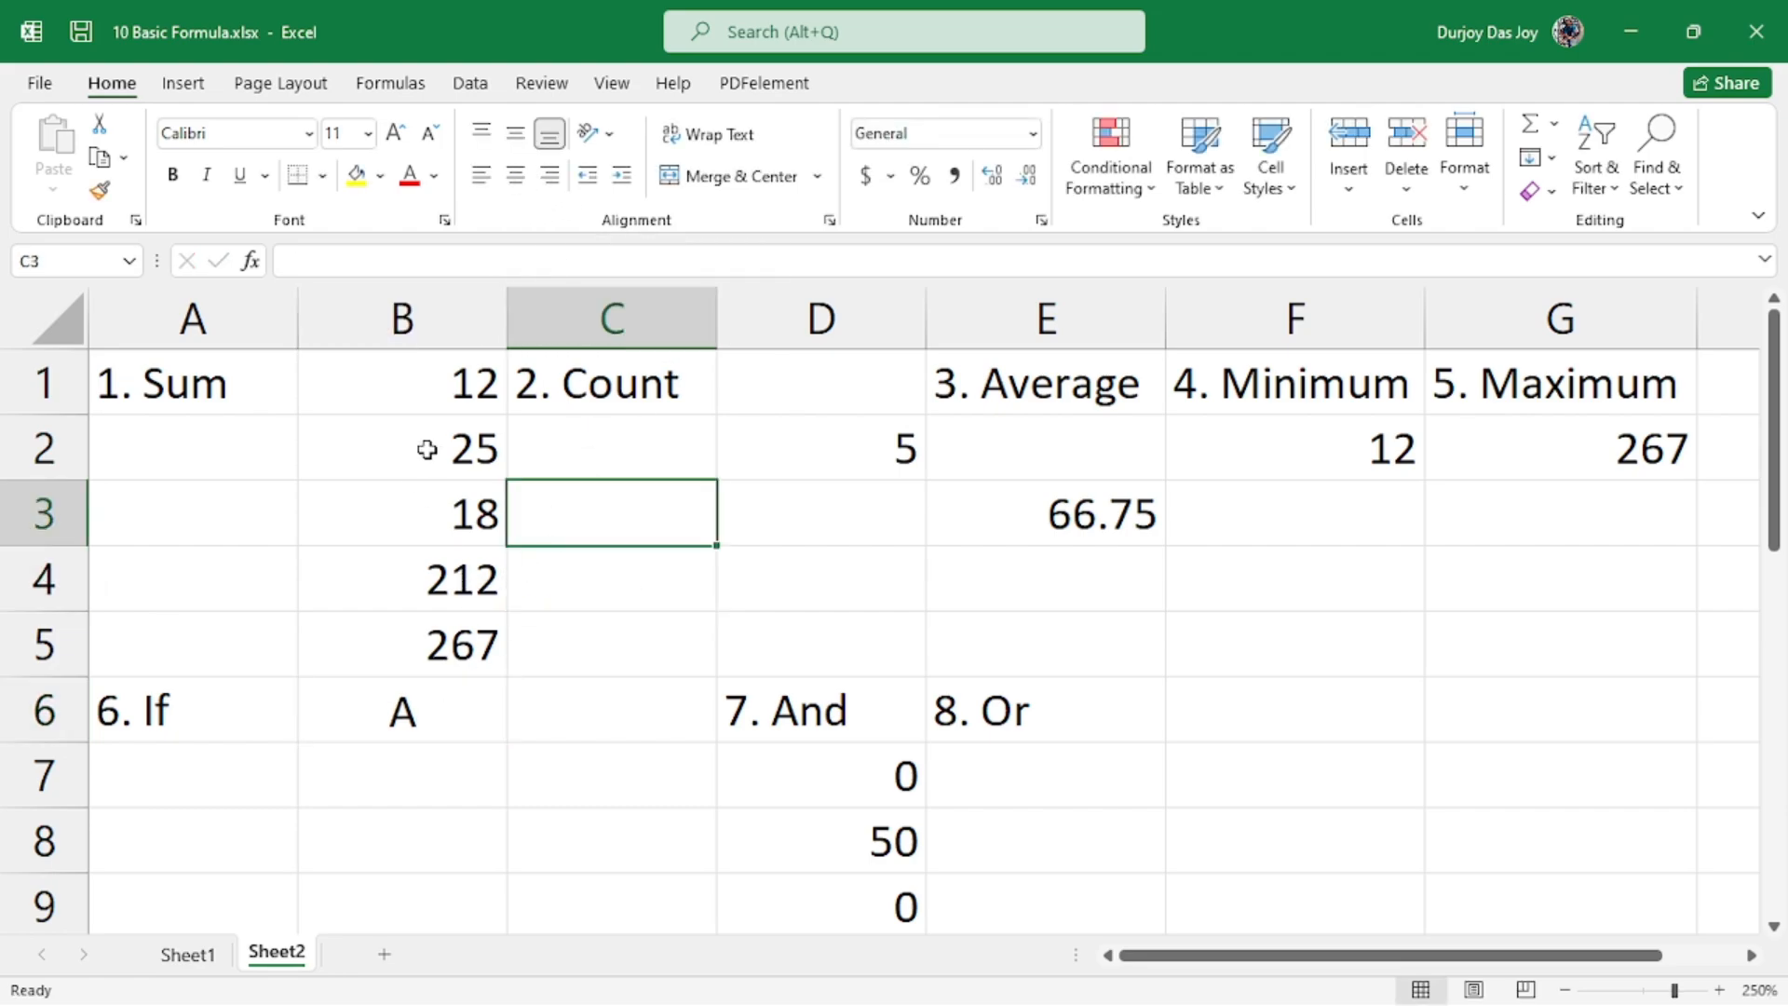
# - Review the values in cells B1 to B6 and the results below the And heading
pyautogui.moveTo(426, 395); pyautogui.dragTo(465, 726)
pyautogui.click(558, 718)
pyautogui.click(463, 720)
pyautogui.click(550, 717)
pyautogui.click(461, 718)
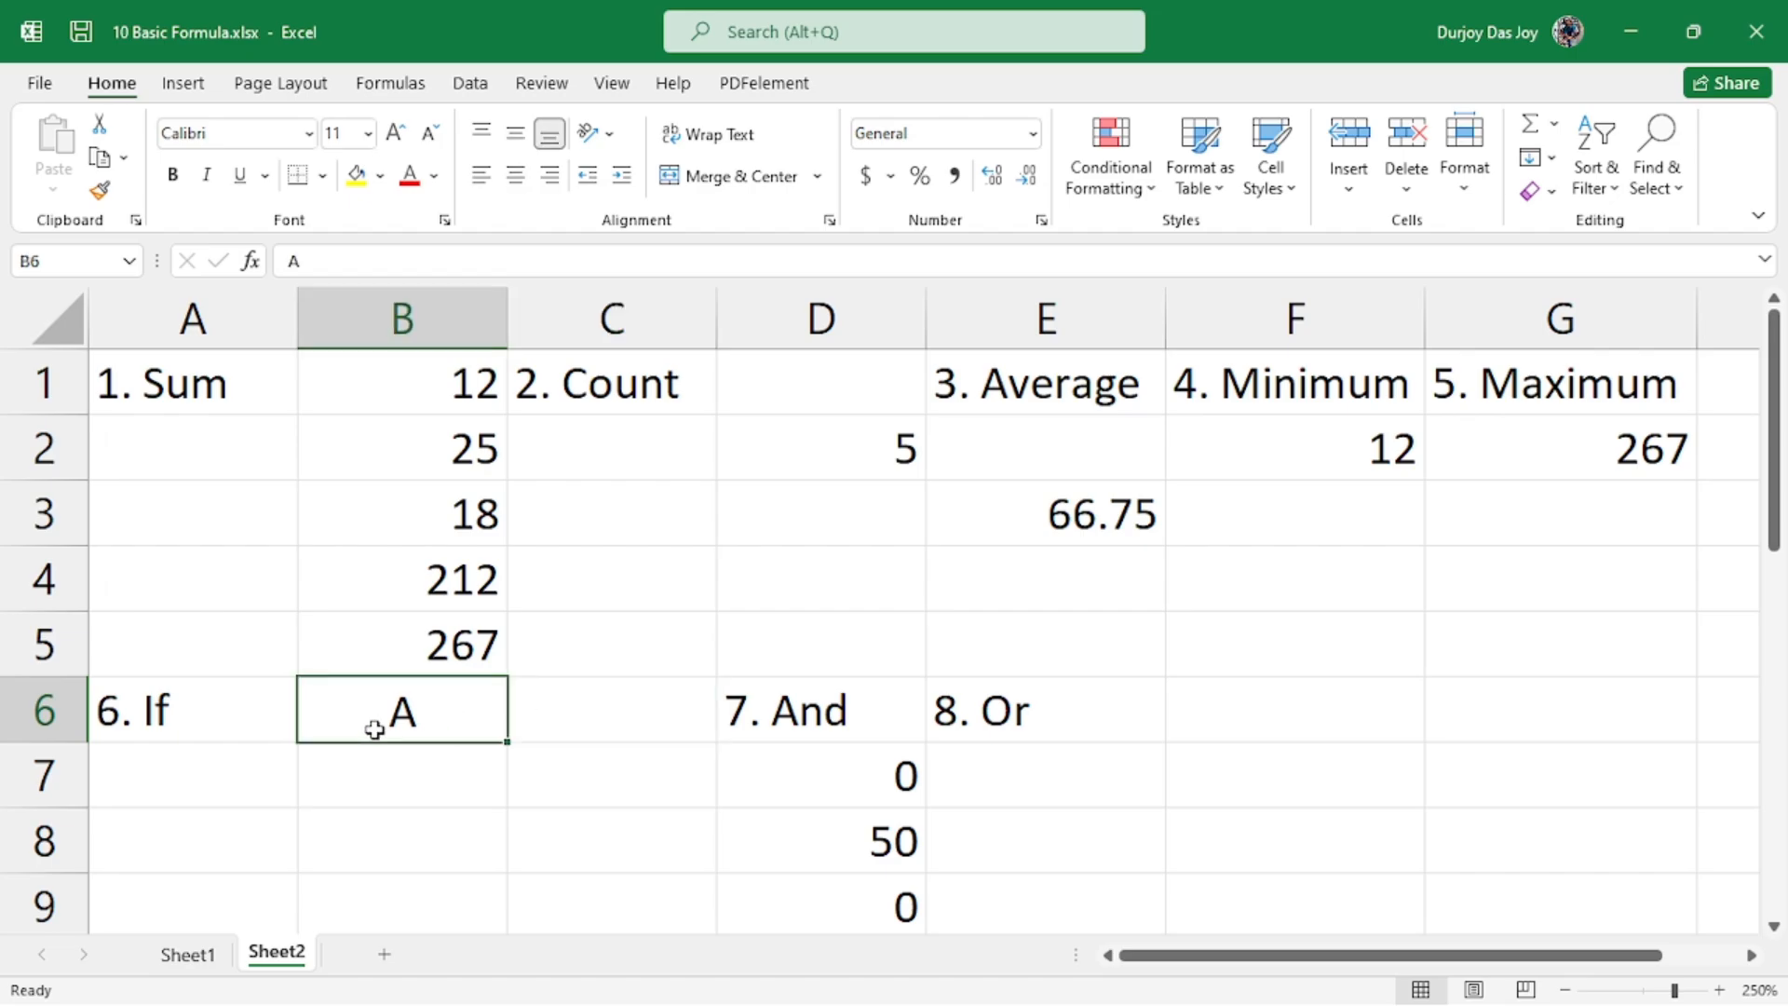
pyautogui.click(540, 717)
pyautogui.click(400, 716)
pyautogui.click(571, 706)
pyautogui.scroll(-1, 838, 549)
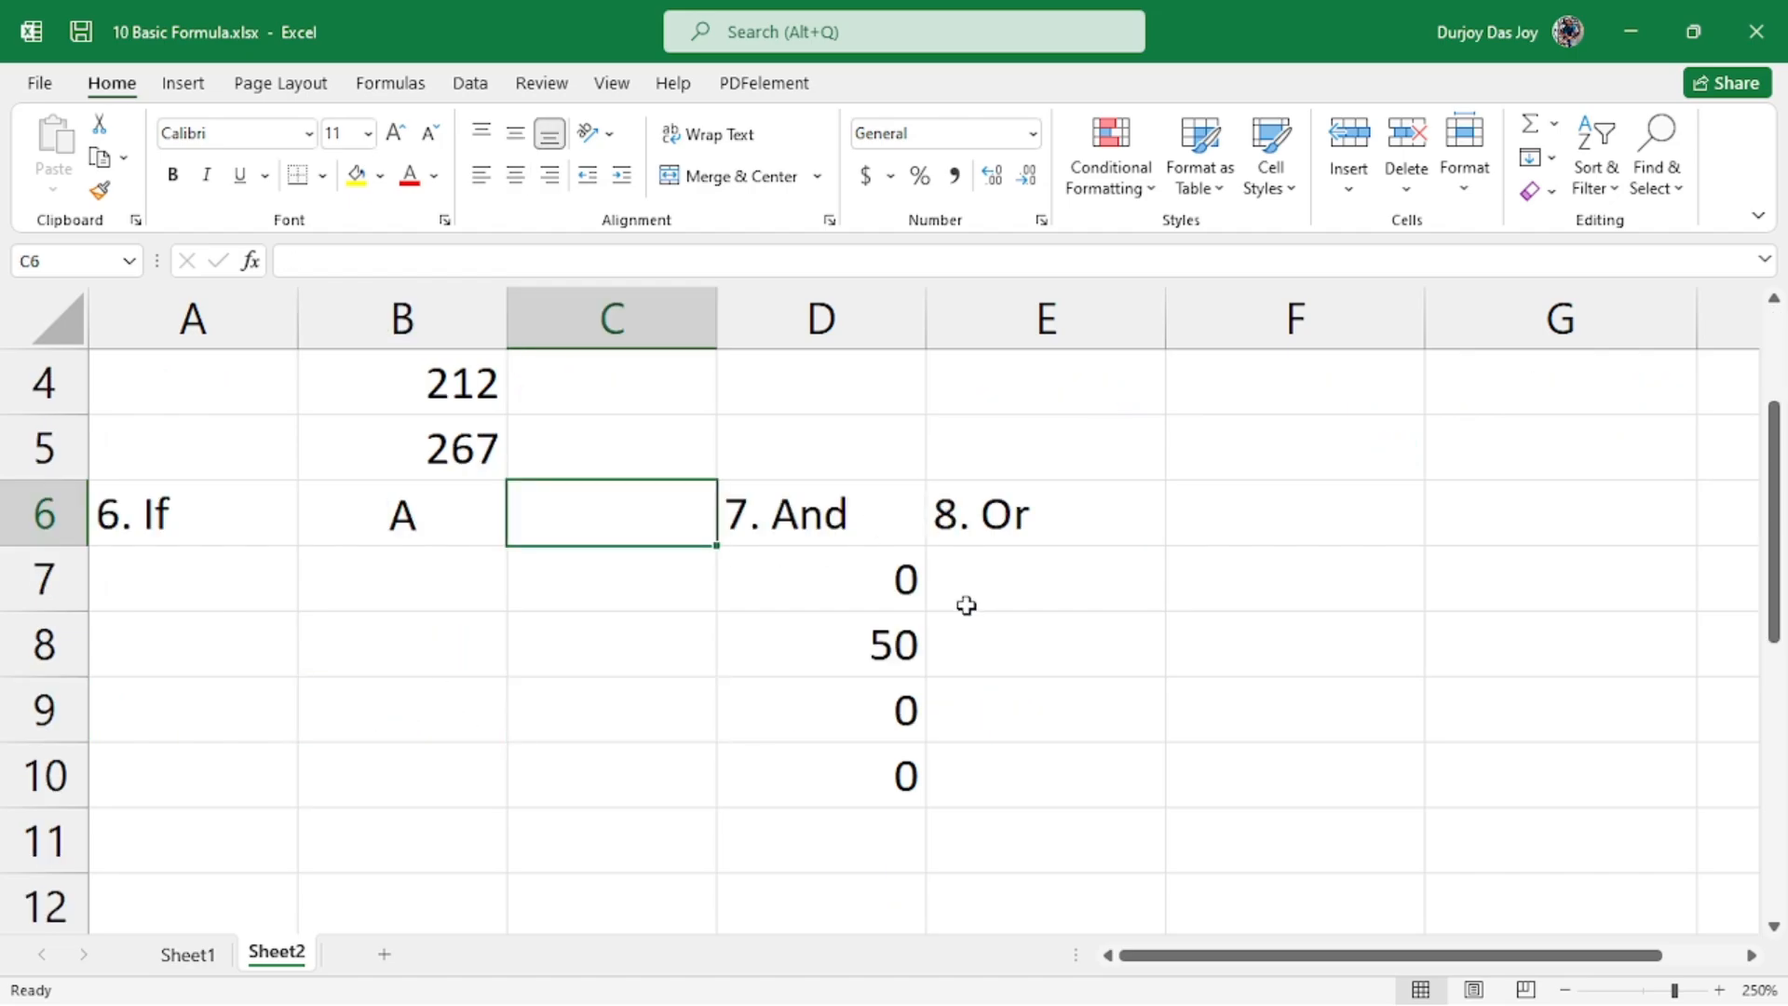
pyautogui.scroll(1, 643, 578)
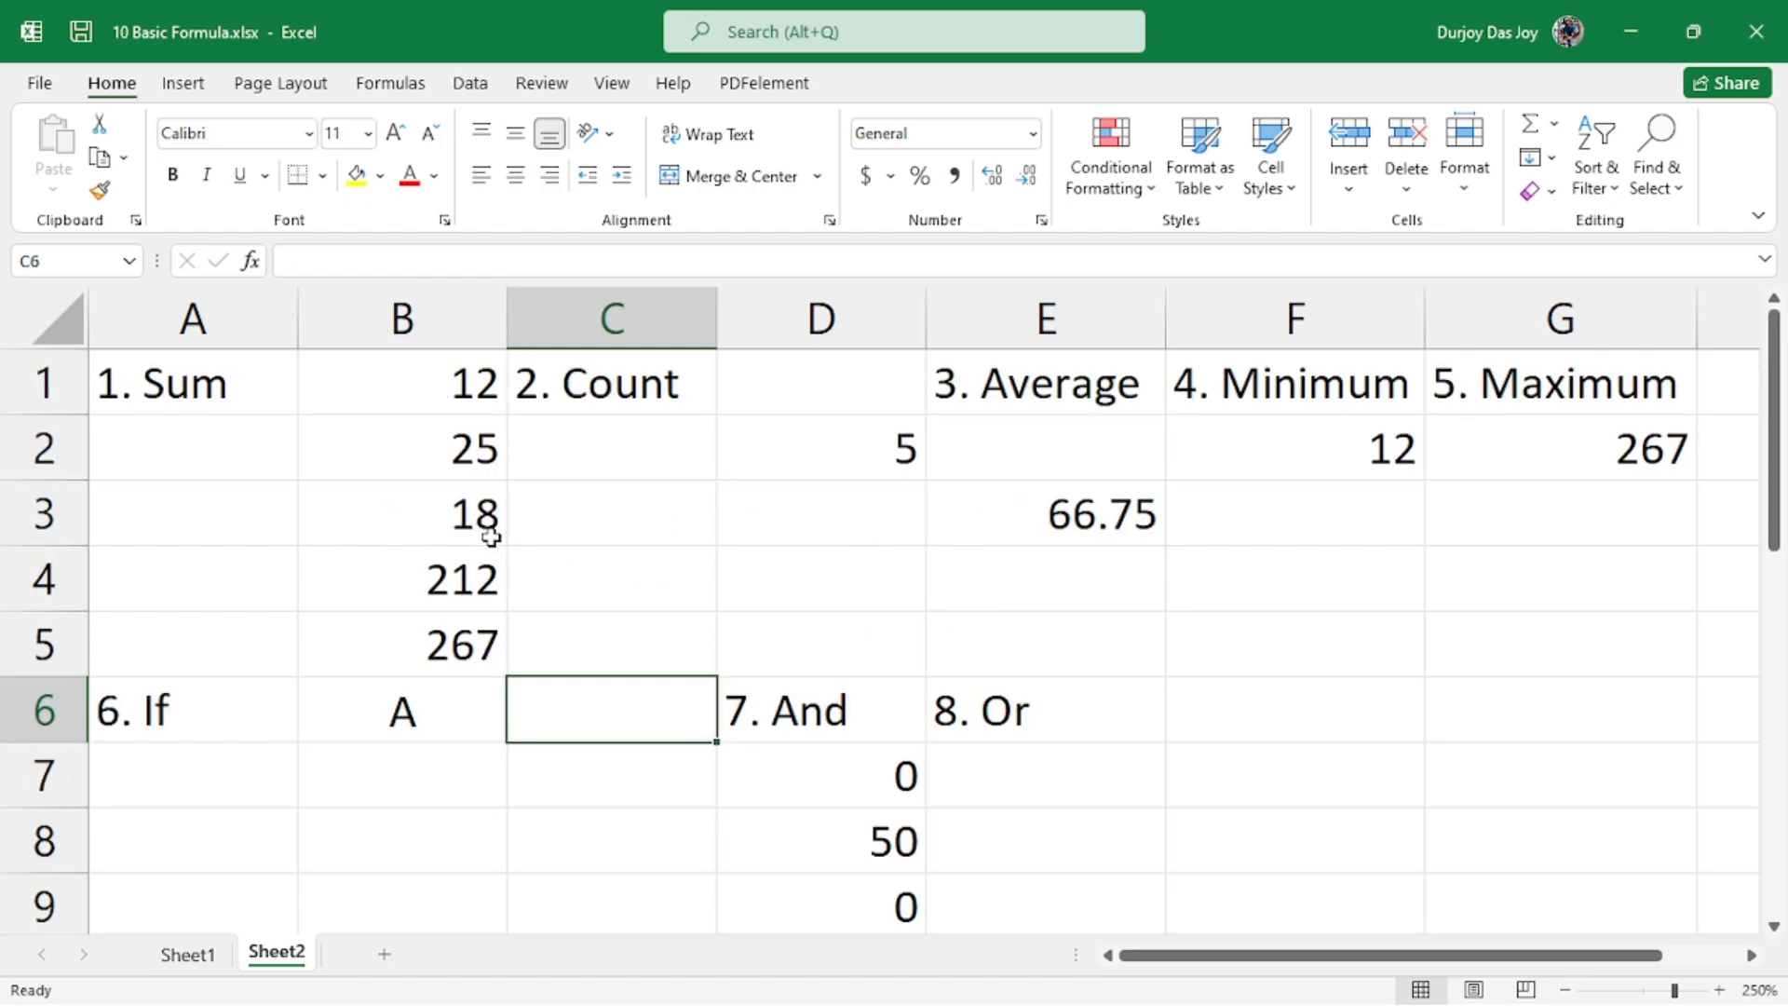
pyautogui.click(455, 396)
pyautogui.click(451, 470)
pyautogui.click(461, 512)
pyautogui.click(466, 643)
pyautogui.click(467, 568)
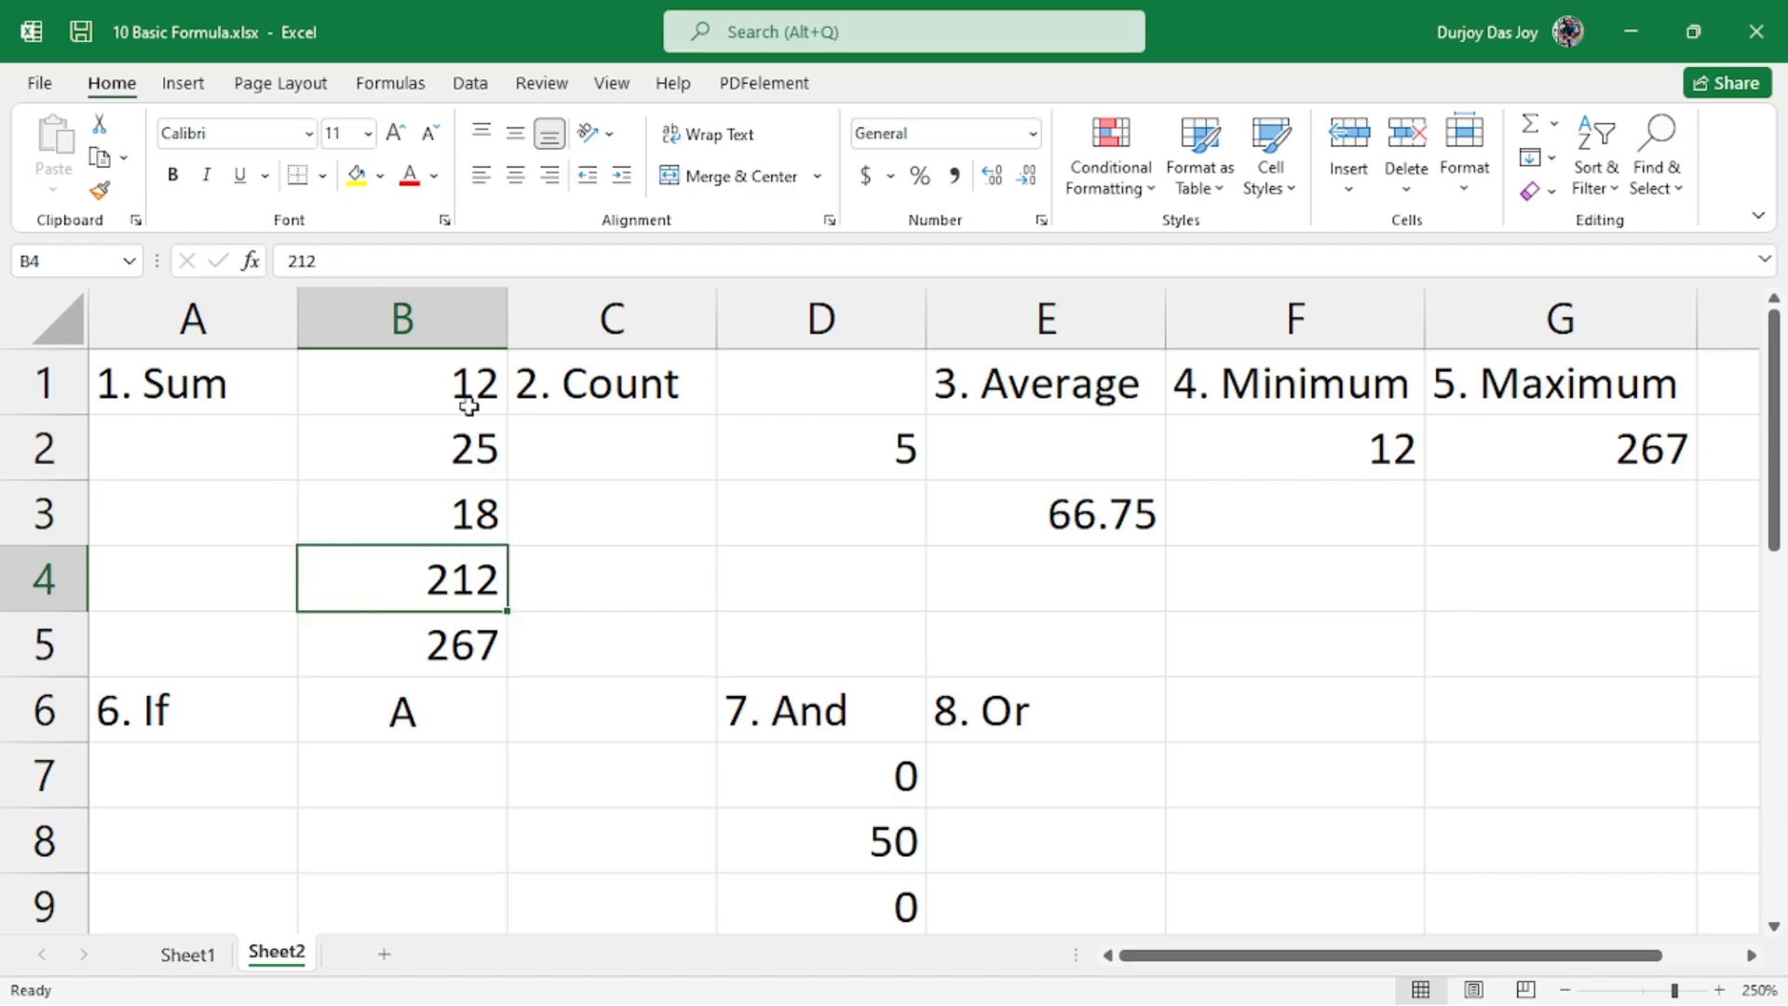
pyautogui.click(467, 400)
# - Copy the letter A from cell B6 into cell D9 below the And heading
pyautogui.click(402, 714)
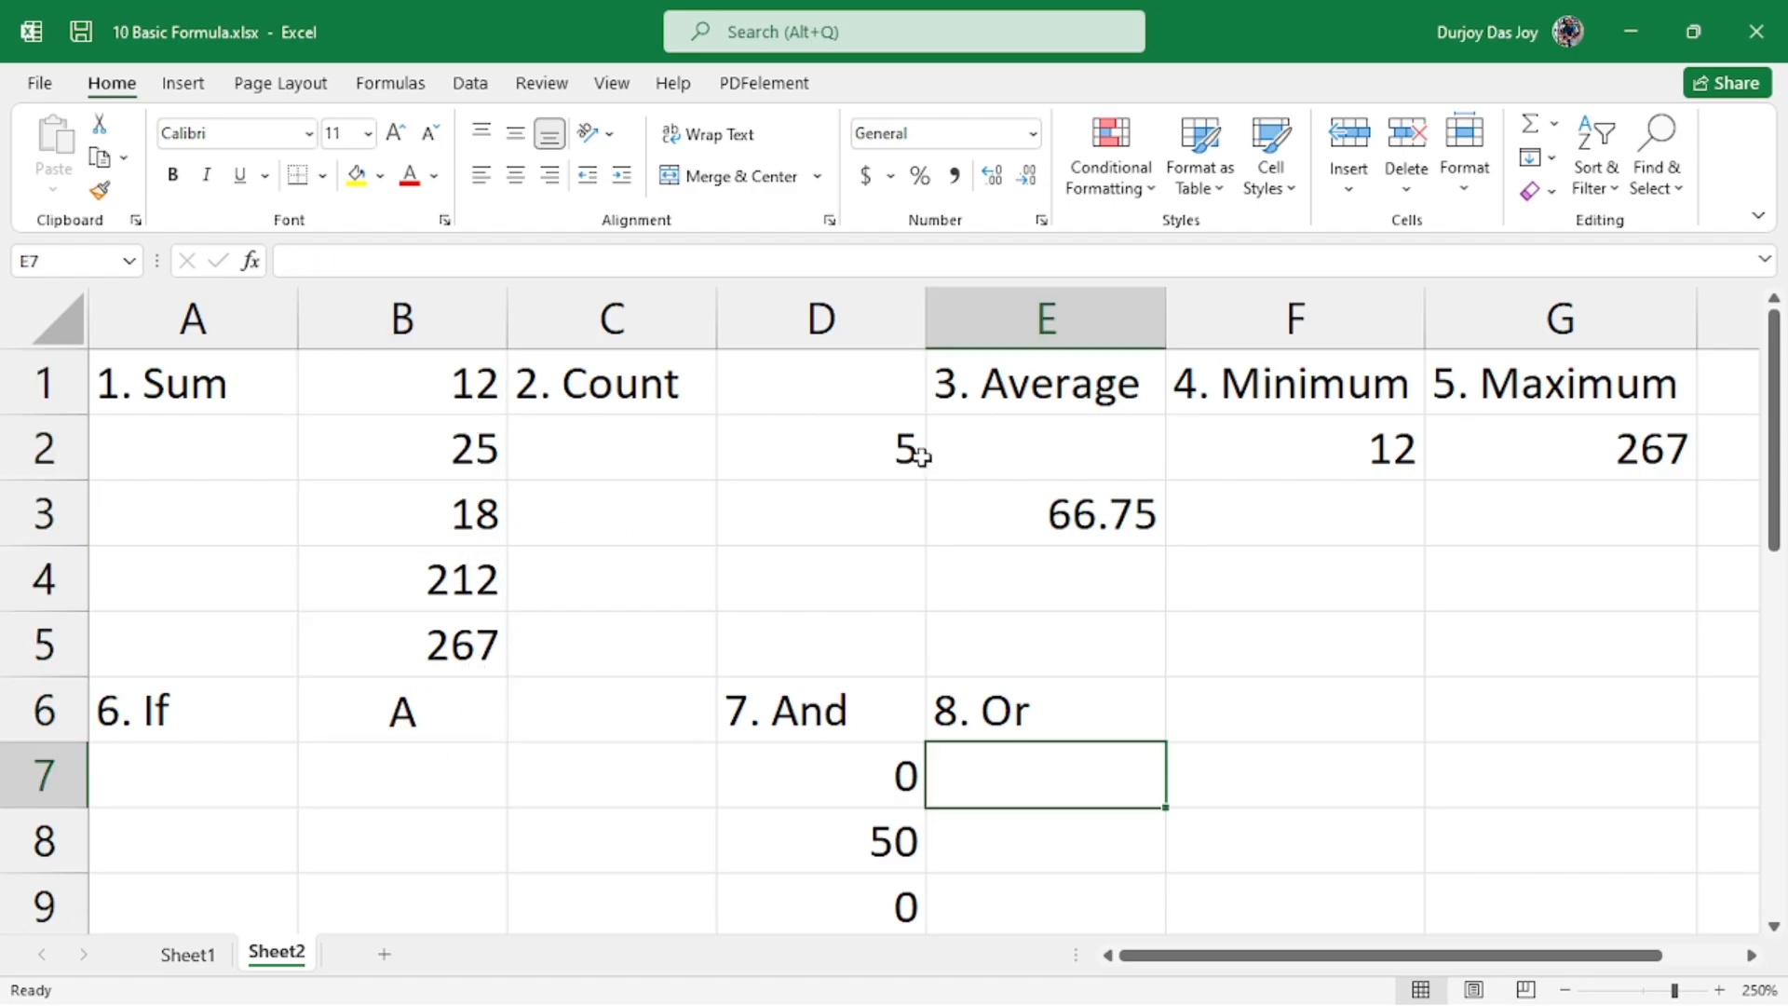
pyautogui.scroll(-1, 1146, 704)
pyautogui.scroll(1, 1155, 671)
pyautogui.click(590, 387)
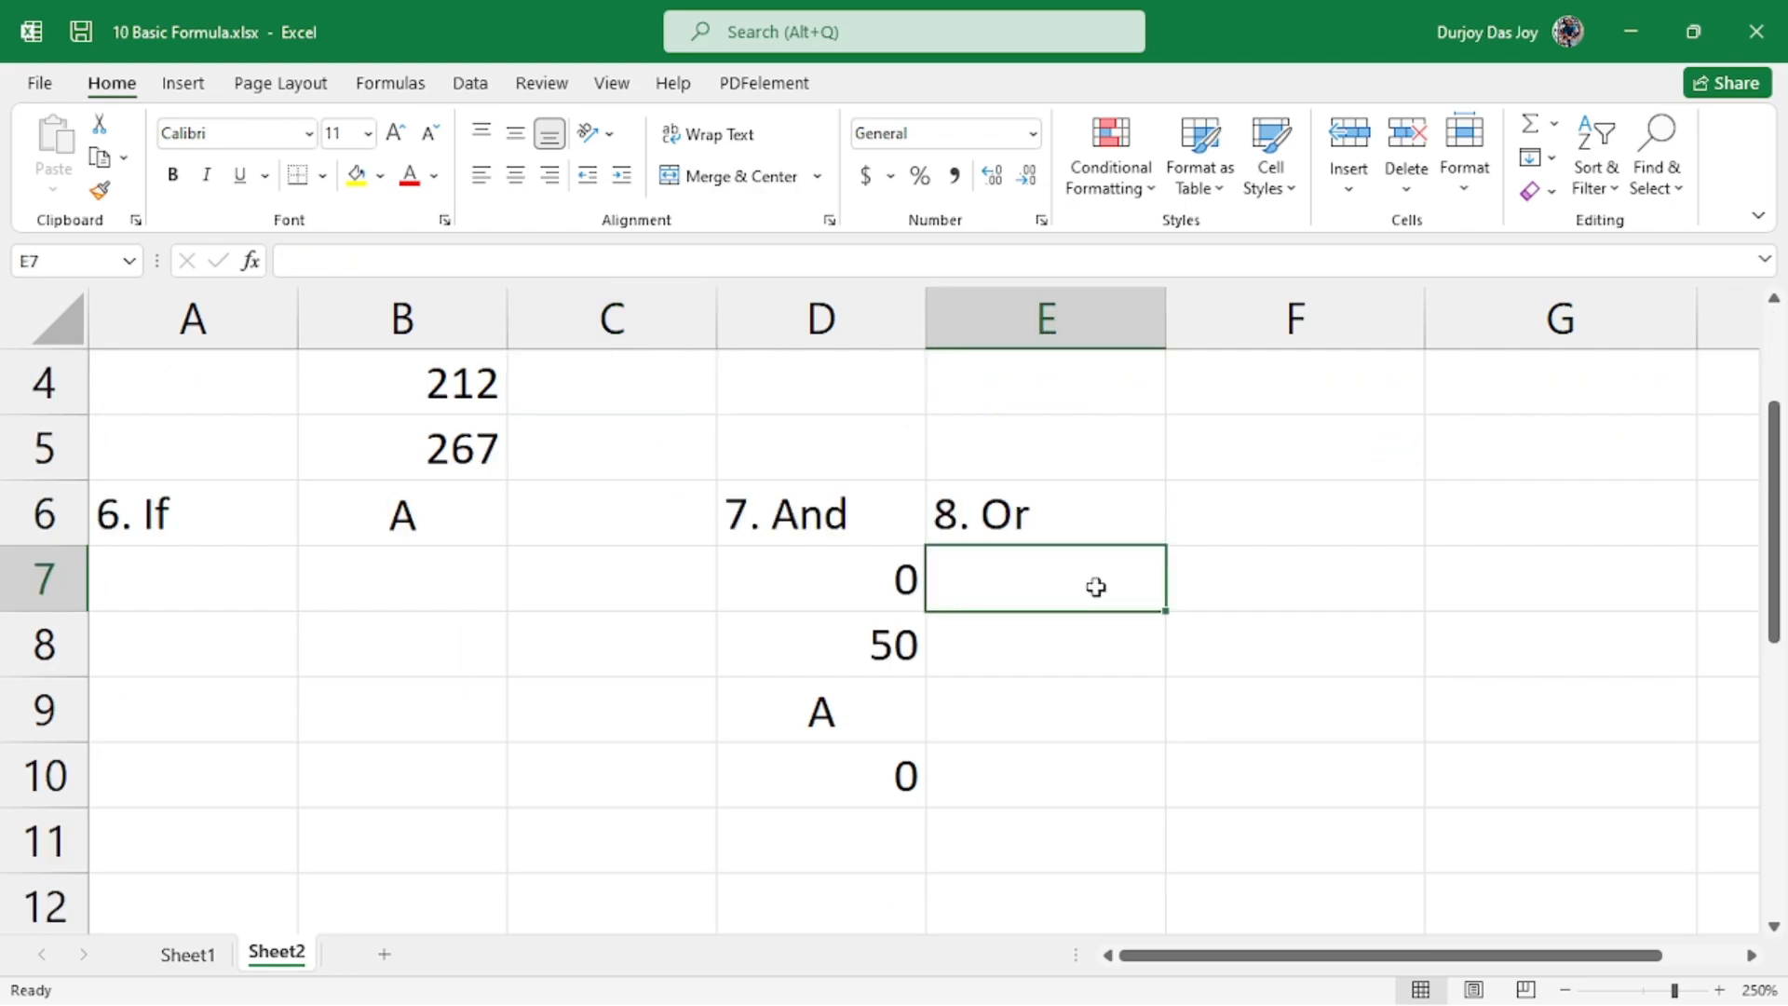
# - Start an IF formula with a nested OR function in cell E7, using D7="A" as the first condition
pyautogui.write('=if(')
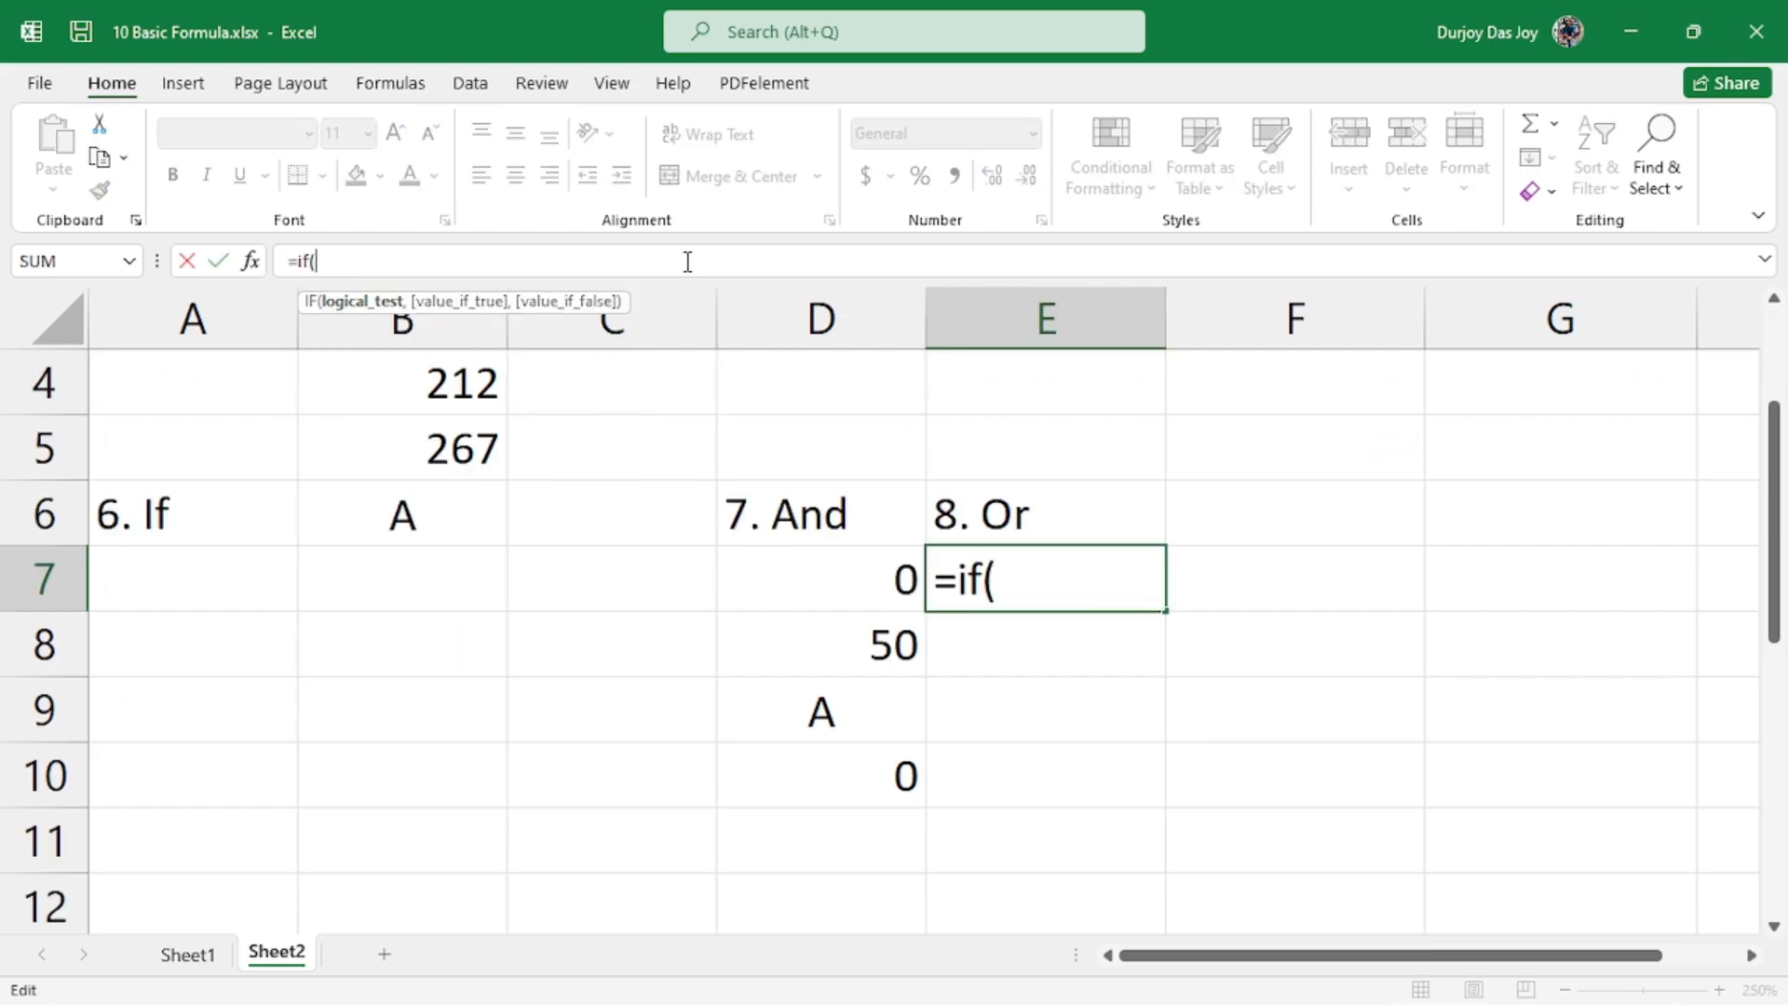
pyautogui.write('or(')
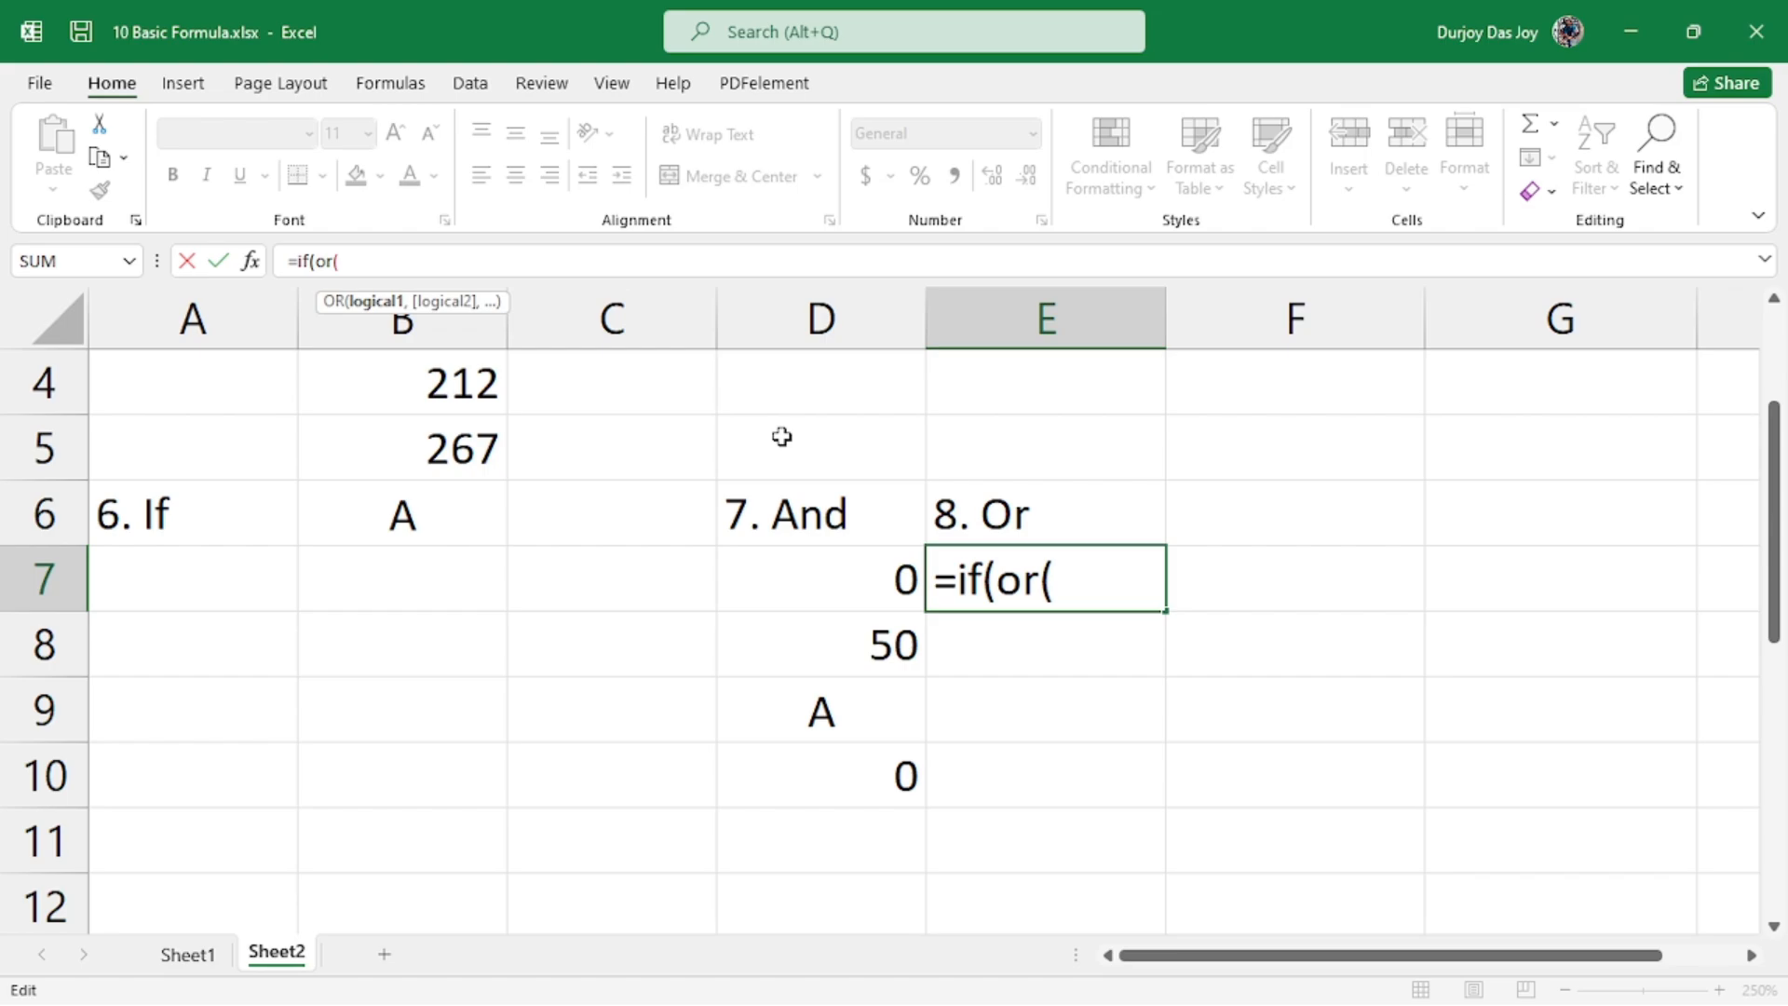
pyautogui.click(825, 578)
pyautogui.write('="')
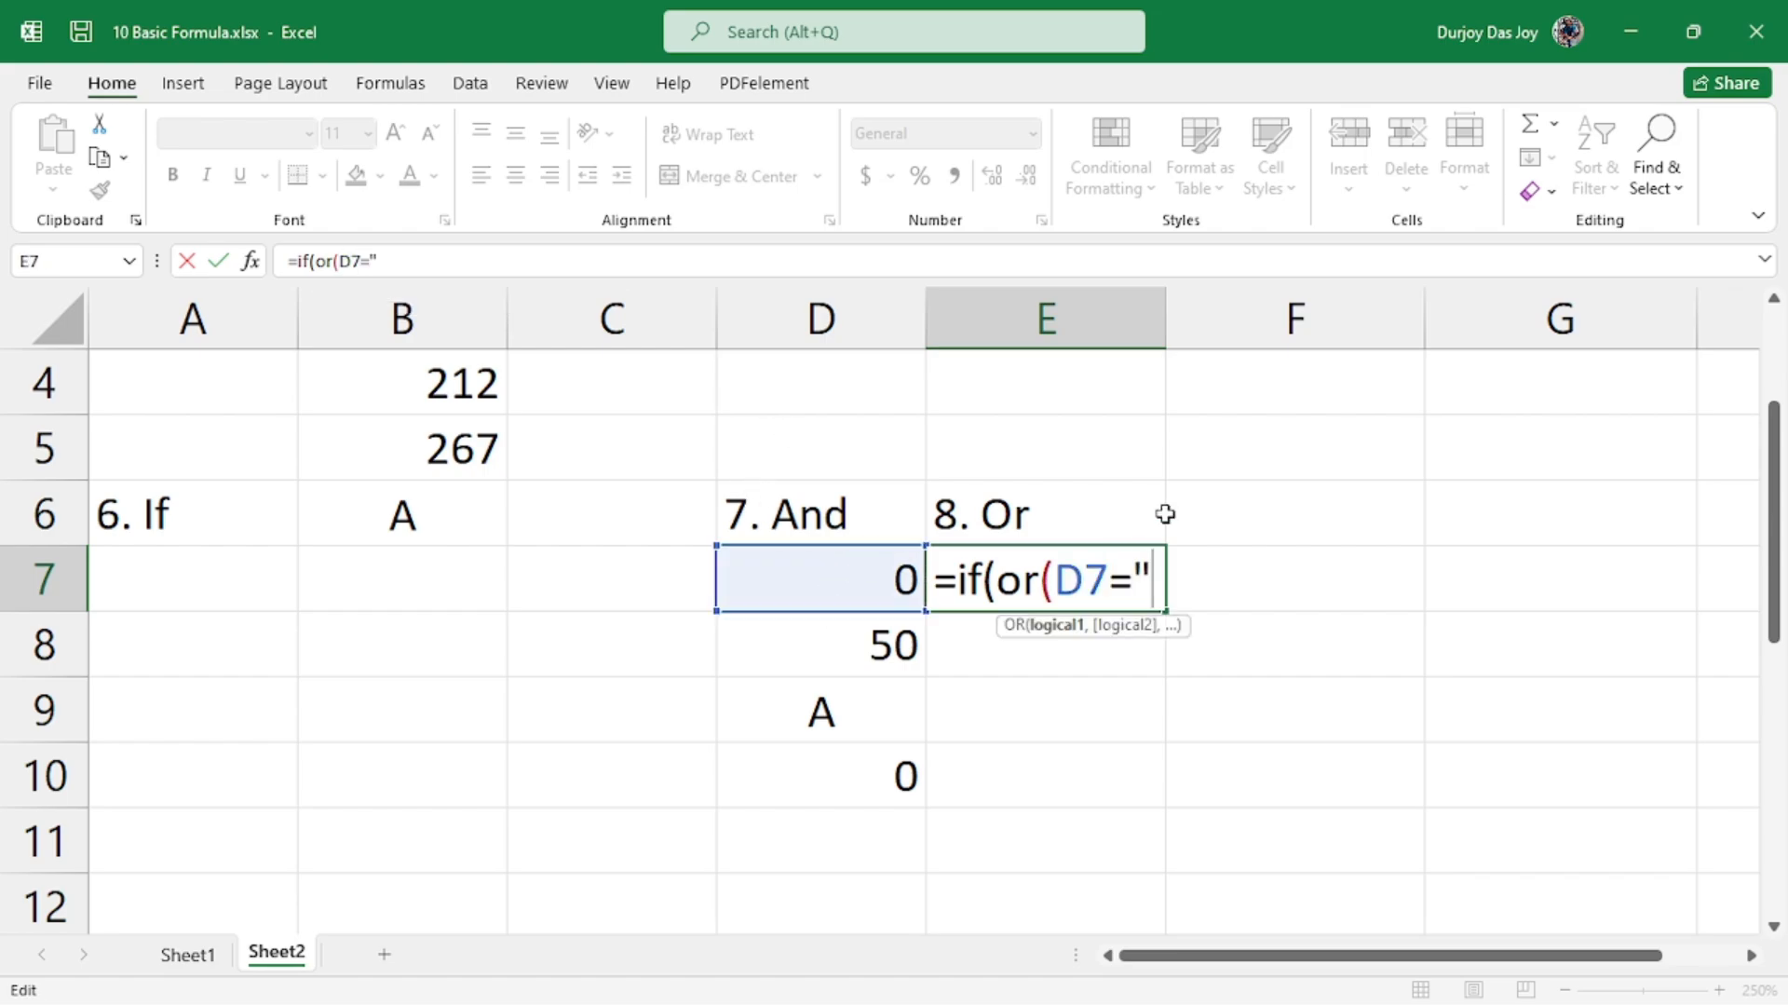
pyautogui.write('A"')
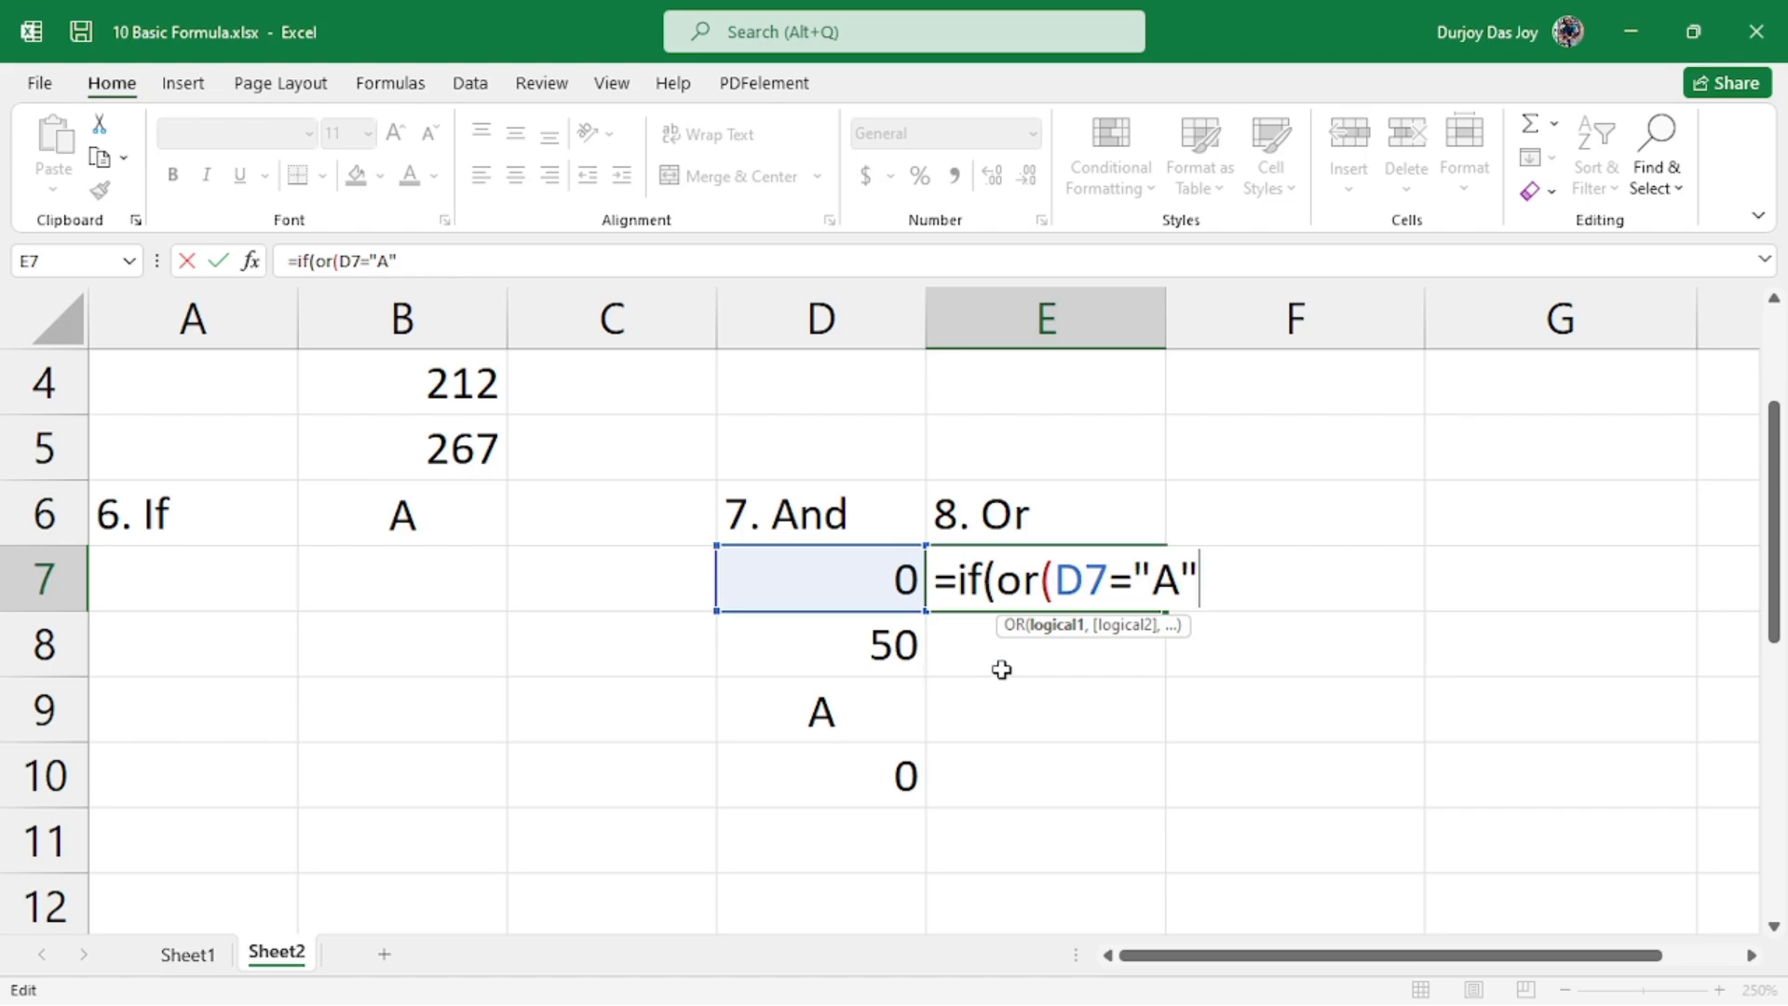
# - Add D8="A" and D9="A" as the second and third conditions of the OR function in E7
pyautogui.write(',')
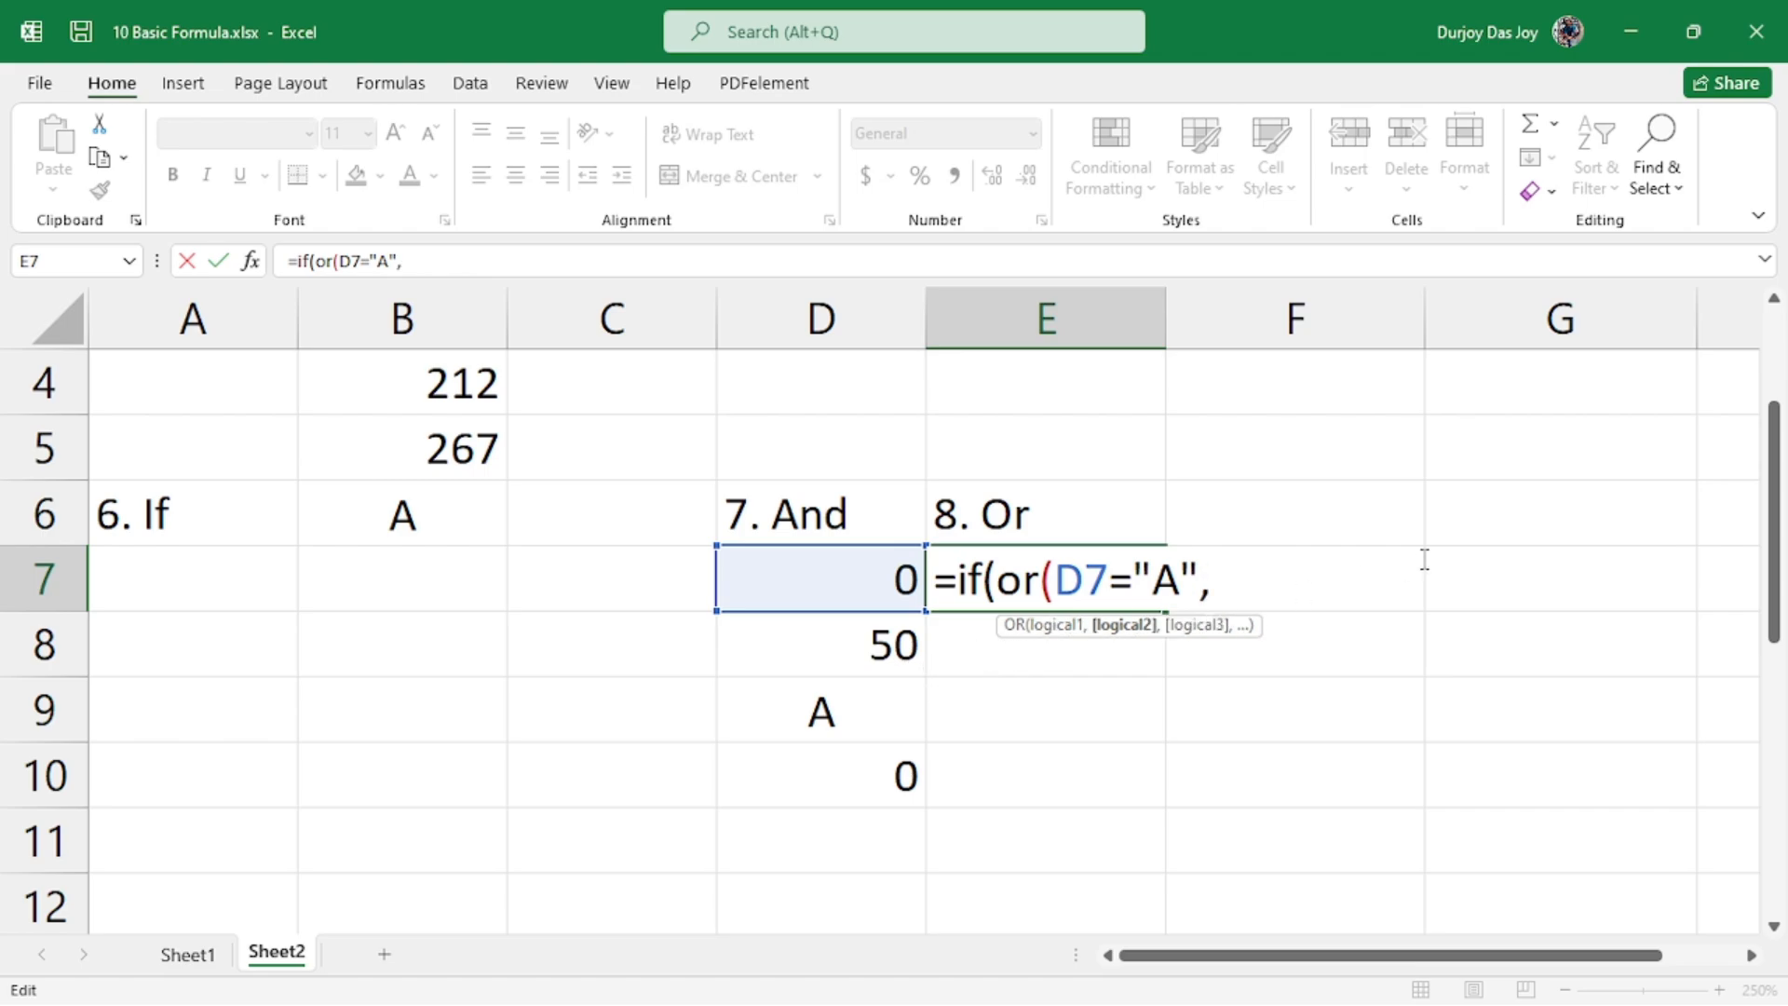
pyautogui.press('Down')
pyautogui.press('Left')
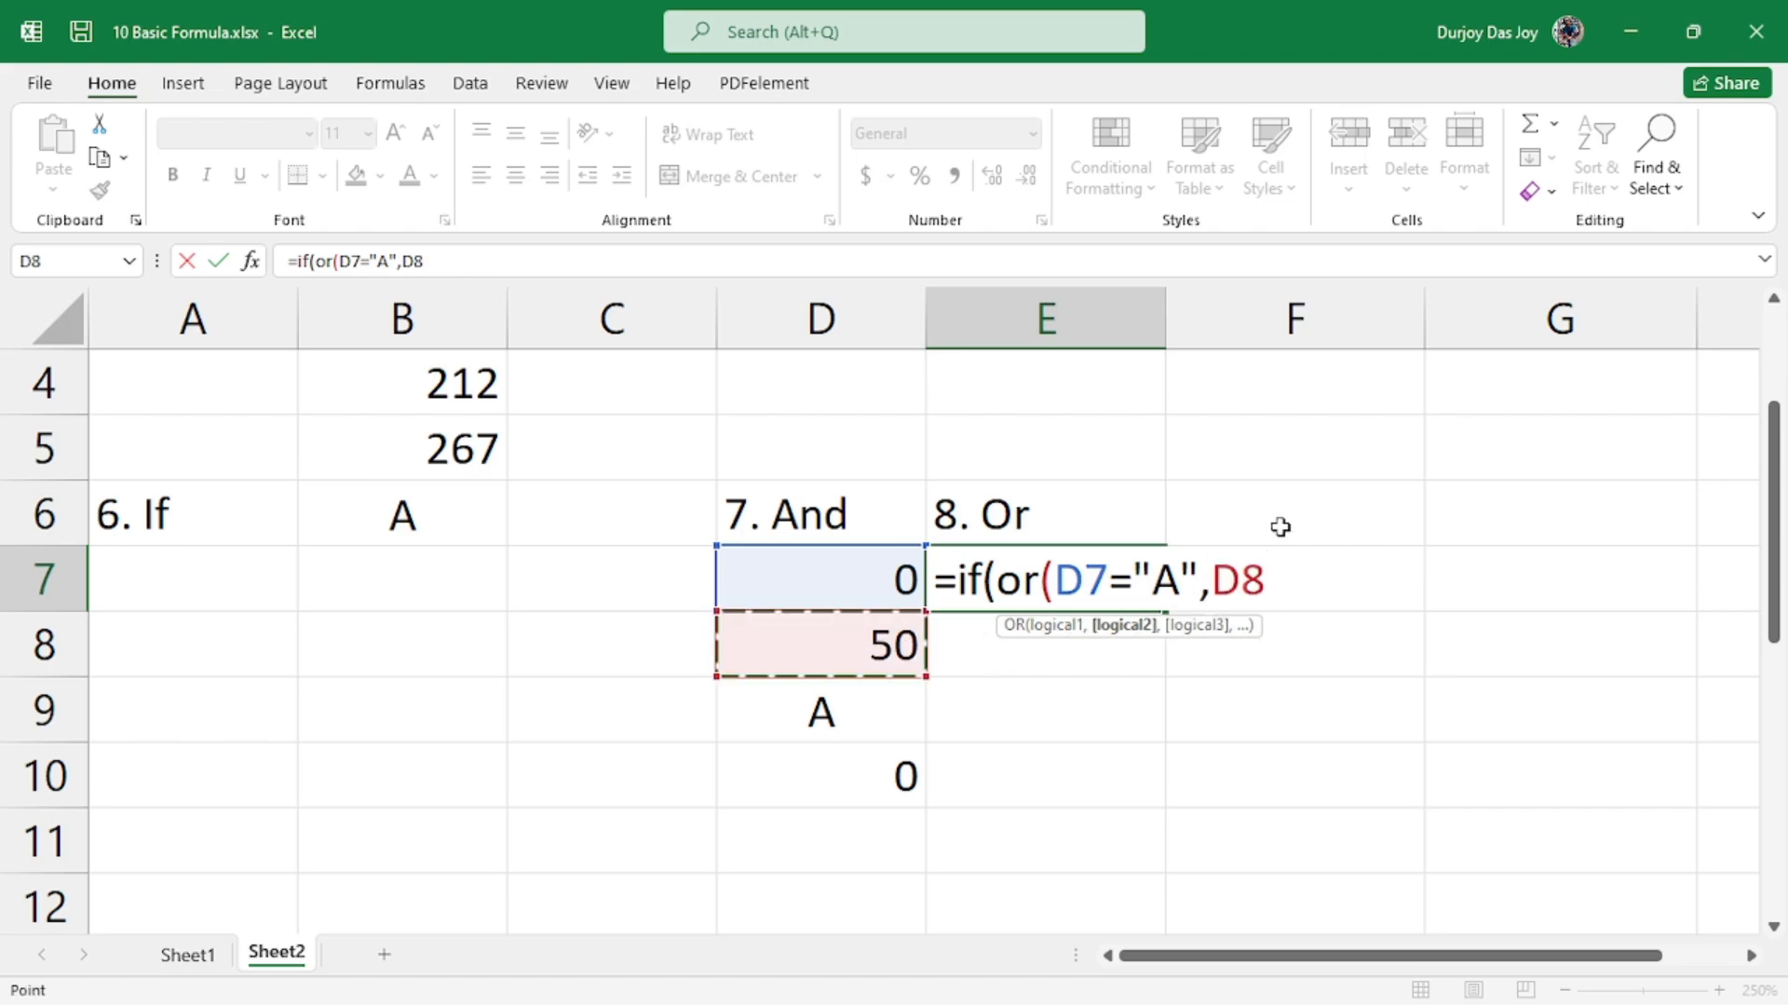
pyautogui.write('="A"')
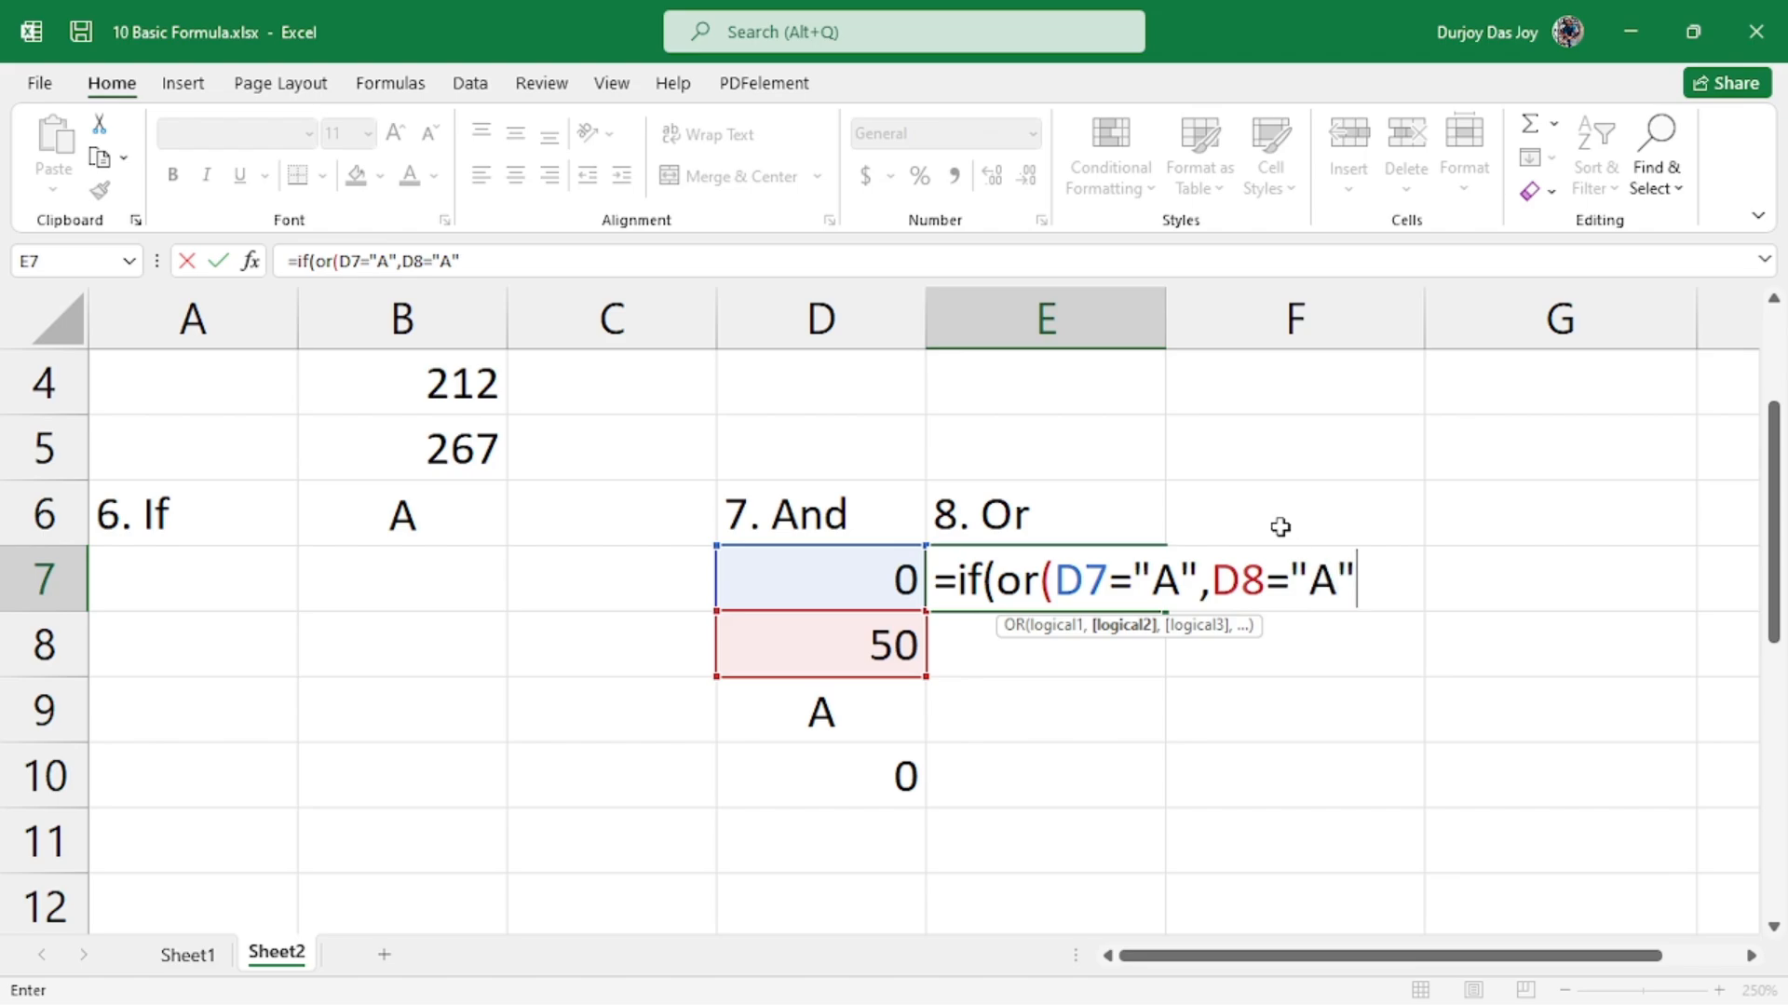
pyautogui.write(',')
pyautogui.click(829, 734)
pyautogui.write('=')
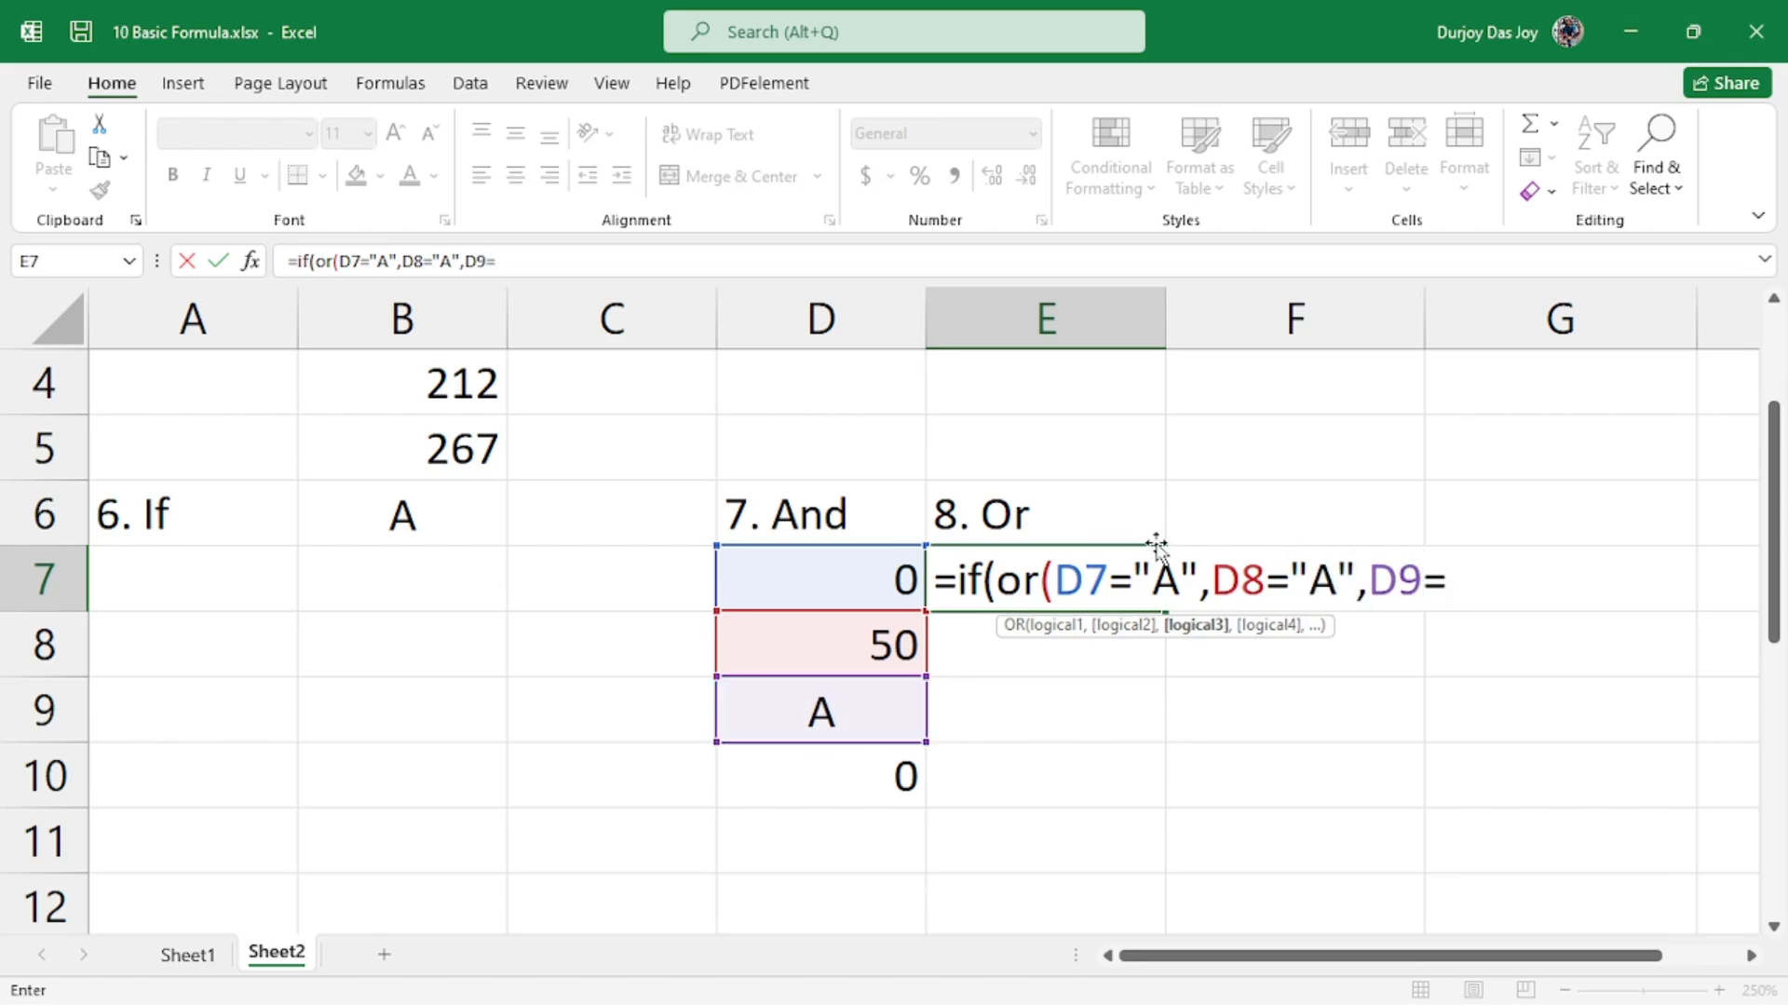
pyautogui.write('"A"')
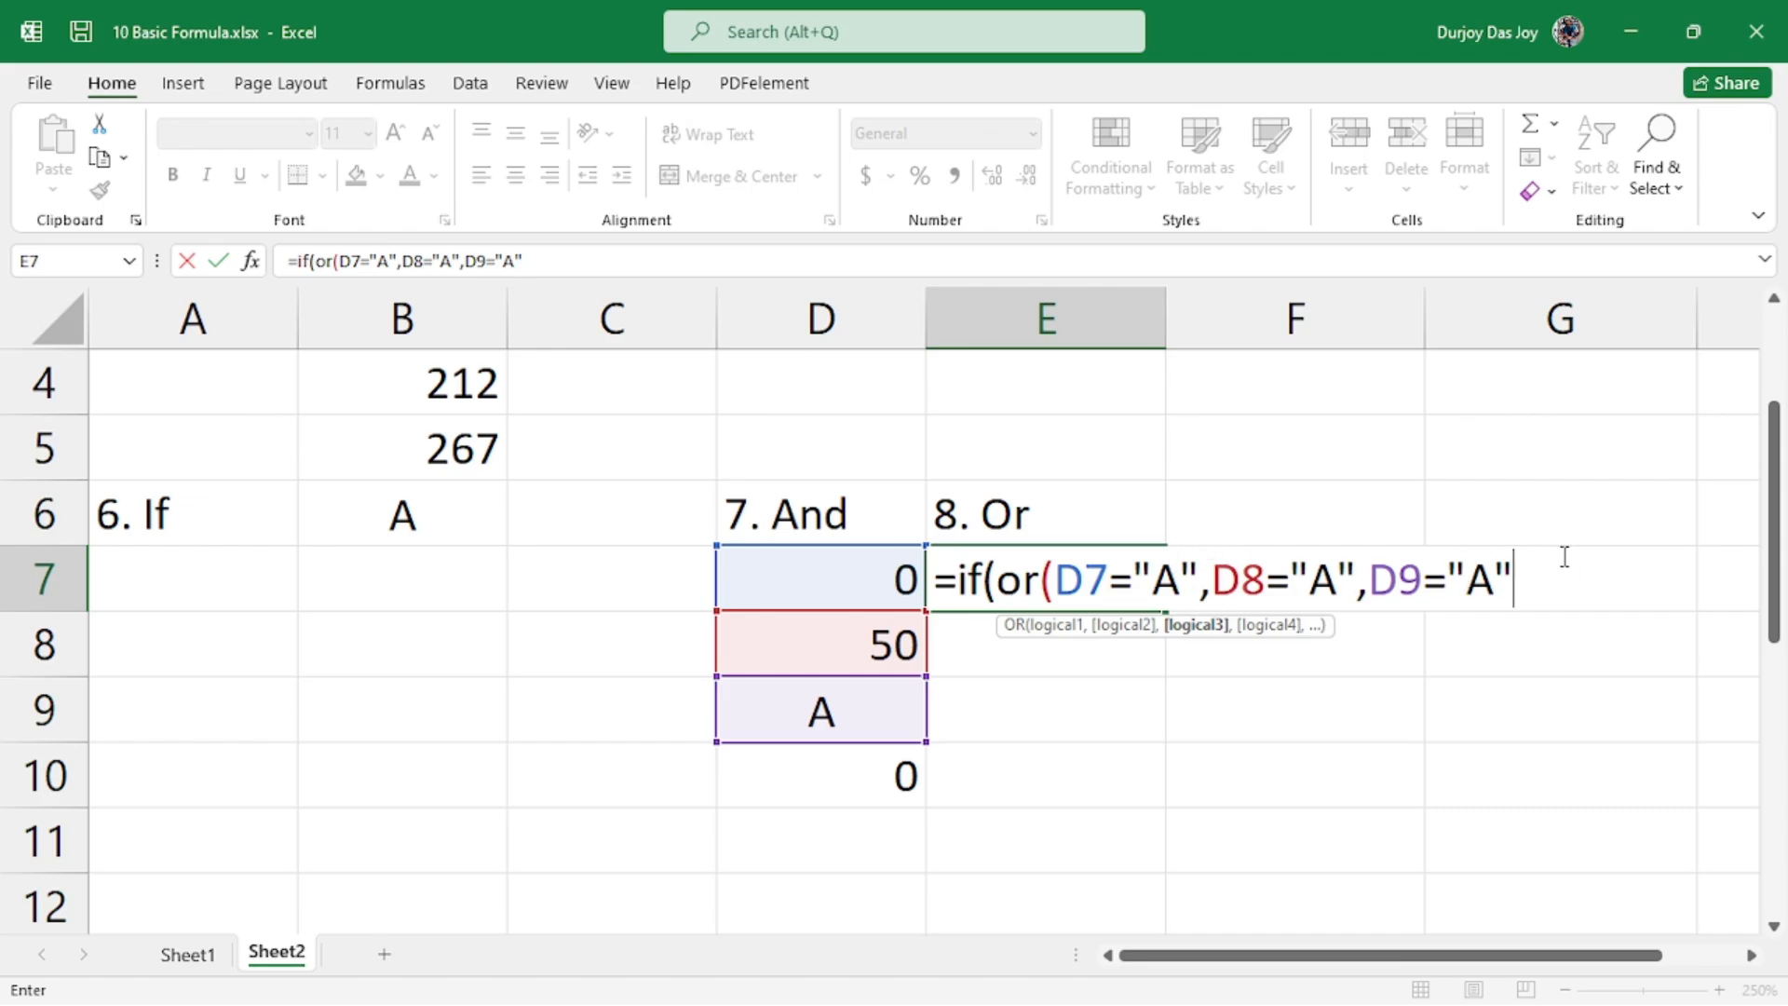
# - Add D10="A" as the fourth condition of the OR function in E7 and close the OR function
pyautogui.write(',')
pyautogui.scroll(1, 1158, 602)
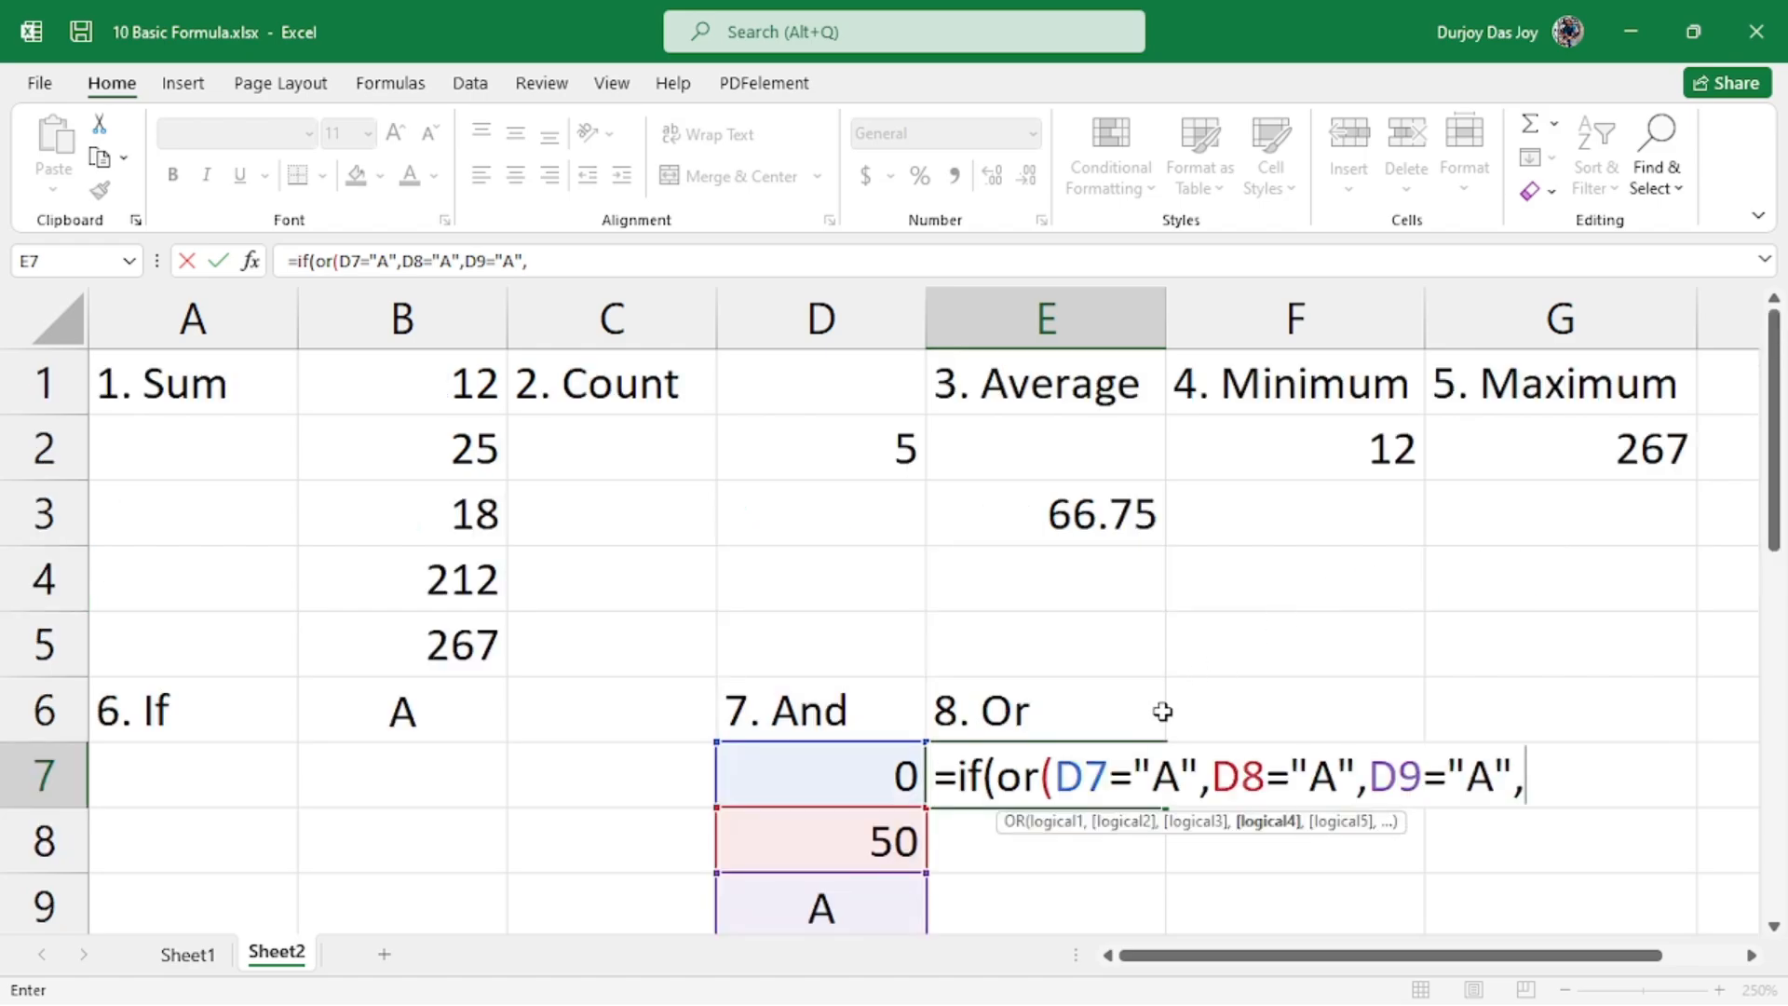
pyautogui.scroll(-3, 942, 662)
pyautogui.click(819, 382)
pyautogui.scroll(3, 1073, 639)
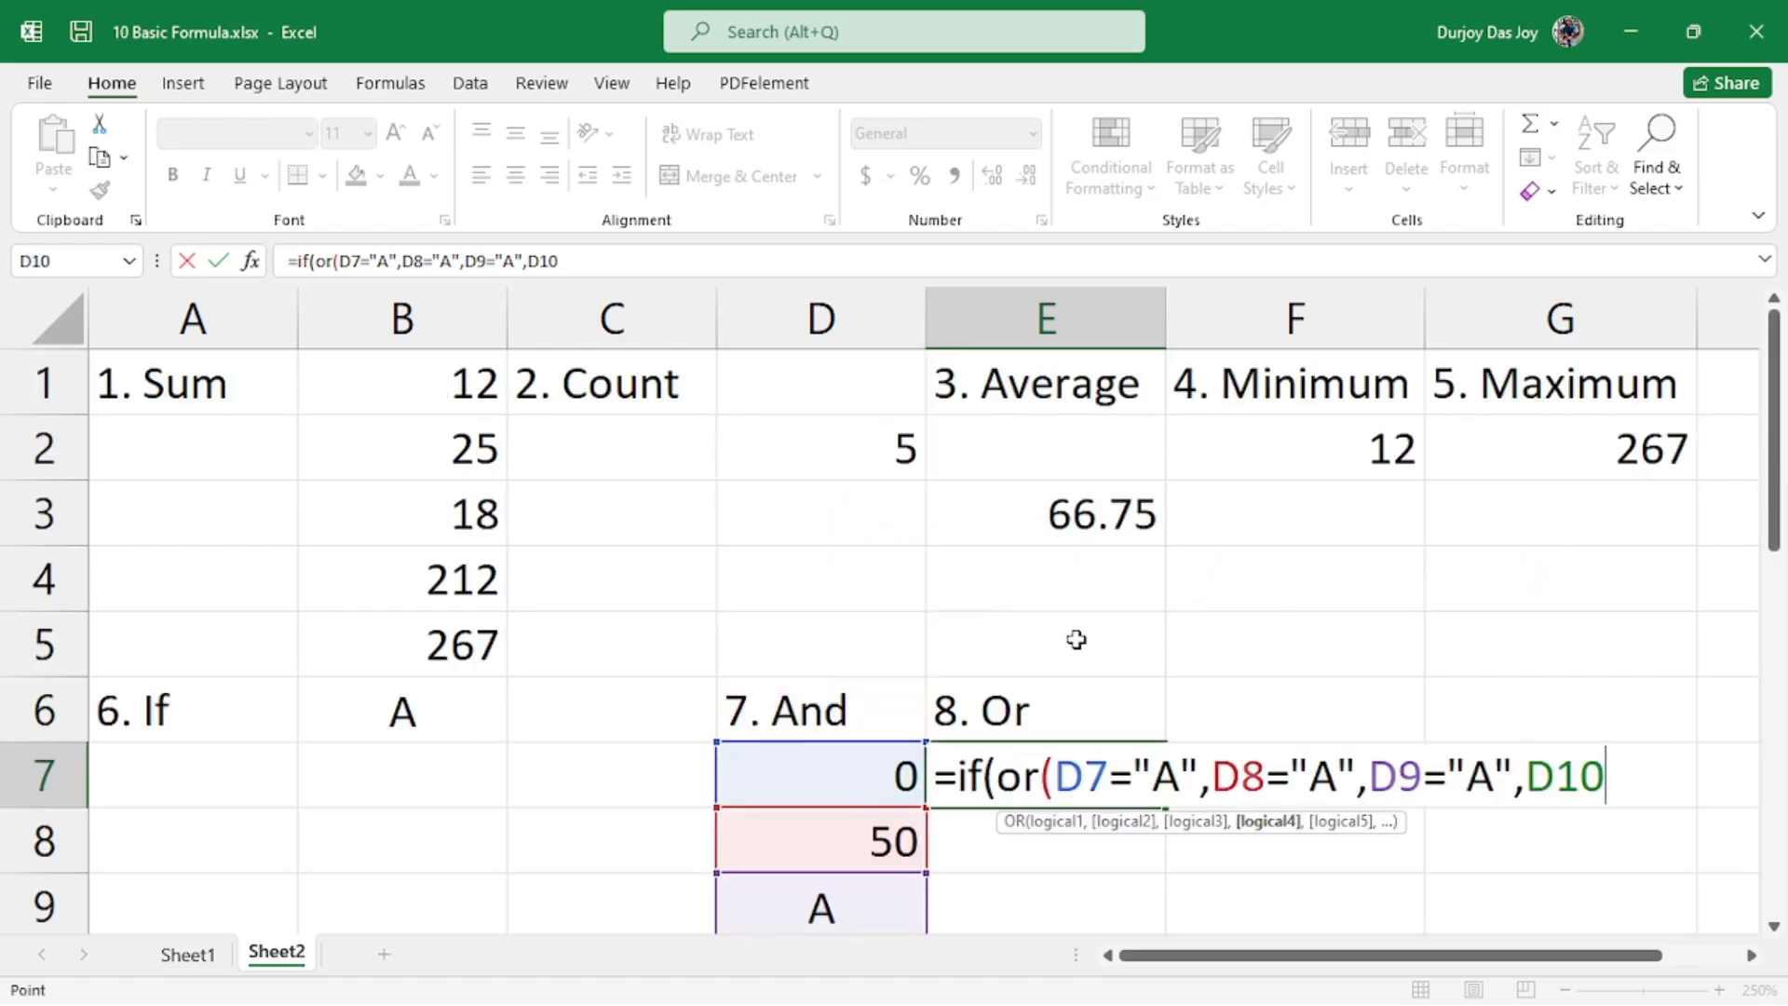
pyautogui.scroll(-1, 1071, 634)
pyautogui.write('=')
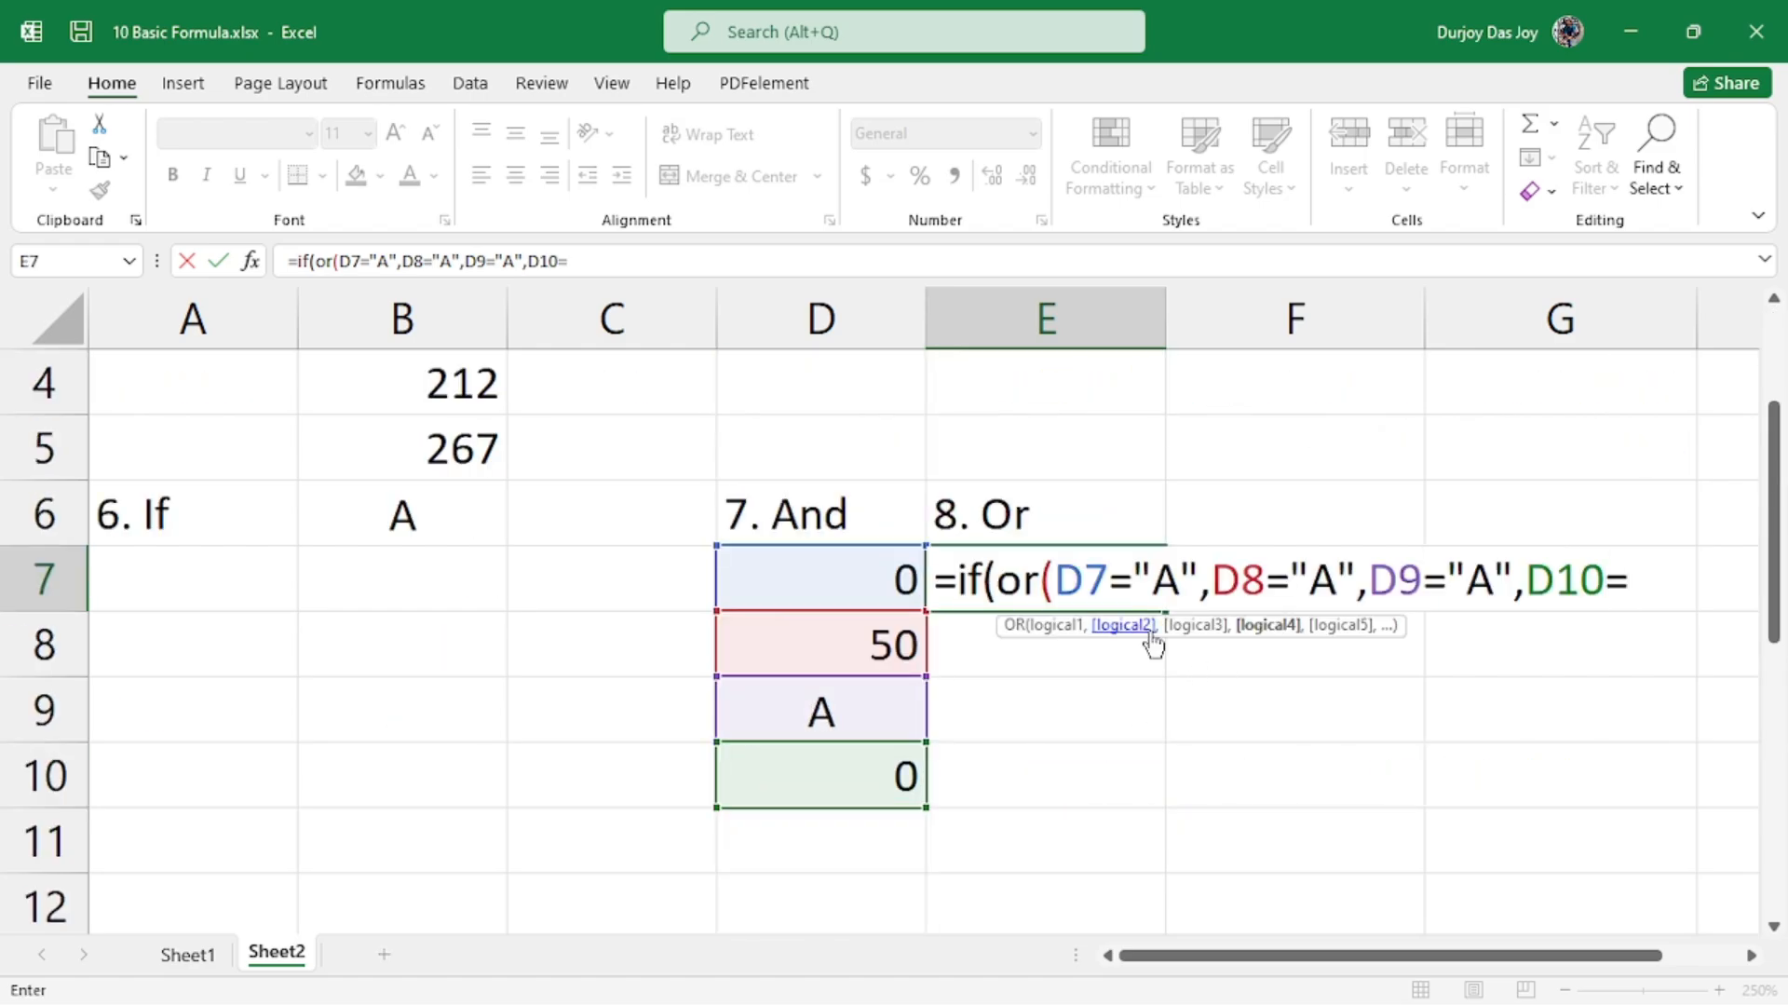
pyautogui.write('"A")')
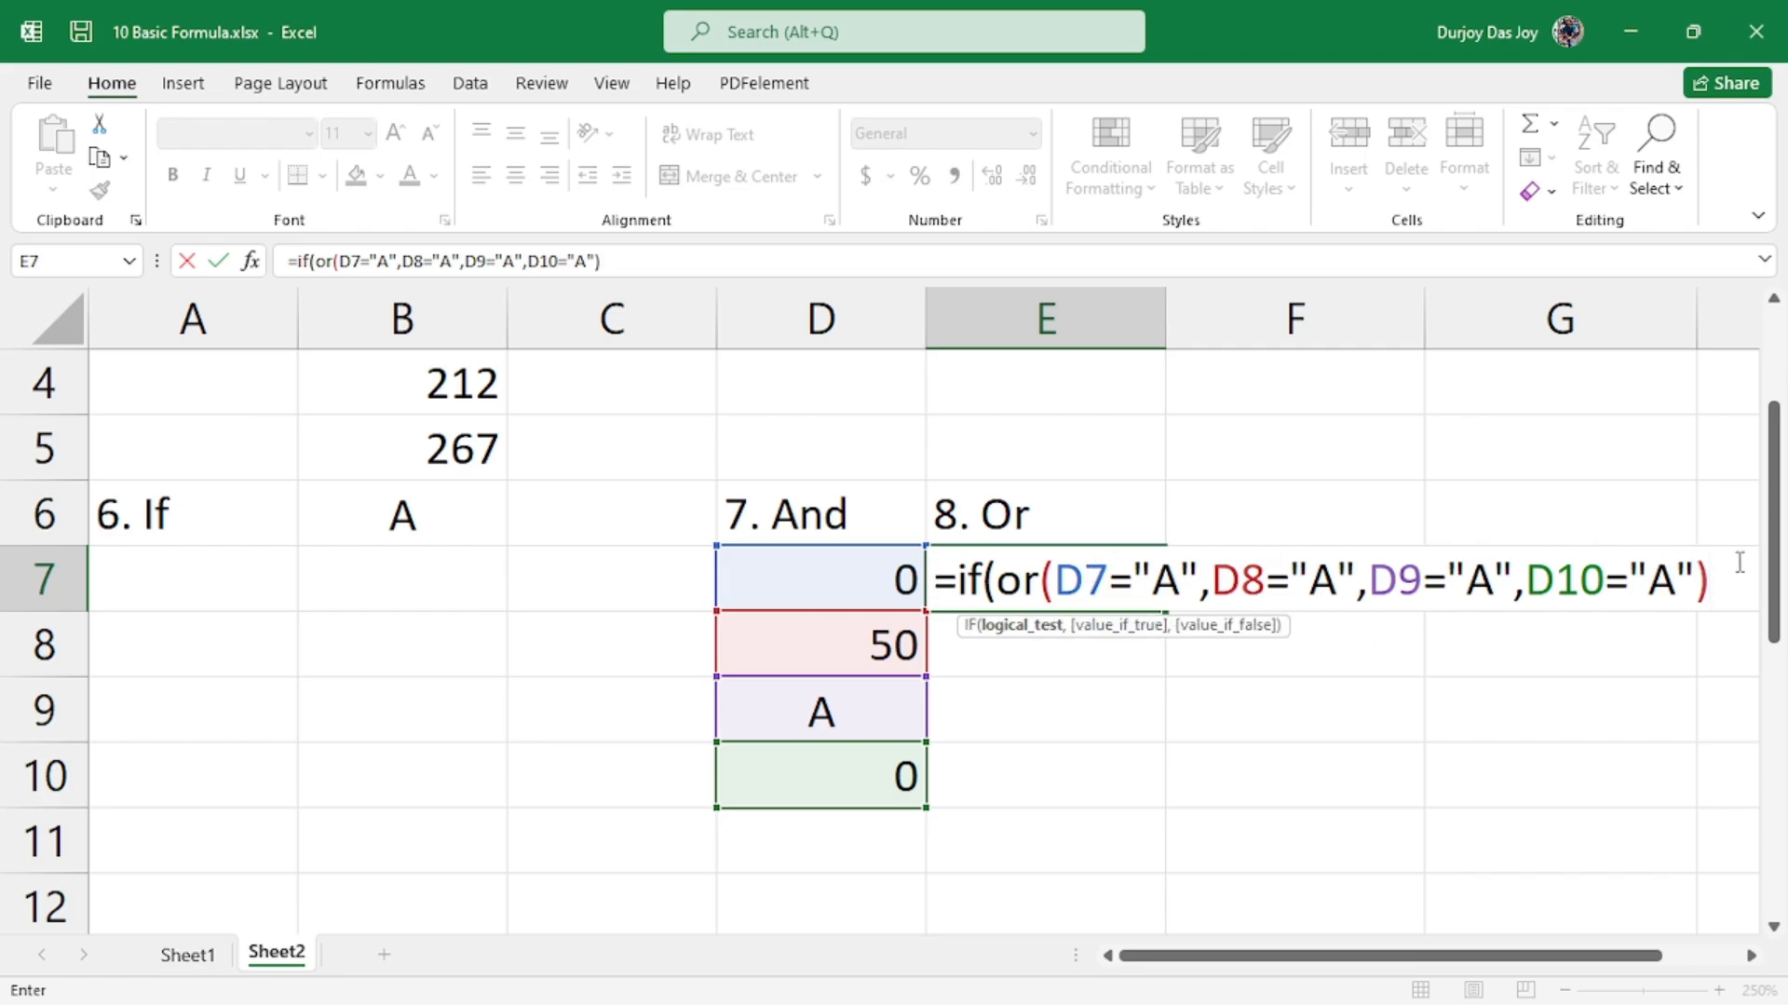
# - Complete the IF formula in E7 with "Fail" as the value if true and D7 as the value if false
pyautogui.write(',')
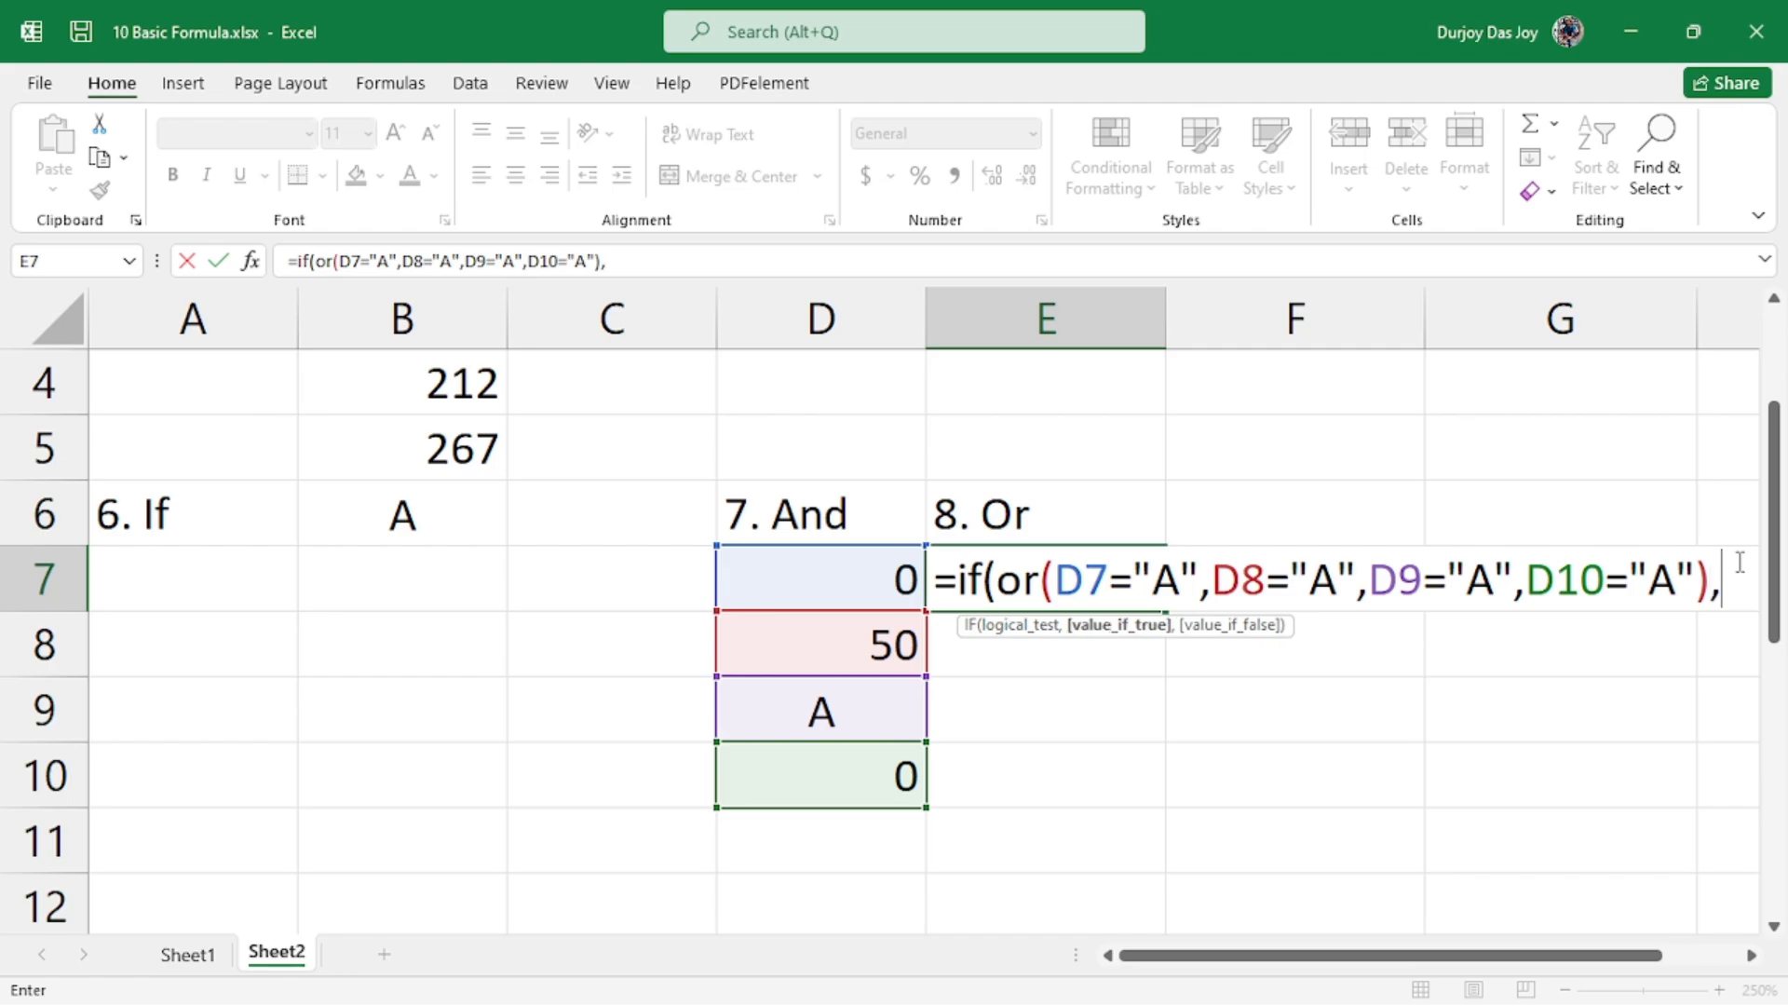
pyautogui.write('"F')
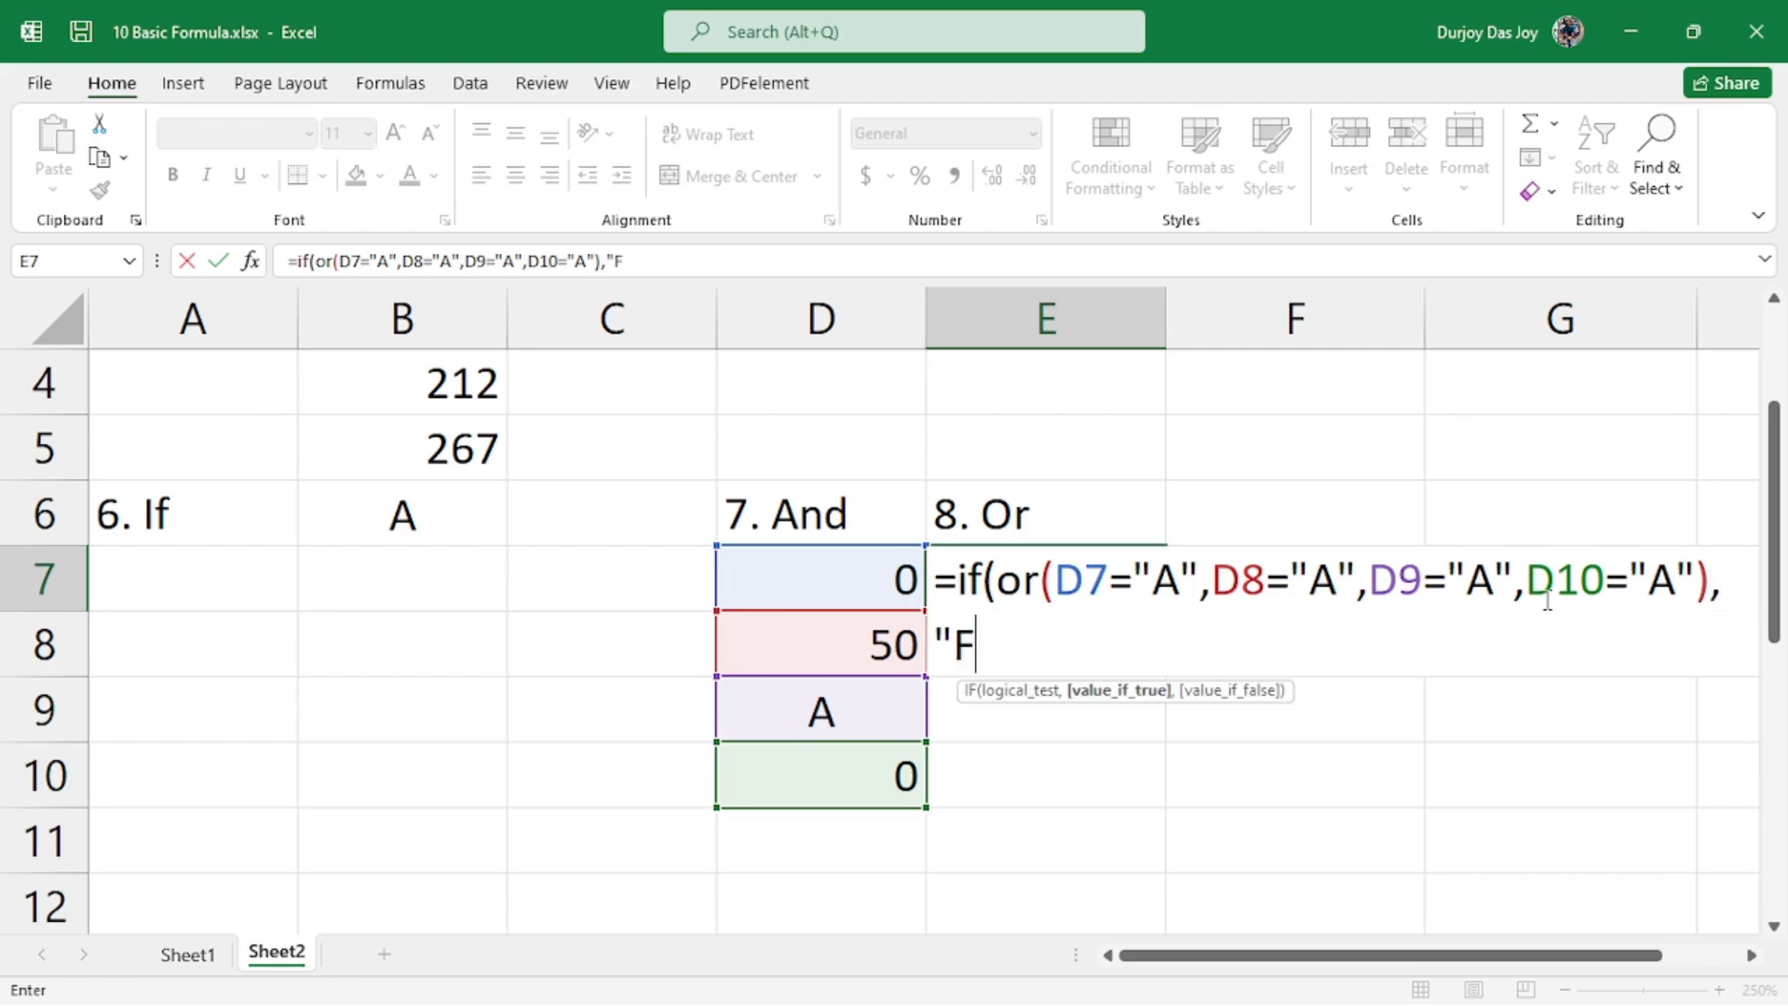
pyautogui.write('ail",')
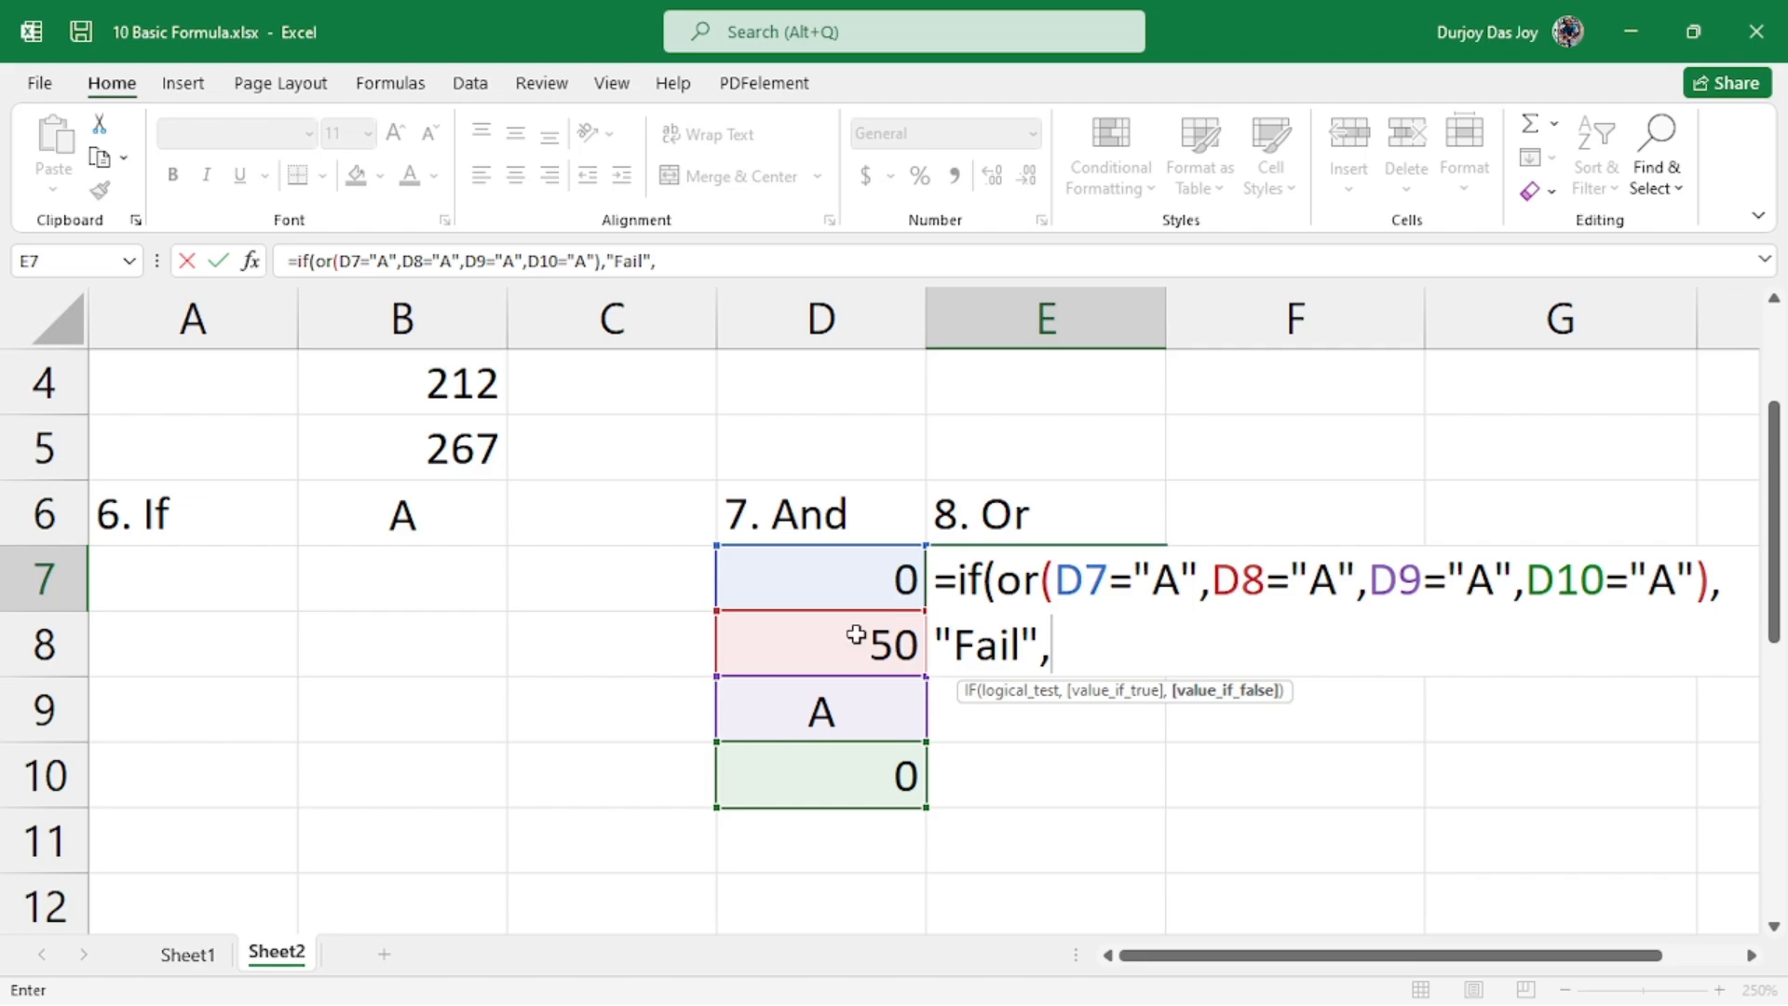
pyautogui.click(893, 583)
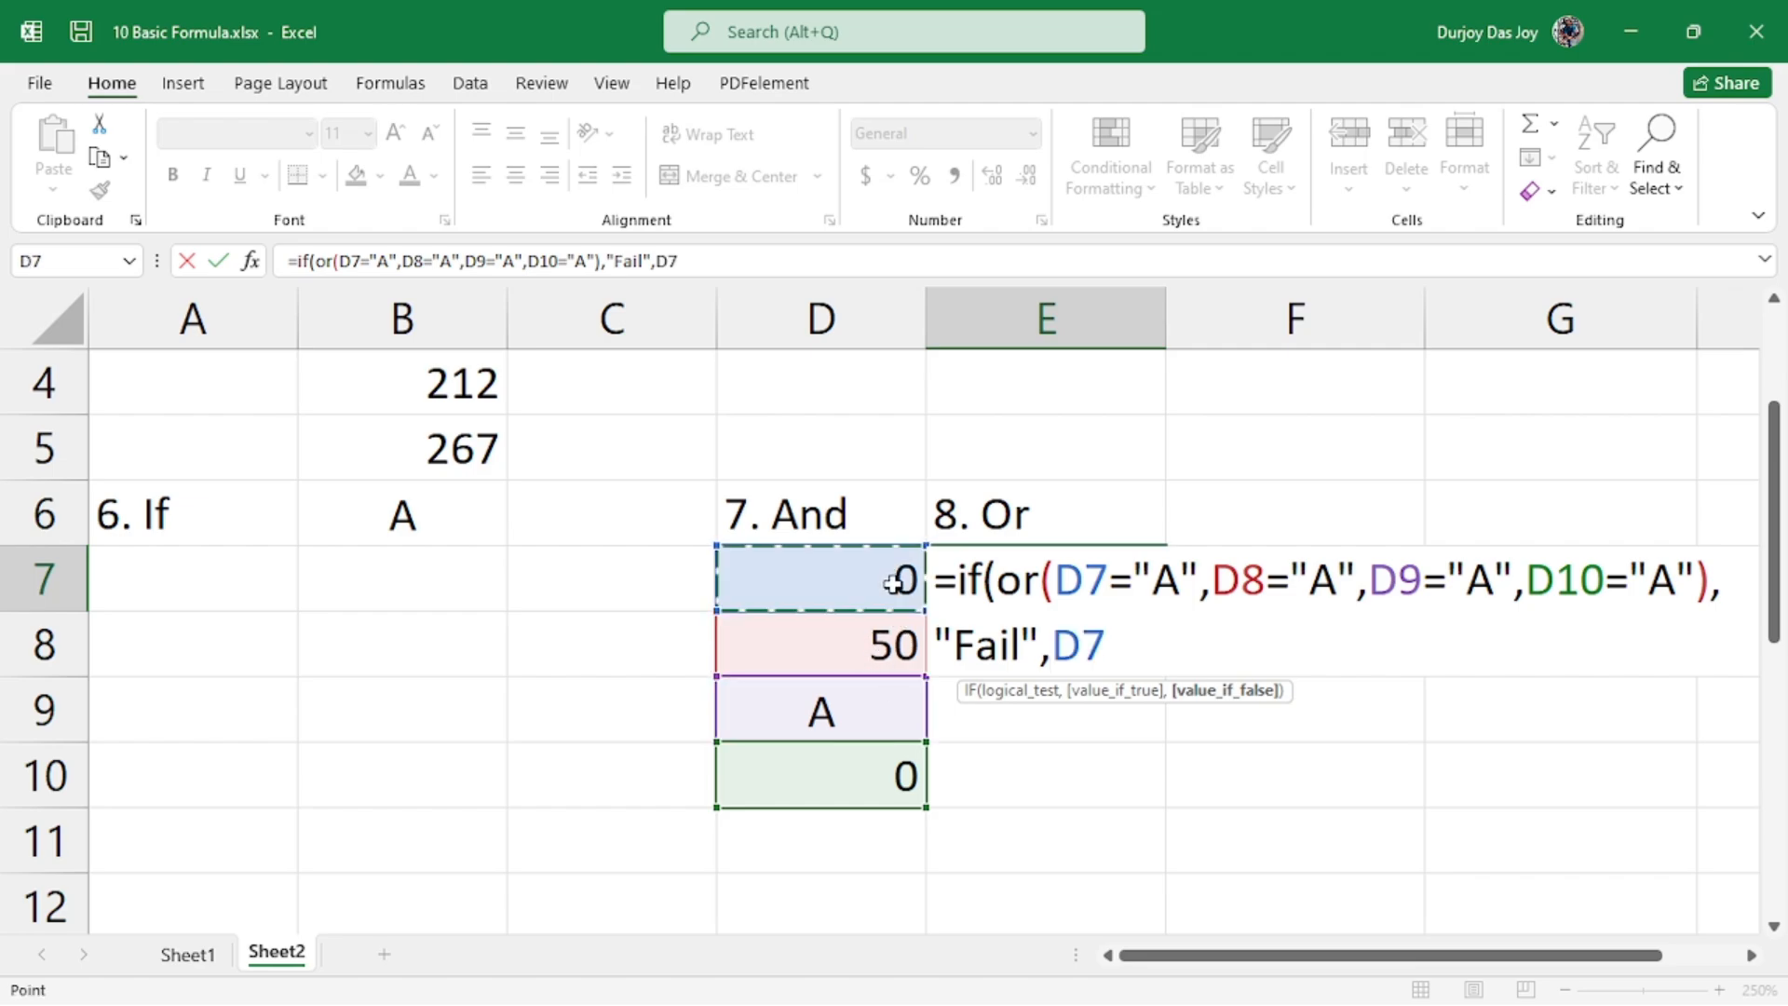
pyautogui.write(')')
pyautogui.press('Return')
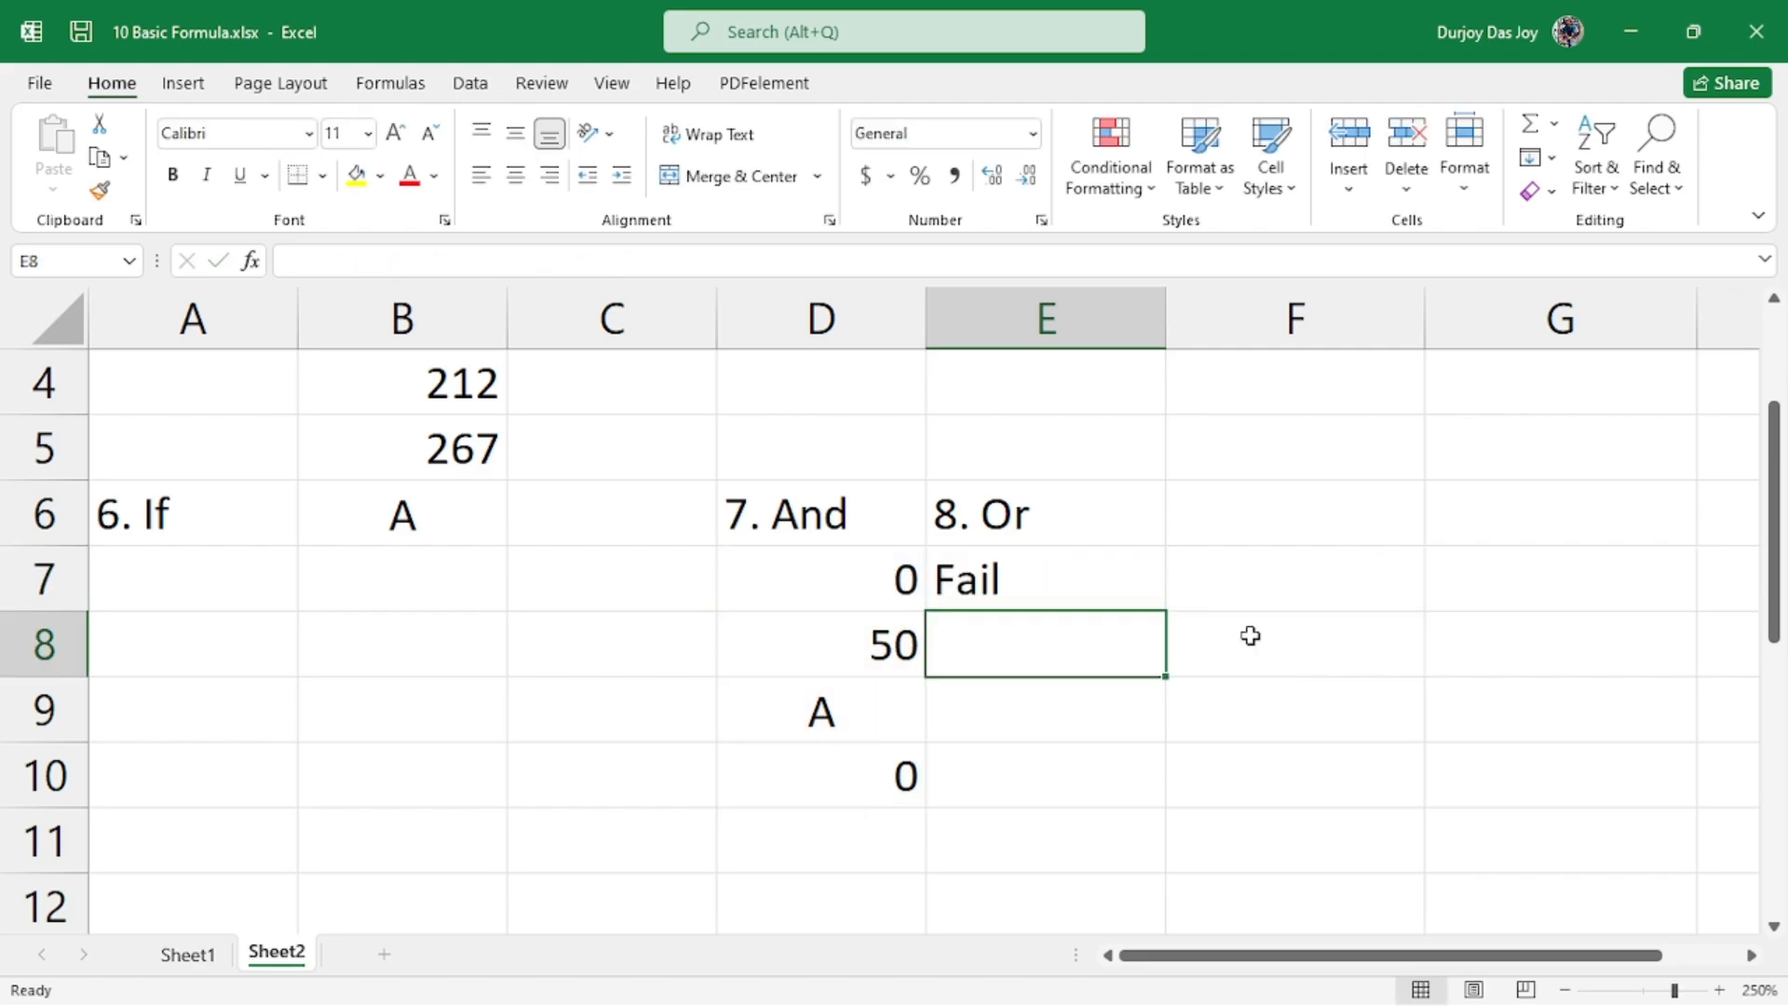
# - Check the IF and OR formula in E7, and replace the letter in cell D9 with 50
pyautogui.doubleClick(1025, 581)
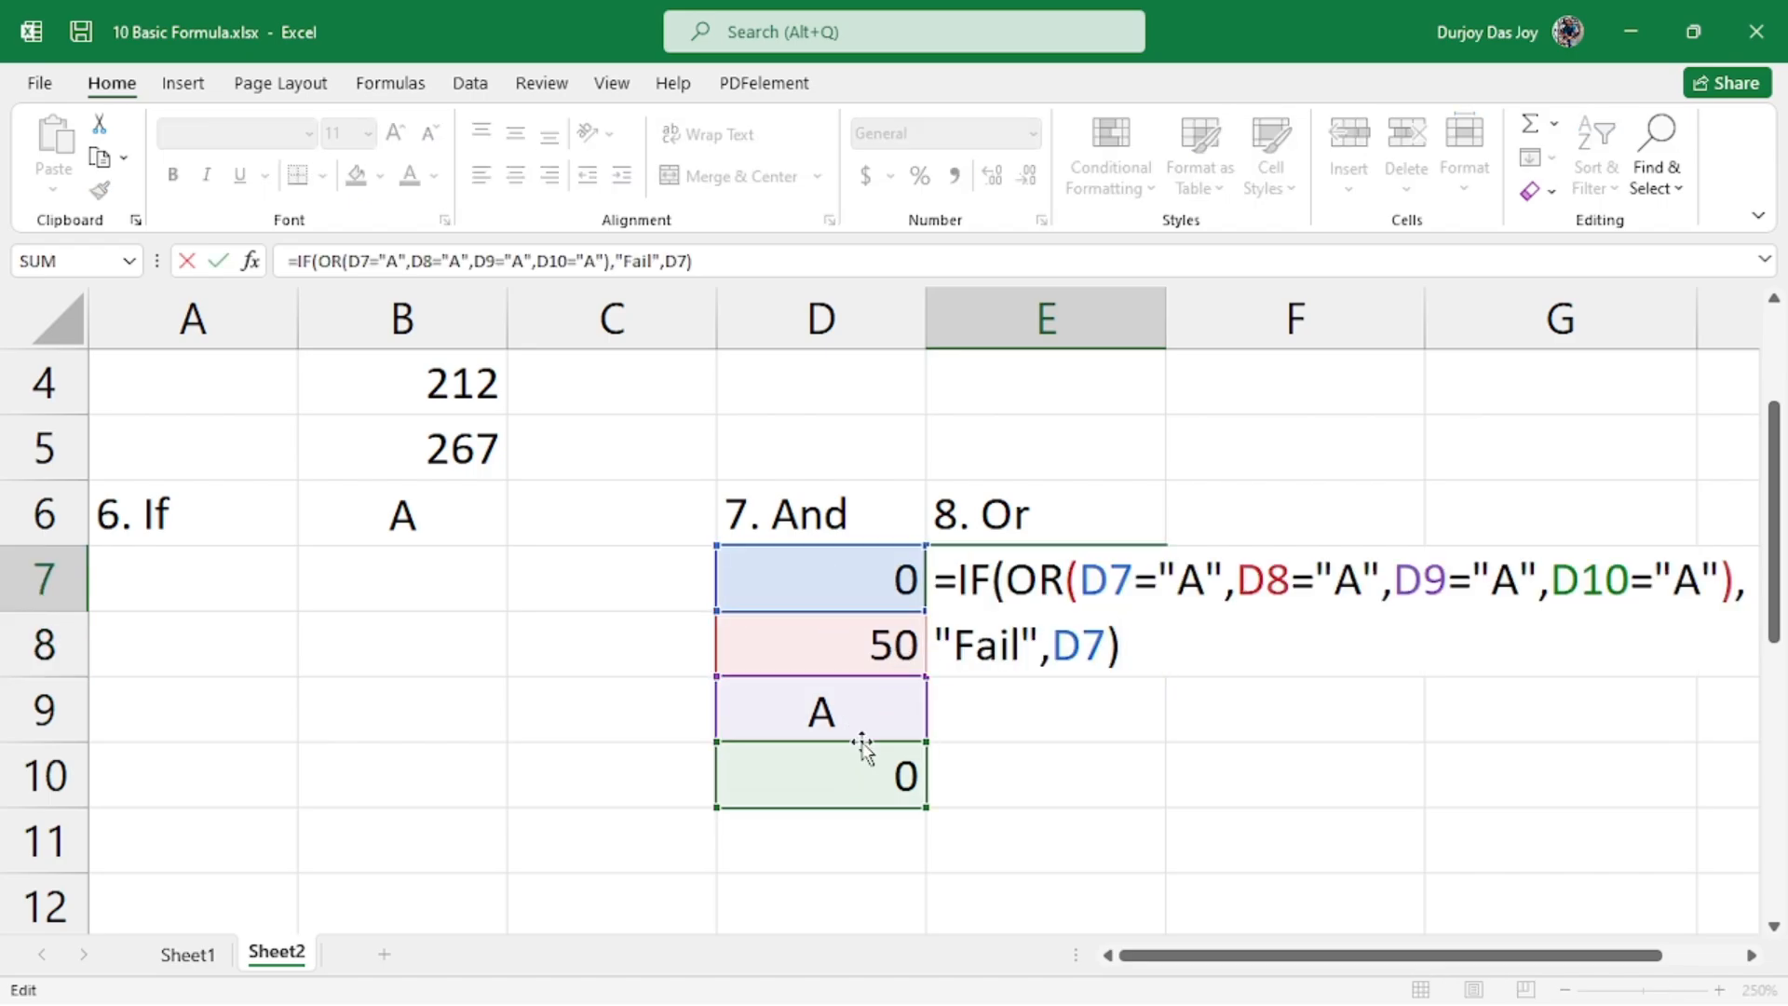
pyautogui.press('Return')
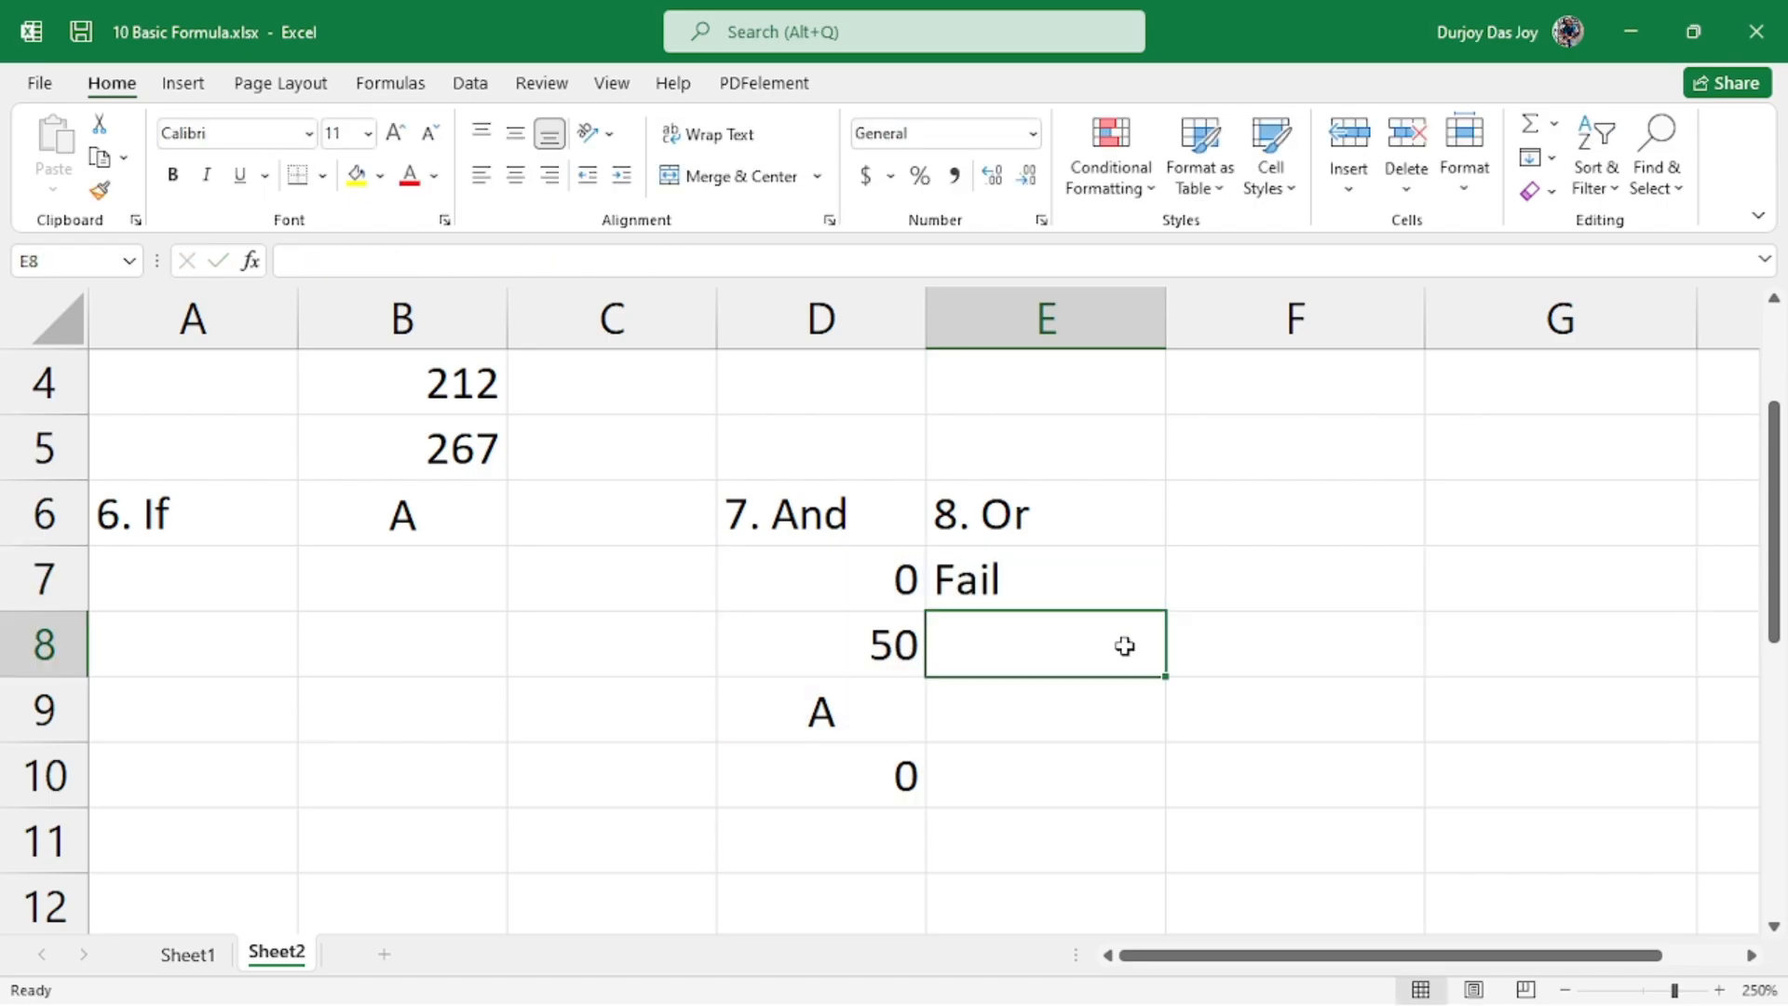
pyautogui.doubleClick(1033, 587)
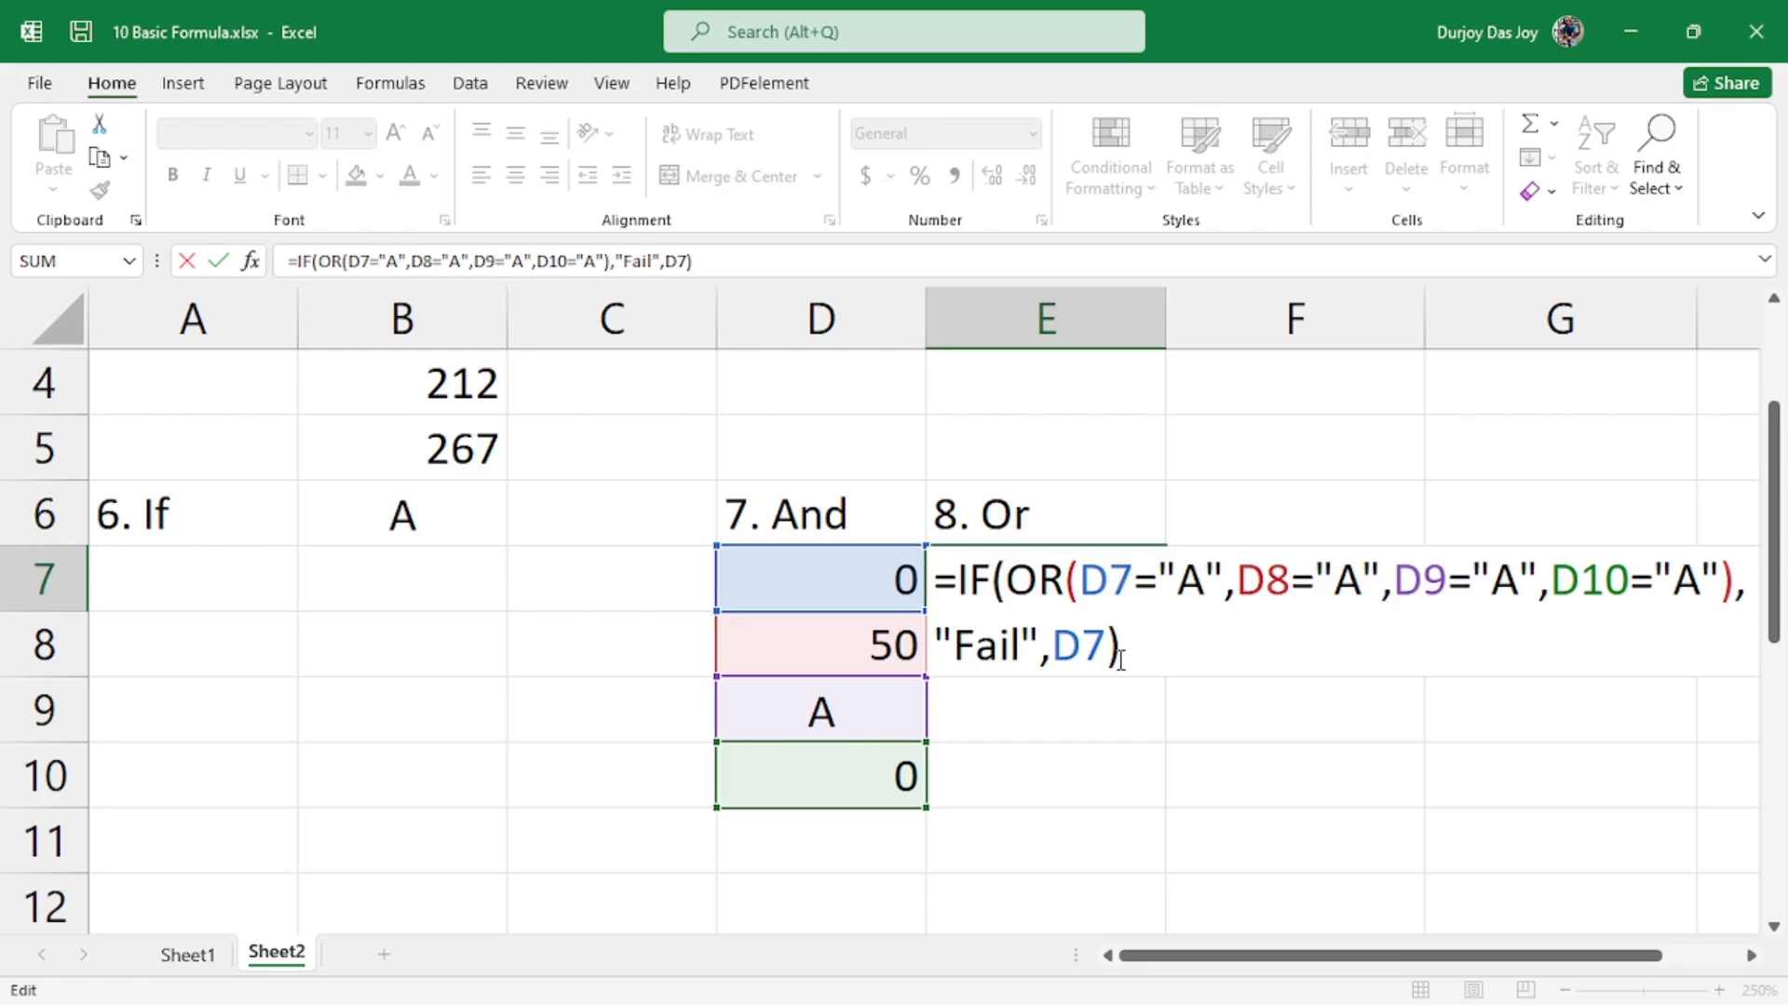
pyautogui.press('Return')
pyautogui.click(822, 712)
pyautogui.write('50')
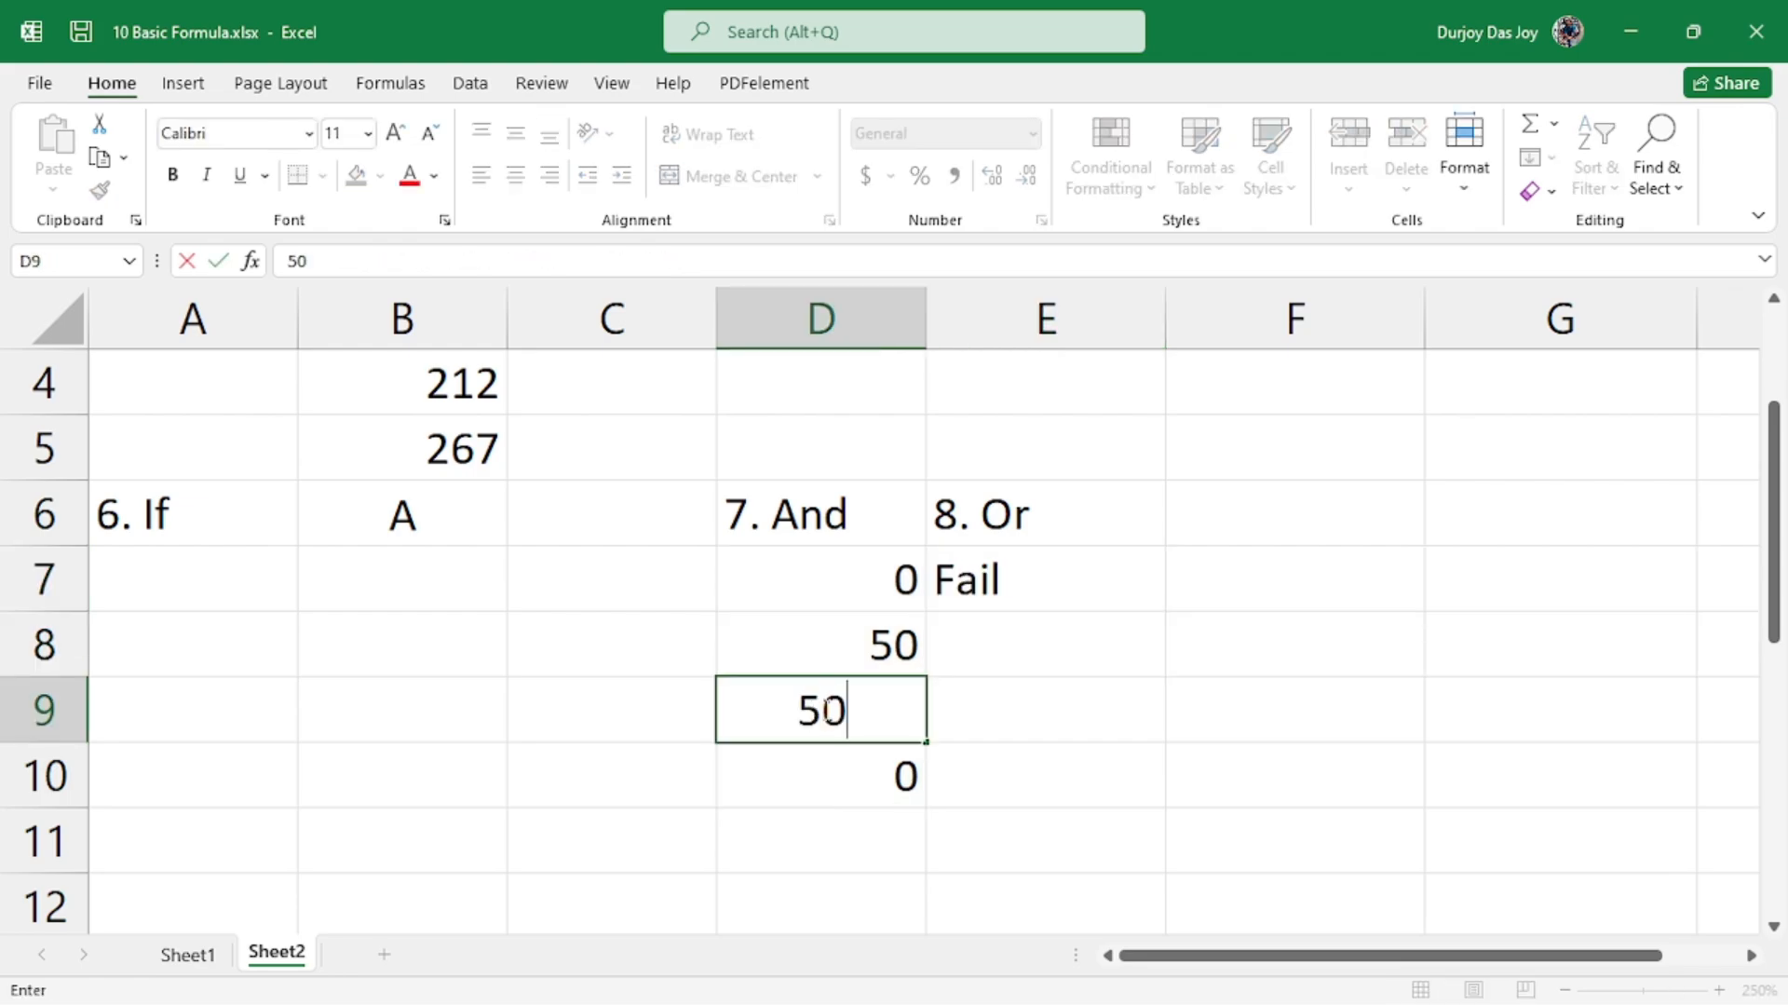
pyautogui.click(1066, 579)
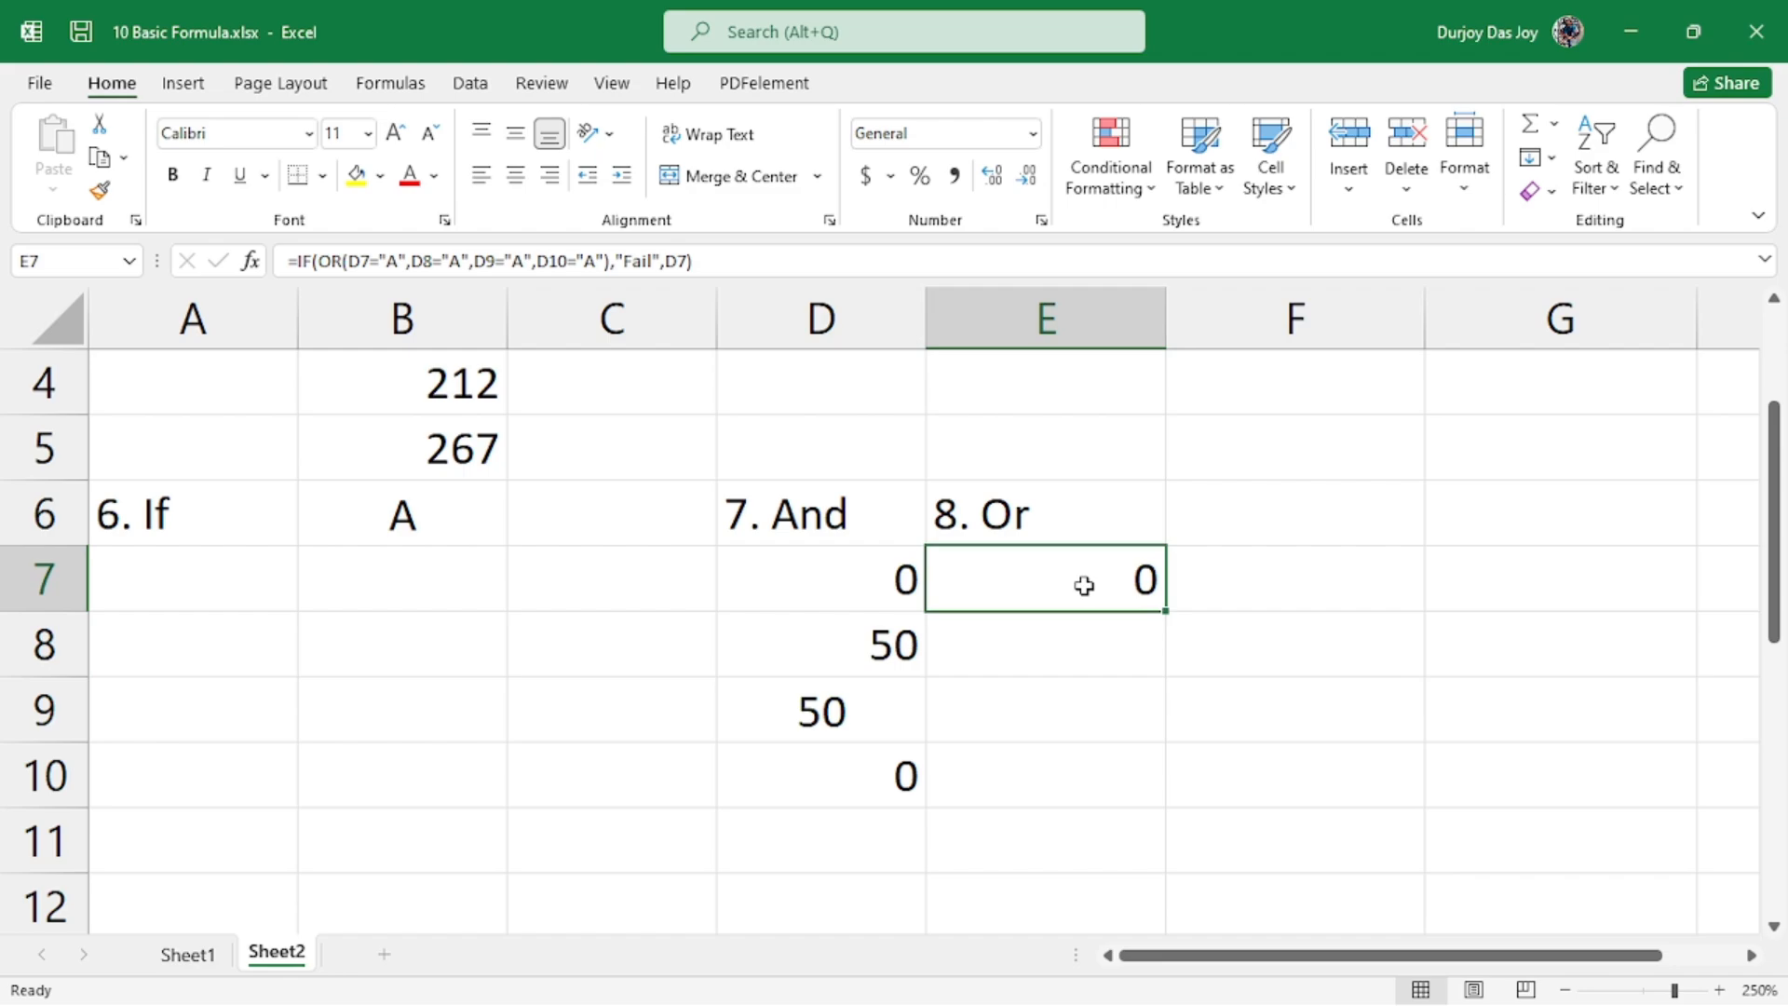
# - Replace the value-if-false argument of the IF formula in E7 with SUM(D7:D10)
pyautogui.click(890, 617)
pyautogui.doubleClick(1020, 582)
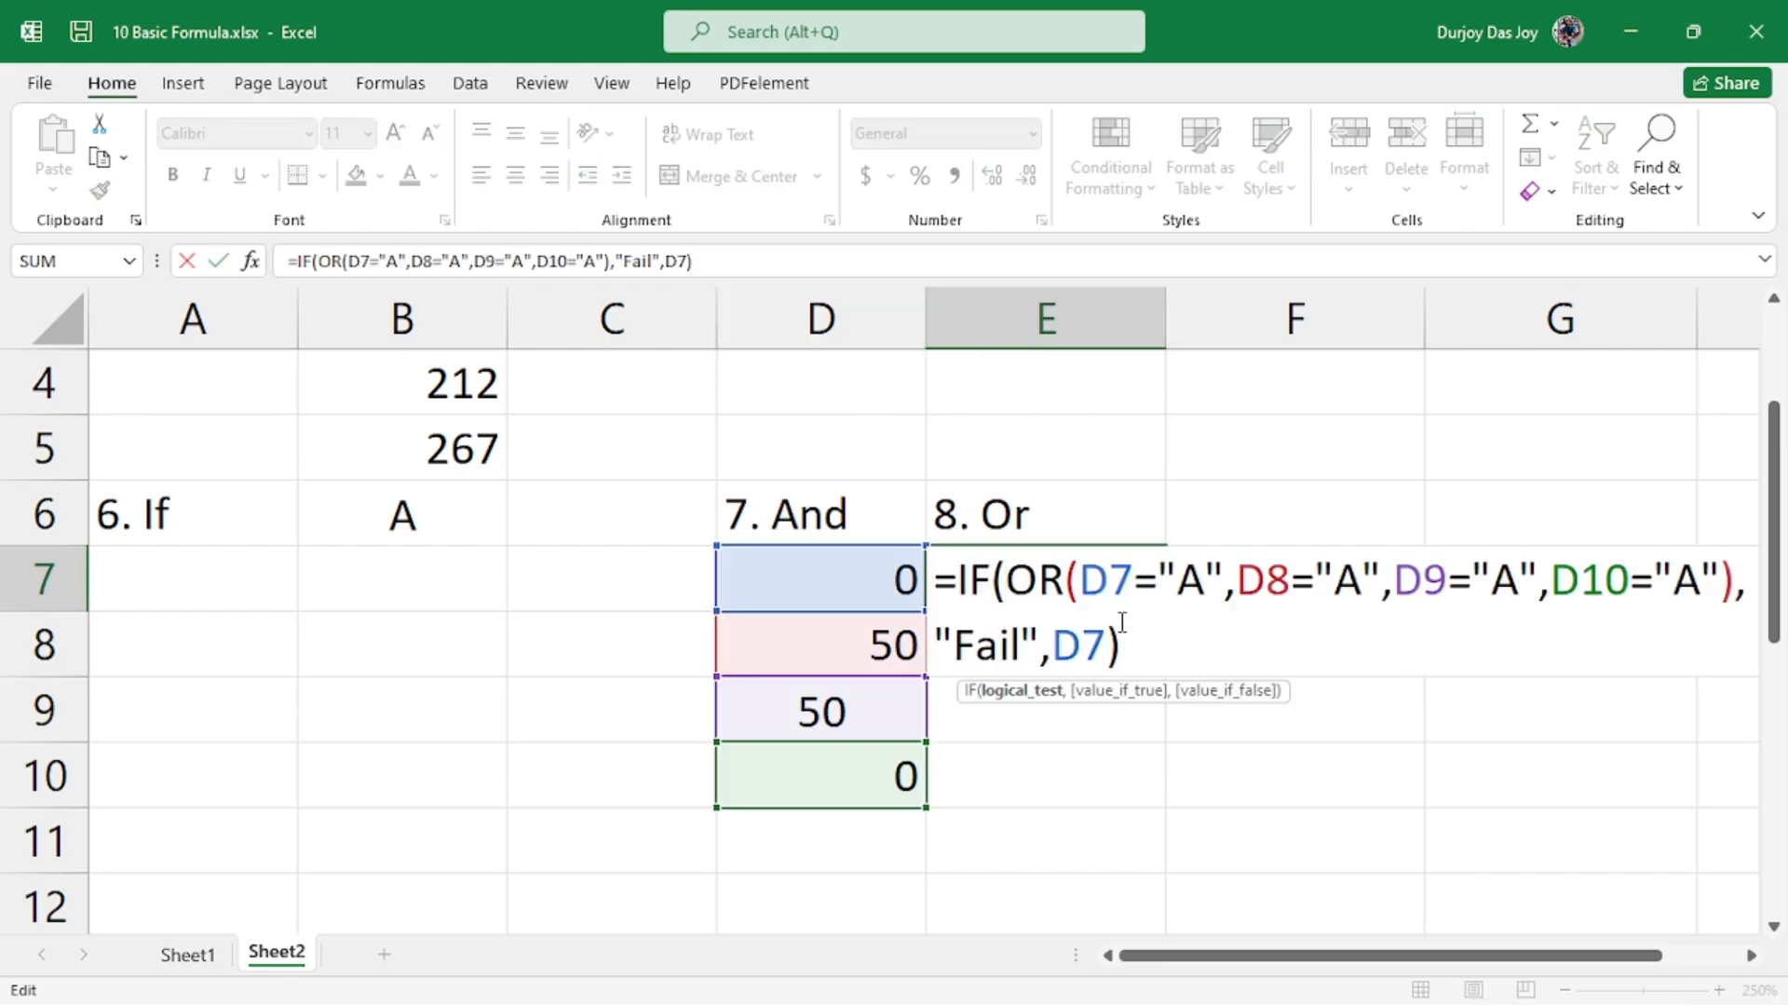
pyautogui.moveTo(1108, 645); pyautogui.dragTo(1055, 645)
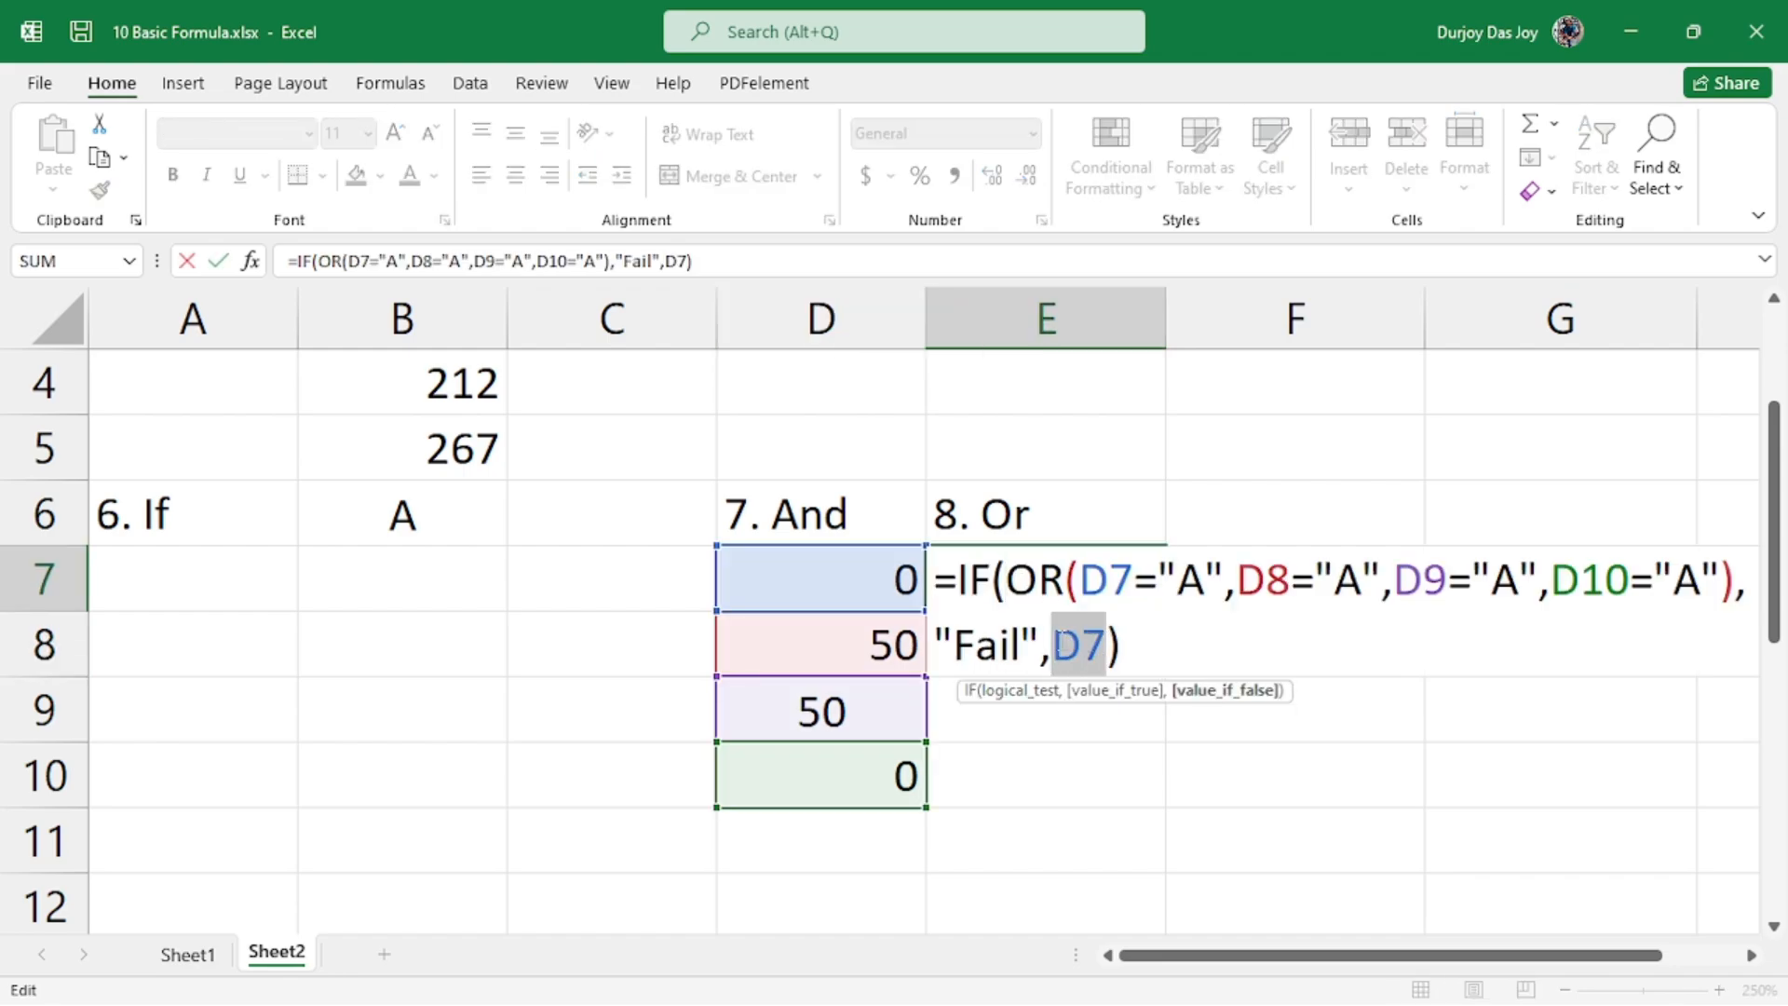
pyautogui.write('sum(')
pyautogui.moveTo(843, 579); pyautogui.dragTo(849, 758)
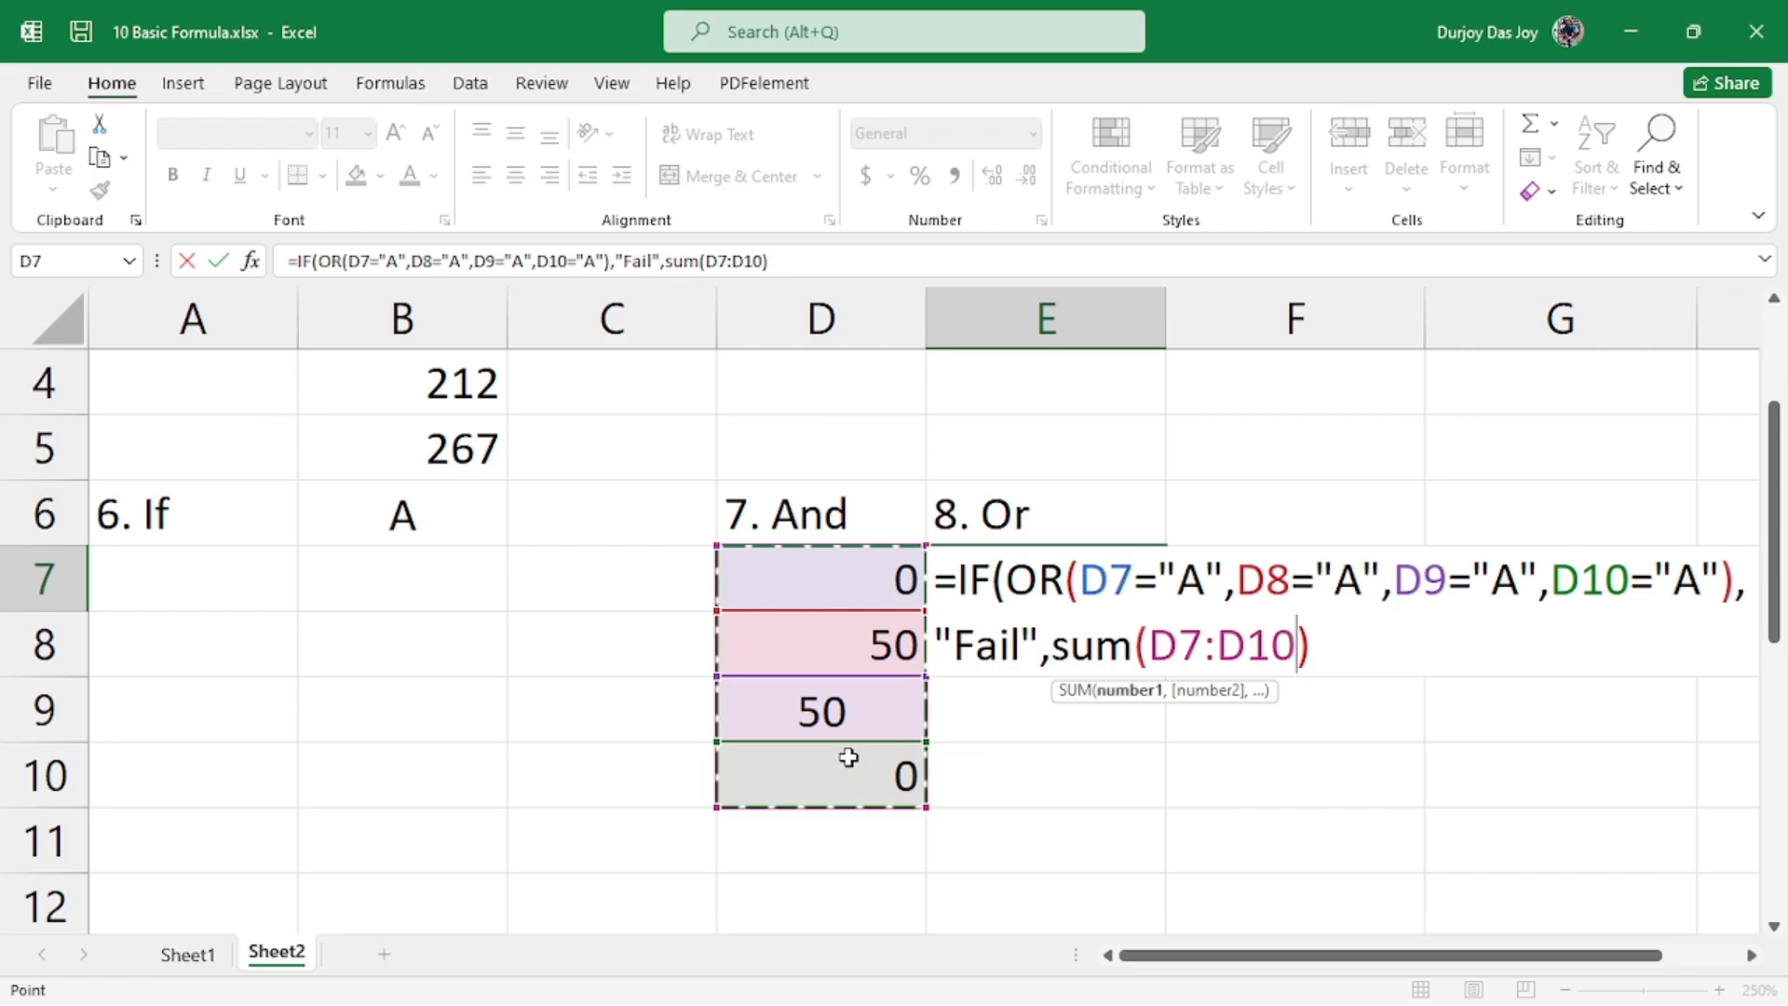
pyautogui.write(')')
pyautogui.press('Return')
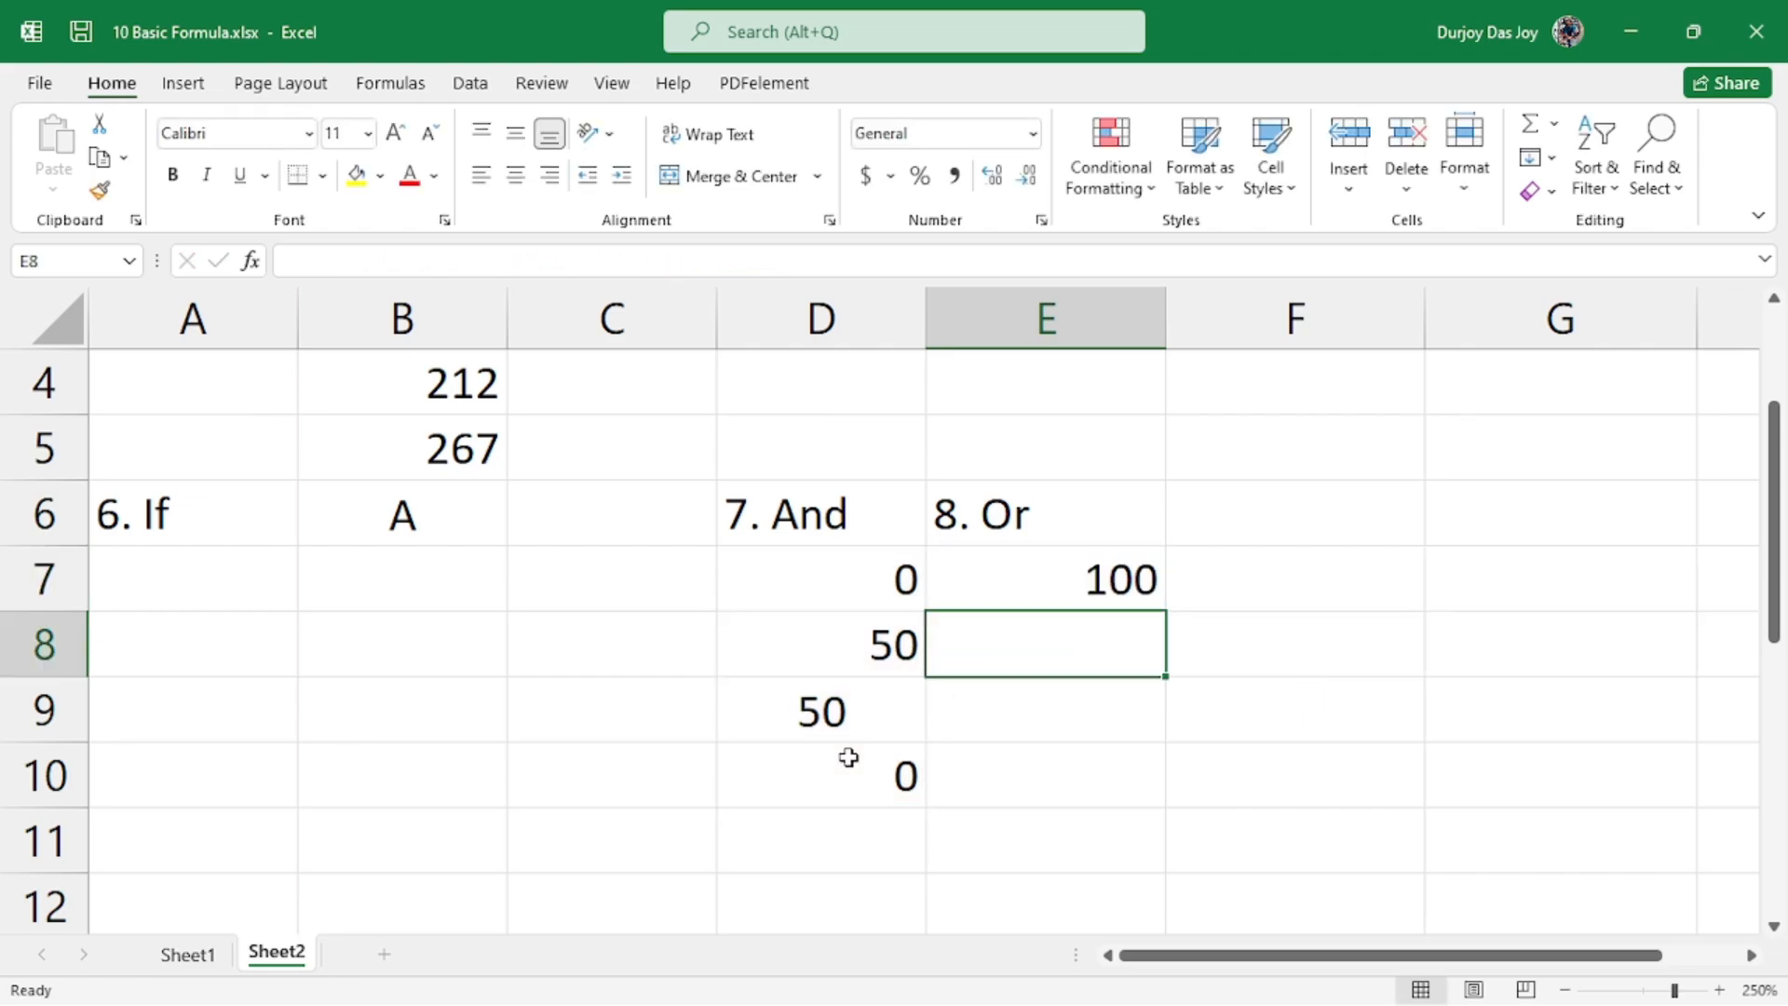
# - Review the arguments of the finished IF and OR formula in cell E7
pyautogui.click(1094, 587)
pyautogui.doubleClick(1093, 587)
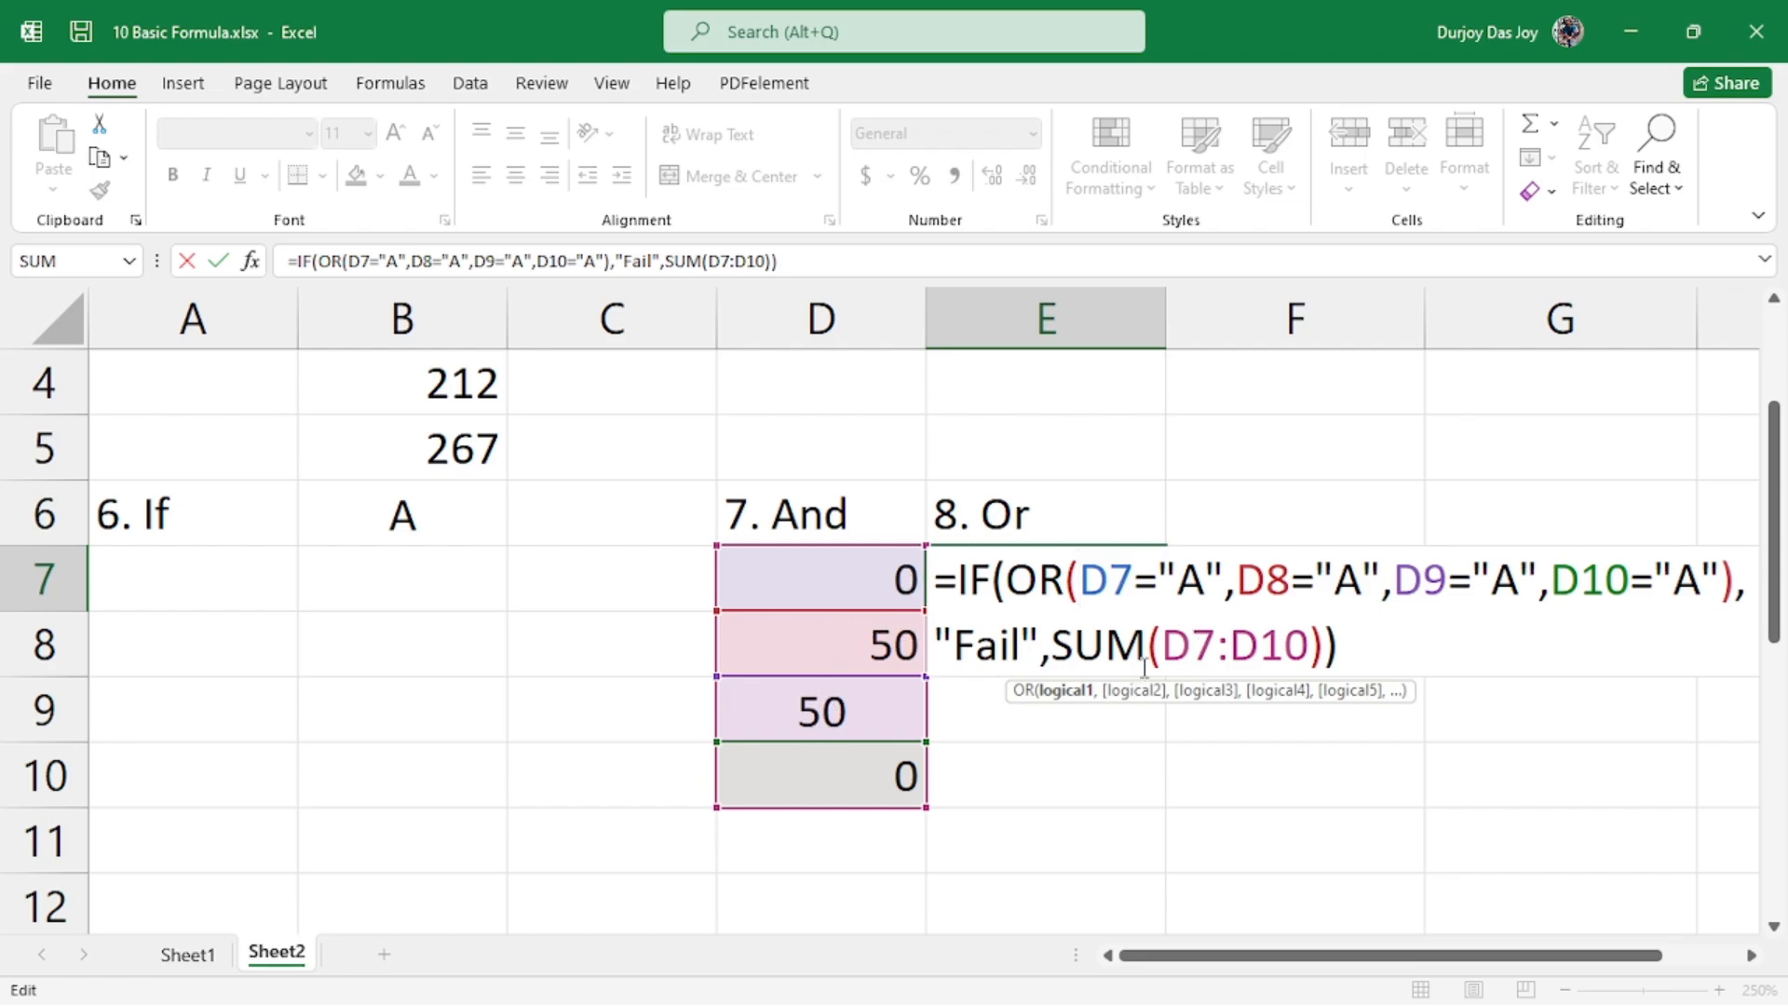
pyautogui.click(1328, 641)
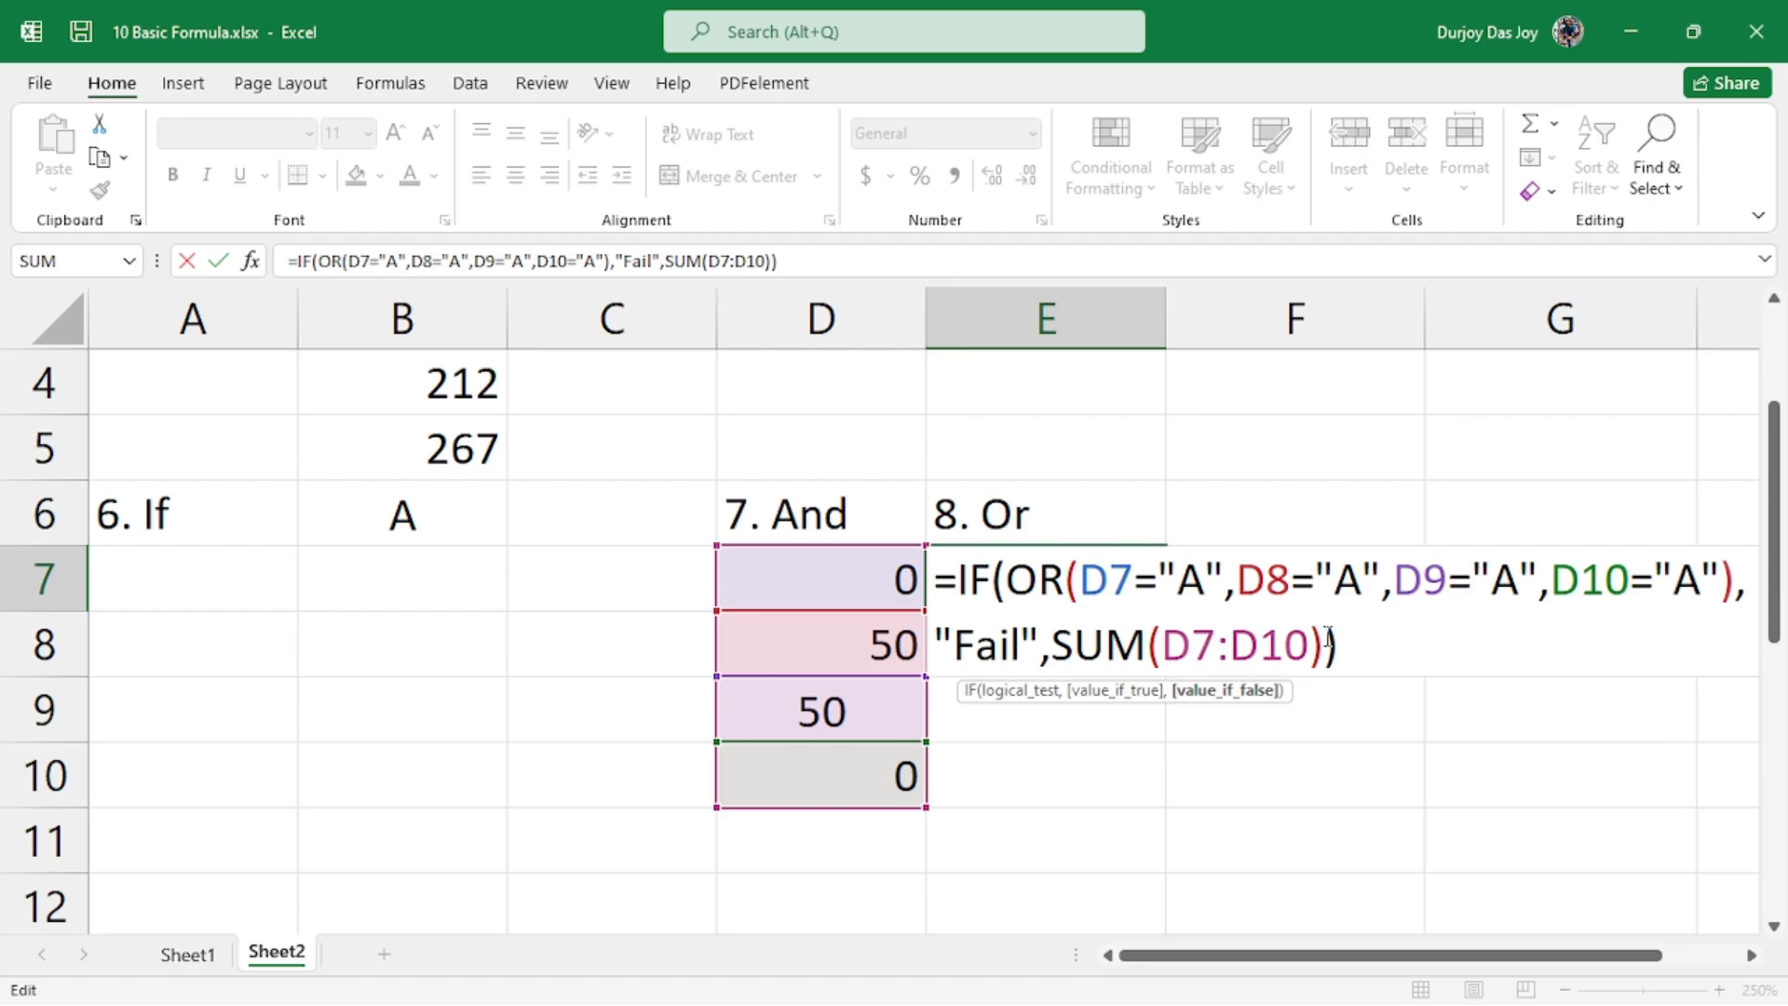
pyautogui.press('Return')
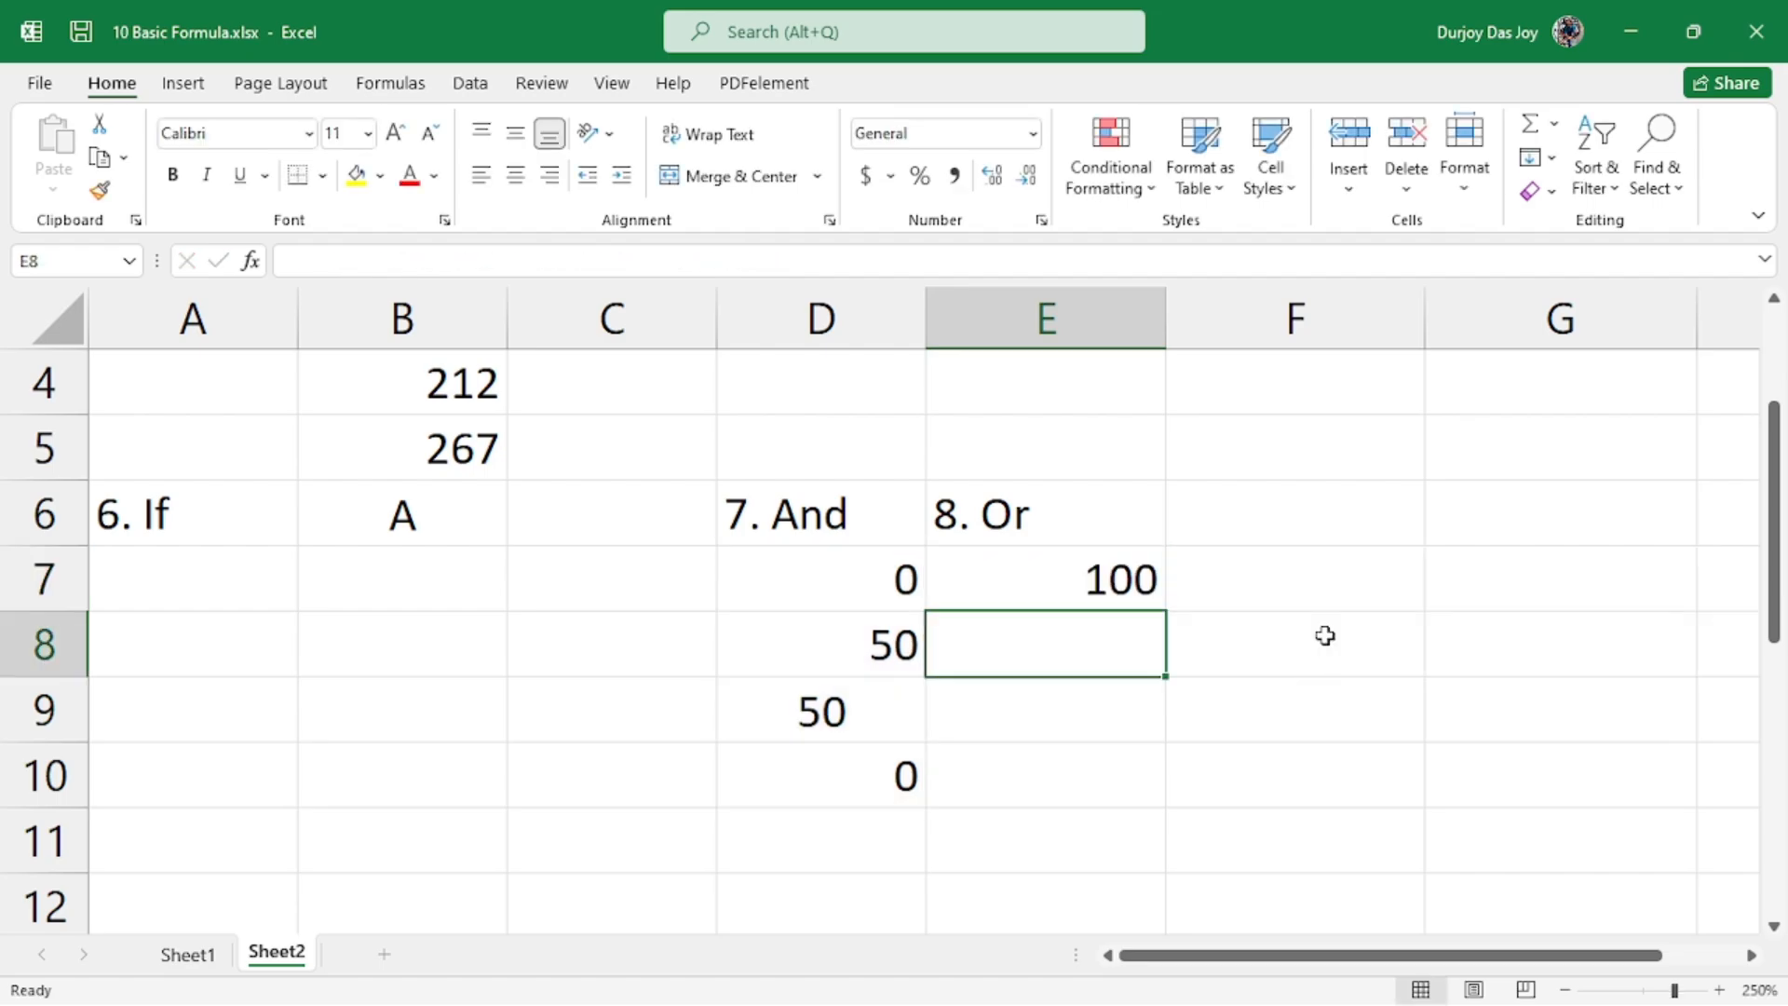
pyautogui.click(1060, 591)
pyautogui.click(1221, 508)
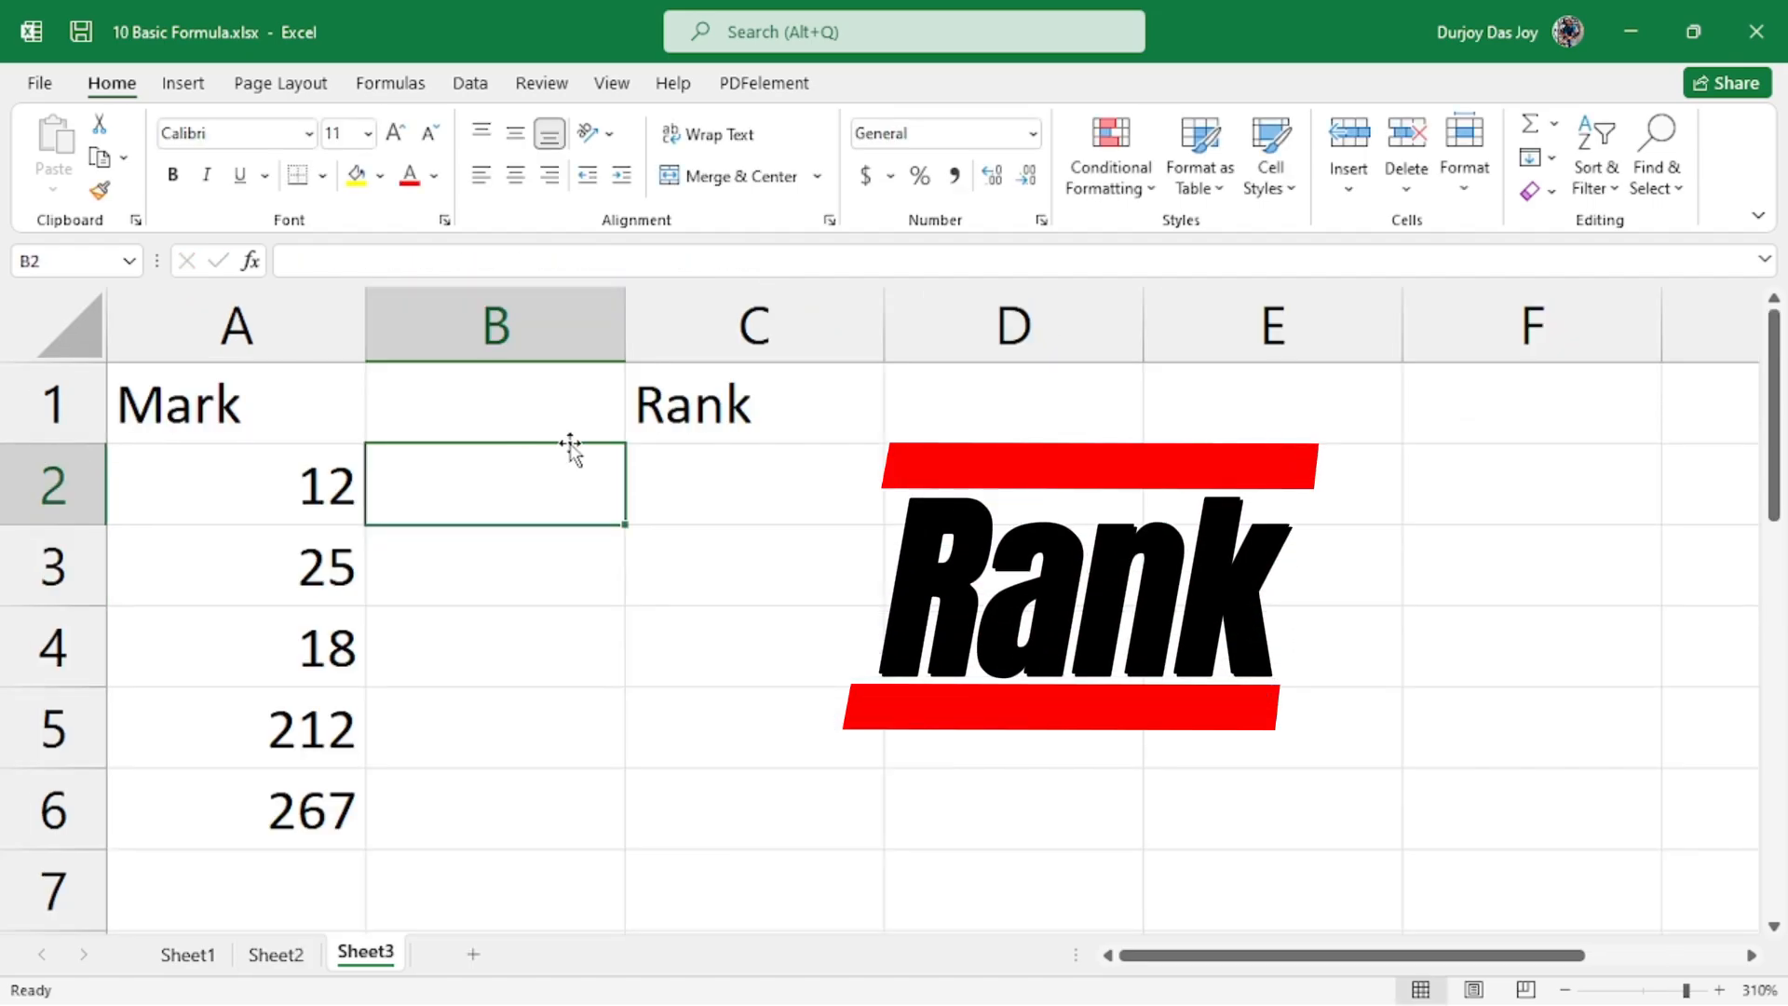
# - Start a RANK formula in cell C2 of Sheet3 with A2 as the number to rank
pyautogui.click(607, 438)
pyautogui.moveTo(765, 475)
pyautogui.mouseDown()
pyautogui.moveTo(810, 822)
pyautogui.moveTo(738, 482)
pyautogui.mouseUp()
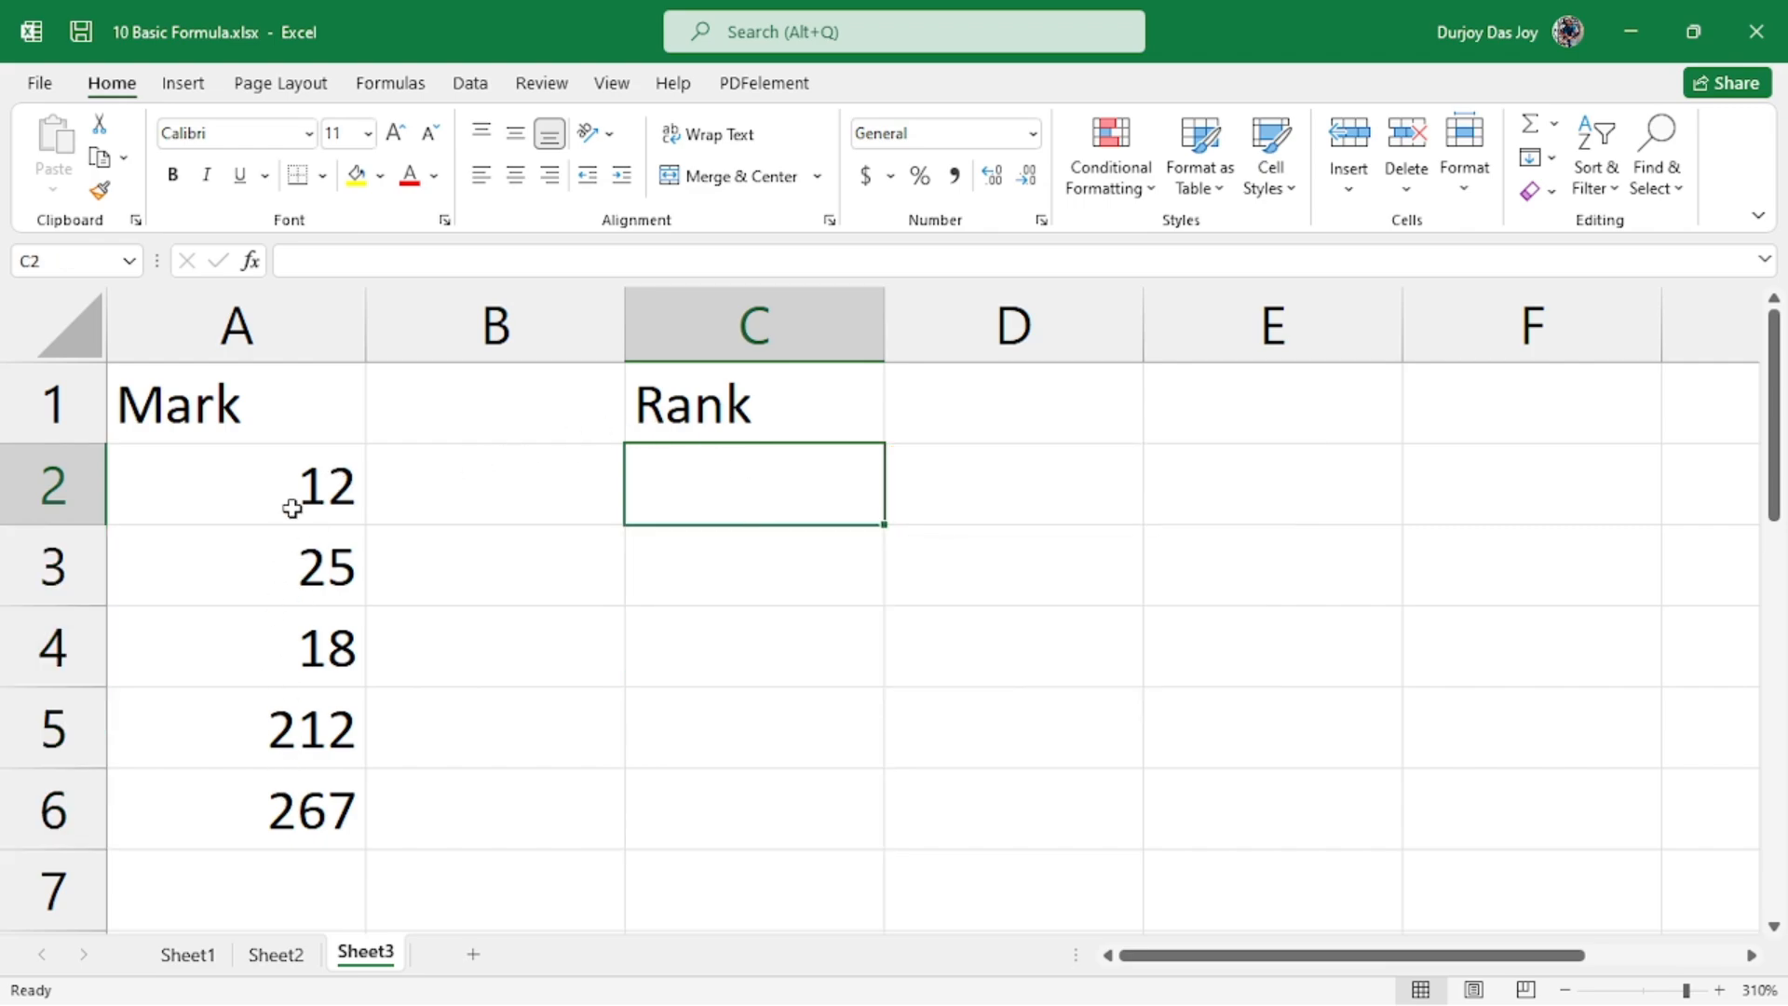
pyautogui.click(538, 264)
pyautogui.write('=')
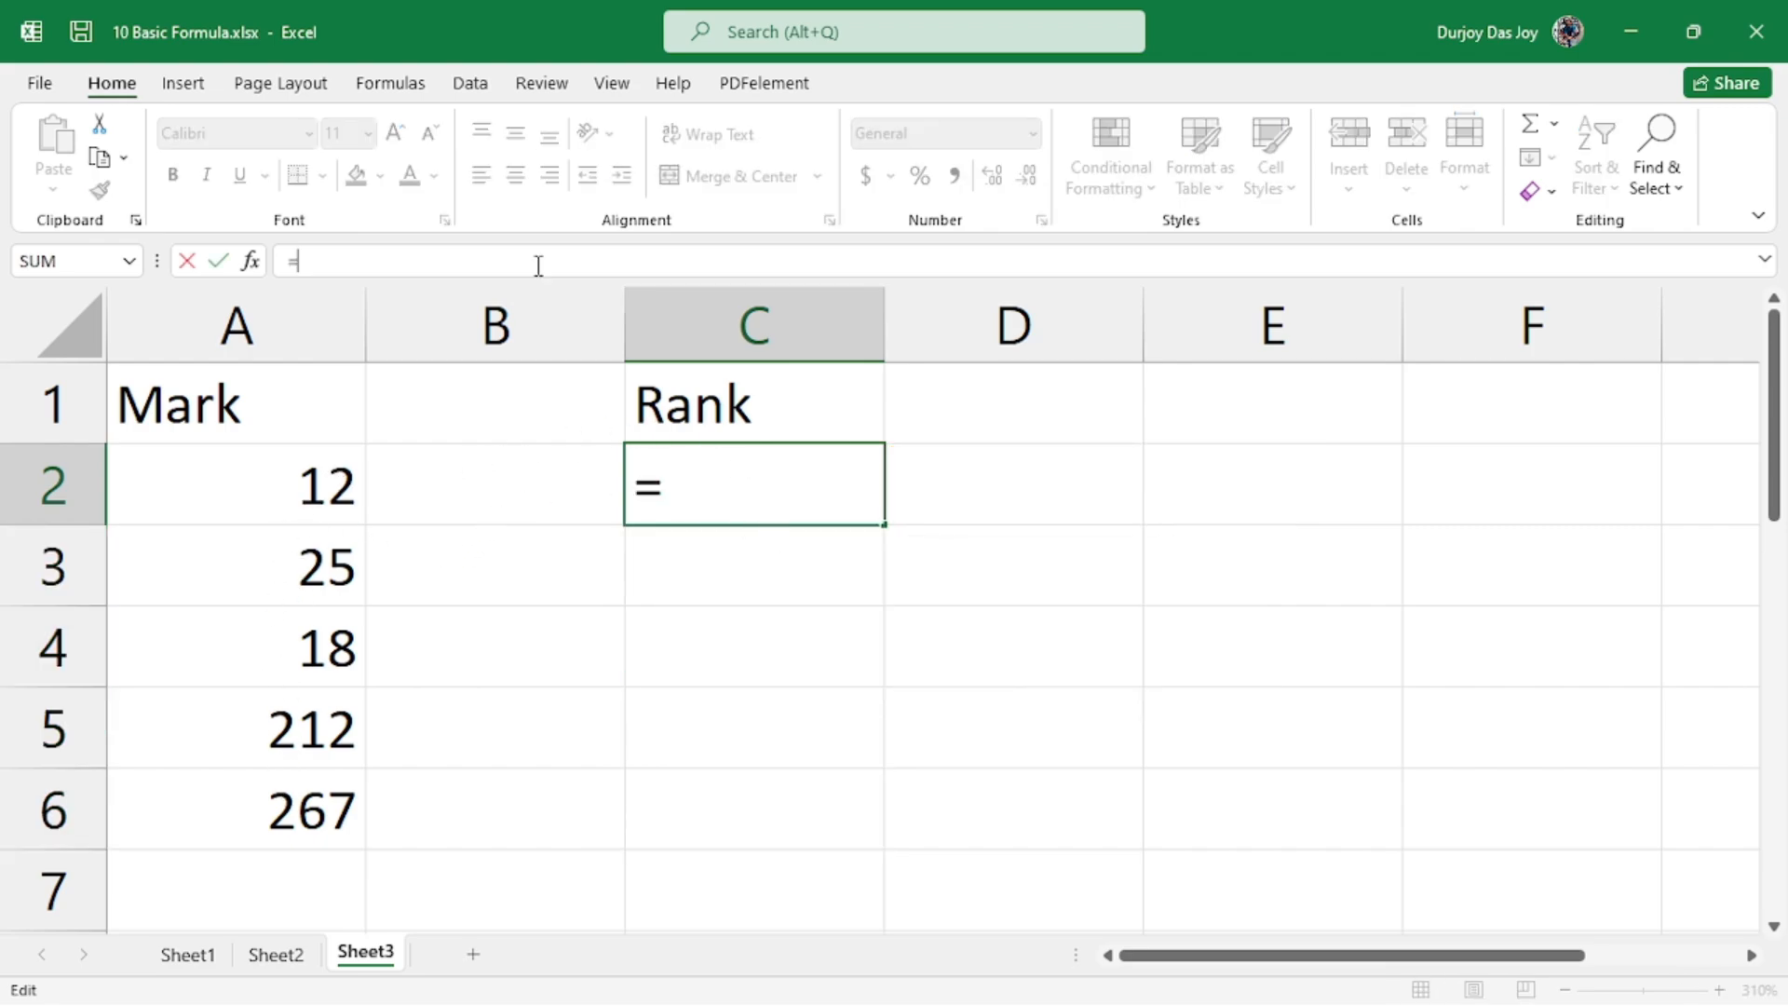
pyautogui.write('rank(')
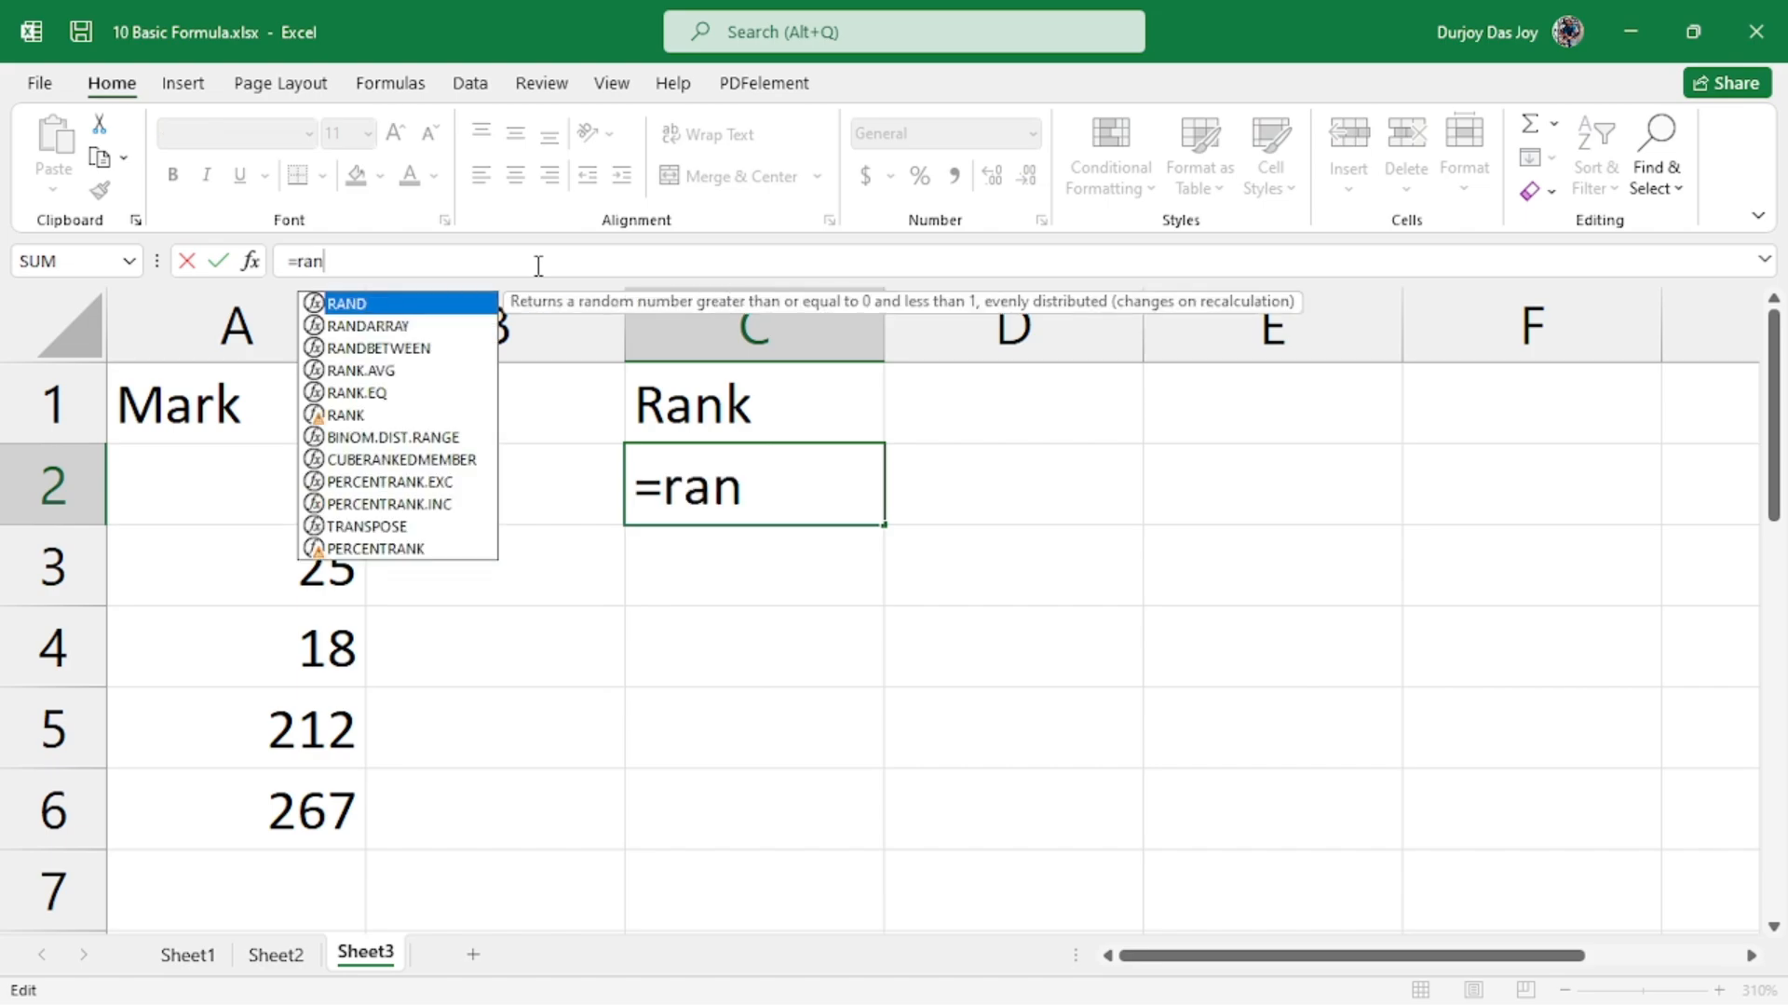
pyautogui.click(289, 484)
pyautogui.write(',')
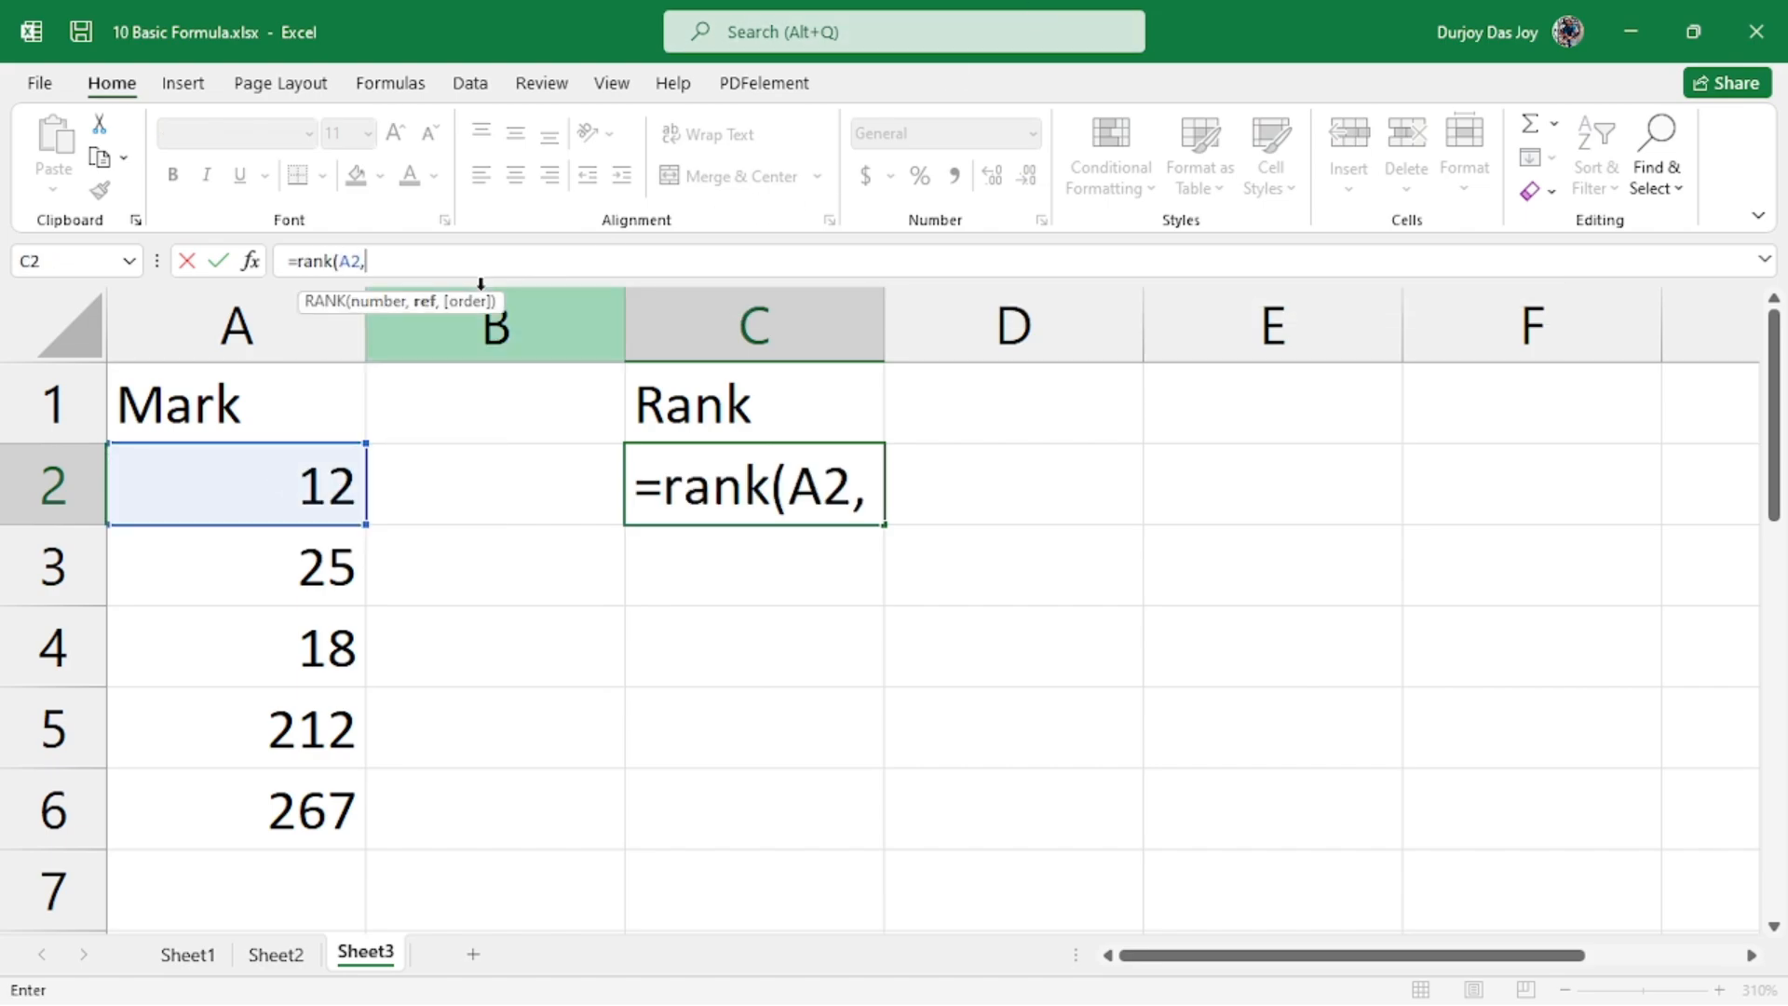
# - Complete the RANK formula in C2 with the absolute range $A$2:$A$6 as reference and 0 for descending order
pyautogui.moveTo(190, 495); pyautogui.dragTo(243, 786)
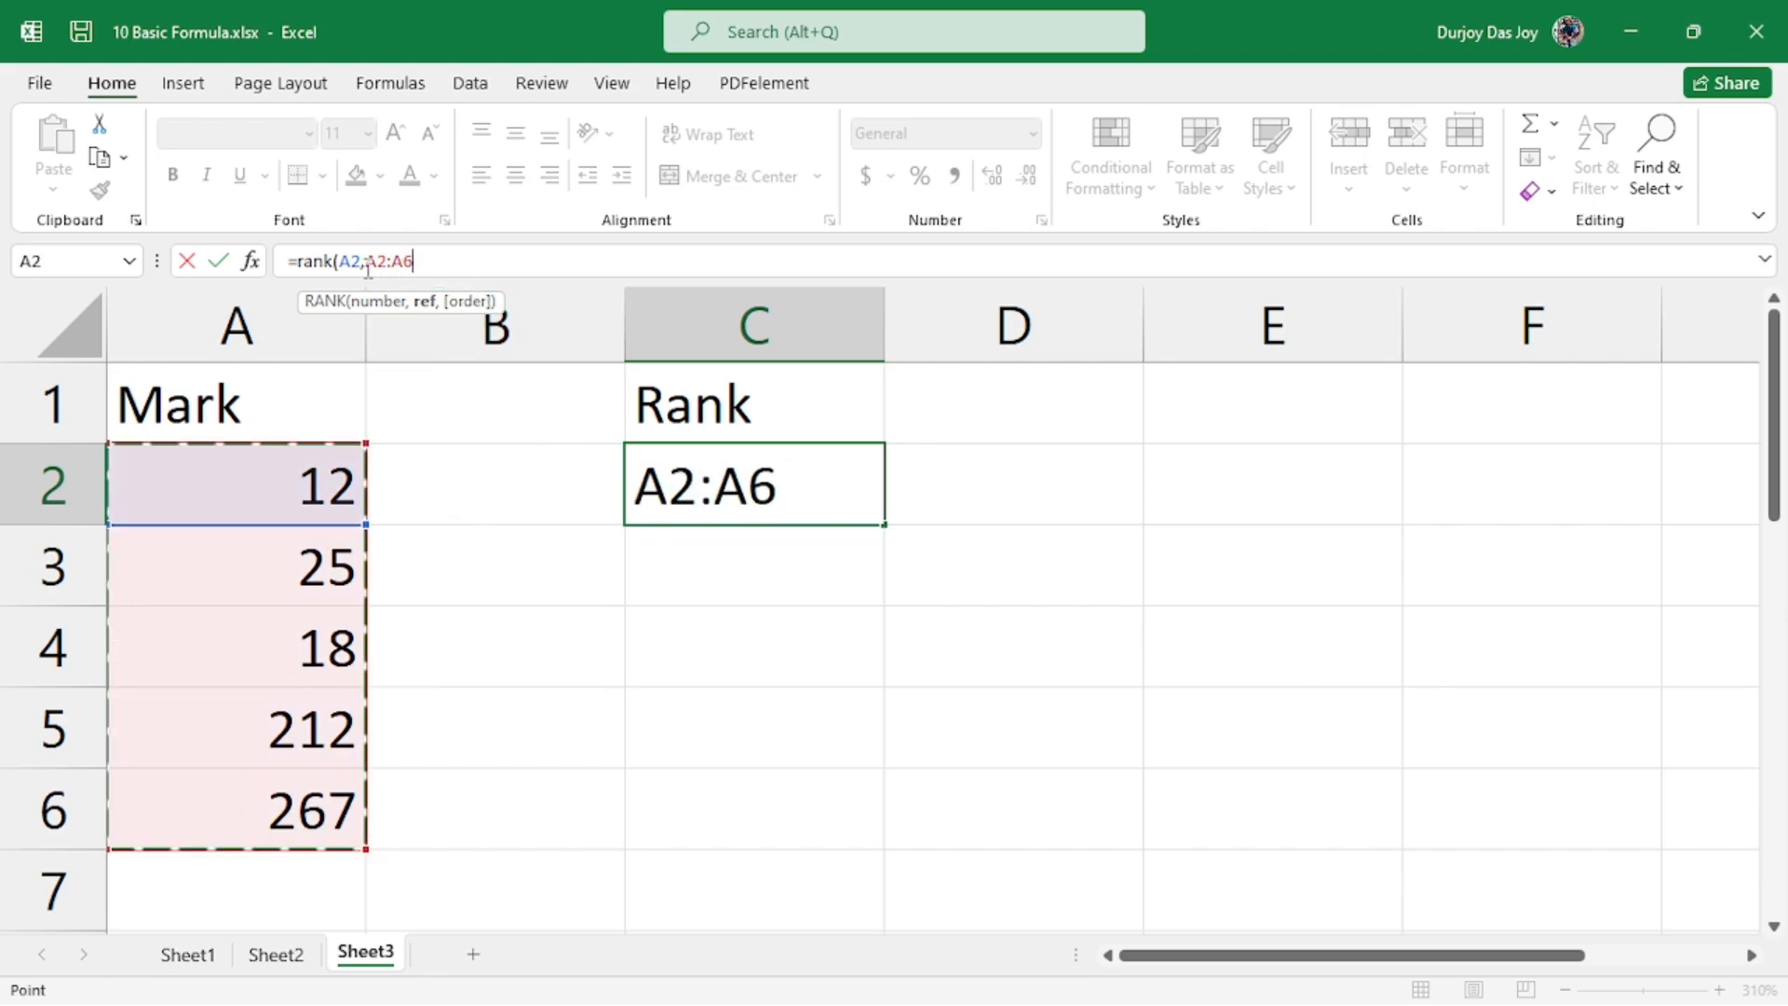
pyautogui.press('F4')
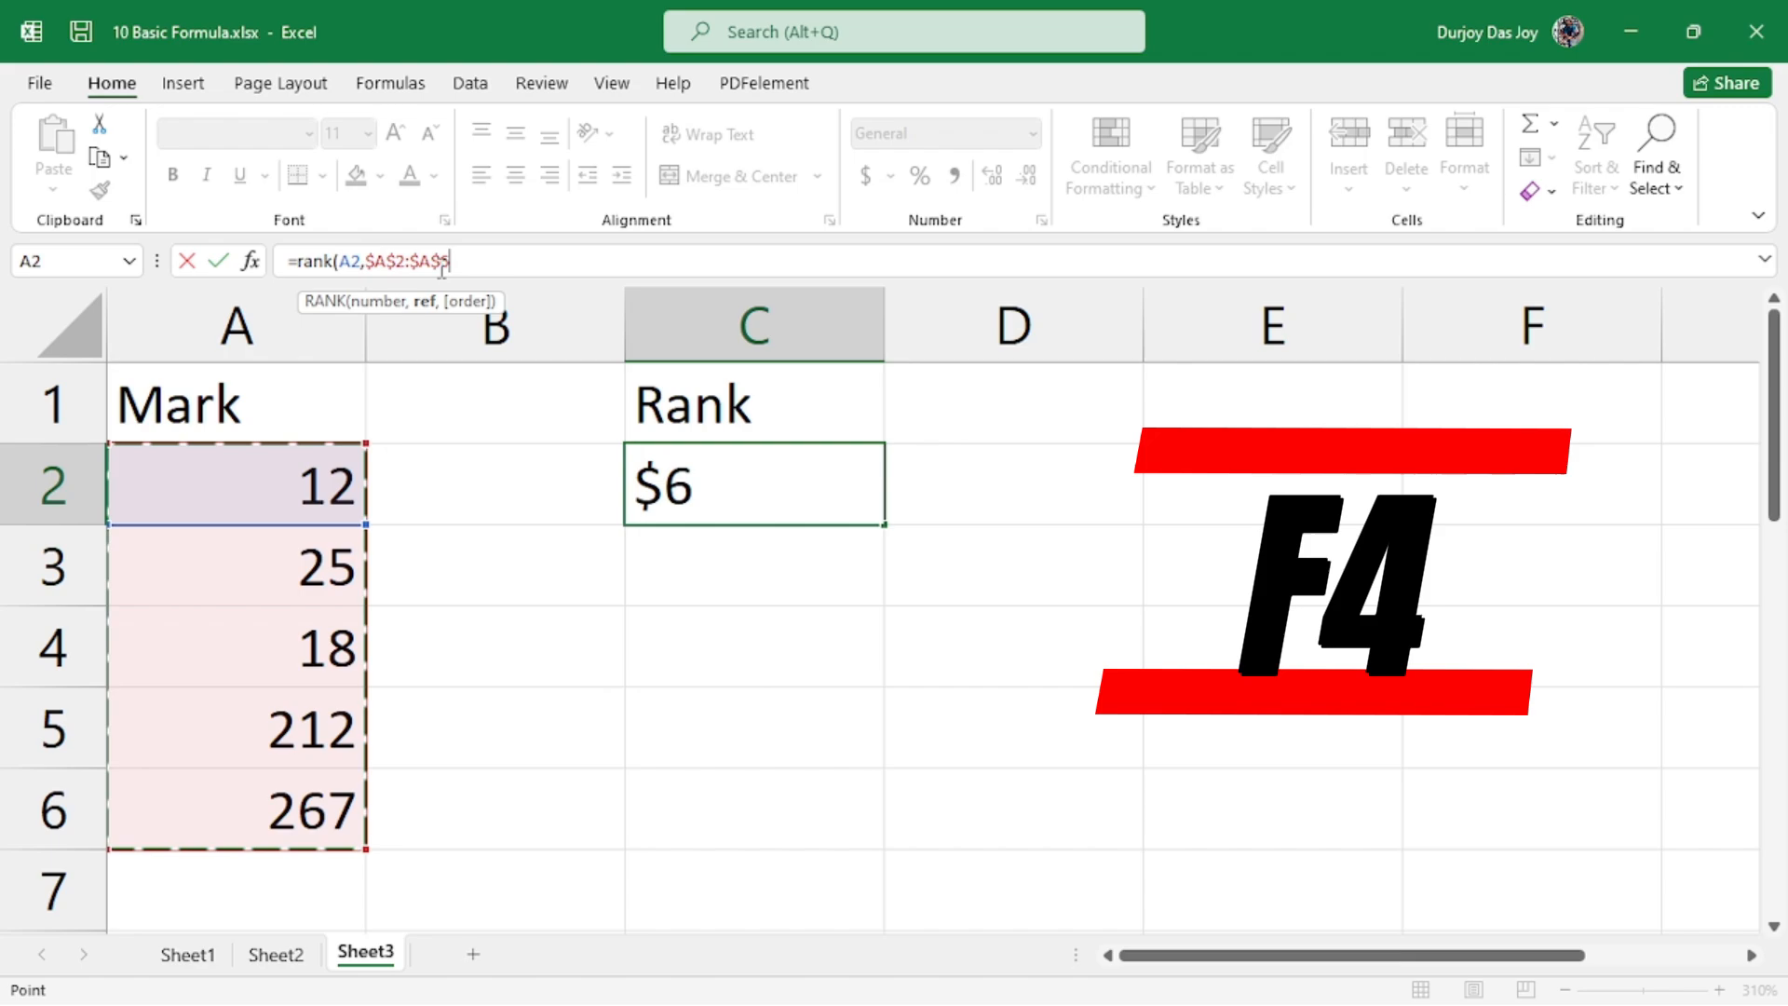
pyautogui.write(',')
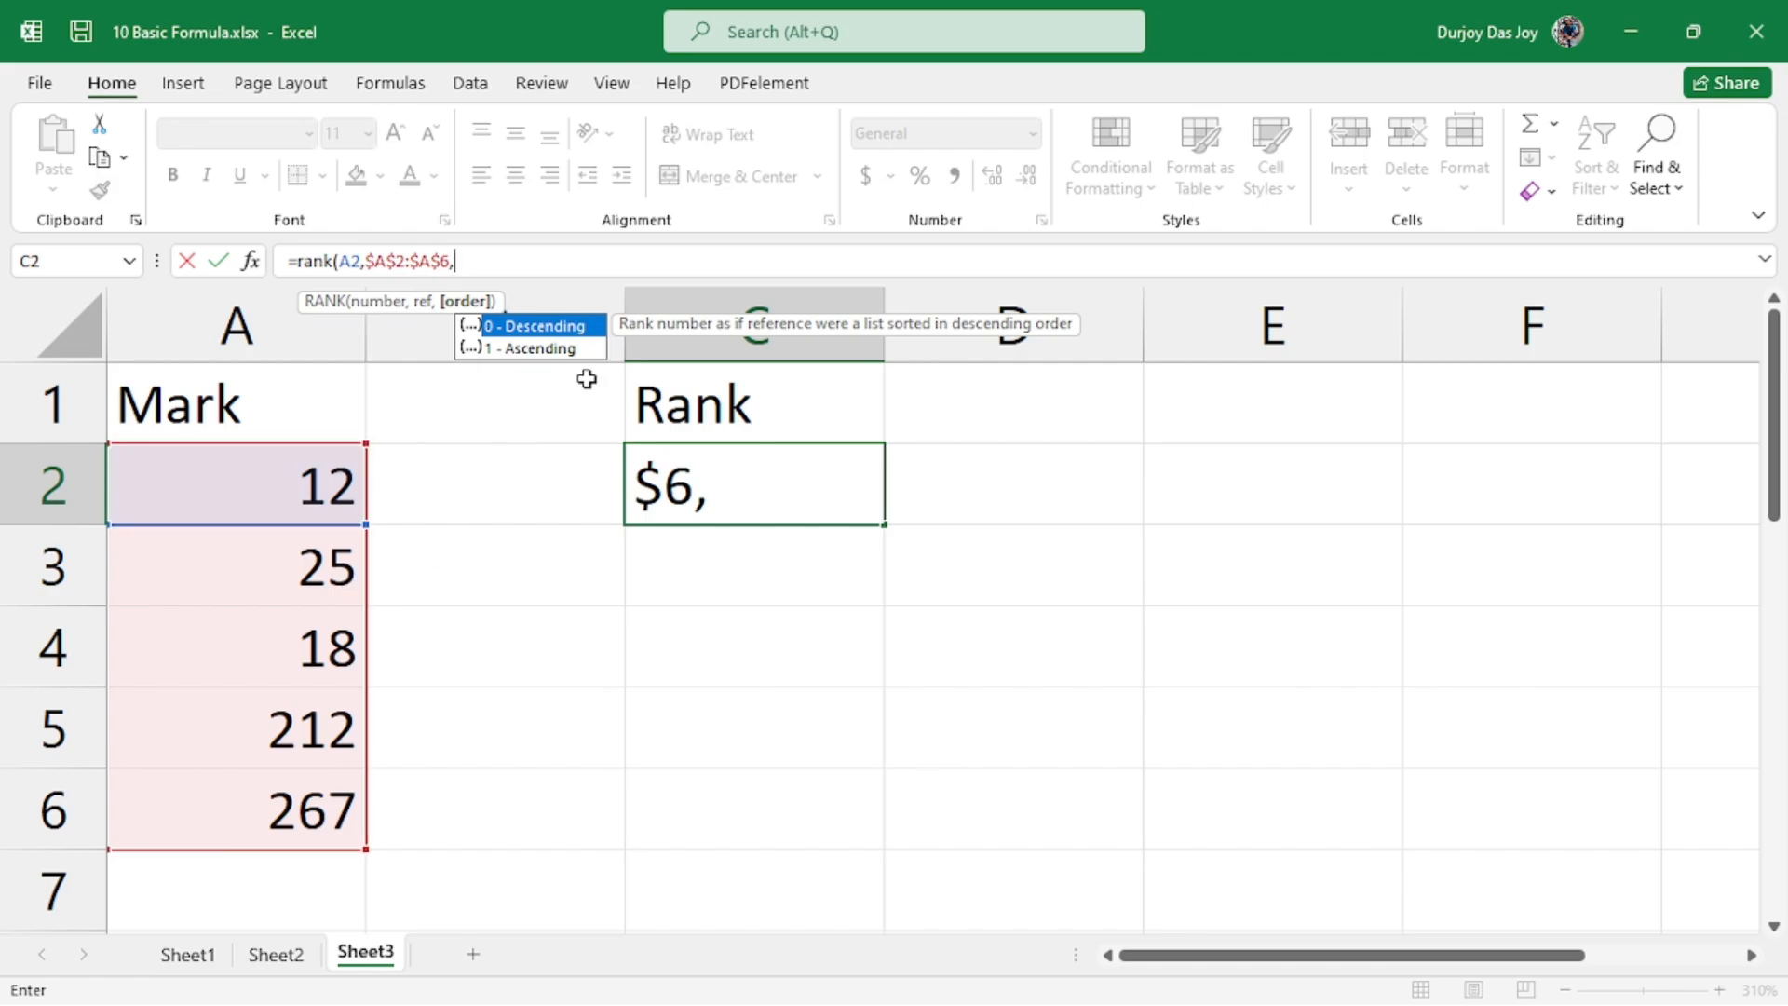
pyautogui.click(519, 333)
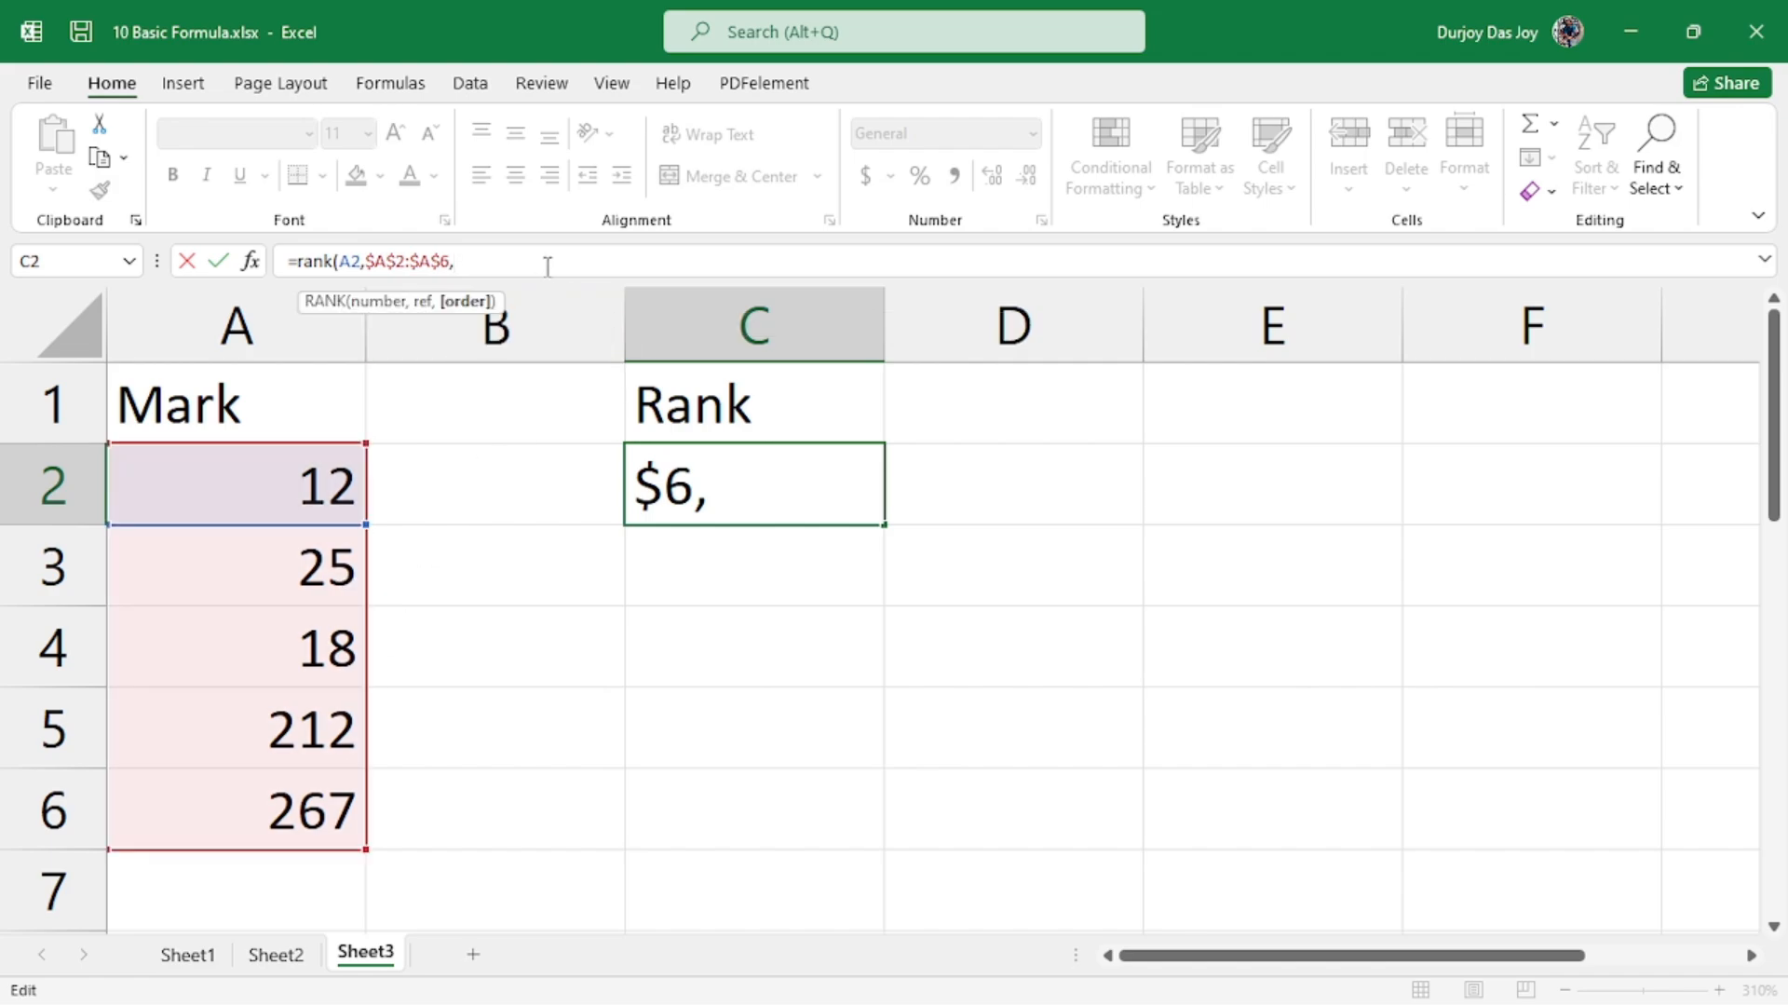
pyautogui.write('0)')
pyautogui.hotkey('ctrl', 'Return')
# - Fill the RANK formula from C2 down to C6 and check the ranks against the marks
pyautogui.moveTo(886, 526); pyautogui.dragTo(863, 815)
pyautogui.click(969, 591)
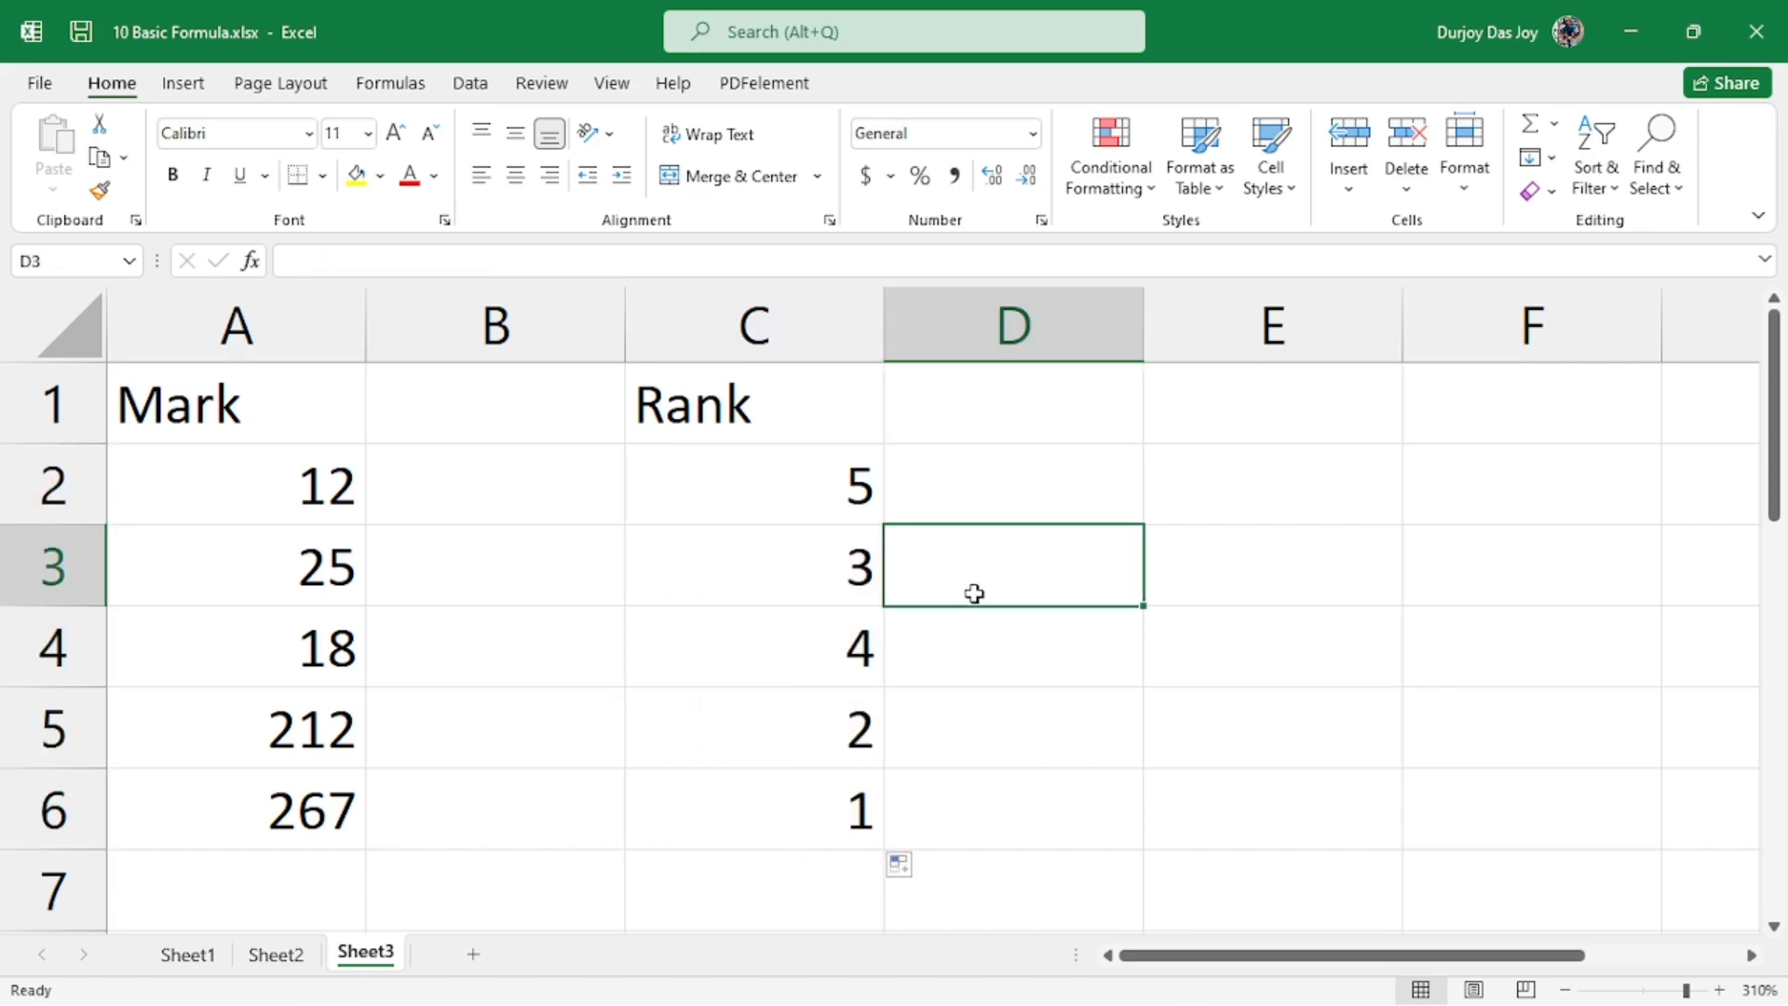
pyautogui.click(751, 486)
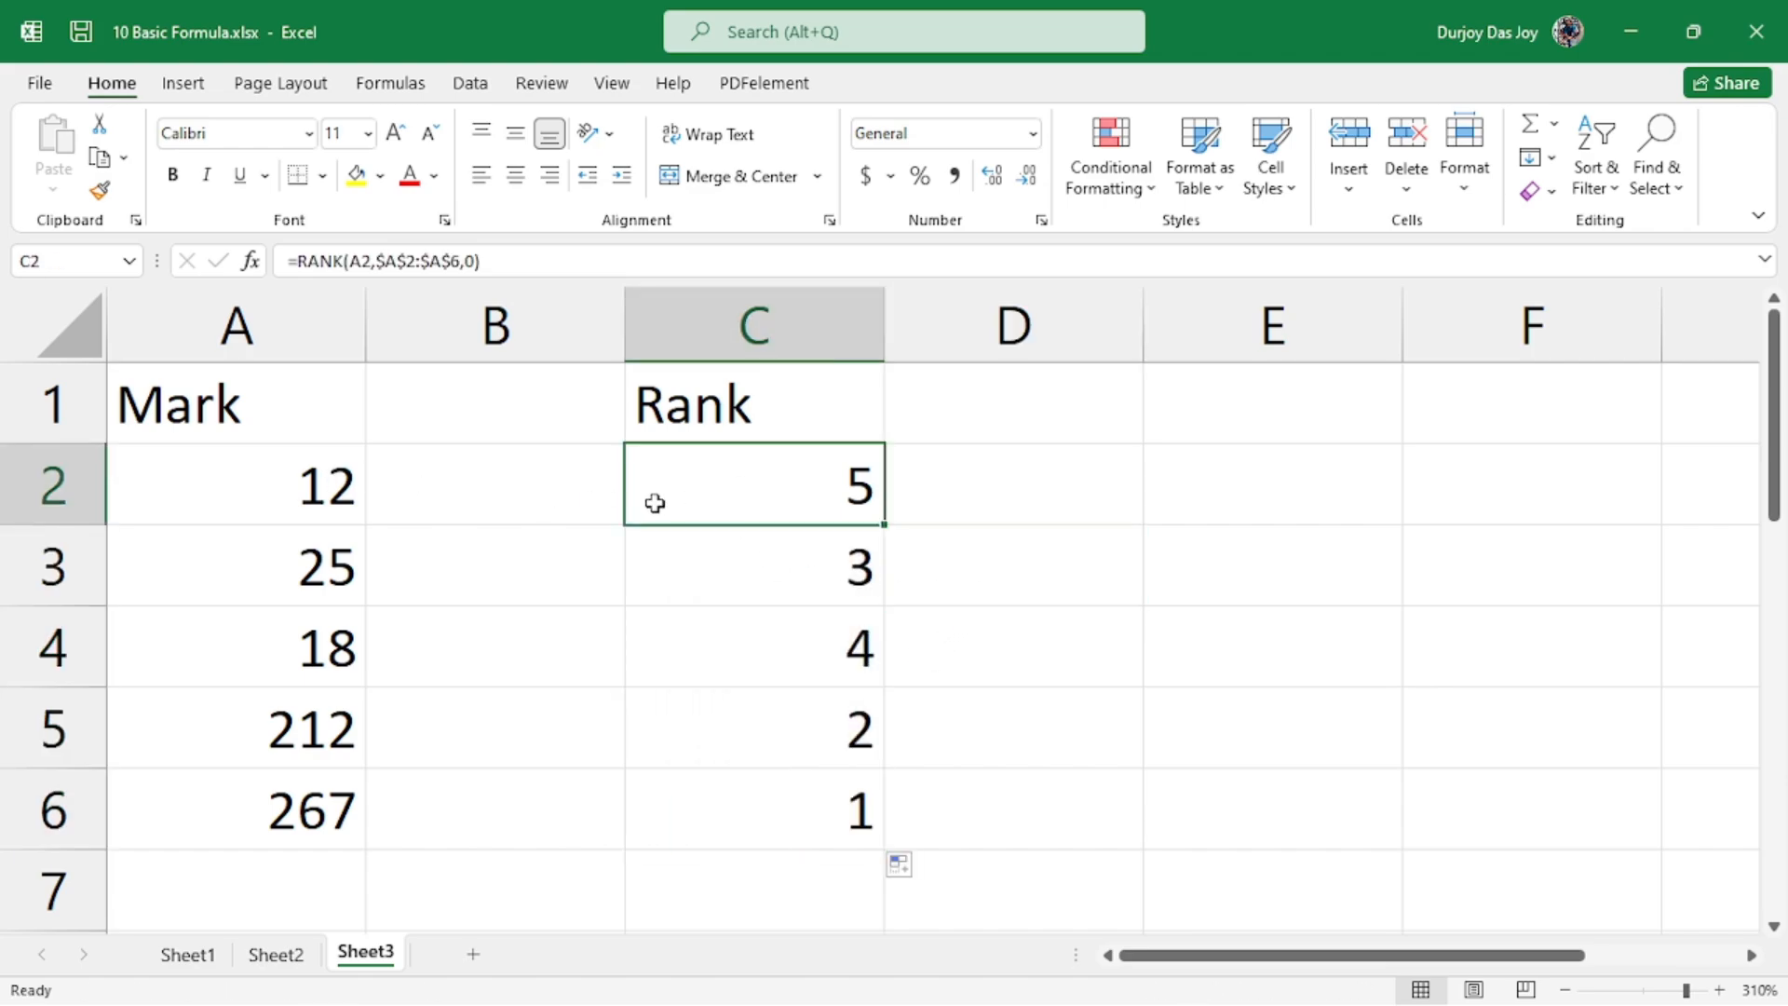
pyautogui.click(291, 820)
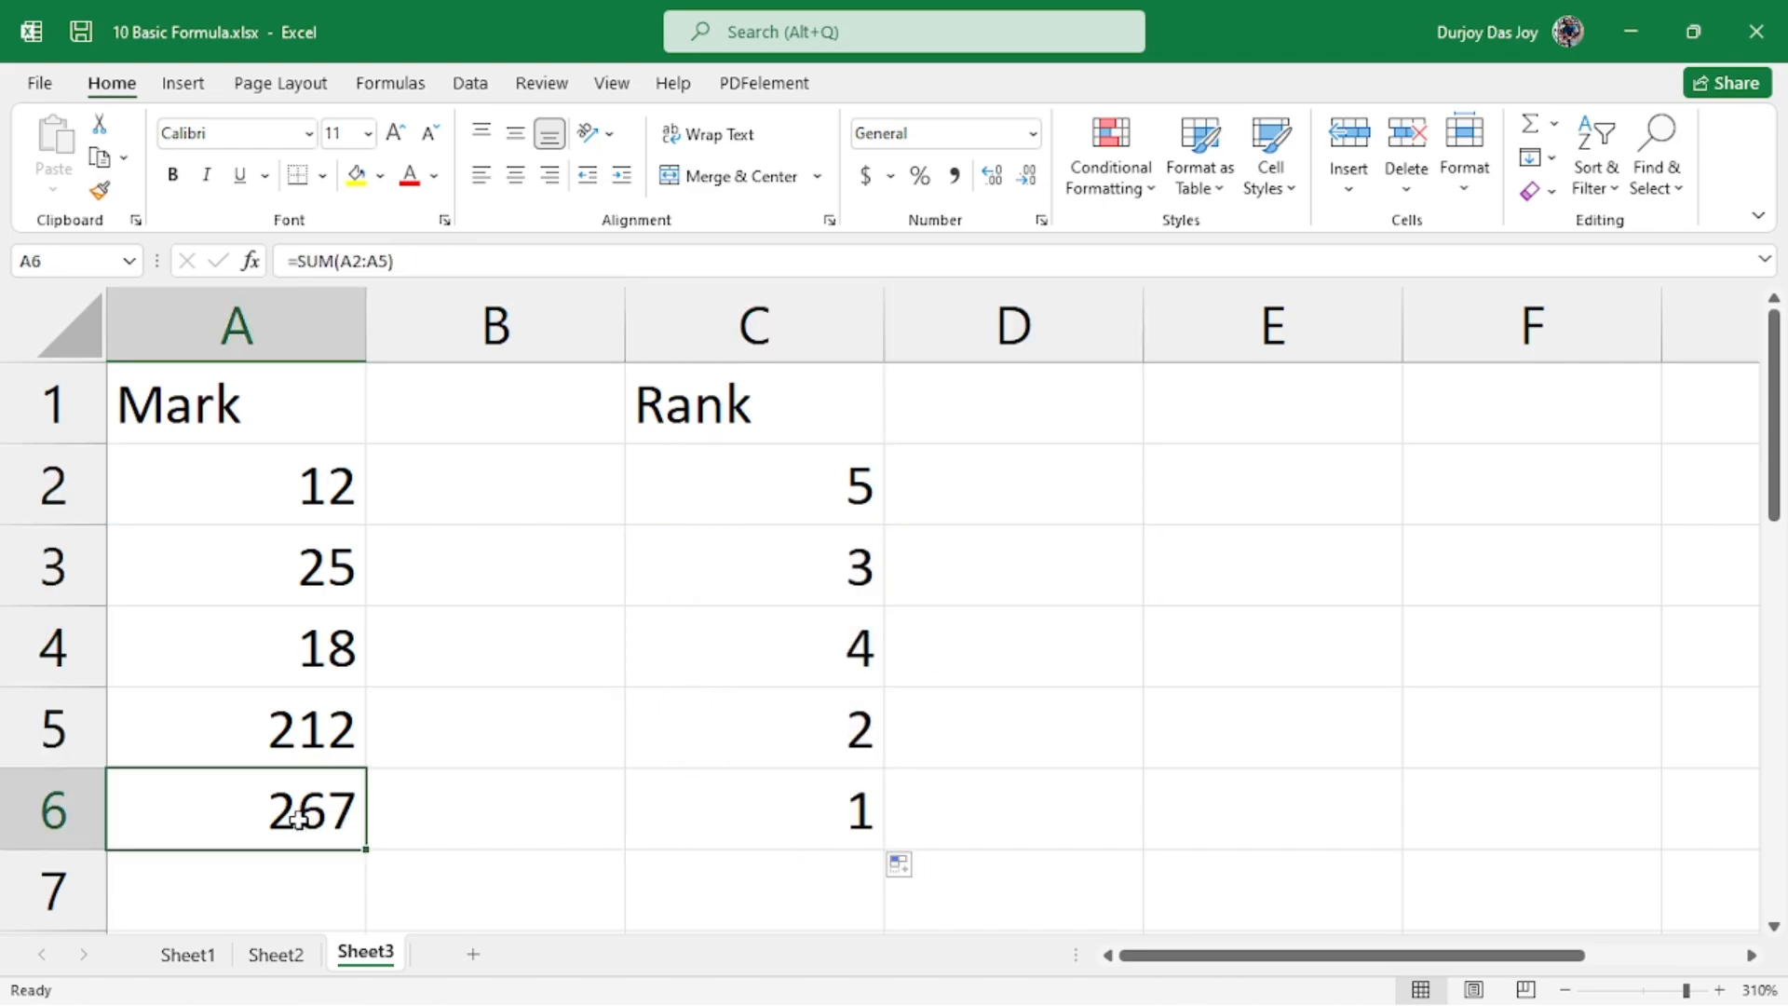
pyautogui.click(628, 801)
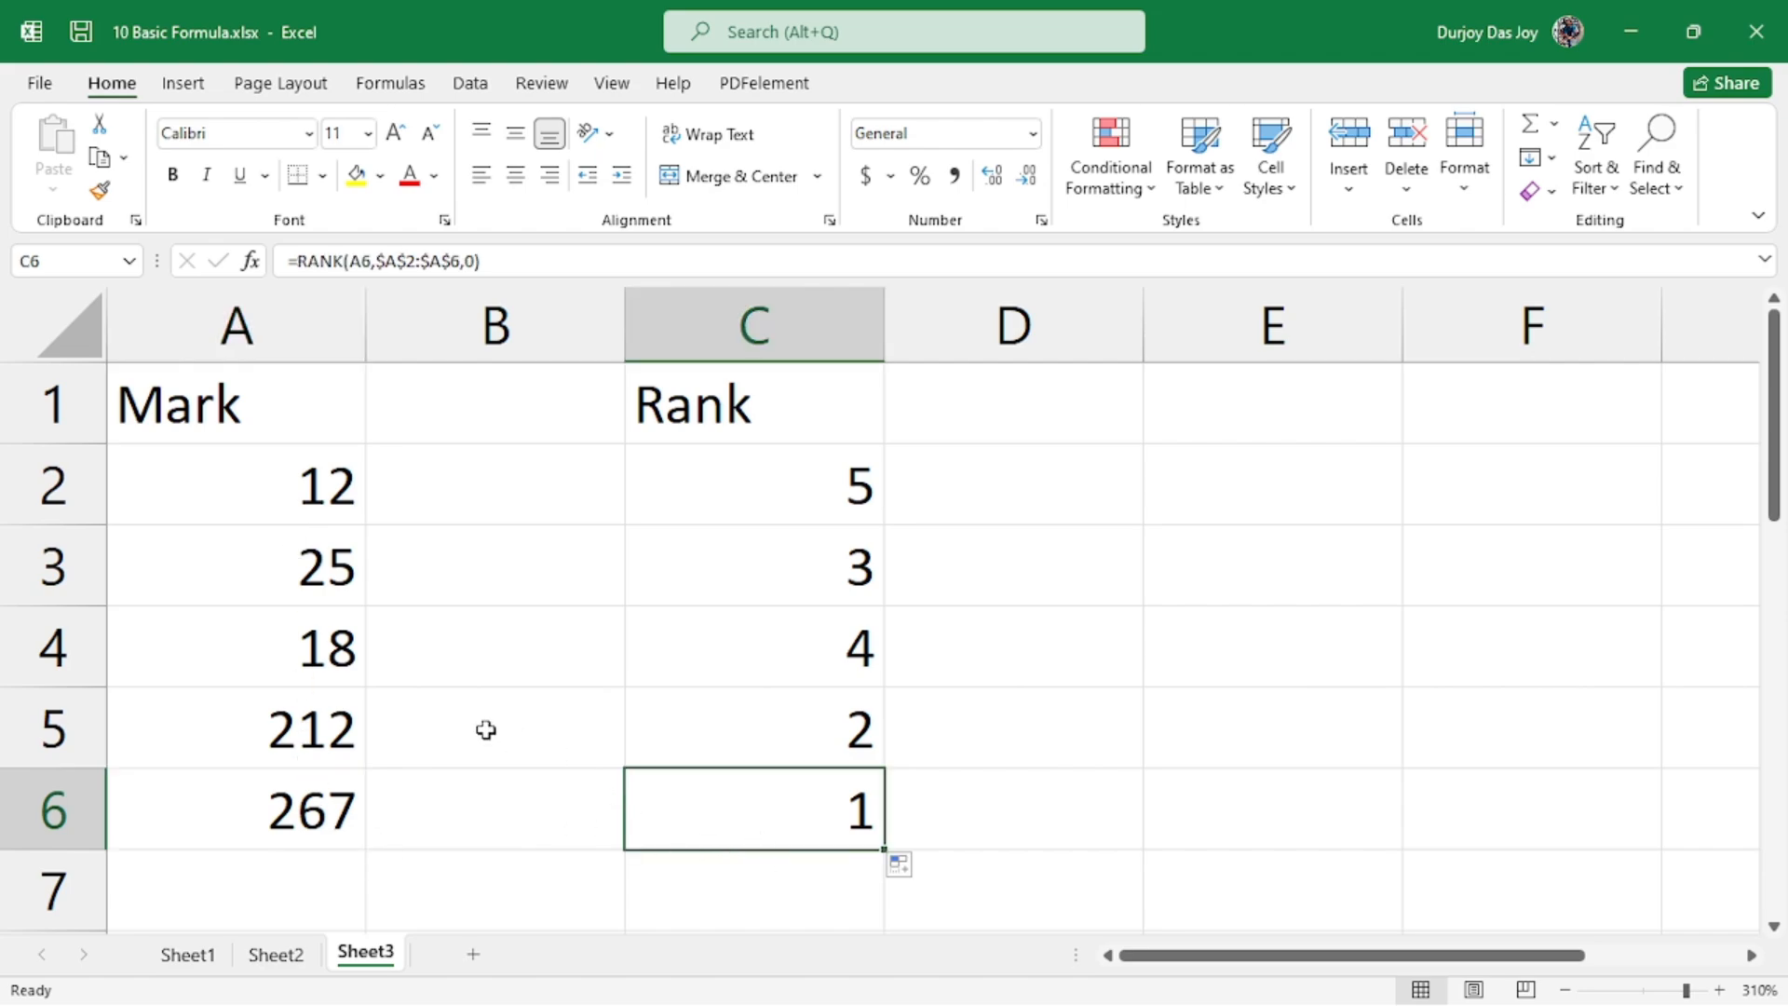
pyautogui.click(760, 722)
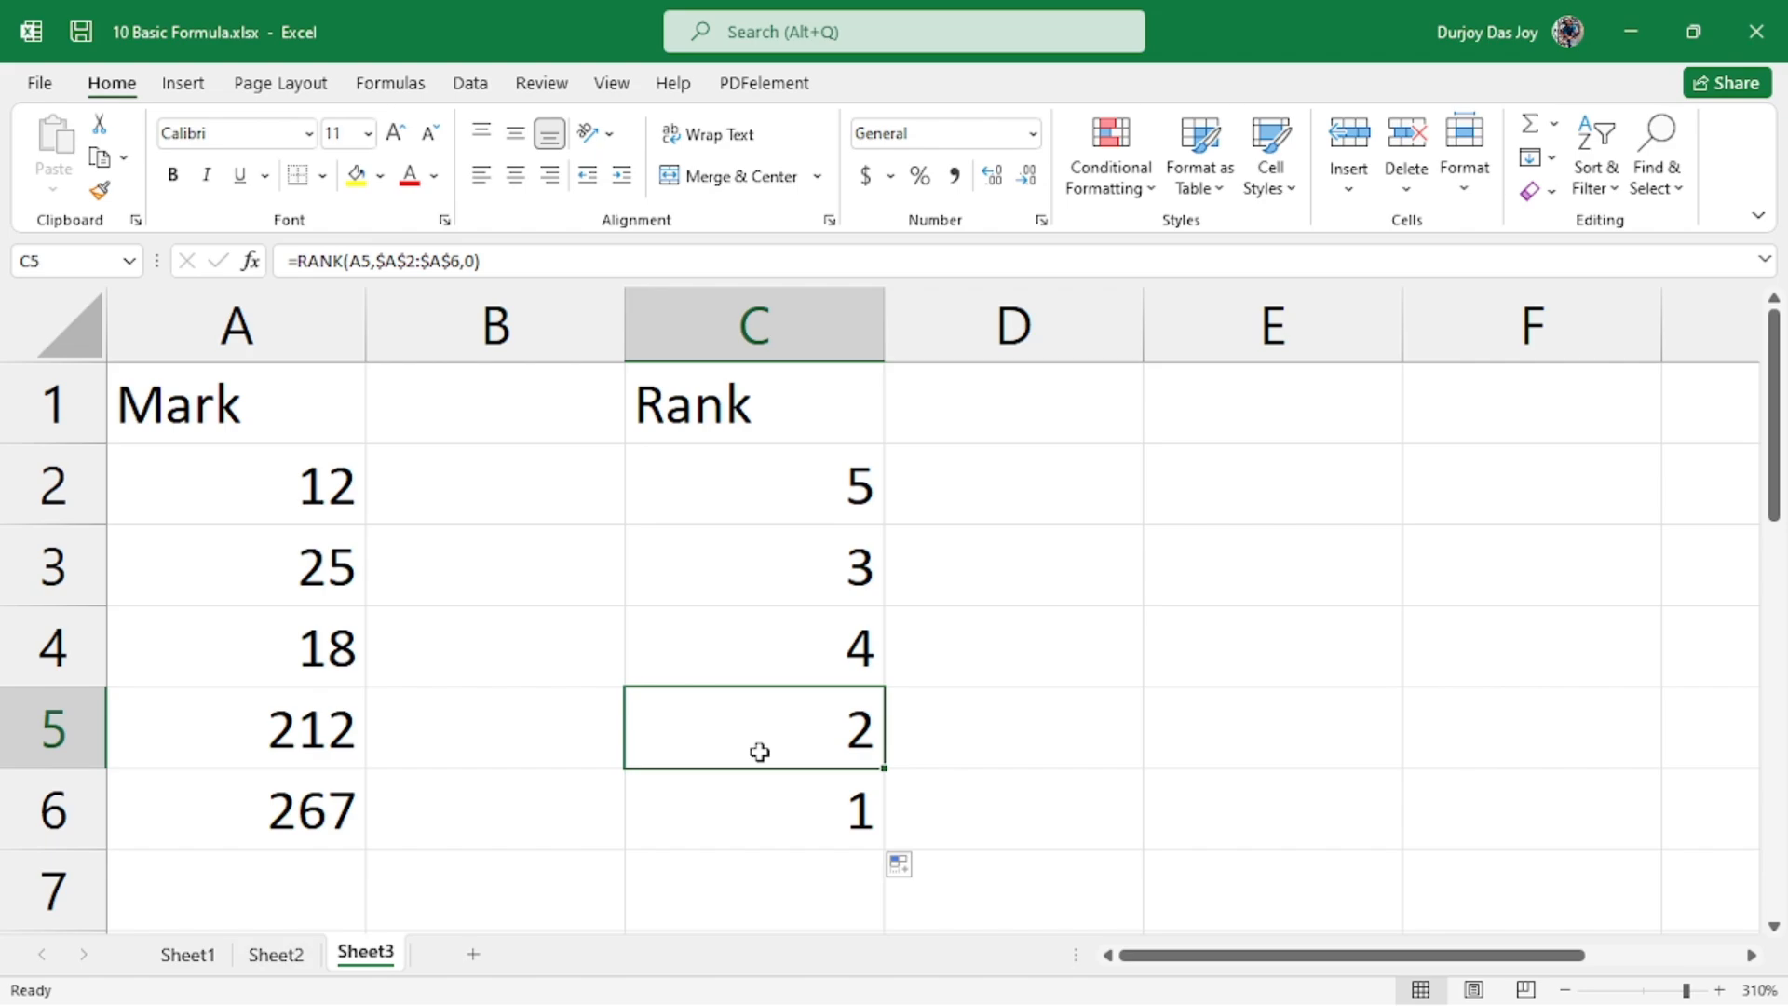
pyautogui.press('Down')
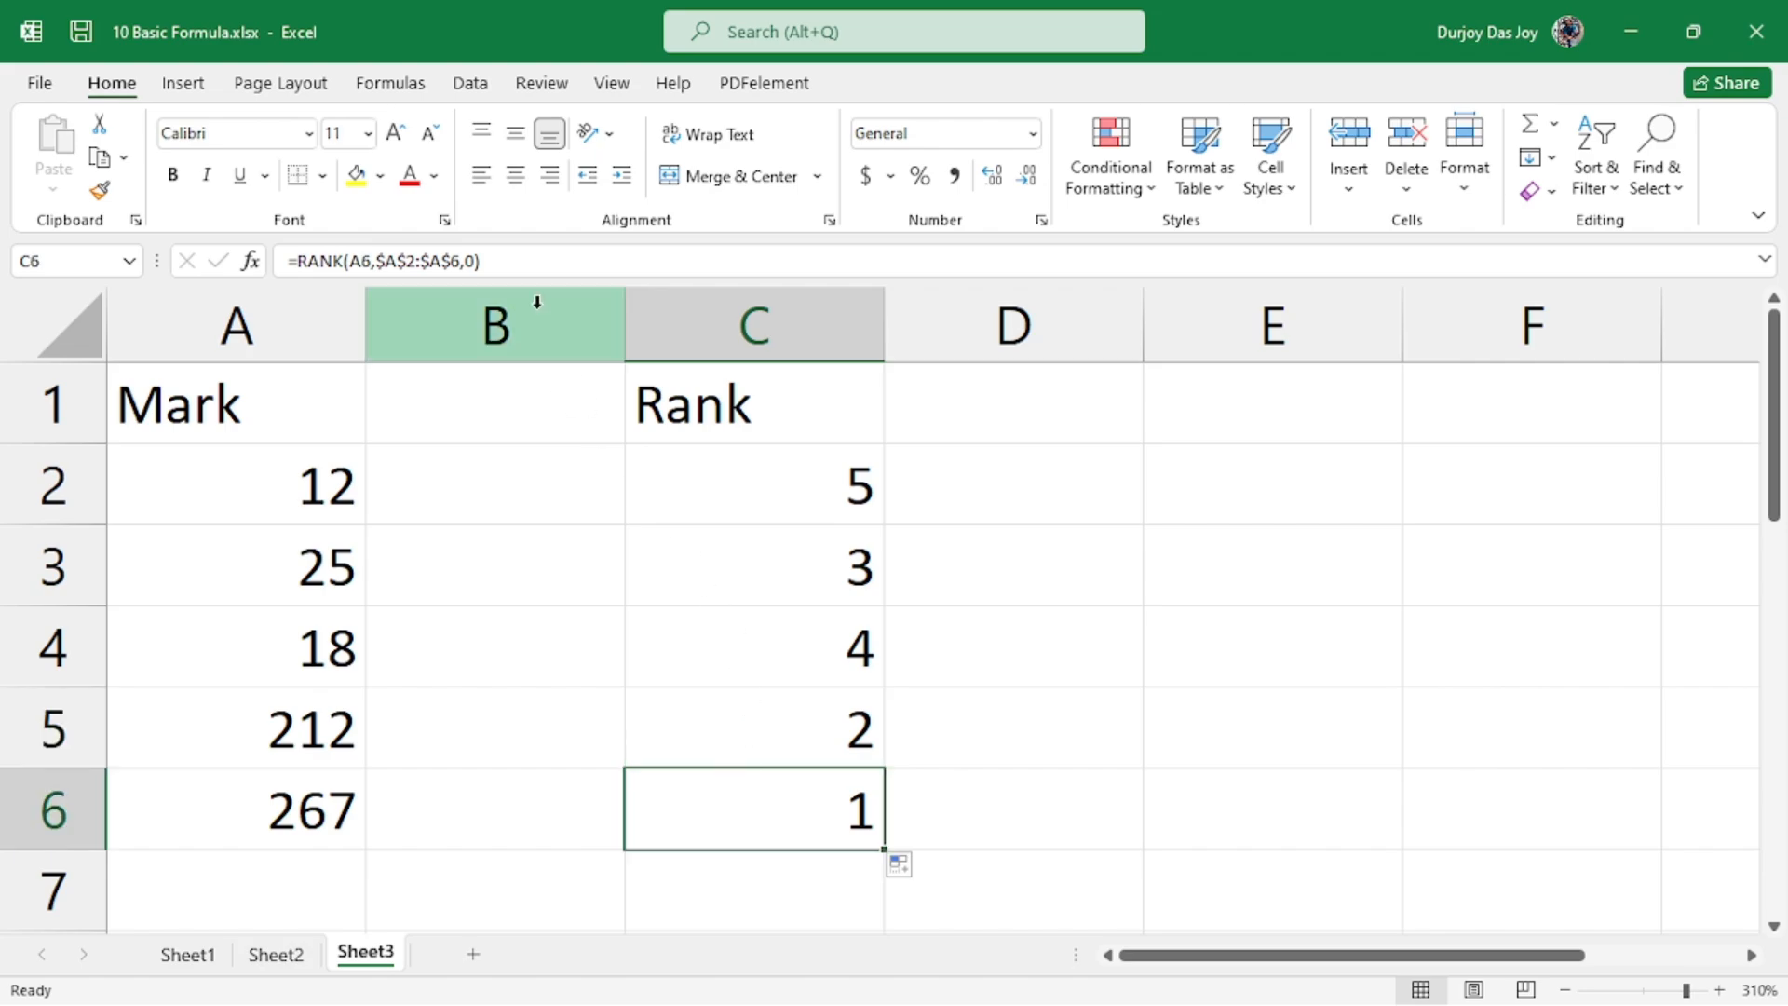
pyautogui.click(476, 261)
pyautogui.press('BackSpace')
pyautogui.write('1')
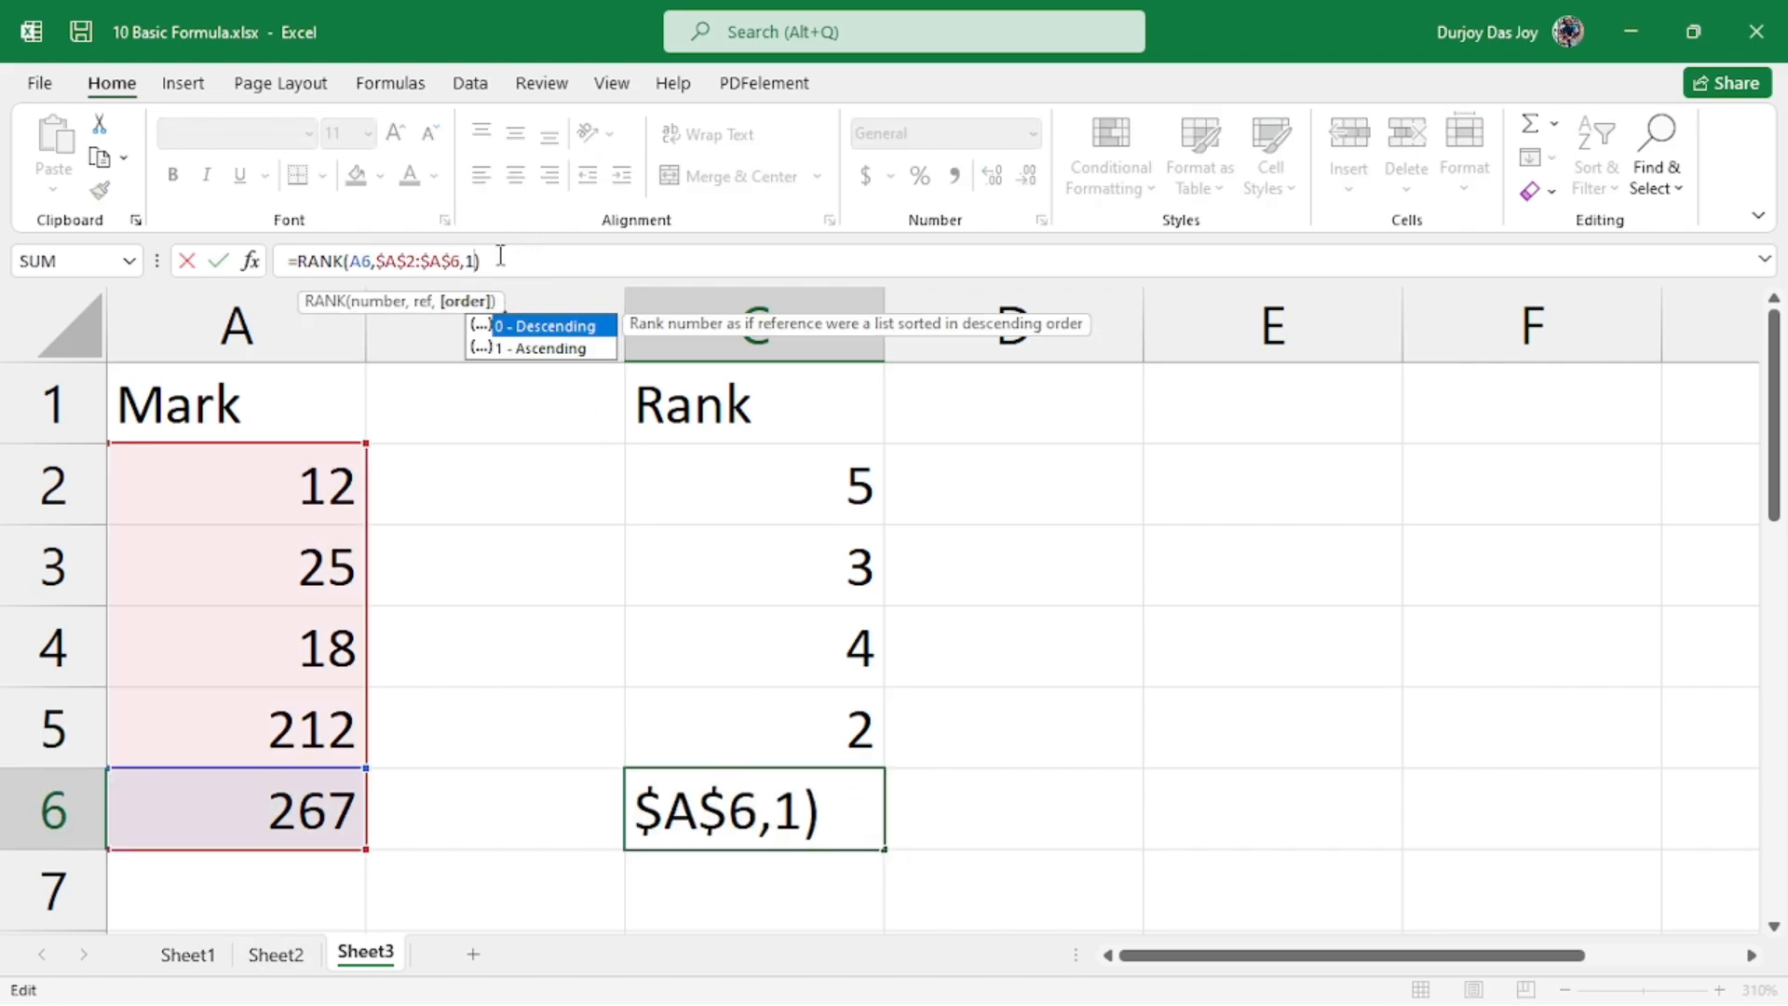
pyautogui.click(542, 262)
pyautogui.press('Return')
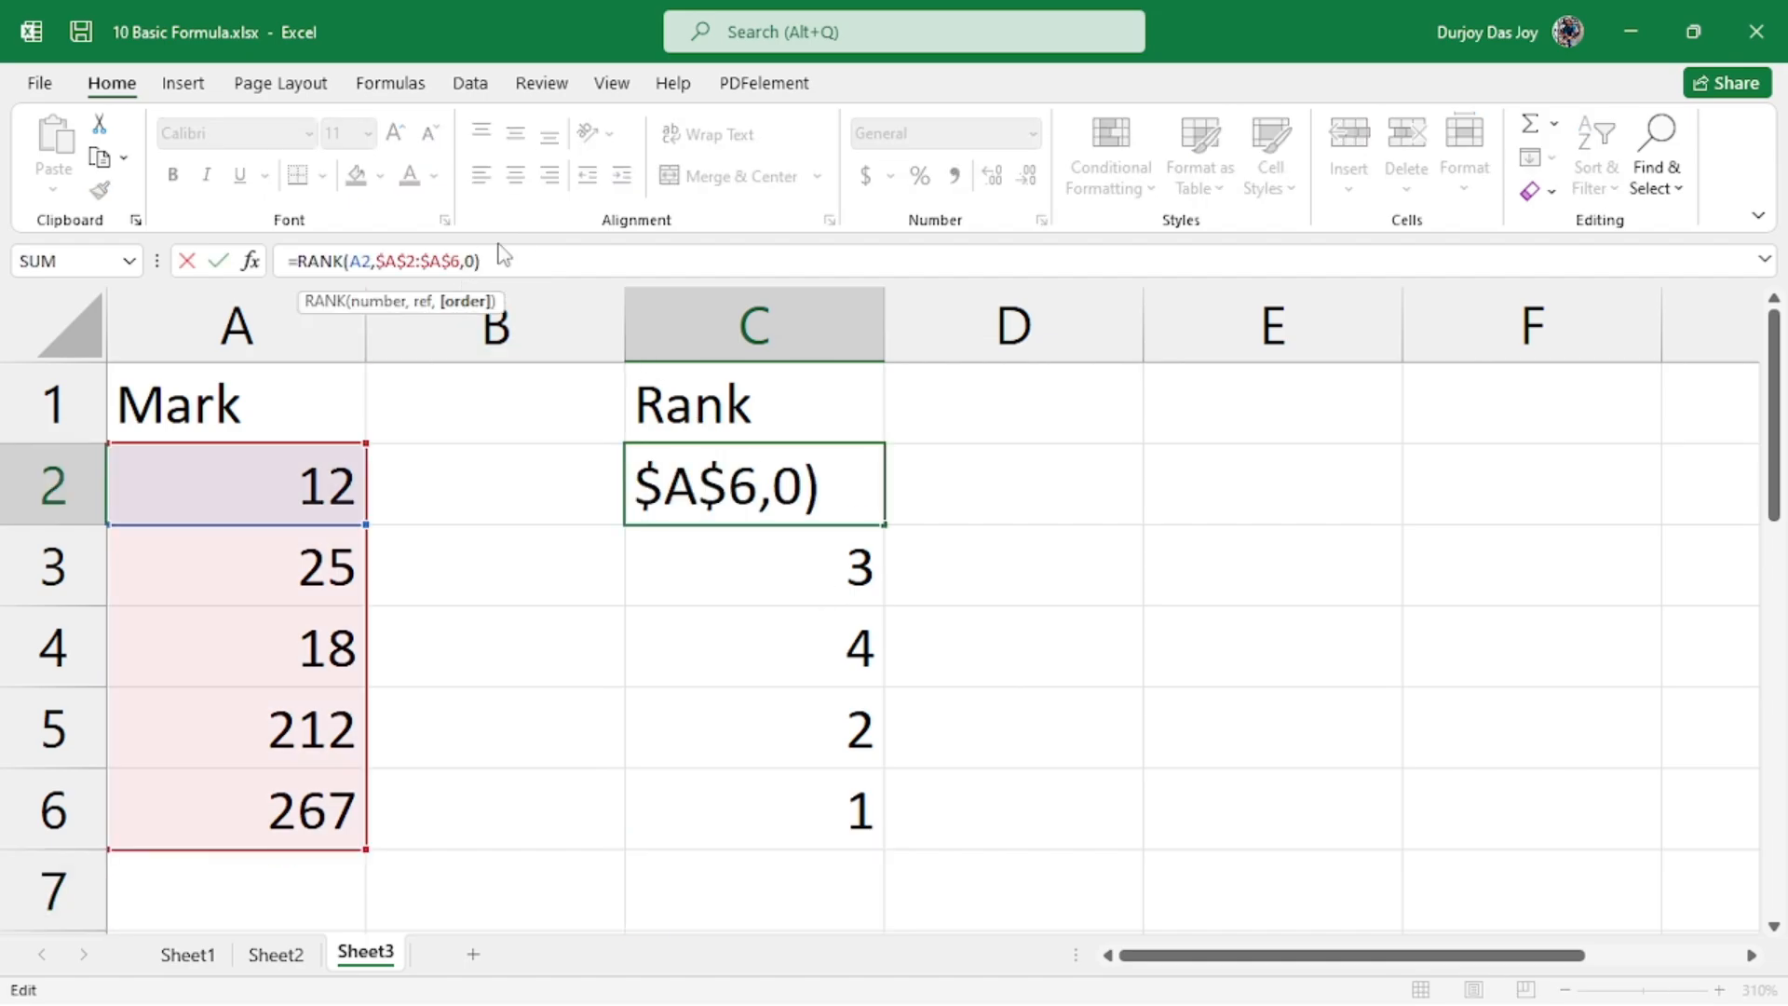
# - Change the RANK order in C2 to 1 for ascending and fill the formula down to C6
pyautogui.press('BackSpace')
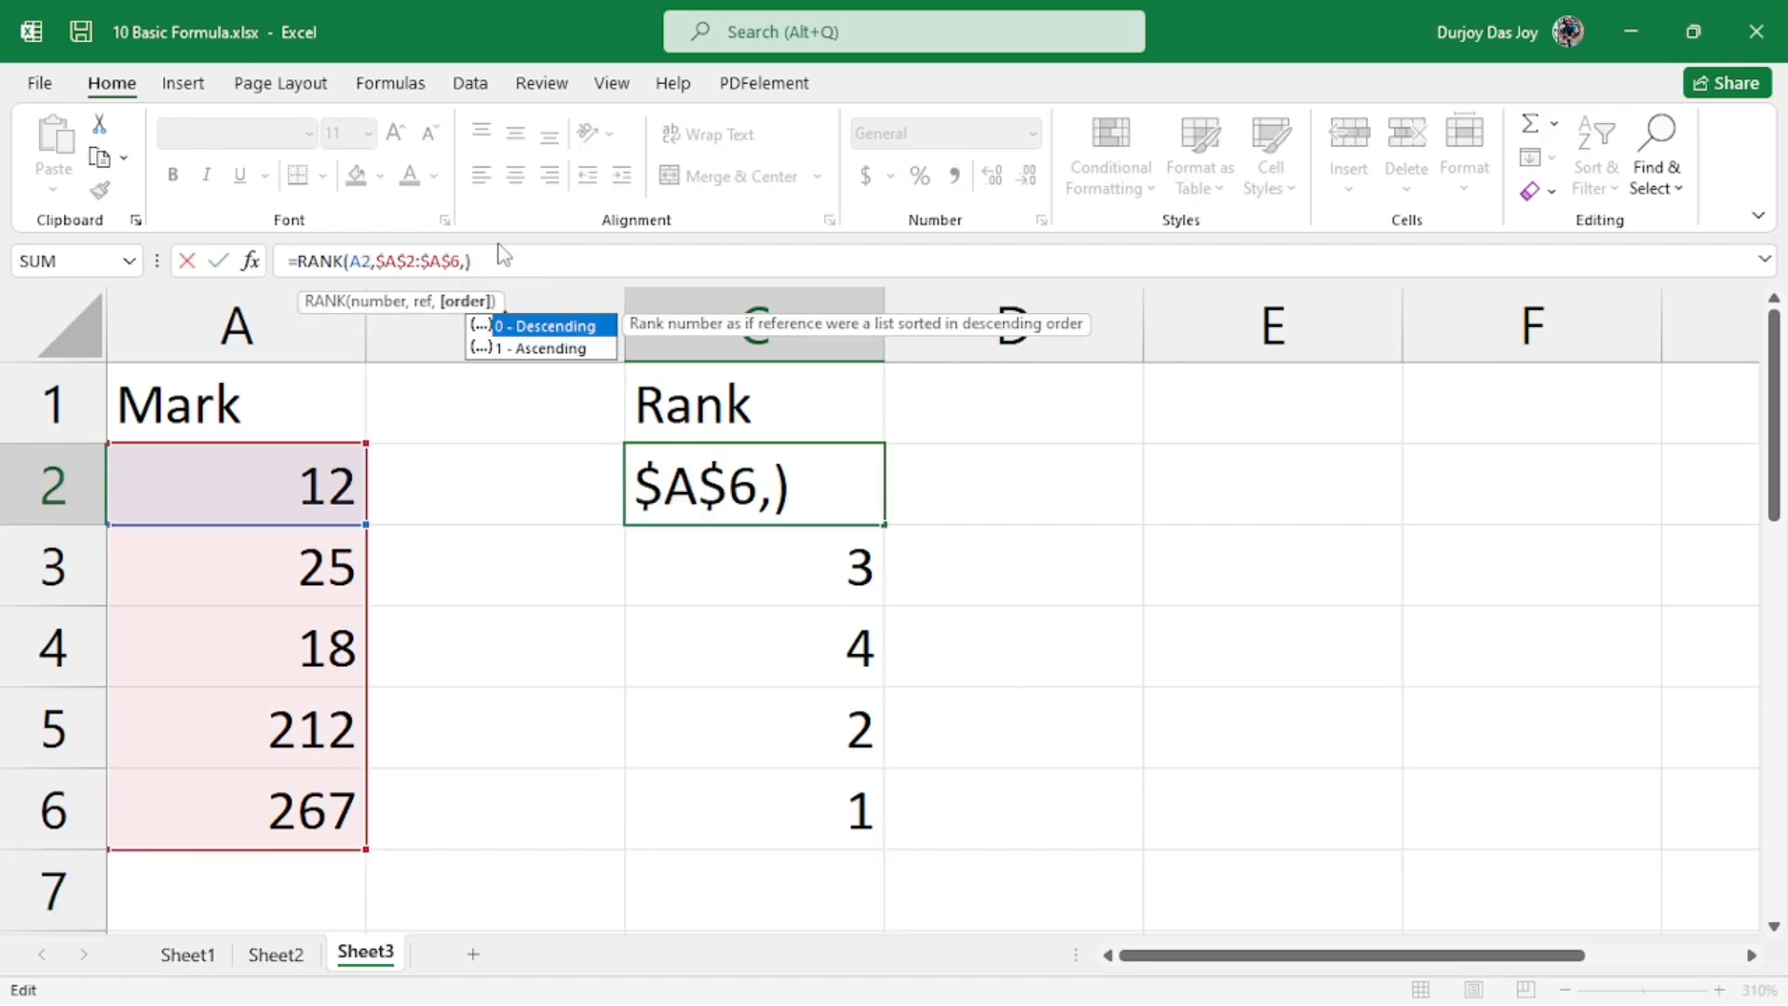
pyautogui.write('1')
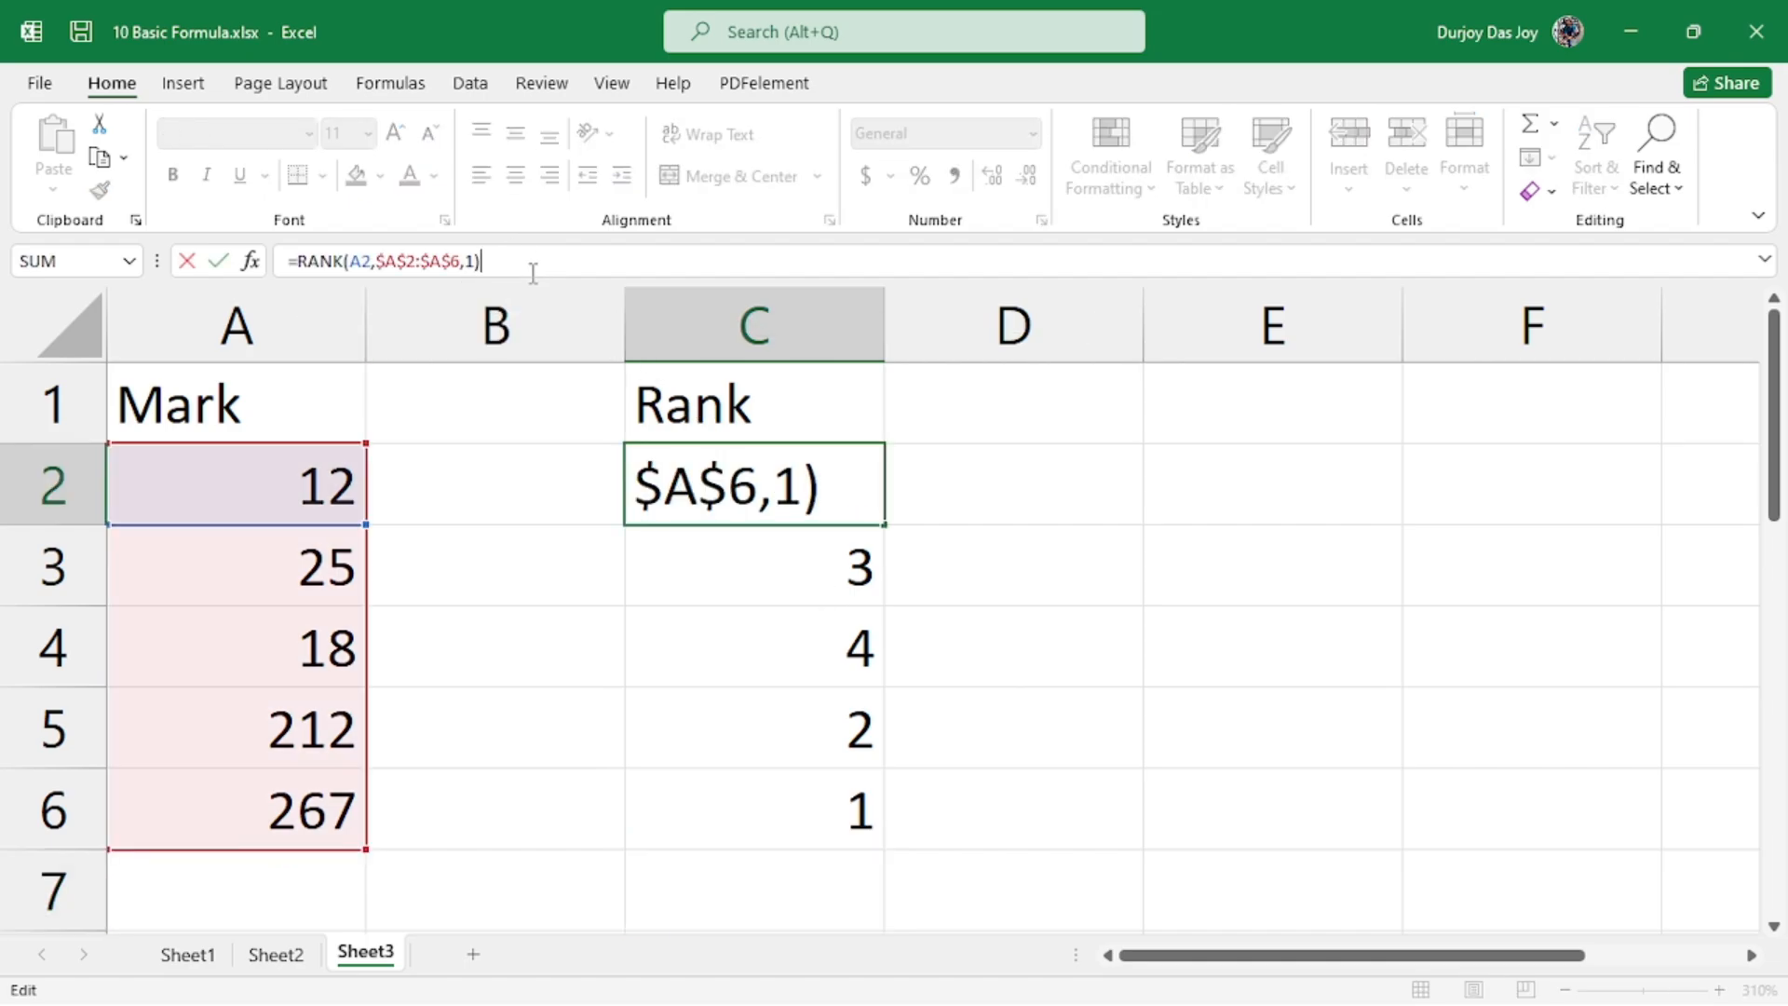
pyautogui.hotkey('ctrl', 'Return')
pyautogui.moveTo(888, 525); pyautogui.dragTo(876, 843)
pyautogui.click(778, 615)
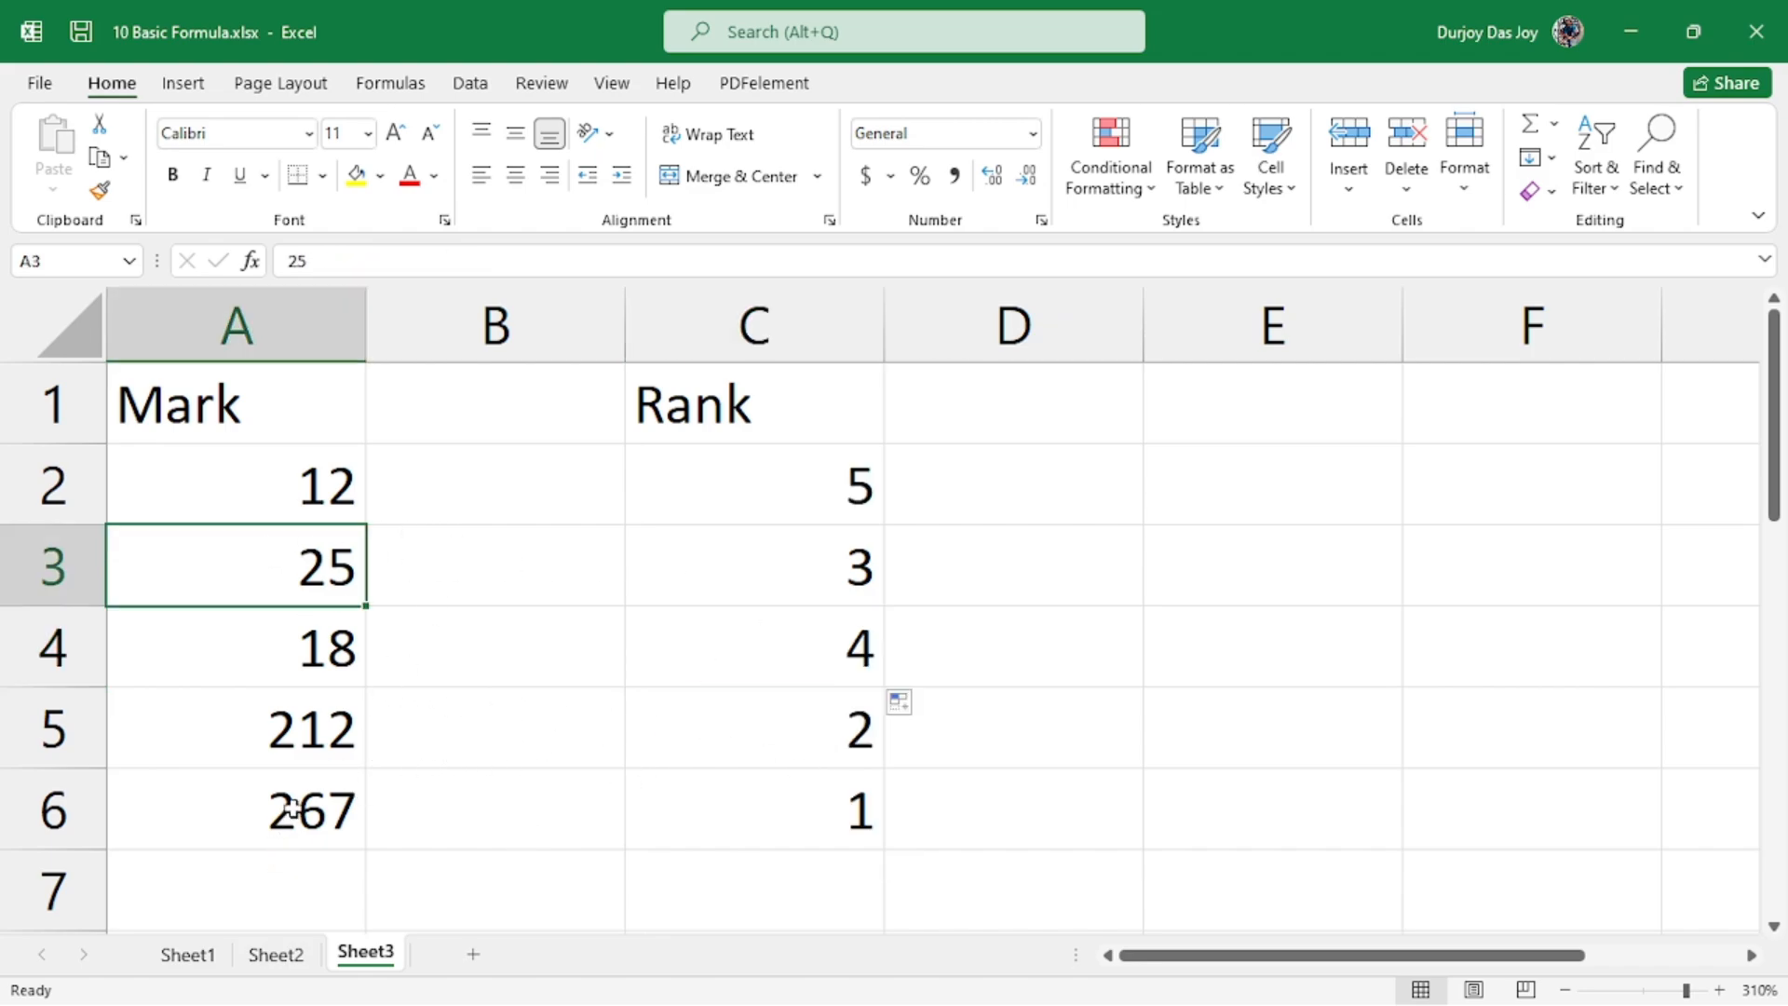
# - Delete the reference and order arguments from the RANK formula in C2, keeping A2 as the number
pyautogui.click(292, 809)
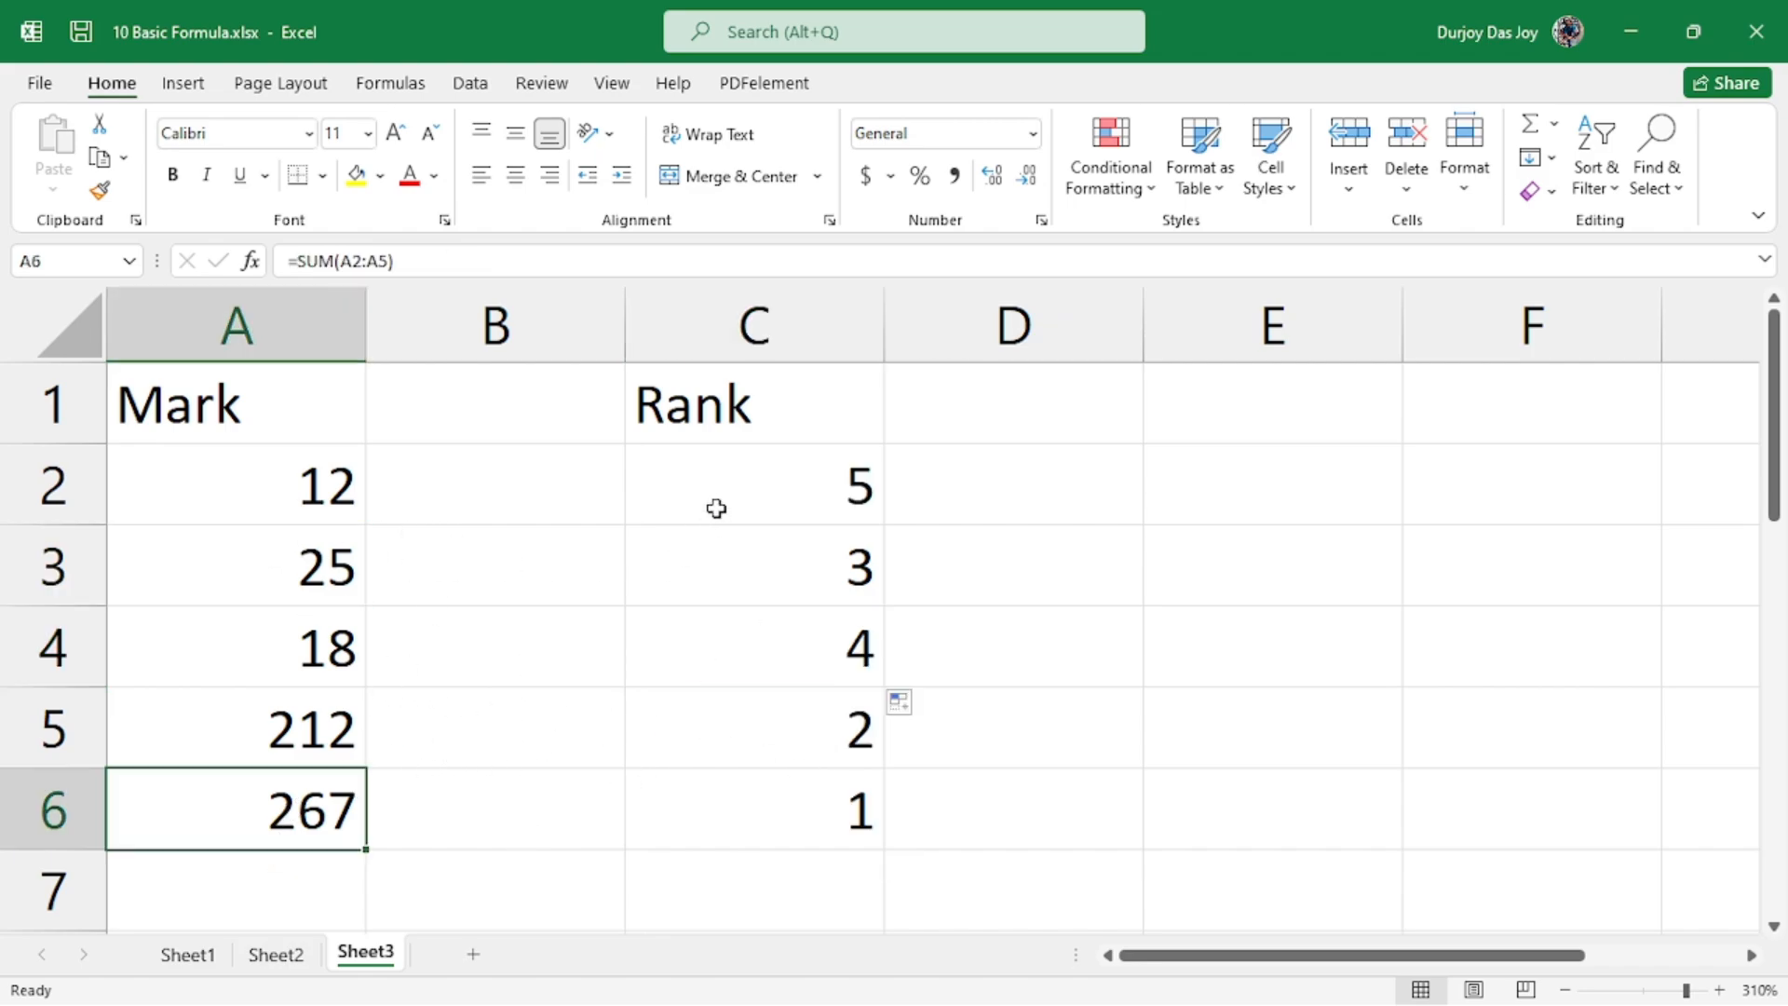
pyautogui.click(720, 504)
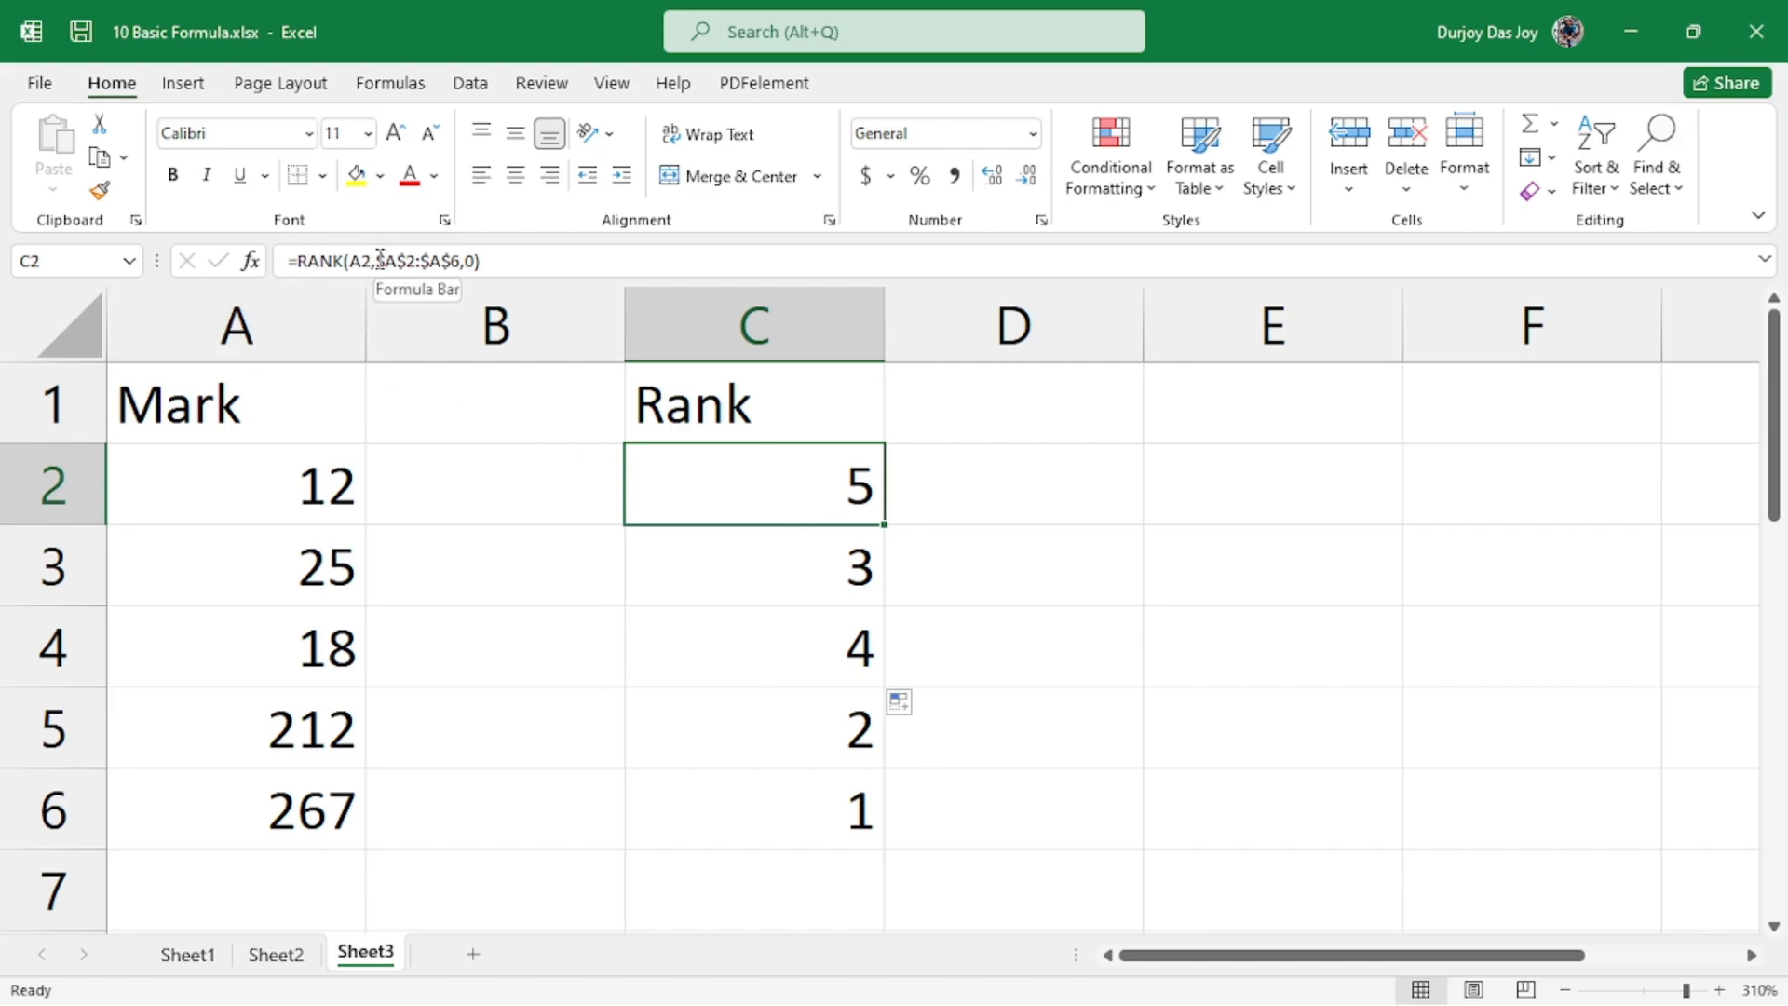
pyautogui.moveTo(377, 261); pyautogui.dragTo(461, 265)
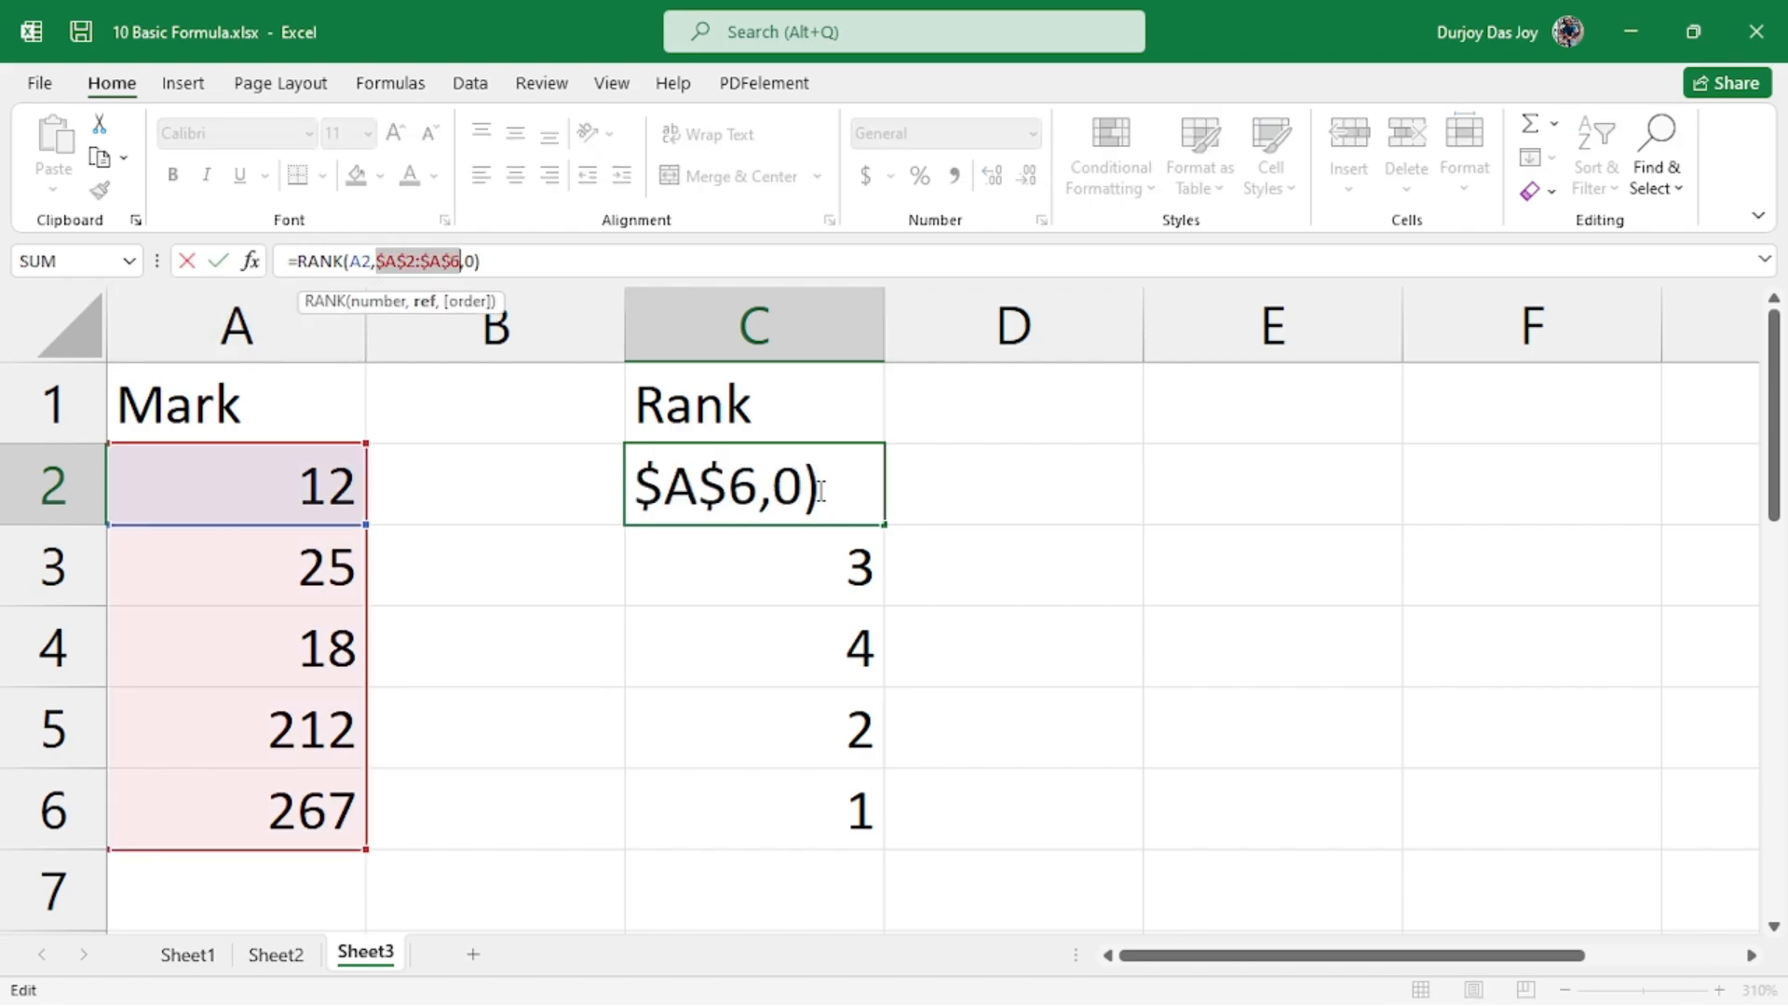
pyautogui.moveTo(821, 491); pyautogui.dragTo(476, 481)
pyautogui.press('BackSpace')
pyautogui.press('BackSpace')
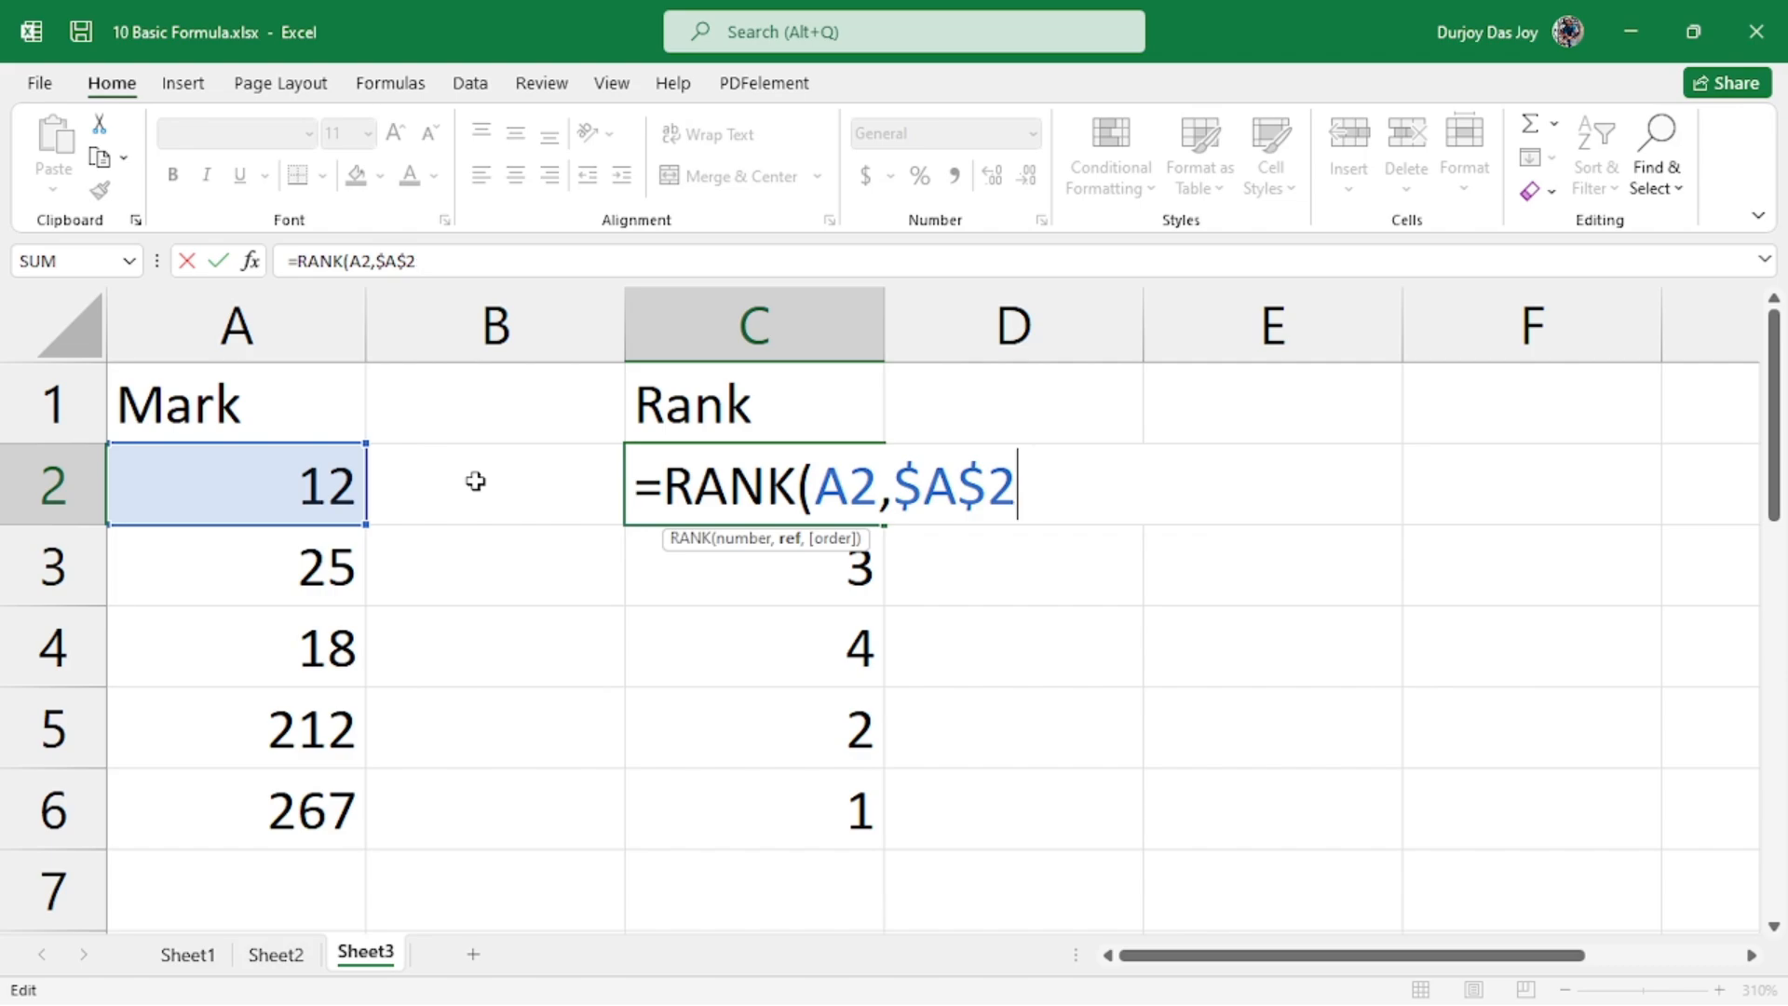
pyautogui.press('BackSpace')
pyautogui.press('BackSpace')
pyautogui.press('BackSpace')
pyautogui.press('BackSpace')
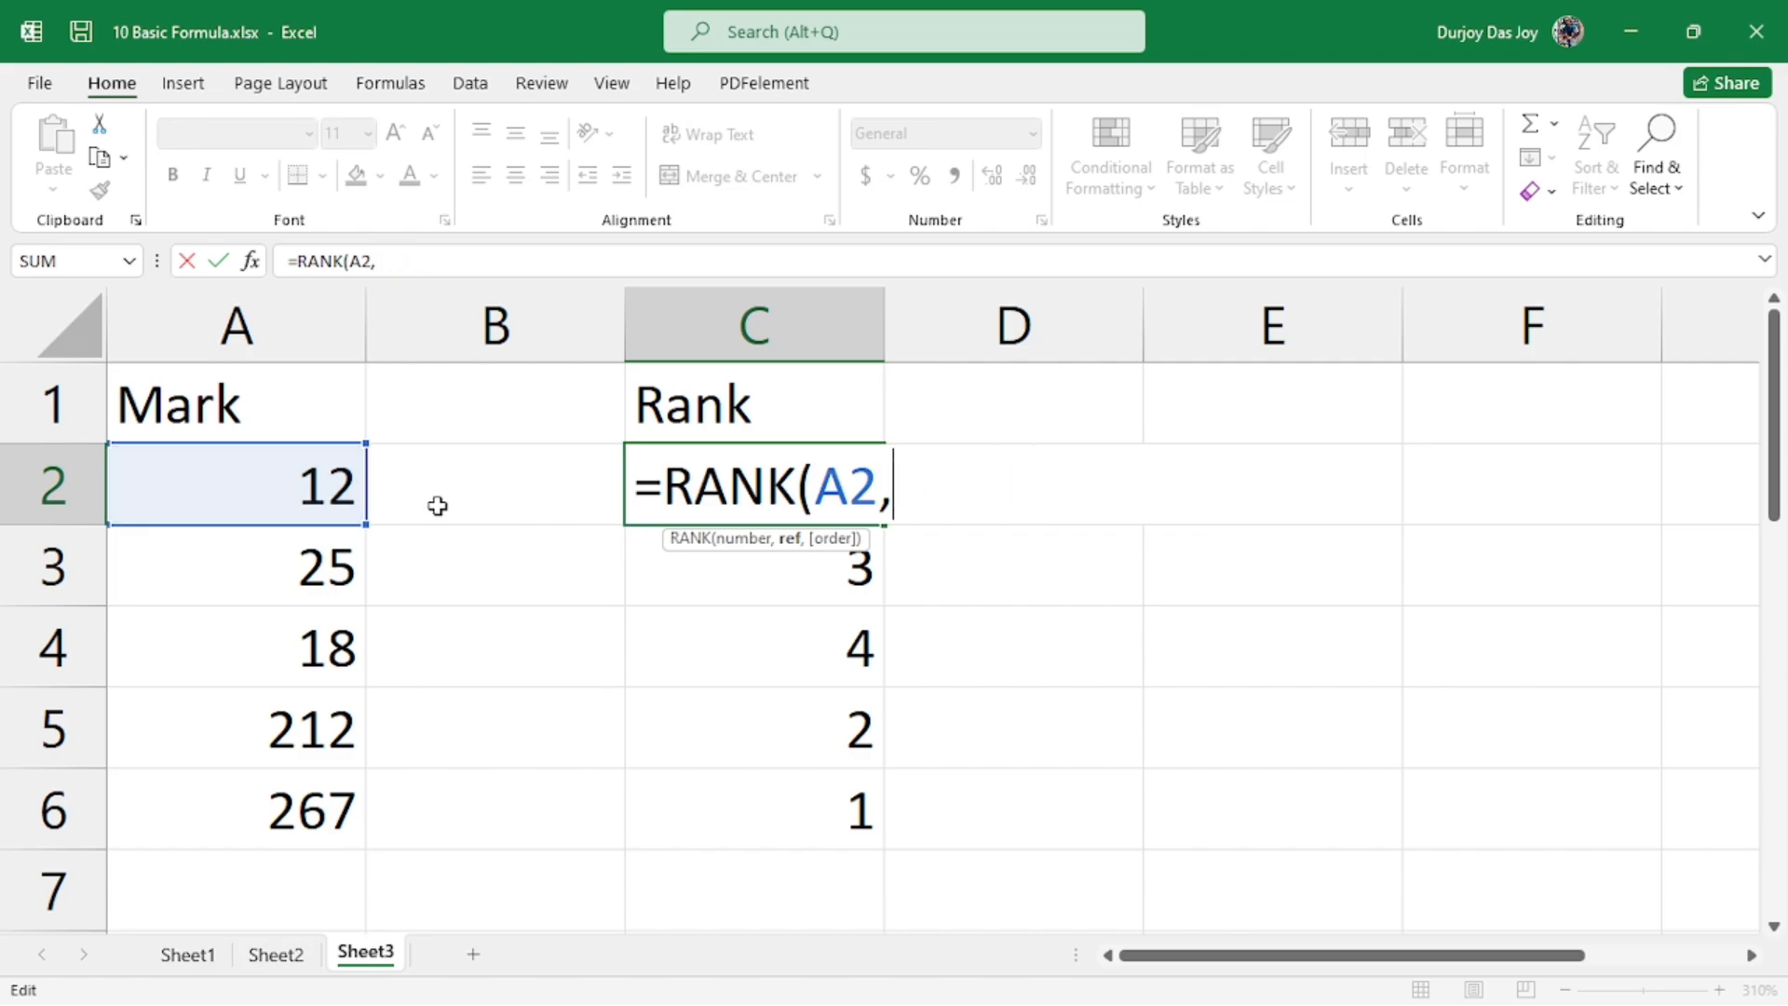
# - Add A2:A6 as the RANK reference in C2 and make it absolute by inserting dollar signs, giving $A$2:$A$6
pyautogui.moveTo(303, 479); pyautogui.dragTo(340, 834)
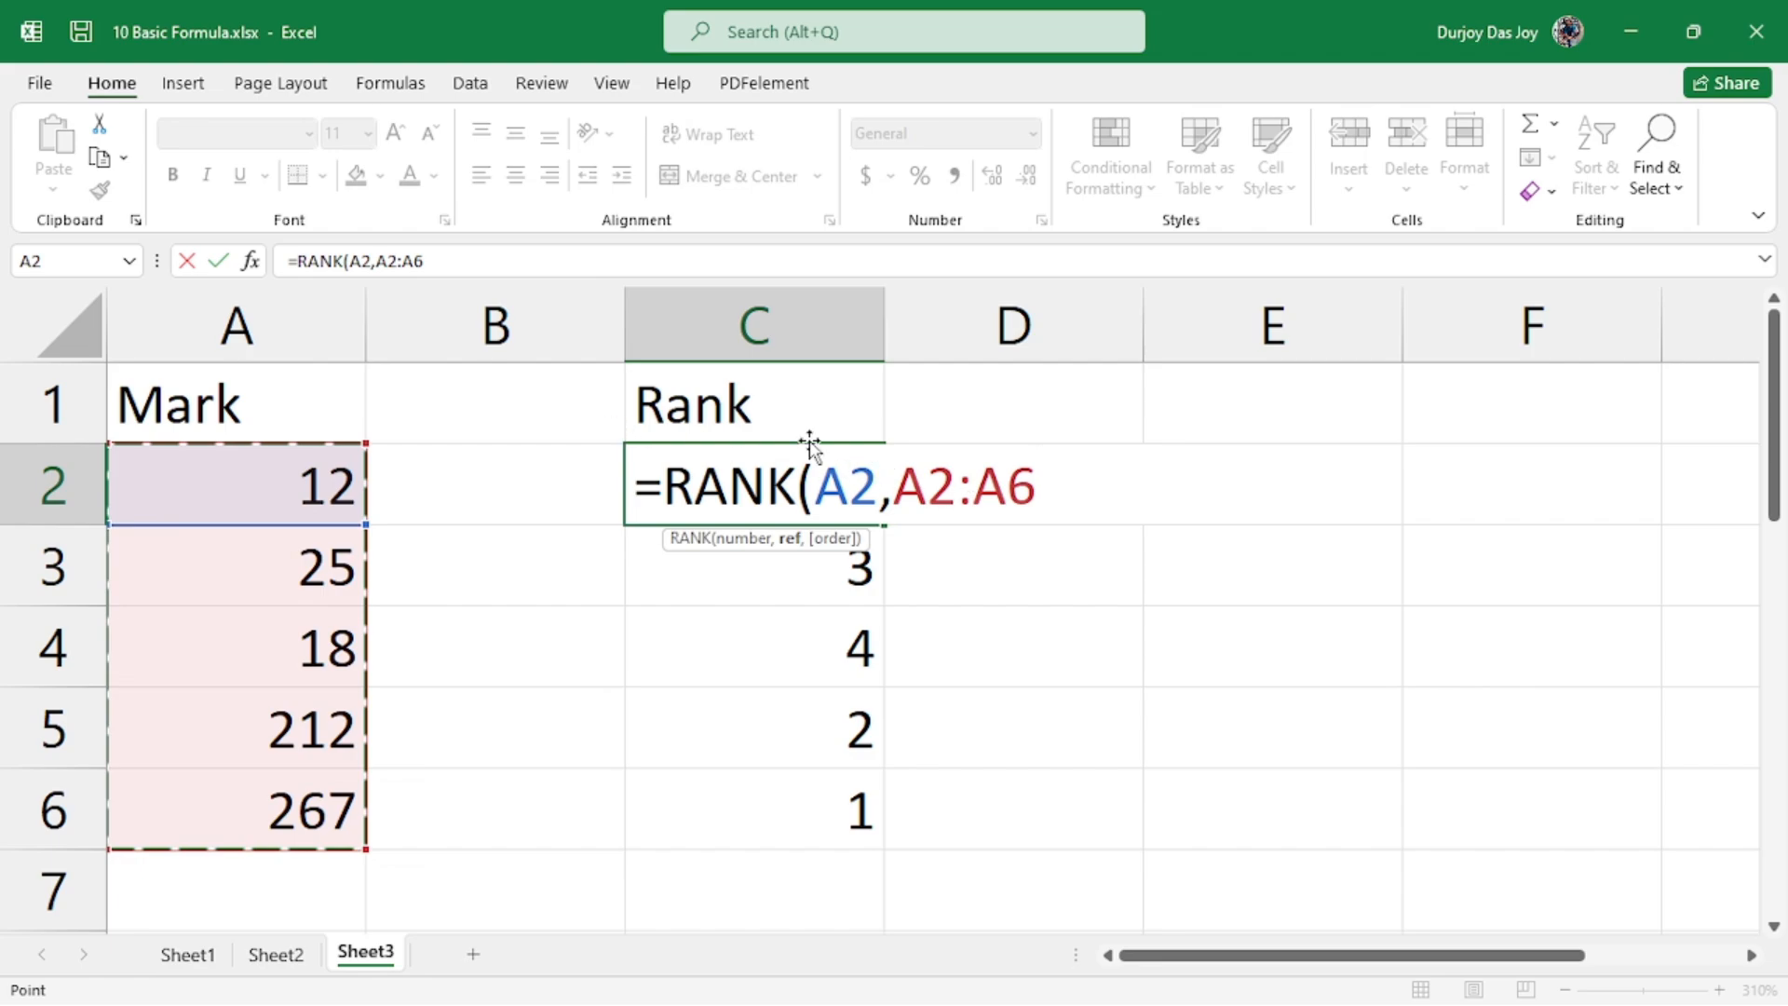
pyautogui.click(908, 495)
pyautogui.write('$A')
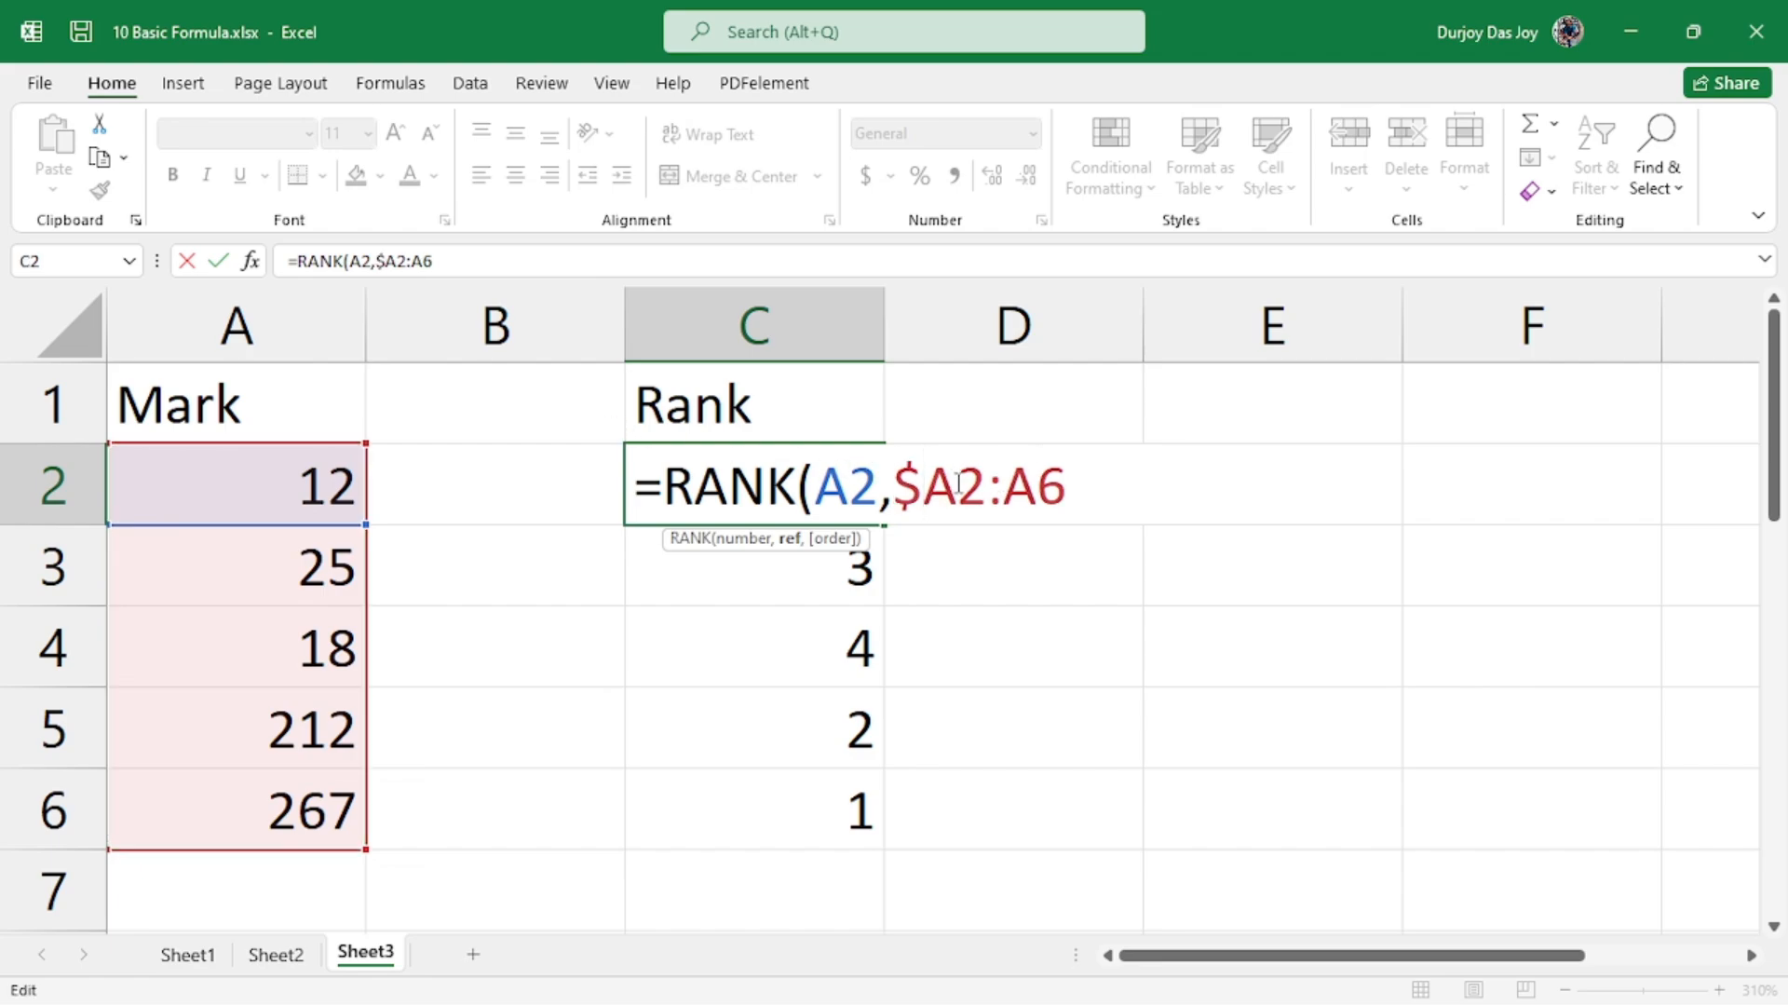
pyautogui.write('$')
pyautogui.click(1033, 499)
pyautogui.write('$A')
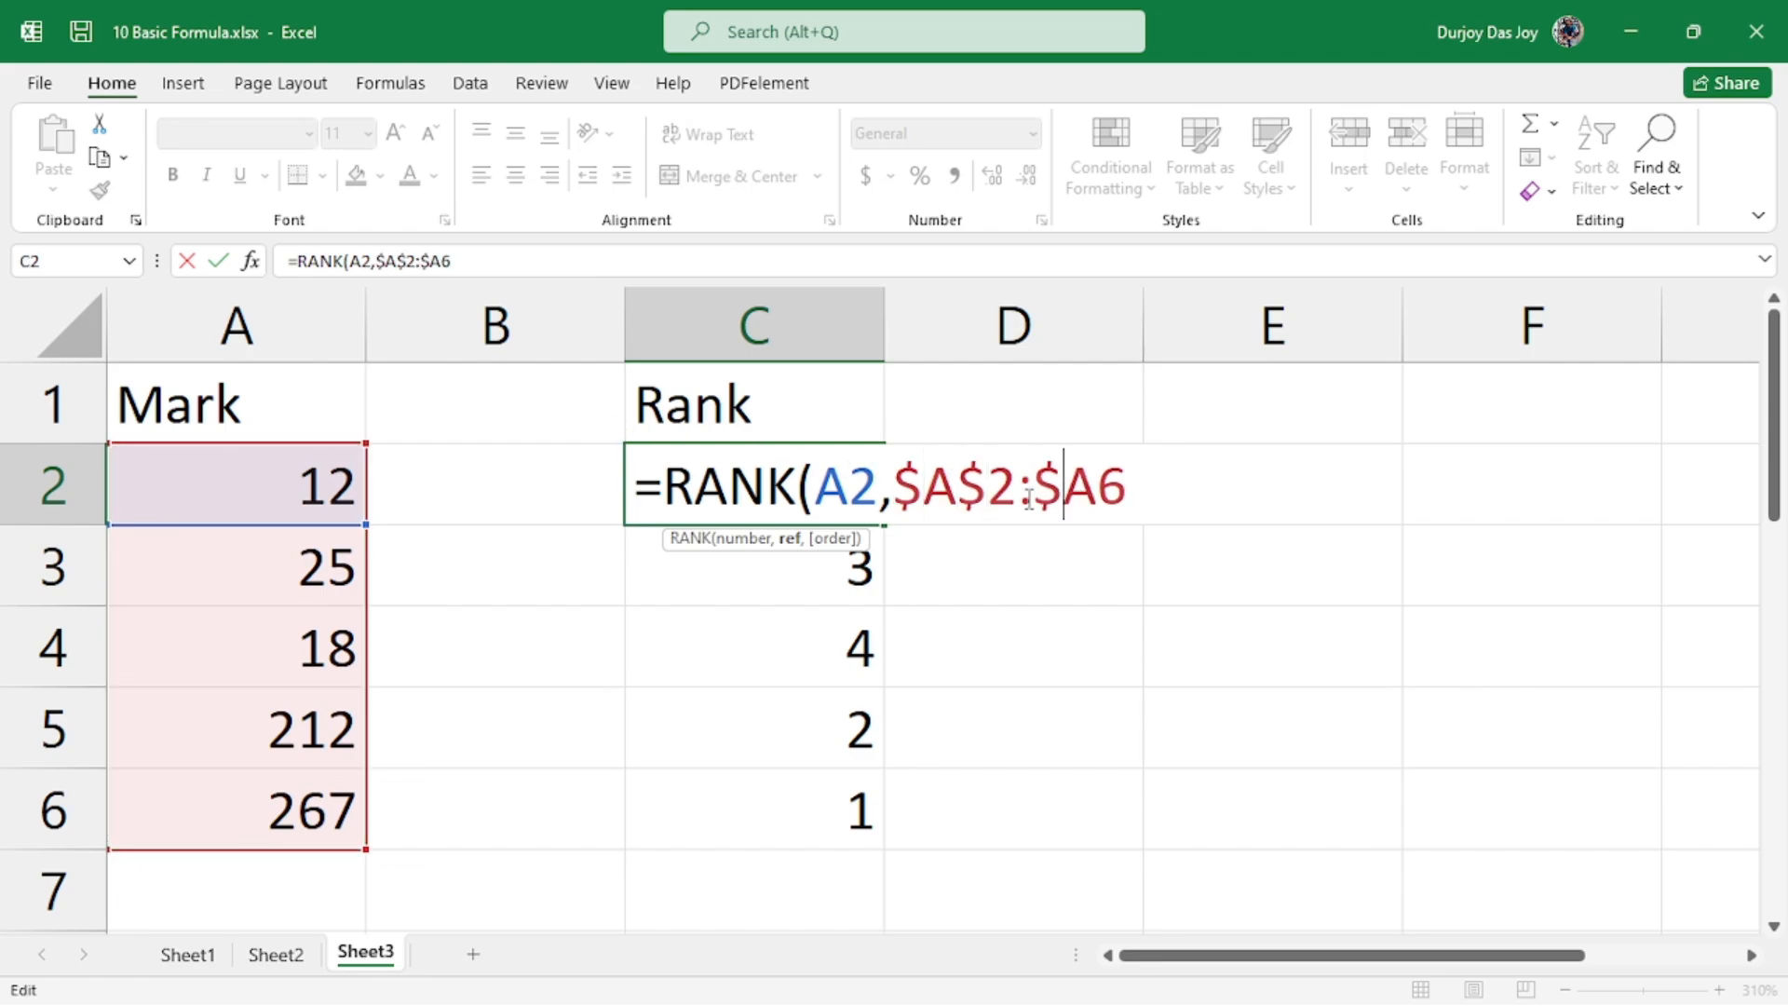
pyautogui.write('$')
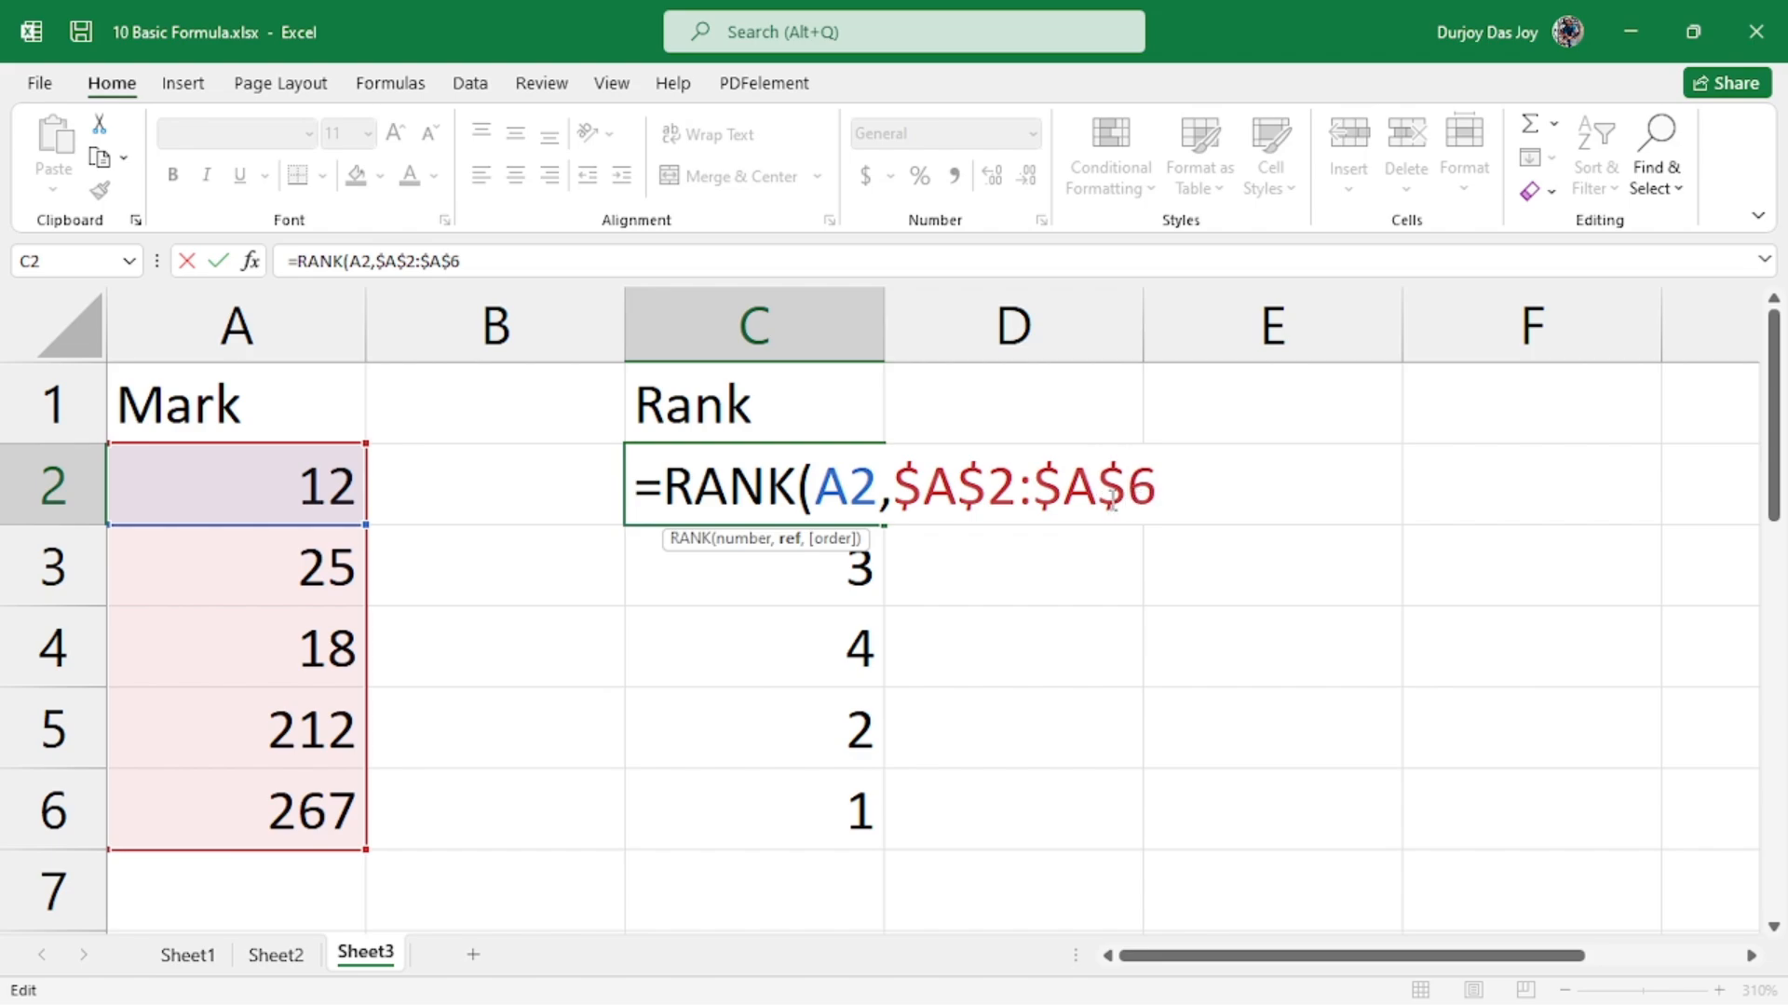
# - Complete the RANK formula in C2 with 0 as the order and reselect the cell
pyautogui.click(1151, 485)
pyautogui.write(',0')
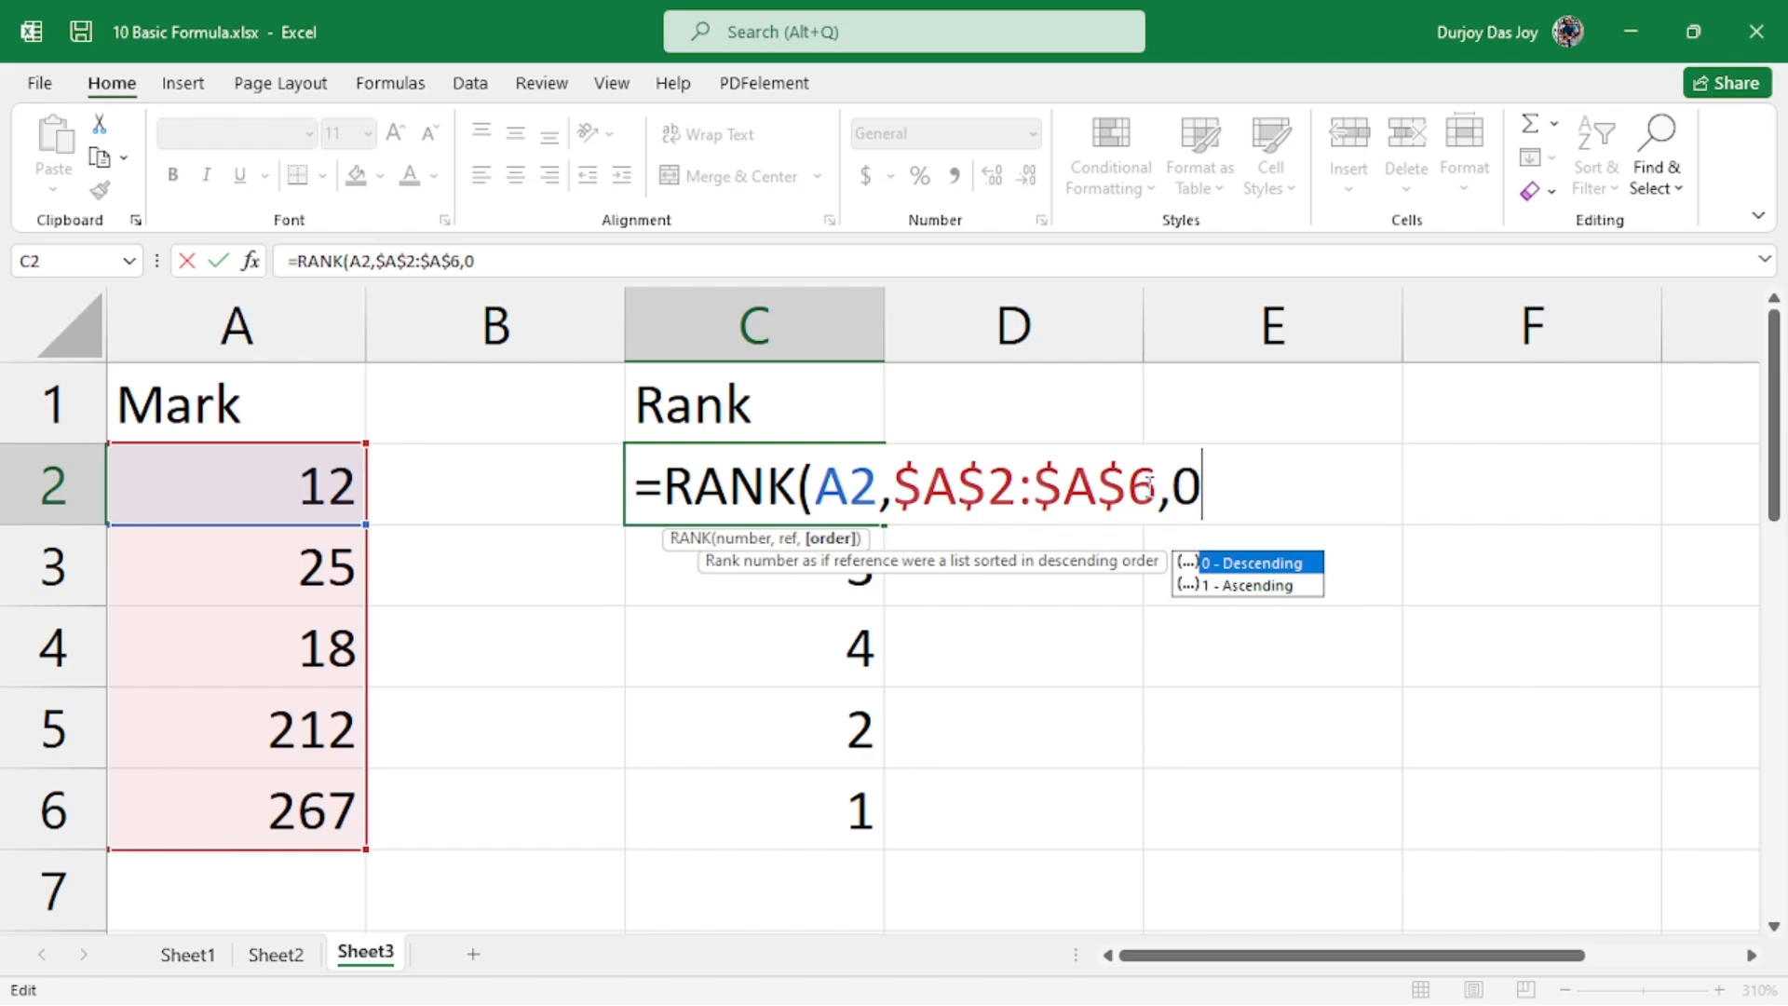
pyautogui.write(')')
pyautogui.press('Return')
pyautogui.click(791, 491)
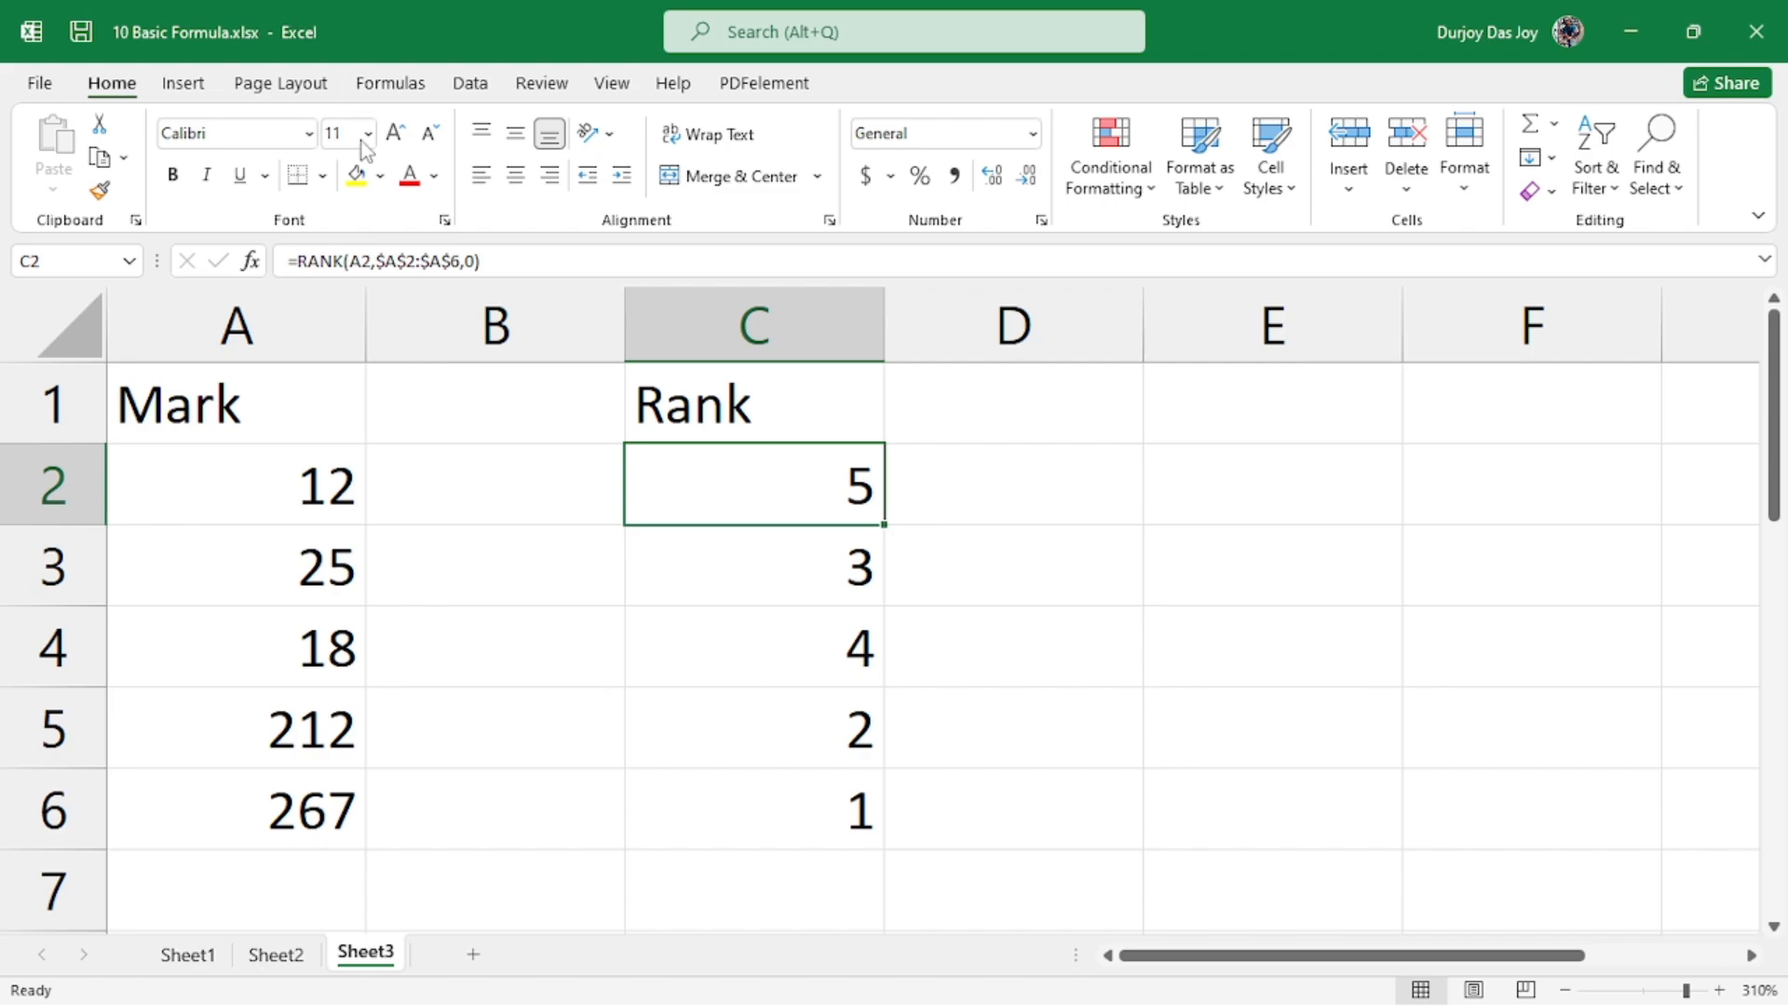
# - Replace the reference in C2's RANK formula with a fresh selection of A2:A6, converted to the absolute range $A$2:$A$6
pyautogui.scroll(-6, 336, 652)
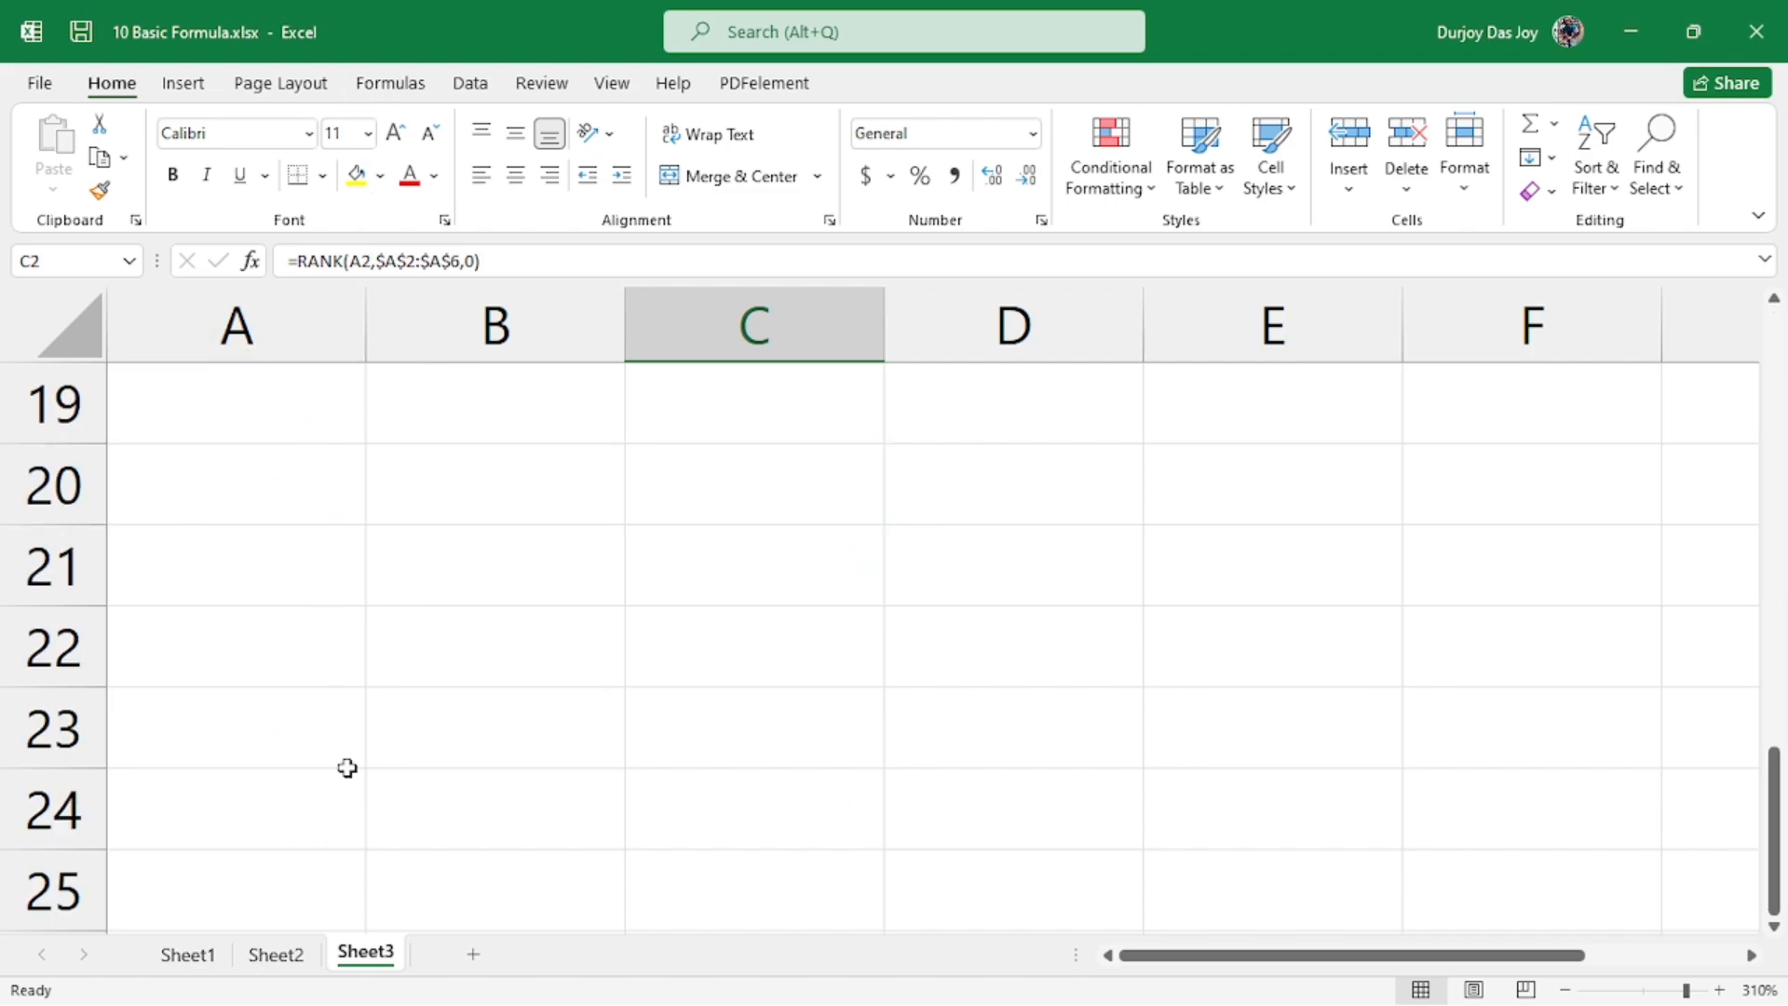
pyautogui.scroll(6, 373, 633)
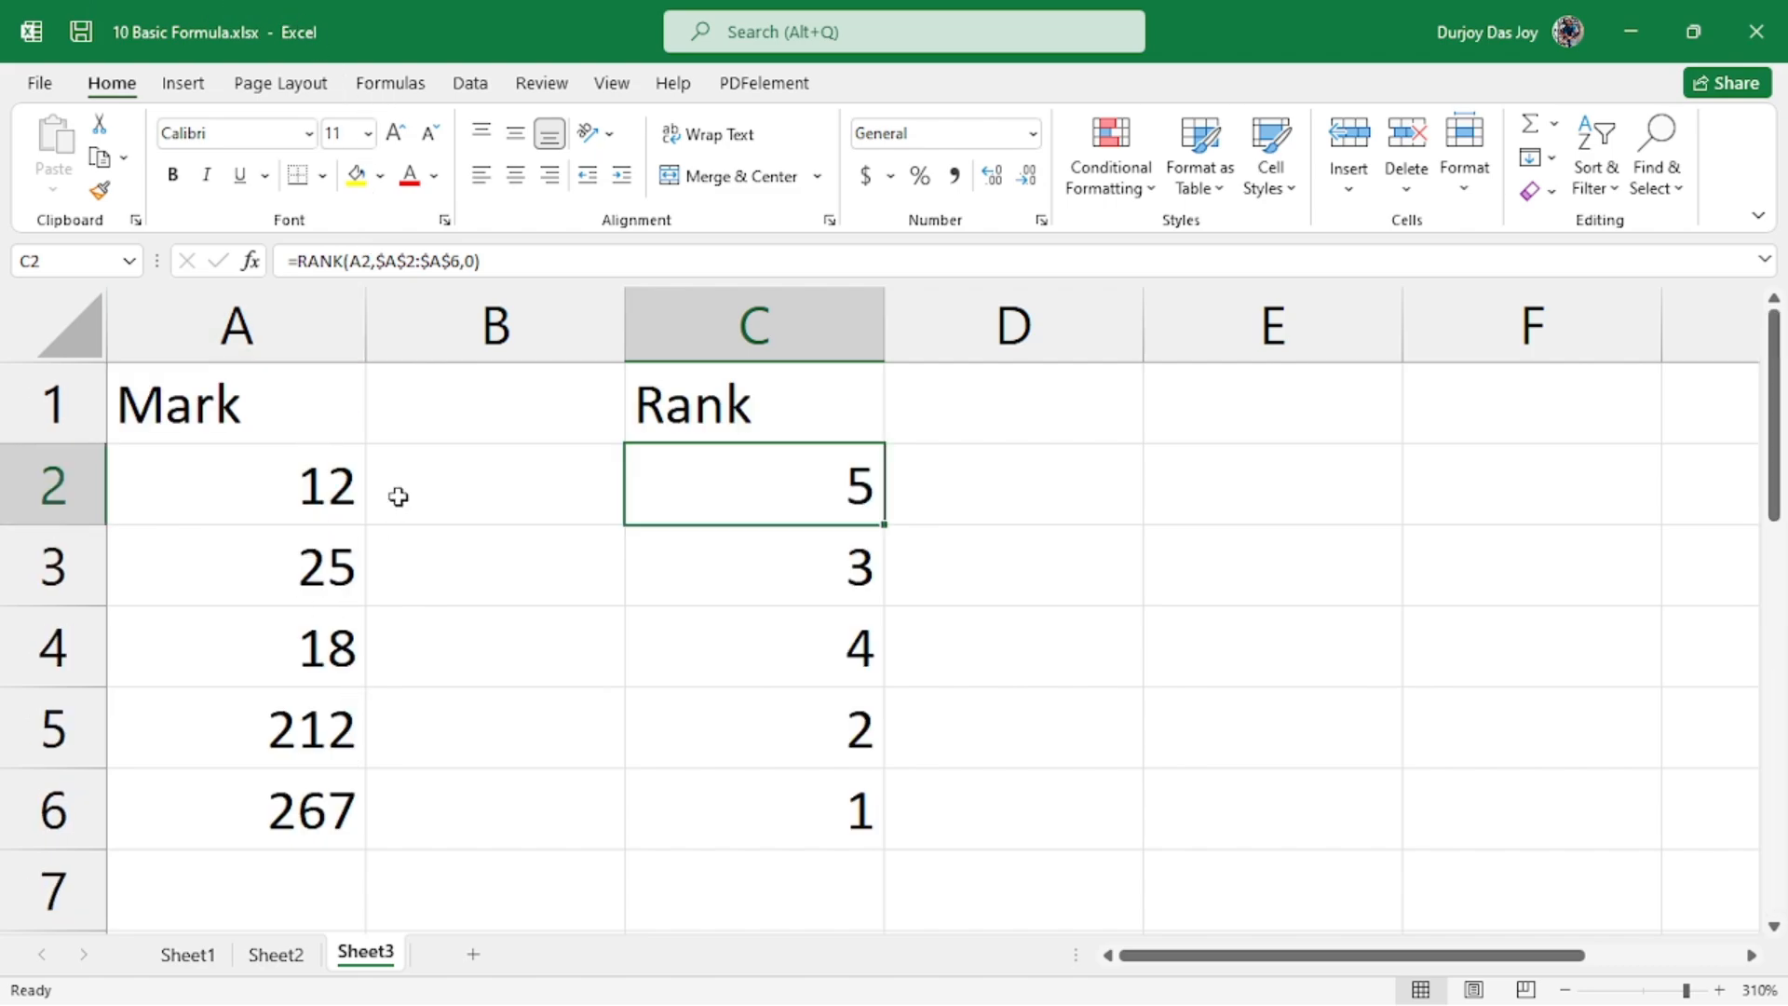
pyautogui.doubleClick(447, 261)
pyautogui.press('BackSpace')
pyautogui.press('BackSpace')
pyautogui.press('BackSpace')
pyautogui.press('BackSpace')
pyautogui.press('BackSpace')
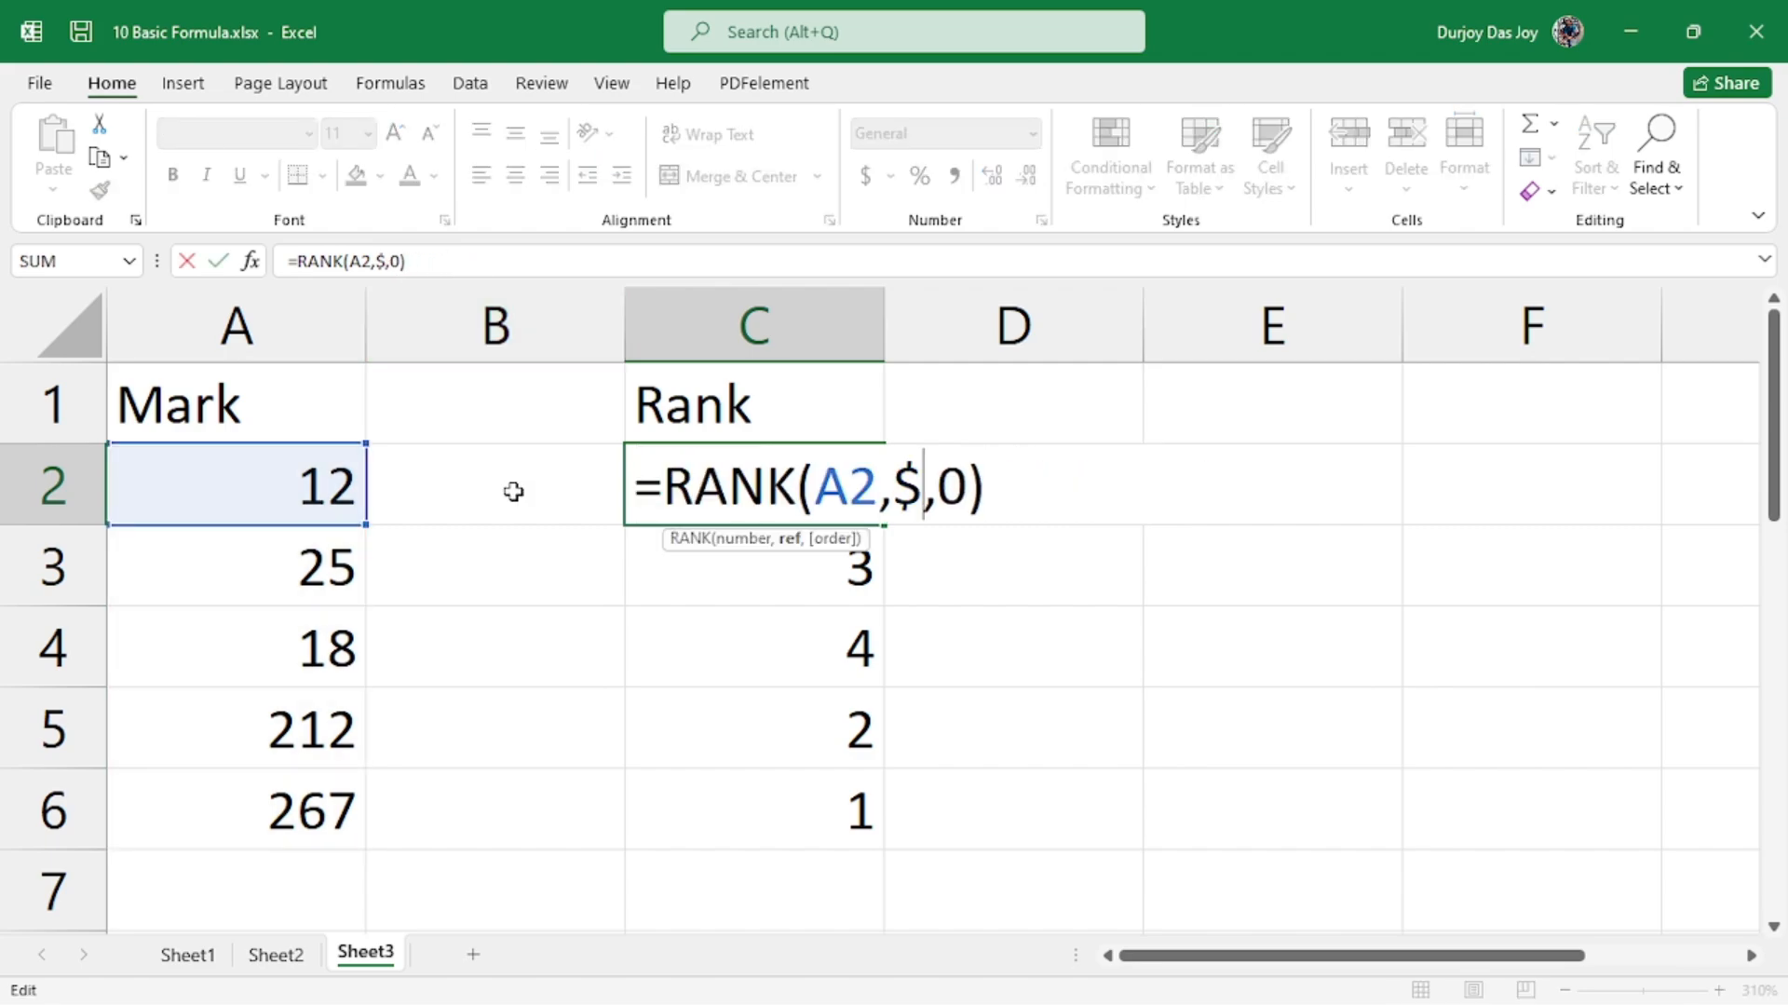
pyautogui.press('BackSpace')
pyautogui.press('BackSpace')
pyautogui.write(',')
pyautogui.moveTo(331, 479); pyautogui.dragTo(326, 803)
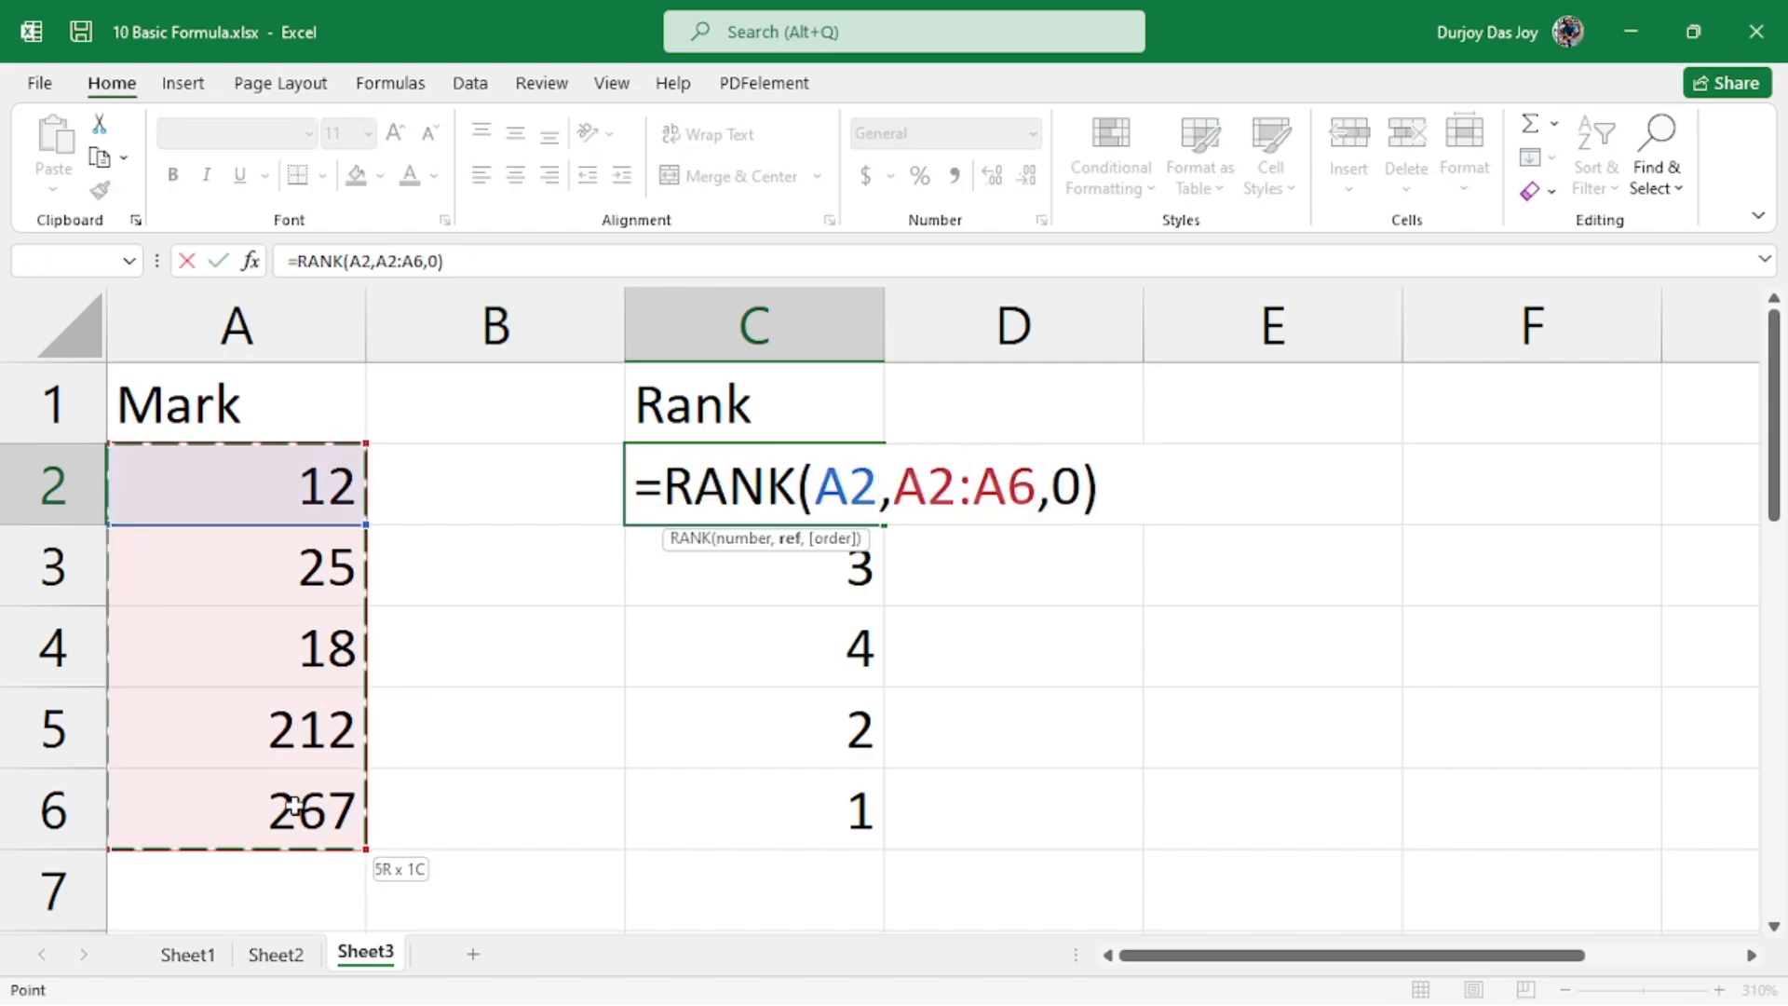
pyautogui.press('F4')
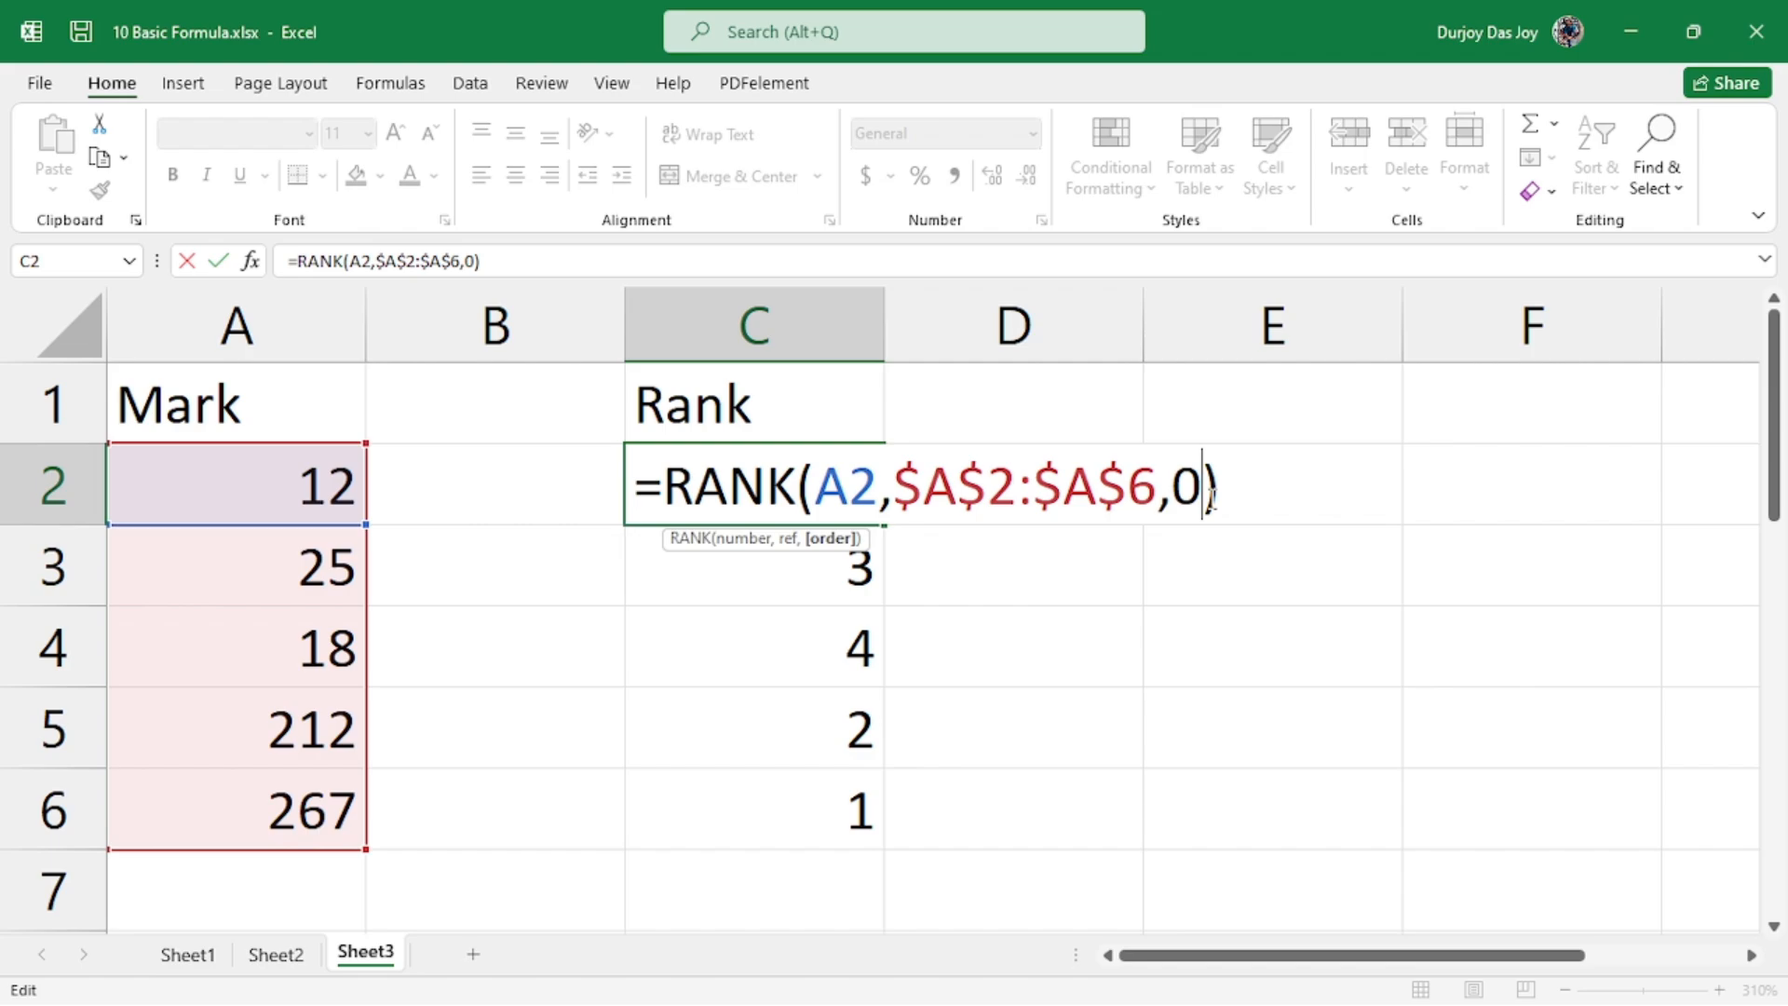
pyautogui.click(800, 482)
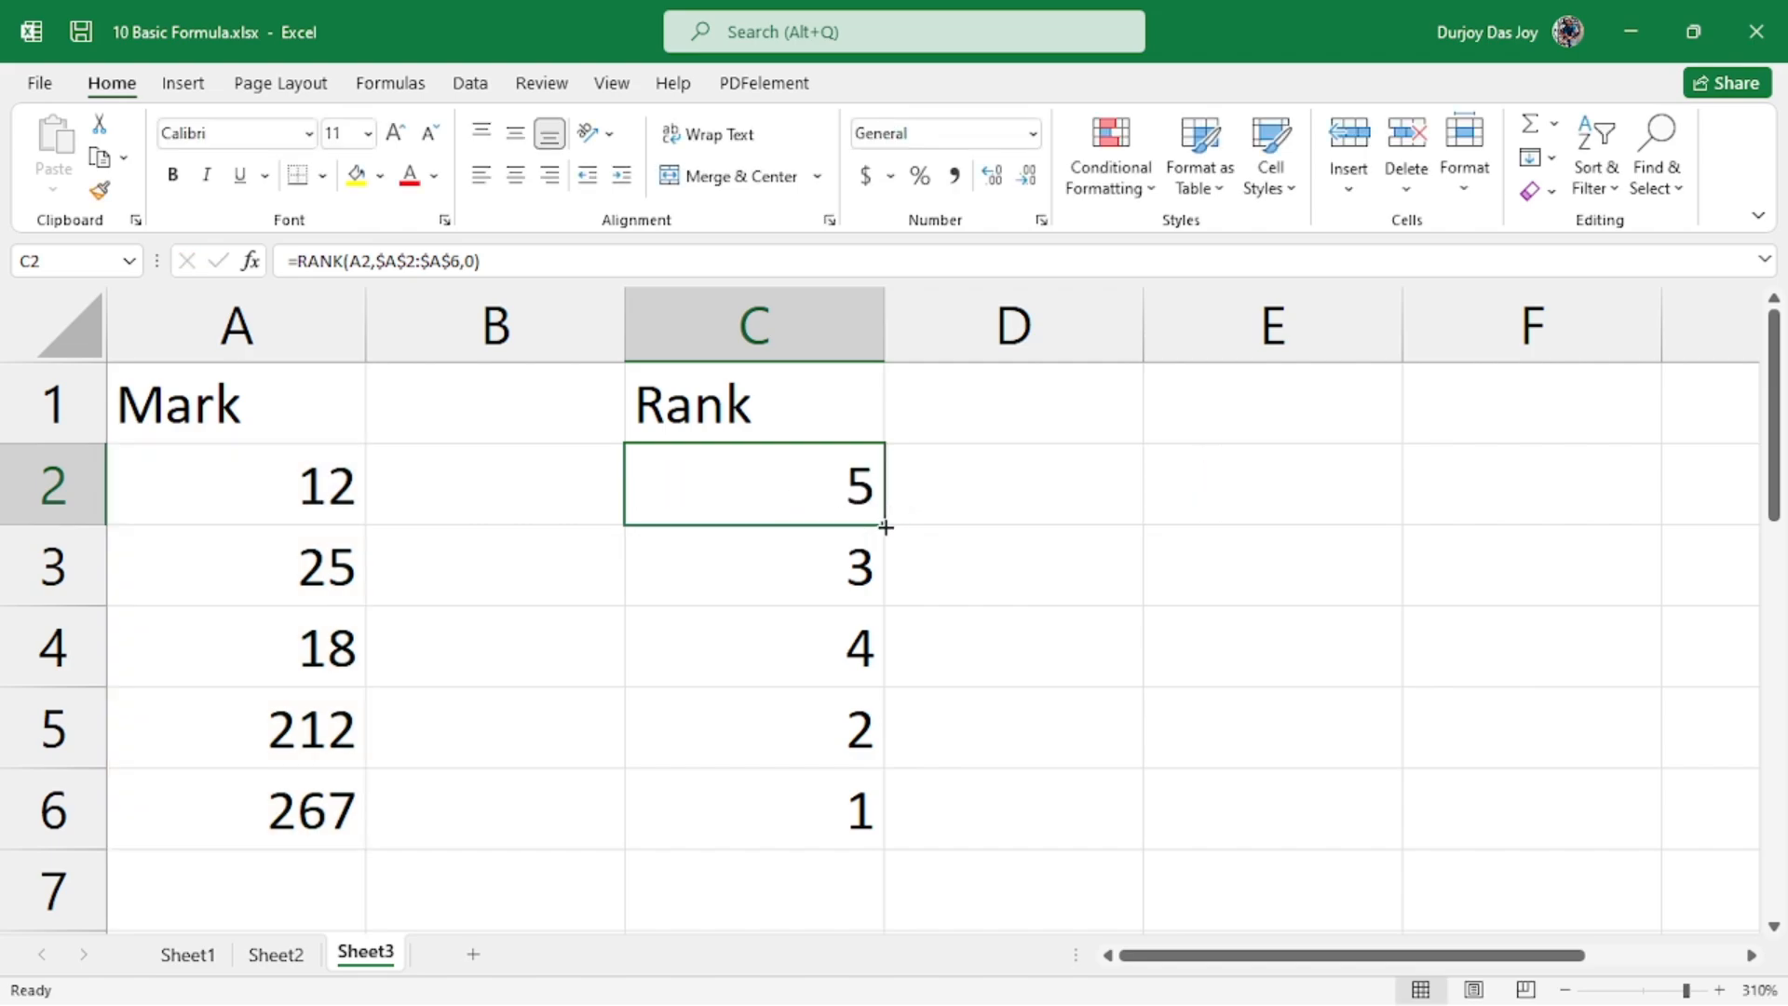
# - Fill the RANK formula from C2 down to C6 and check the formulas in the filled cells
pyautogui.moveTo(886, 527); pyautogui.dragTo(878, 831)
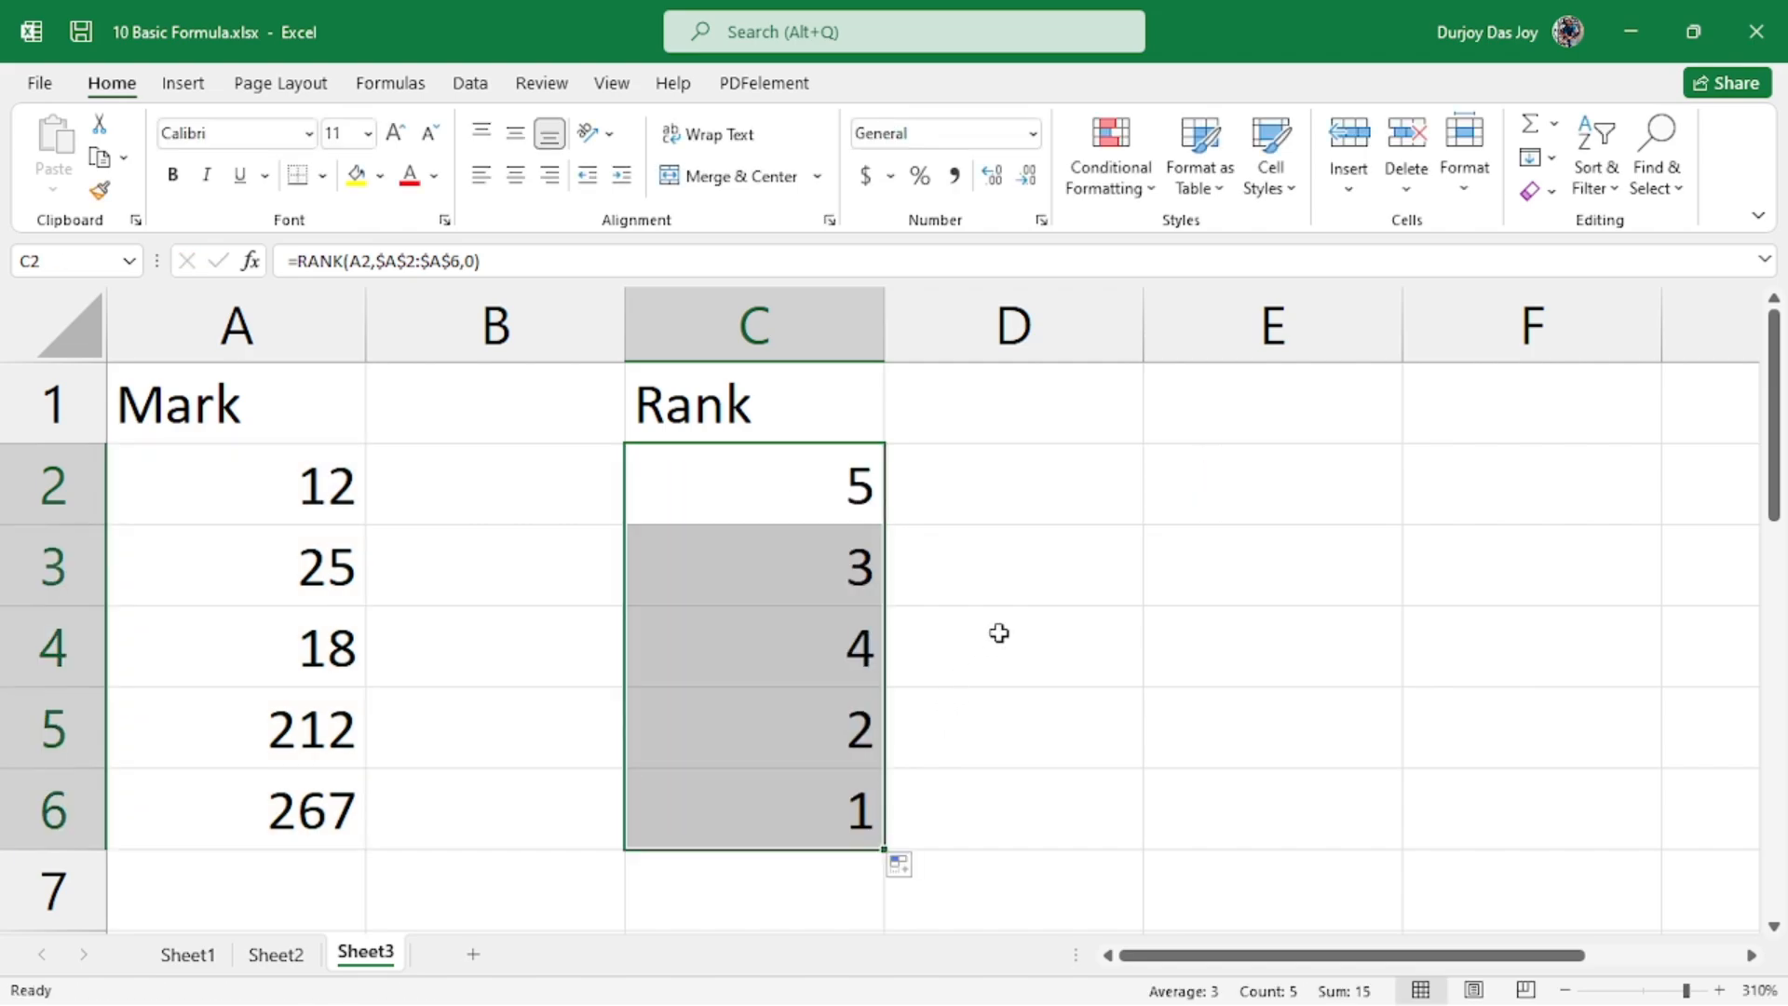
pyautogui.click(1015, 614)
pyautogui.click(722, 739)
pyautogui.click(760, 579)
pyautogui.click(772, 658)
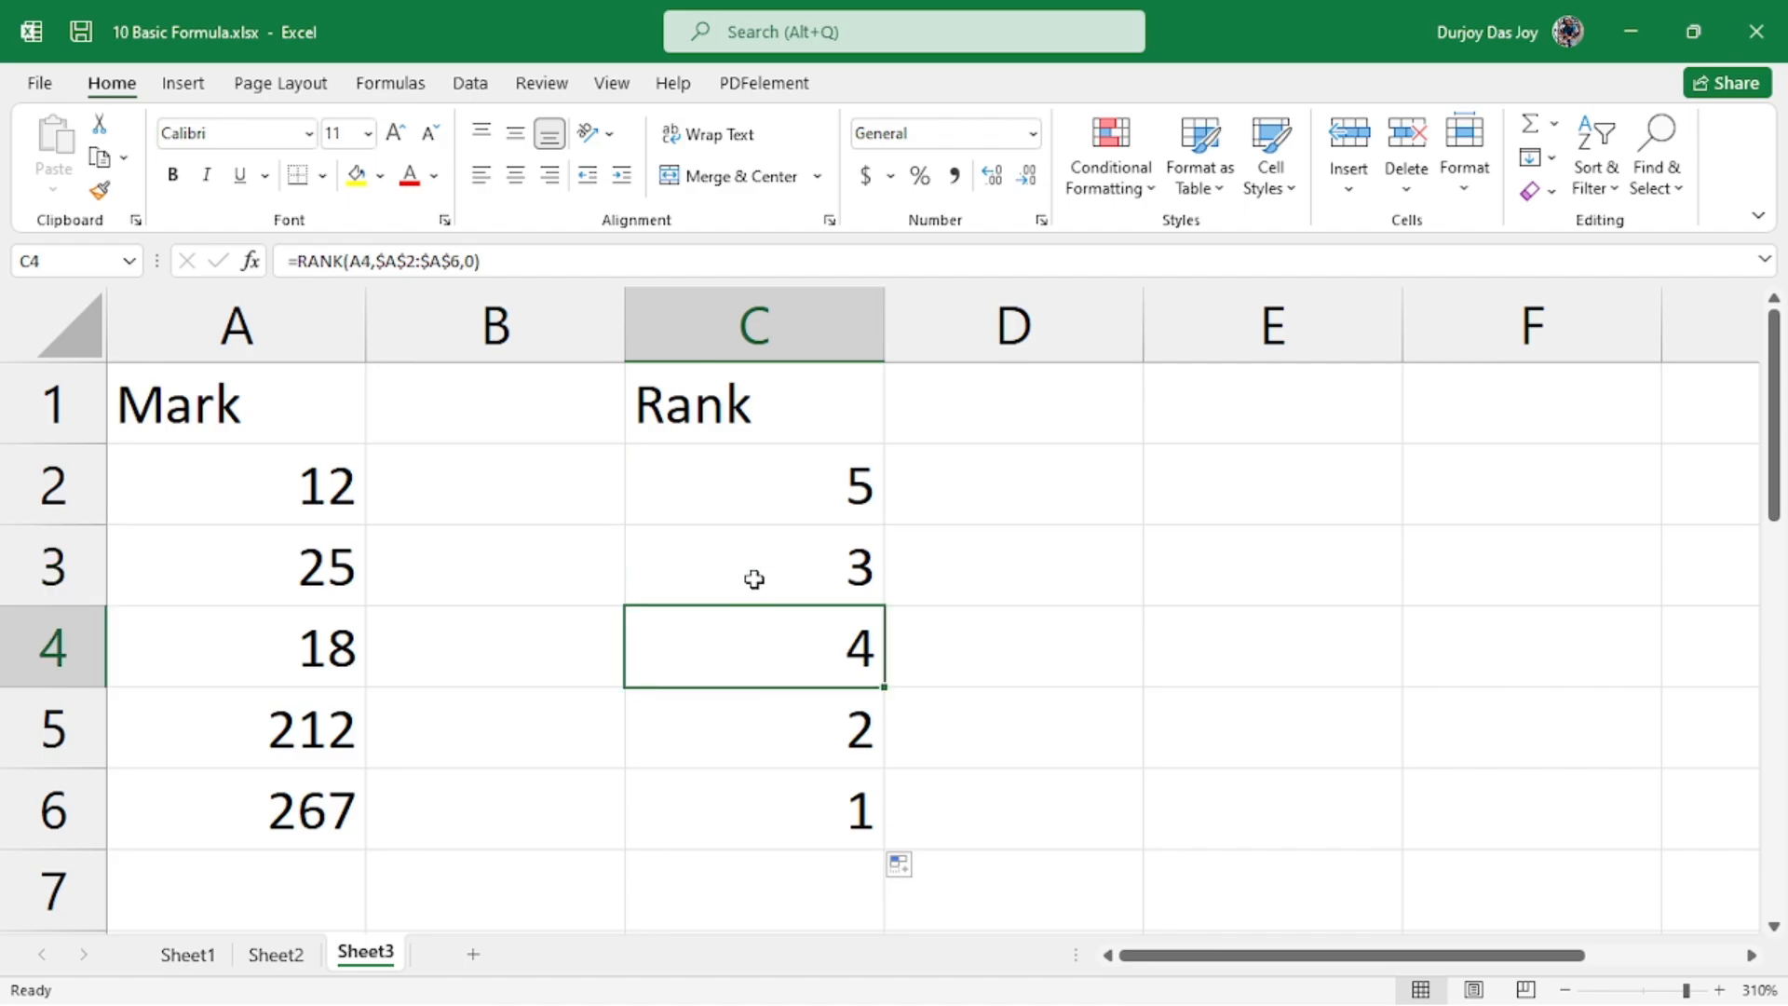
pyautogui.click(764, 486)
pyautogui.click(1092, 517)
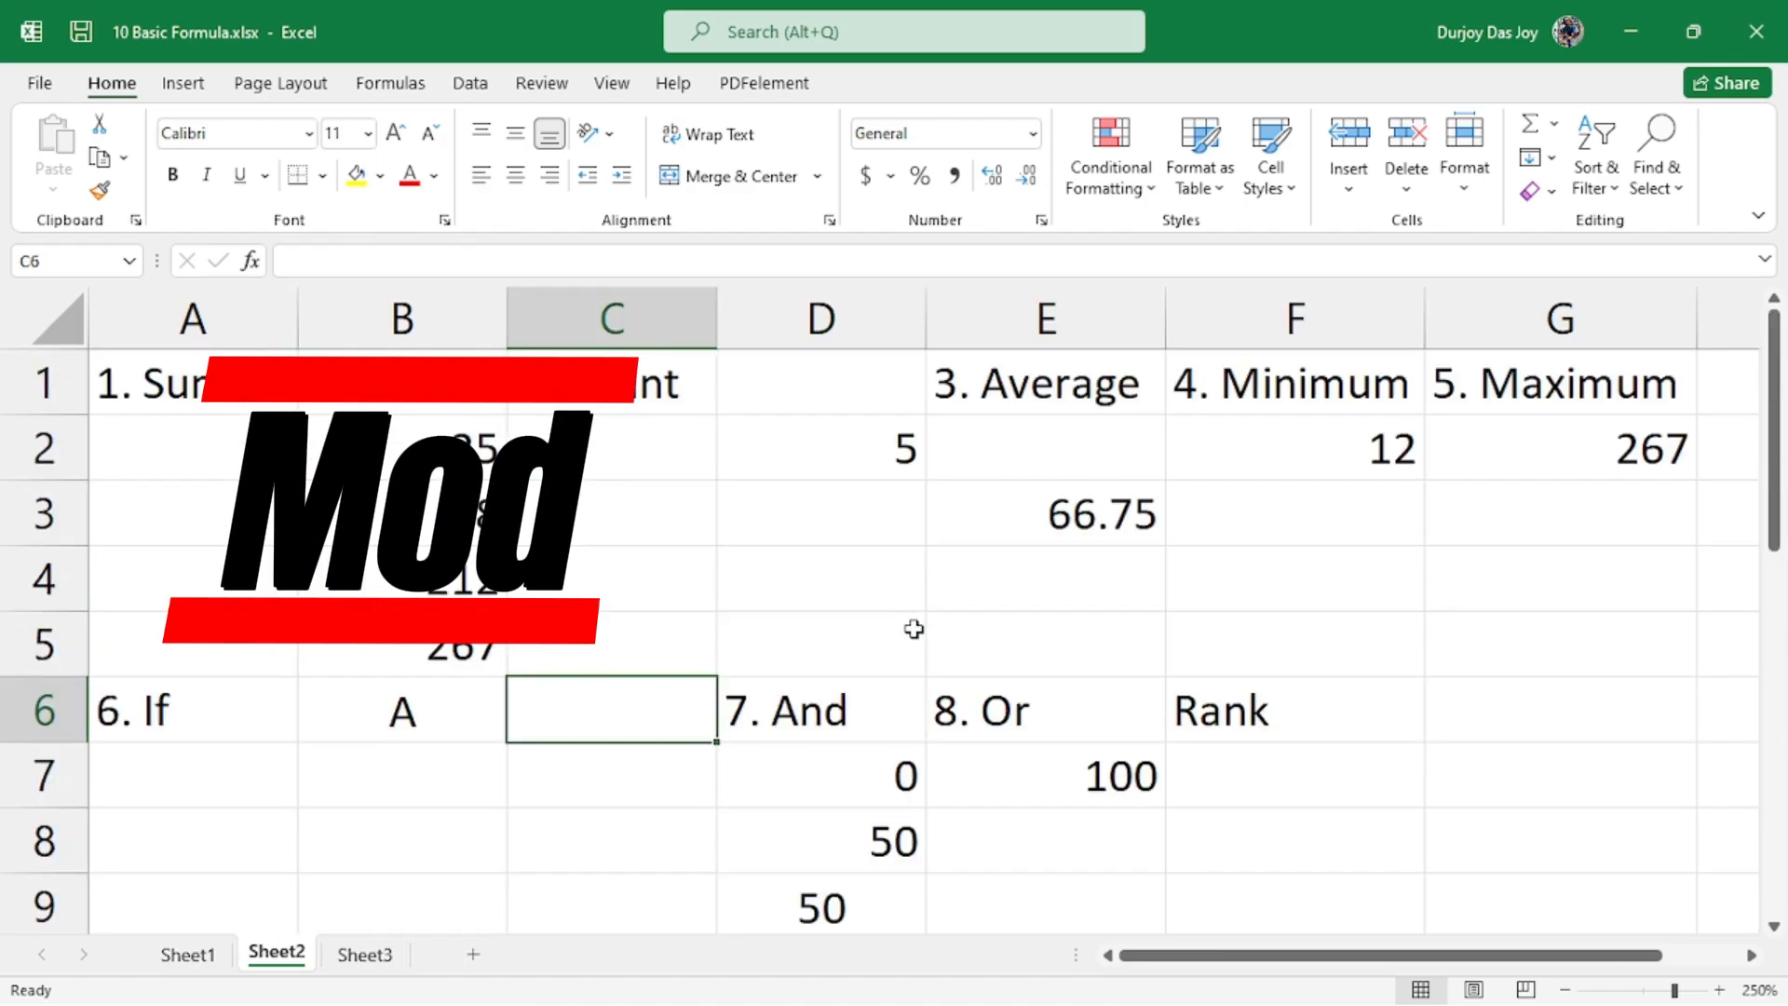
# - Return to Sheet3 and enter the heading Modulus in cell D1
pyautogui.scroll(-2, 639, 690)
pyautogui.scroll(2, 638, 690)
pyautogui.click(366, 954)
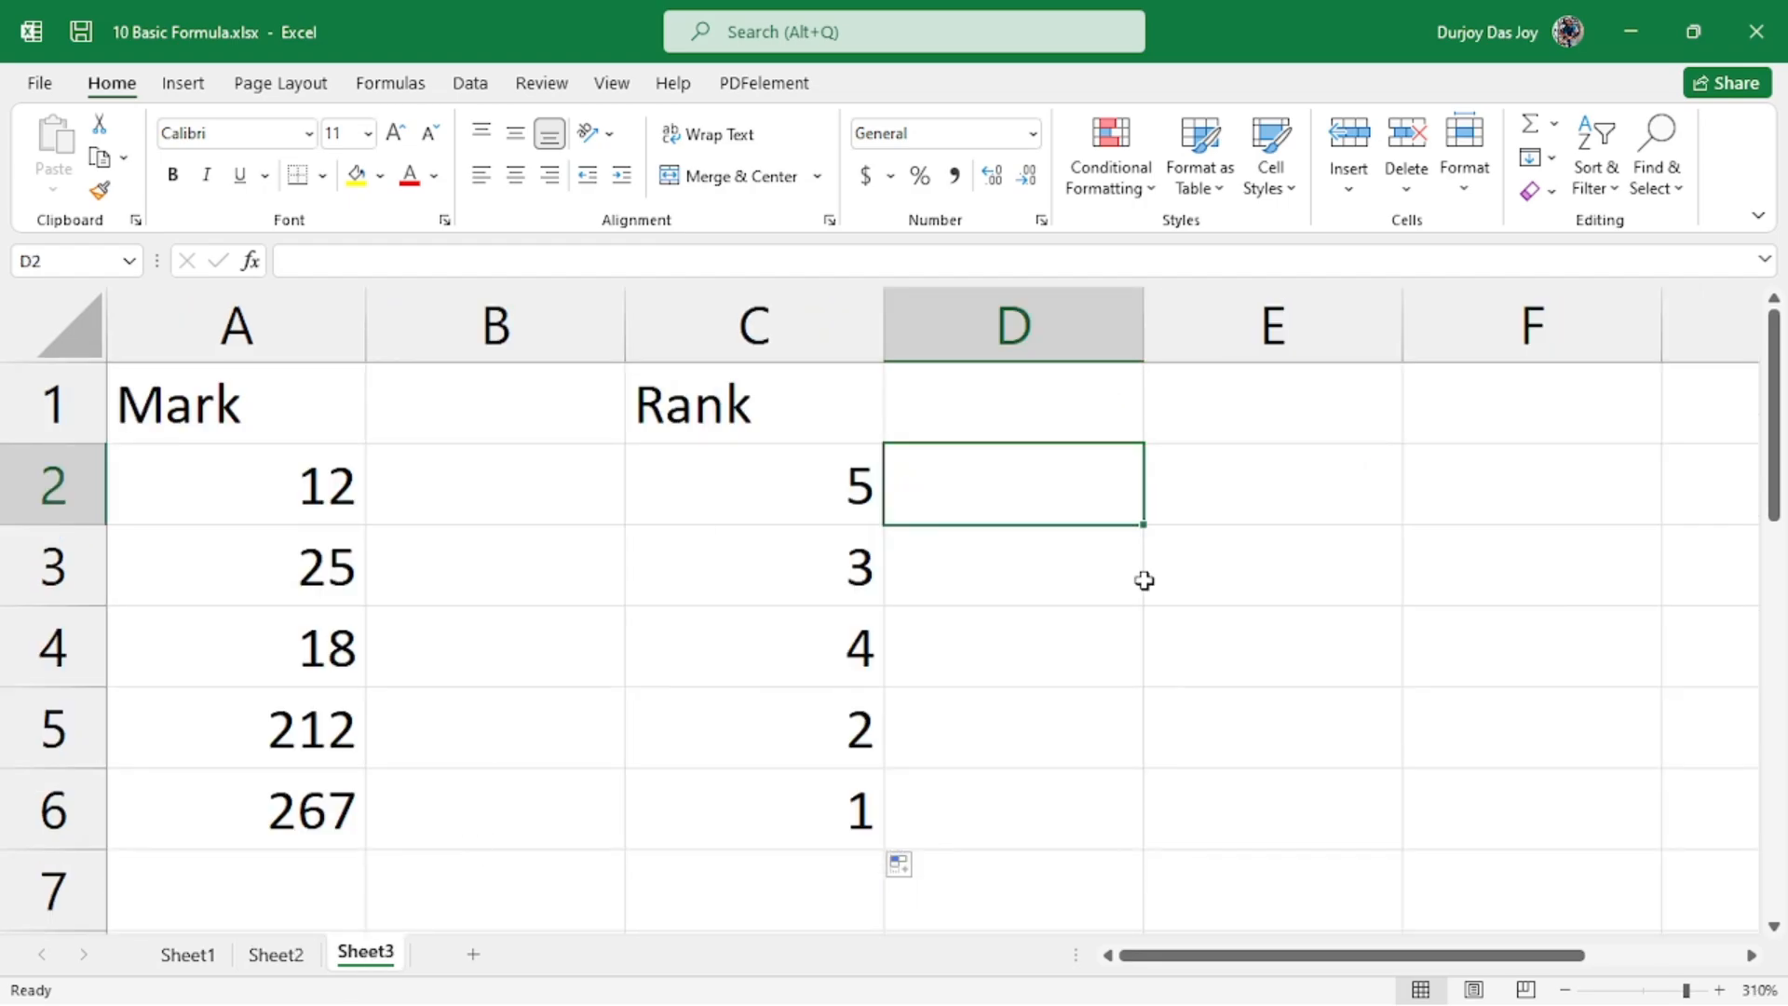
pyautogui.click(1060, 428)
pyautogui.write('Modulu')
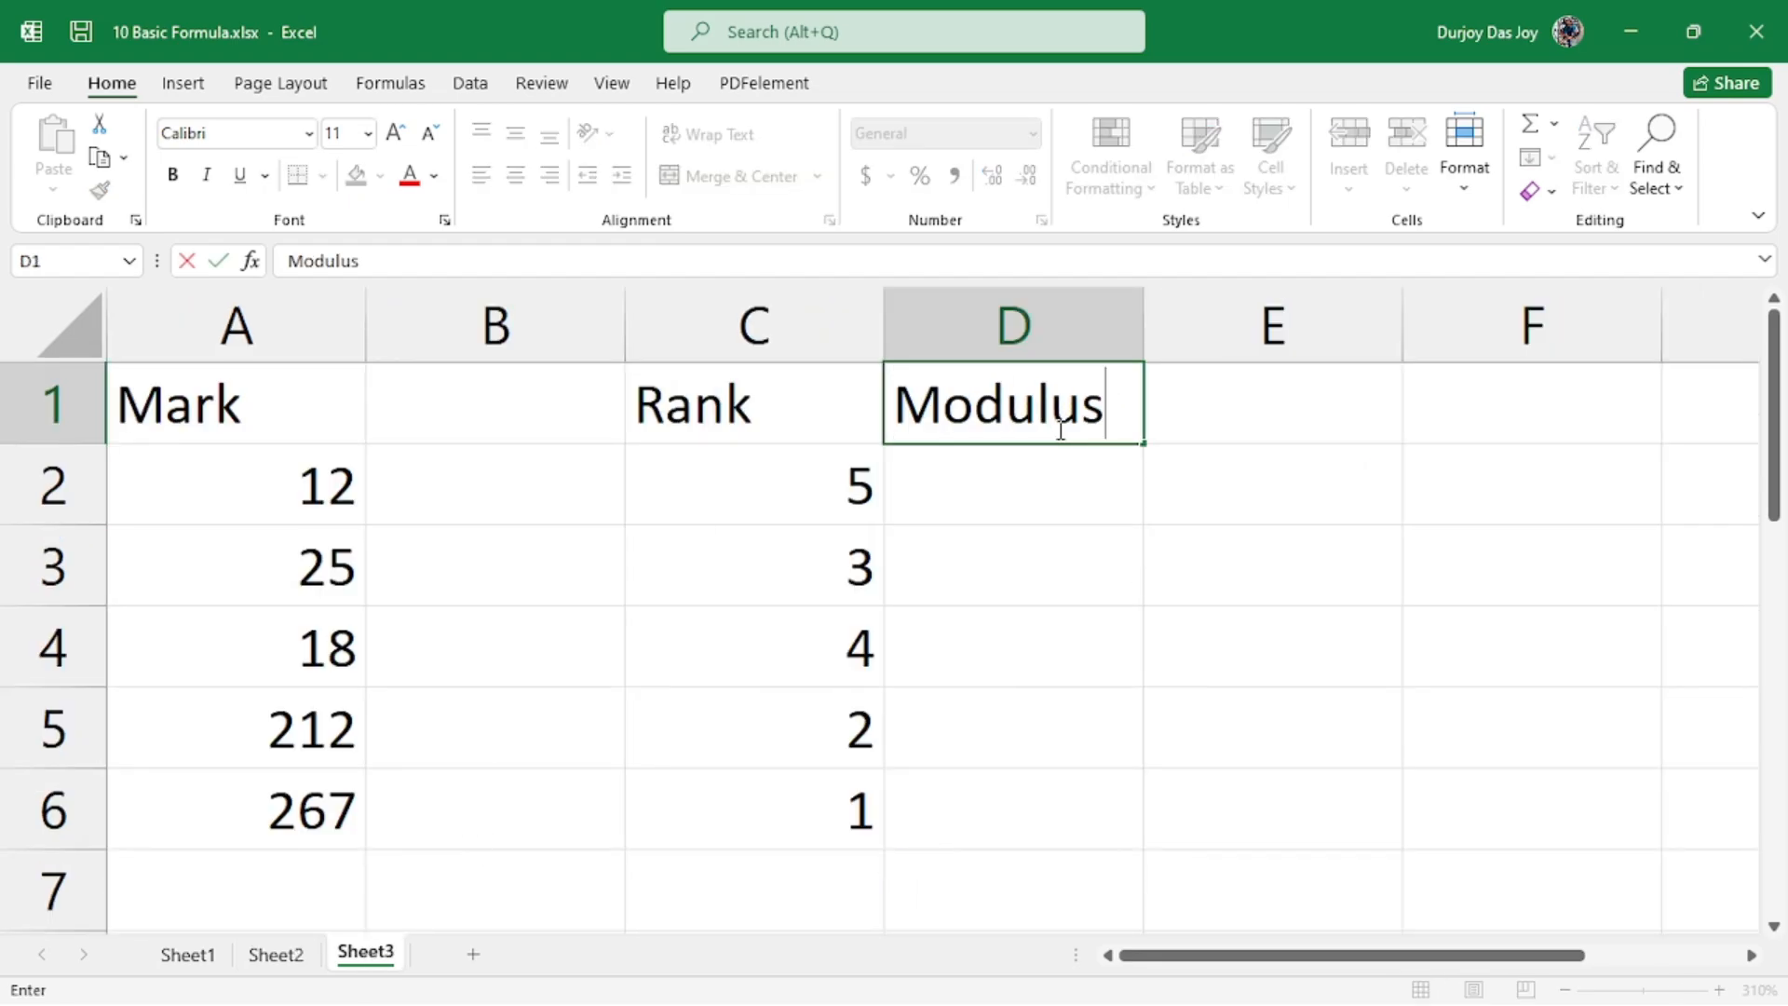
pyautogui.press('Return')
# - Enter a MOD formula in D2 with A2 as the number and C2 as the divisor
pyautogui.moveTo(342, 492); pyautogui.dragTo(268, 790)
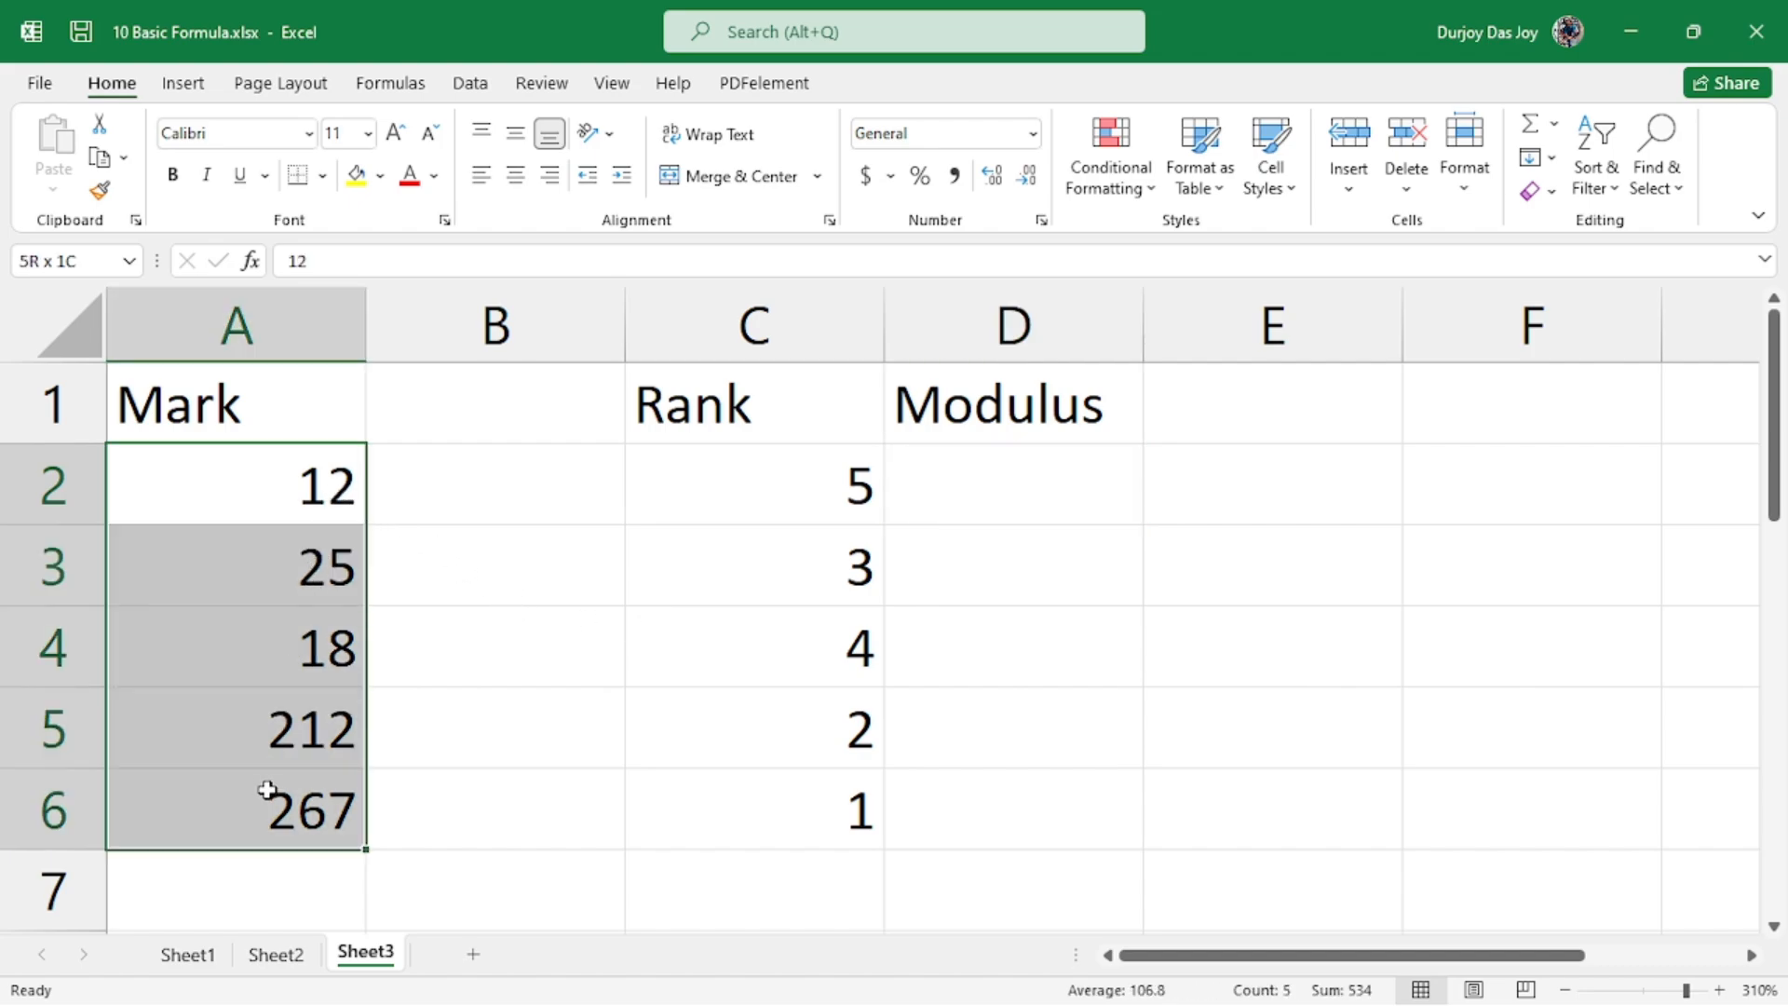
pyautogui.click(930, 497)
pyautogui.write('=mod(')
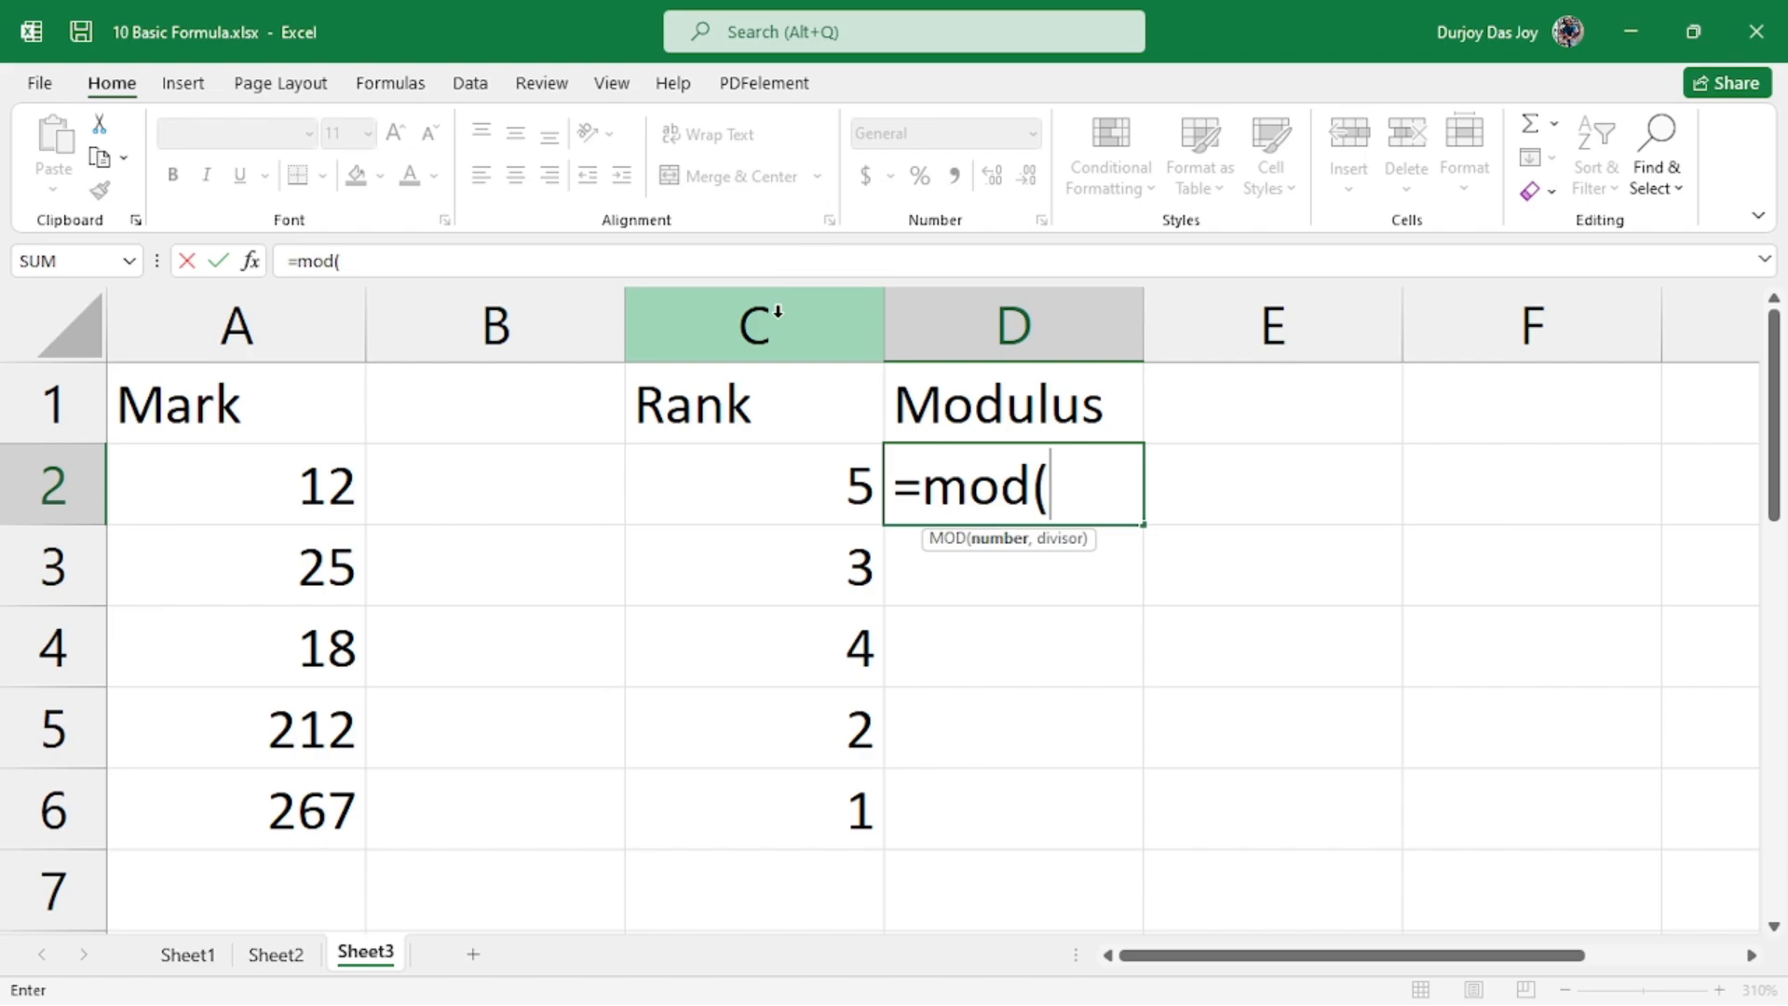
pyautogui.write('A2,')
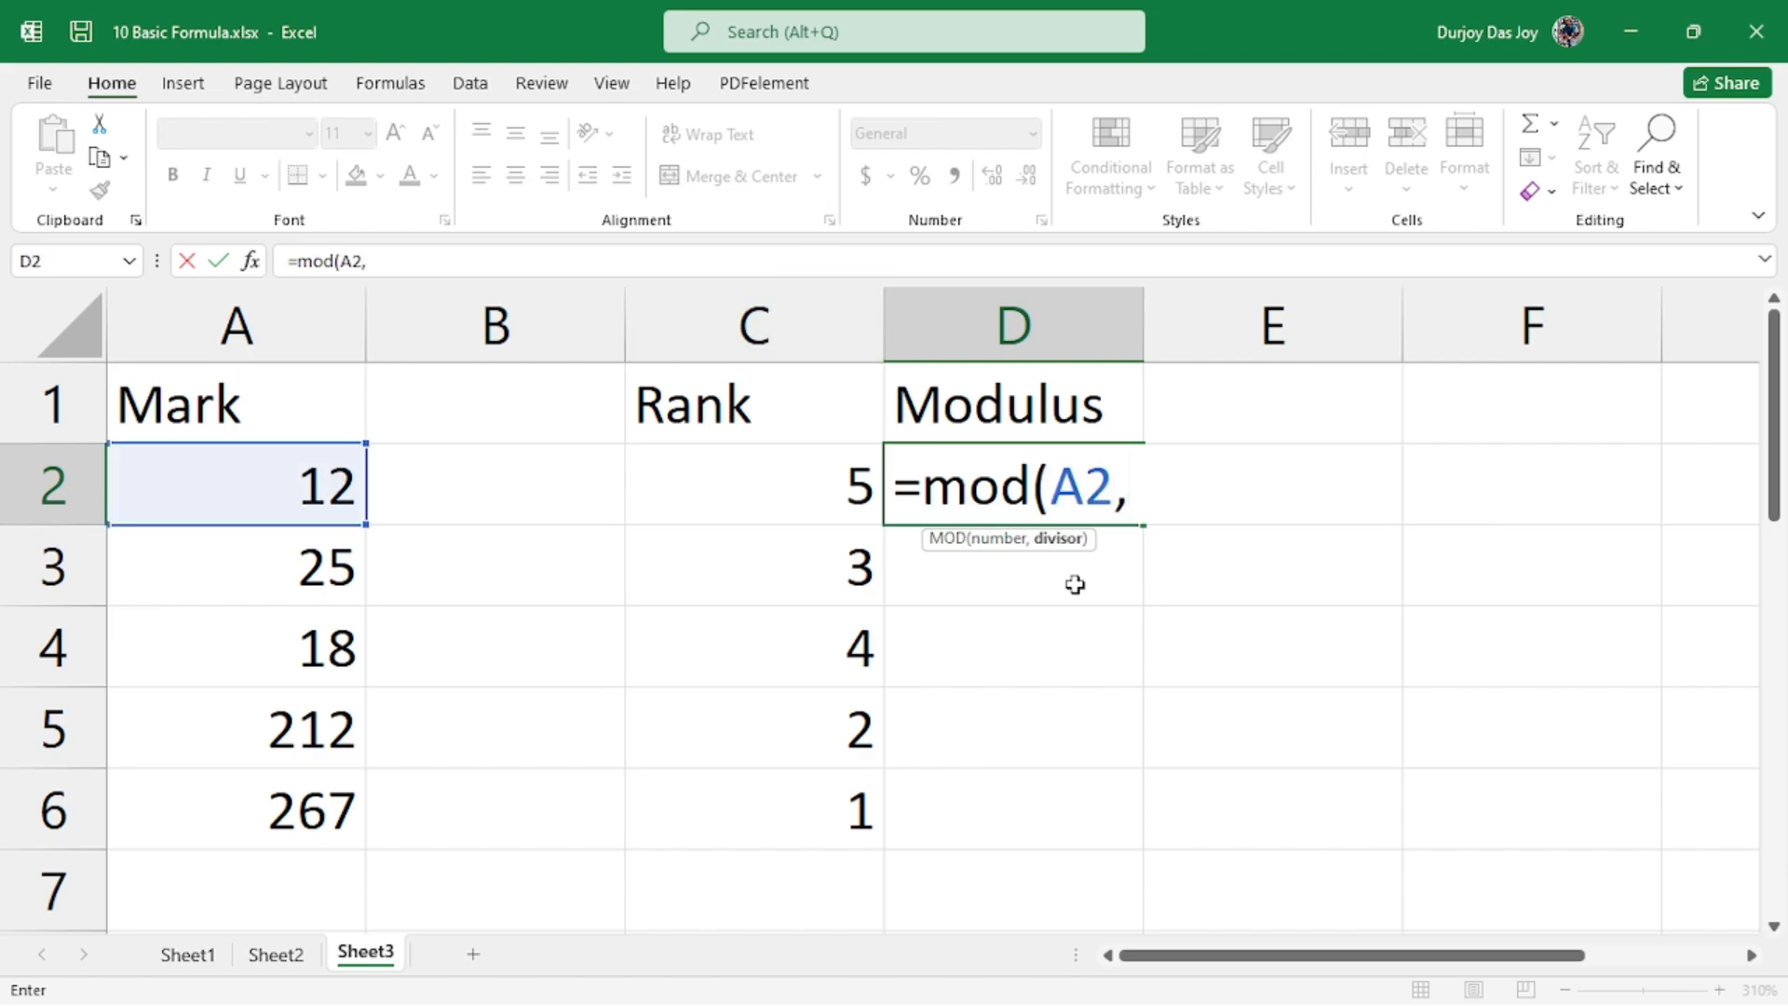
pyautogui.click(764, 503)
pyautogui.write(')')
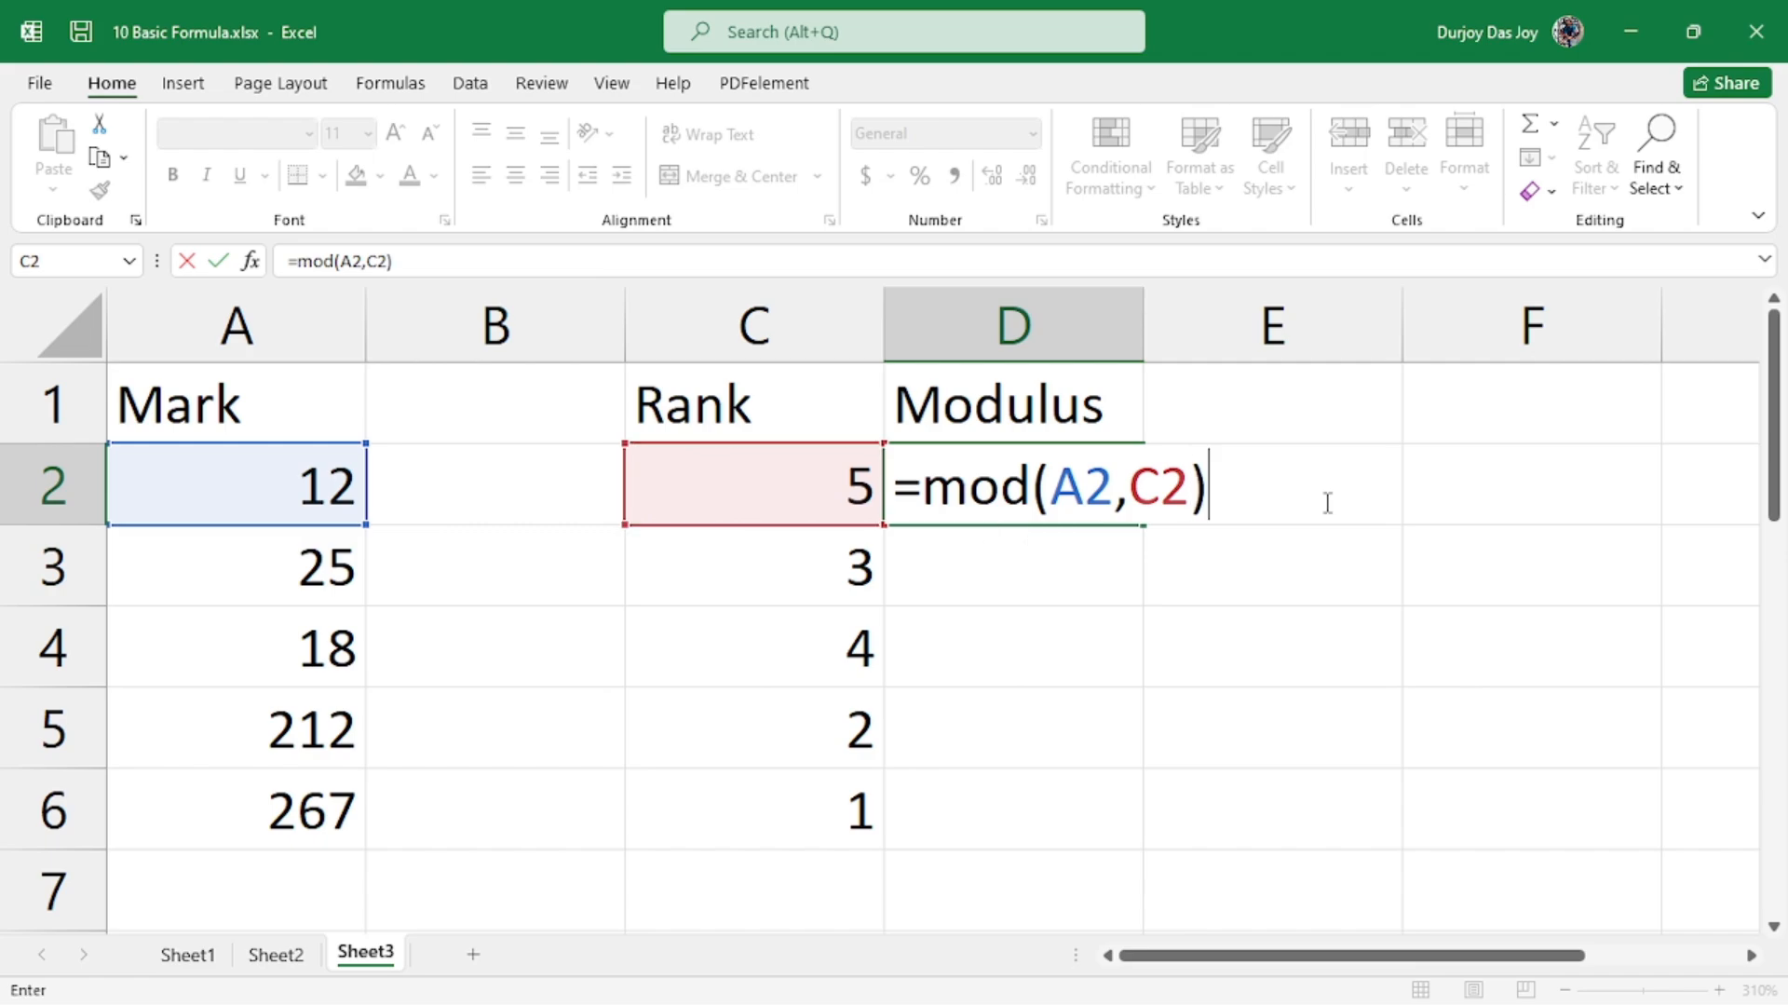
pyautogui.press('Return')
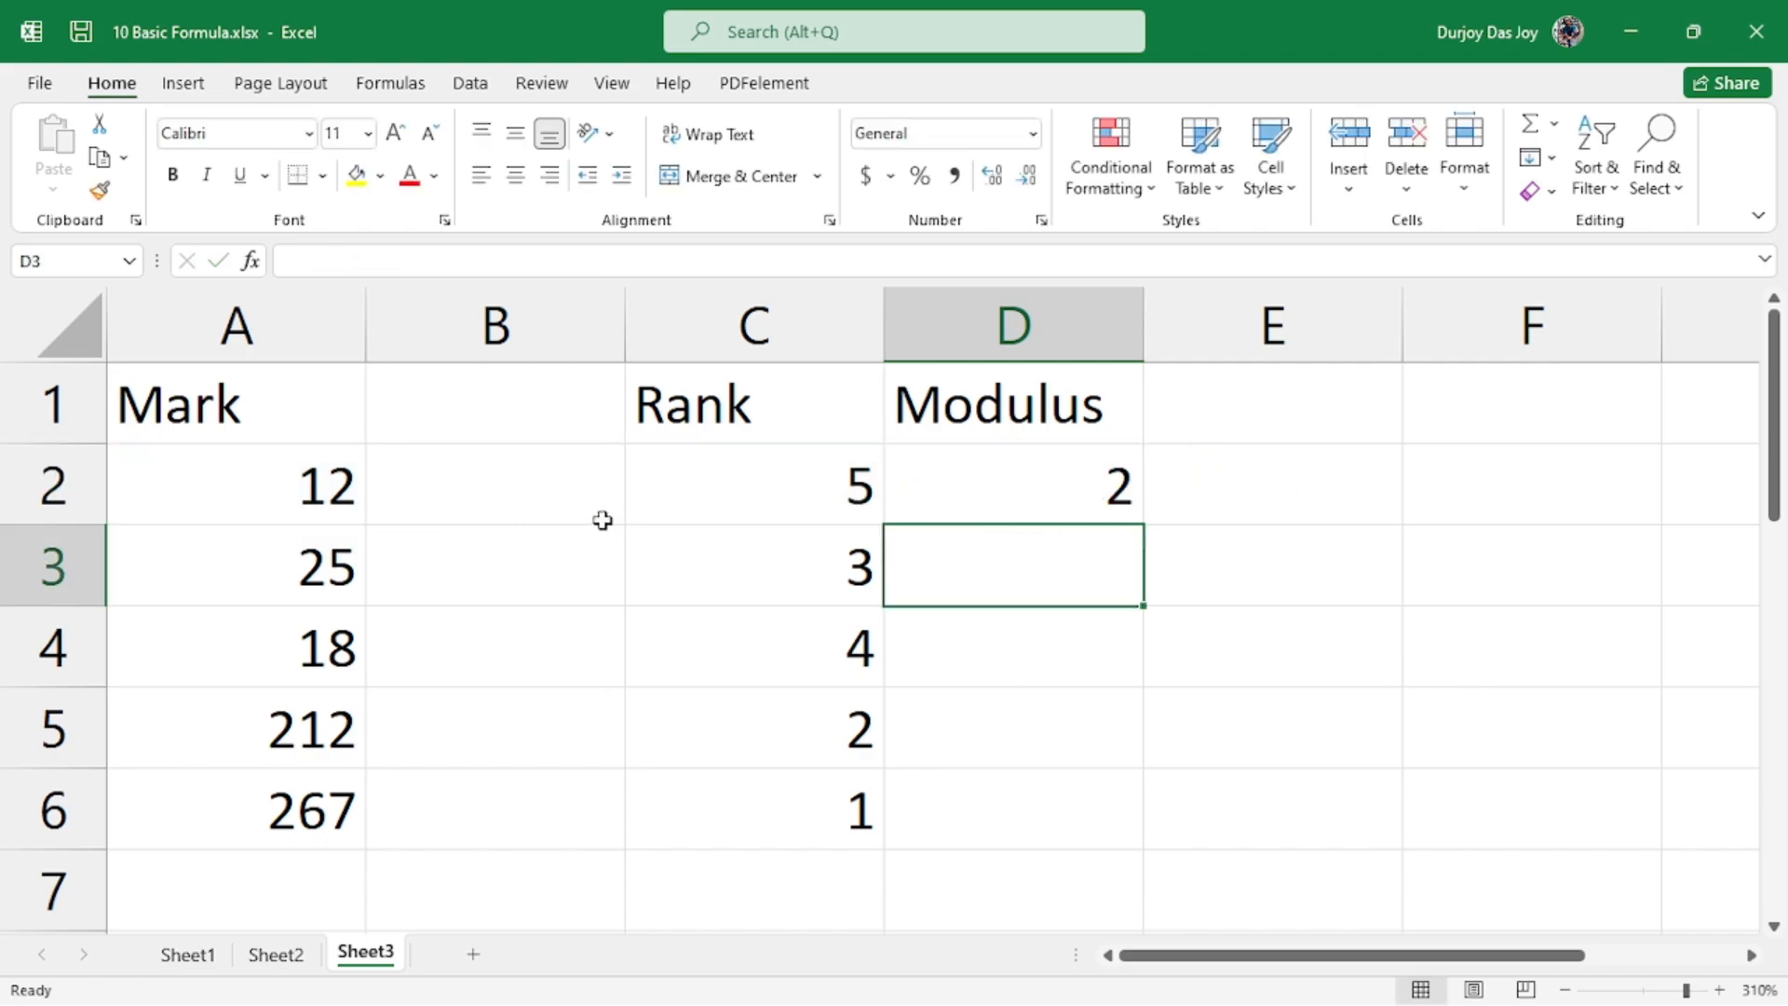
# - Fill the MOD formula from D2 down to D6 and review the formula in D2
pyautogui.click(1127, 495)
pyautogui.doubleClick(1143, 524)
pyautogui.click(1049, 639)
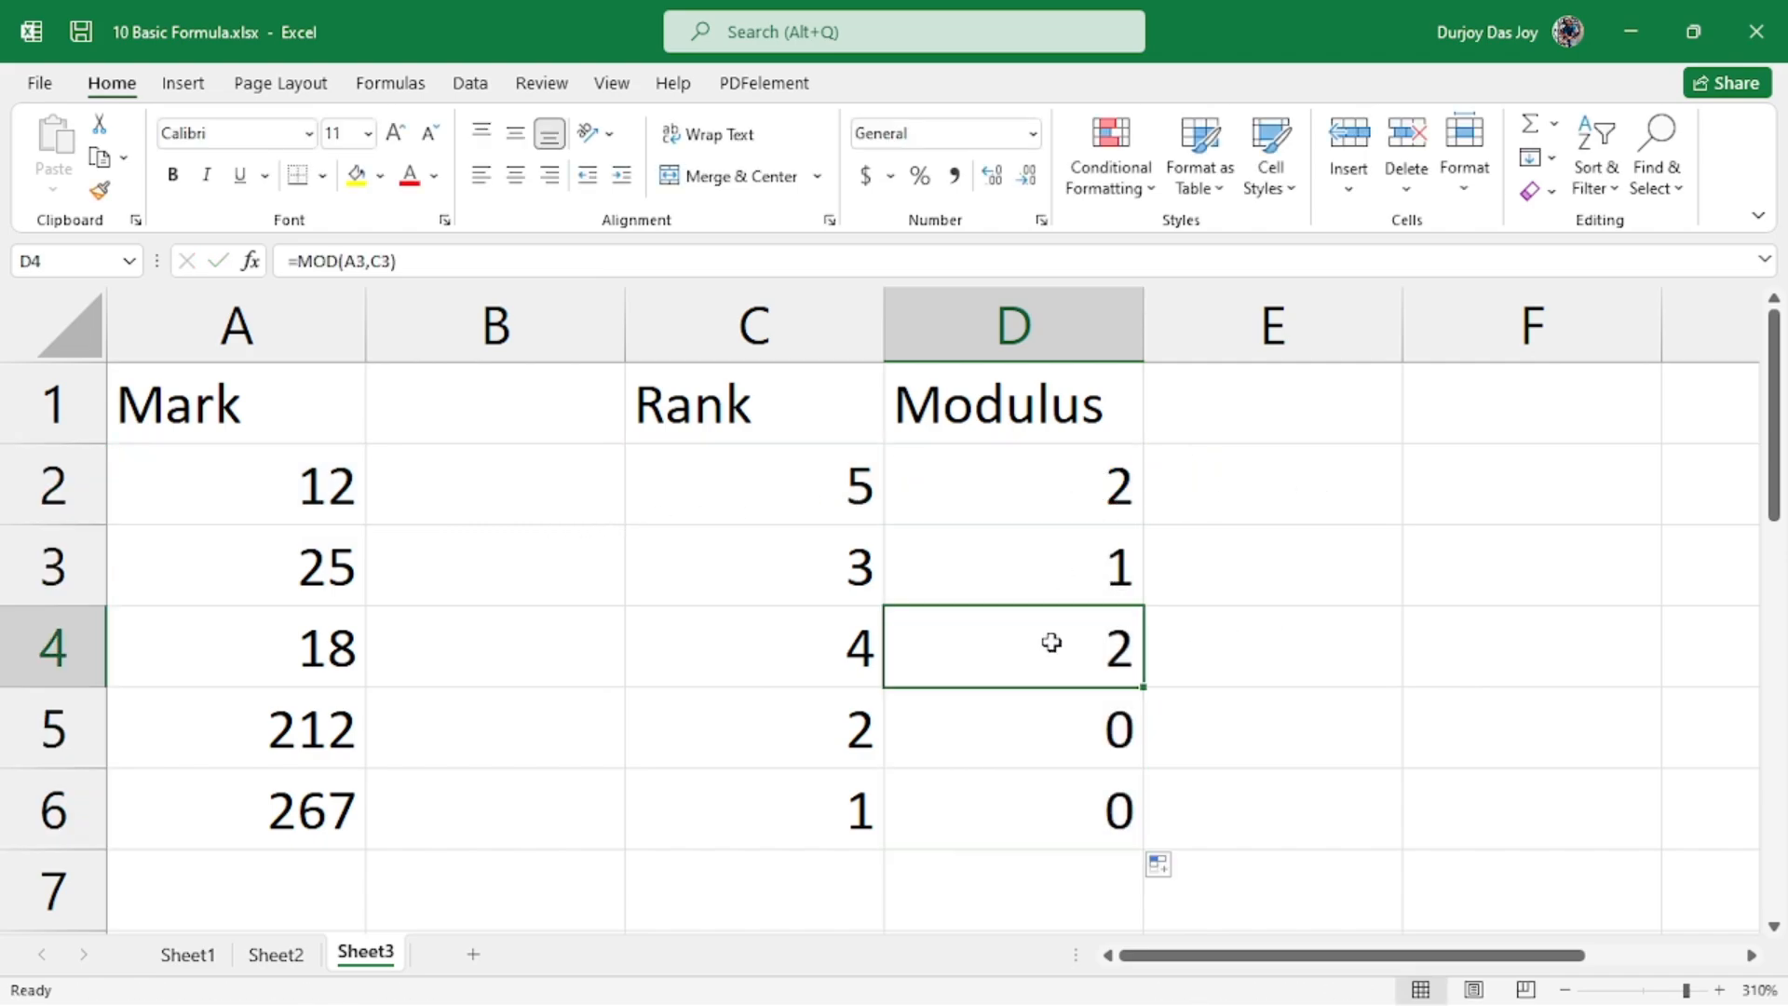
pyautogui.doubleClick(1071, 489)
pyautogui.press('Return')
pyautogui.click(978, 501)
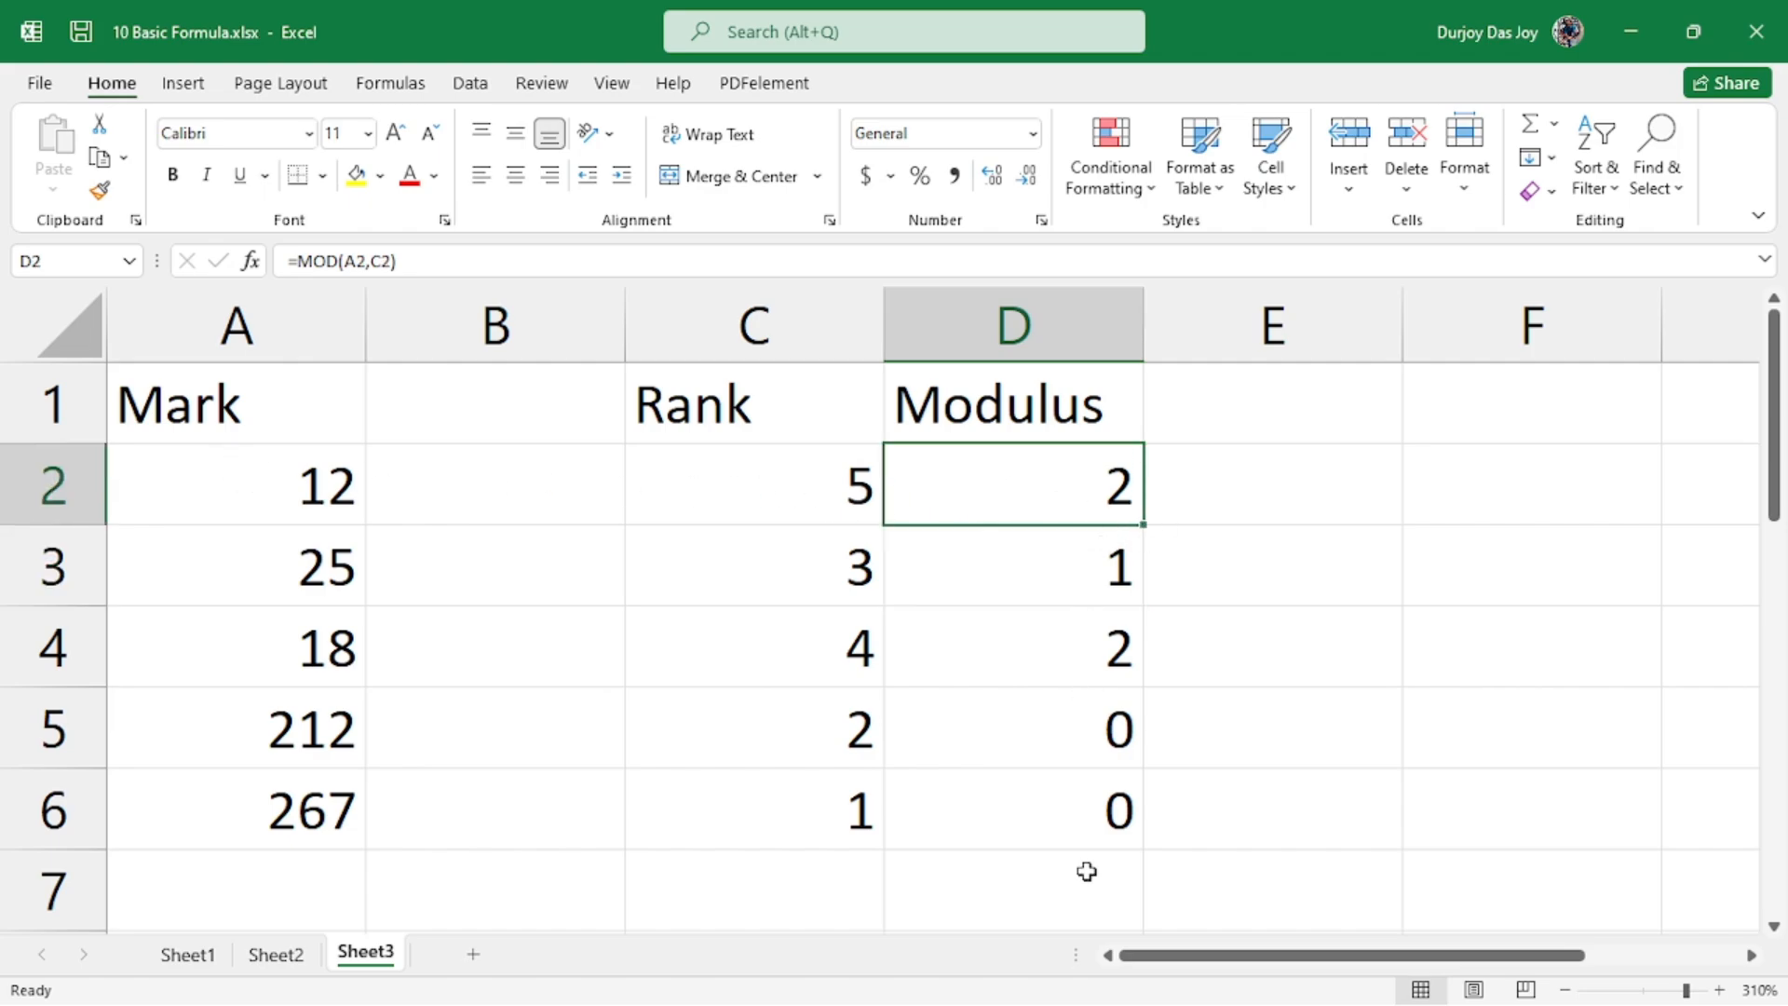
# - Return to Sheet2 and review the Sum heading together with the numbers in B1:B4
pyautogui.click(1097, 418)
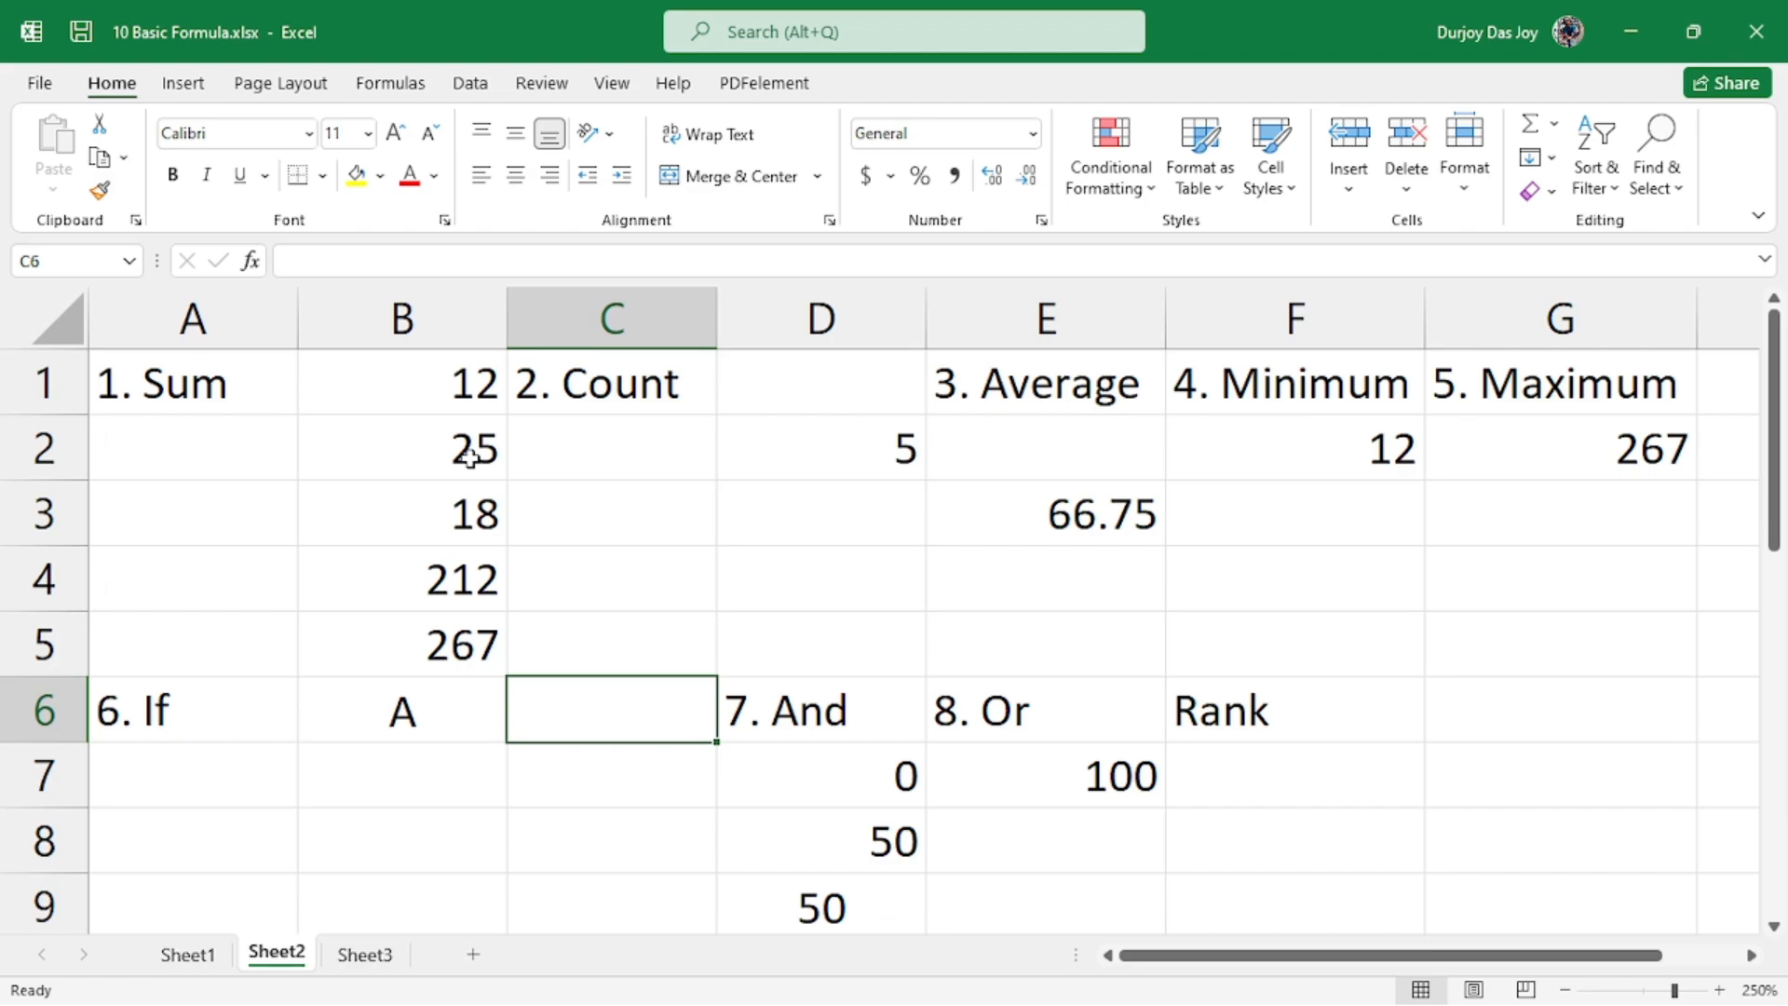
pyautogui.click(223, 420)
pyautogui.click(271, 372)
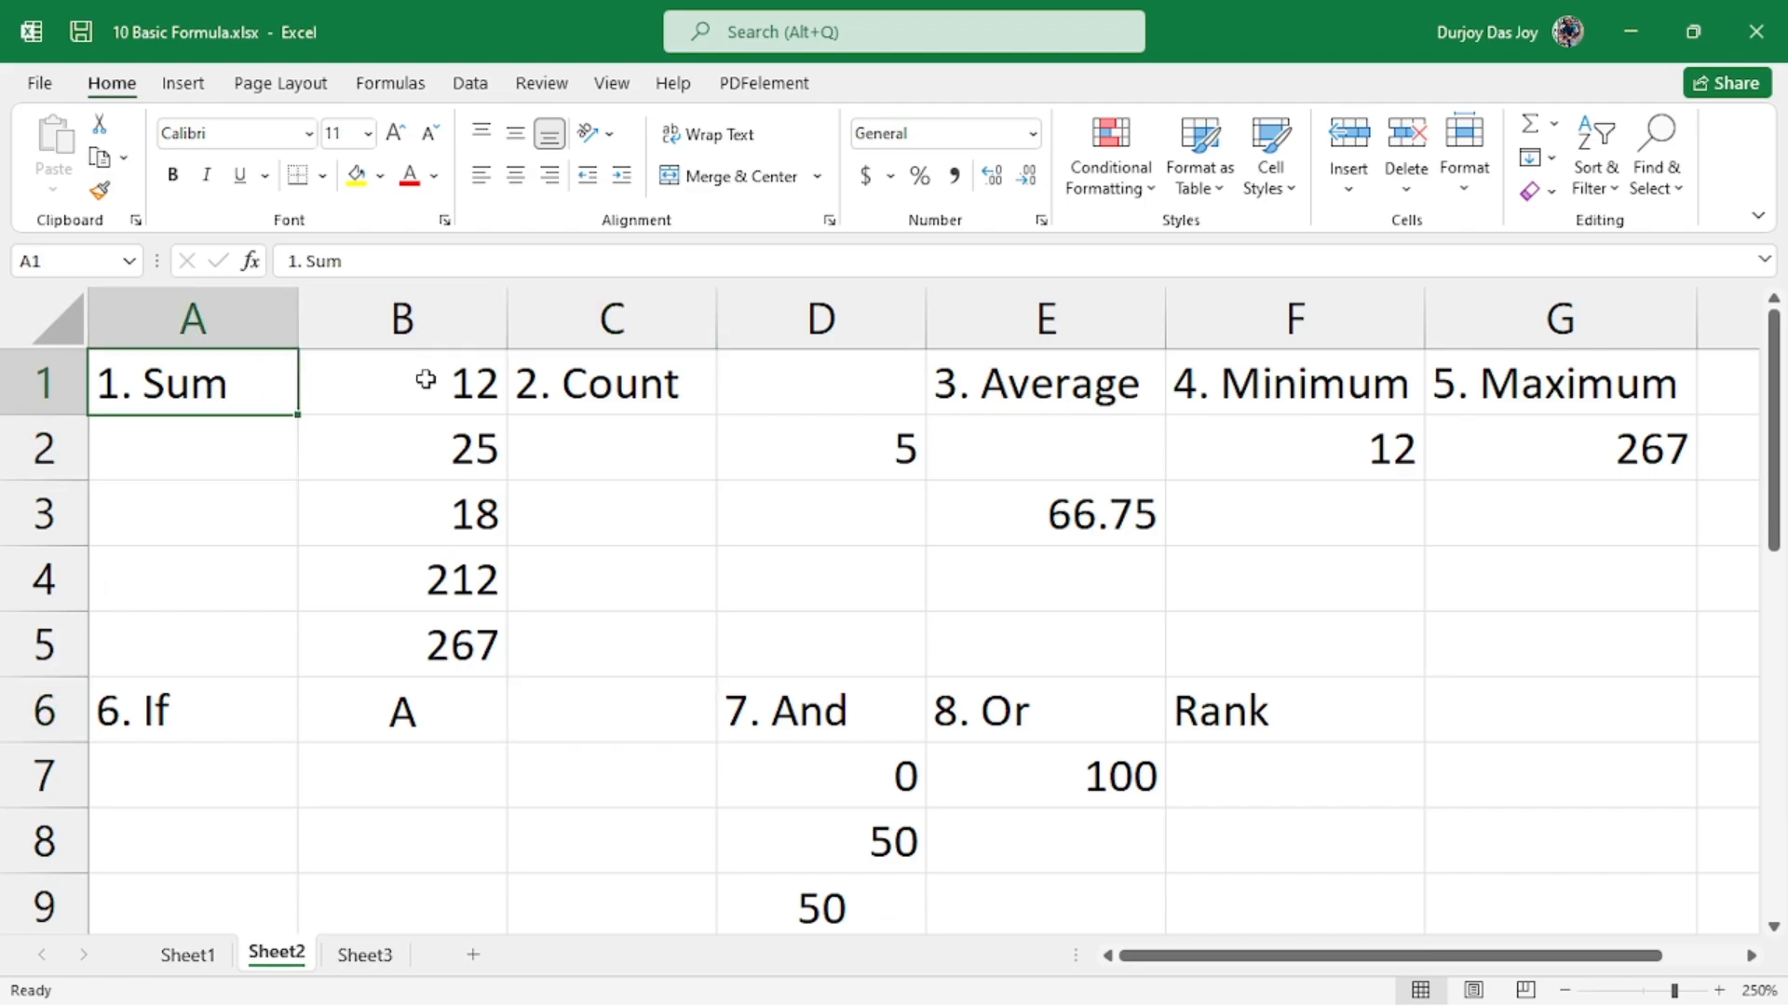
pyautogui.moveTo(426, 377); pyautogui.dragTo(438, 582)
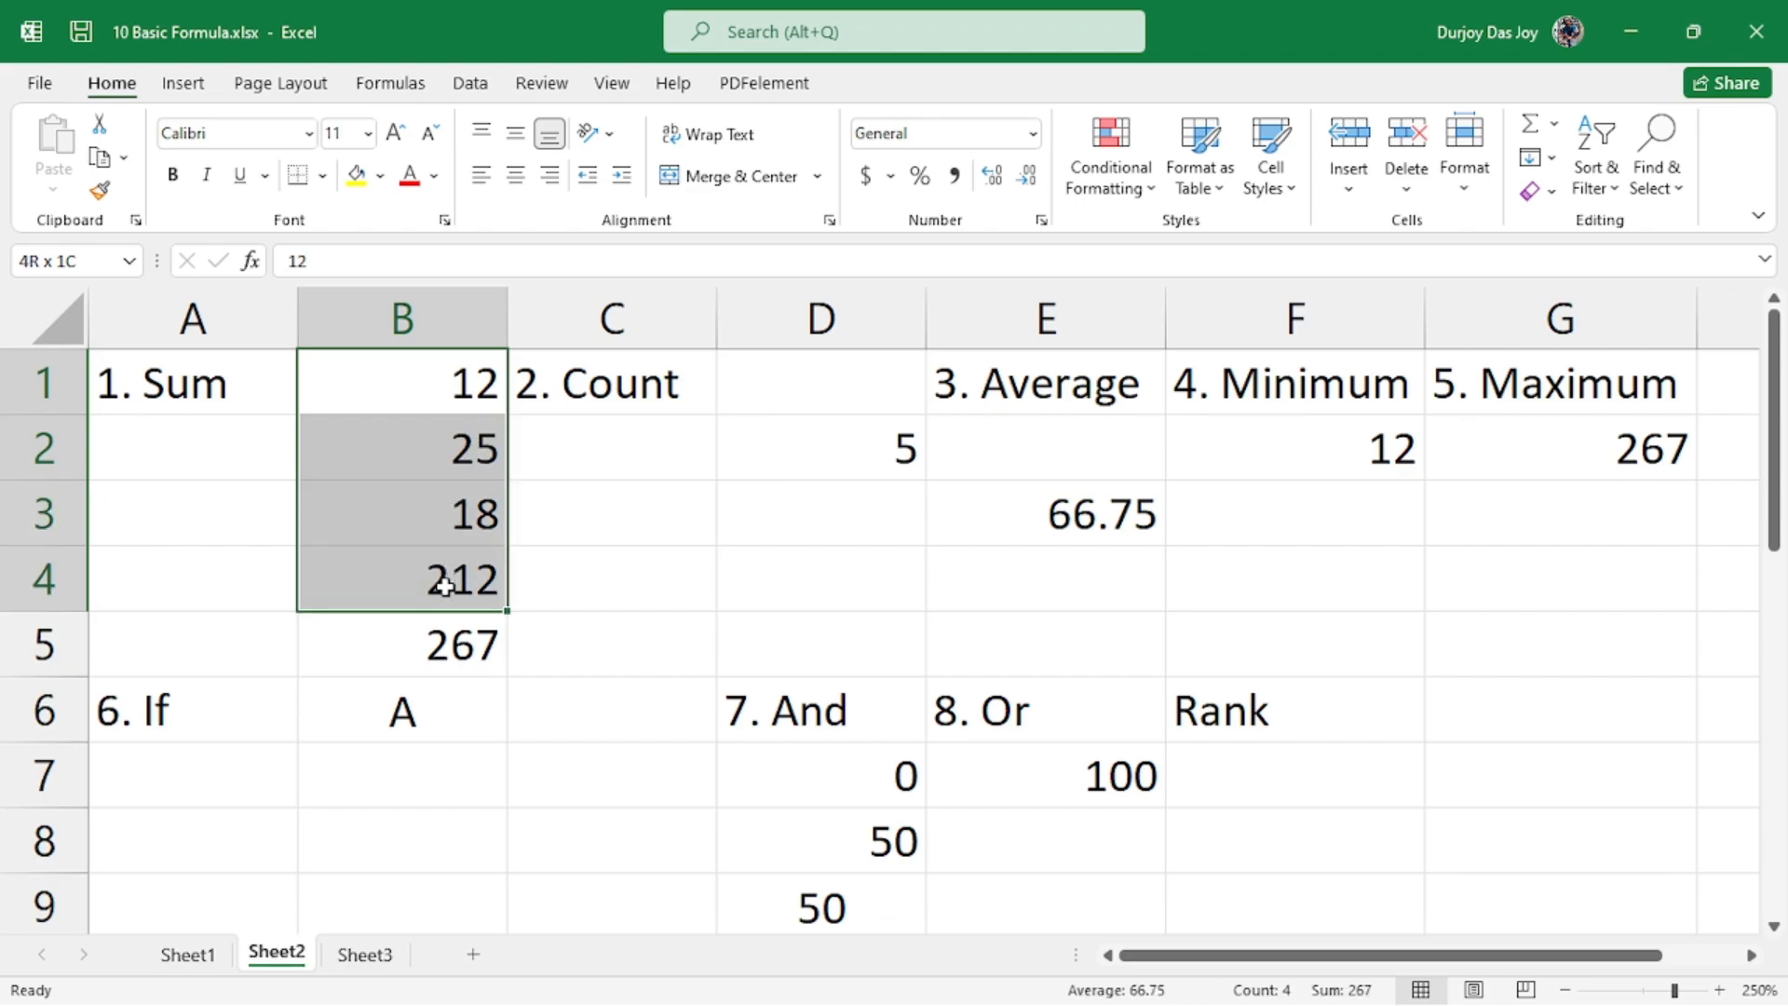
pyautogui.click(232, 391)
pyautogui.moveTo(363, 401); pyautogui.dragTo(403, 544)
# - Review the Count example with its formula in D2 and the AVERAGE formula in E3
pyautogui.click(607, 403)
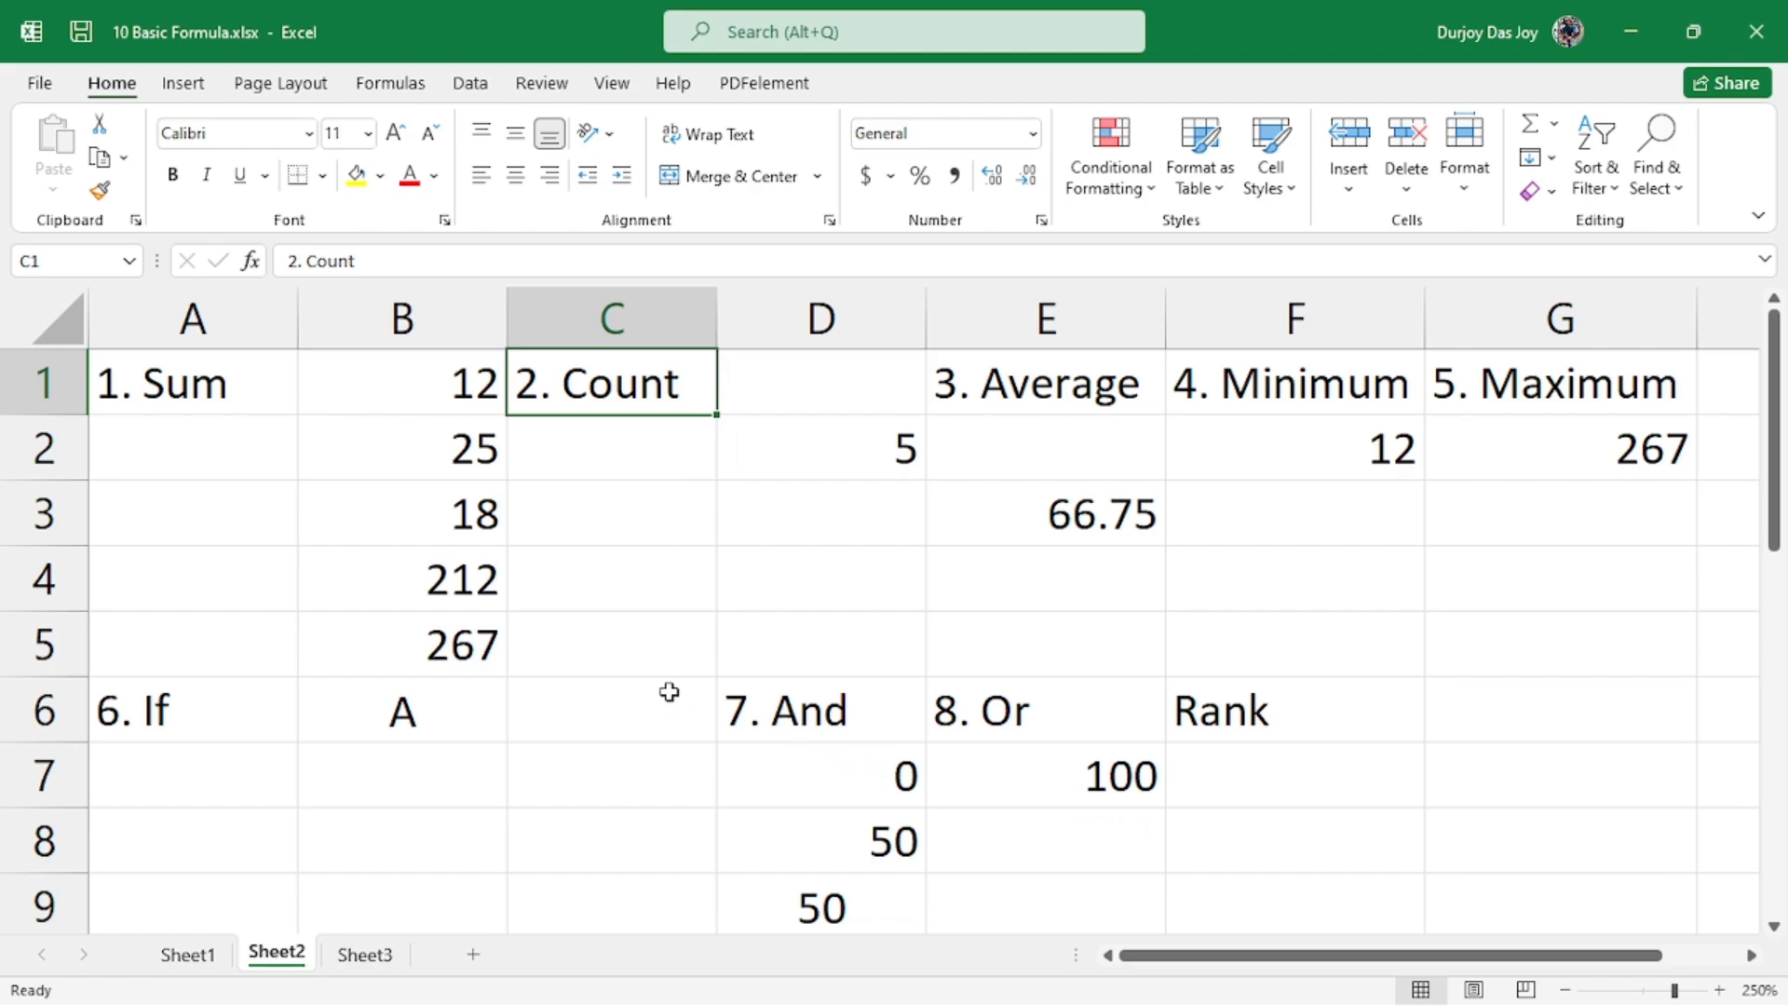
pyautogui.click(810, 443)
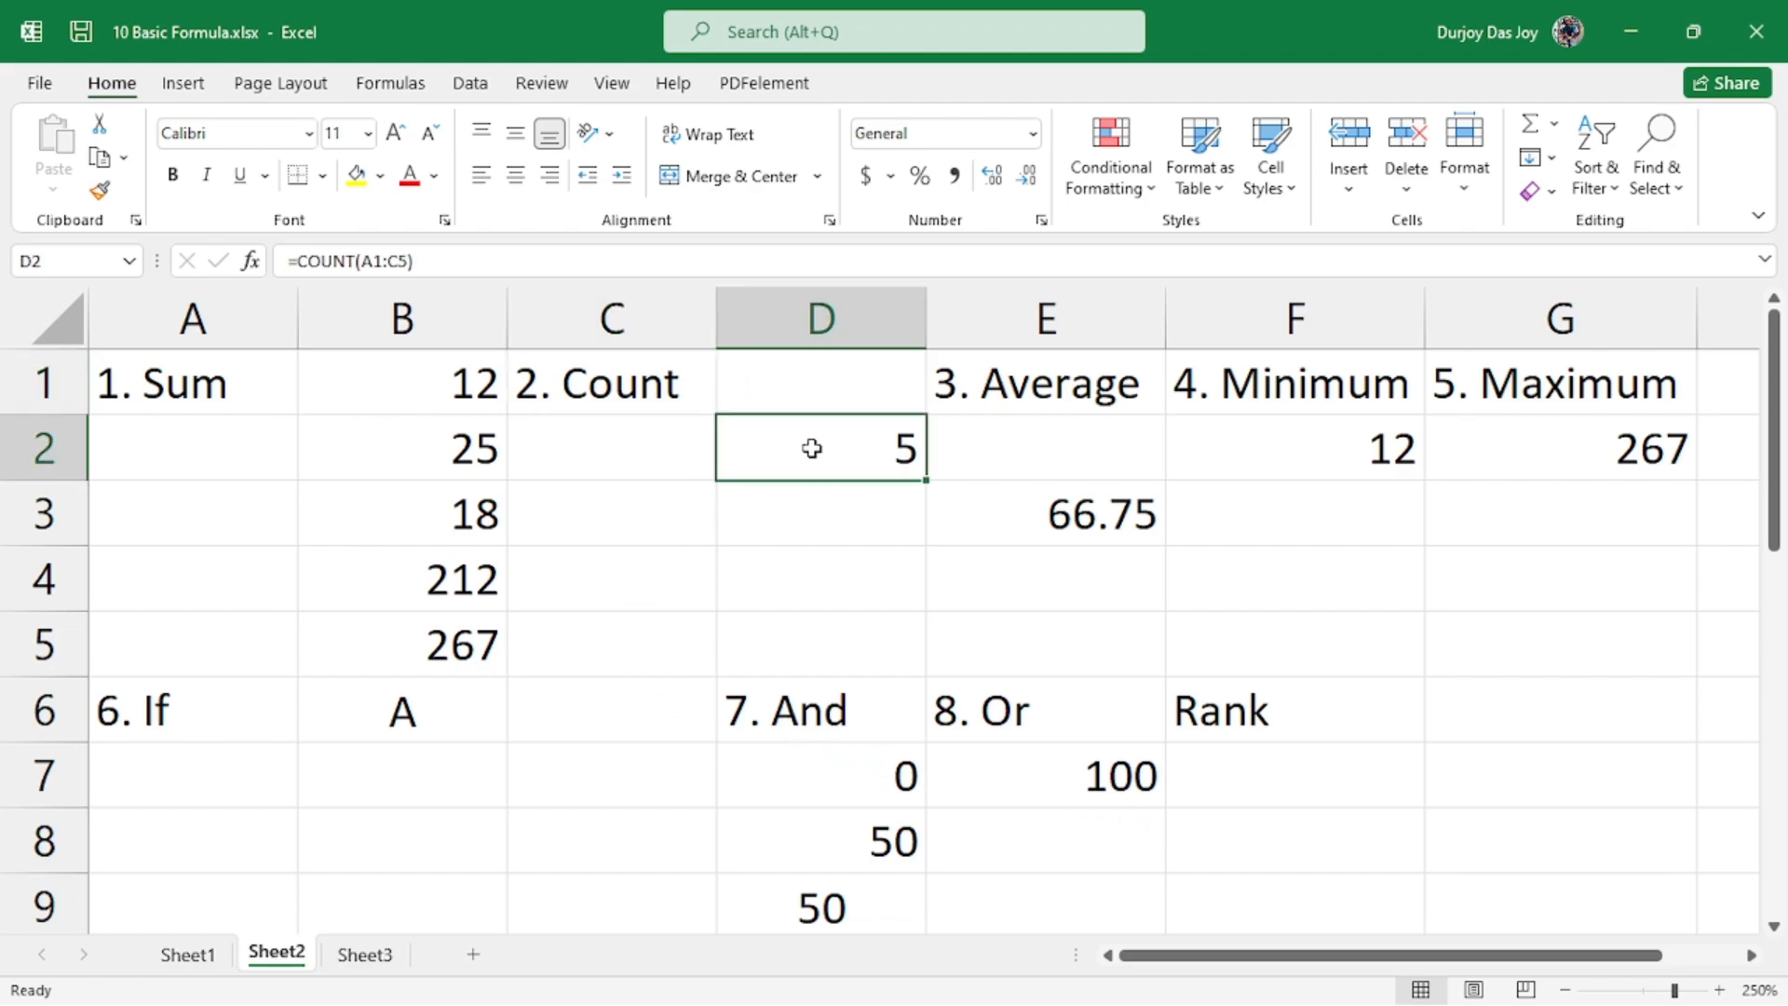
pyautogui.click(1065, 391)
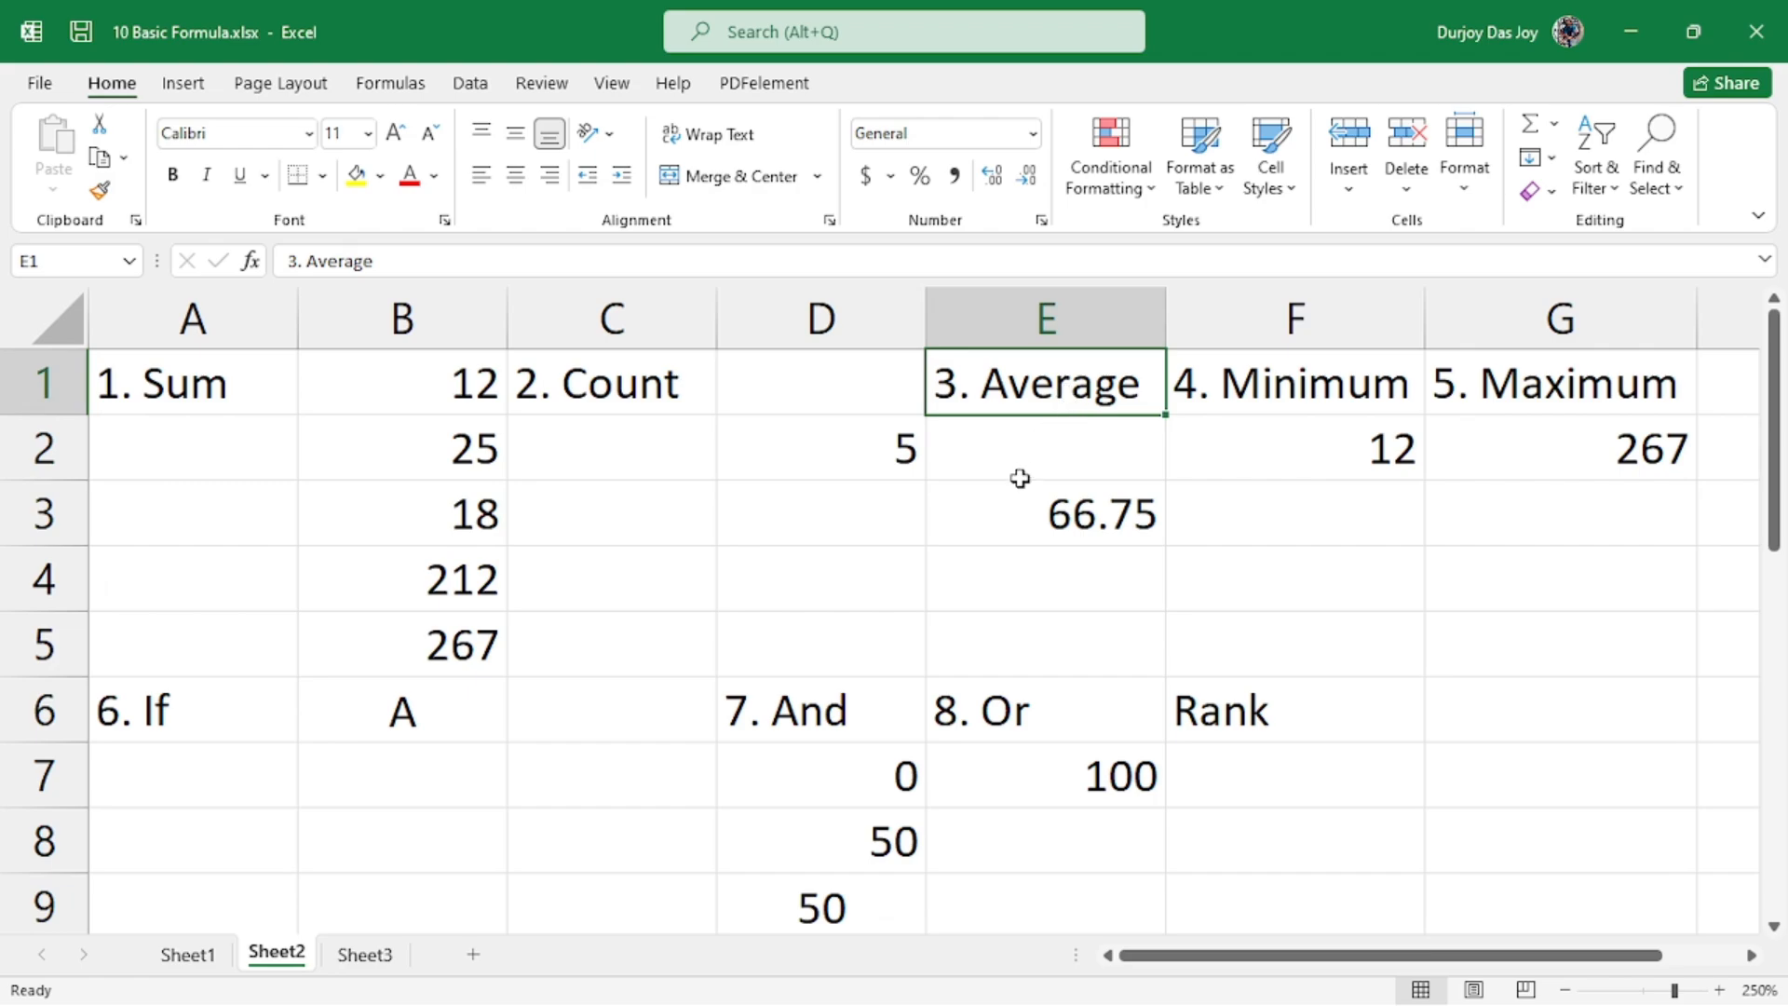
pyautogui.doubleClick(1088, 533)
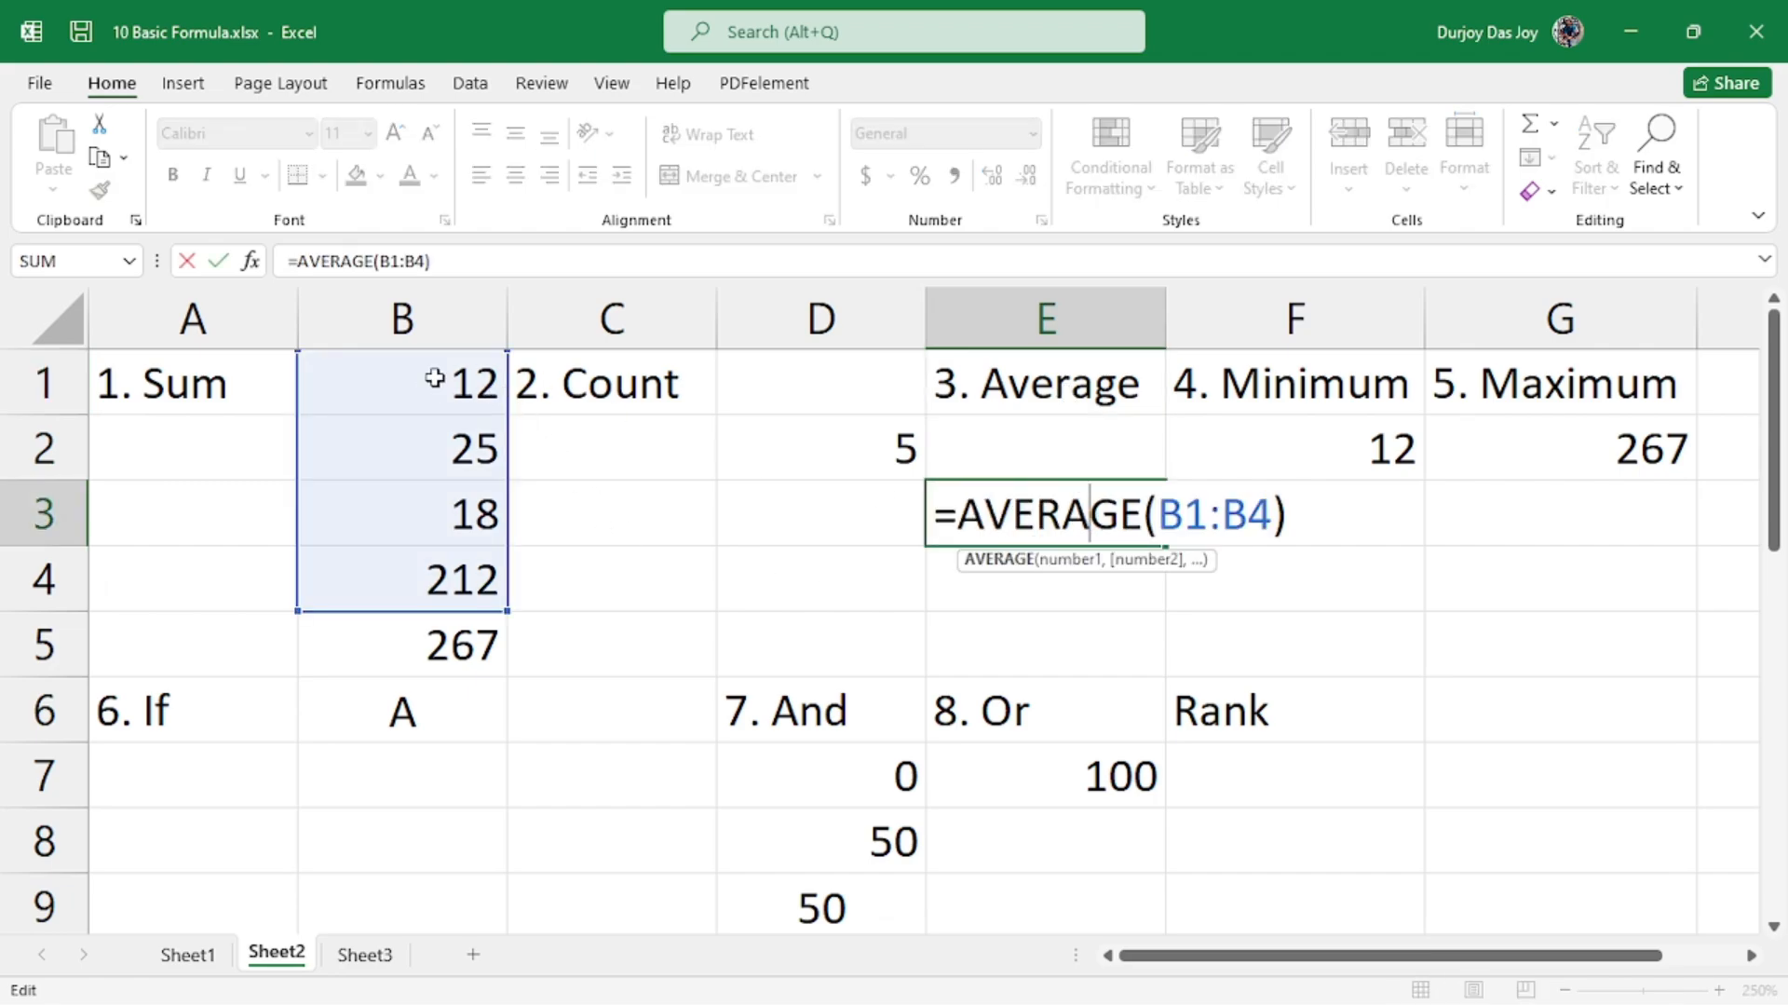
pyautogui.press('Return')
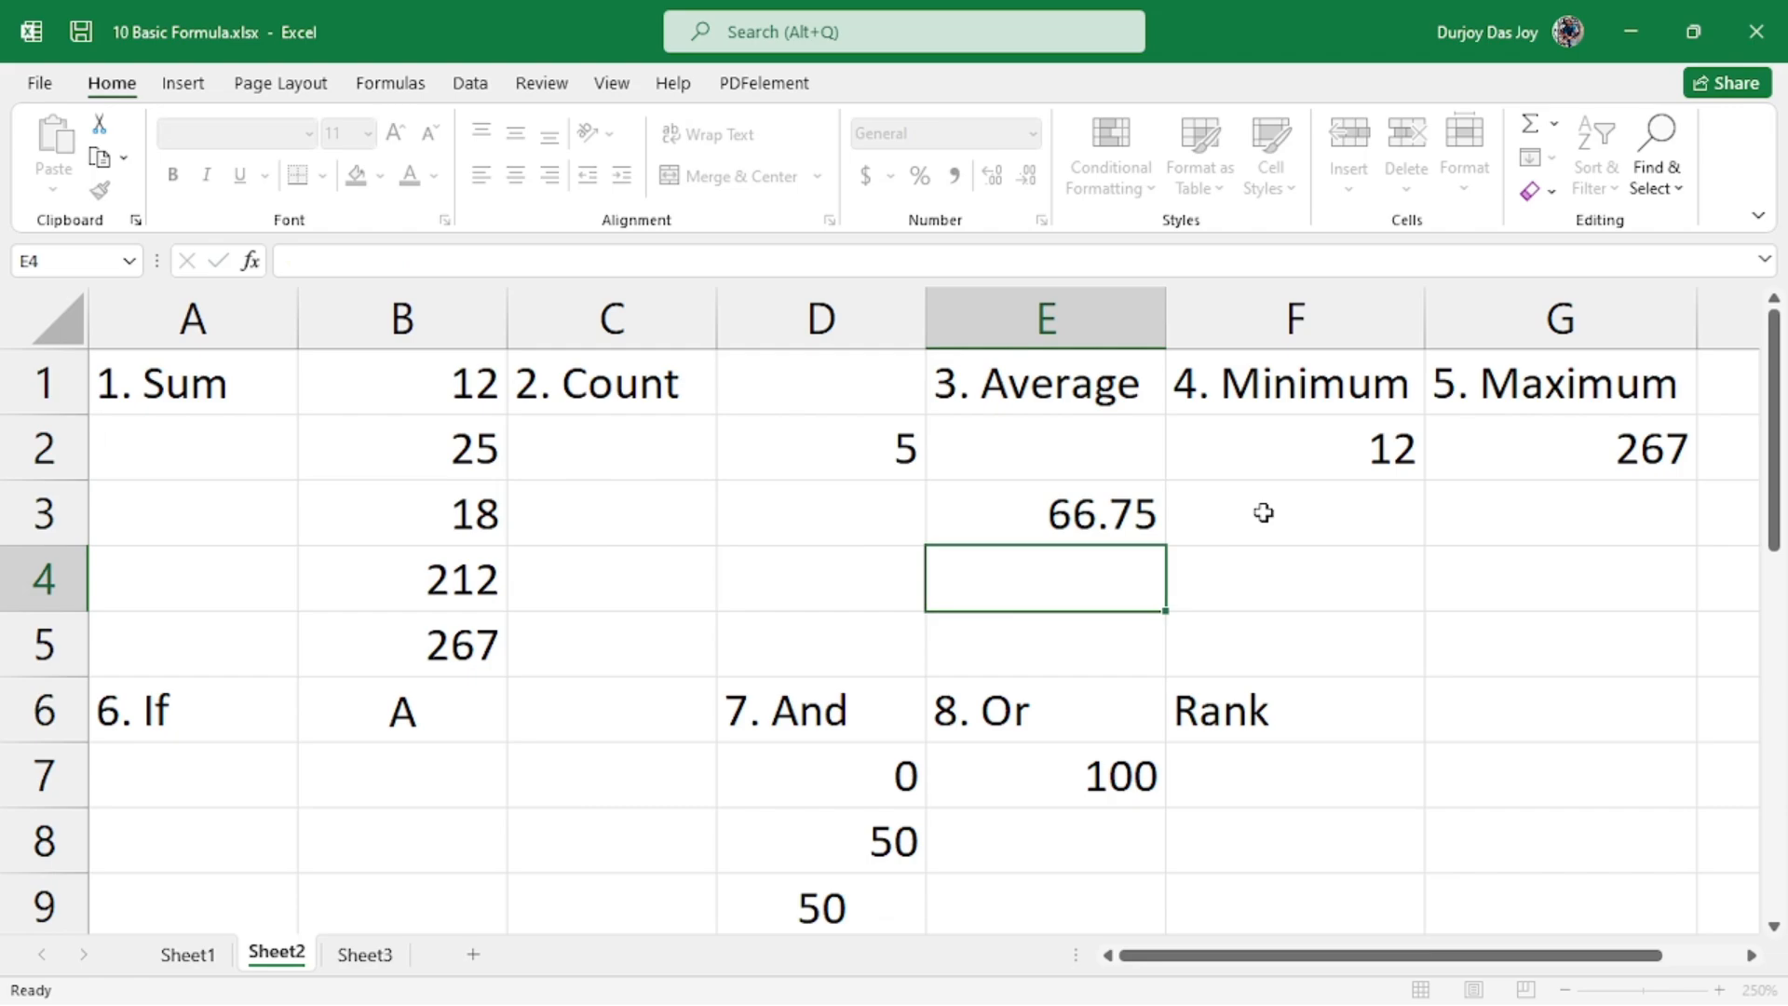
# - Inspect the MIN formula in F2 and the MAX formula in G2
pyautogui.click(1337, 471)
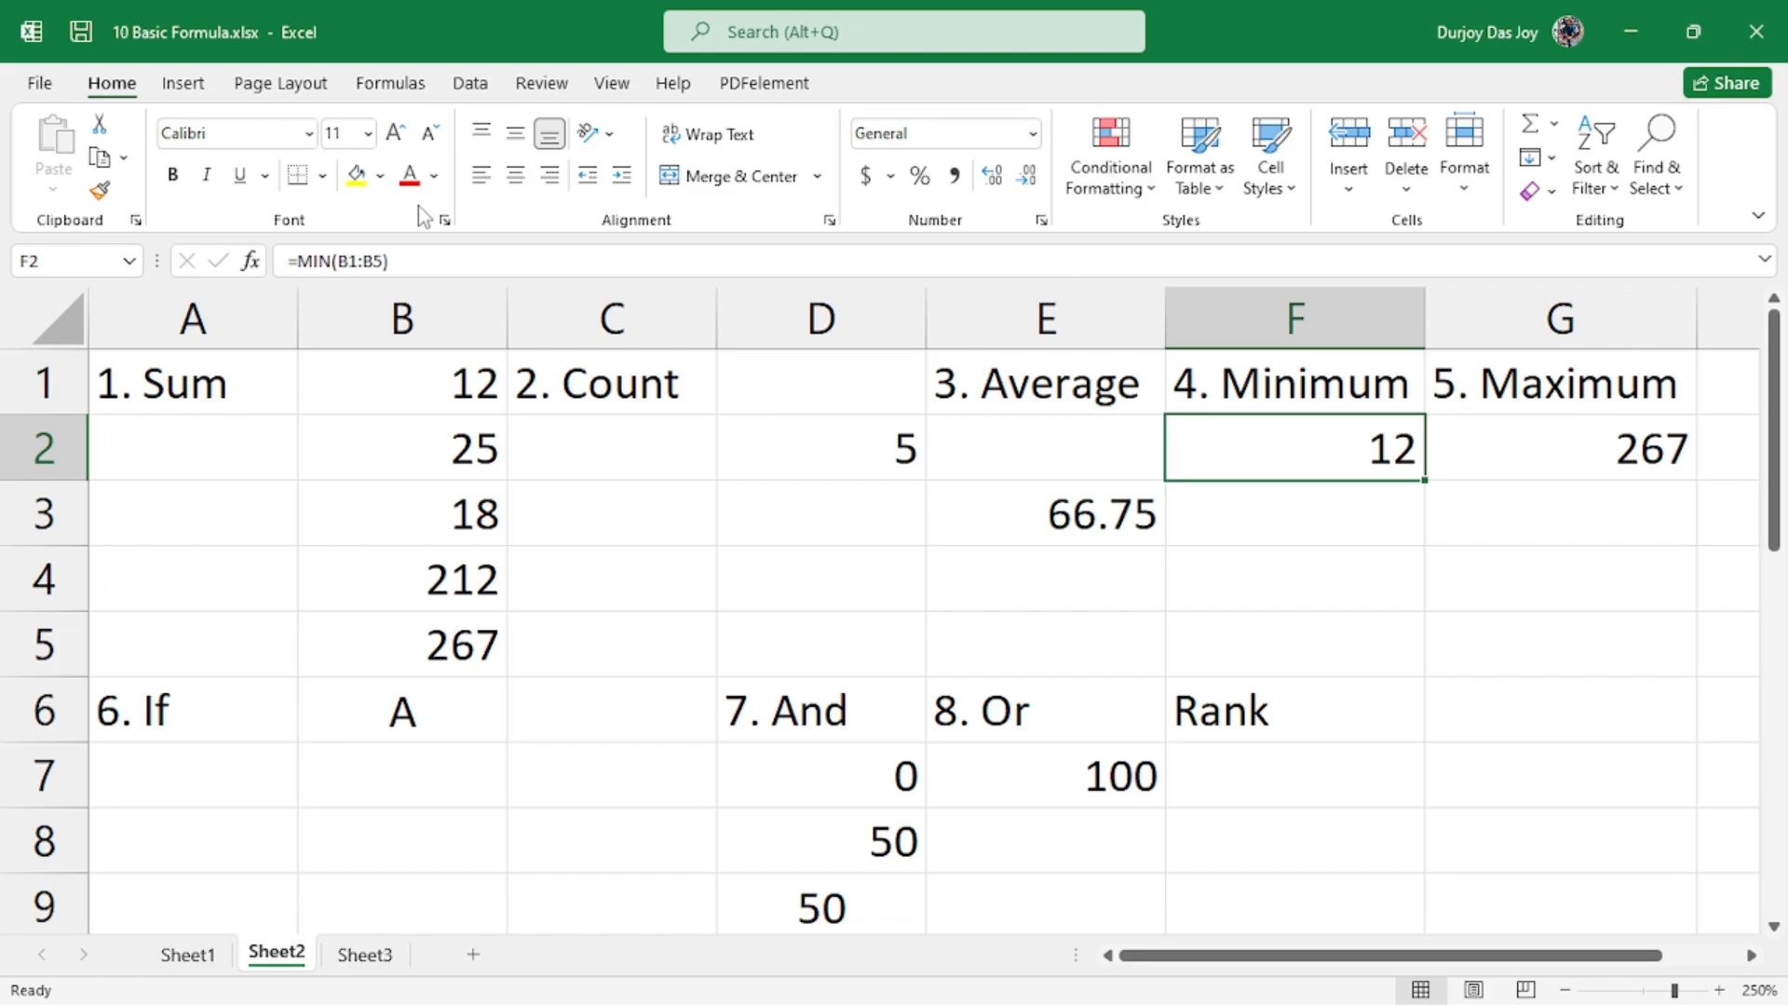
pyautogui.doubleClick(321, 262)
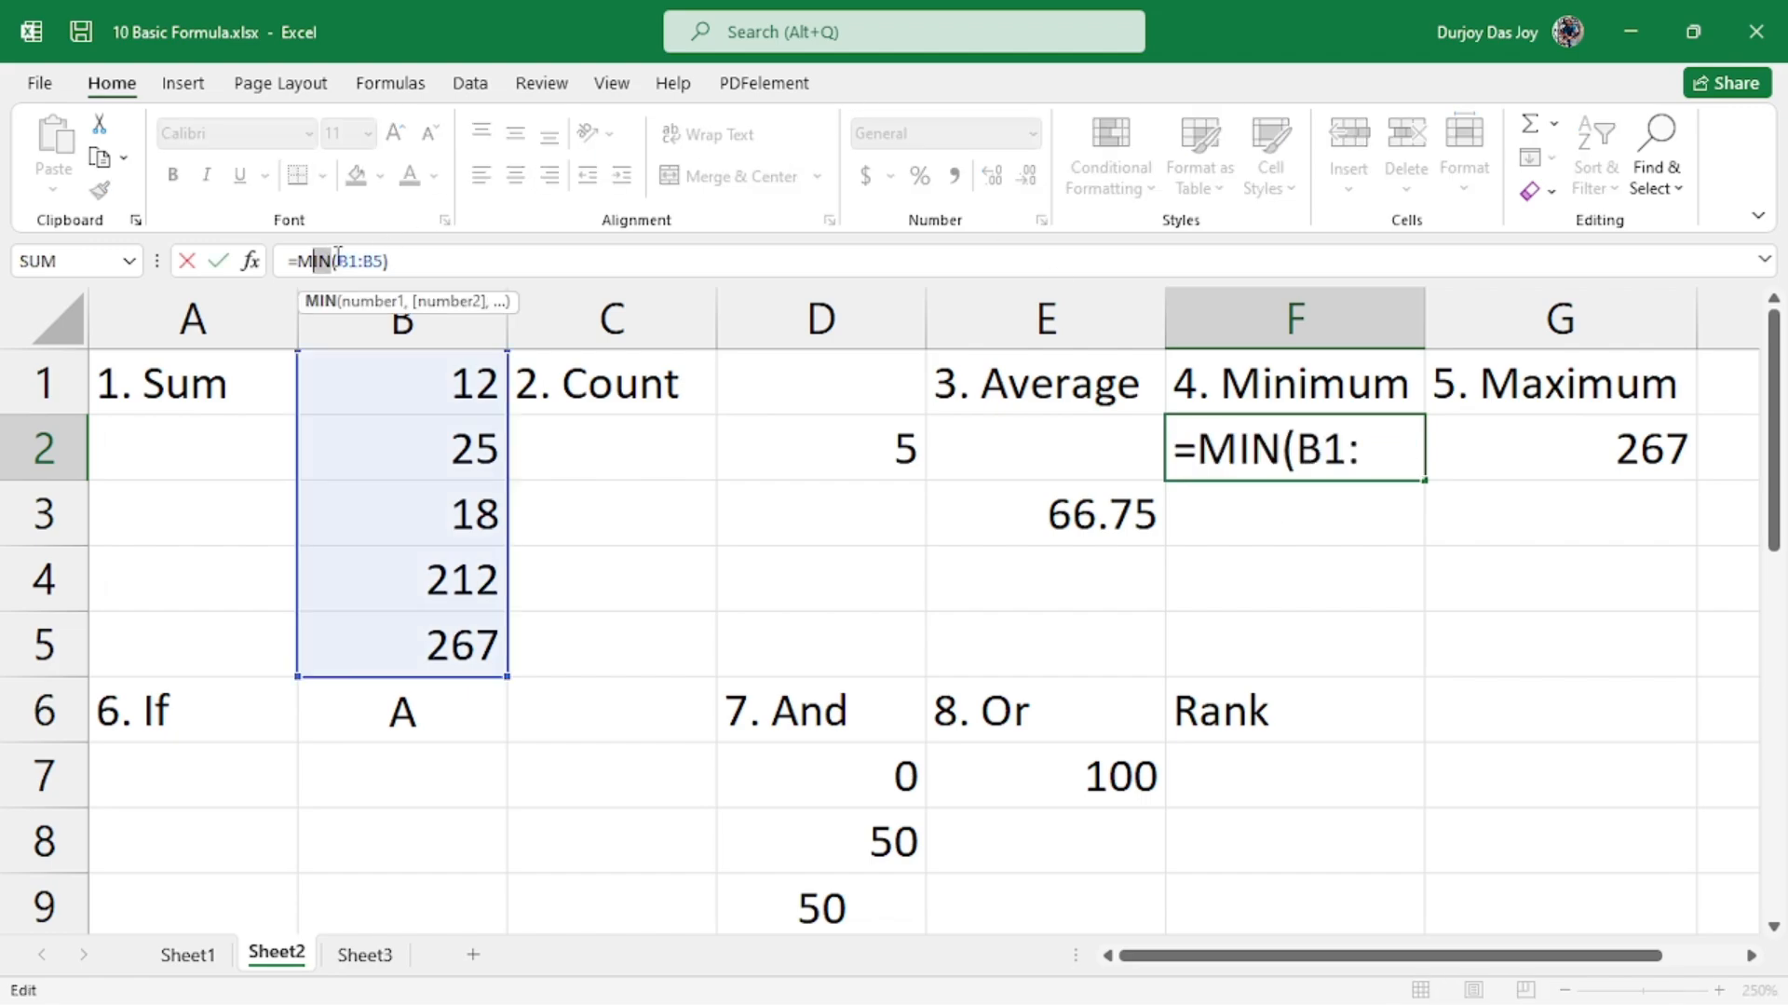
pyautogui.click(461, 274)
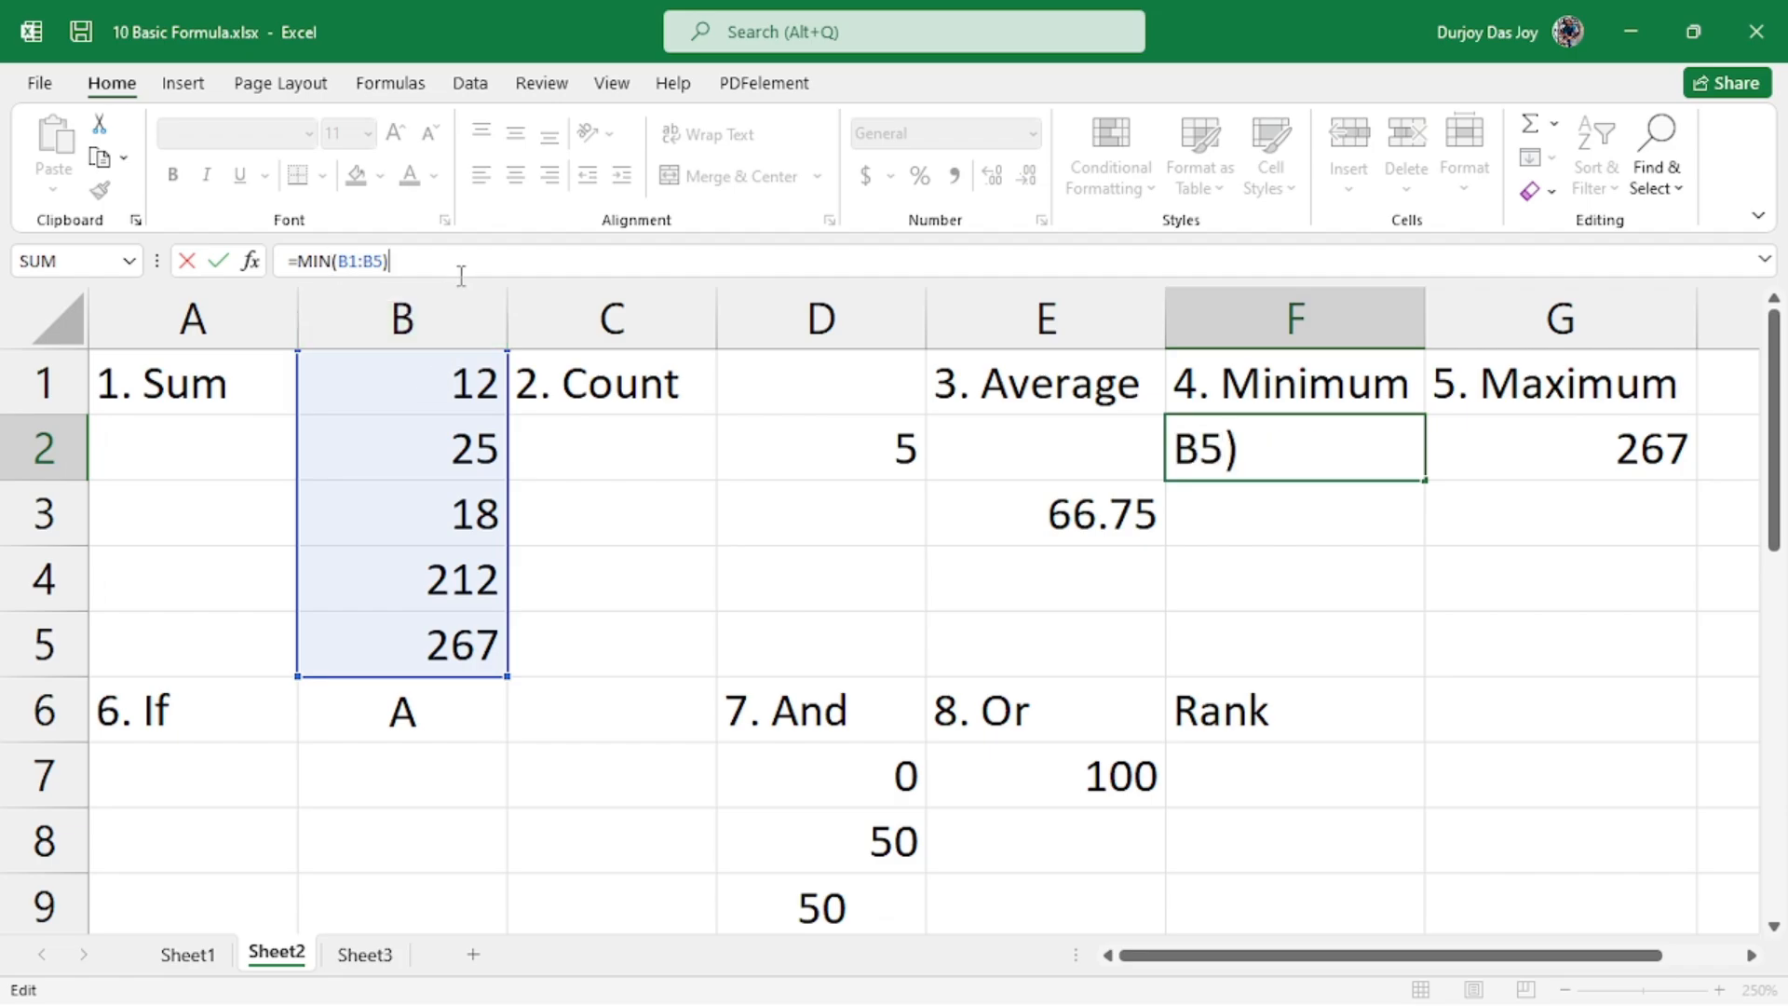
pyautogui.press('Return')
pyautogui.click(1515, 427)
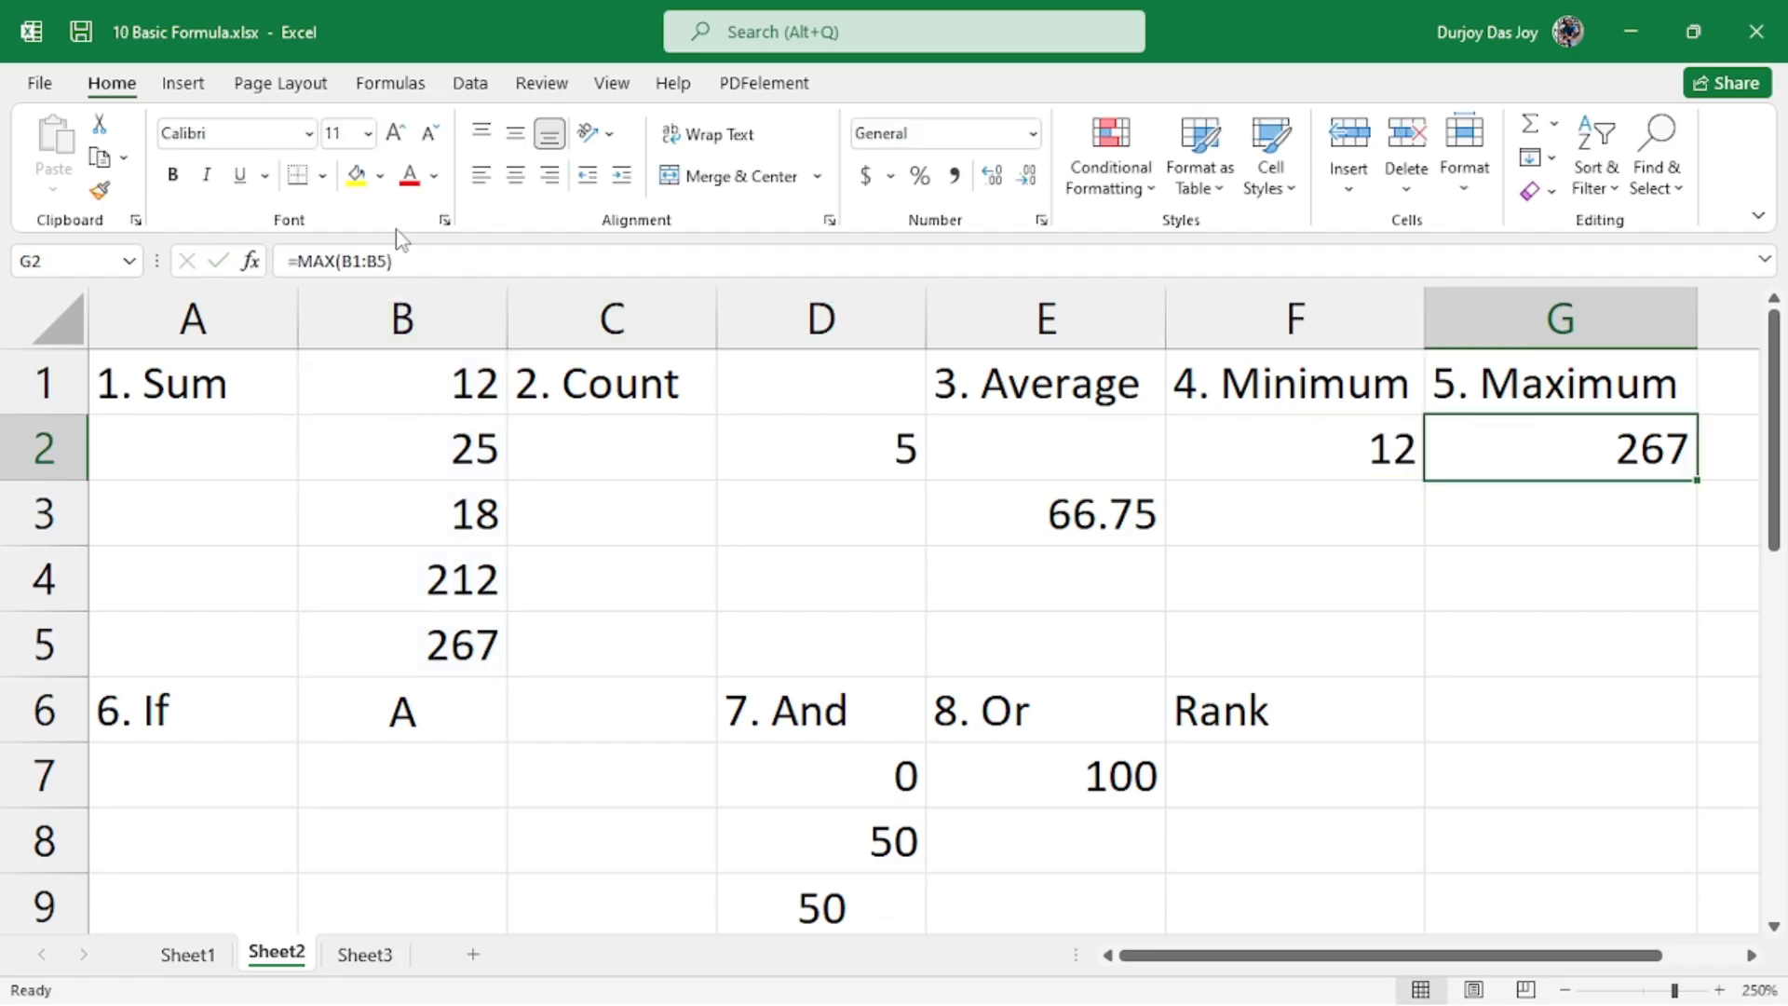
# - Clear the contents of cell B6 beside the If heading
pyautogui.scroll(-1, 400, 618)
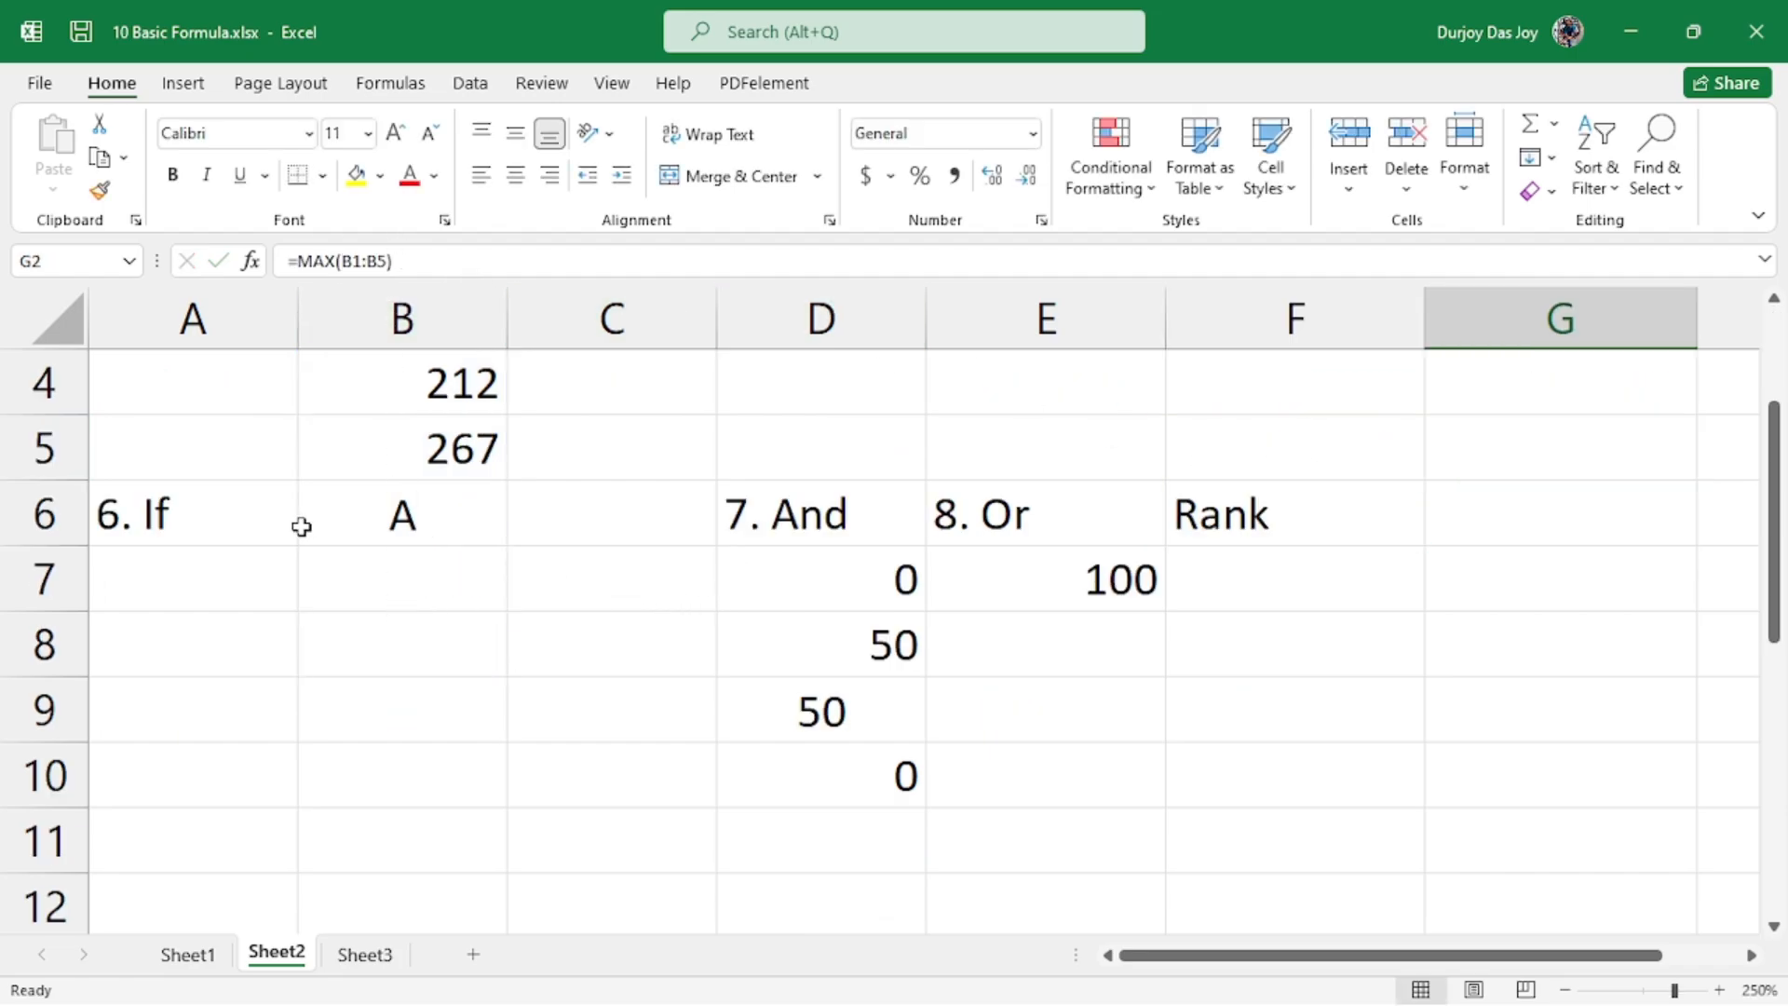
pyautogui.scroll(1, 372, 652)
pyautogui.click(410, 710)
pyautogui.press('BackSpace')
pyautogui.click(424, 803)
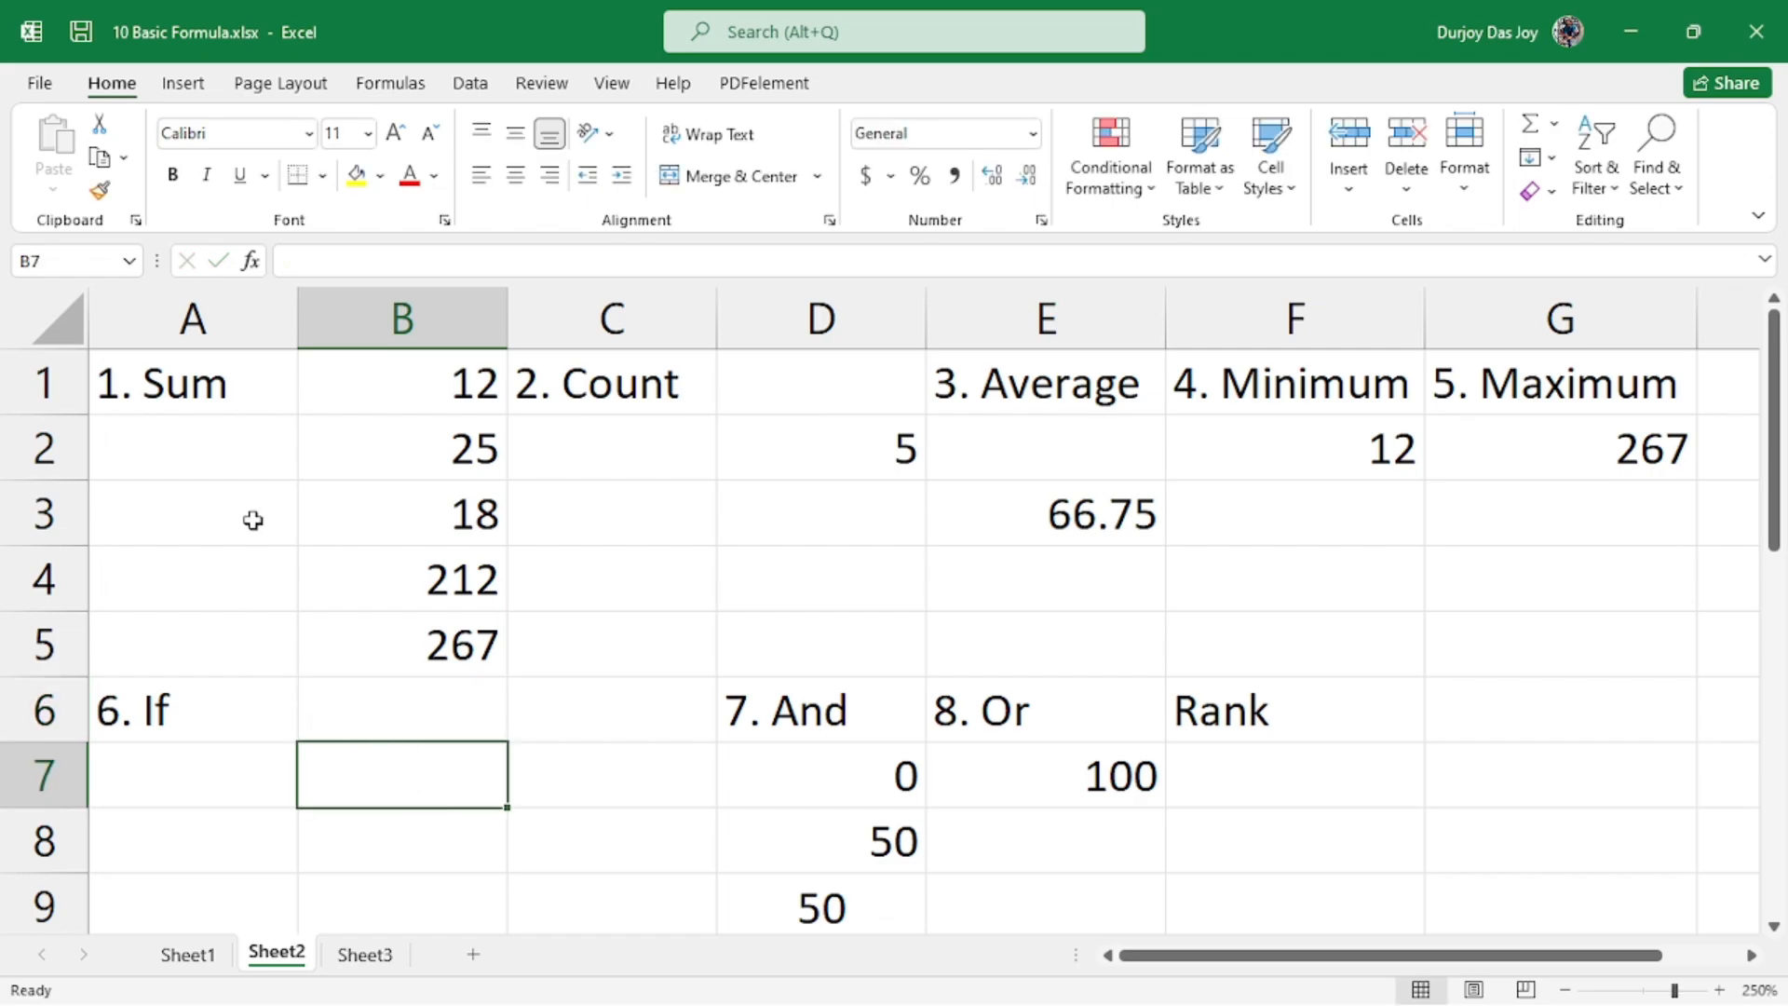
pyautogui.click(390, 264)
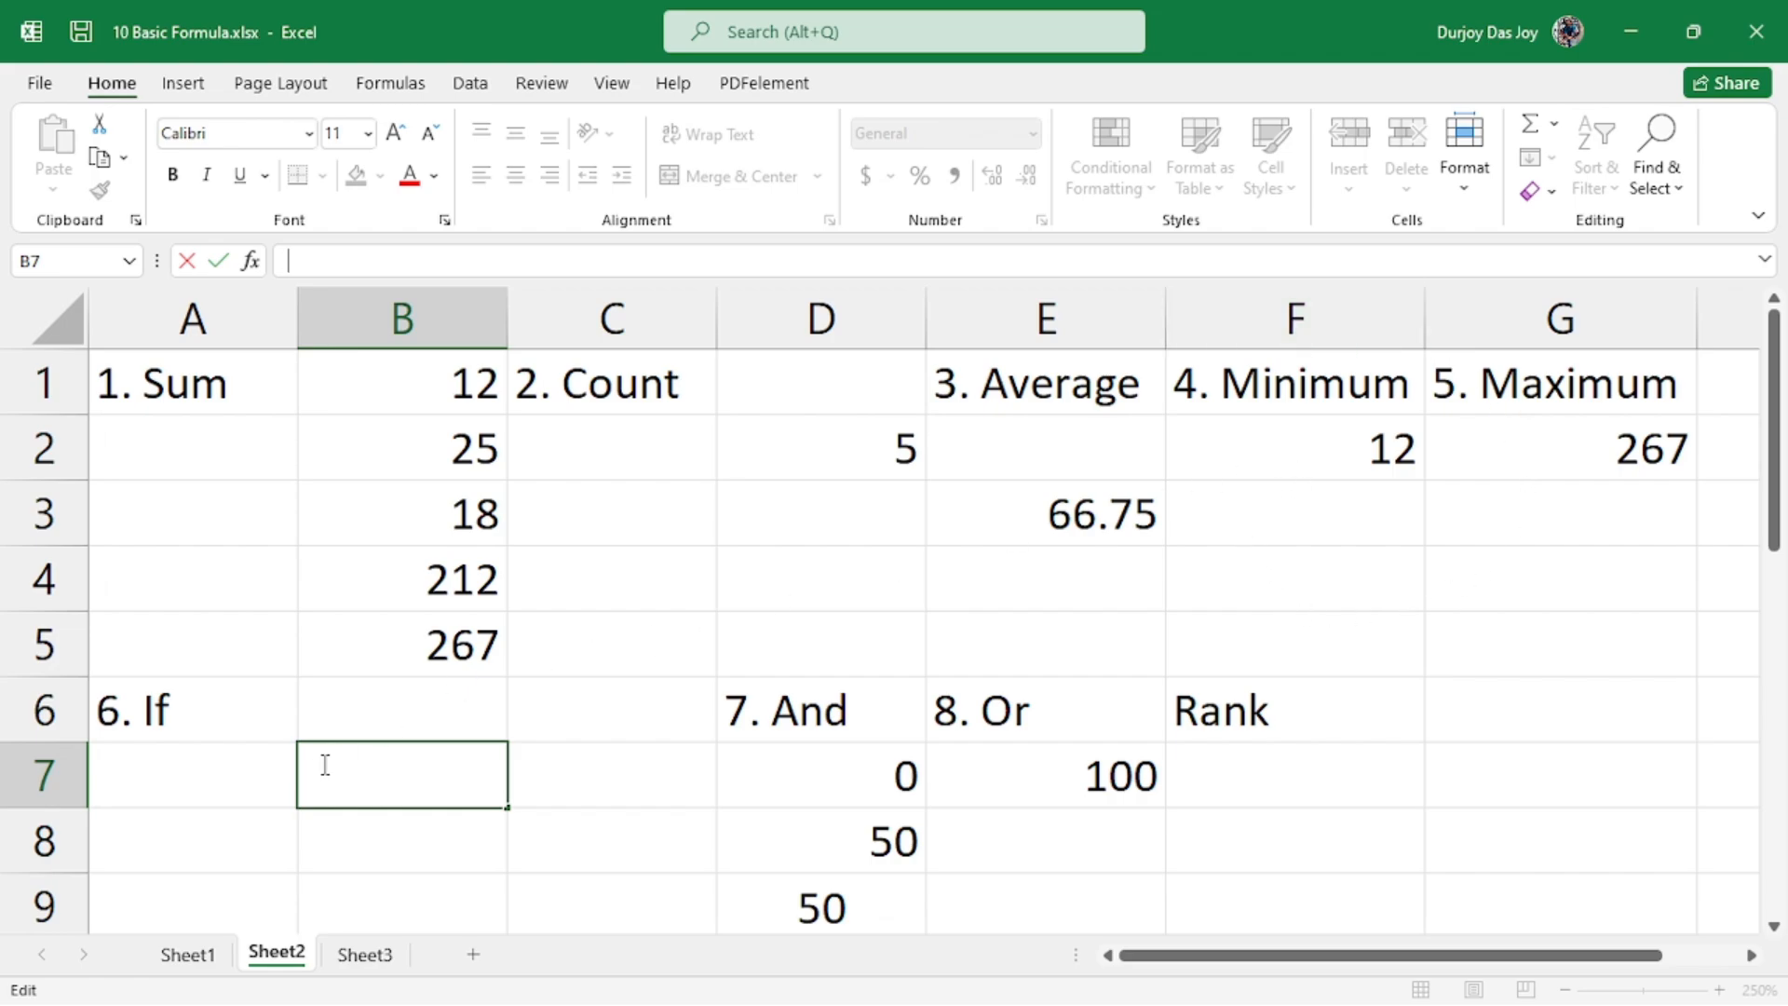
pyautogui.click(438, 703)
pyautogui.click(666, 692)
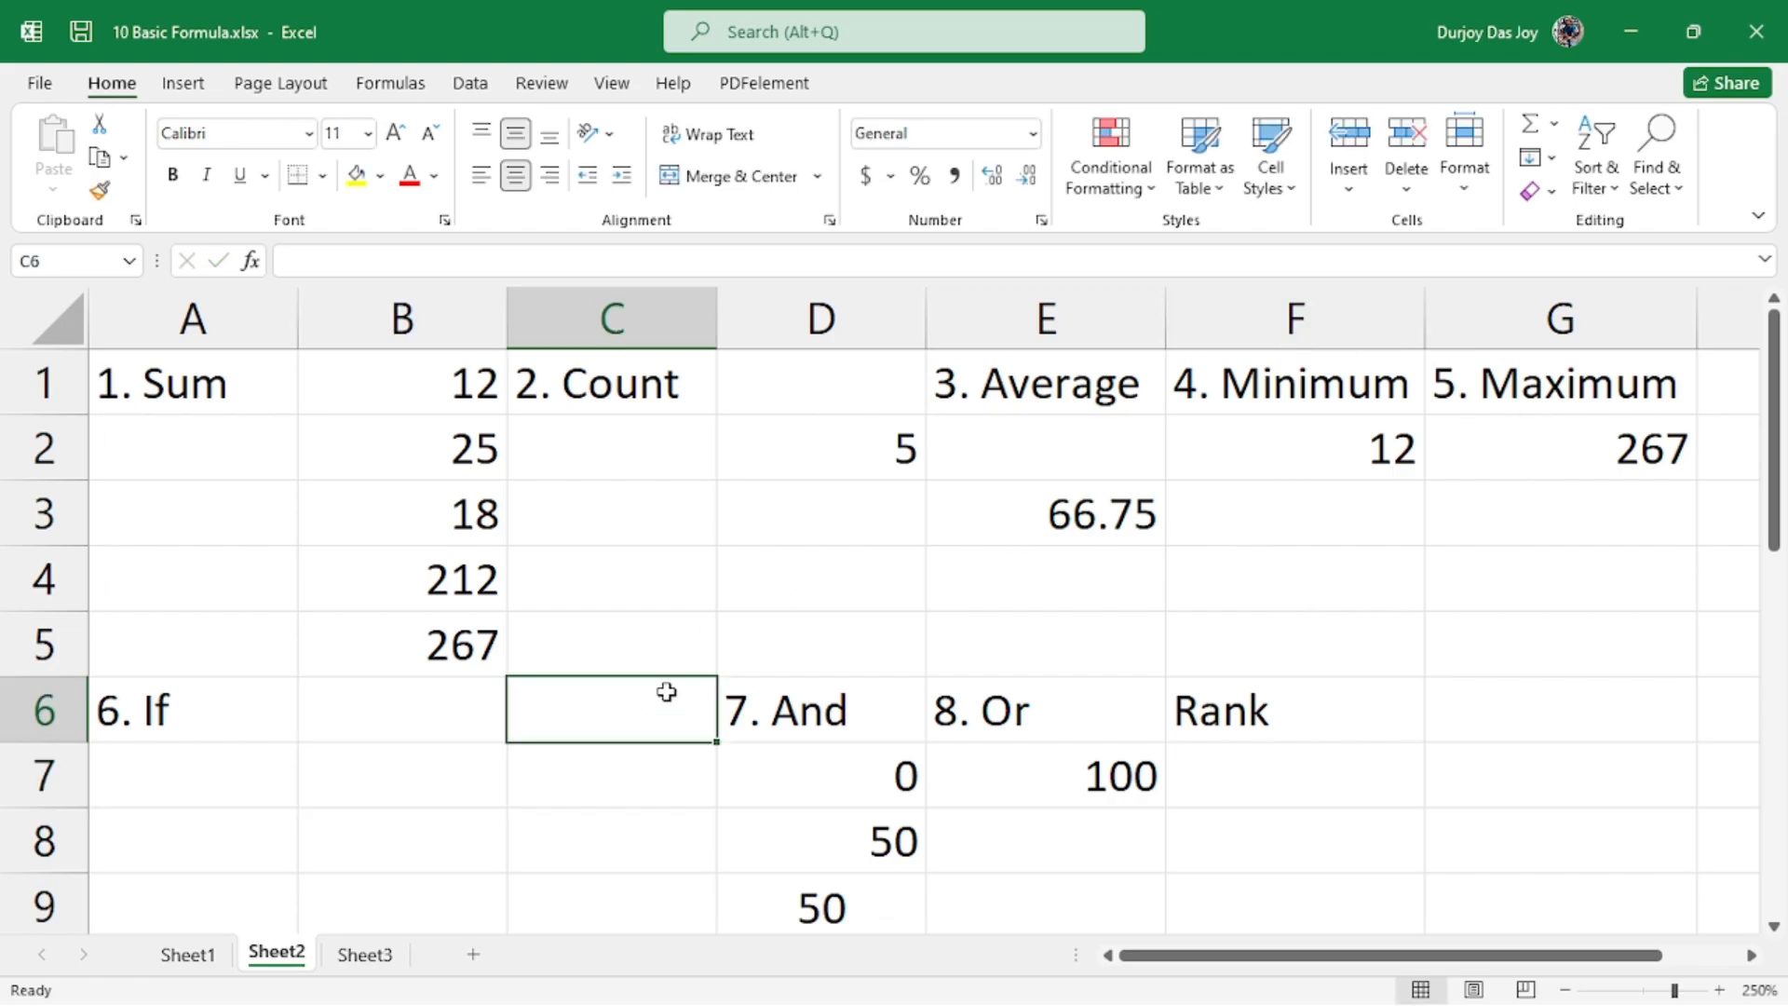
# - Go over the If, And, Or and Rank headings in row 6 of Sheet2 as a recap
pyautogui.click(874, 717)
pyautogui.click(870, 792)
pyautogui.click(1087, 715)
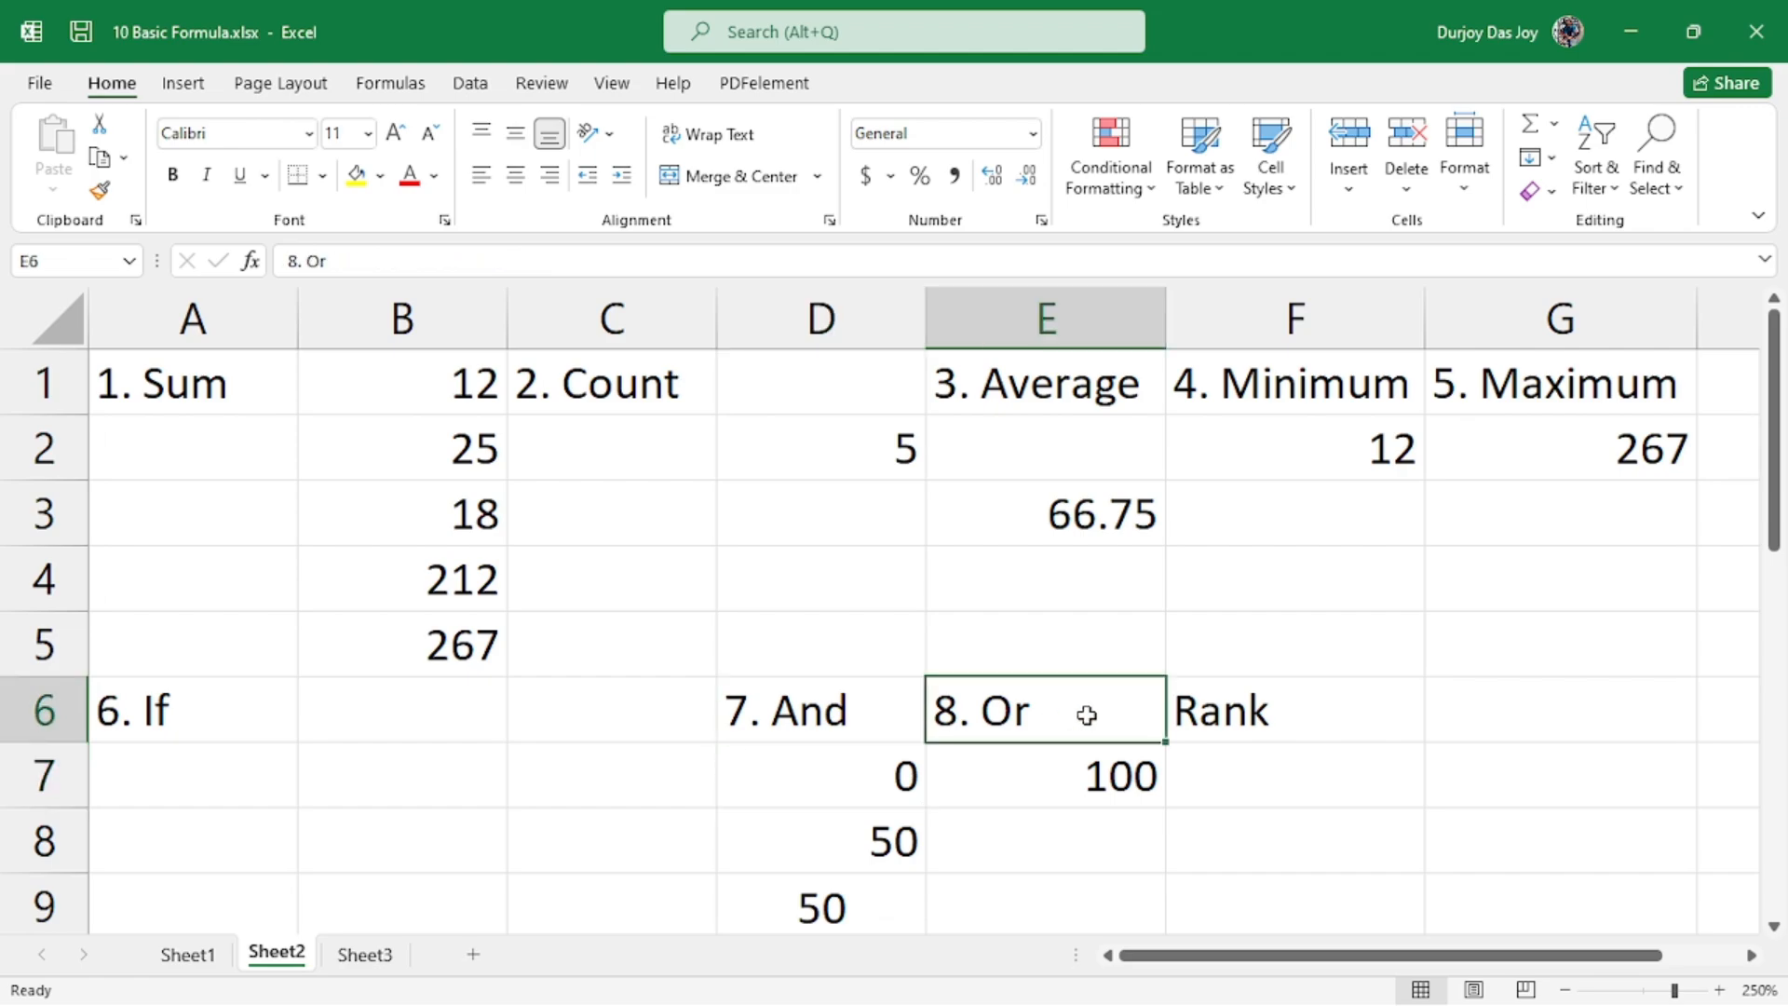
pyautogui.click(911, 723)
pyautogui.click(1048, 710)
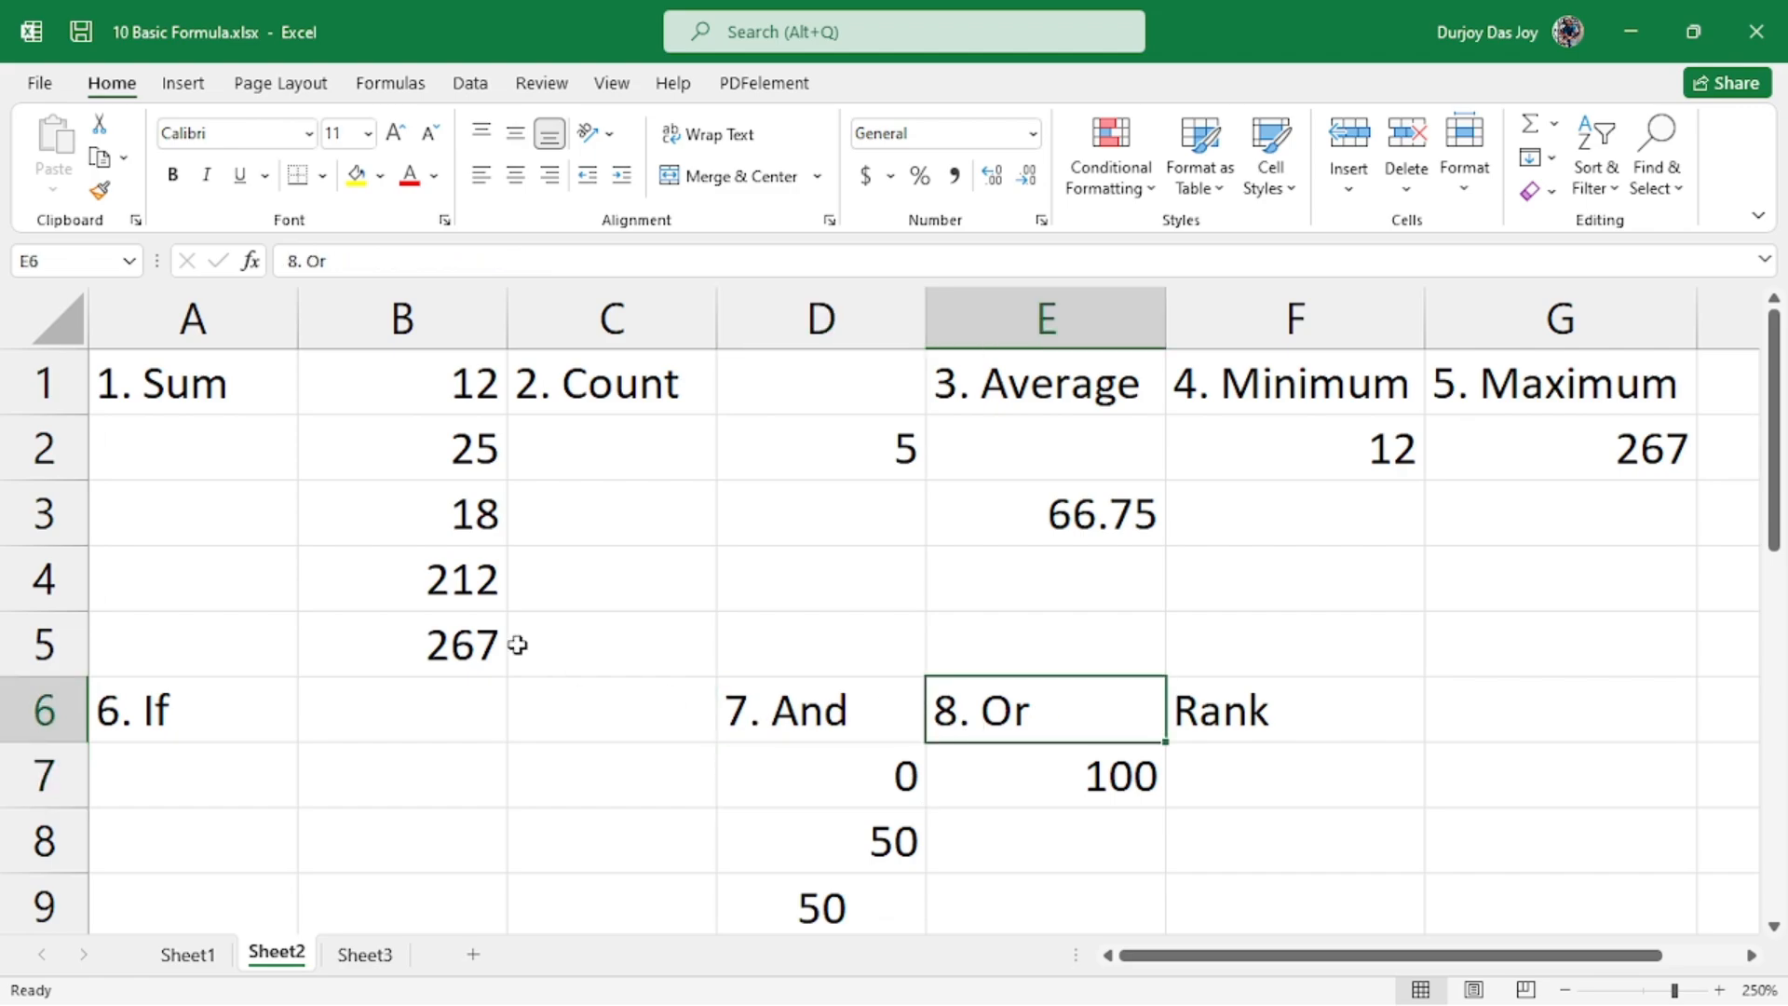
pyautogui.click(217, 716)
pyautogui.click(890, 714)
pyautogui.click(1000, 715)
pyautogui.click(826, 711)
pyautogui.click(982, 731)
pyautogui.click(908, 733)
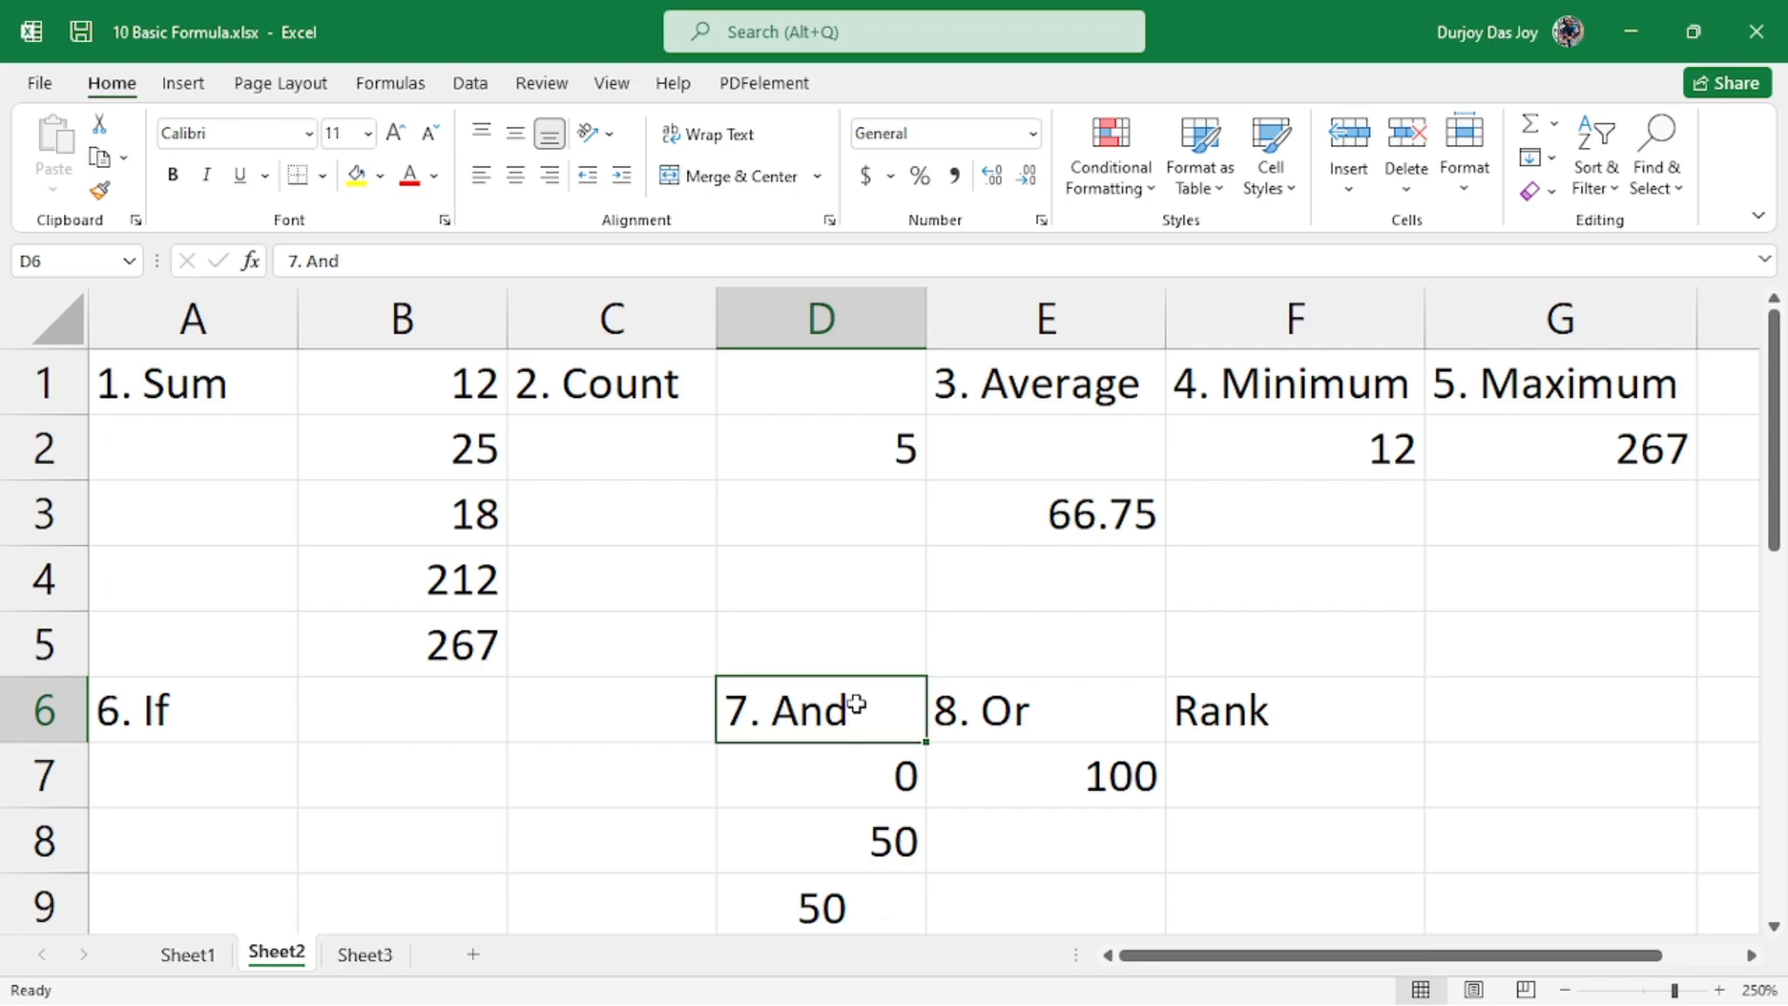
pyautogui.click(1055, 719)
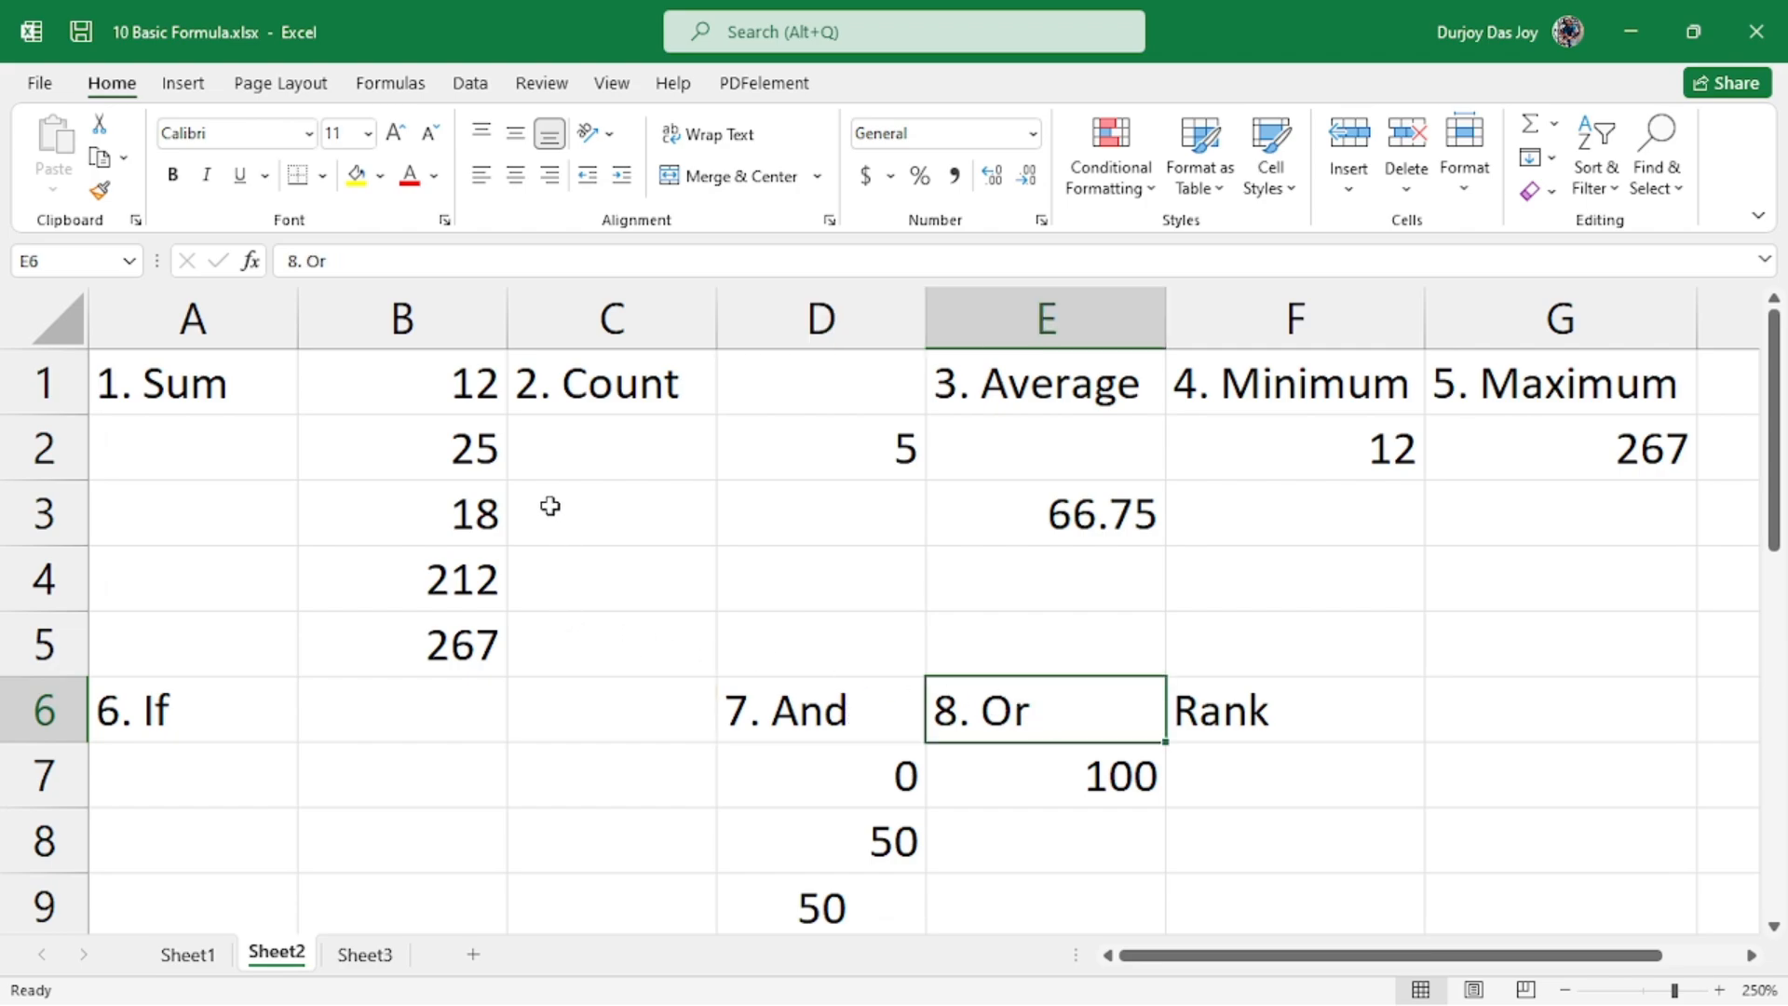
pyautogui.click(1231, 744)
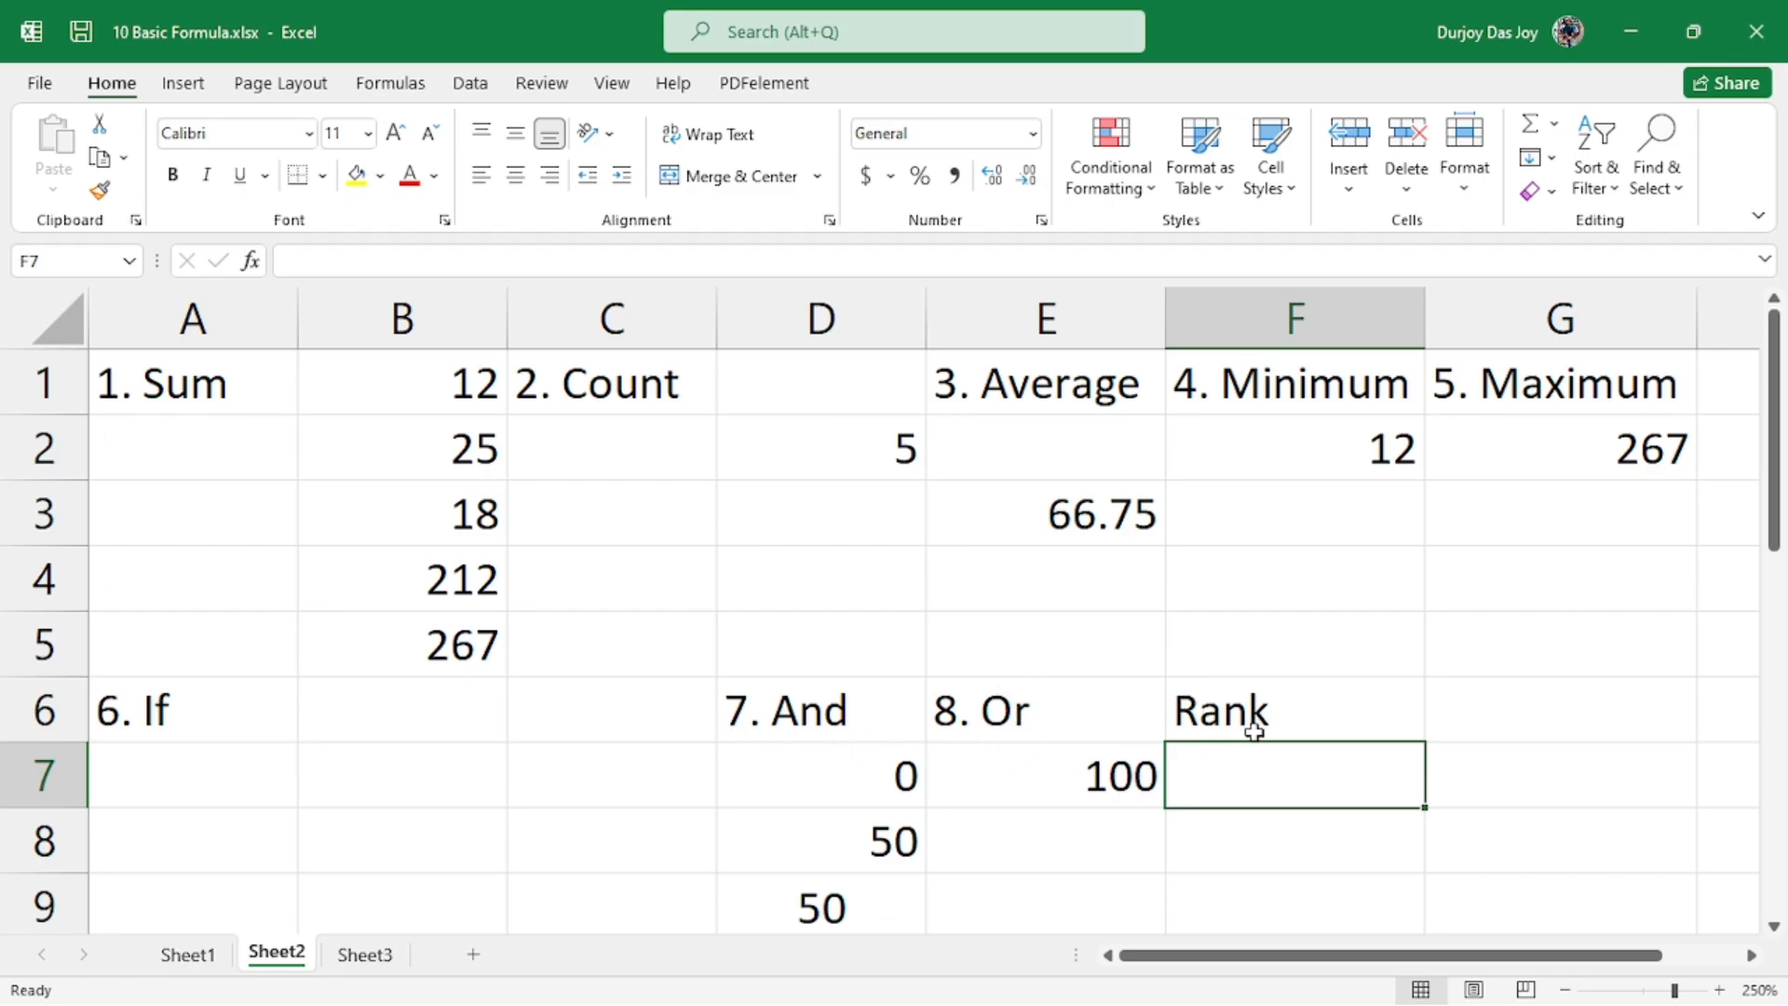
pyautogui.click(1291, 710)
# - Switch to Sheet3 and examine the arguments of the RANK formula in C2, leaving the formula as it is
pyautogui.click(365, 955)
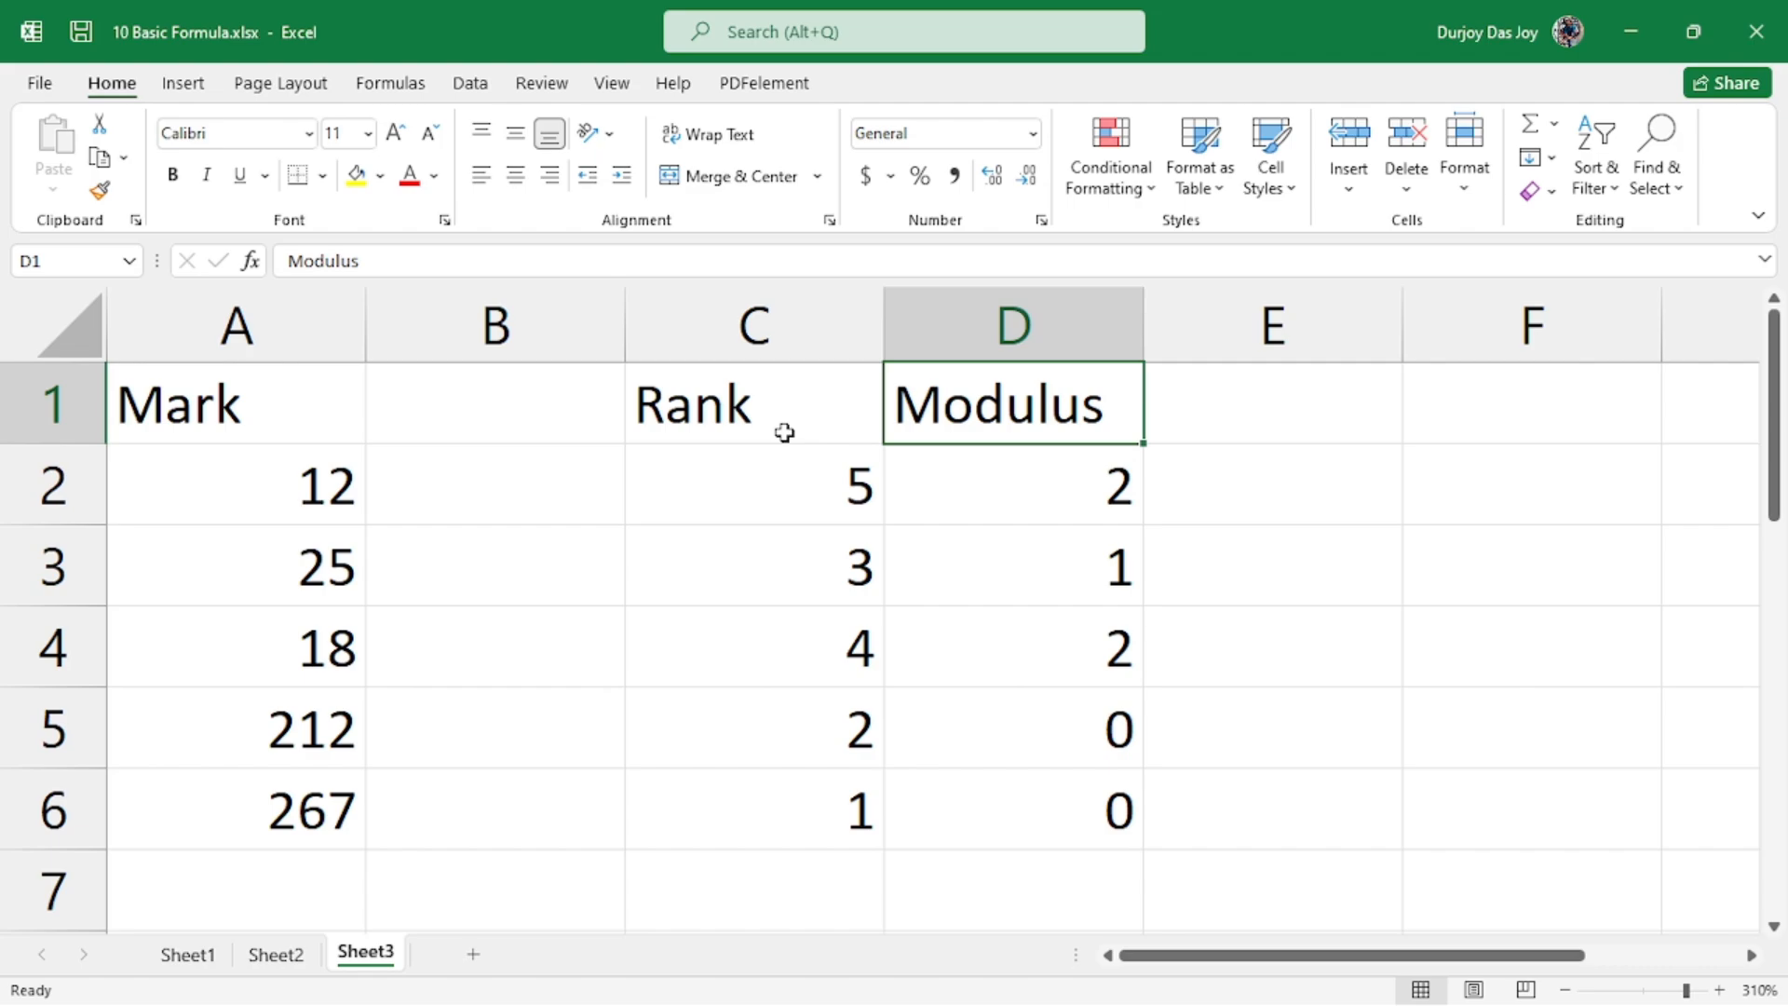
pyautogui.scroll(-7, 784, 432)
pyautogui.scroll(7, 806, 479)
pyautogui.doubleClick(781, 499)
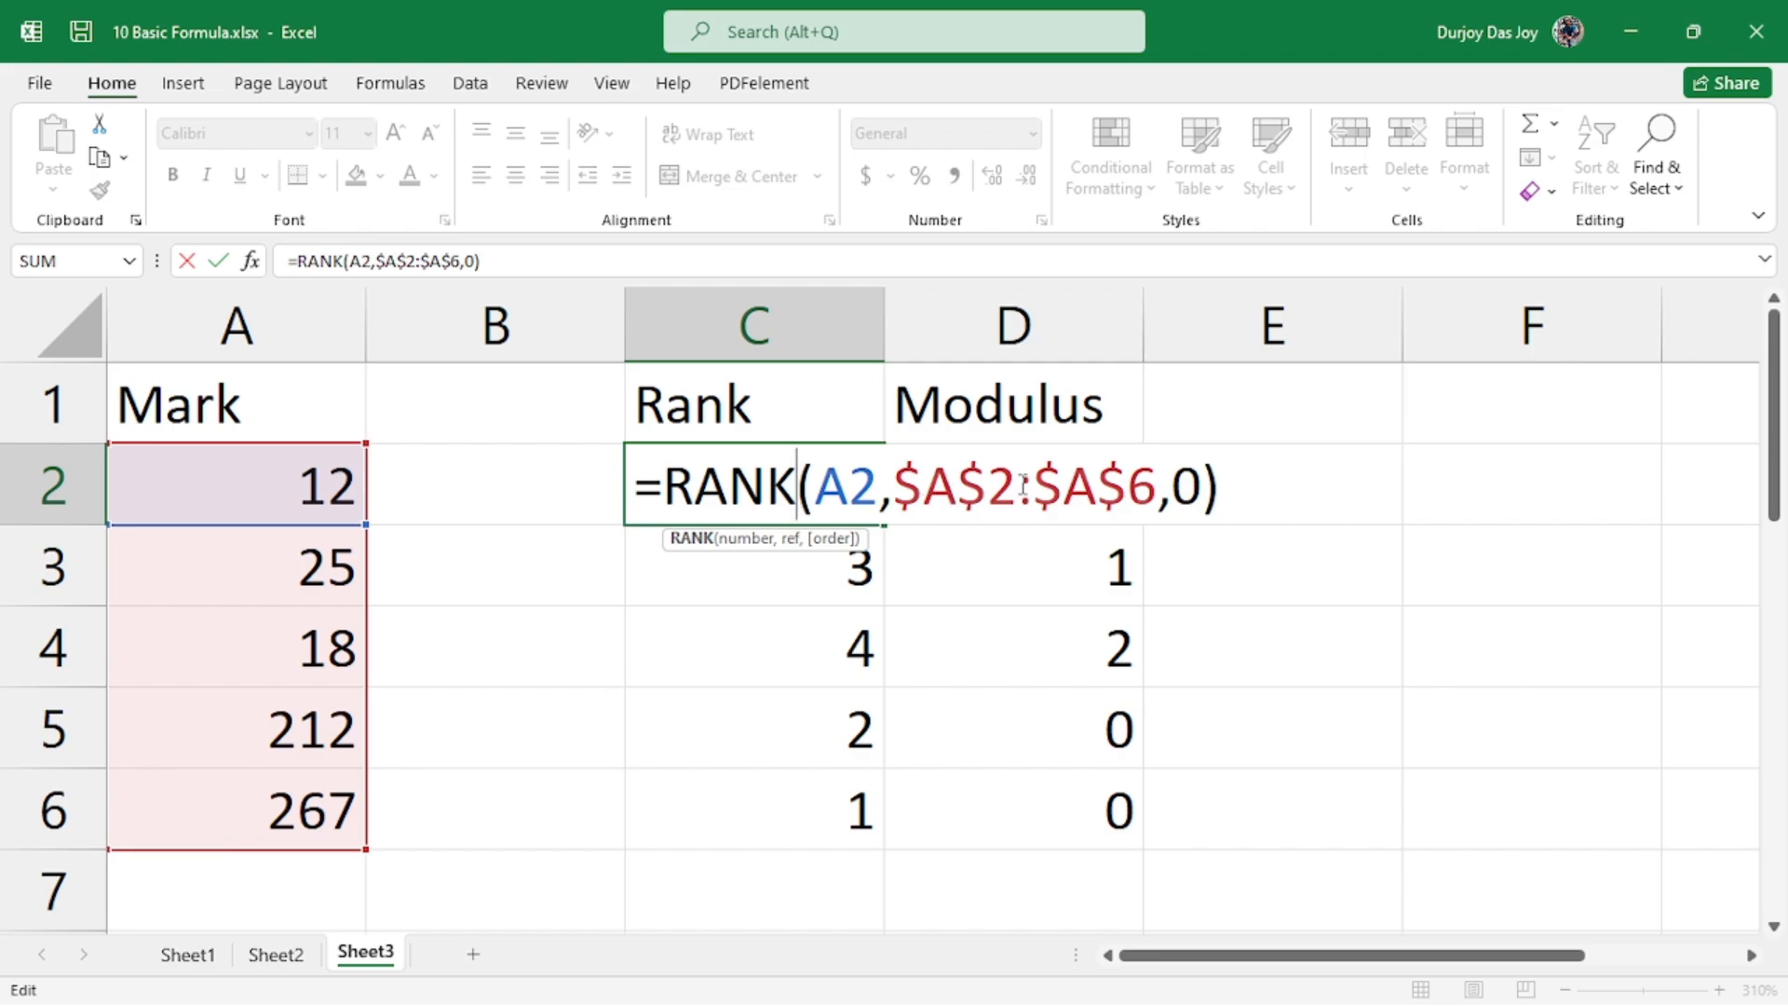
pyautogui.click(1156, 499)
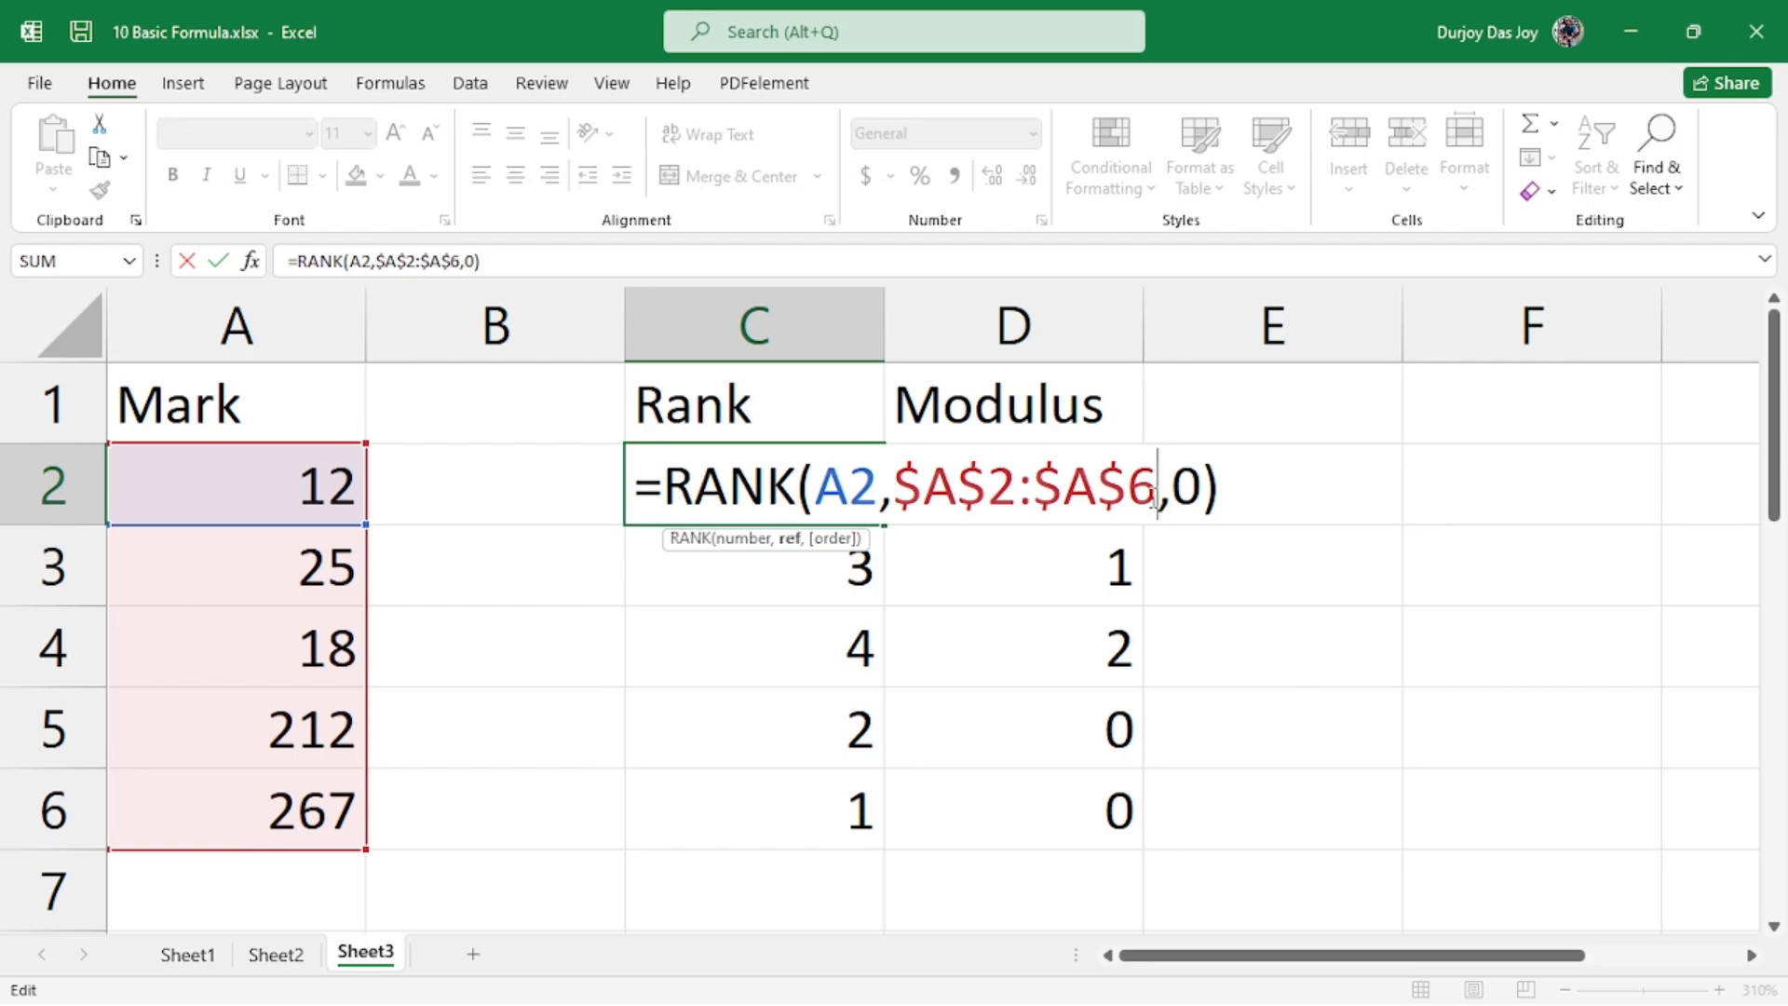
pyautogui.press('Return')
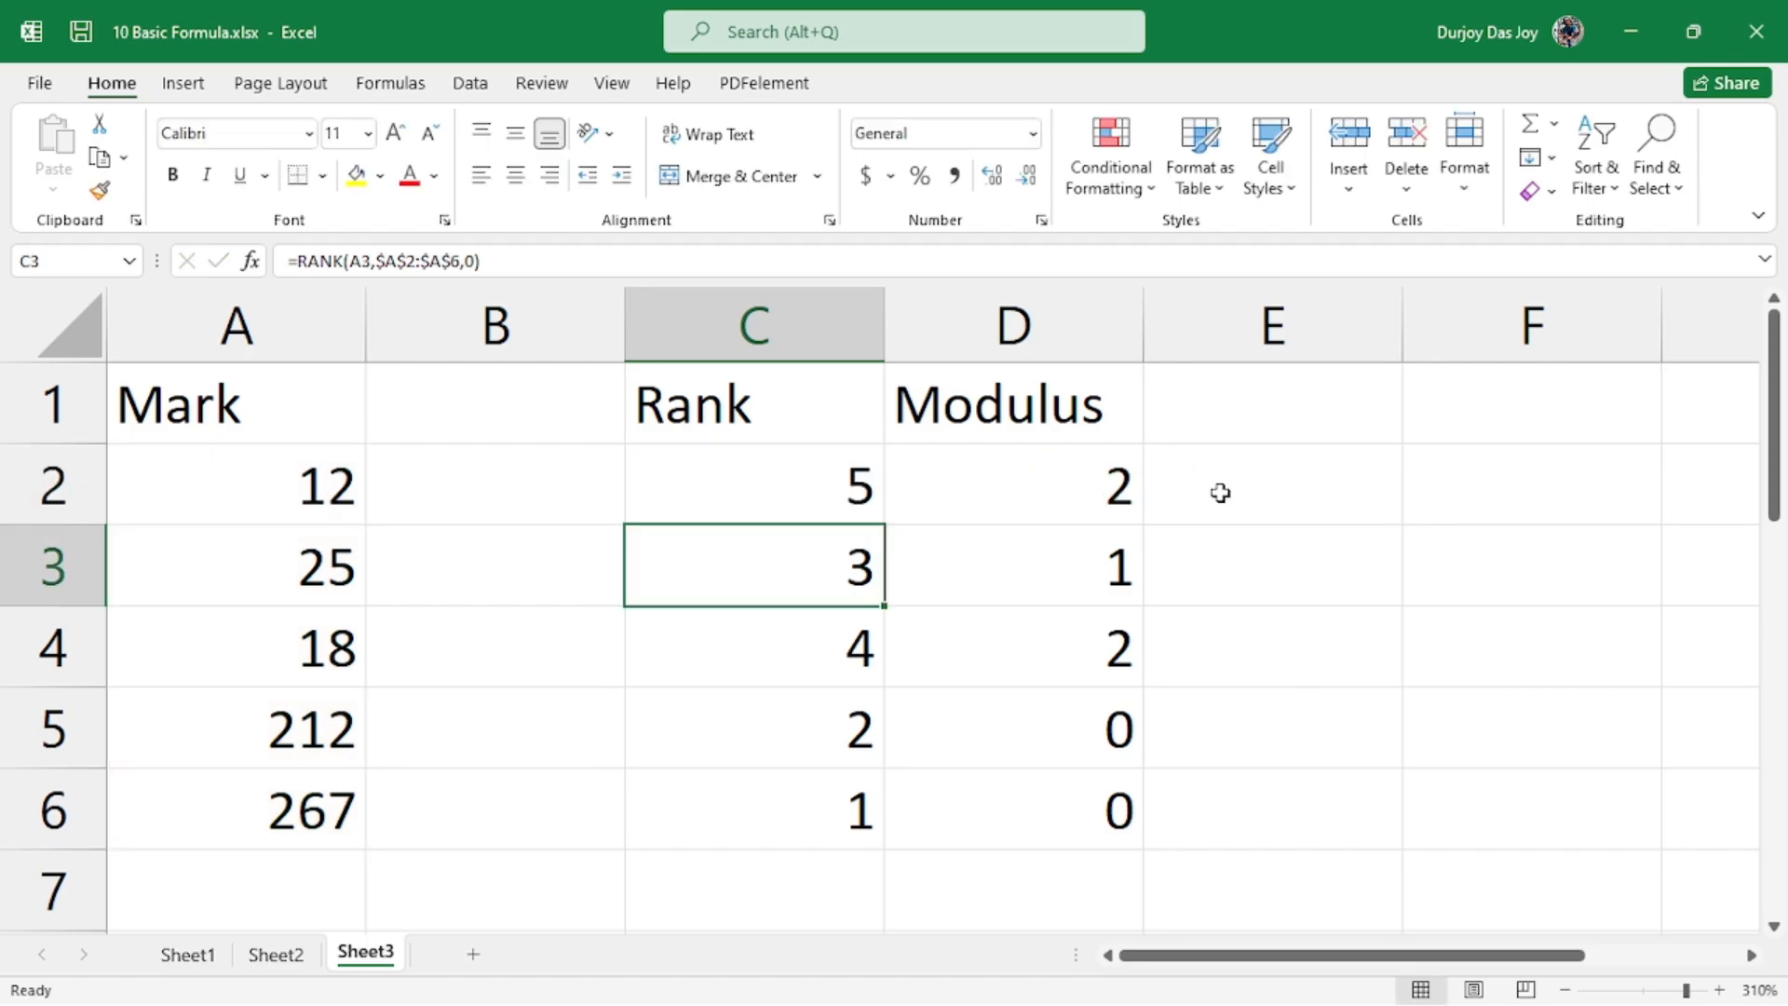
pyautogui.click(724, 465)
pyautogui.doubleClick(725, 465)
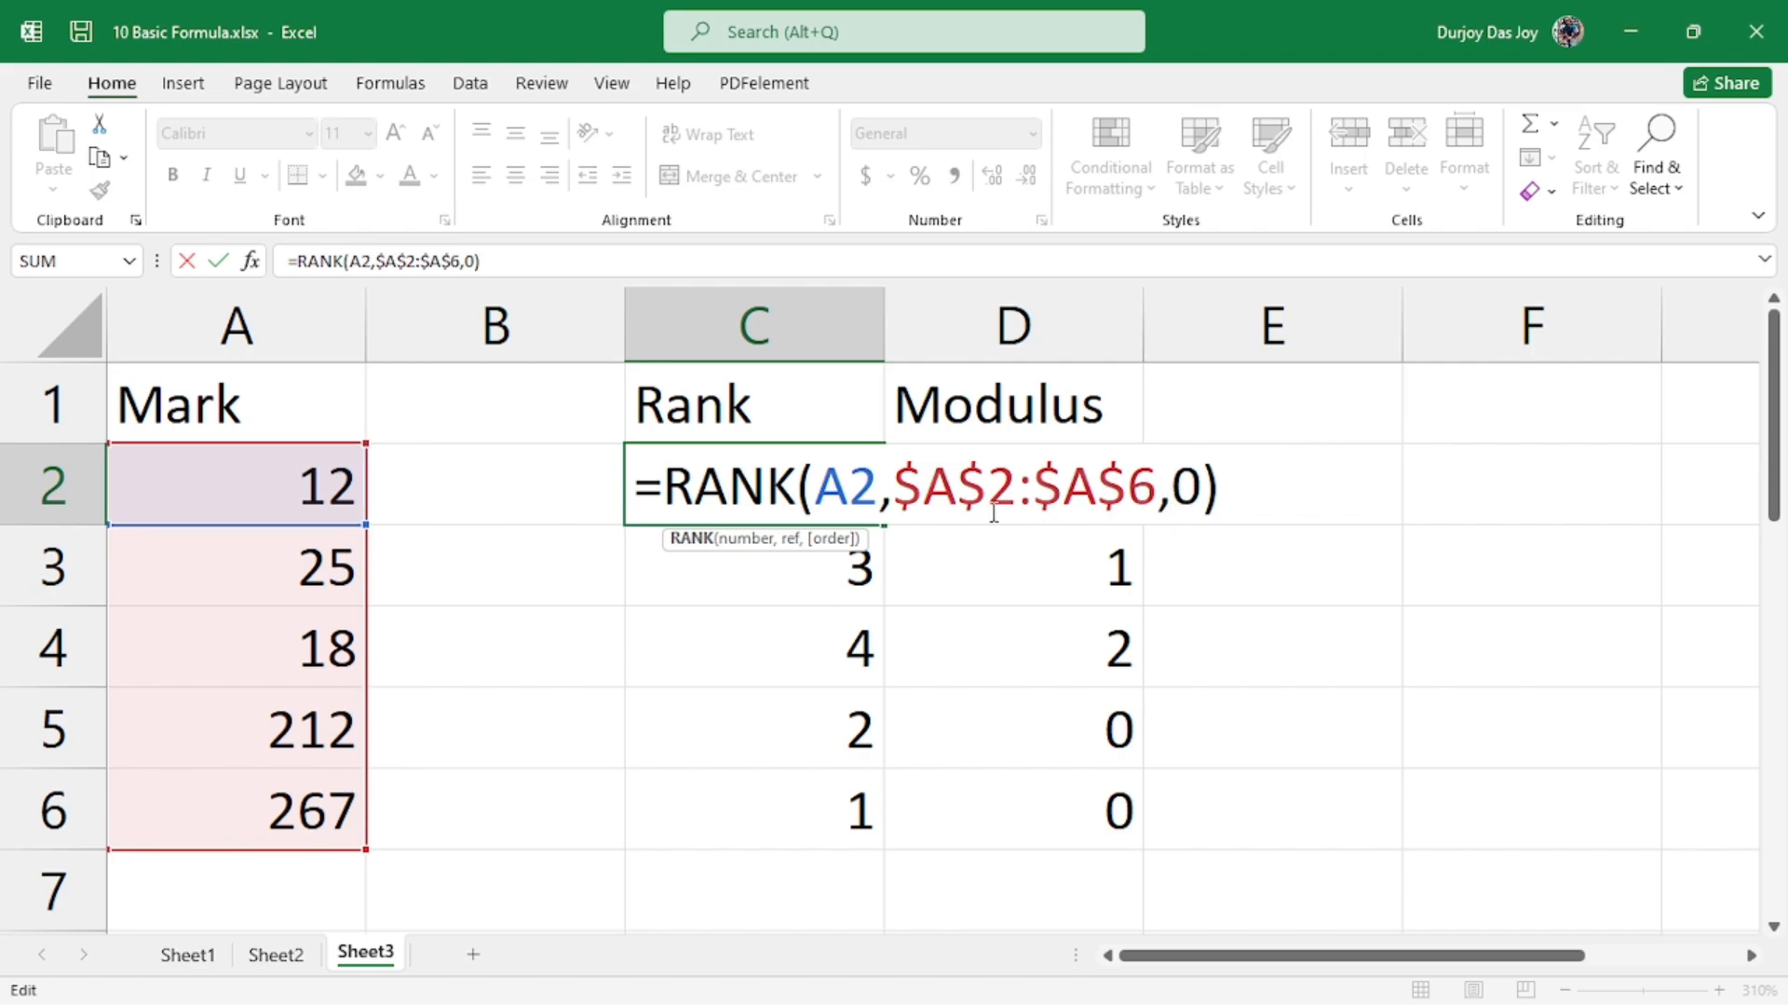
pyautogui.click(1204, 485)
pyautogui.press('Return')
# - Review the MOD formula in D2 against the mark in A2 and the rank in C2
pyautogui.click(1020, 498)
pyautogui.click(797, 505)
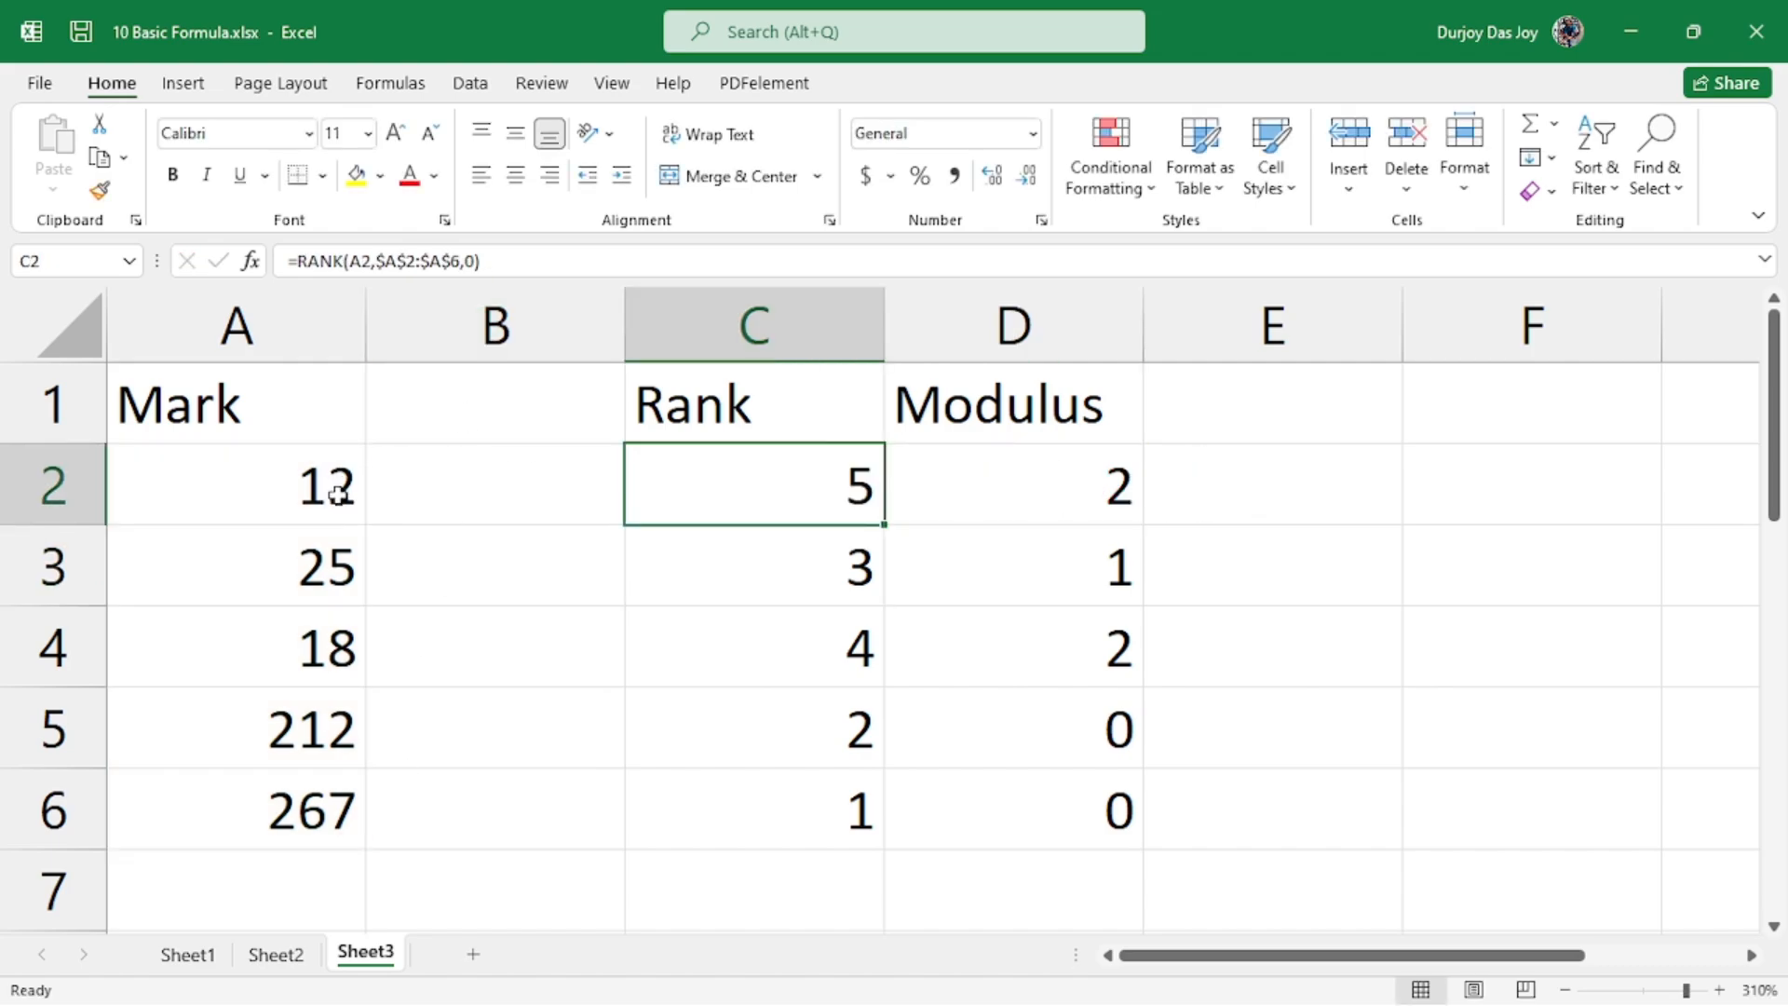
pyautogui.click(335, 494)
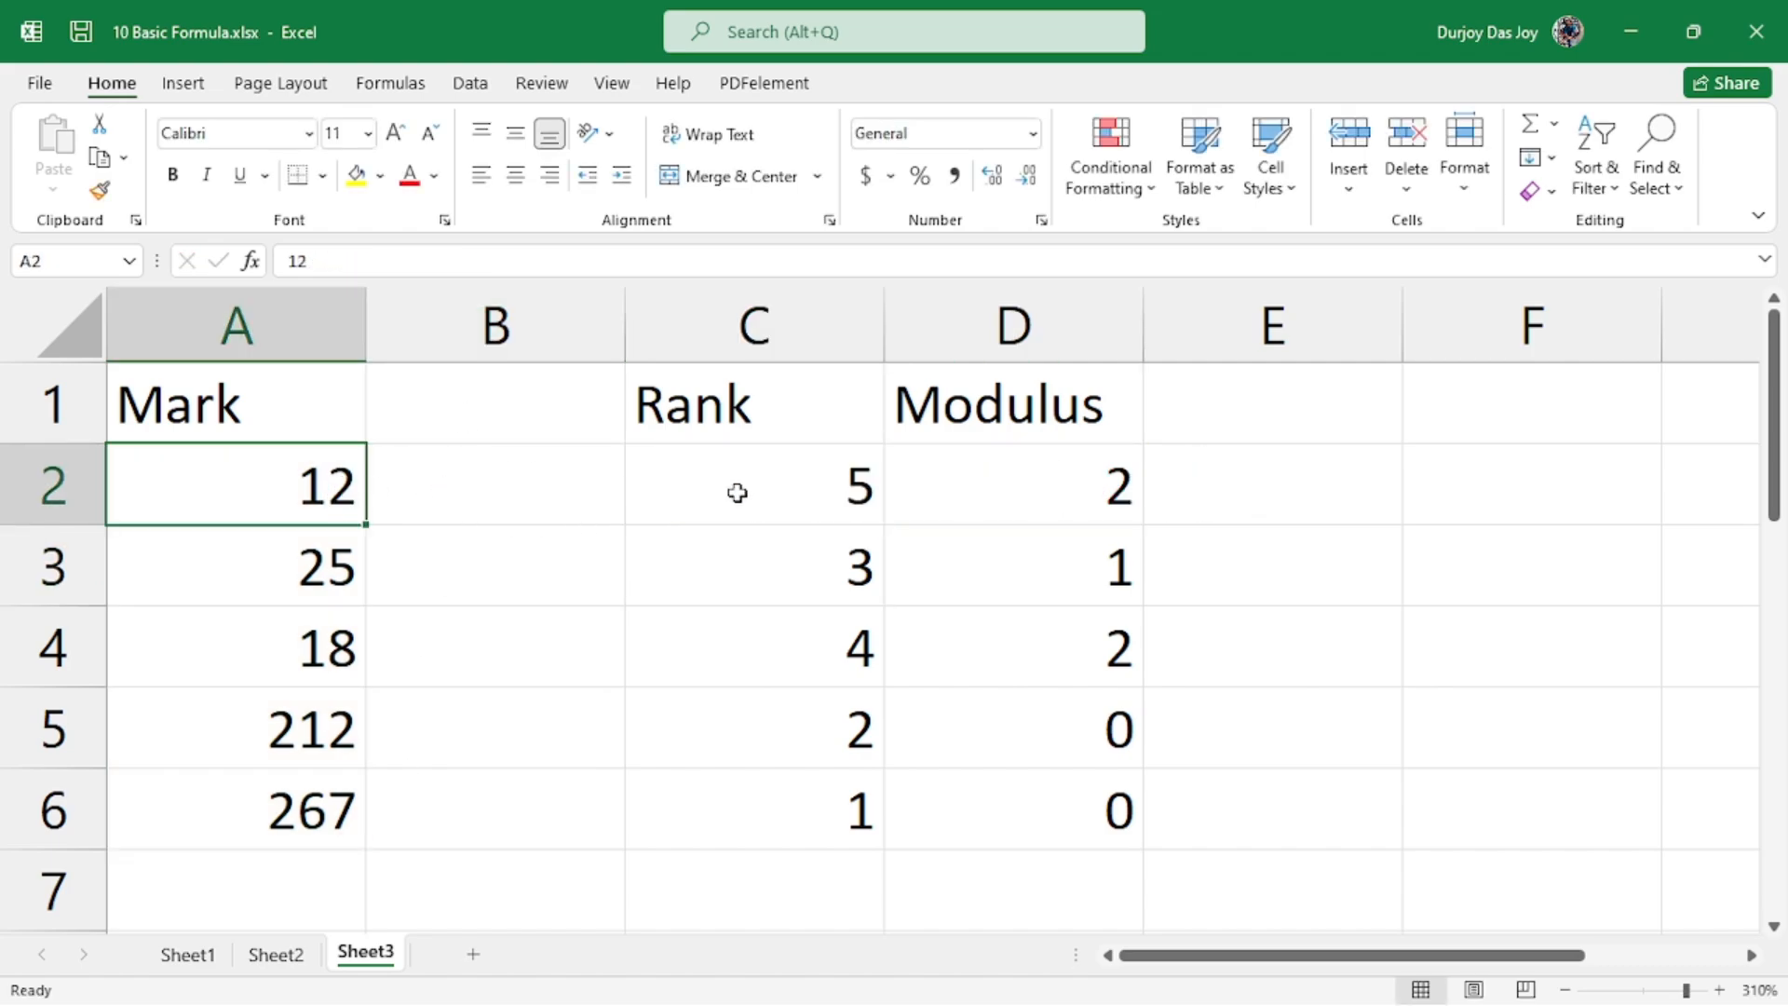
pyautogui.click(1063, 477)
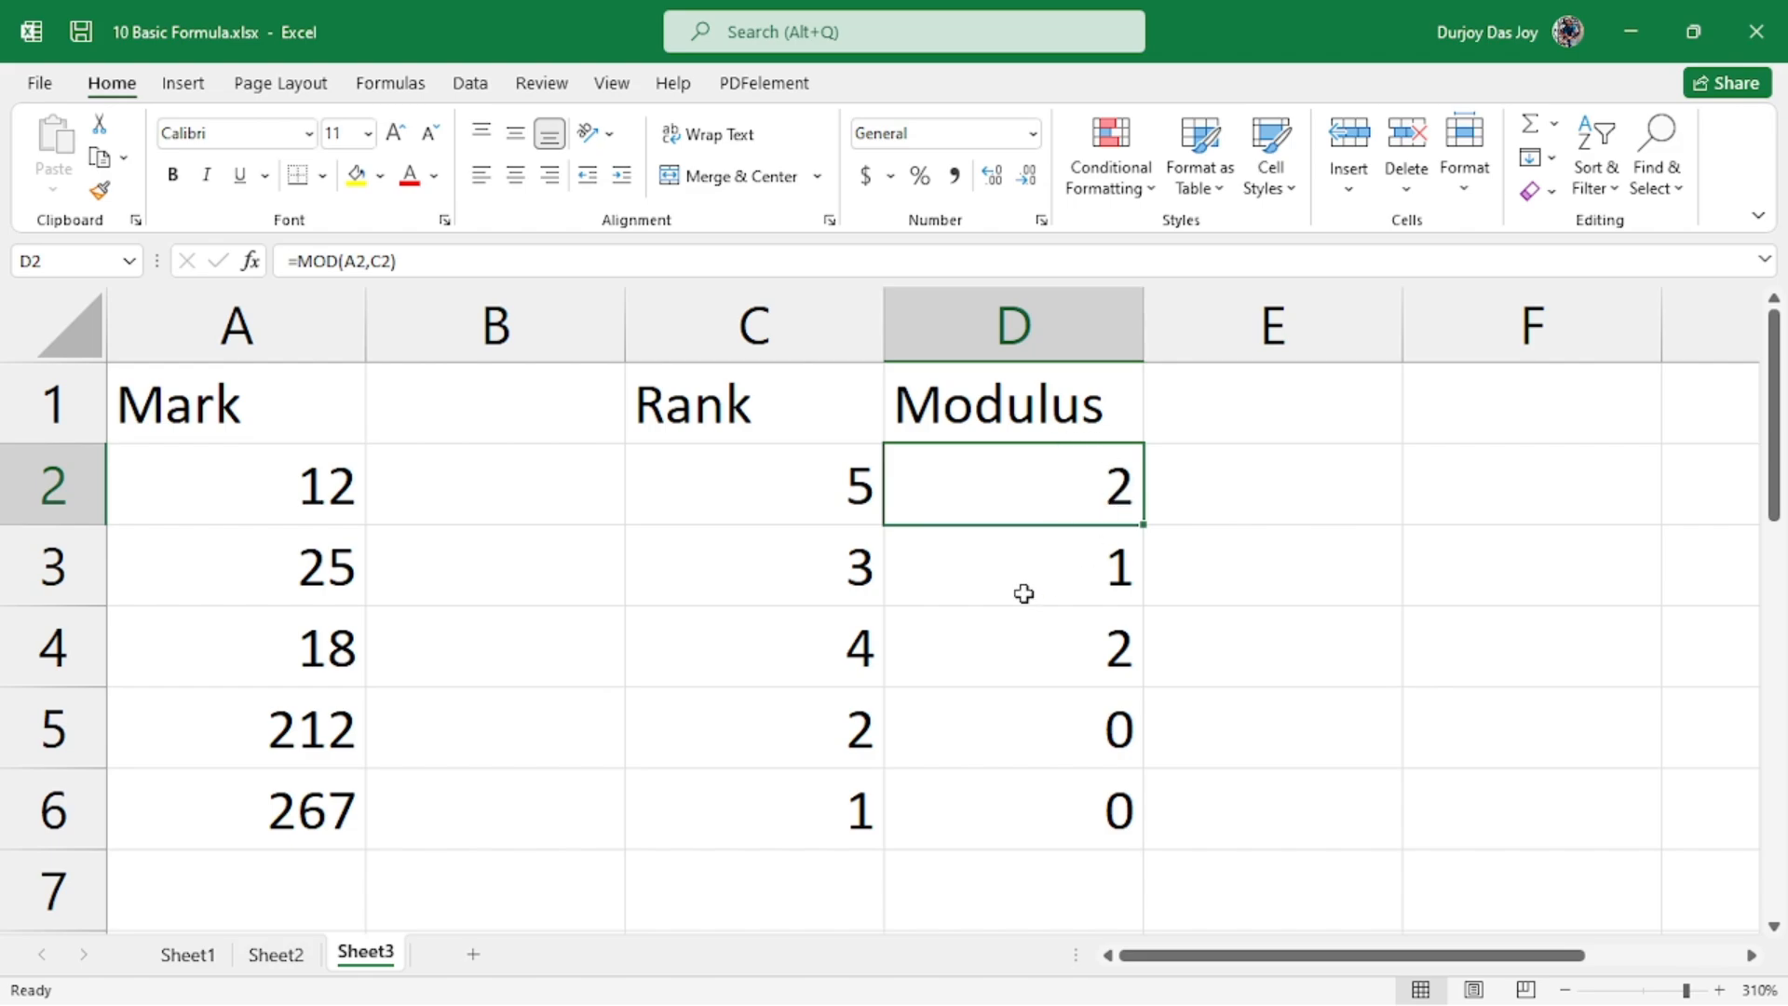